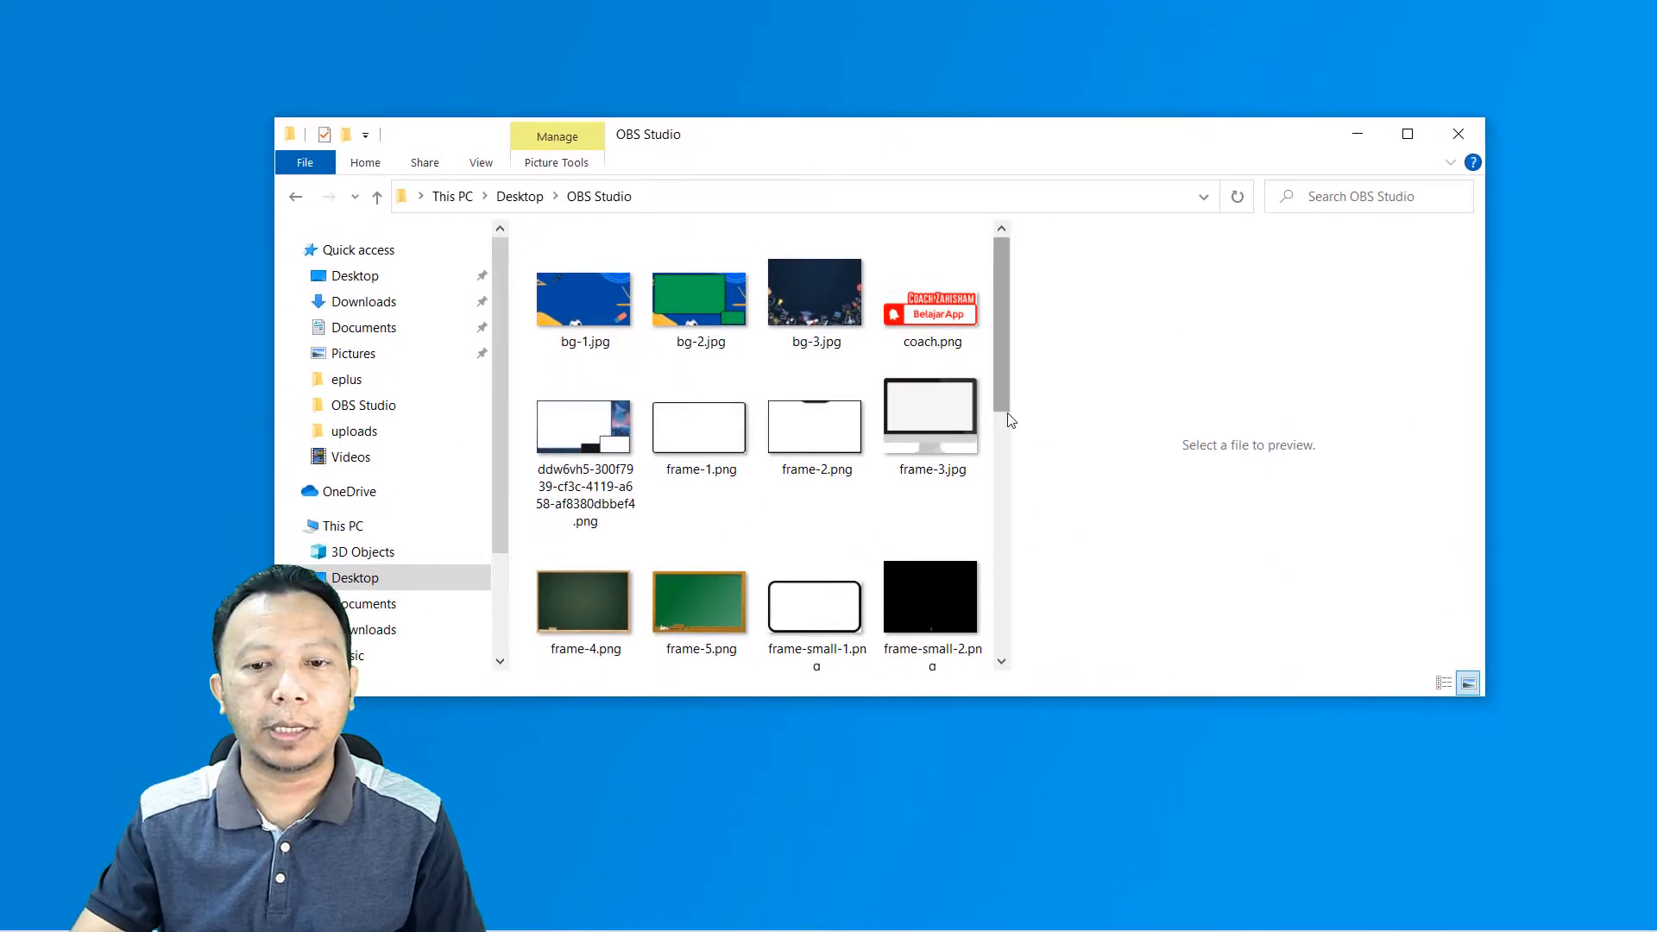
Step: Look over the image files in the OBS Studio folder, minimize the folder window and switch to OBS
left_click_drag(1012, 445, 1255, 445)
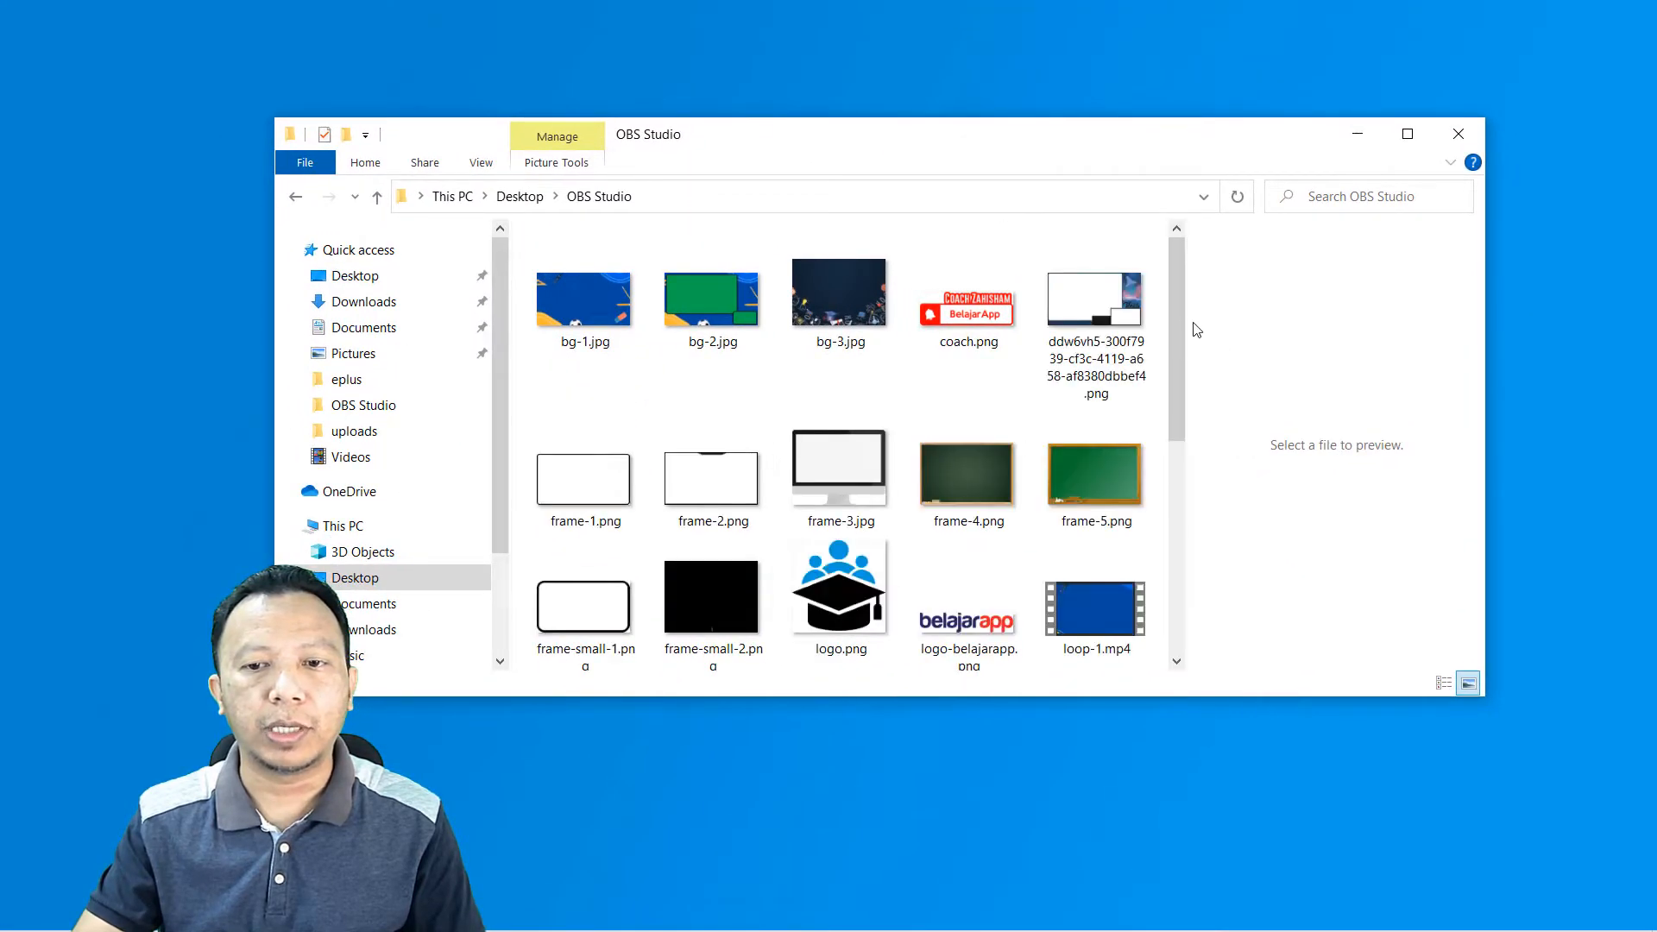
left_click_drag(1179, 332, 1184, 281)
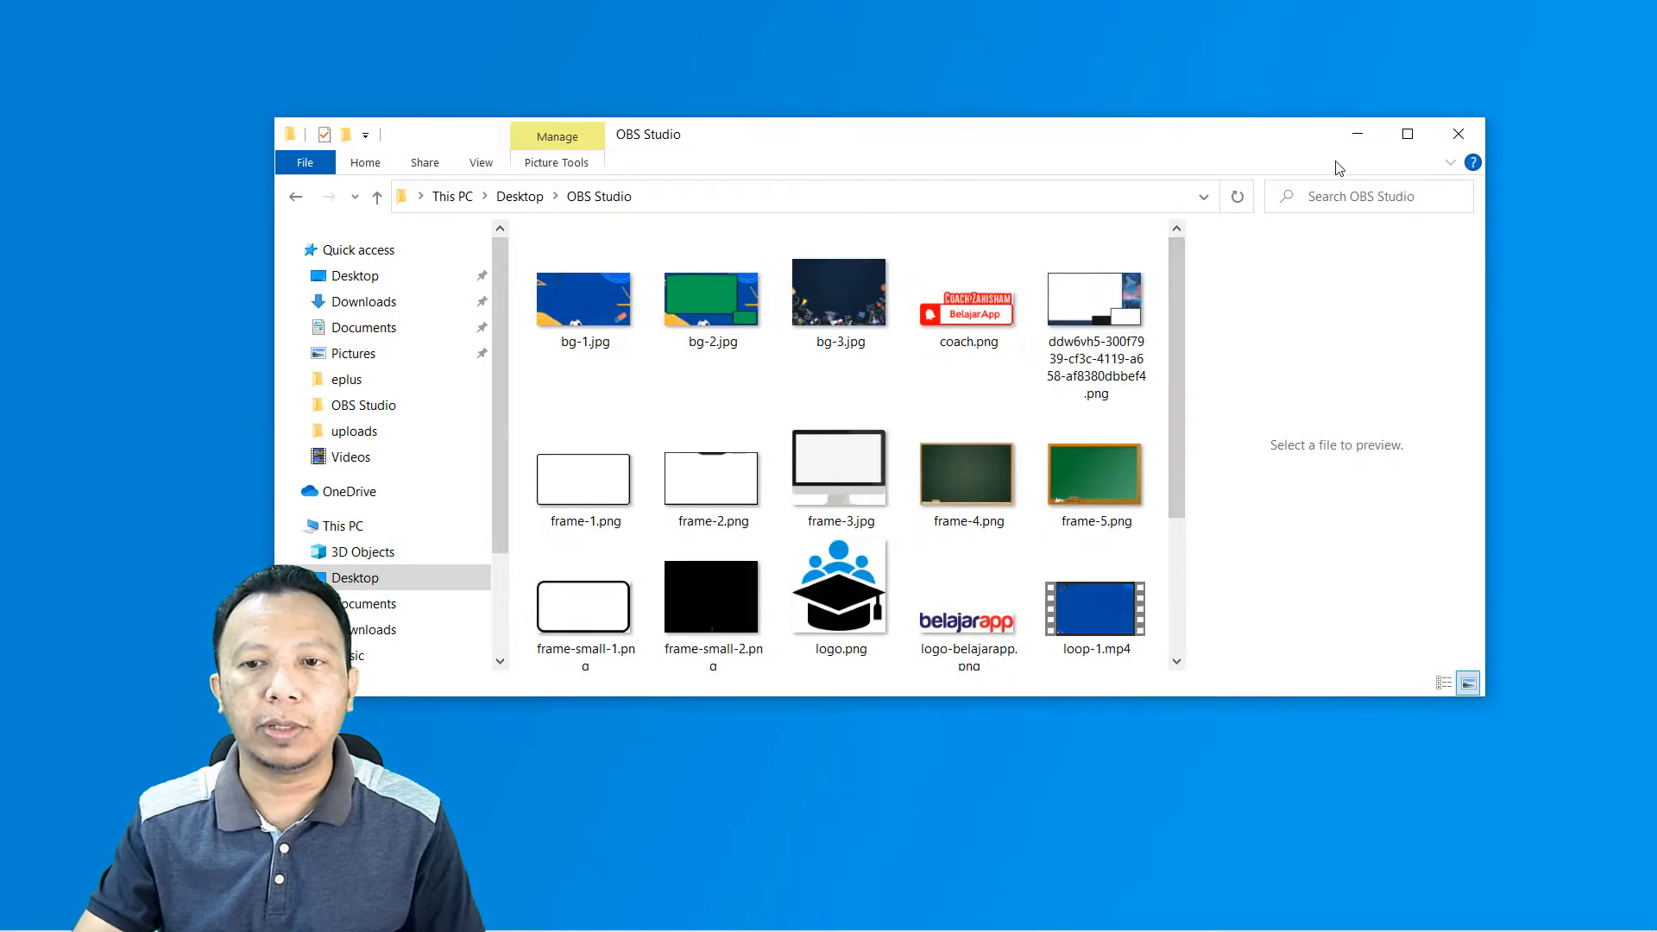
left_click(1357, 134)
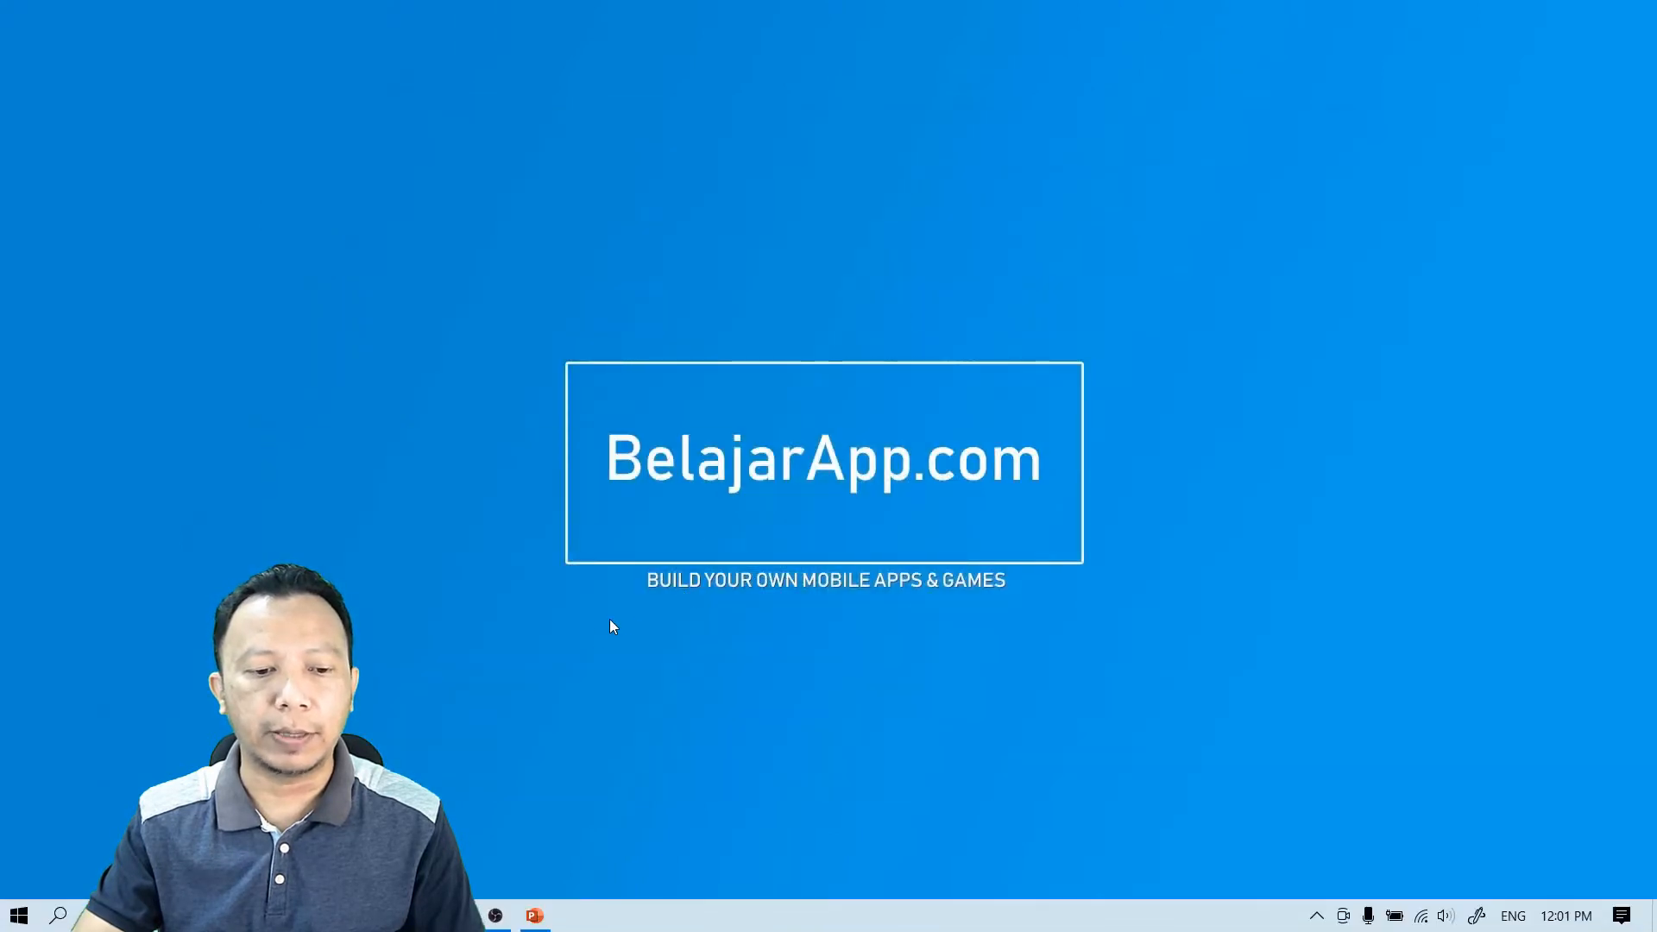
left_click(494, 916)
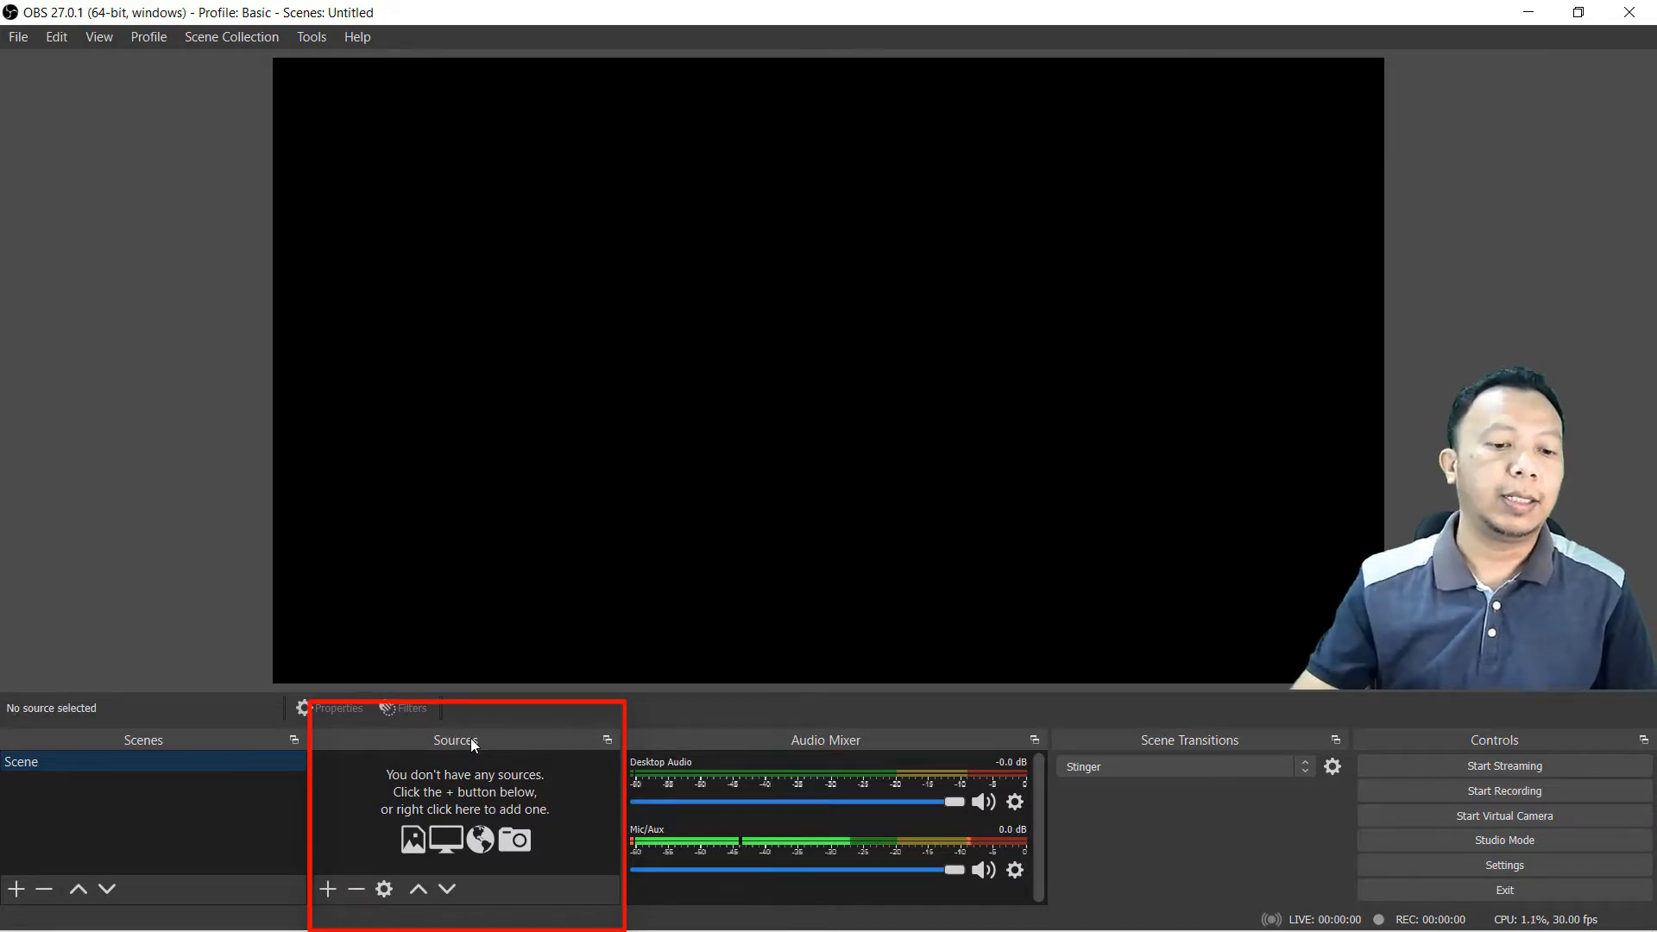
left_click(328, 890)
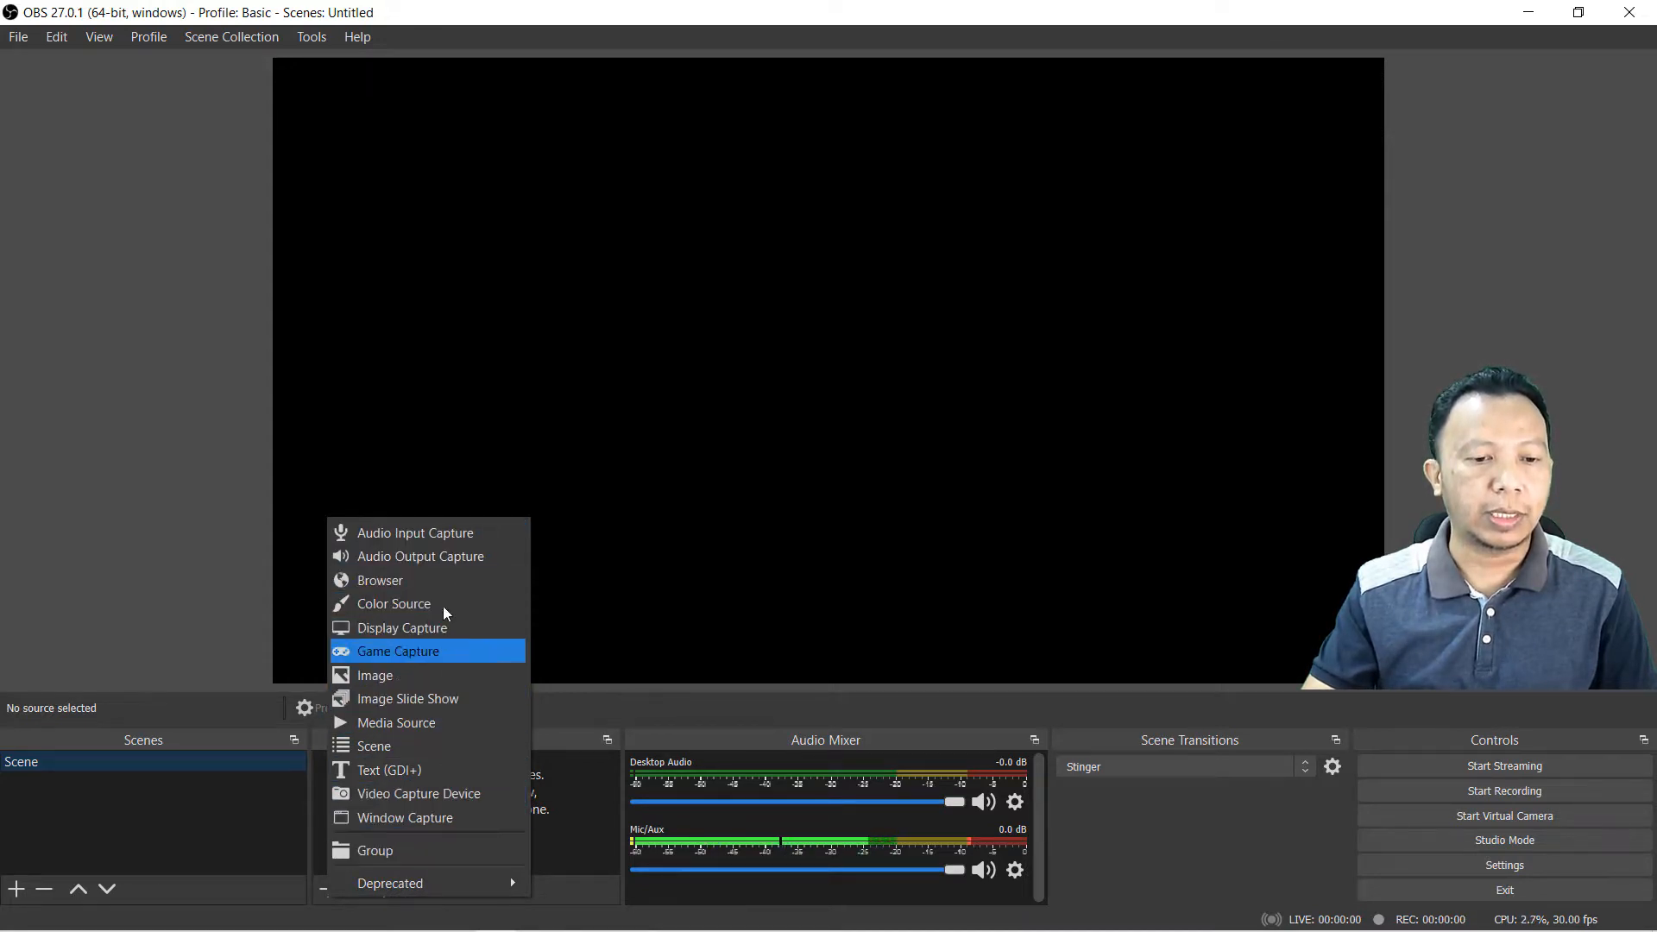
left_click(595, 717)
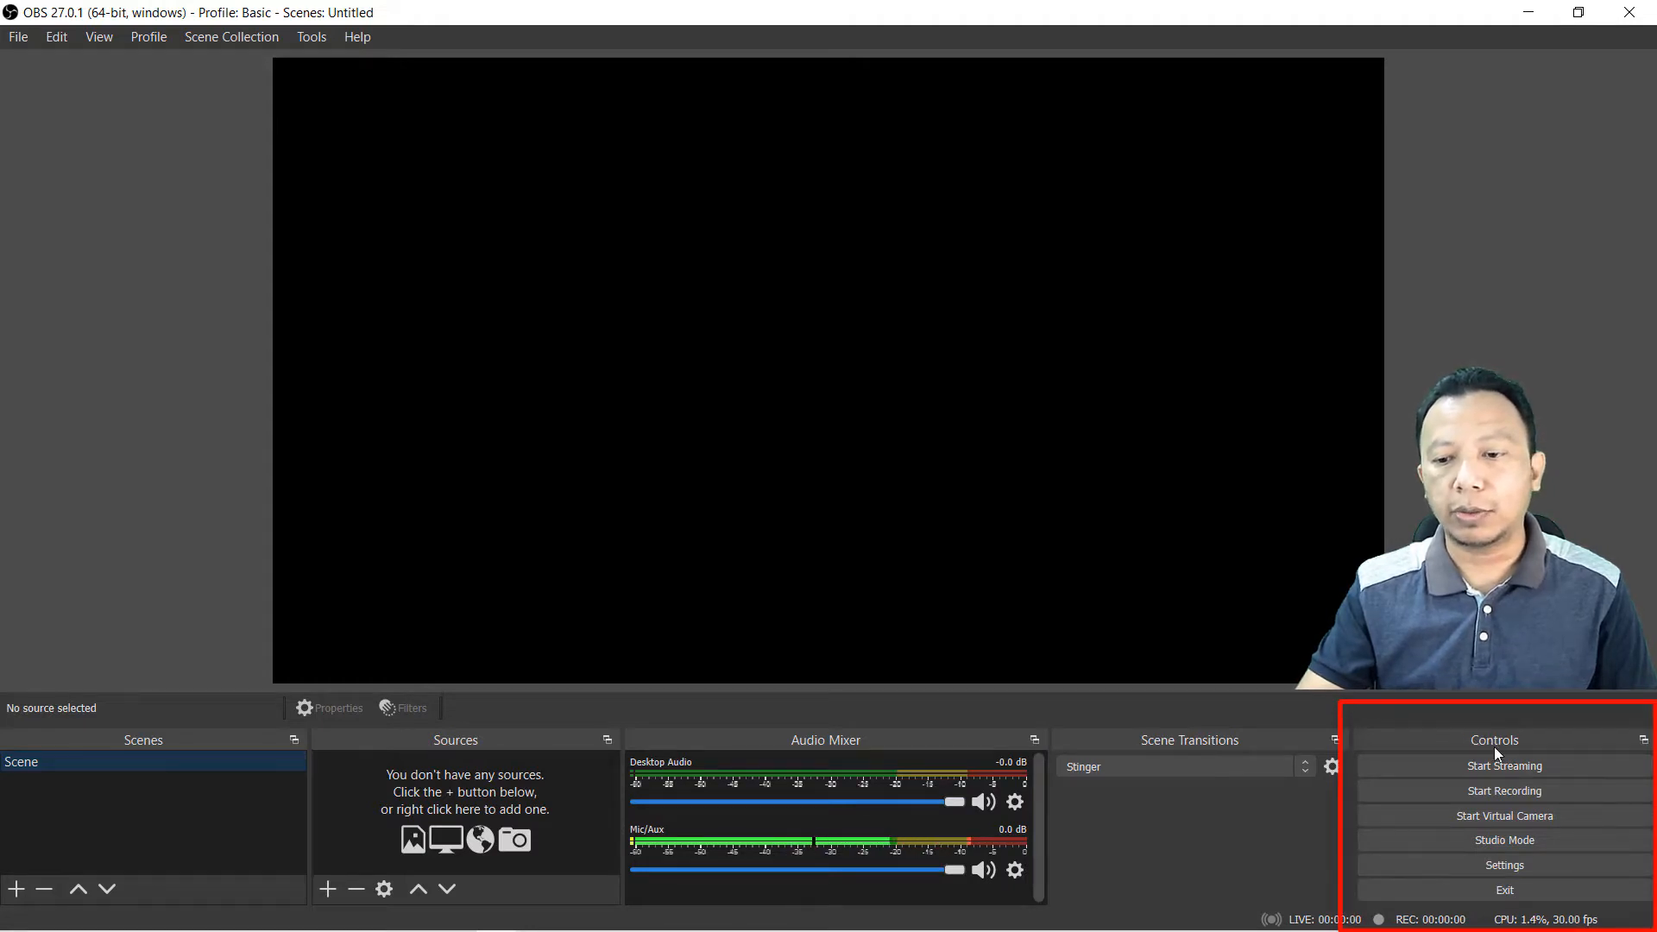
Step: Set both the base canvas and output resolutions to 1920x1080 in the video settings and accept them
left_click(1520, 865)
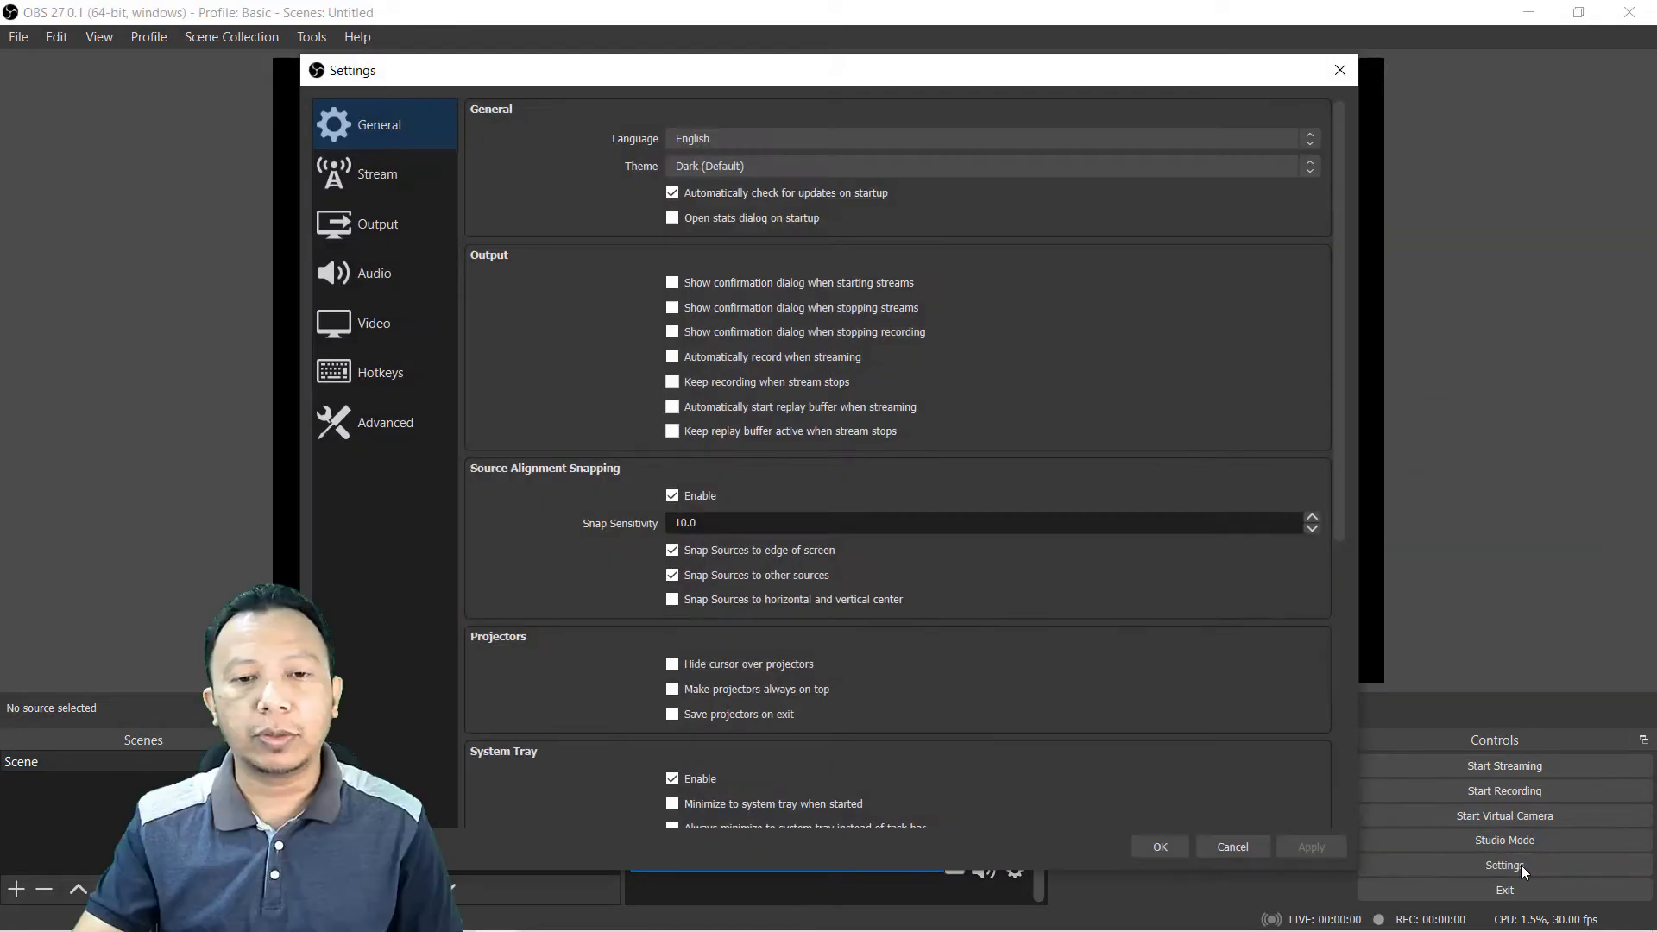
left_click(355, 325)
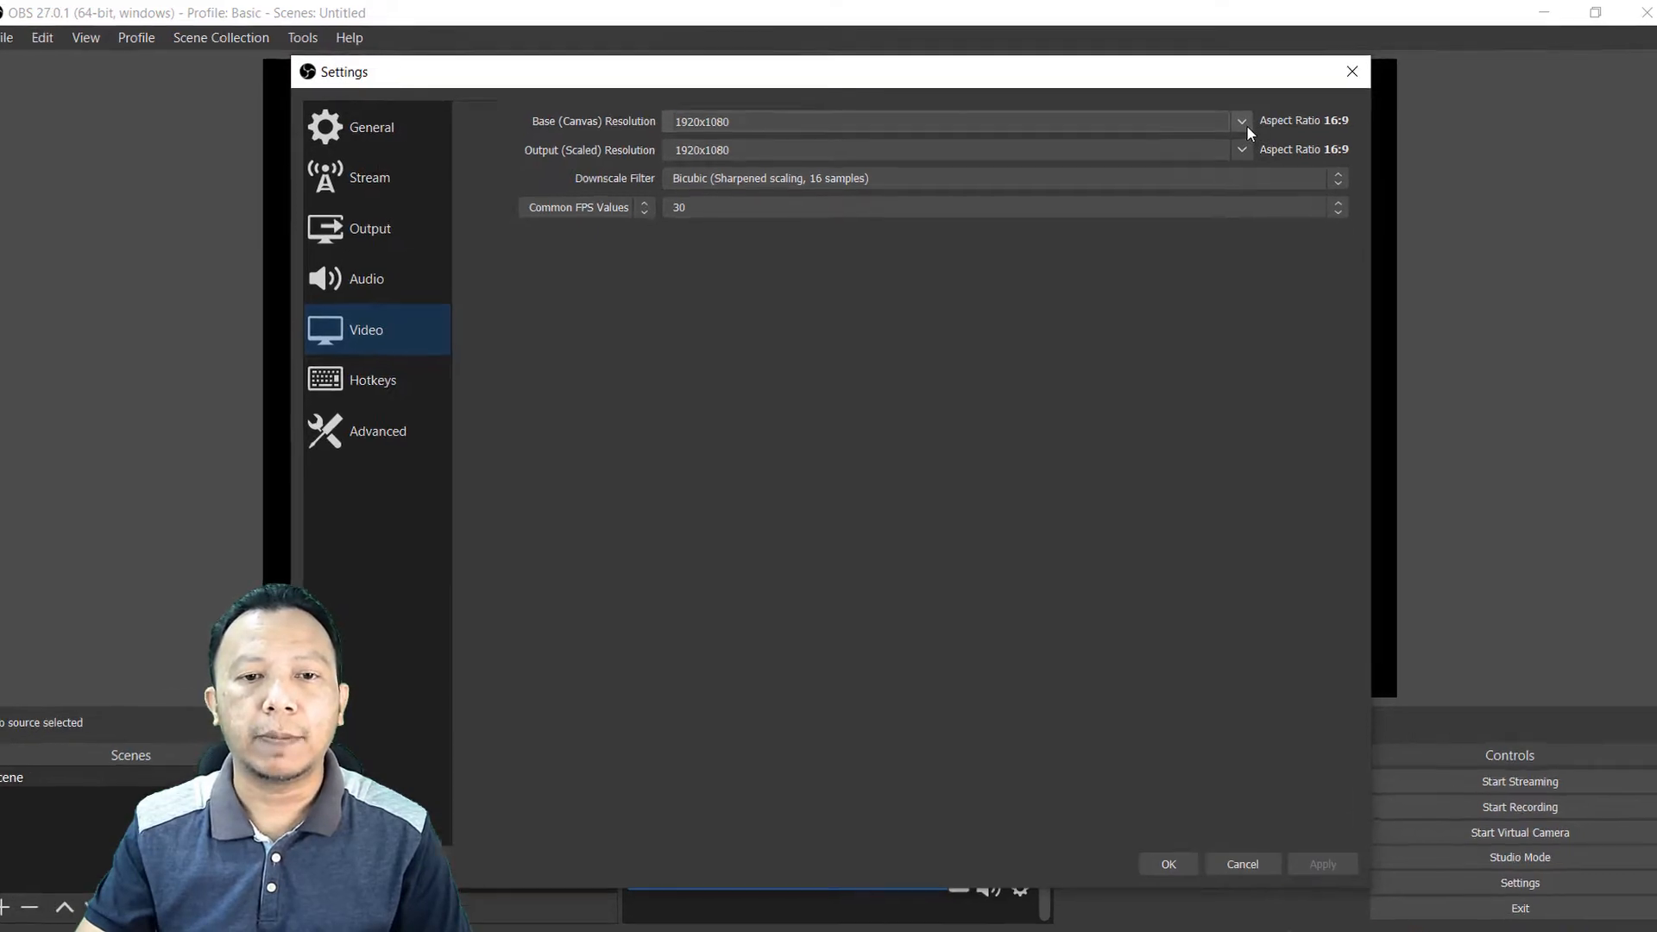
left_click(1416, 170)
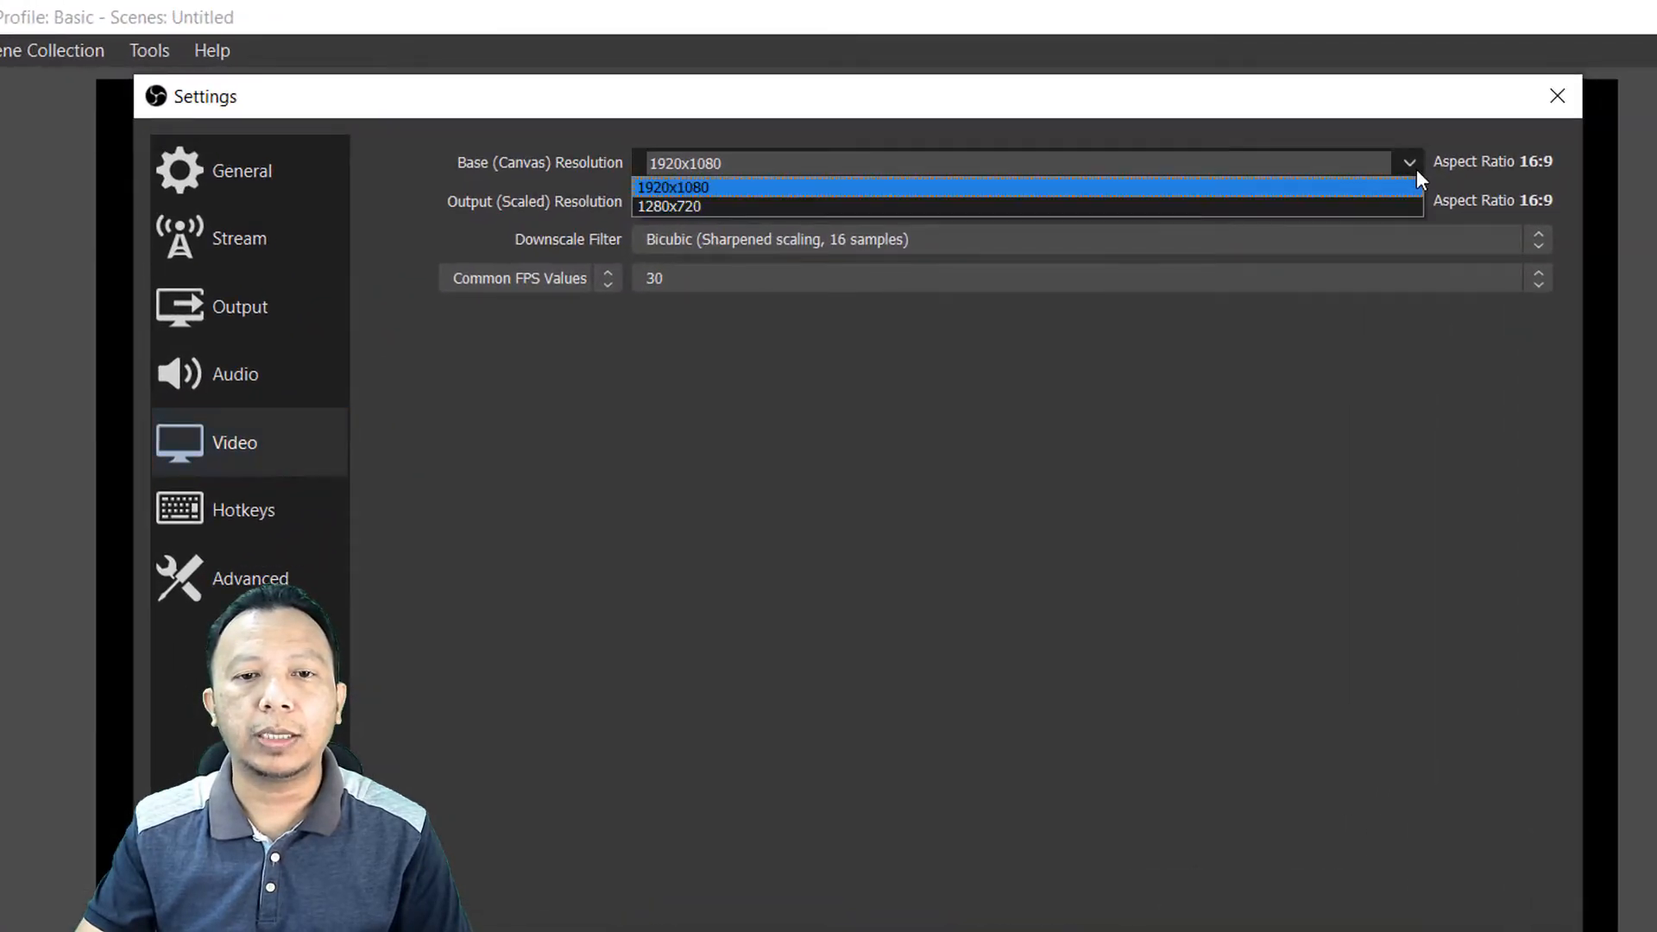
left_click(1398, 175)
left_click(1406, 201)
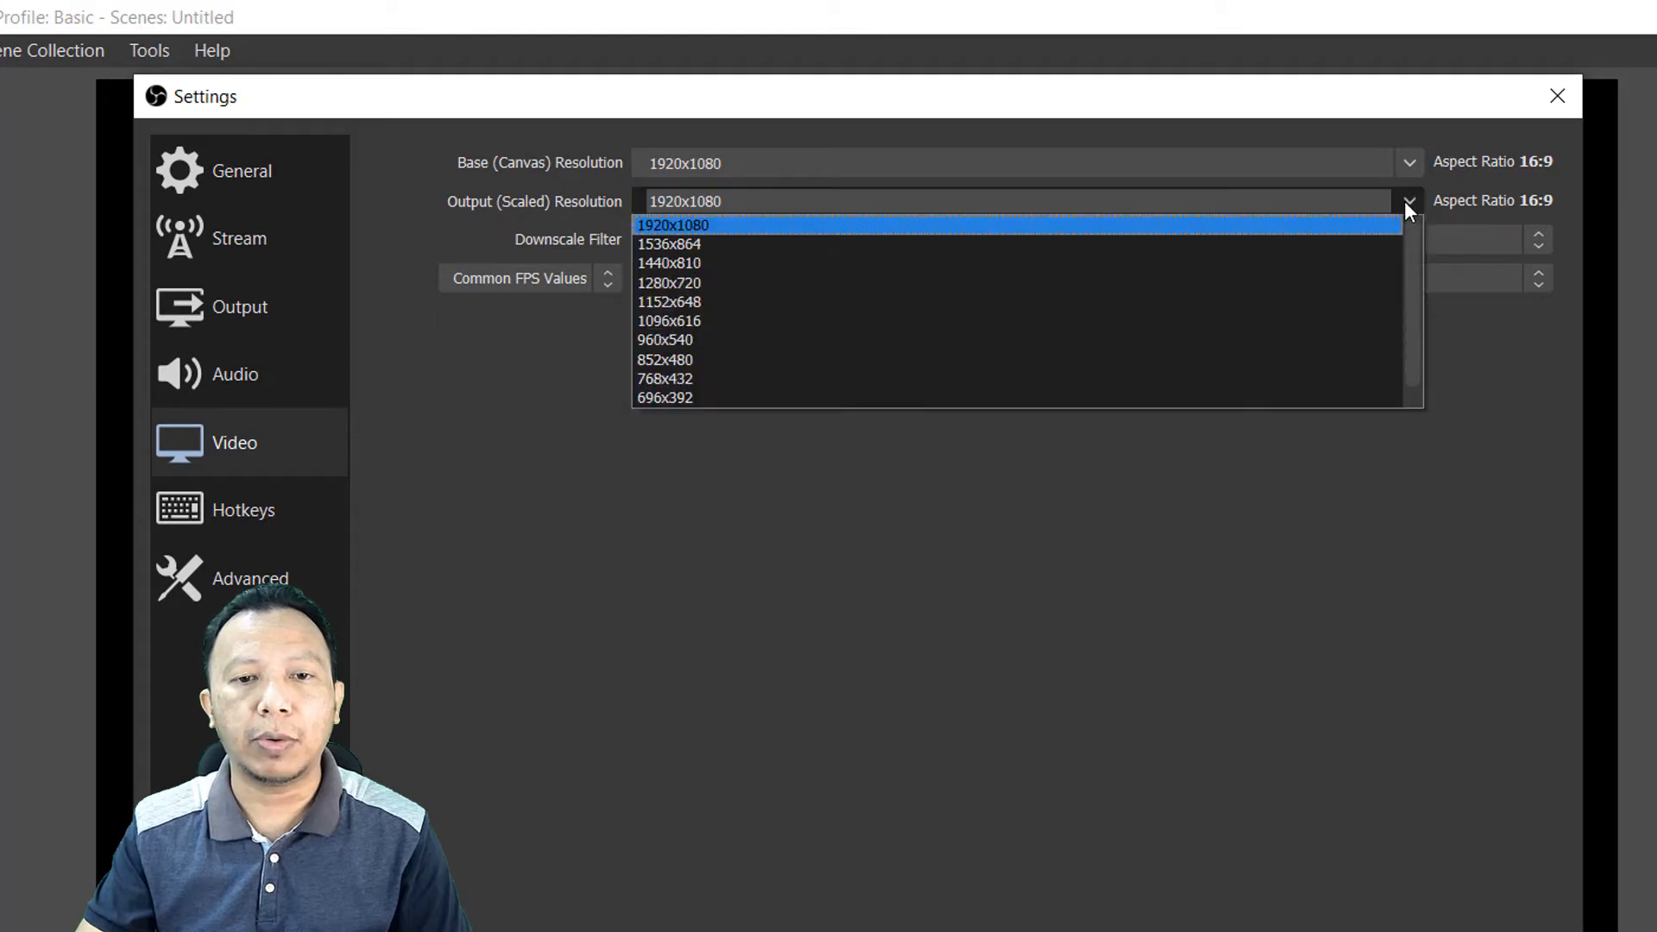
left_click(1407, 201)
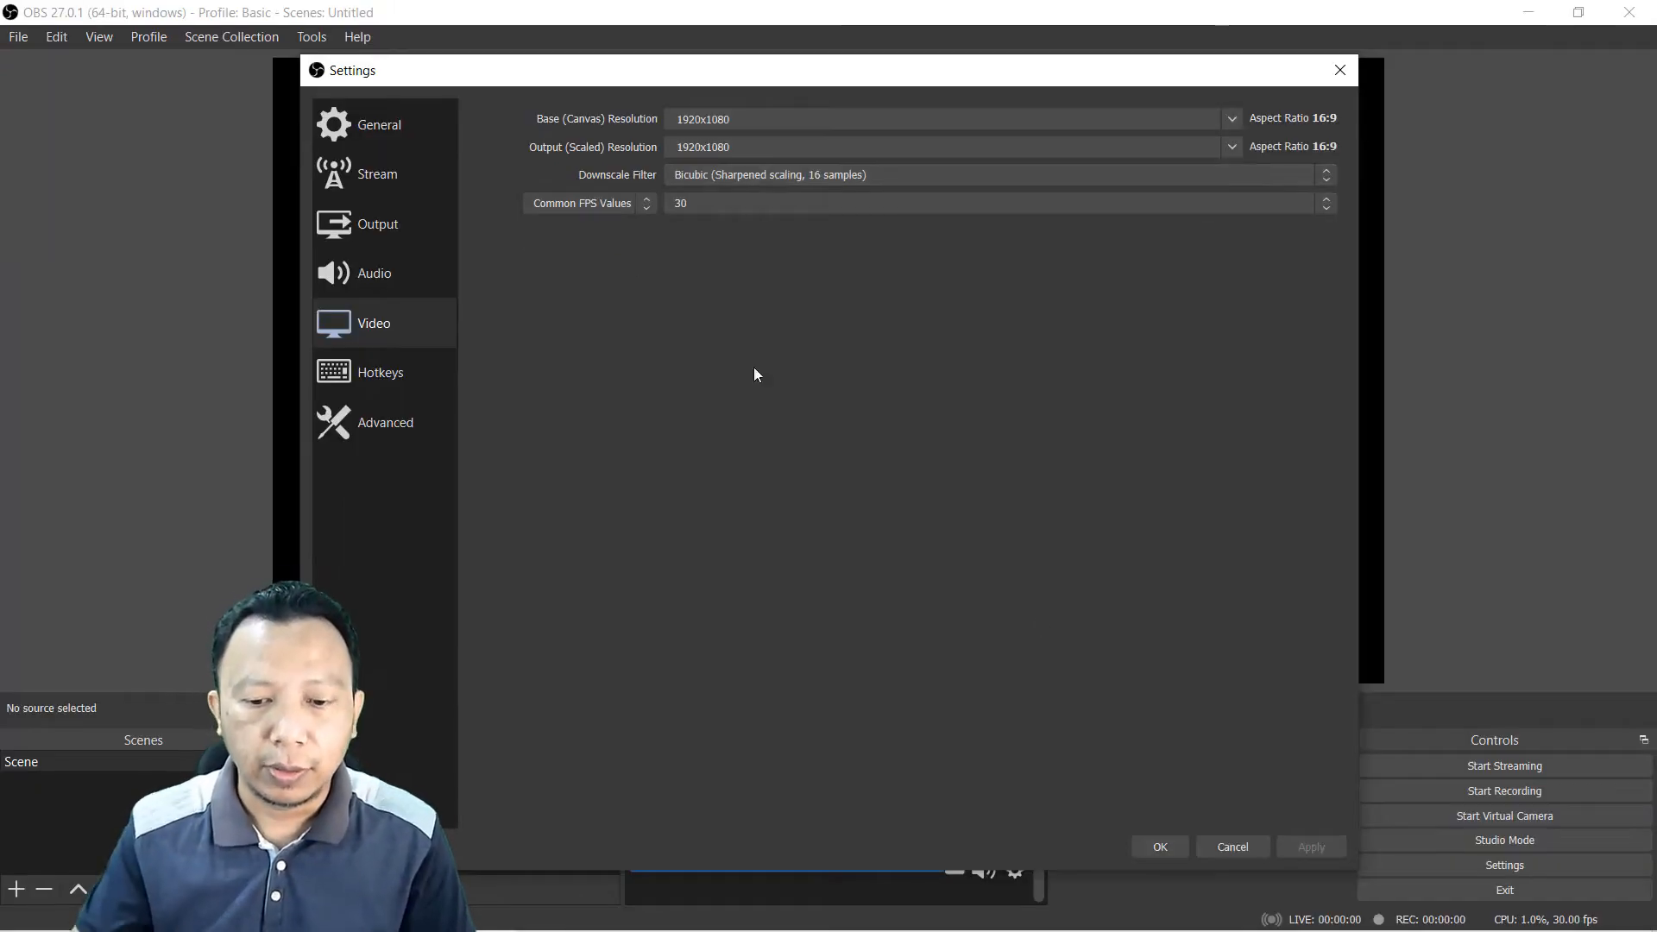
left_click(1156, 844)
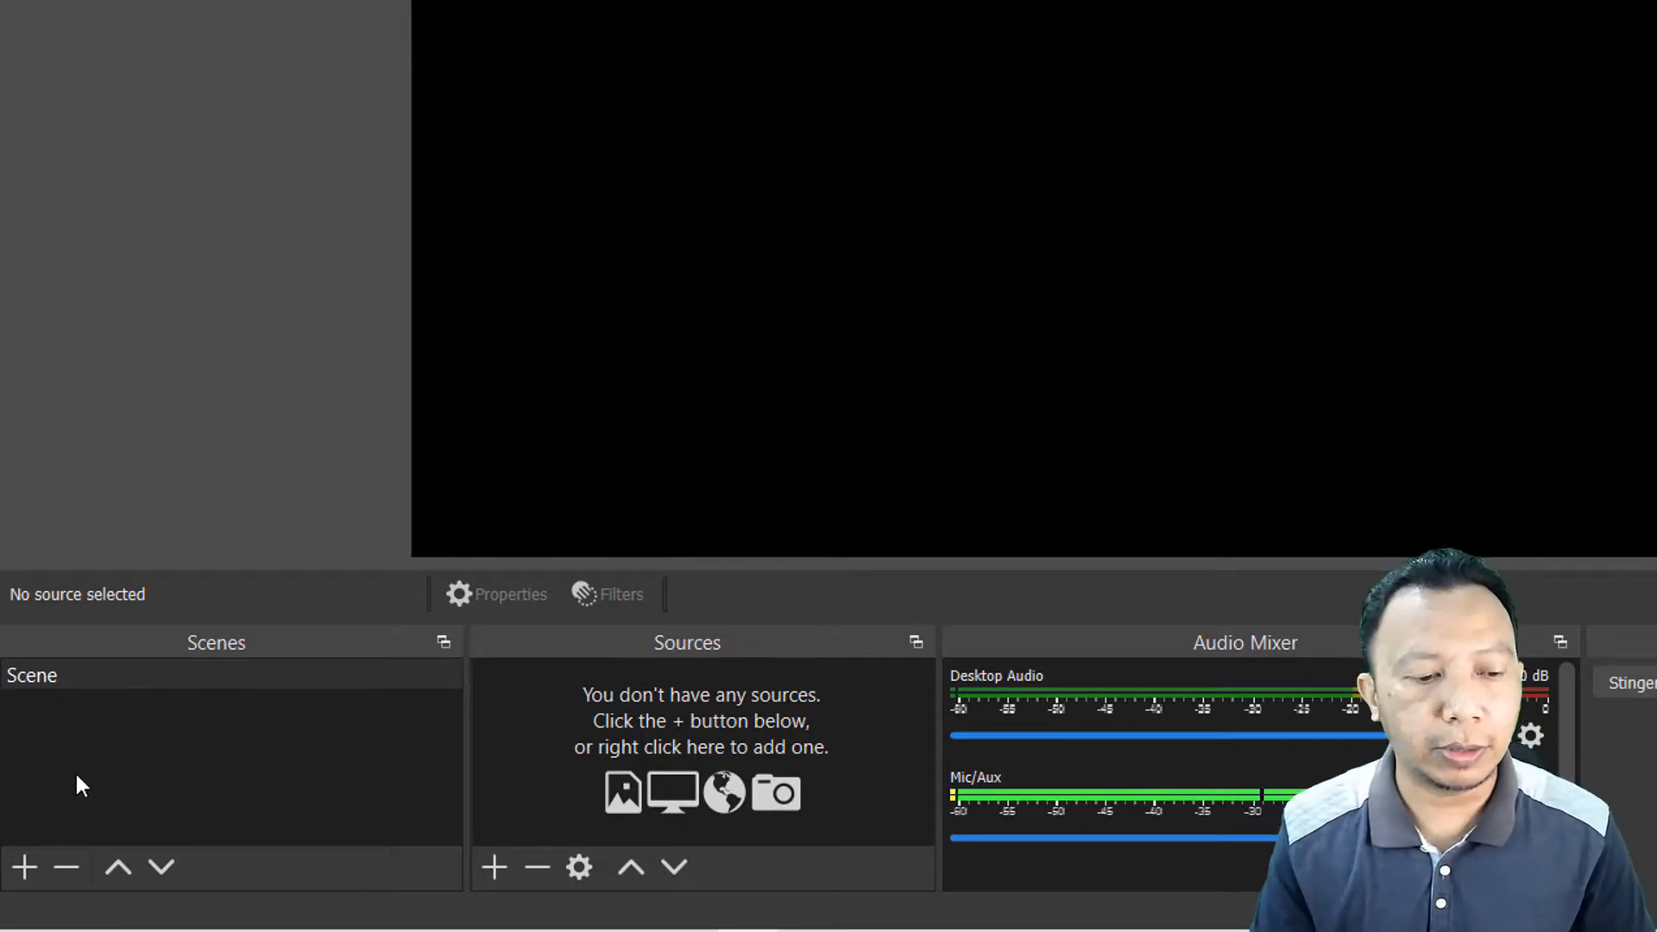
Step: Rename the existing scene to "Layar Asas"
right_click(79, 673)
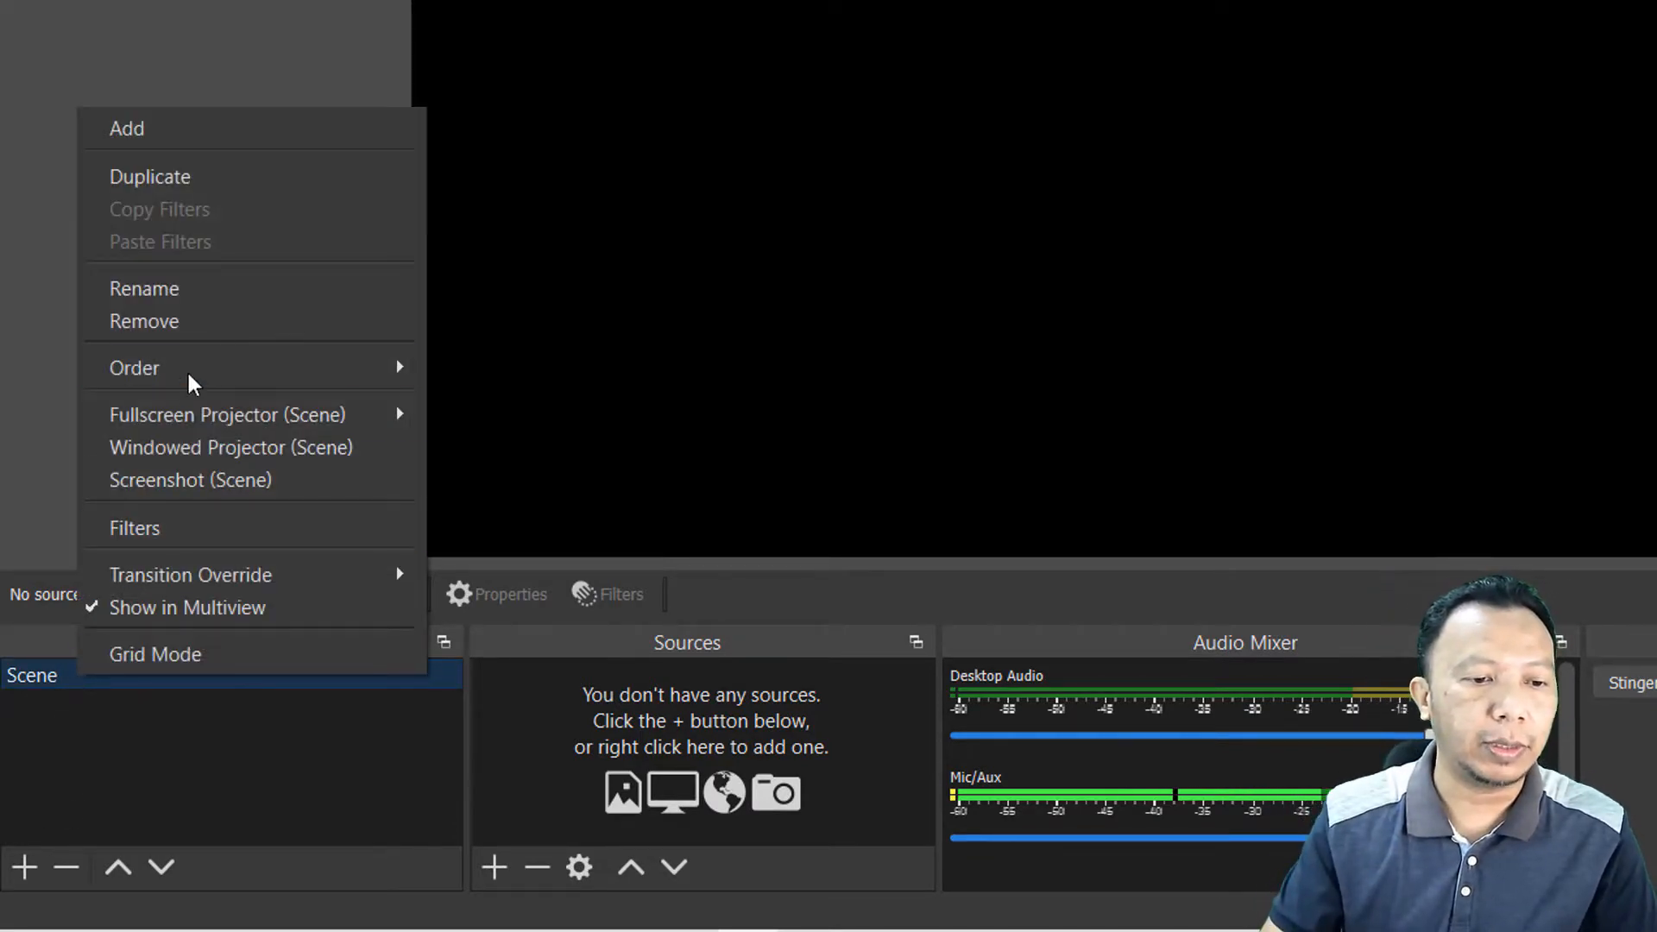
left_click(176, 292)
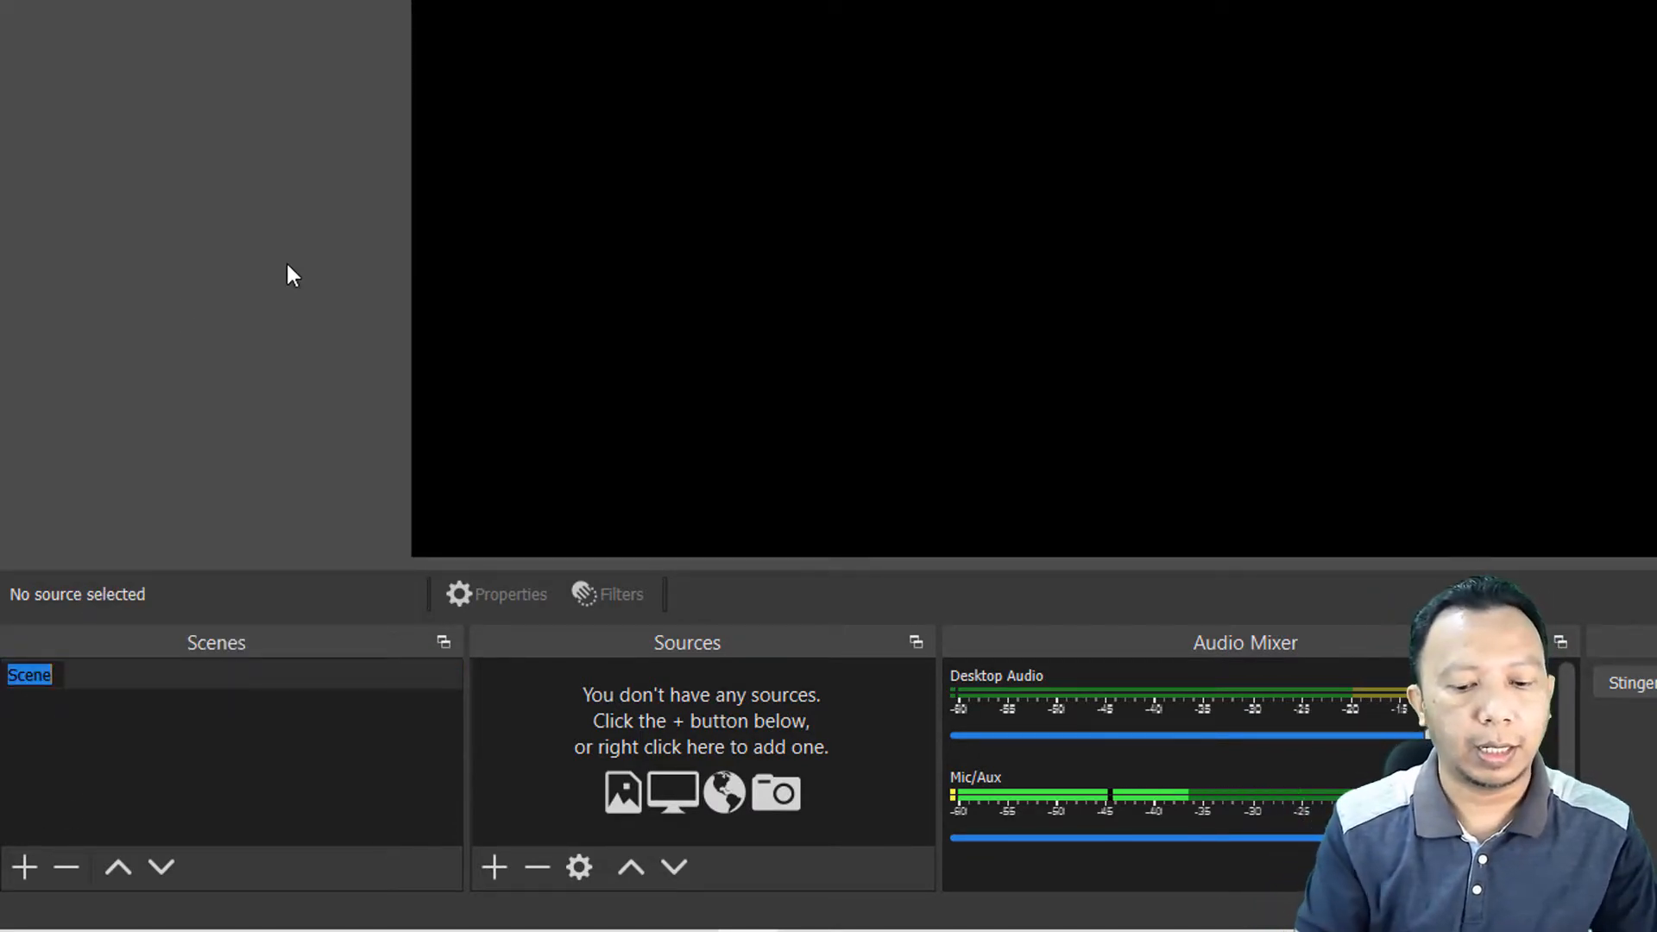
type("Ly")
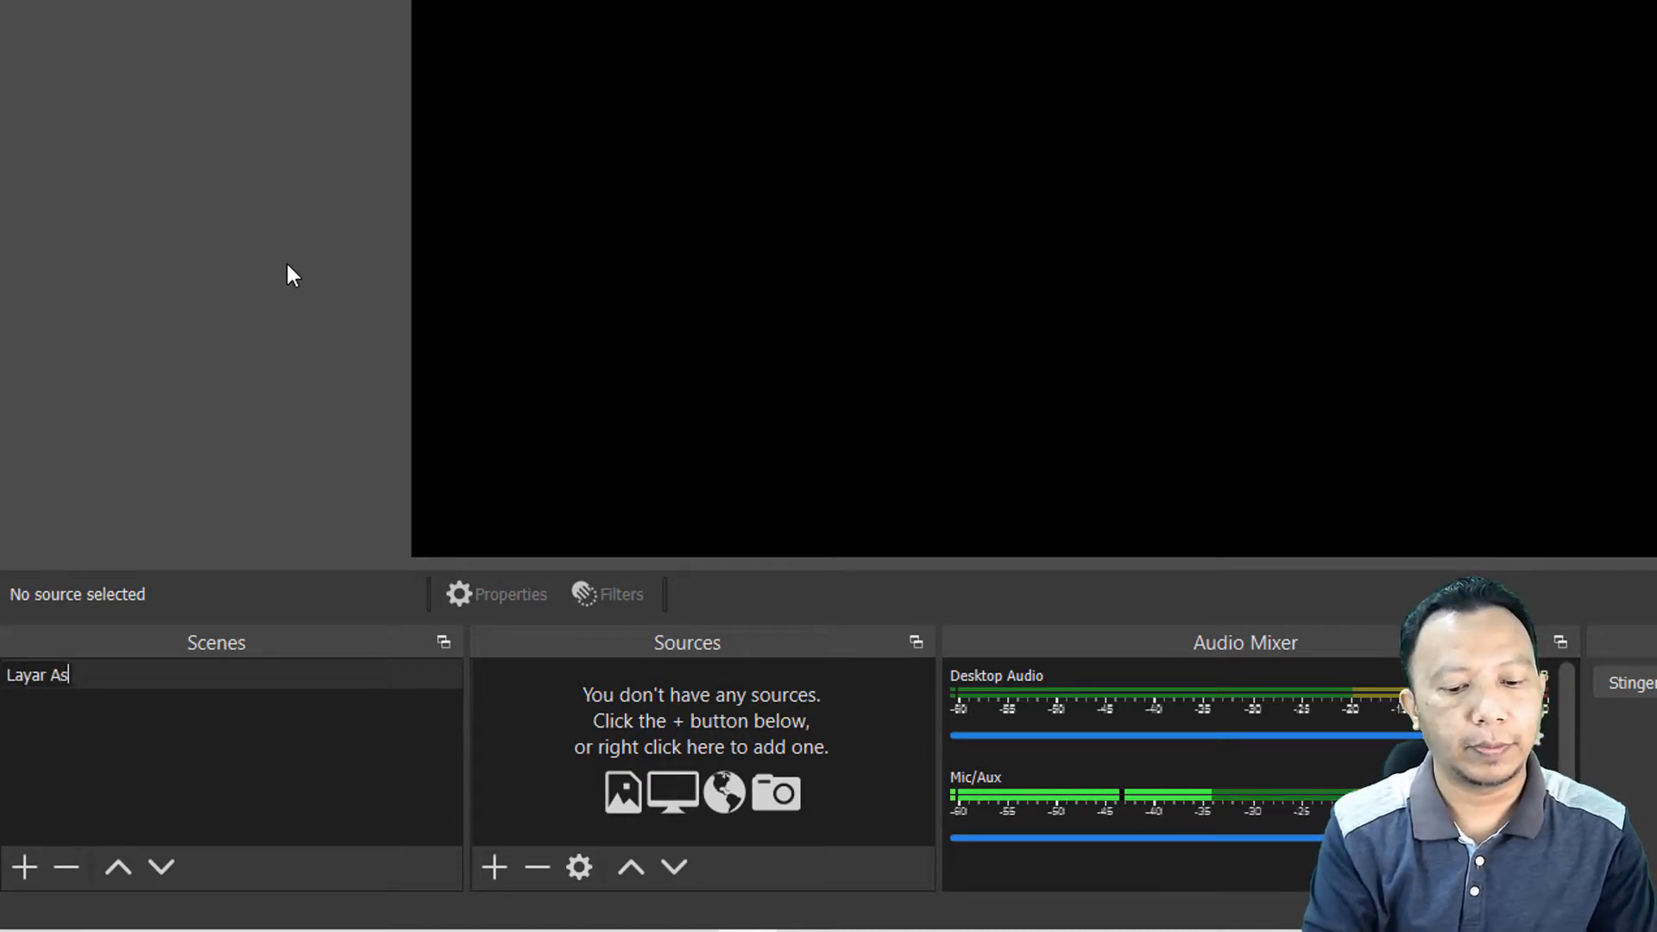
key("Return")
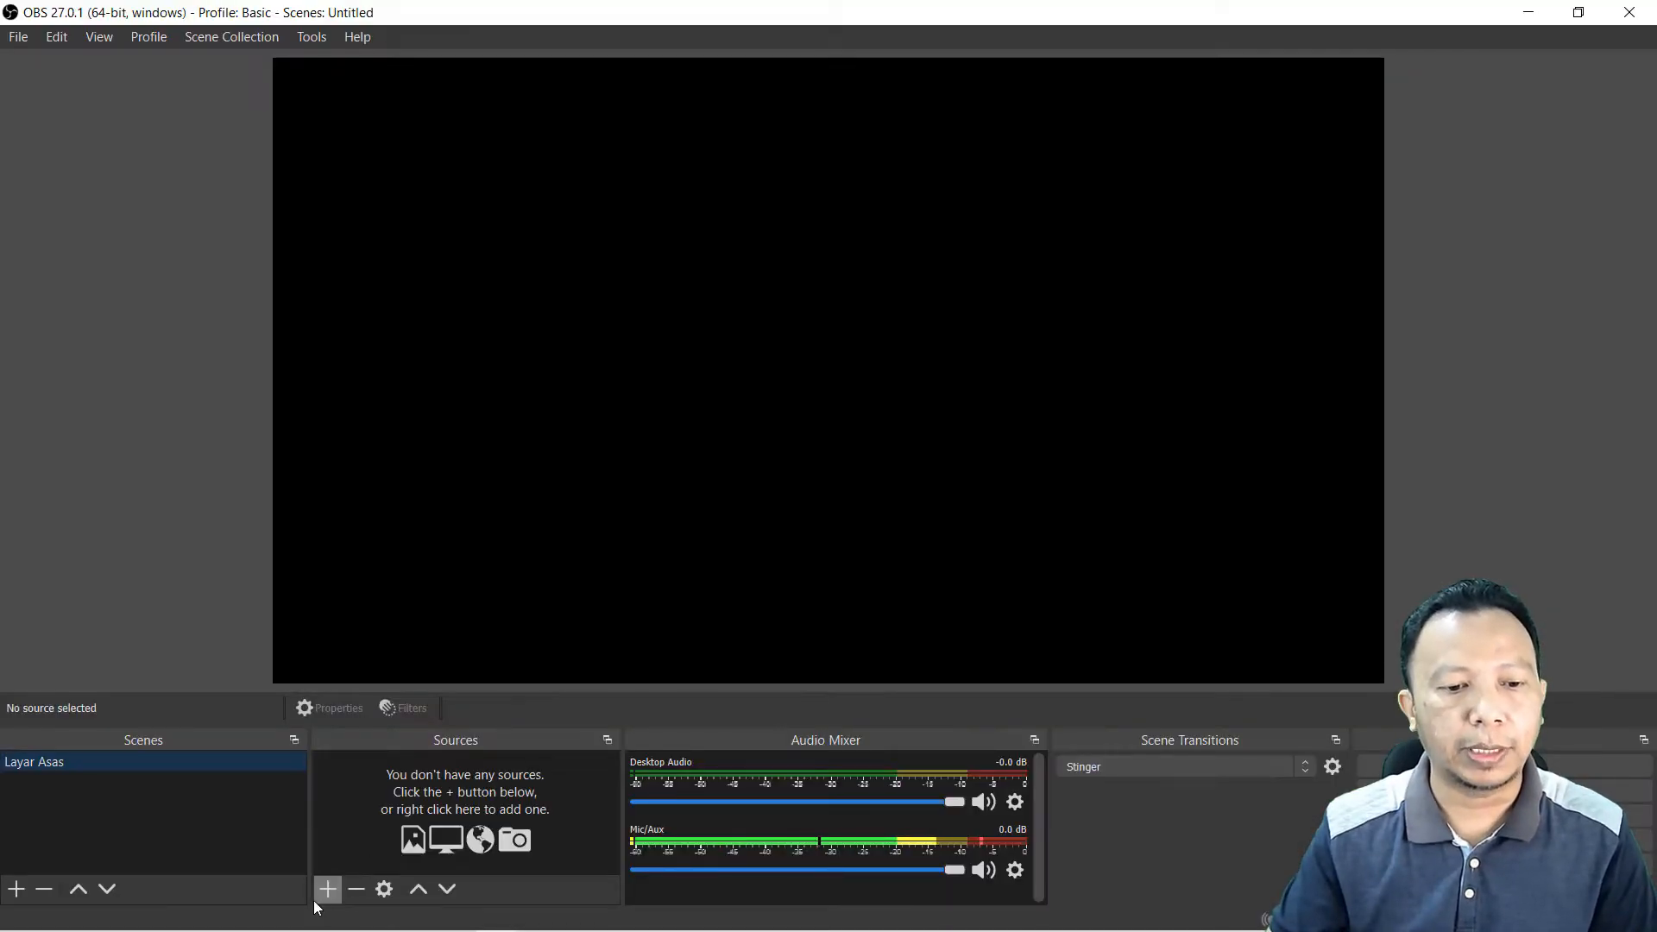
Step: Add a new image source named "Latar Belakang" that uses bg-1.jpg from the OBS Studio folder
left_click(325, 891)
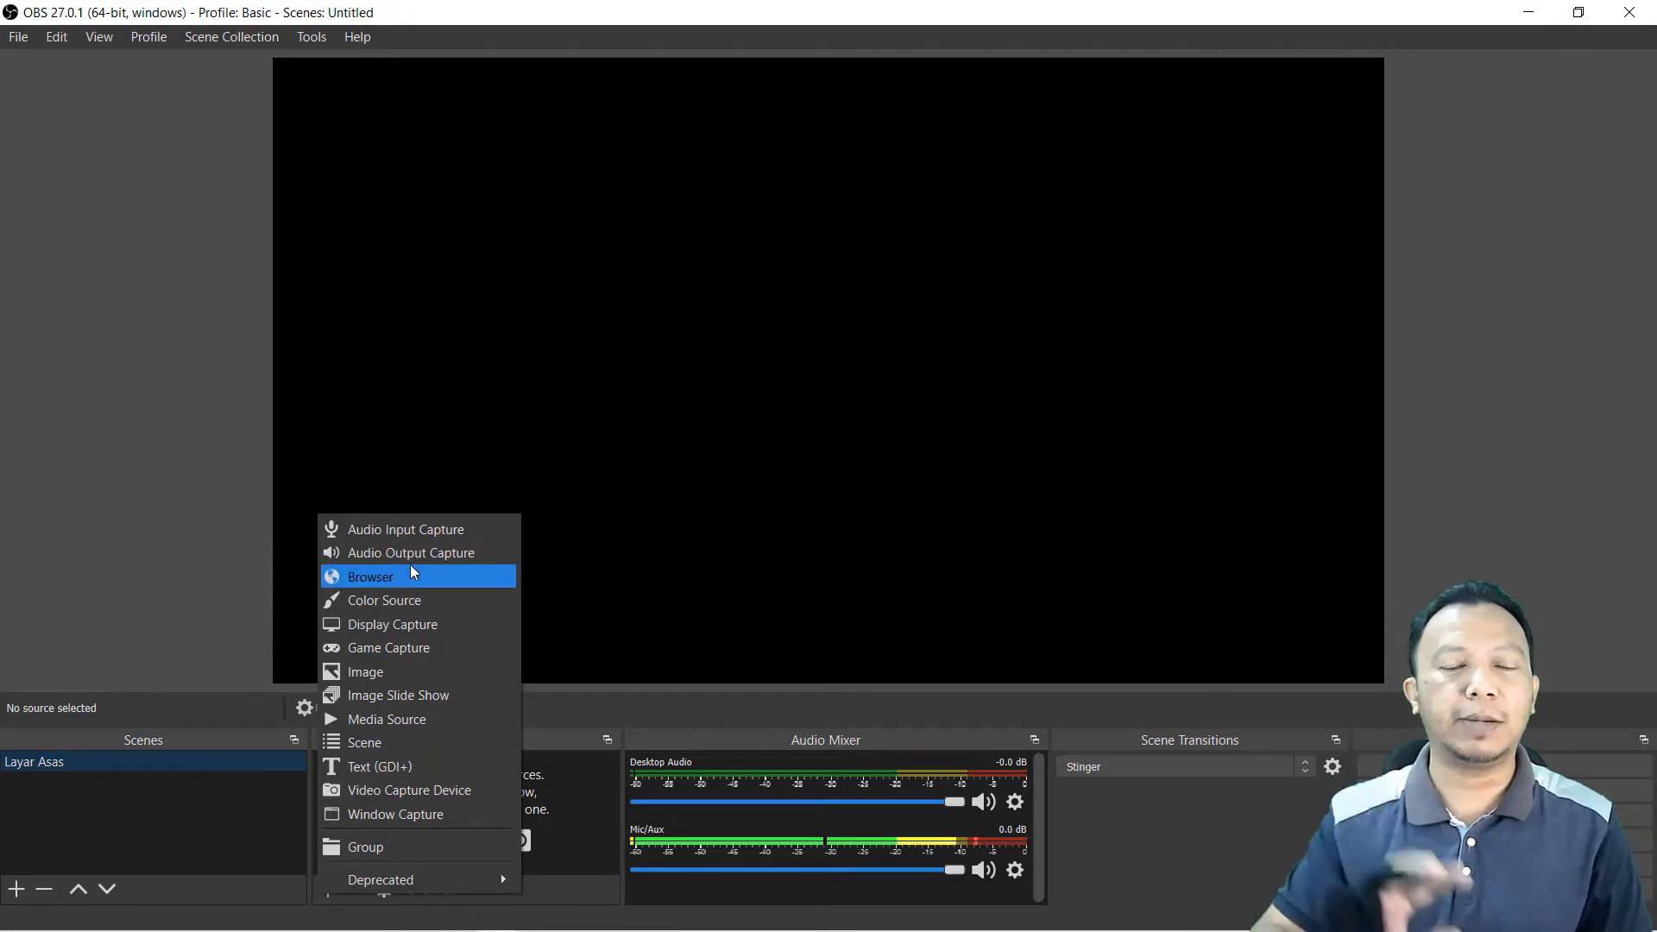
left_click(376, 672)
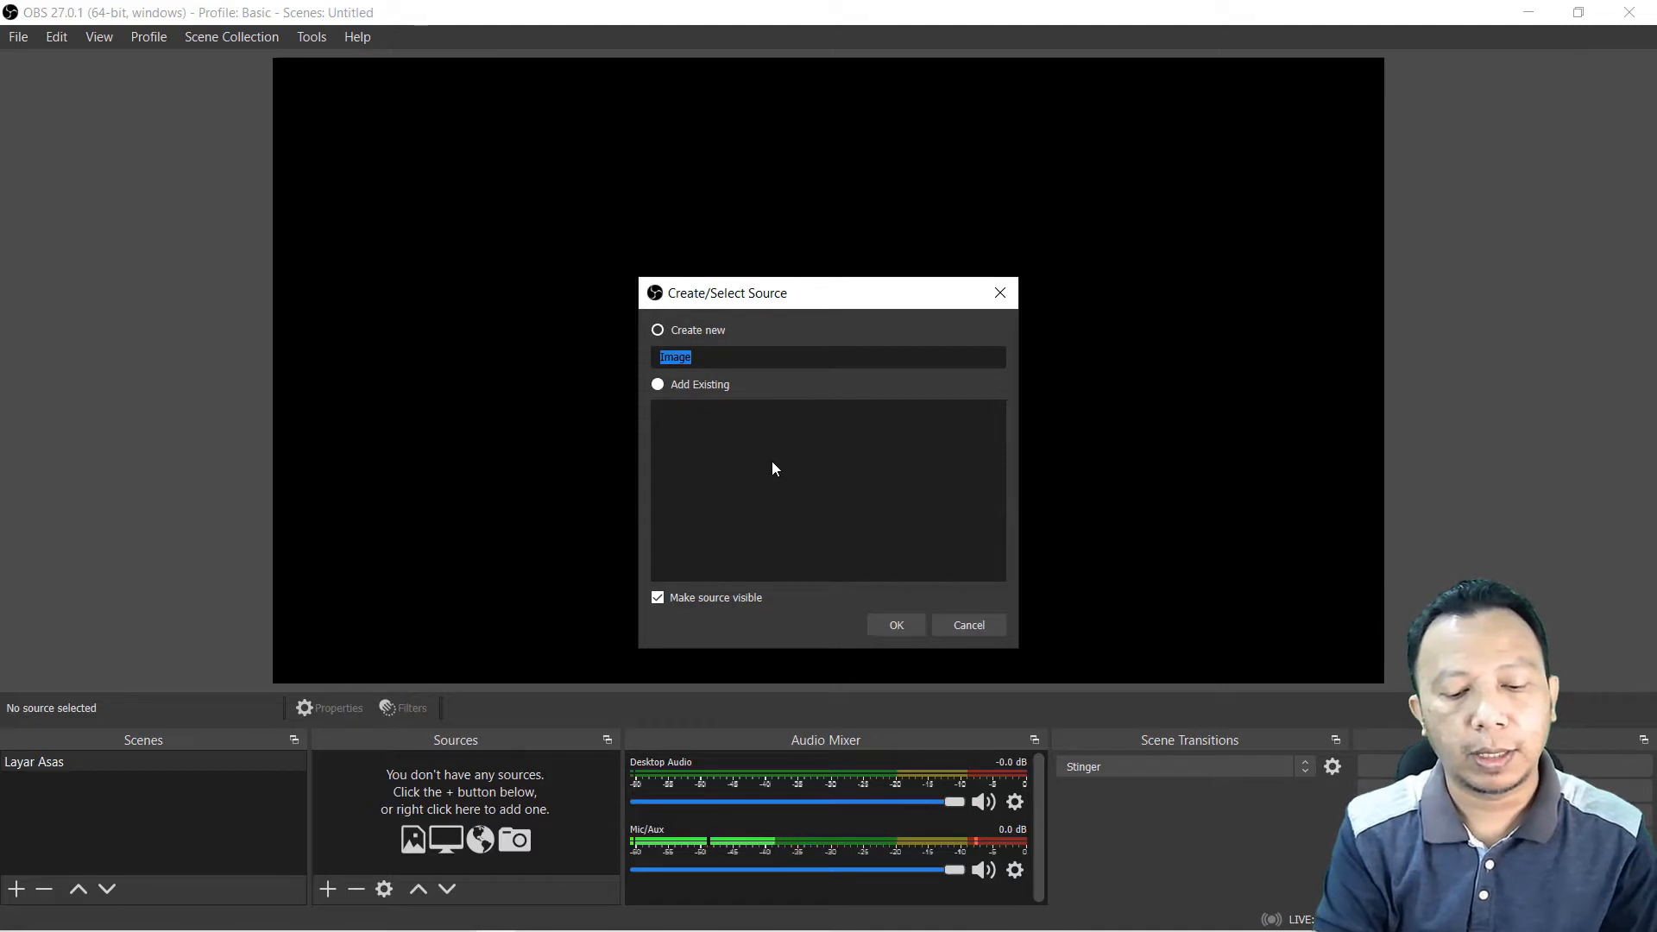
type("Latar Belakang")
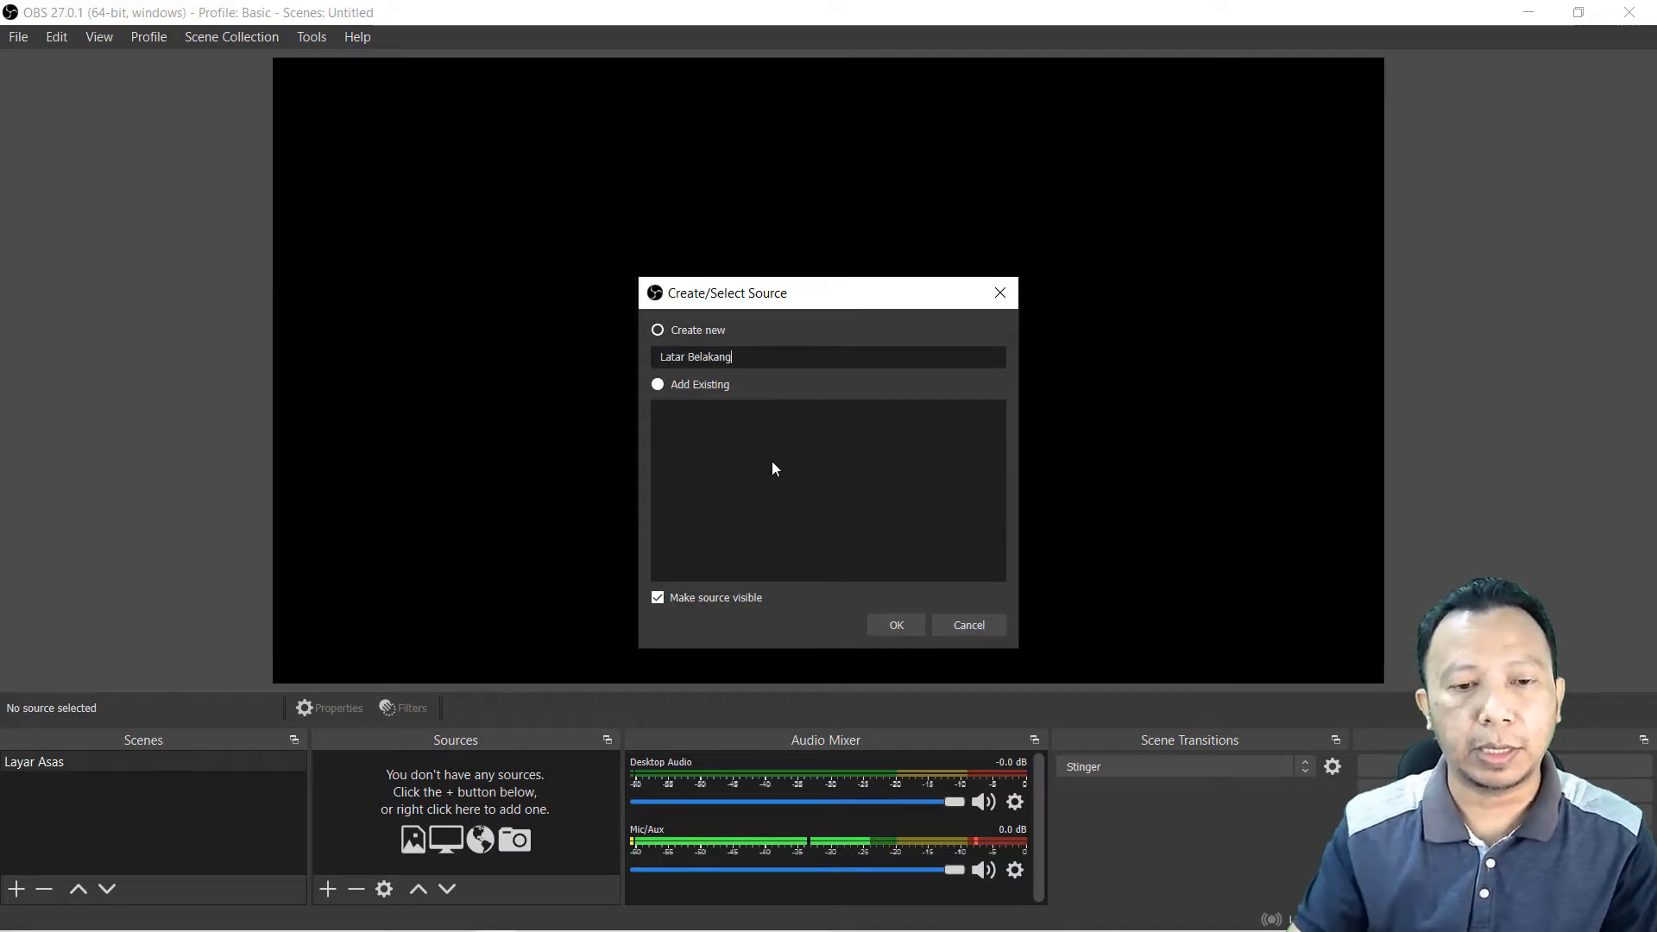
left_click(907, 628)
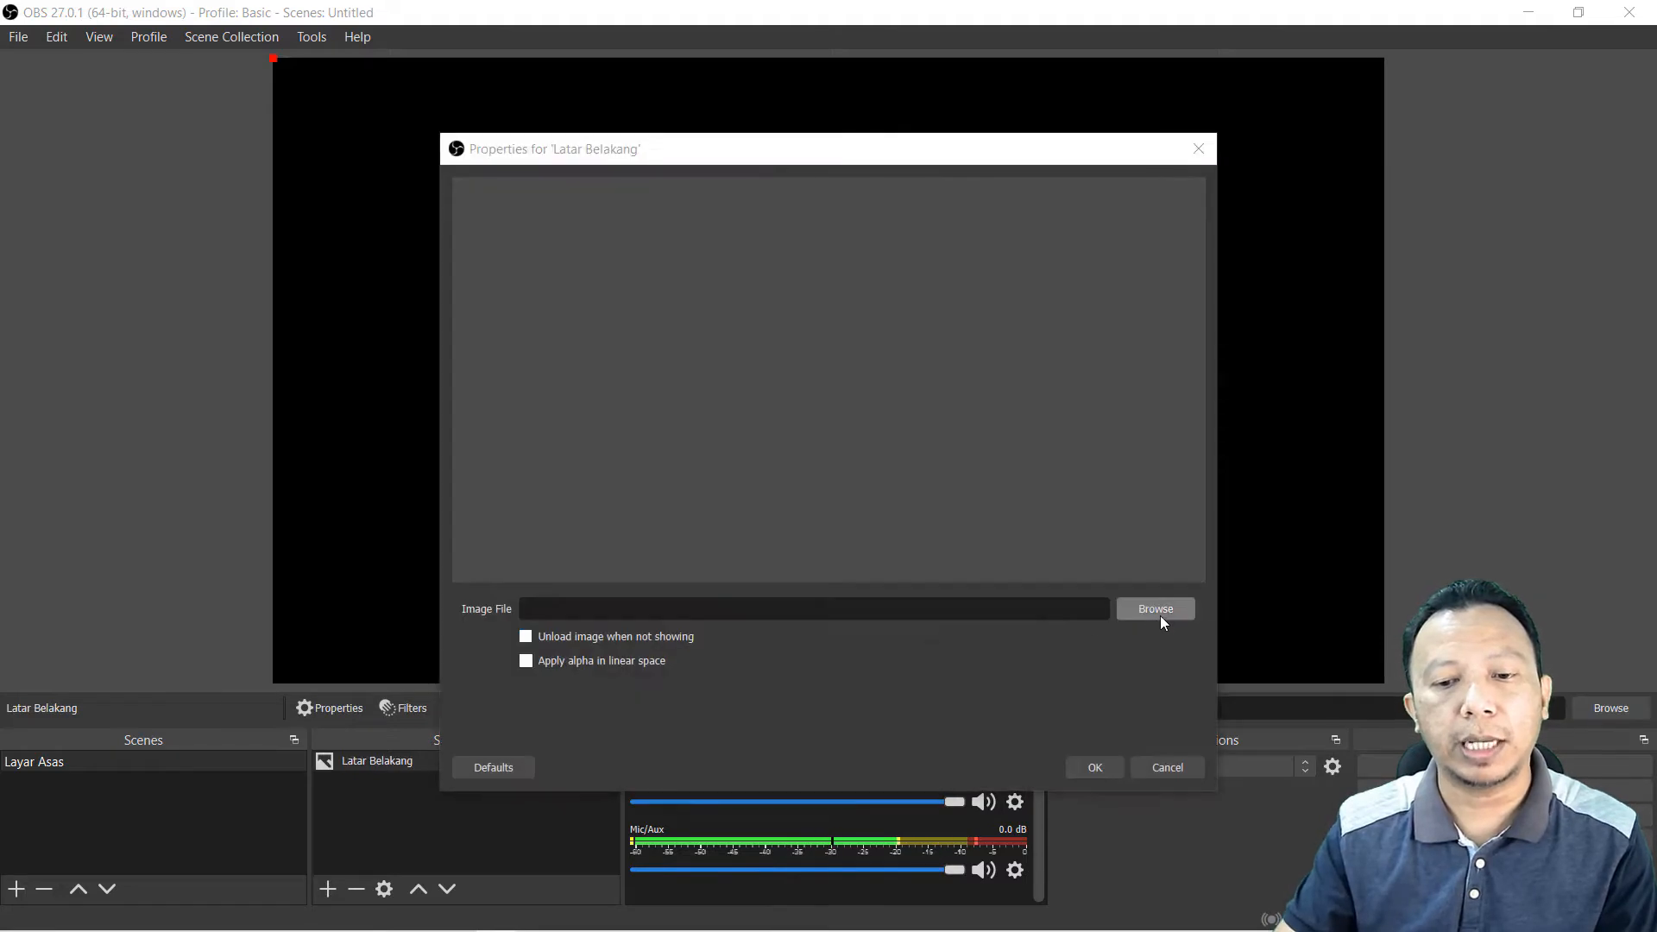
left_click(1156, 611)
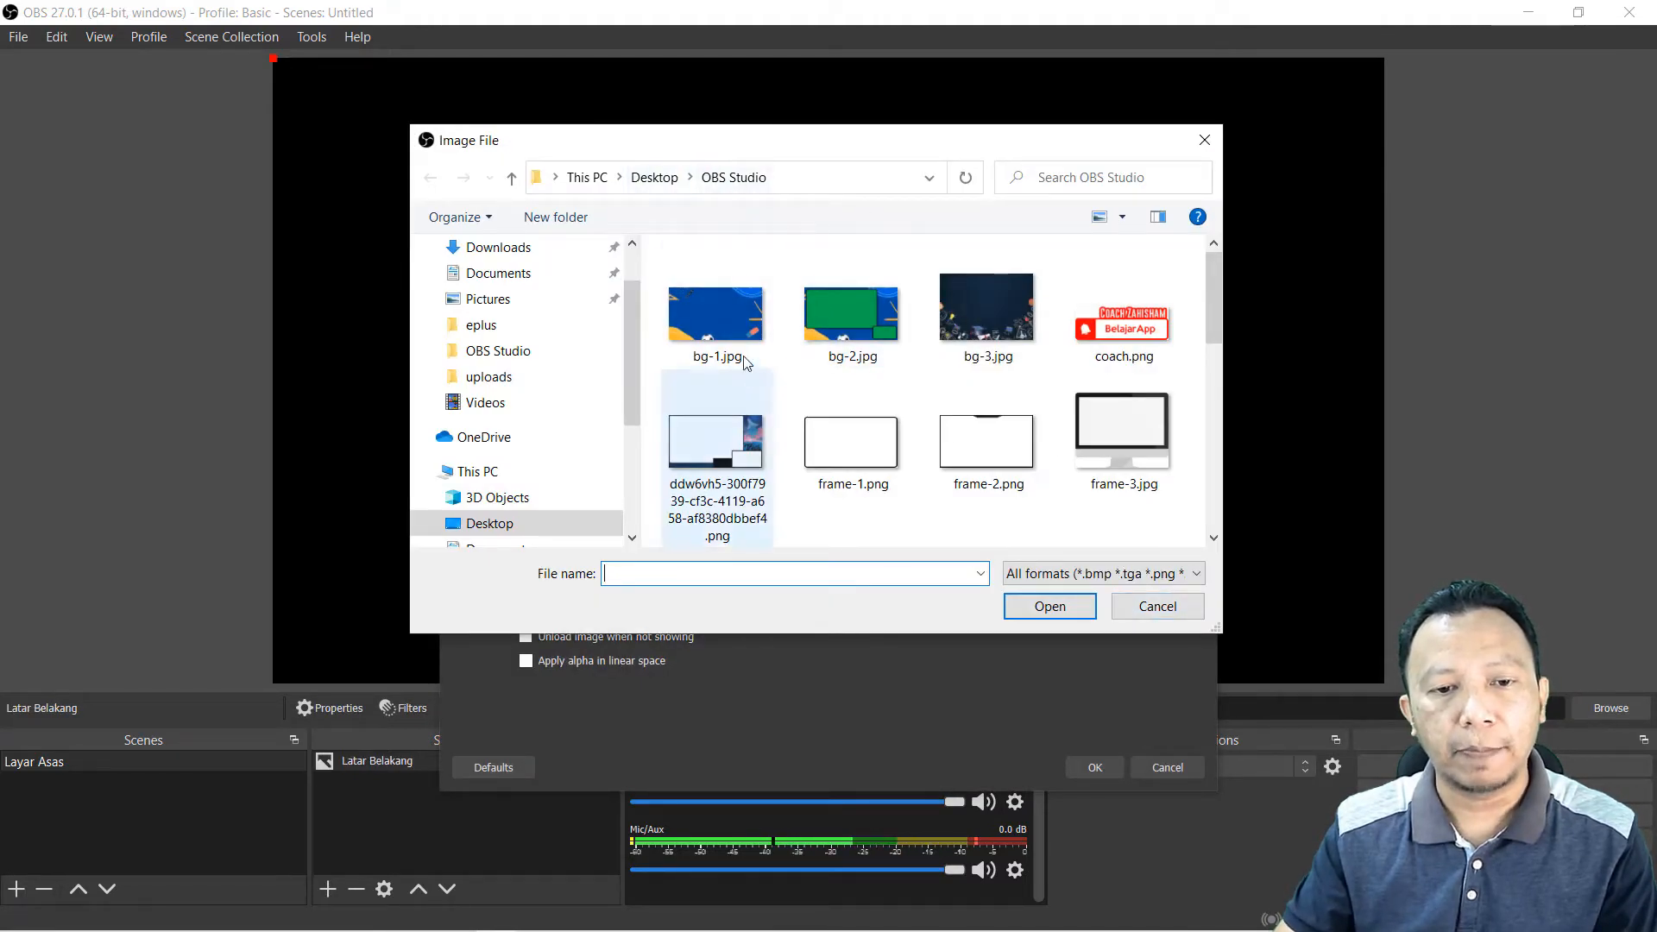
left_click(715, 315)
left_click(1058, 608)
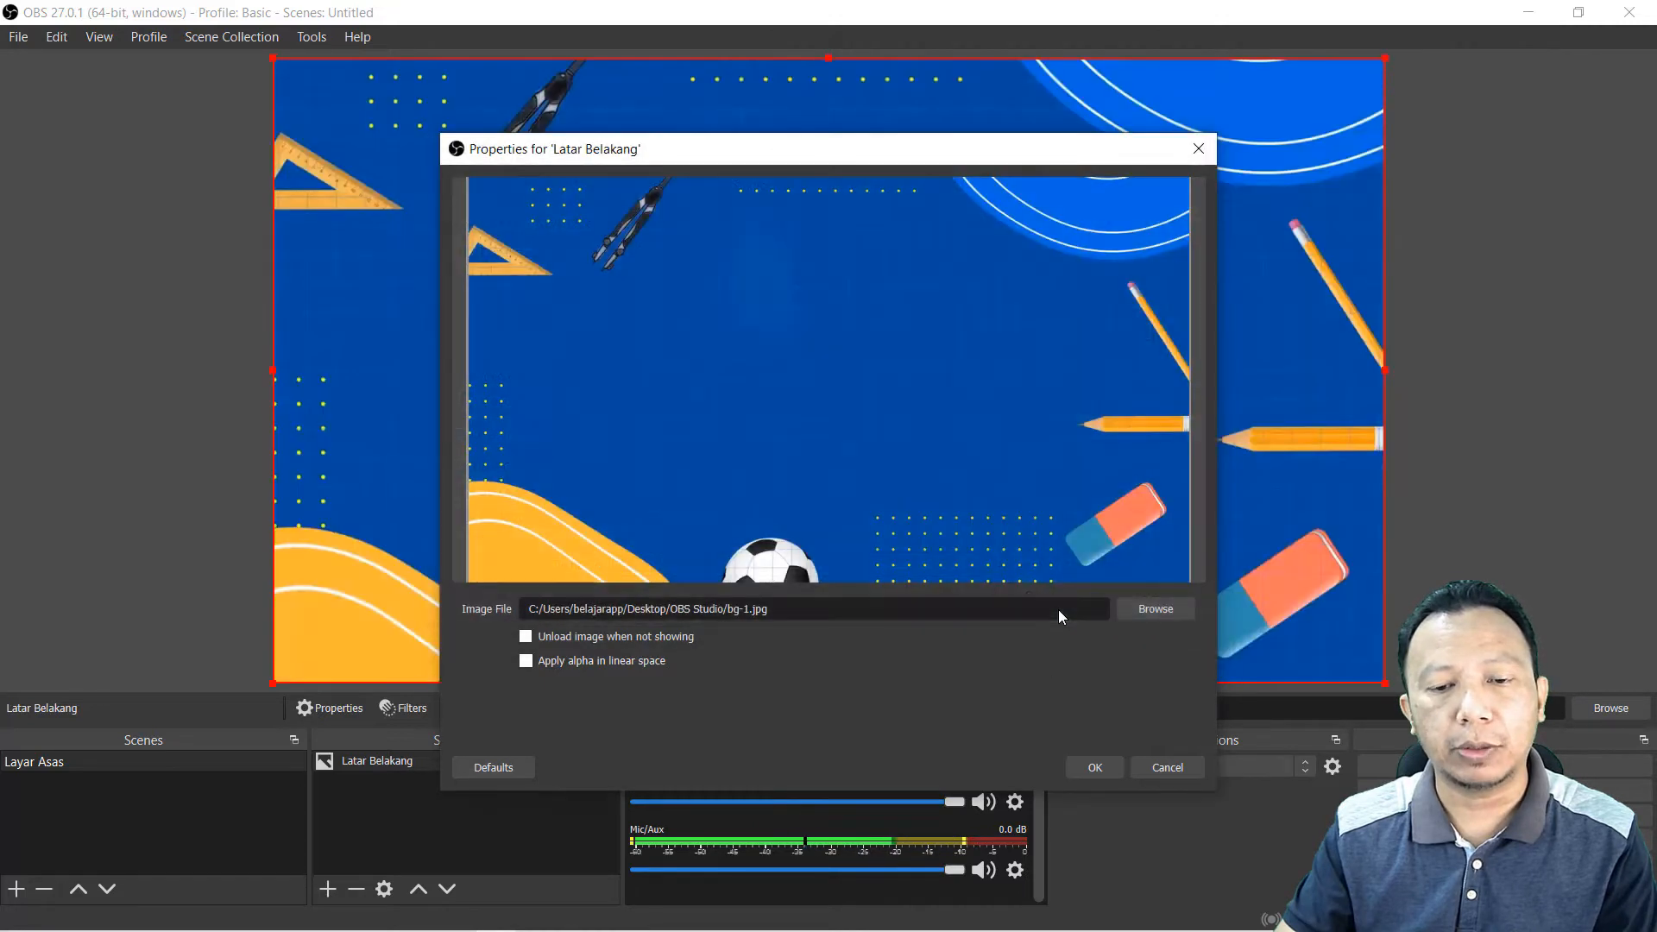
left_click(1089, 767)
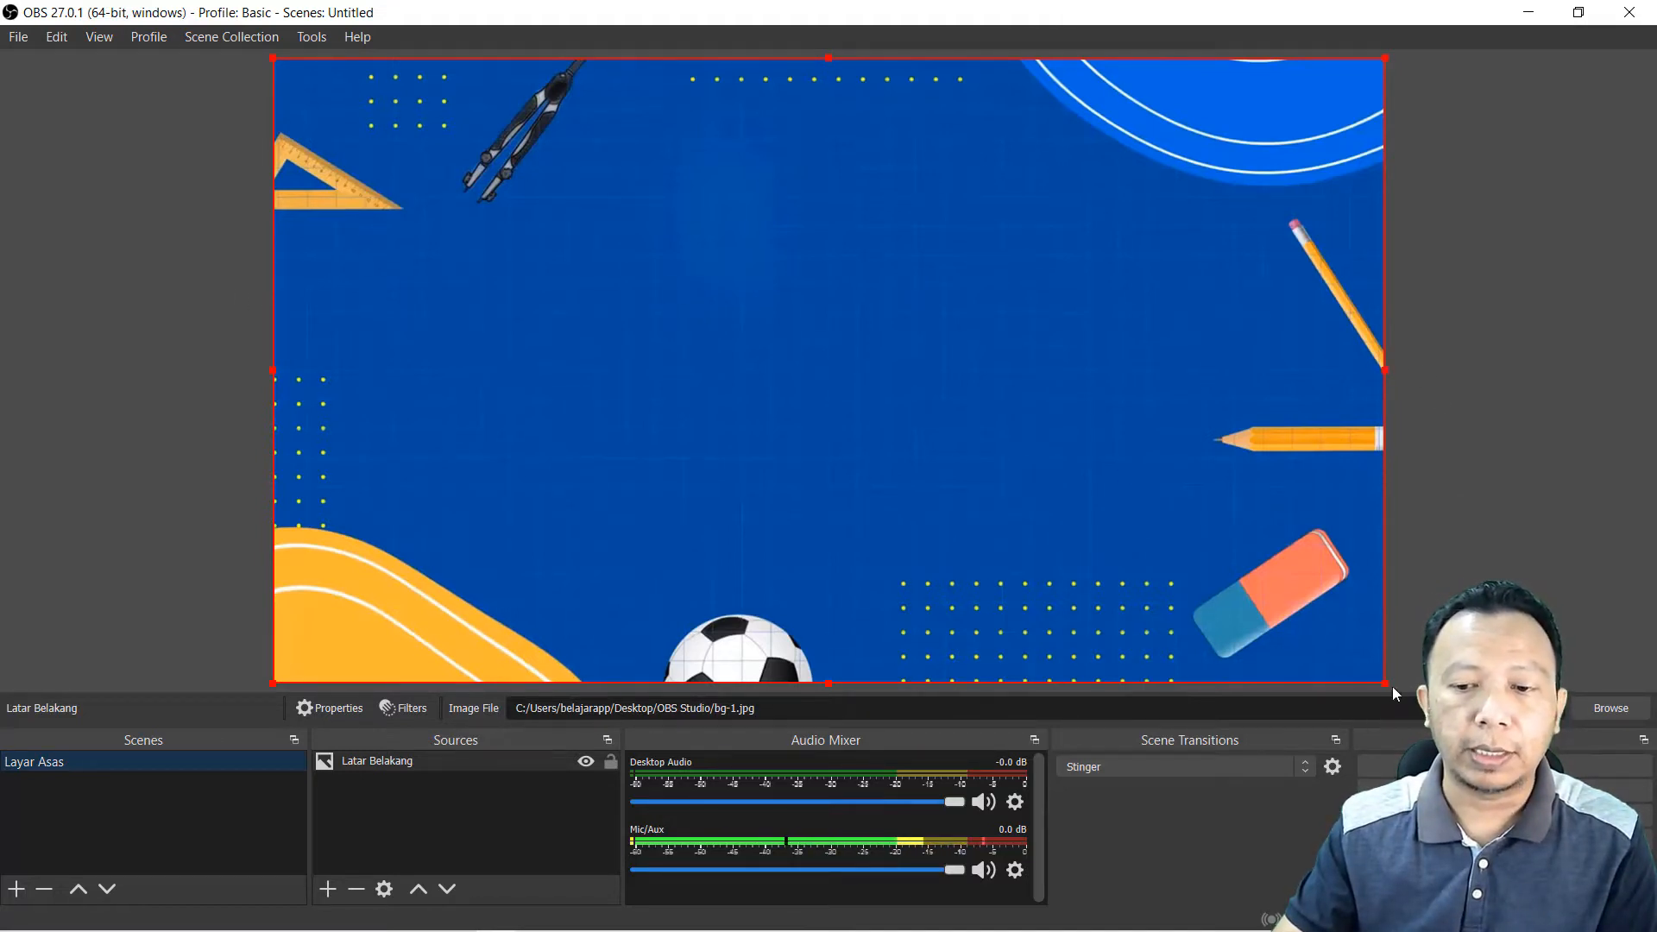
Step: Resize the background image so it fits the full canvas exactly, then deselect and lock it
left_click_drag(1389, 685, 1508, 751)
left_click_drag(1031, 211, 1034, 279)
left_click_drag(1534, 252, 1383, 210)
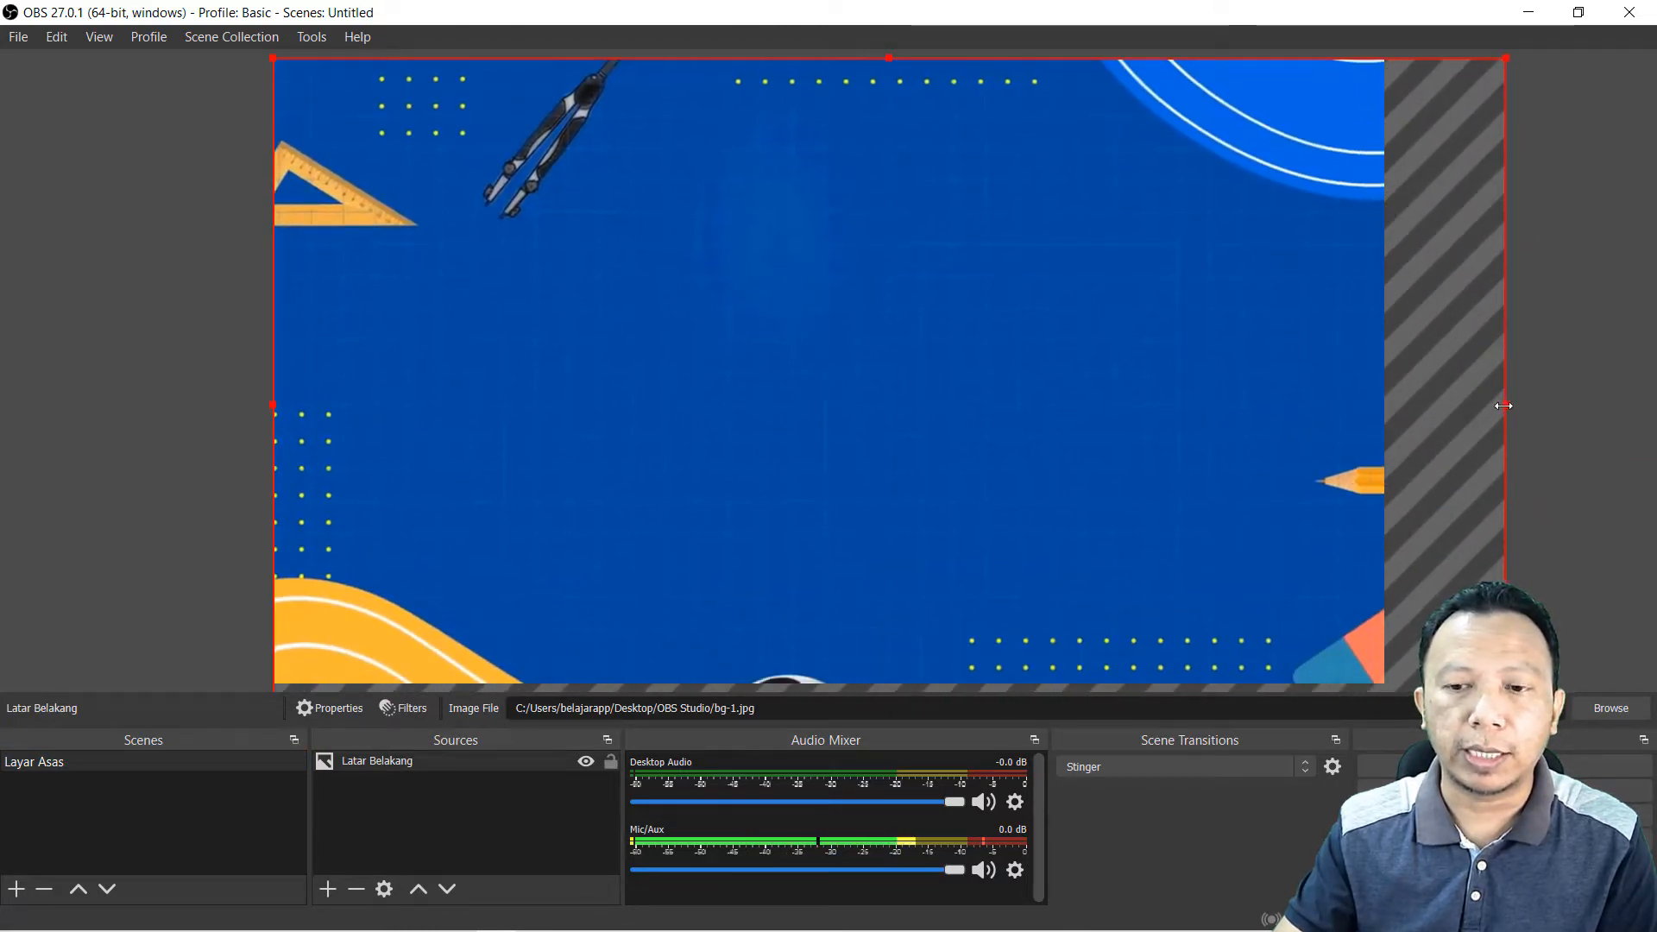
left_click_drag(1503, 406, 1383, 405)
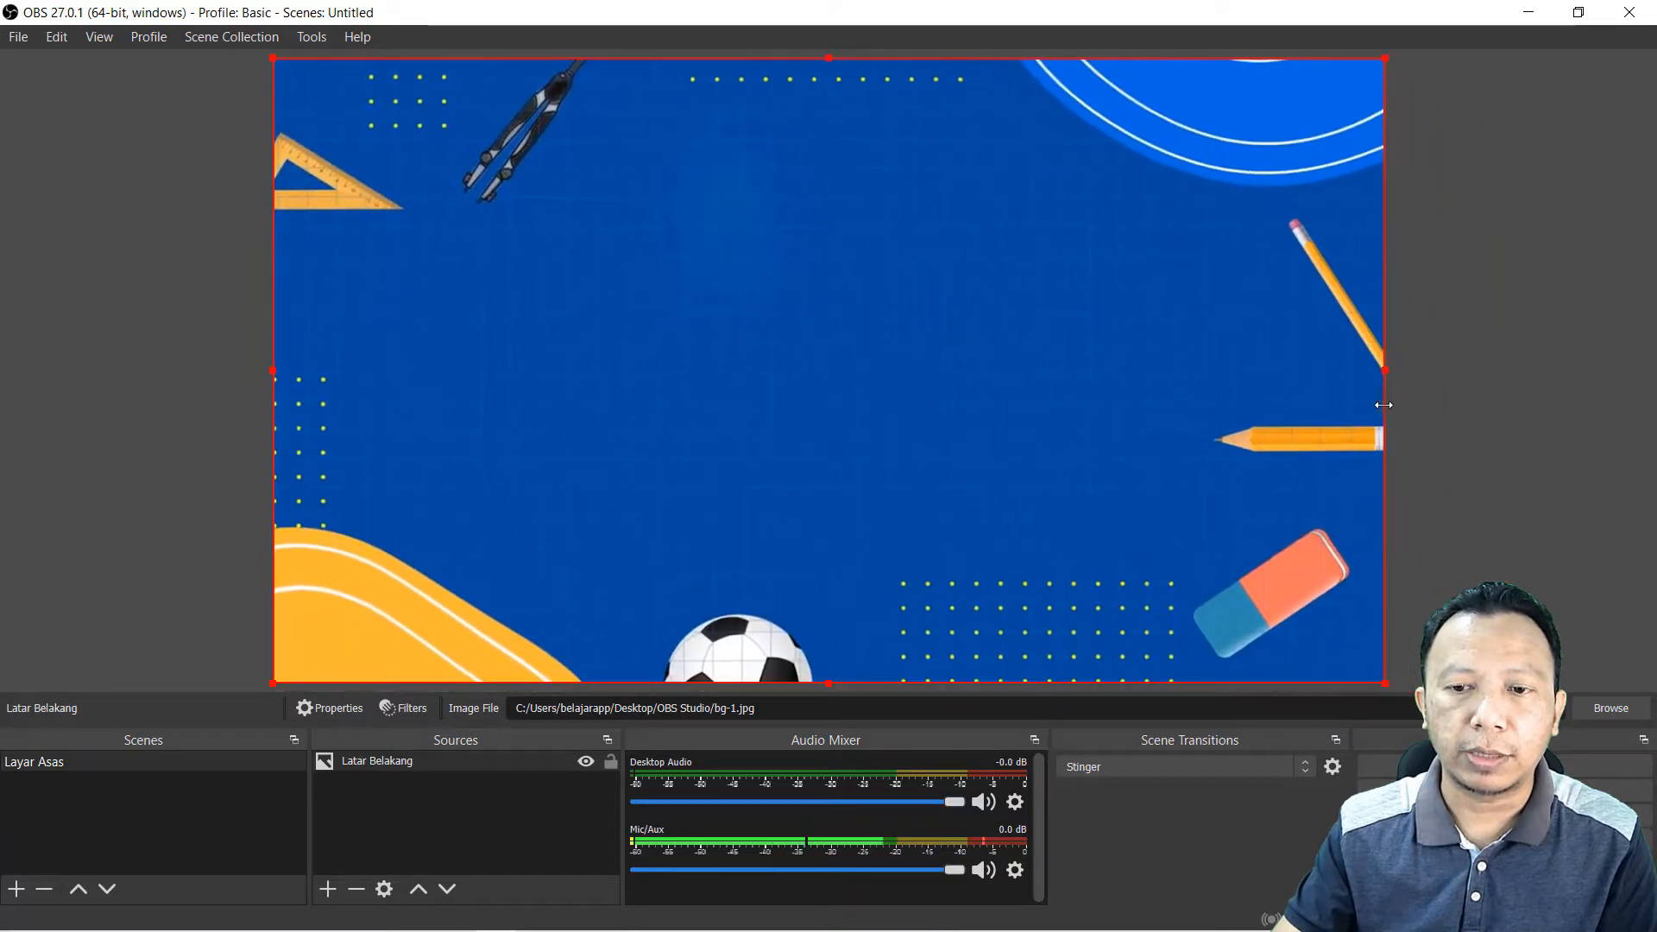
left_click(1474, 383)
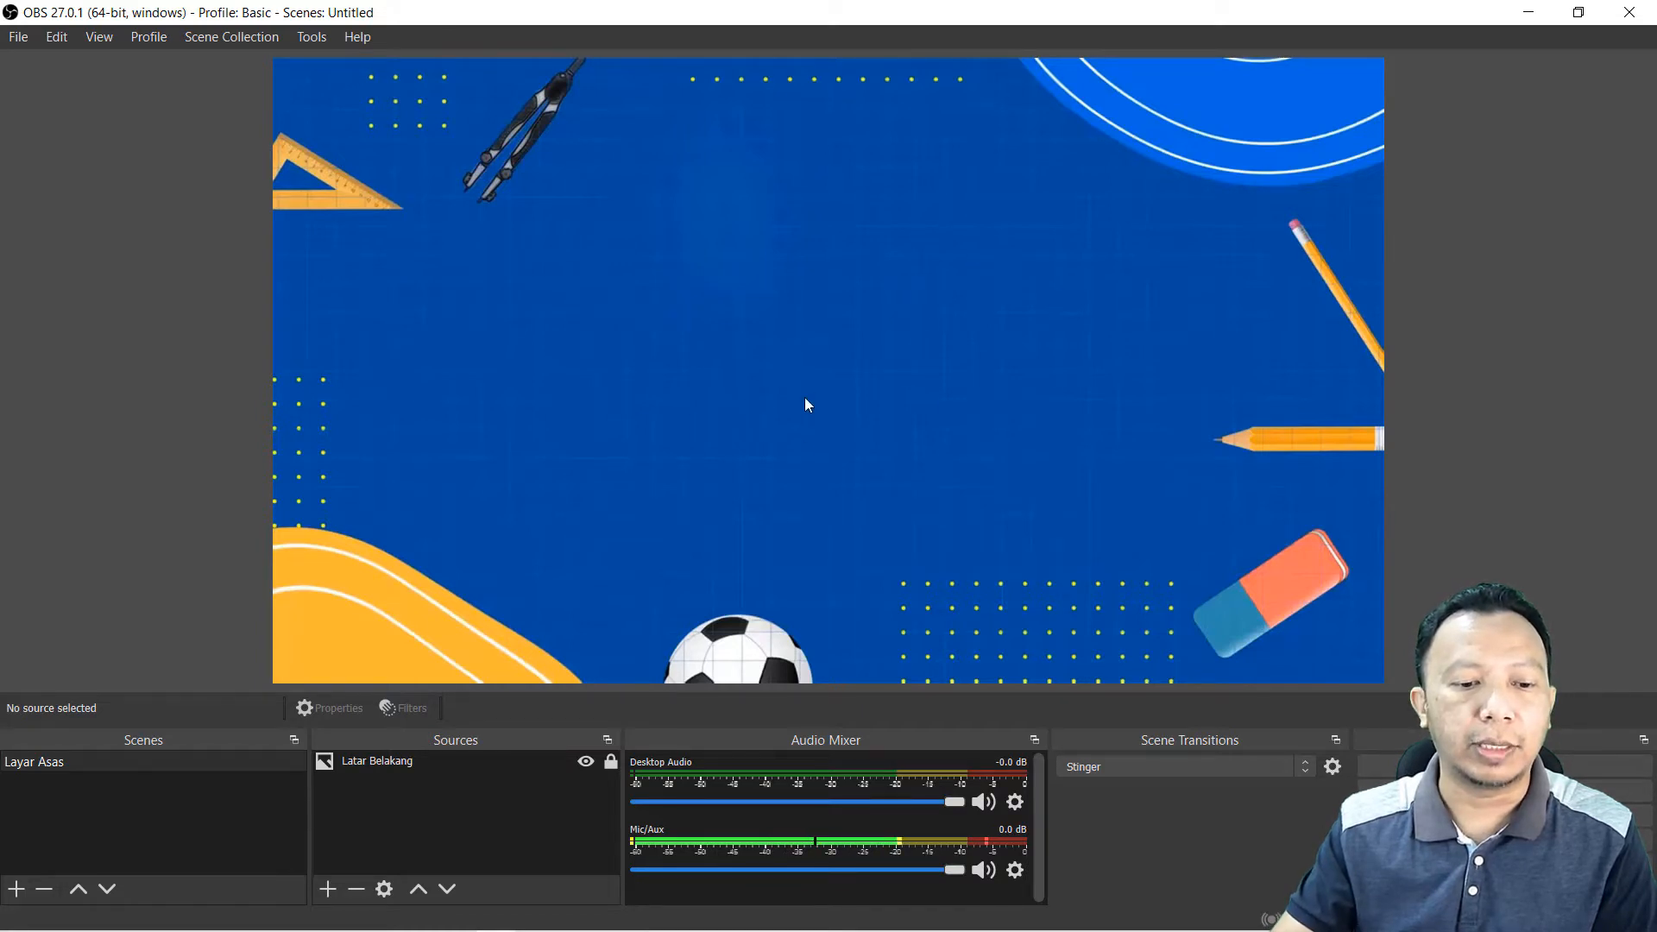
Step: Add a new Text (GDI+) source named "Ayat" to the scene
left_click(326, 888)
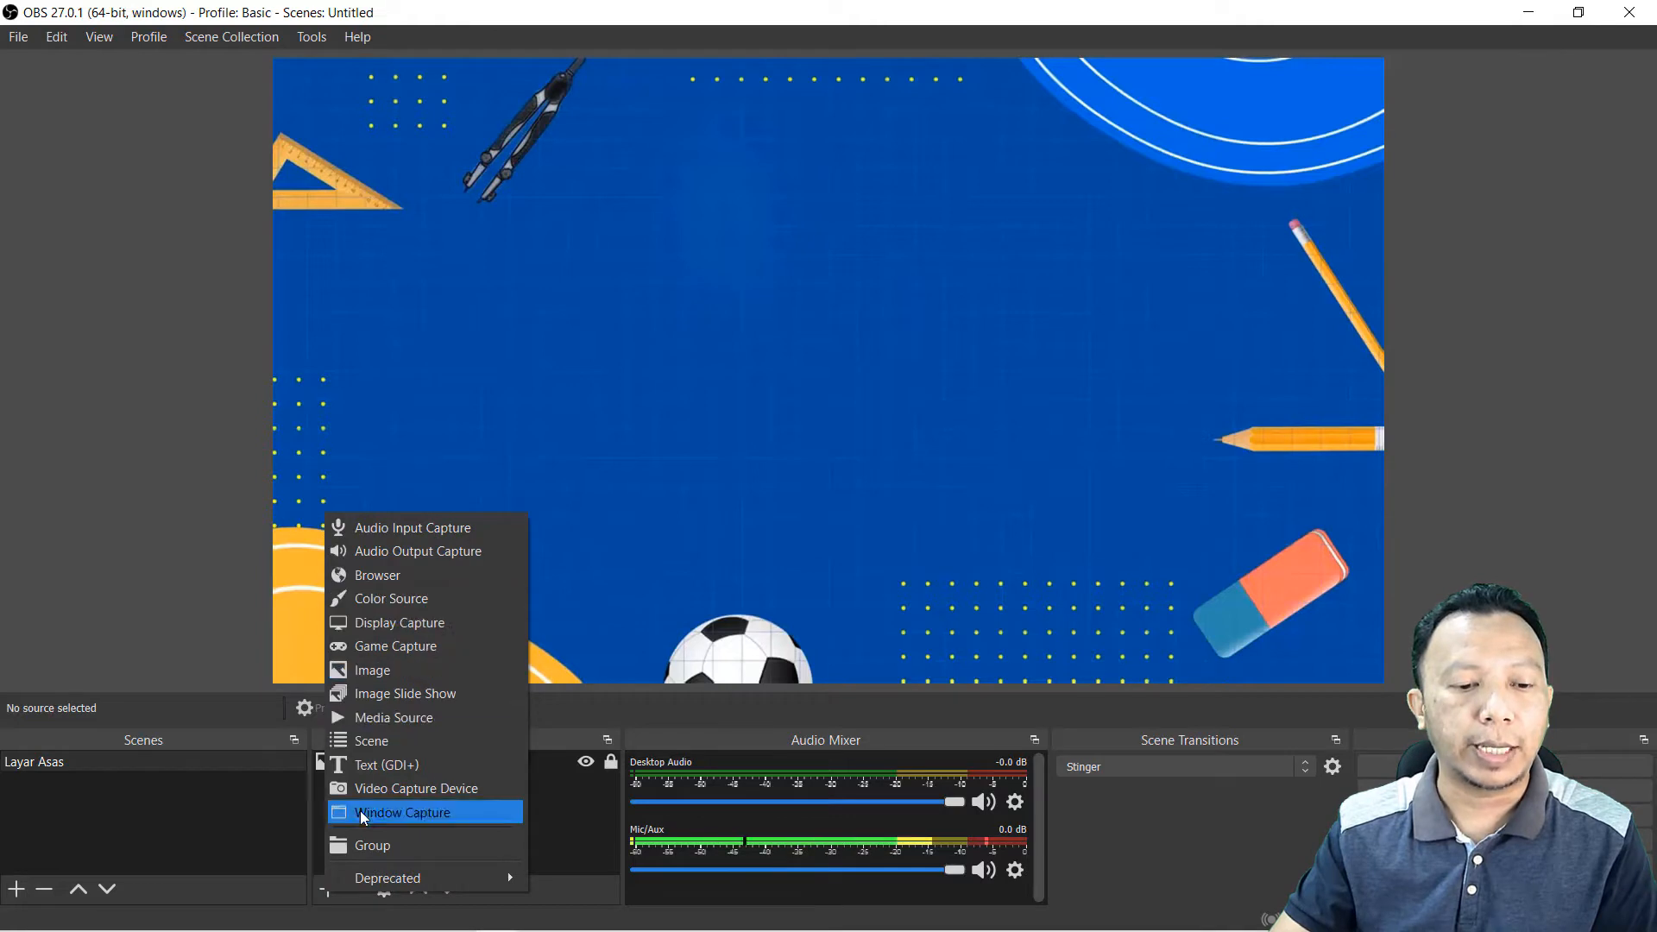
left_click(362, 771)
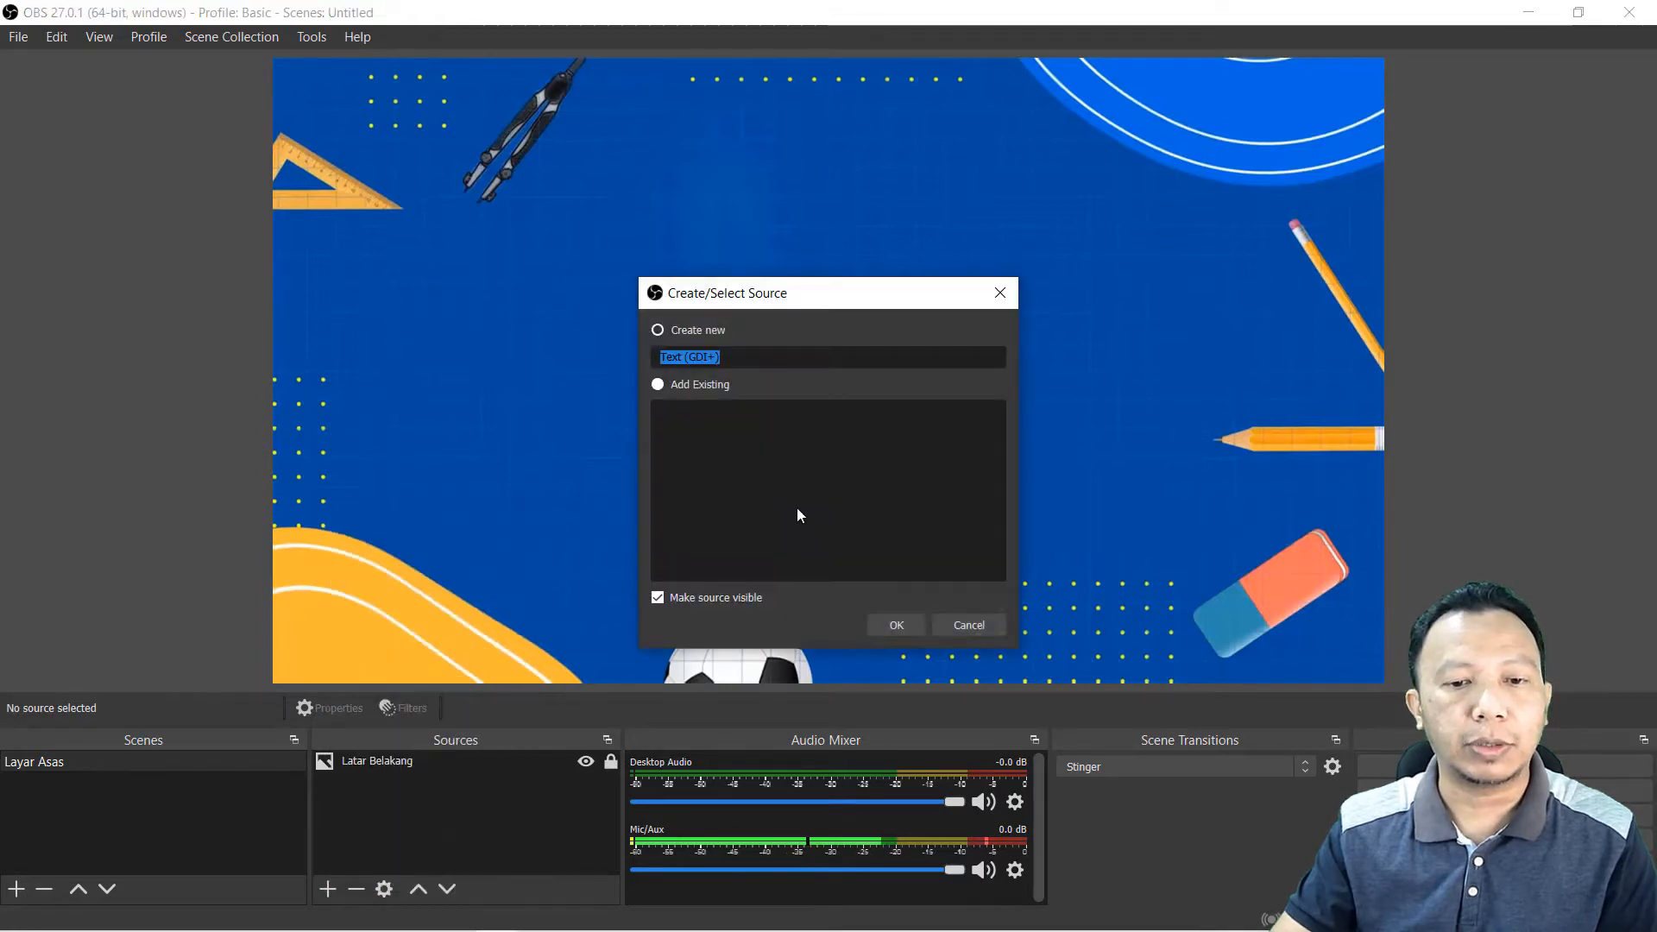
type("Ayat")
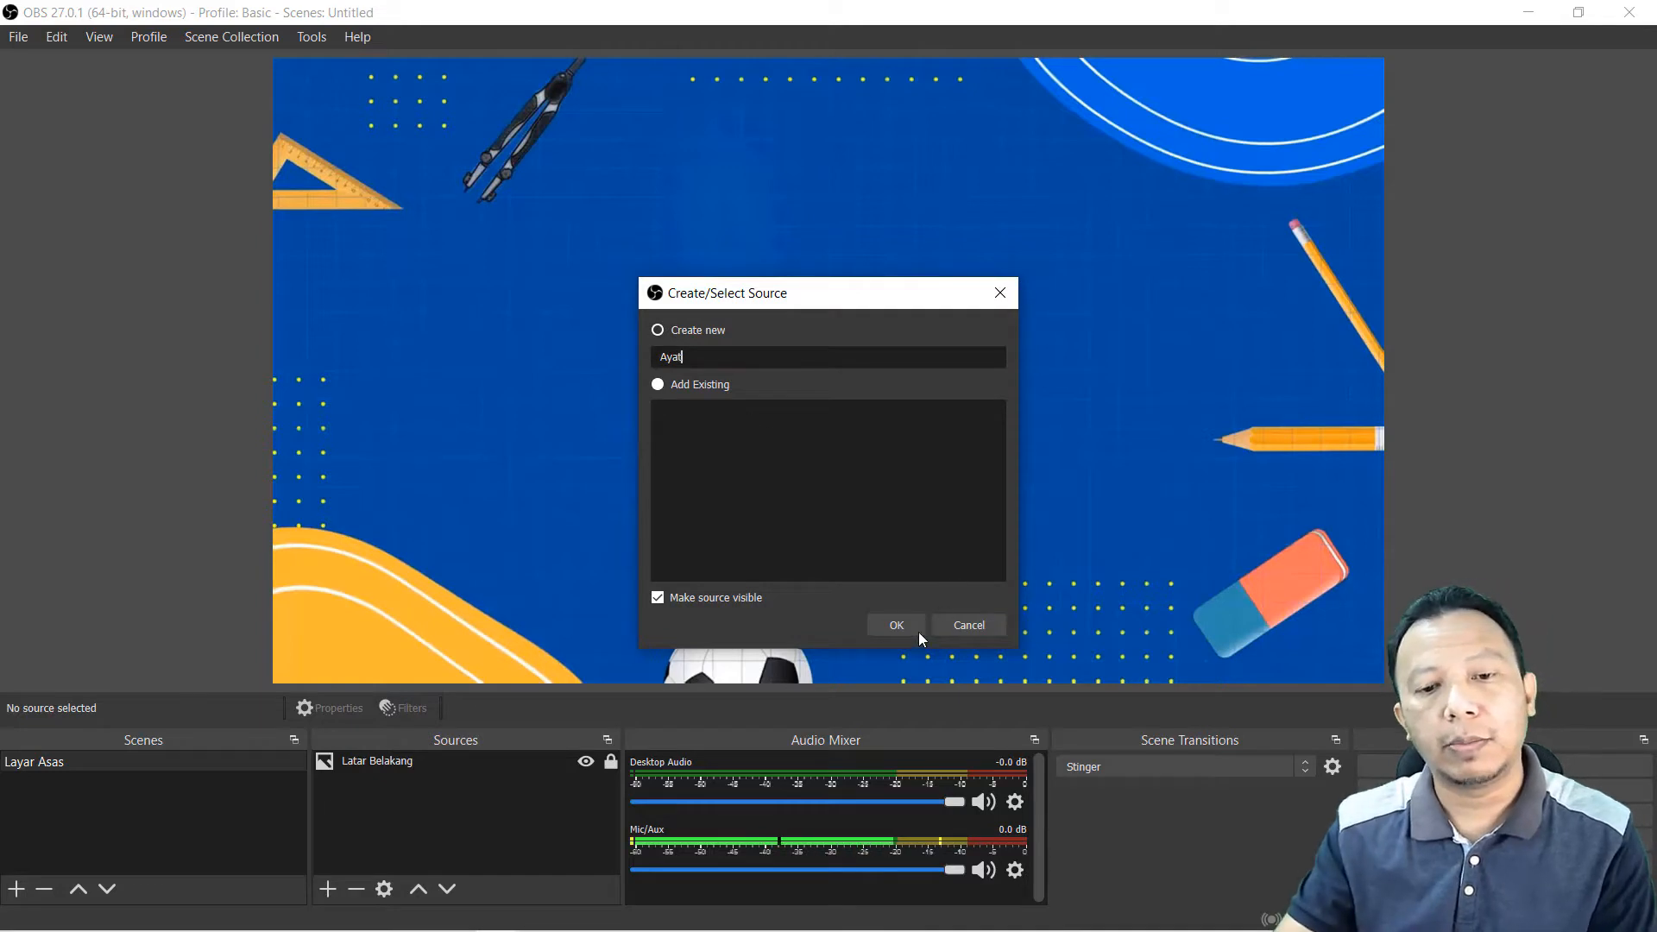
left_click(895, 625)
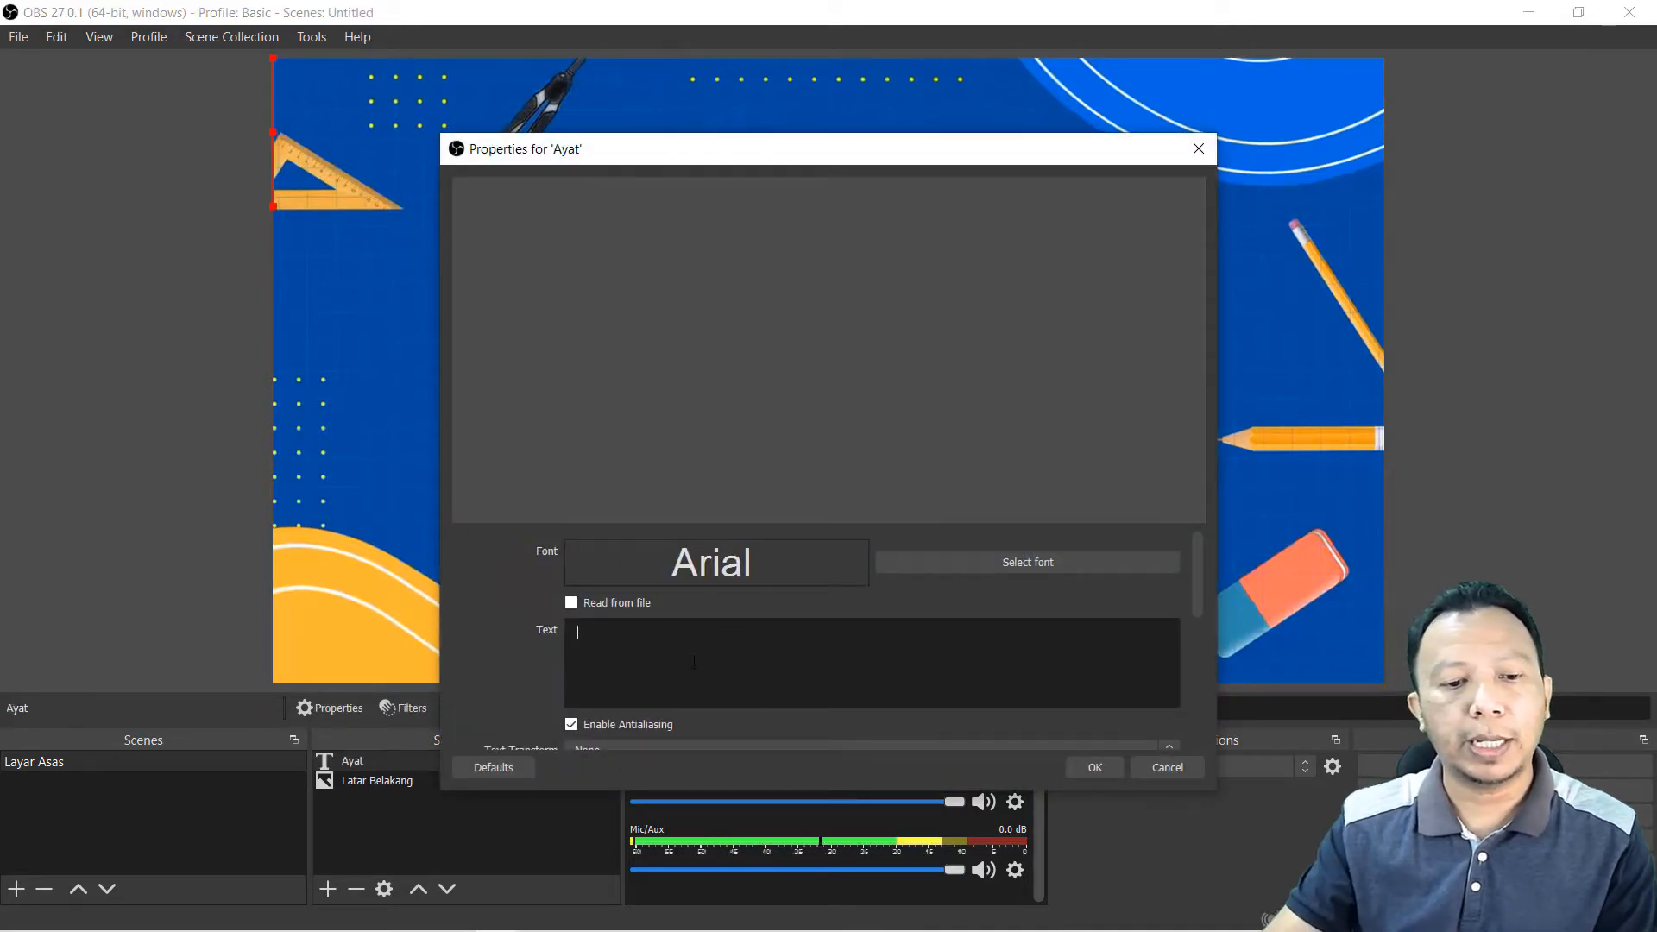
Step: Enter the title text "KURSUS CARA BINA APLIKASI ANDROID BERSAMA COACH" followed by the coach's name in the Ayat source
type("KU")
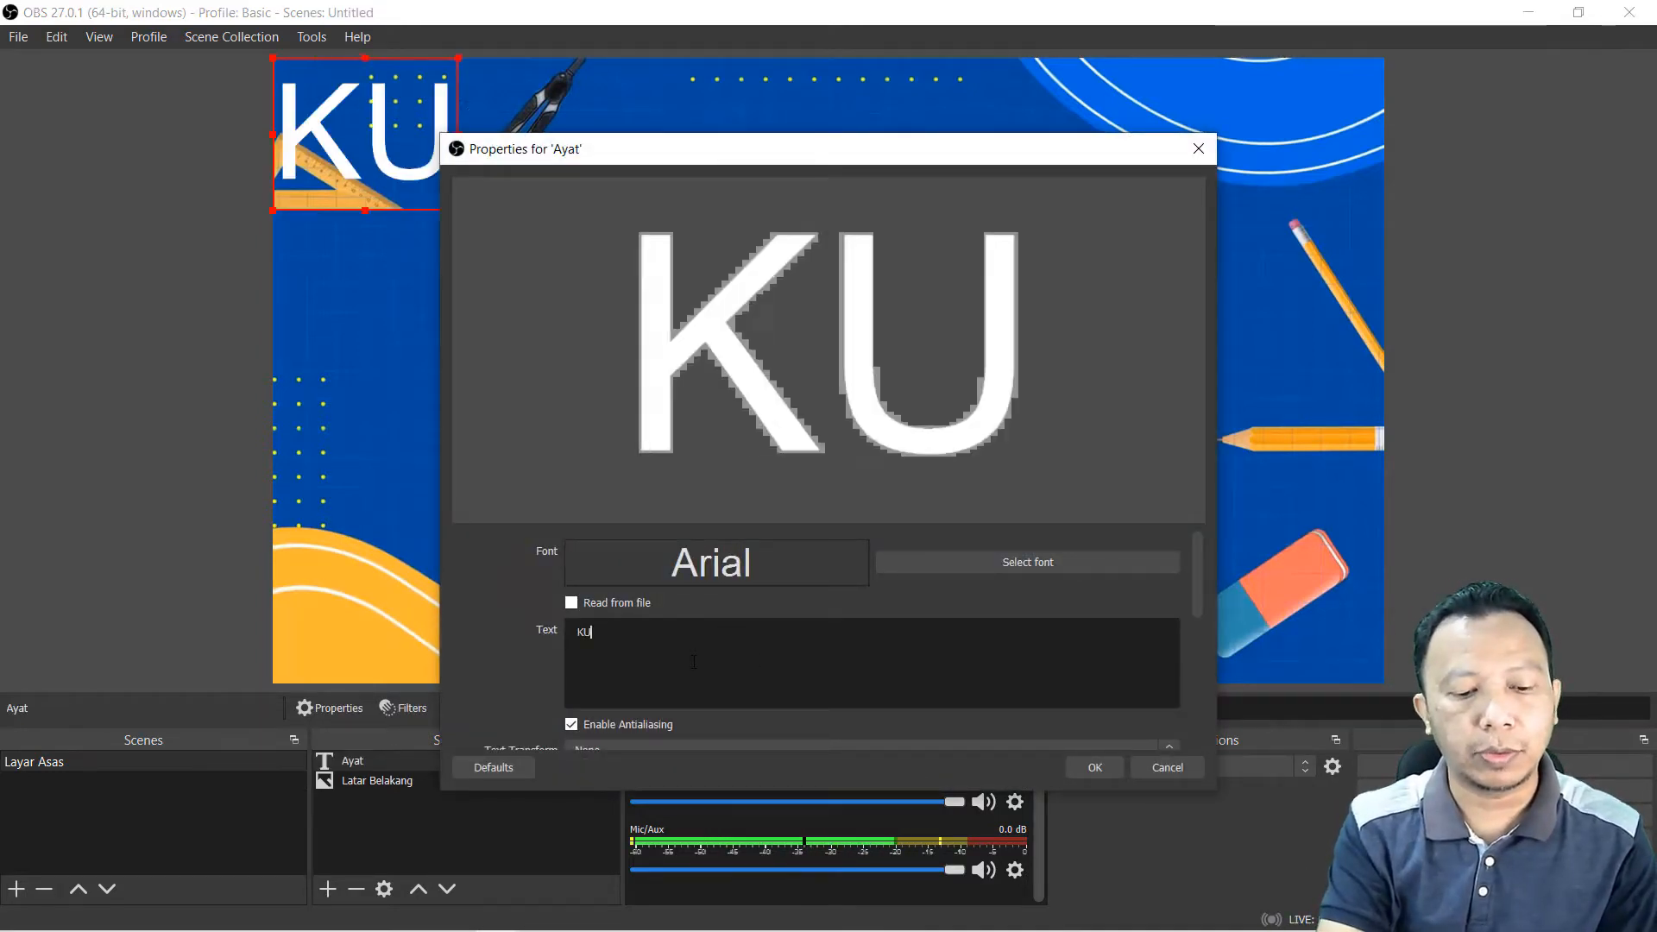
type("SRS")
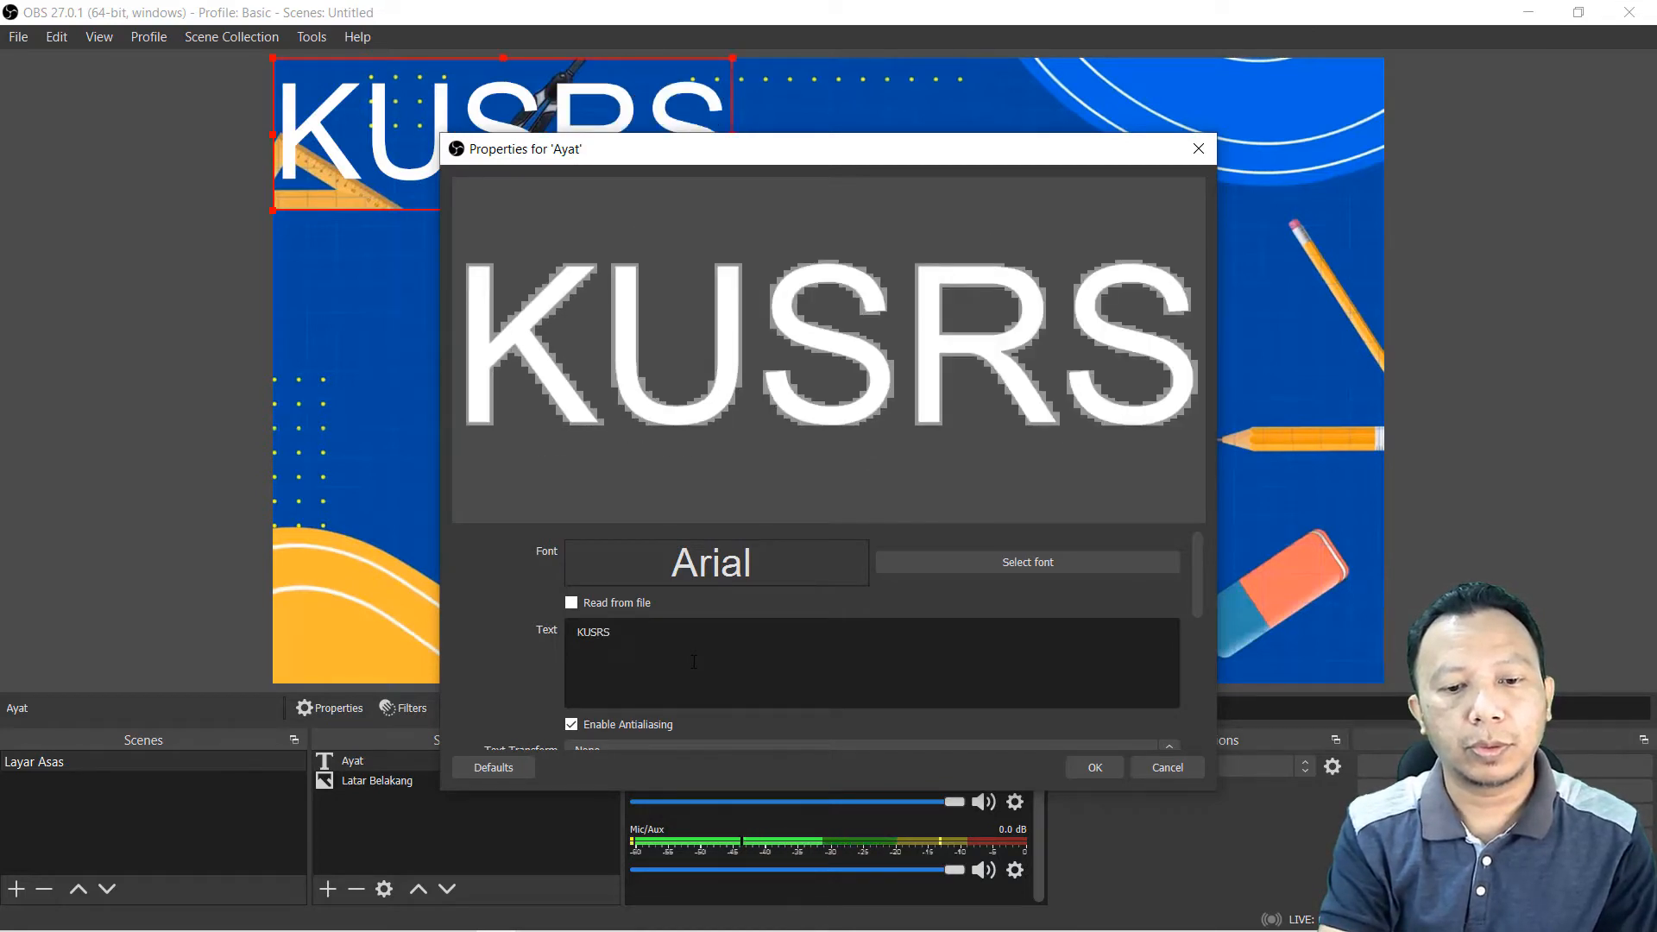
key("BackSpace")
key("BackSpace")
key("BackSpace")
type("RSUS CAA")
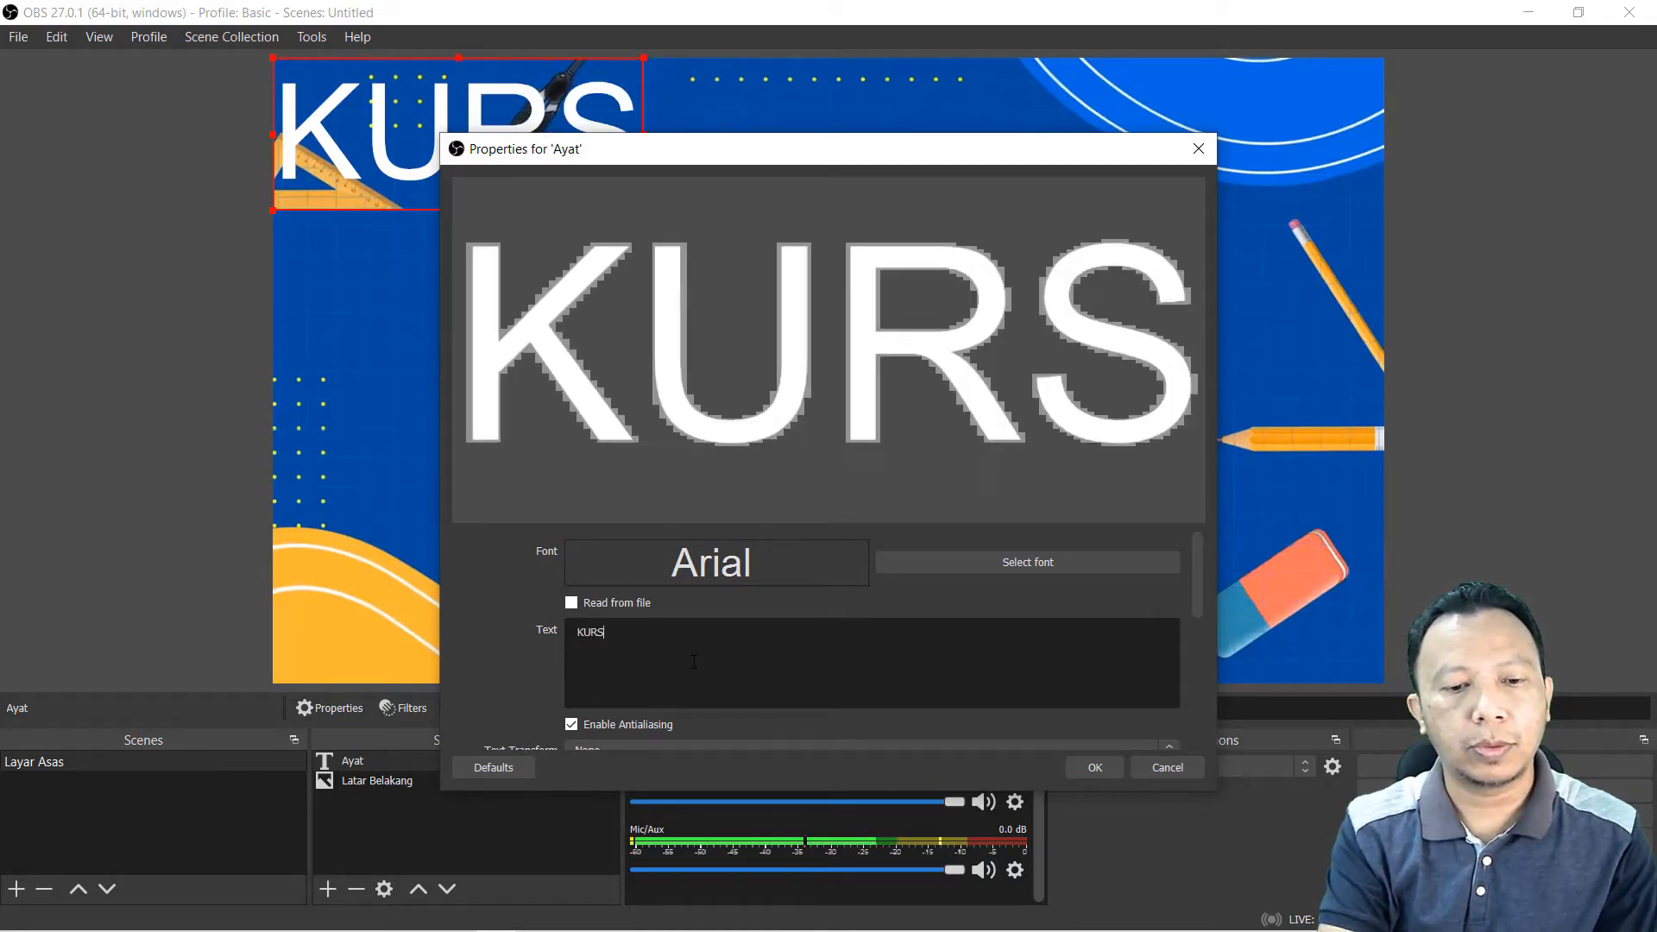
key("BackSpace")
type("RA ")
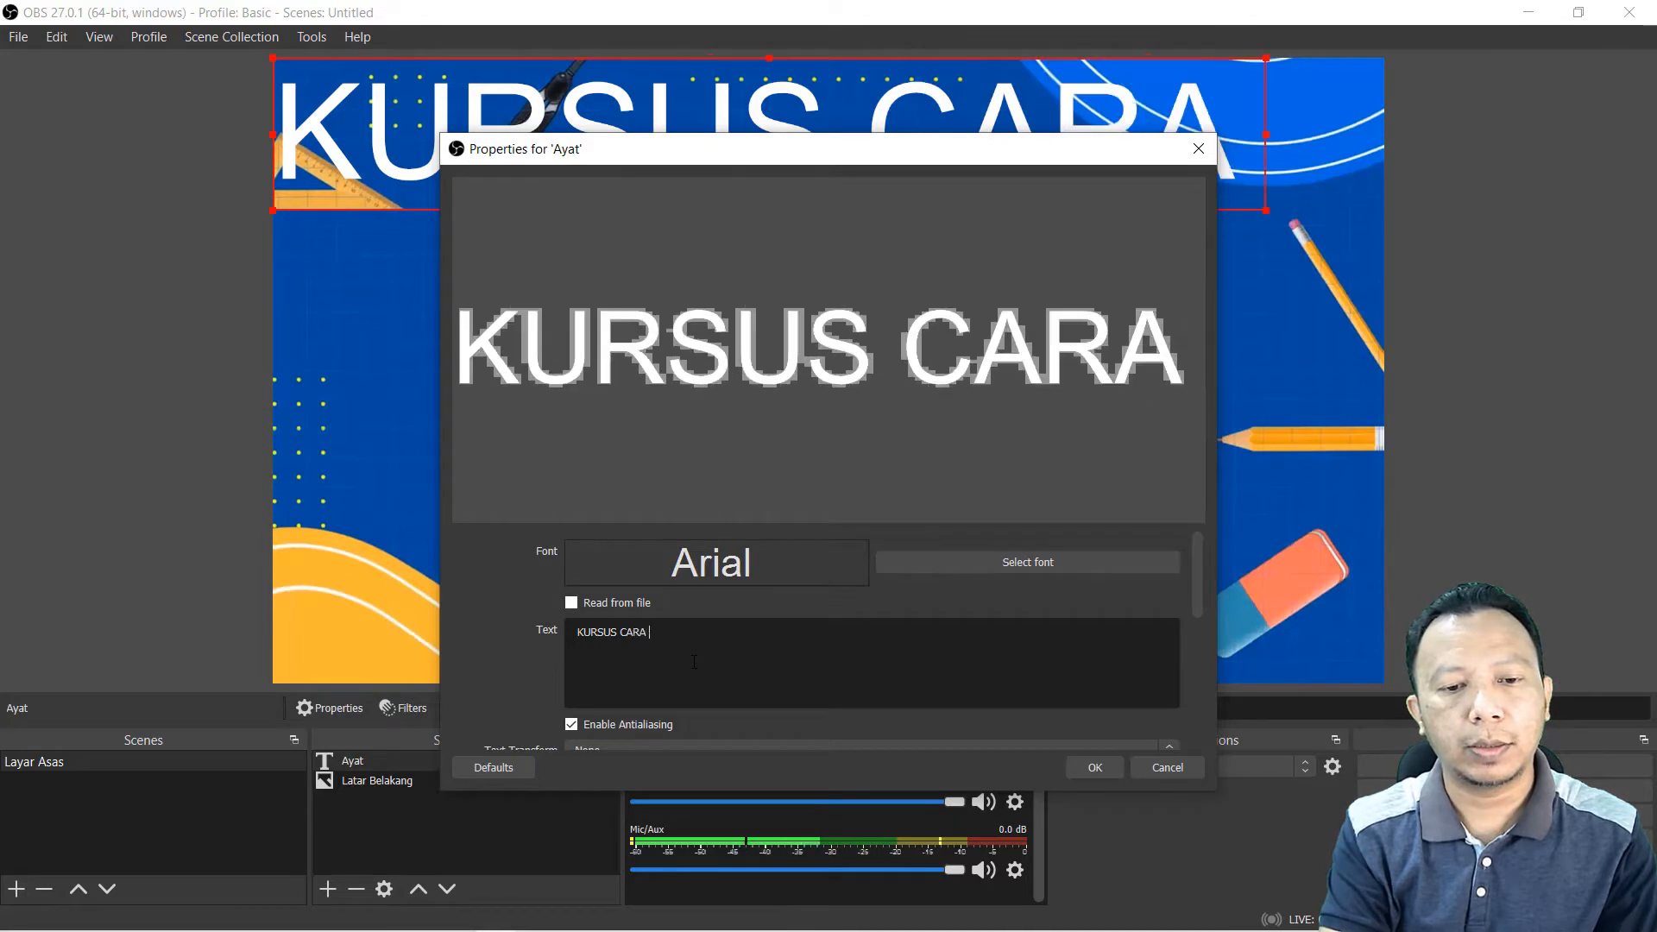
type("BINA APLI")
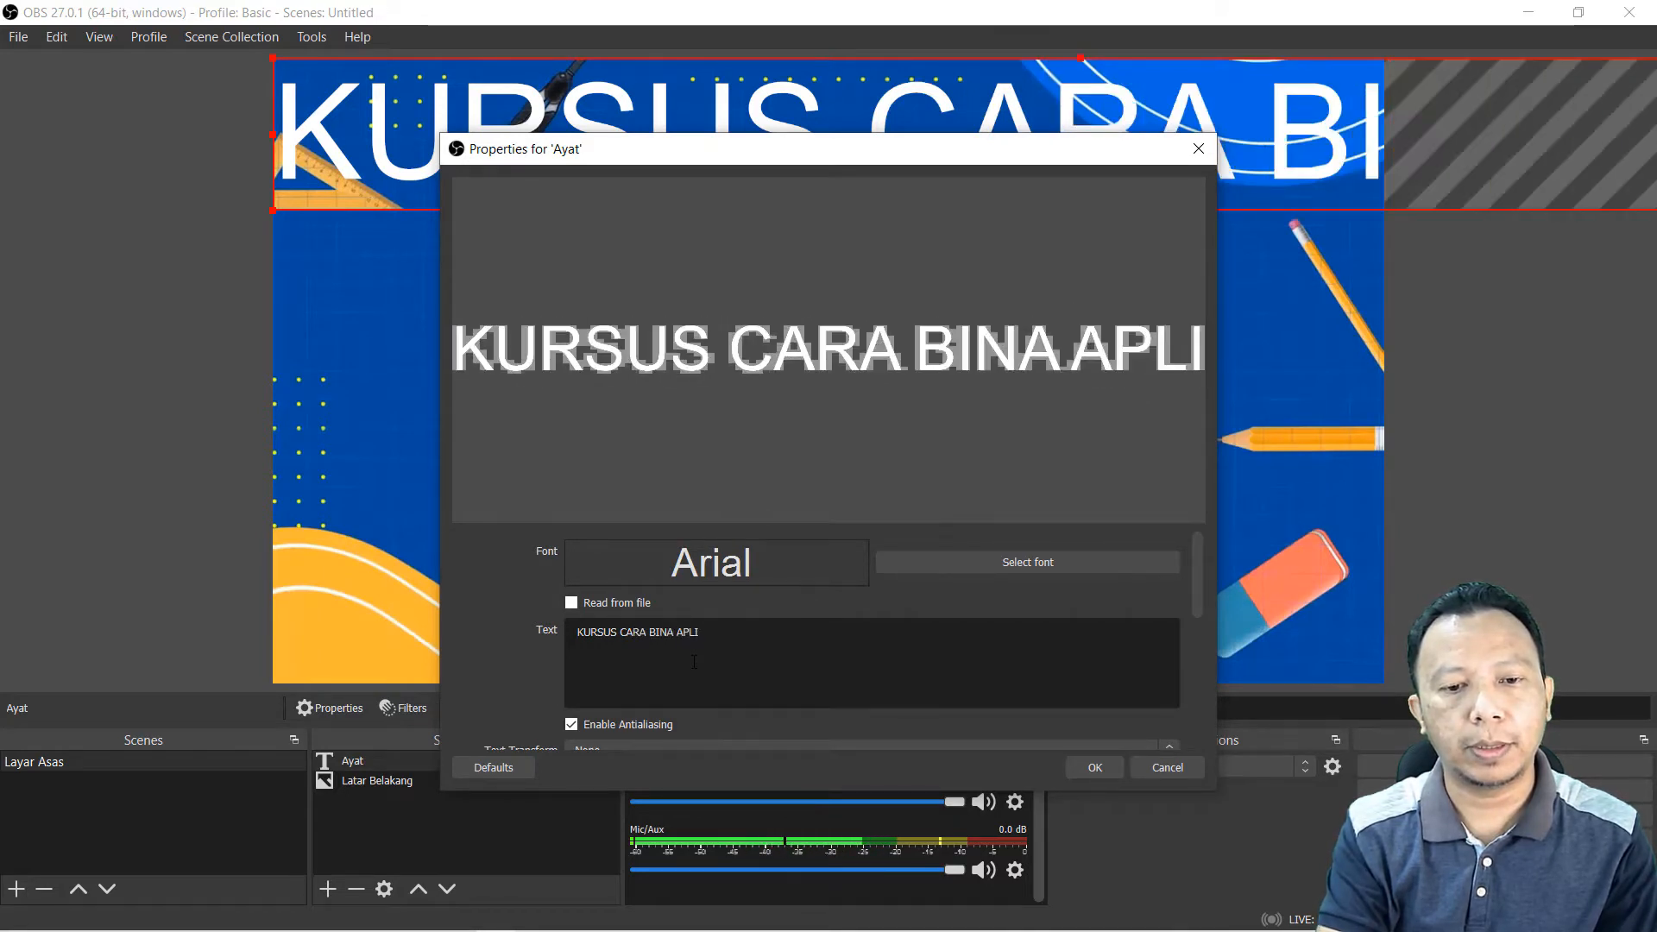
type("KASI AN")
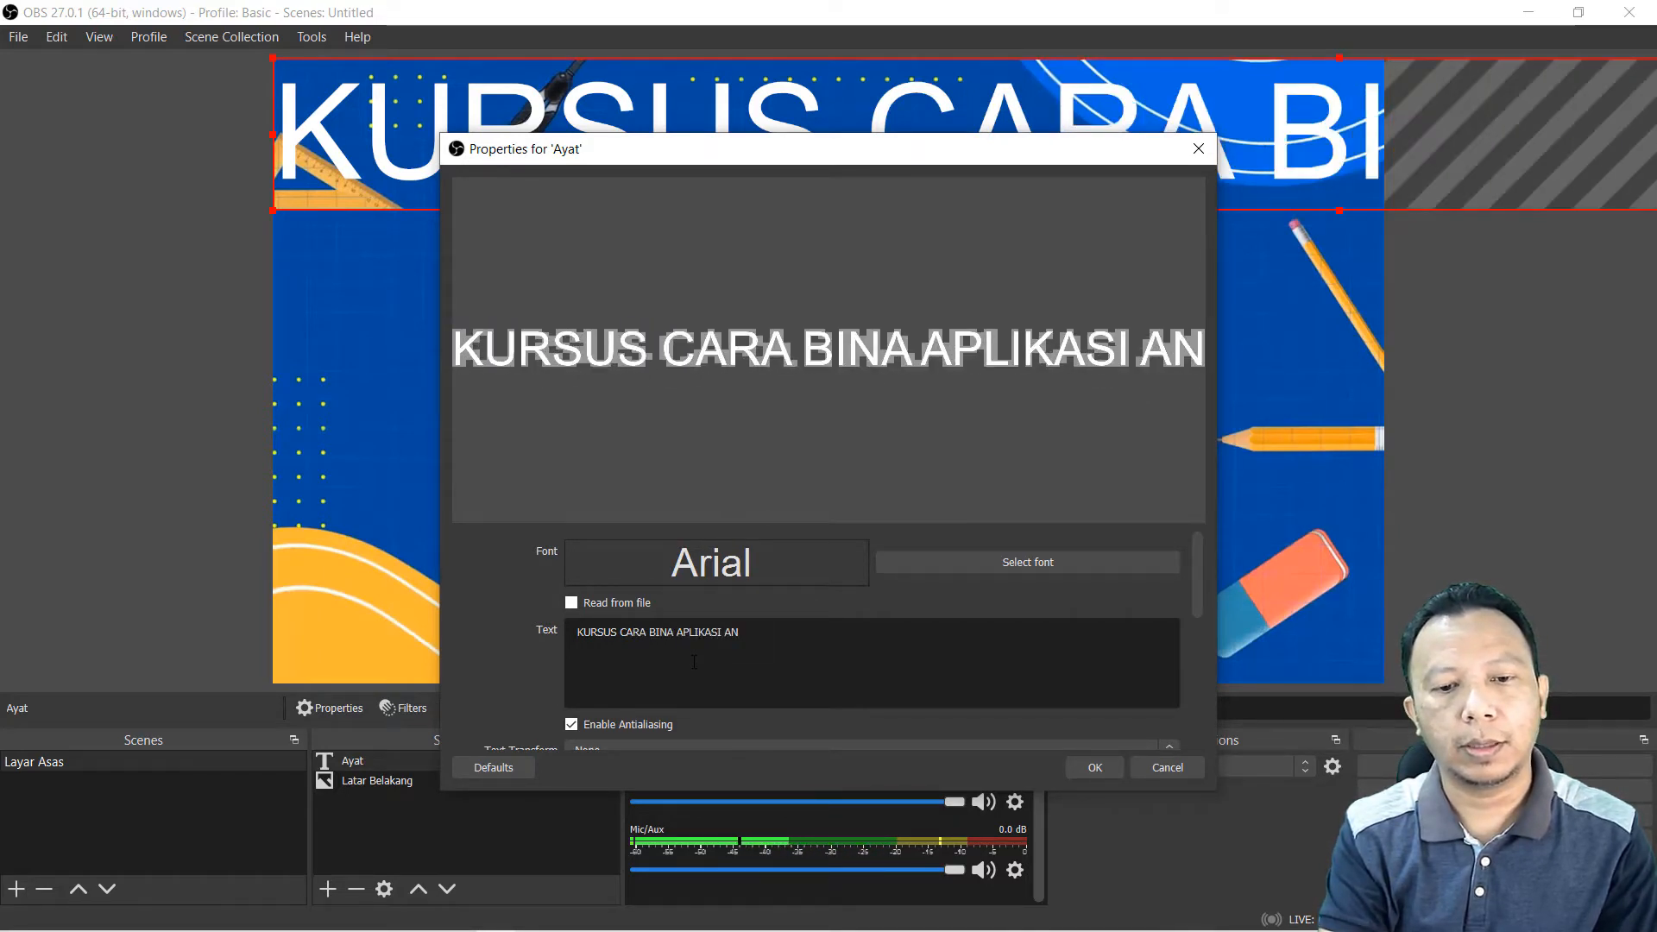
type("DROID")
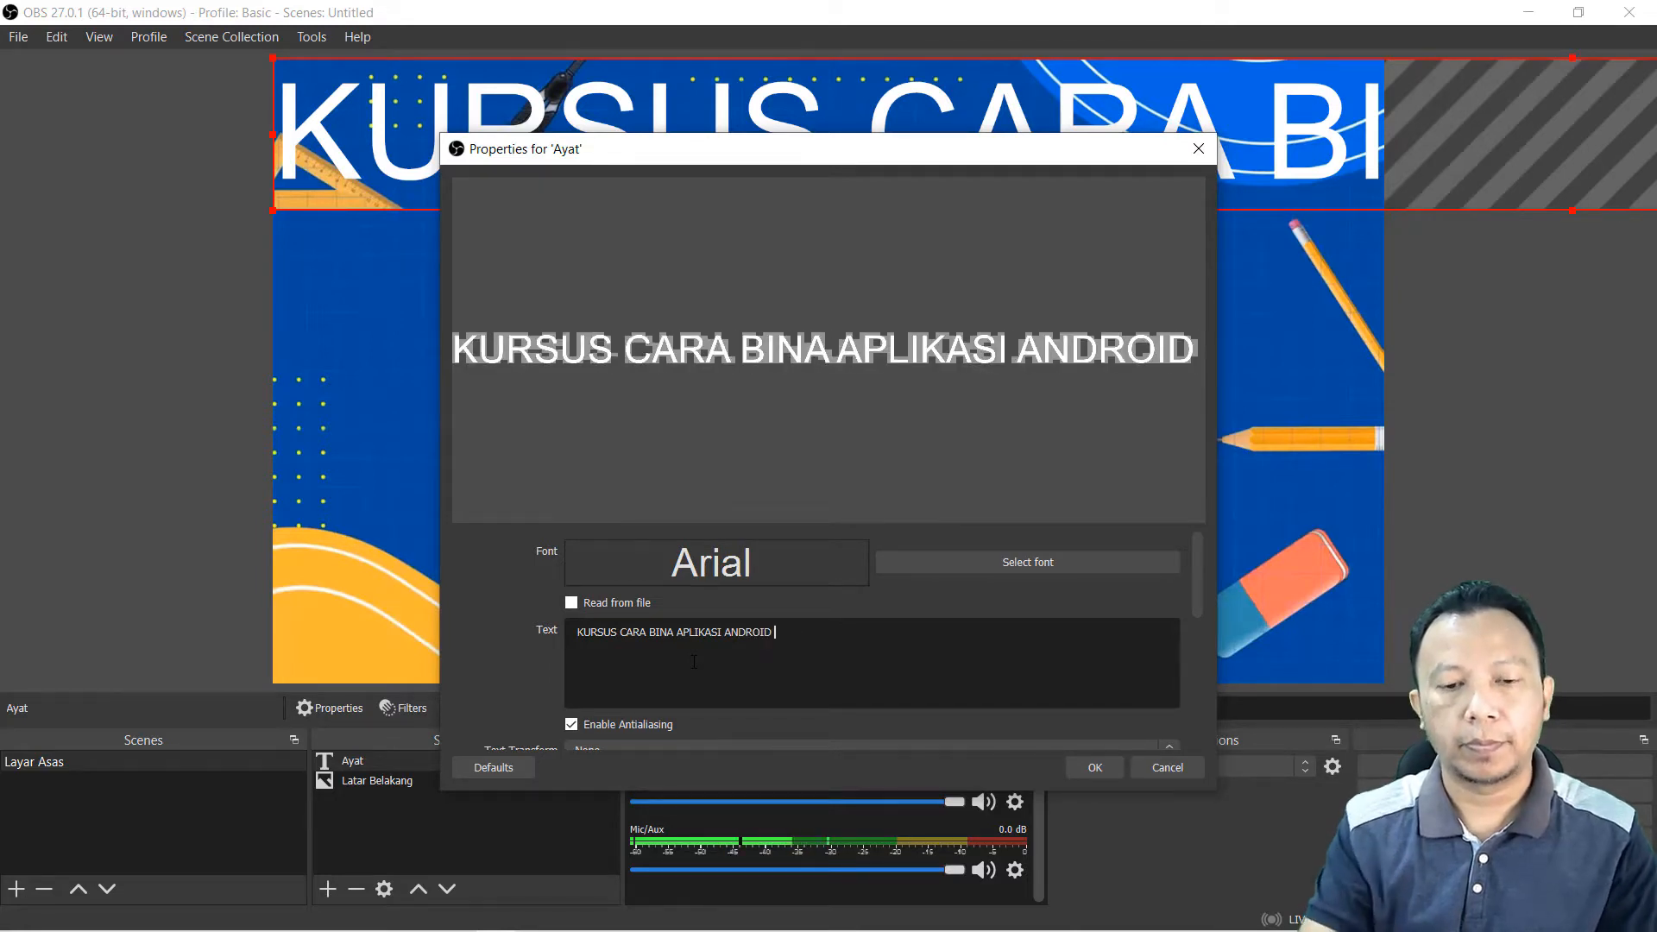
type("BERSAM")
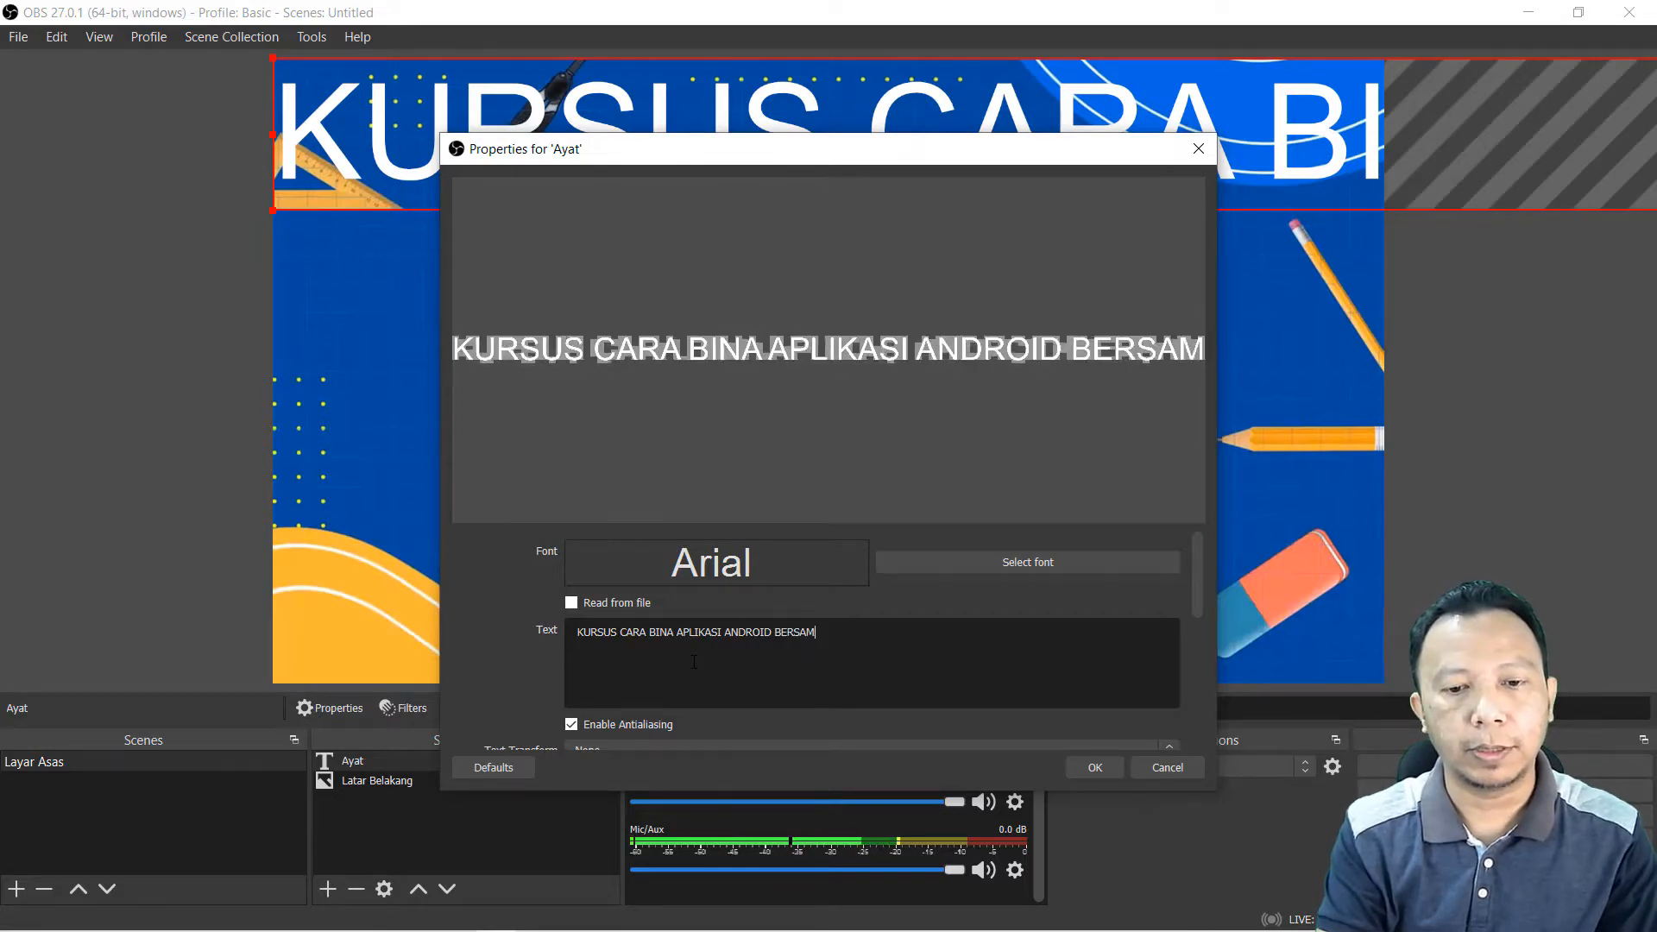
type("A COA")
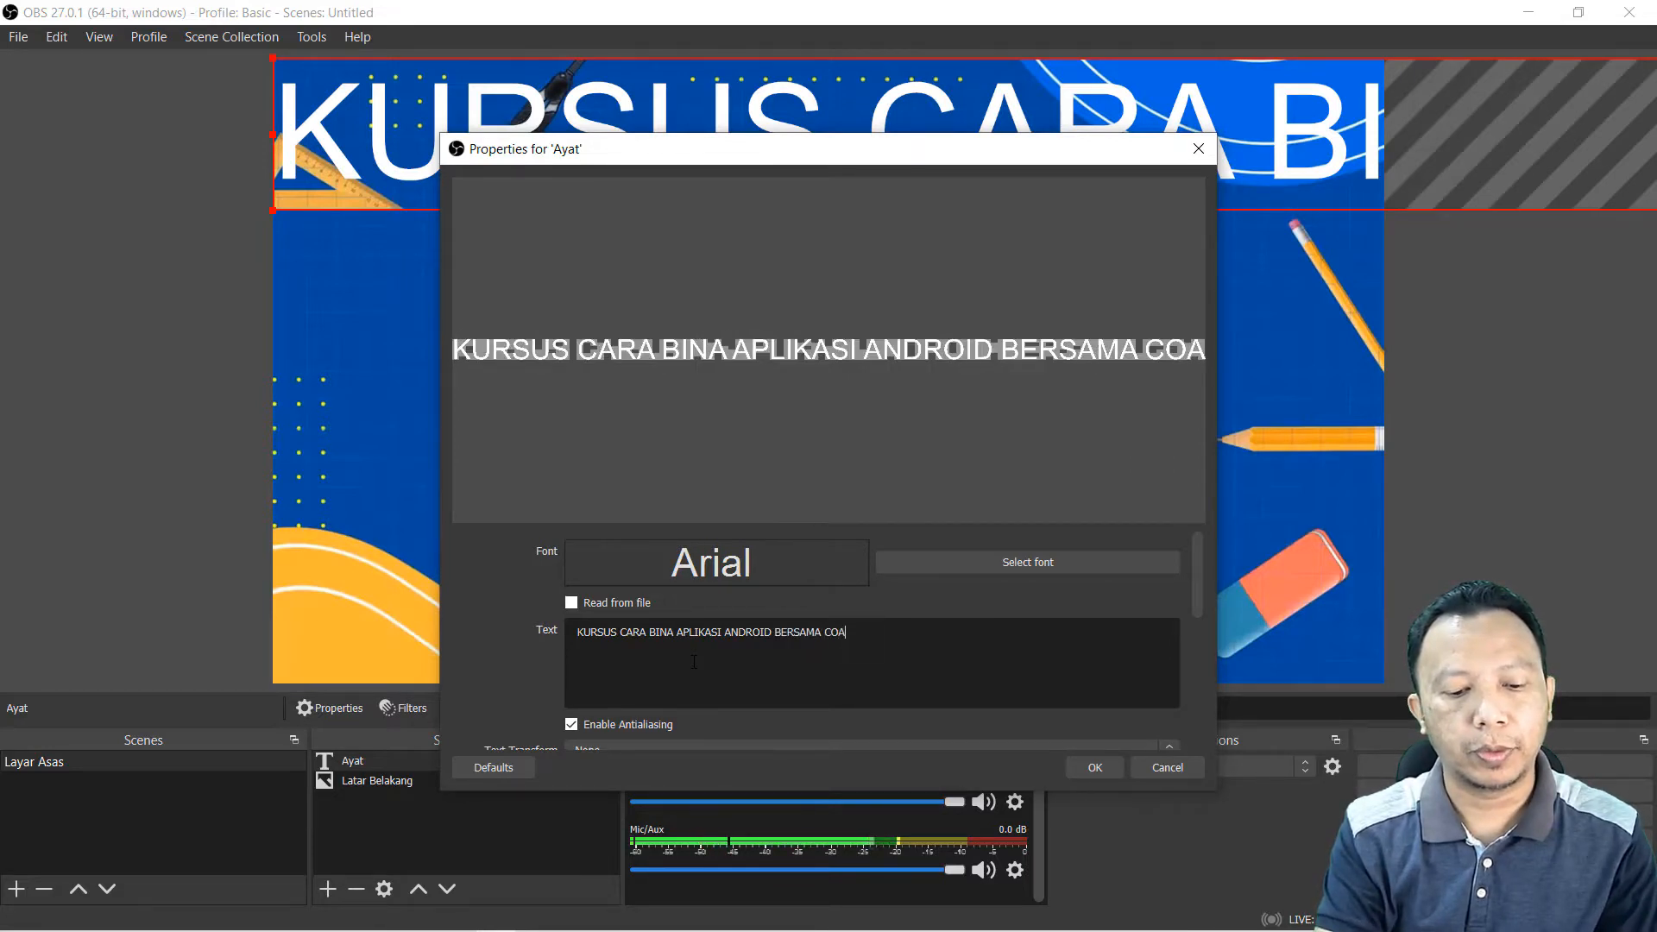
type("CH ZAHISHAM")
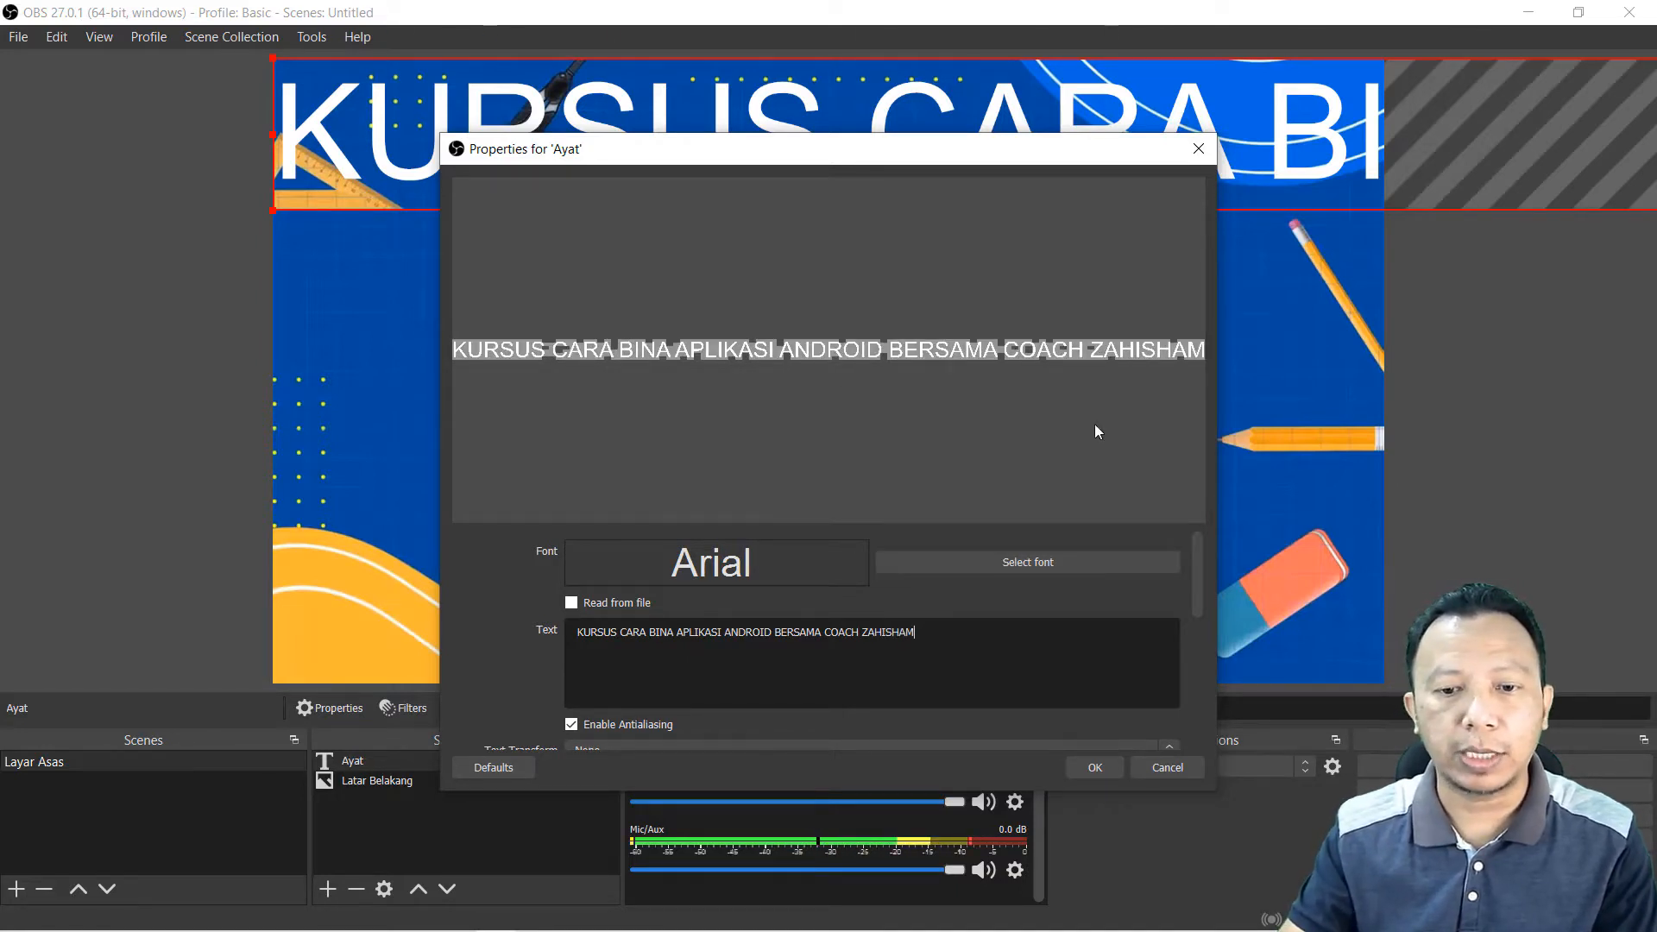
Step: Set the title's font to Oswald Regular at size 72
left_click(1046, 566)
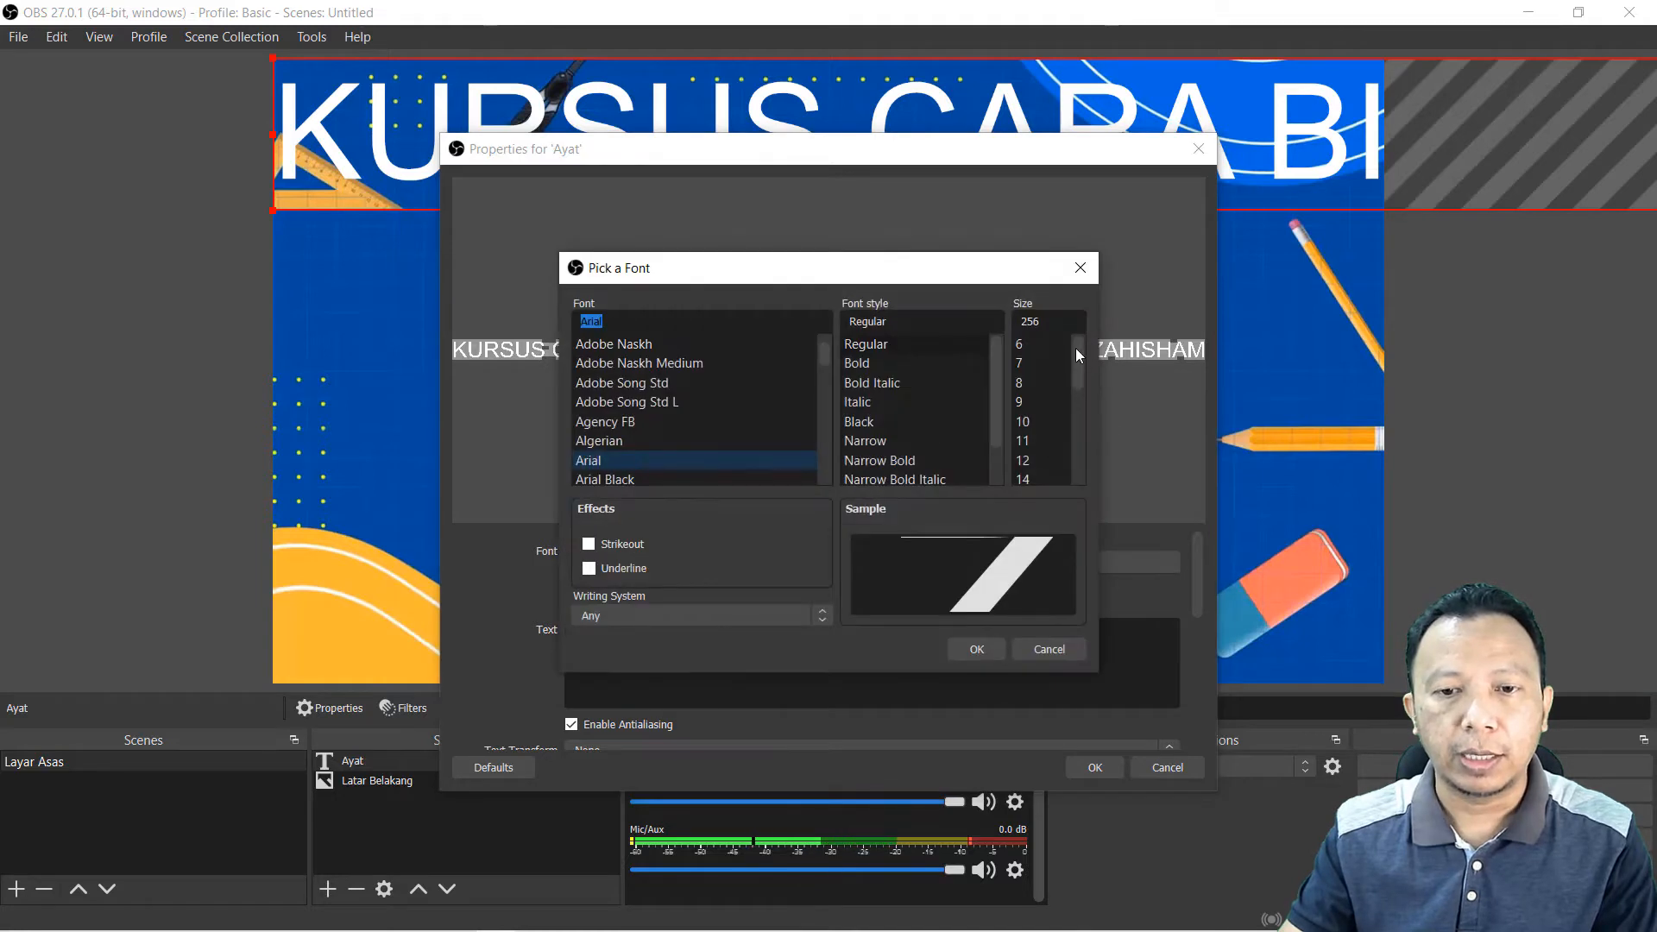
left_click_drag(1076, 349, 1042, 480)
left_click(1025, 462)
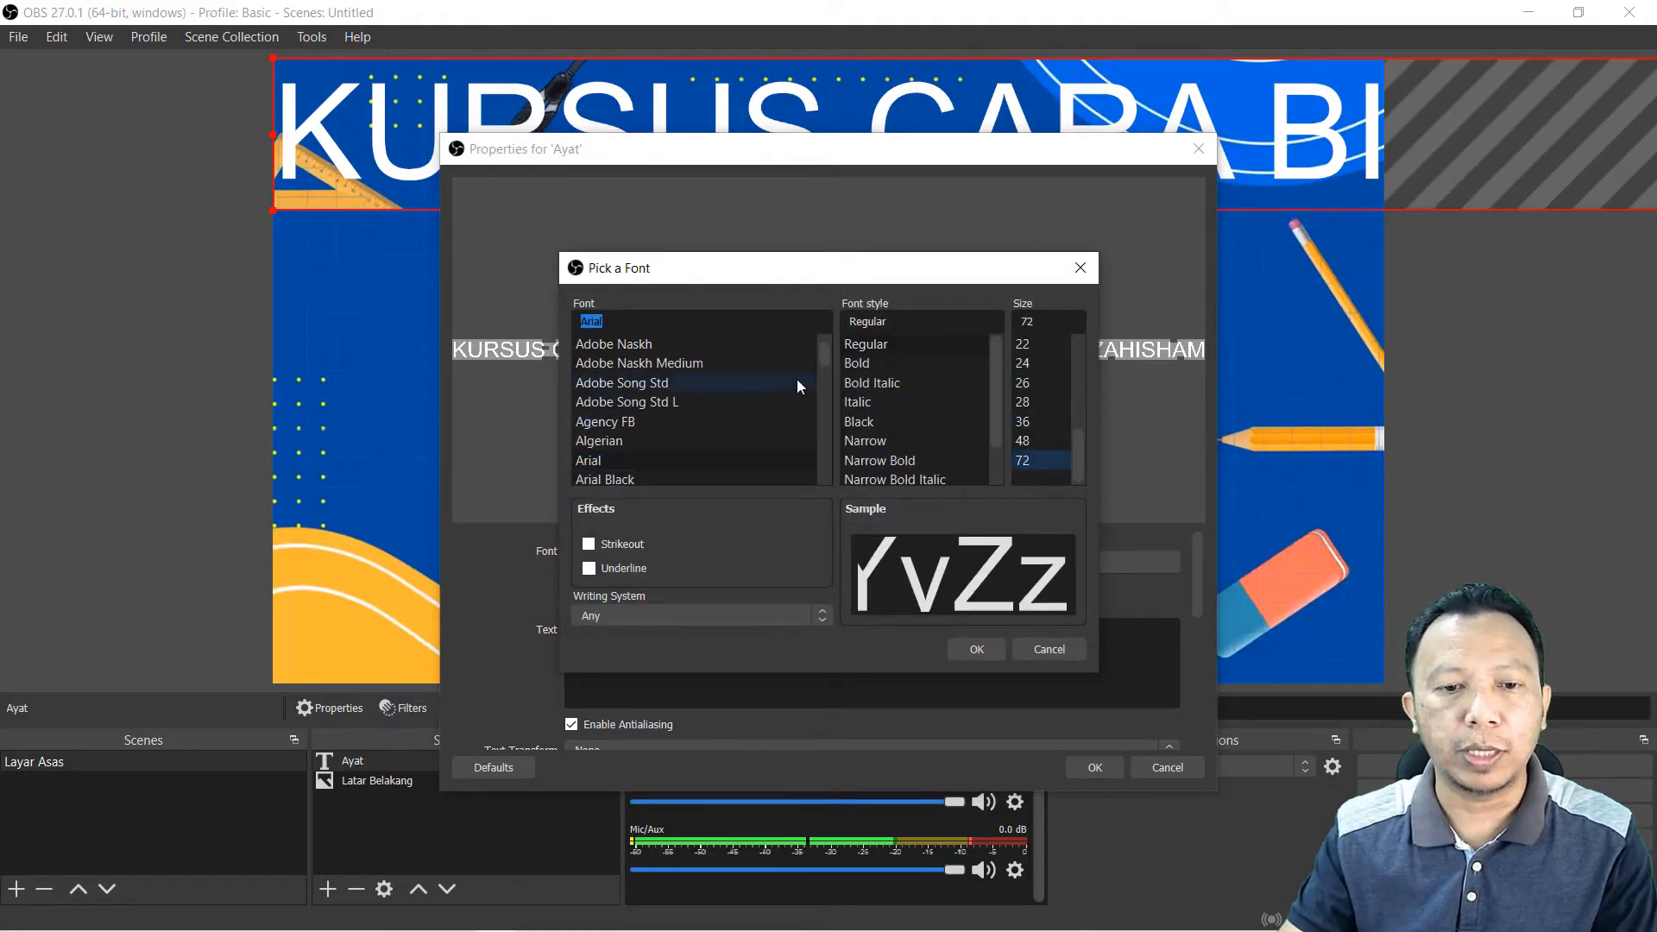
left_click_drag(826, 348, 842, 436)
scroll(681, 401, "up", 3)
scroll(636, 435, "down", 1)
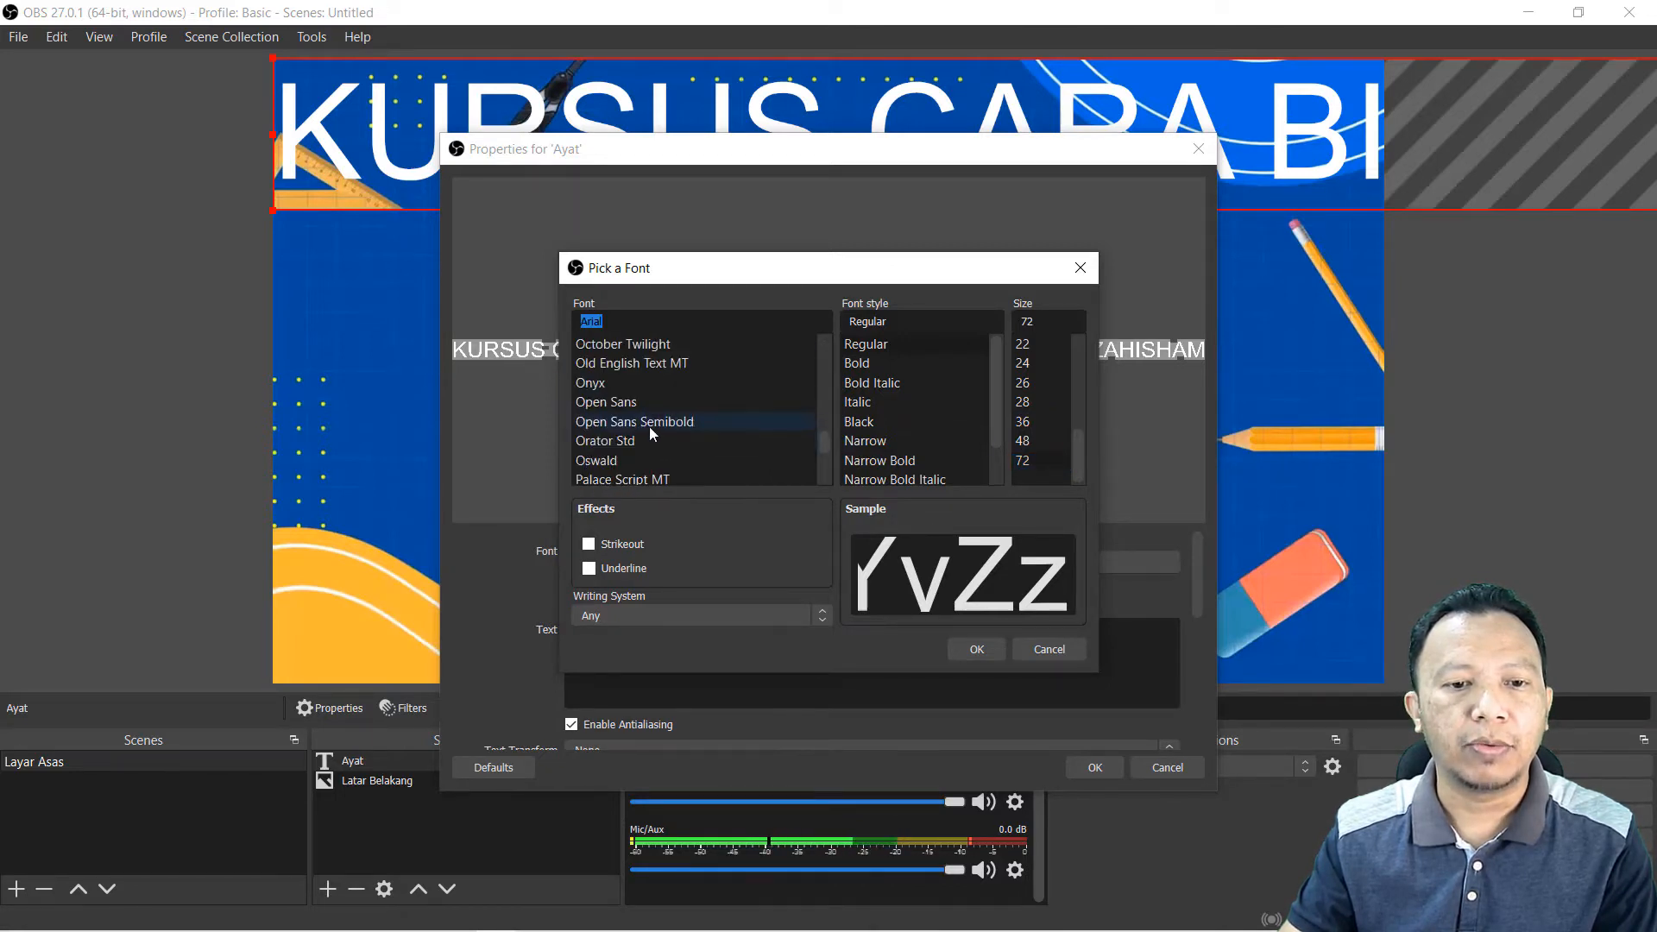
left_click(618, 462)
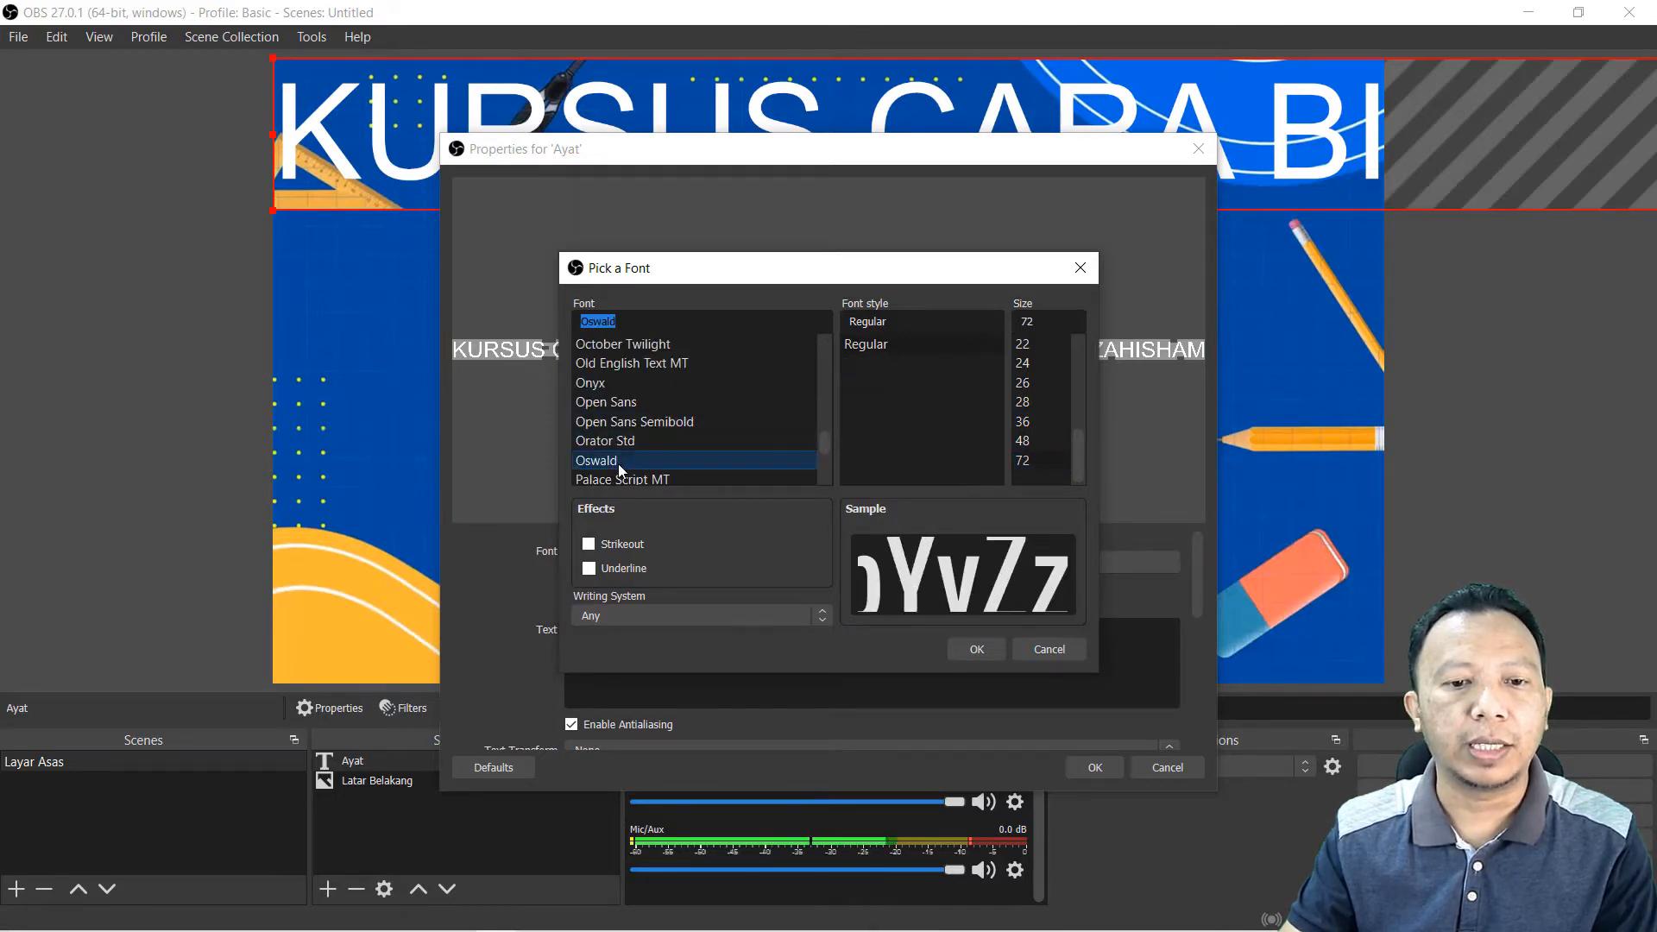
left_click(976, 649)
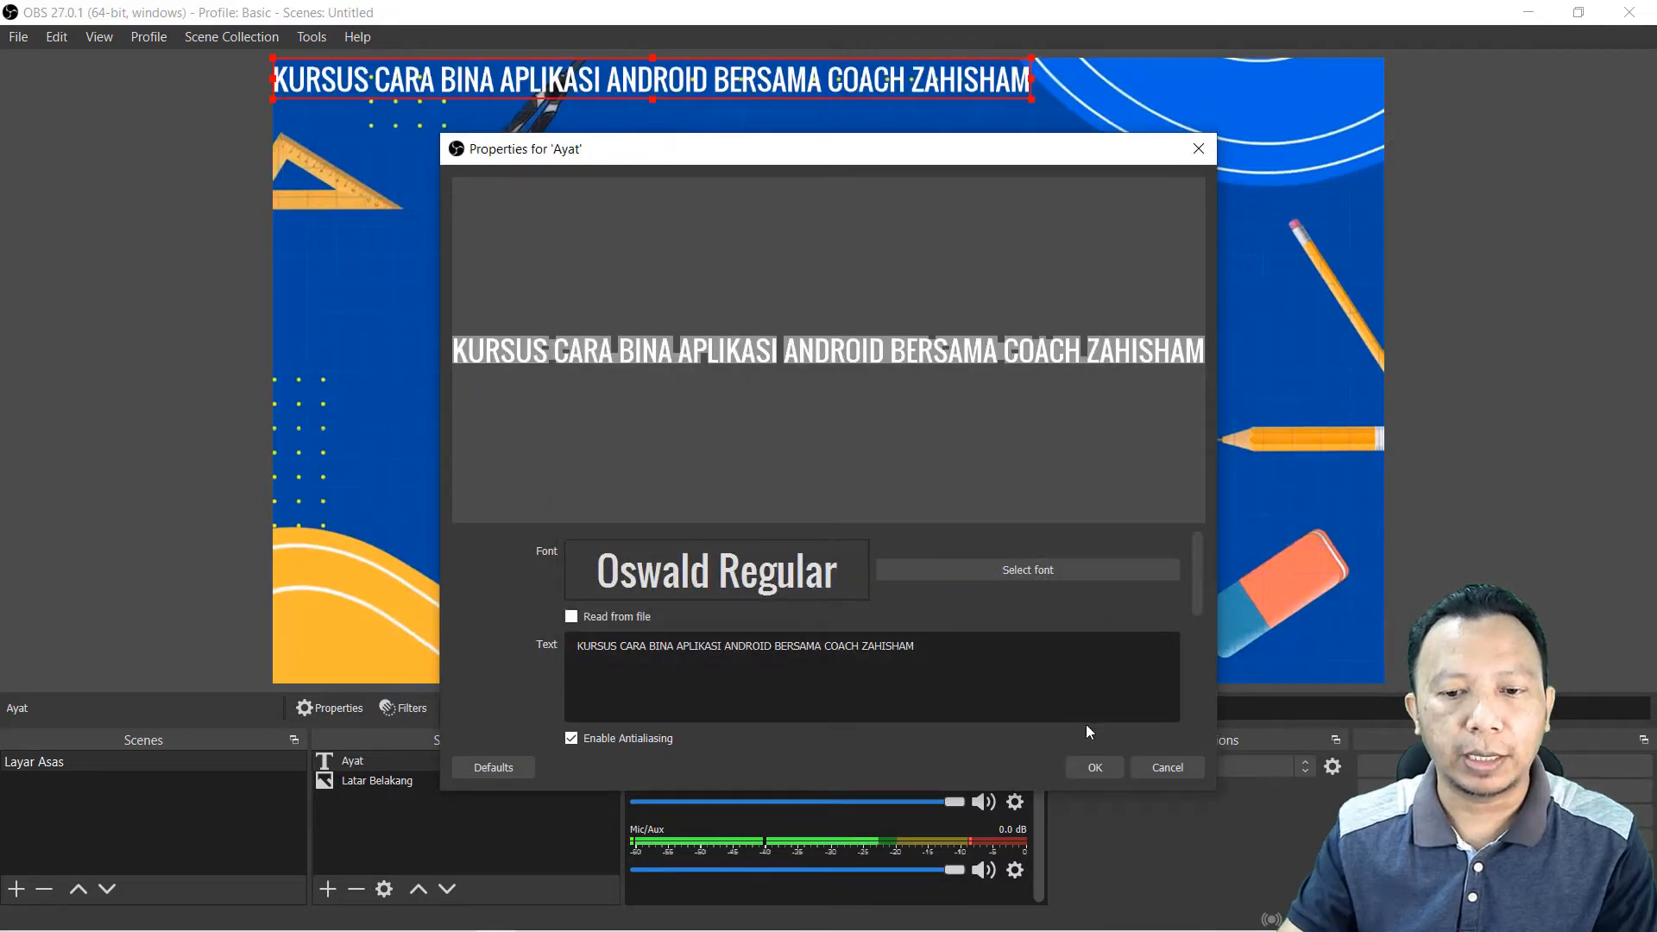
Step: Change the title's text color to yellow (#ffff00)
left_click_drag(1199, 571, 1199, 639)
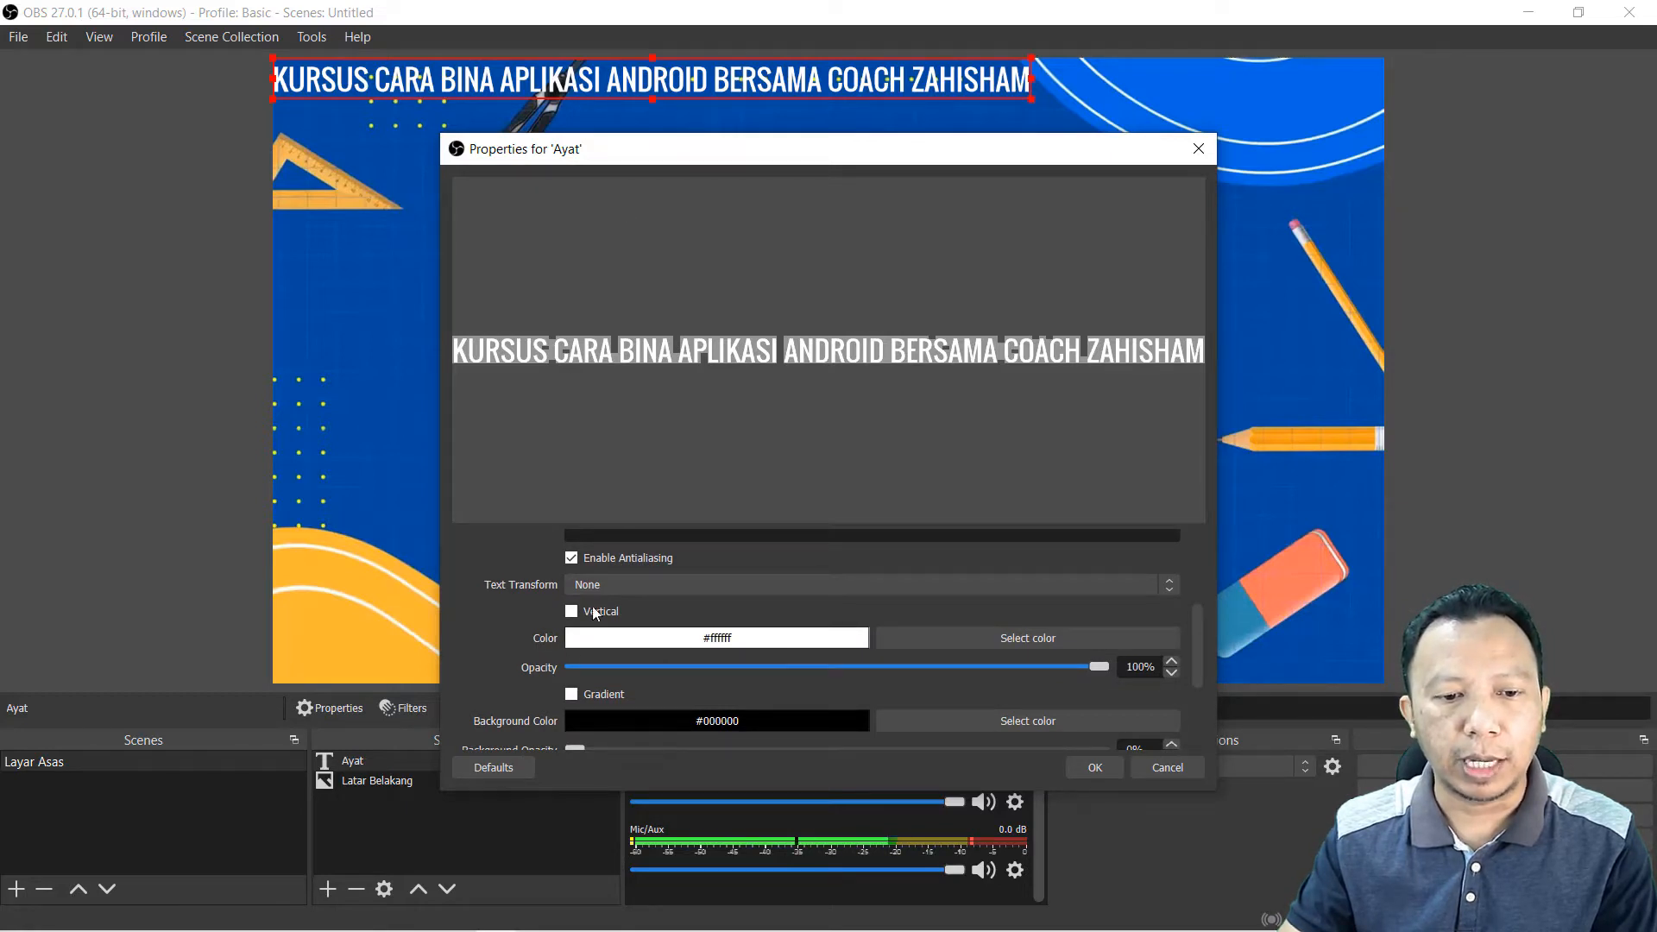
mouse_move(1199, 633)
left_mouse_down()
mouse_move(1203, 547)
mouse_move(1209, 635)
left_mouse_up()
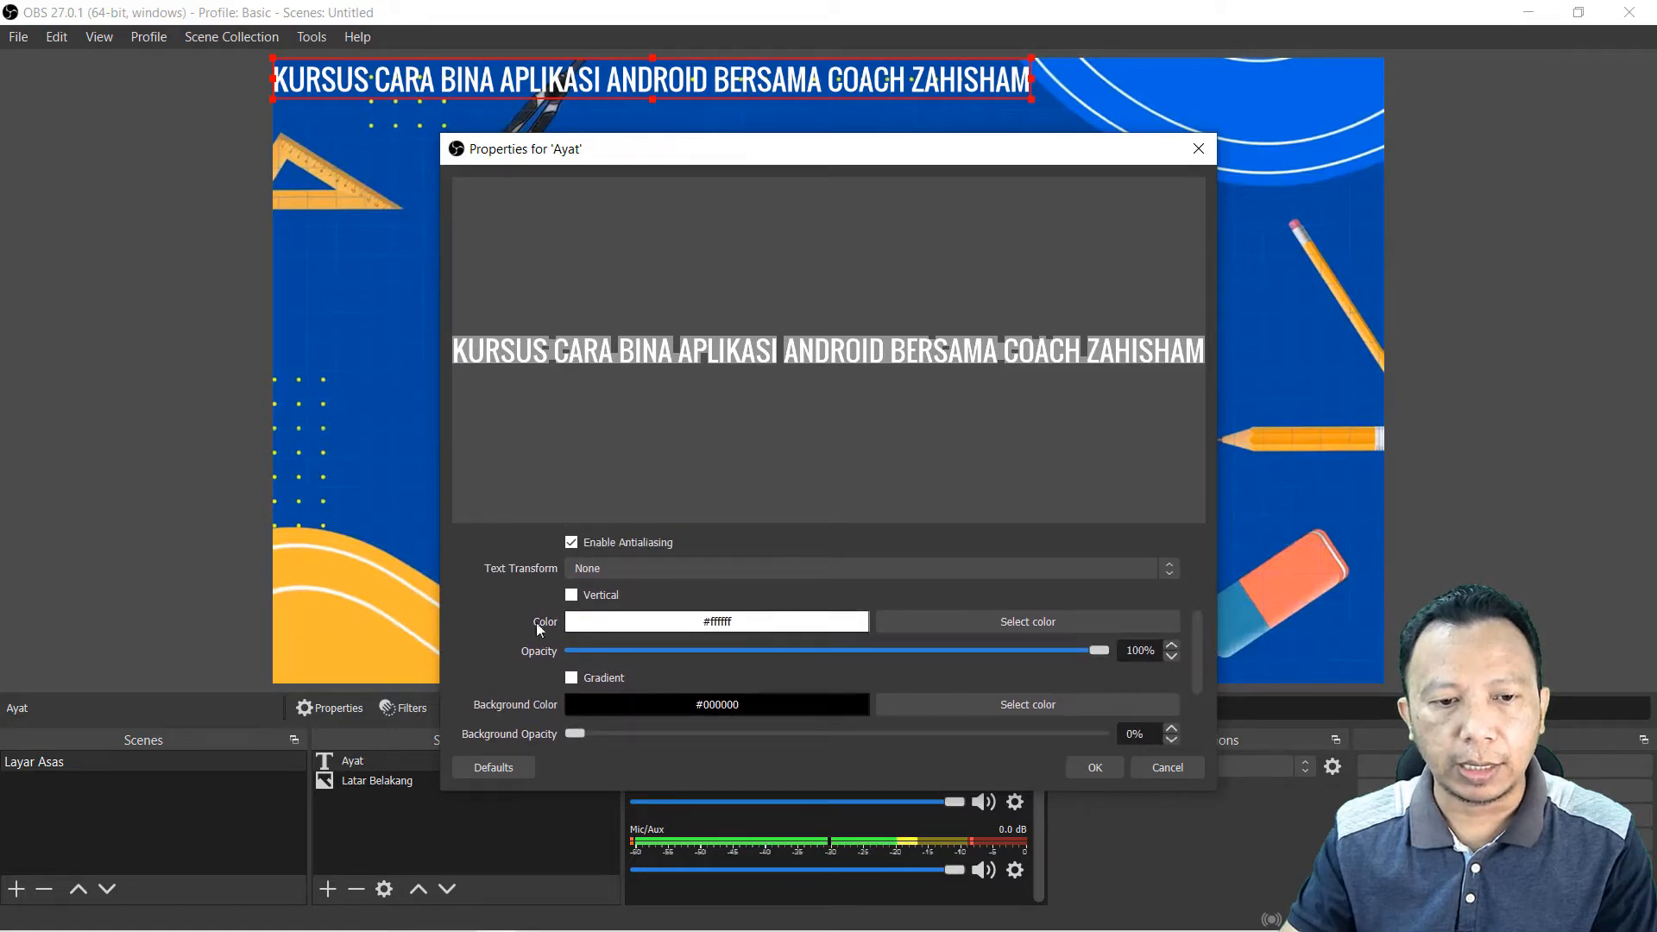
left_click(824, 567)
left_click(825, 568)
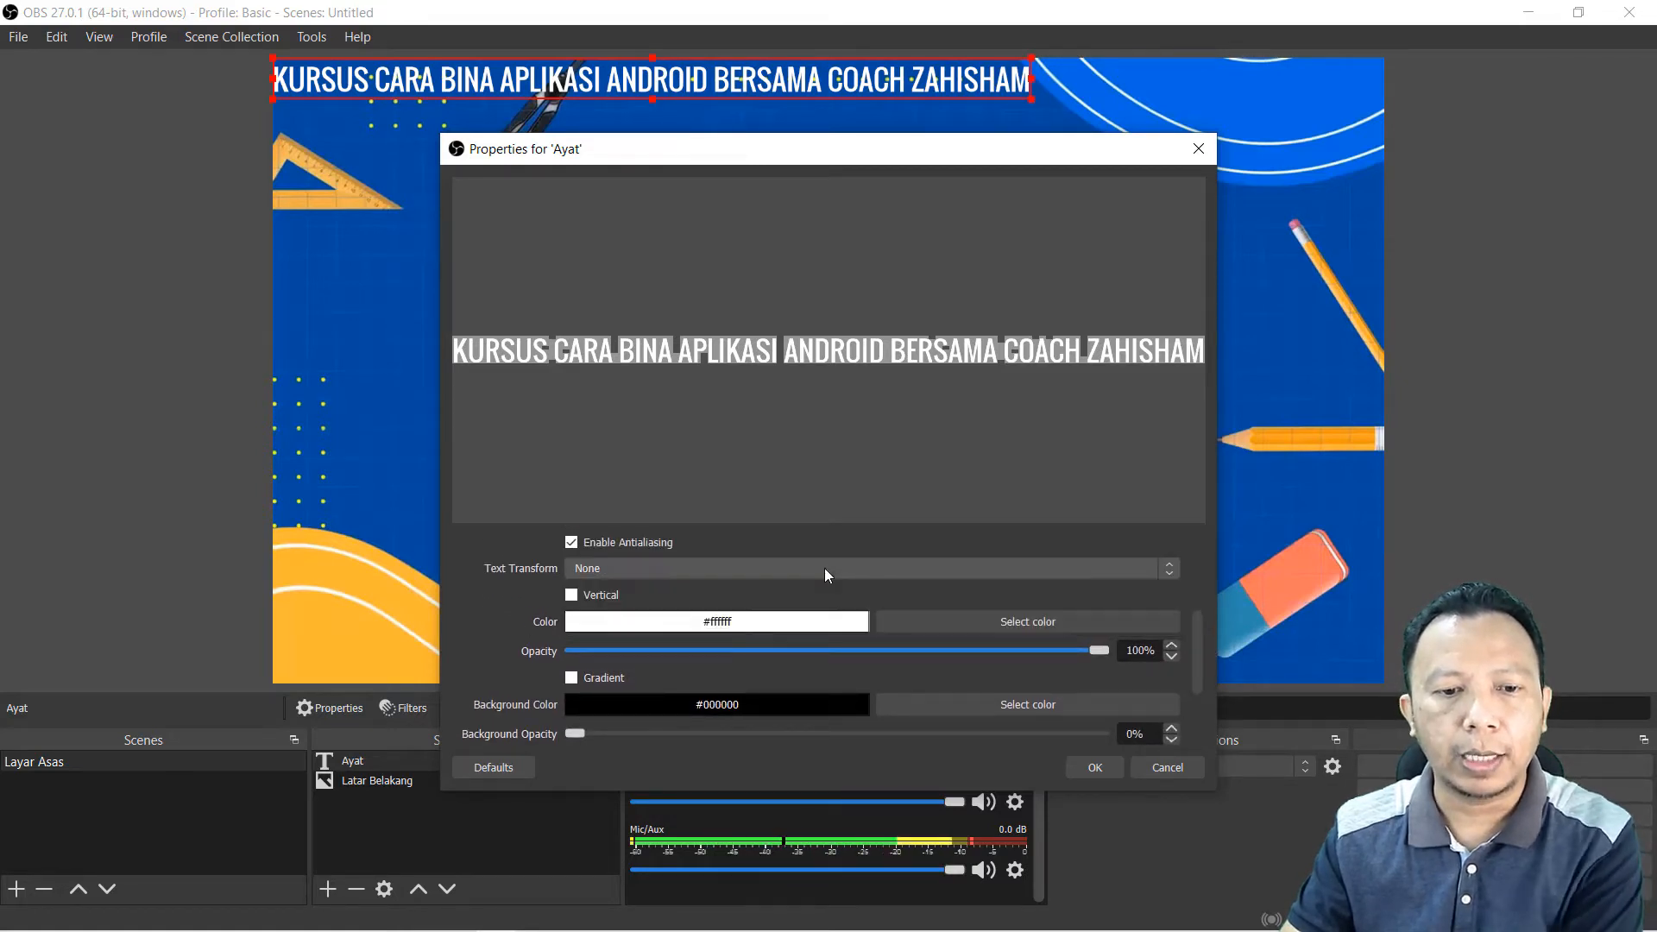
left_click(1049, 622)
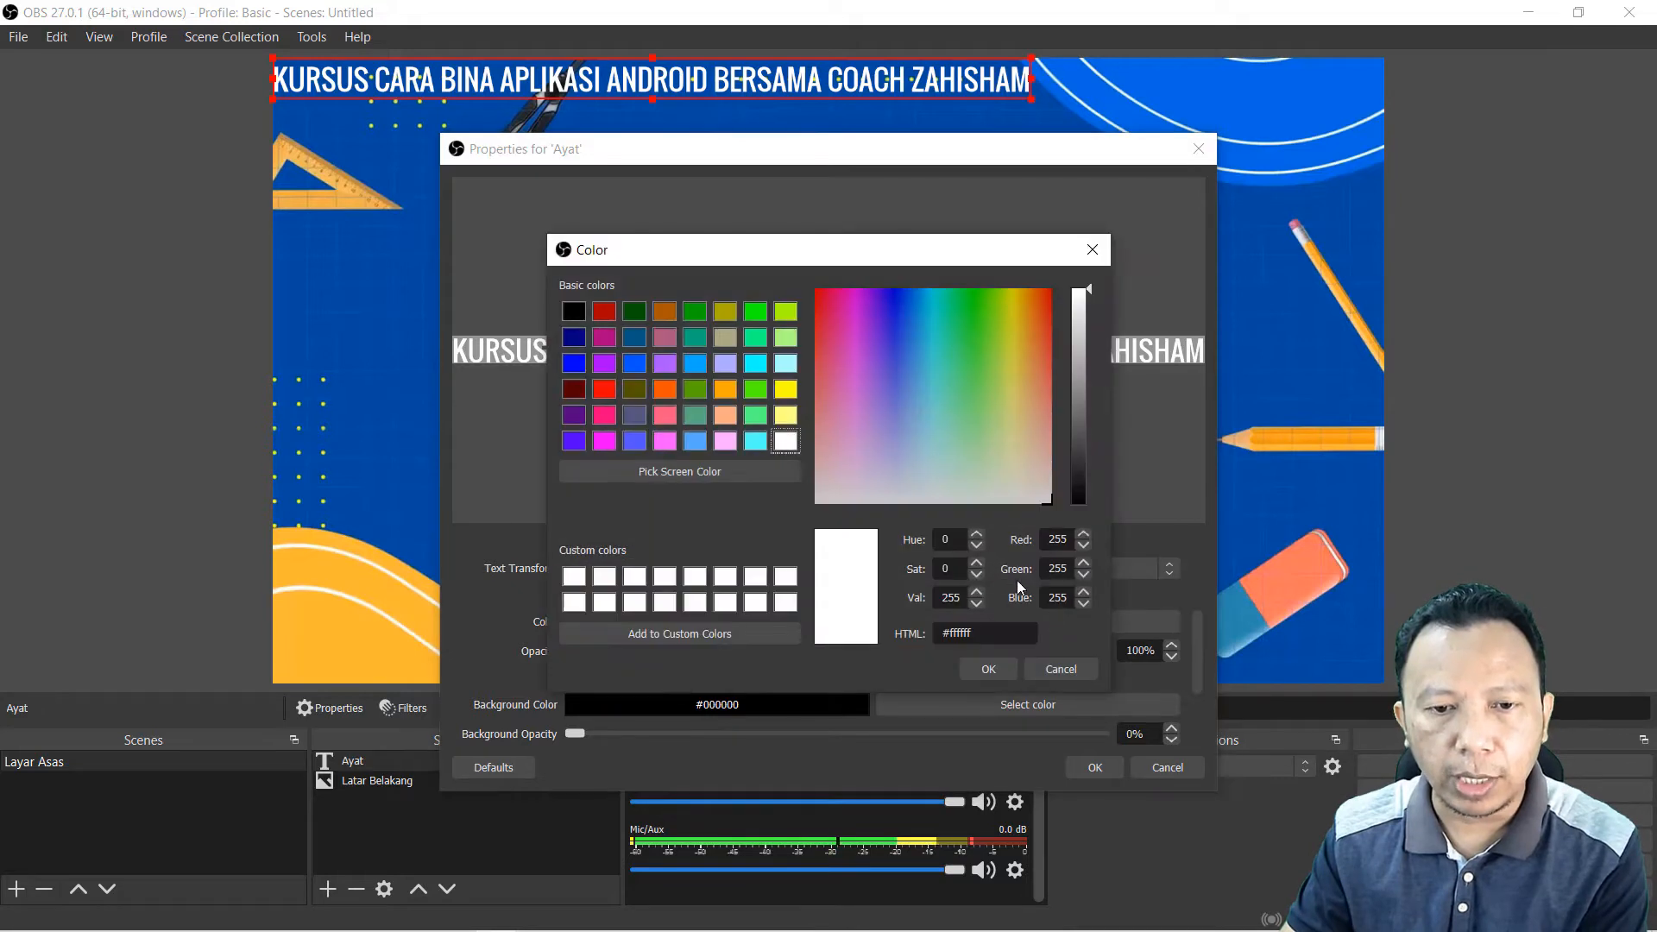
left_click(786, 390)
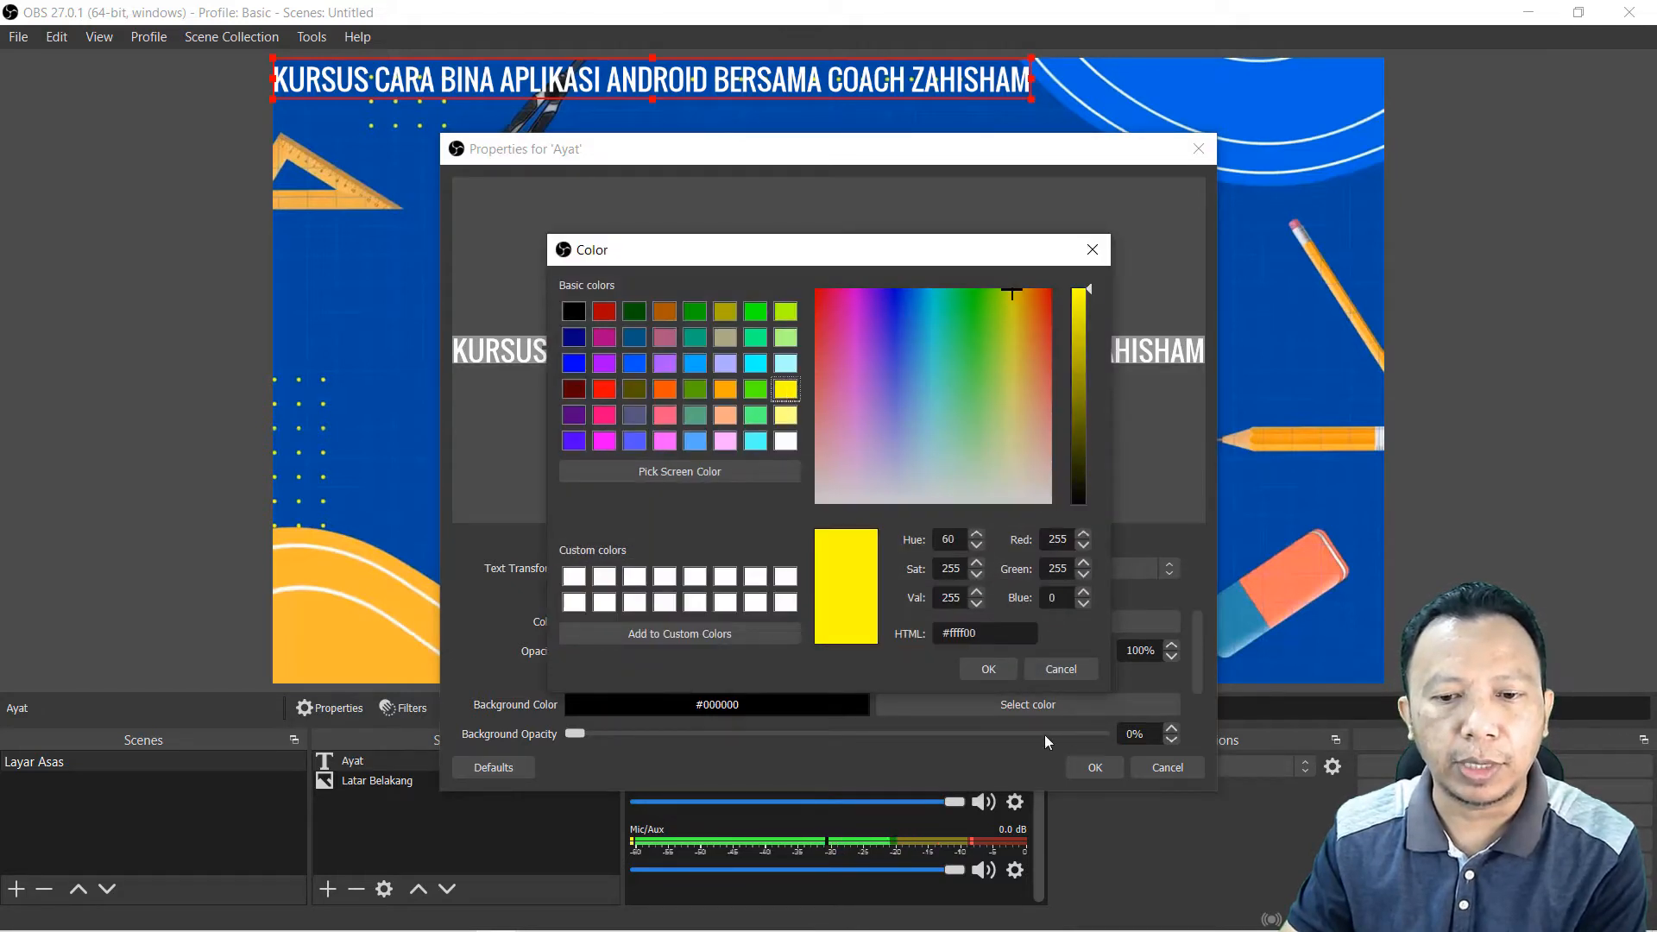
left_click(987, 669)
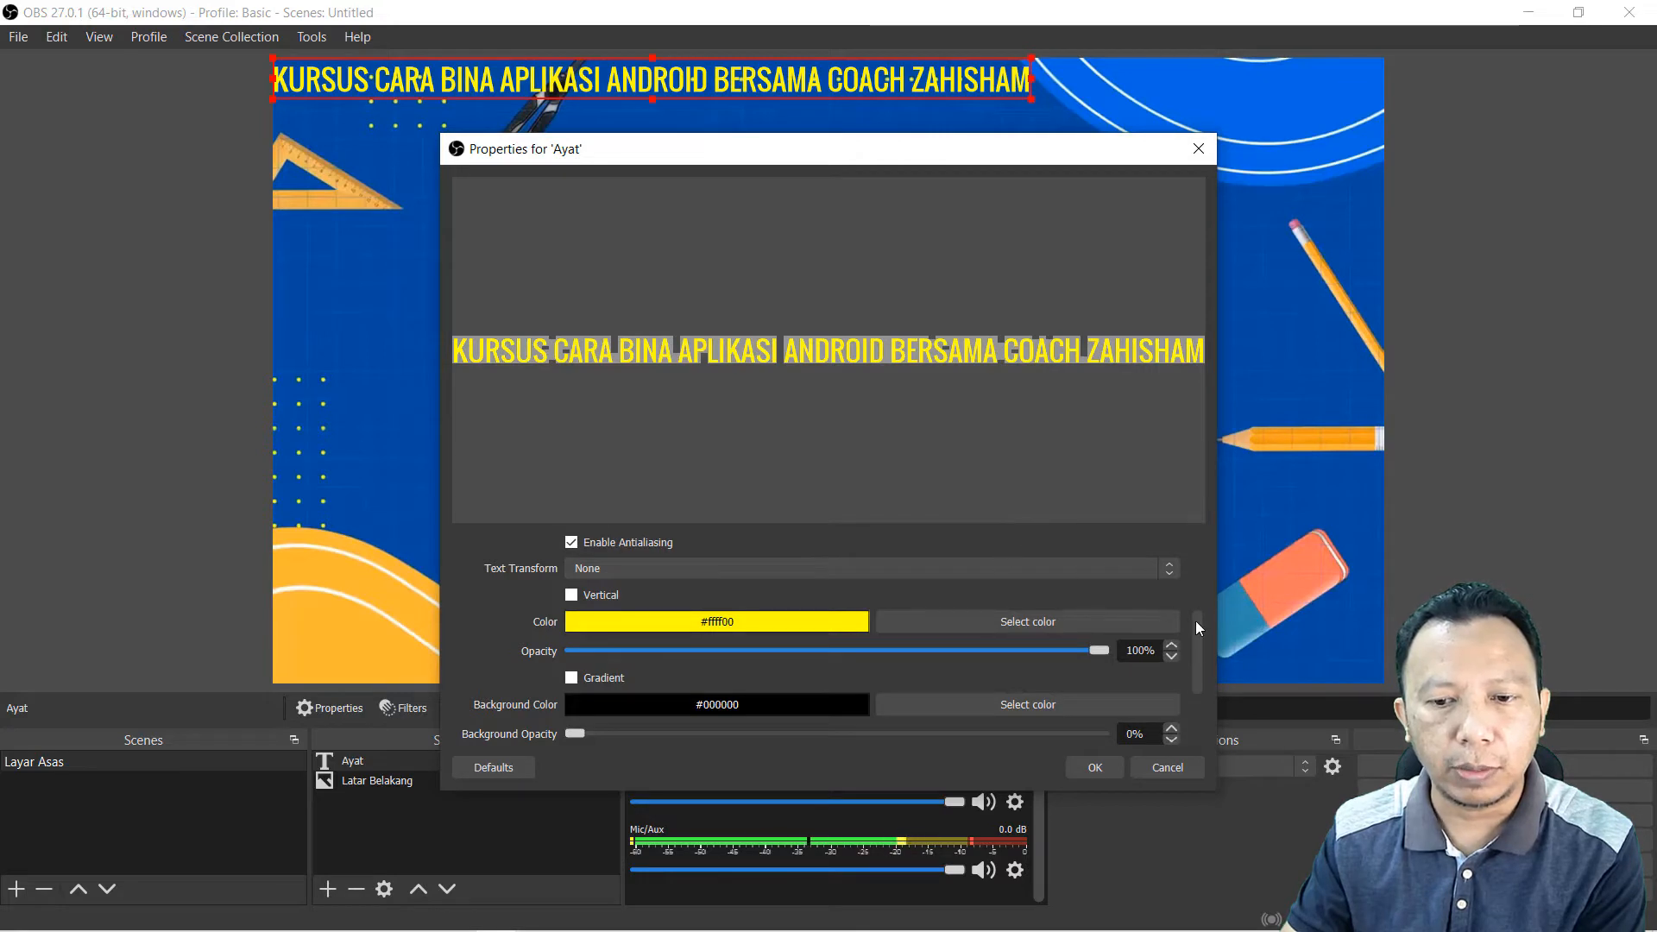
Step: Raise the title's black background opacity to 100% and accept the text properties
scroll(1198, 630, "down", 1)
scroll(1200, 644, "down", 1)
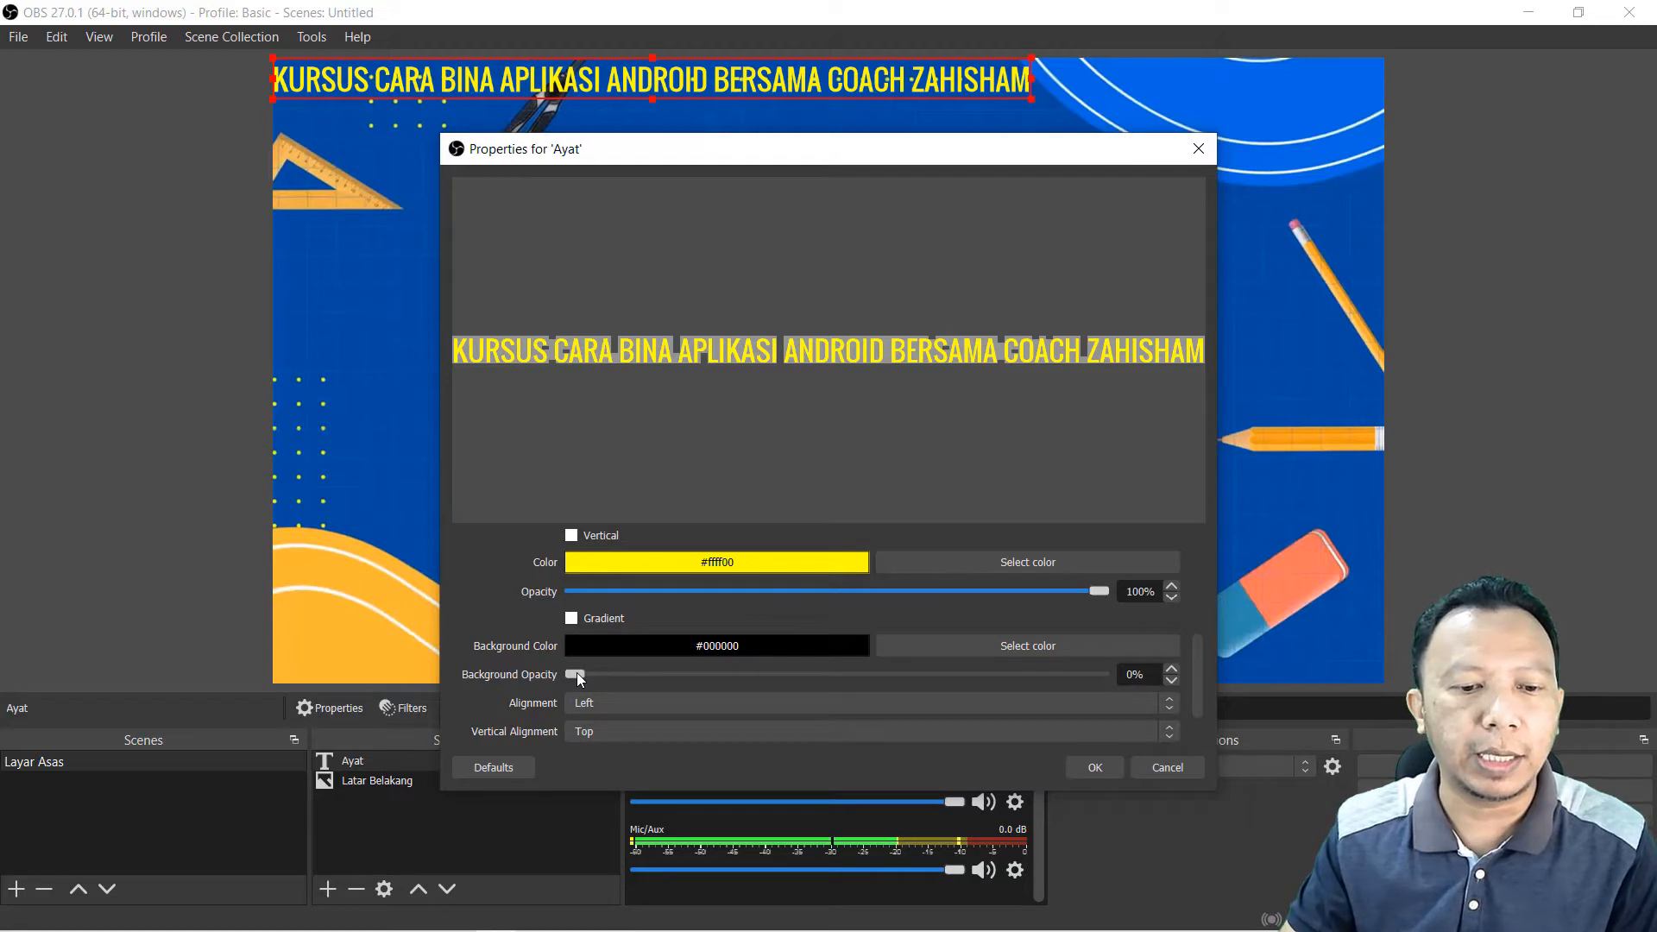
left_click_drag(576, 674, 1028, 671)
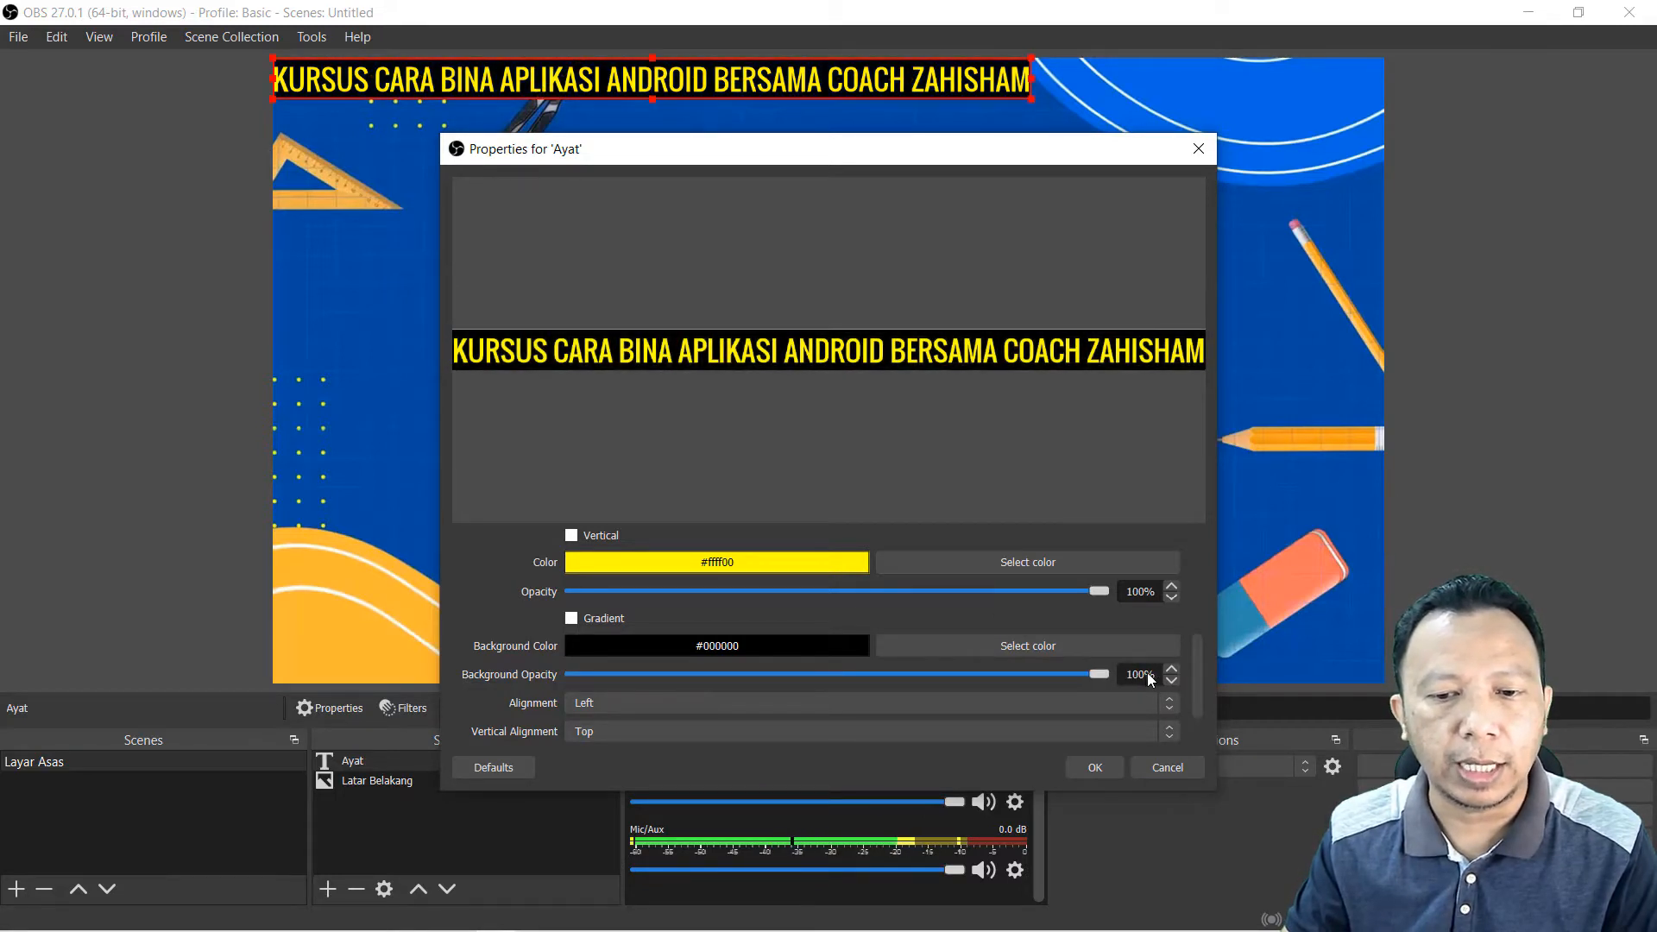
left_click(1092, 767)
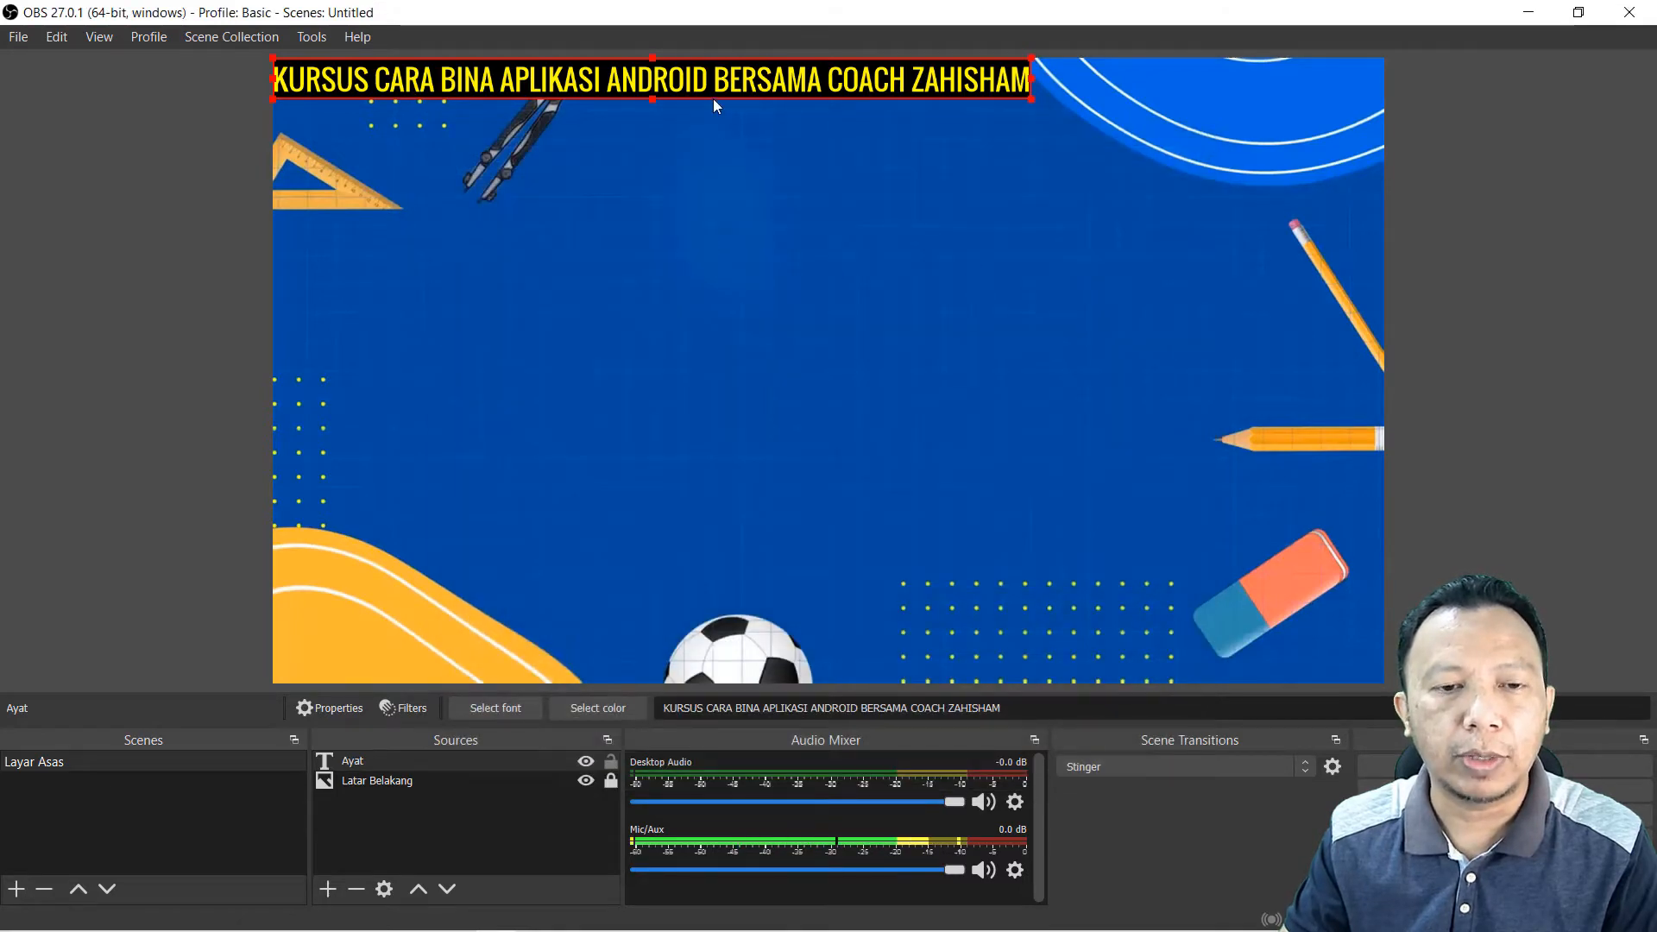
Step: Move the title down toward the middle of the canvas and enlarge it proportionally to almost the full canvas width
left_click_drag(713, 100, 707, 319)
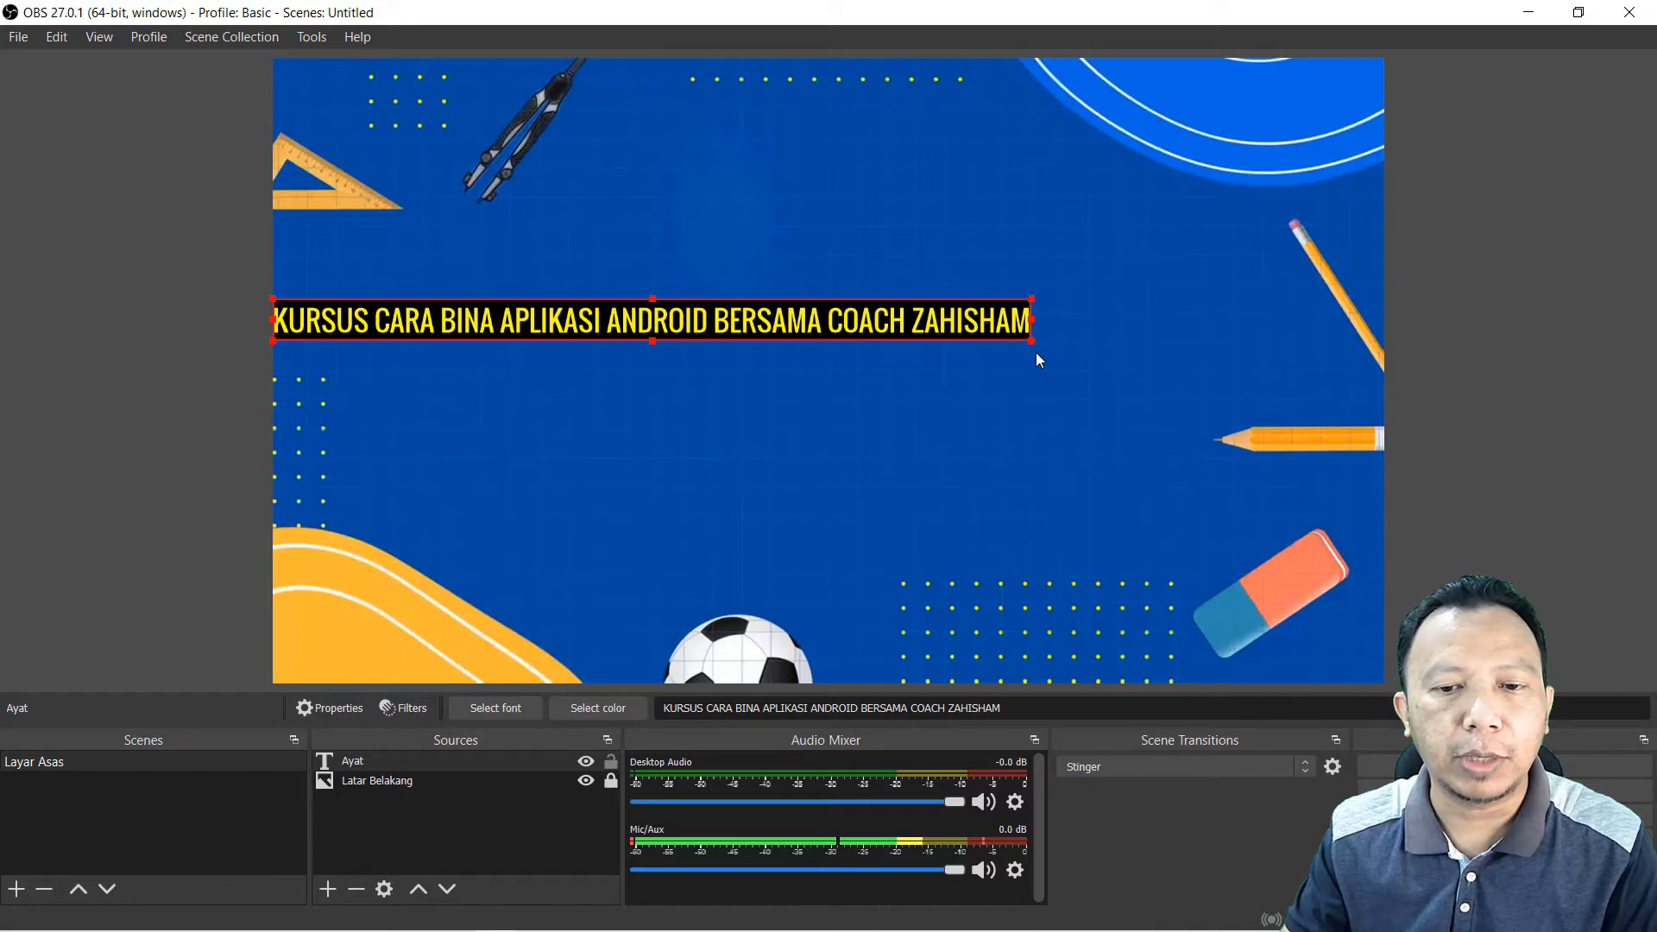
left_click_drag(1032, 341, 1056, 360)
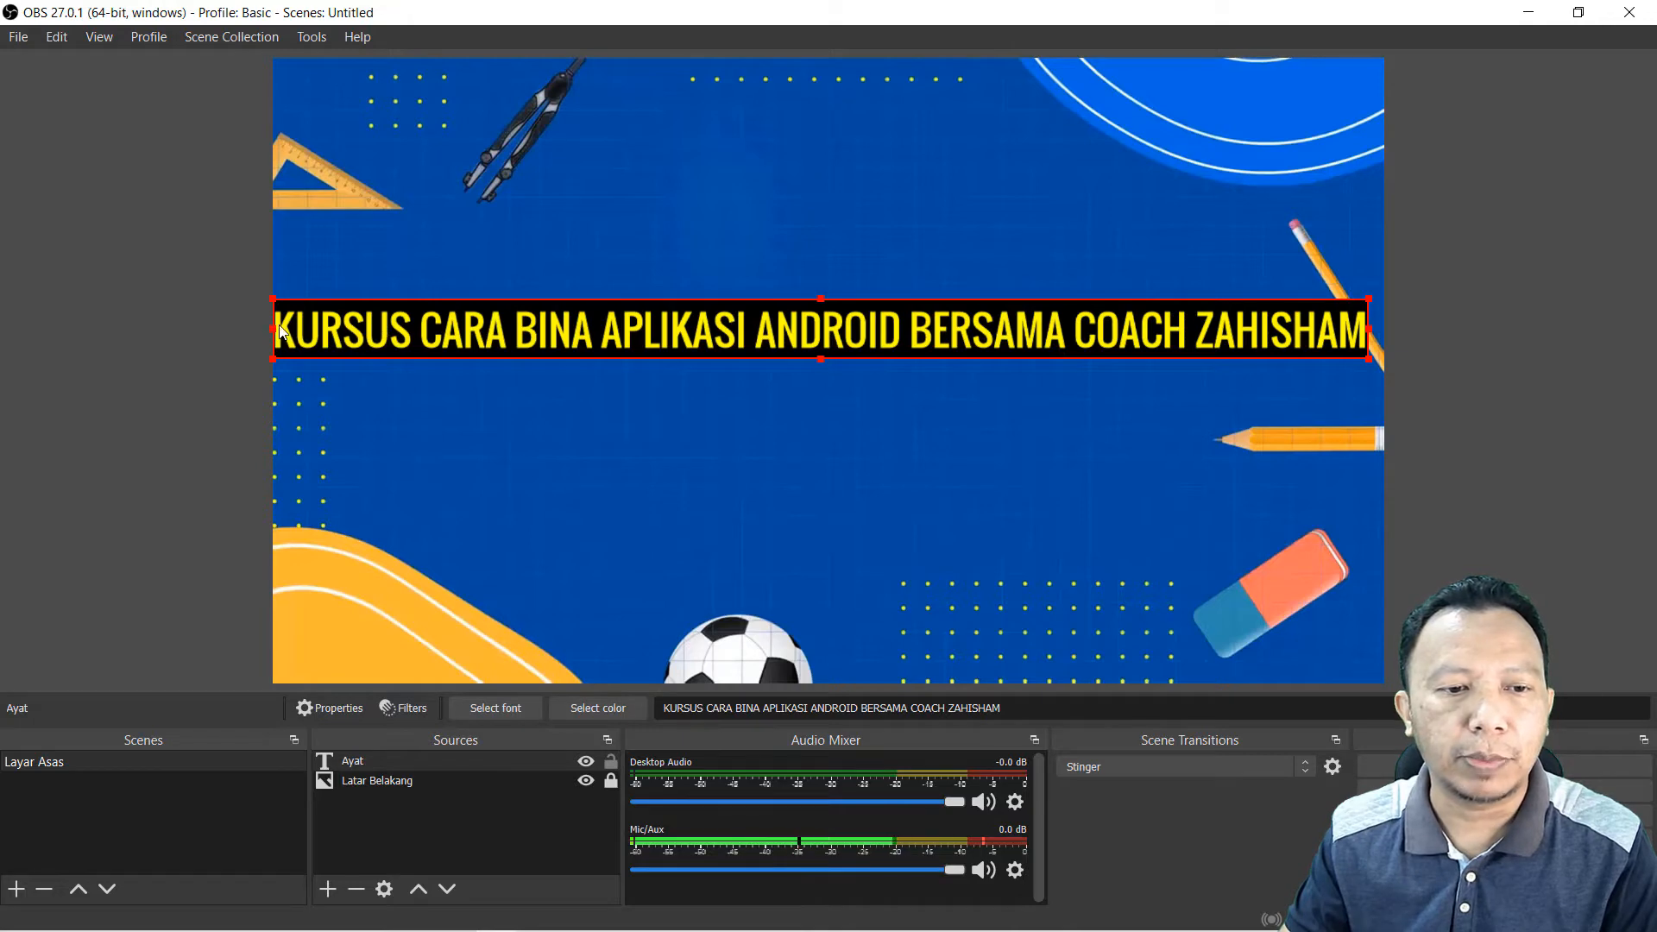
Step: Pad the title text with spaces at both ends, fit the banner exactly to the canvas width, and deselect it
double_click(359, 758)
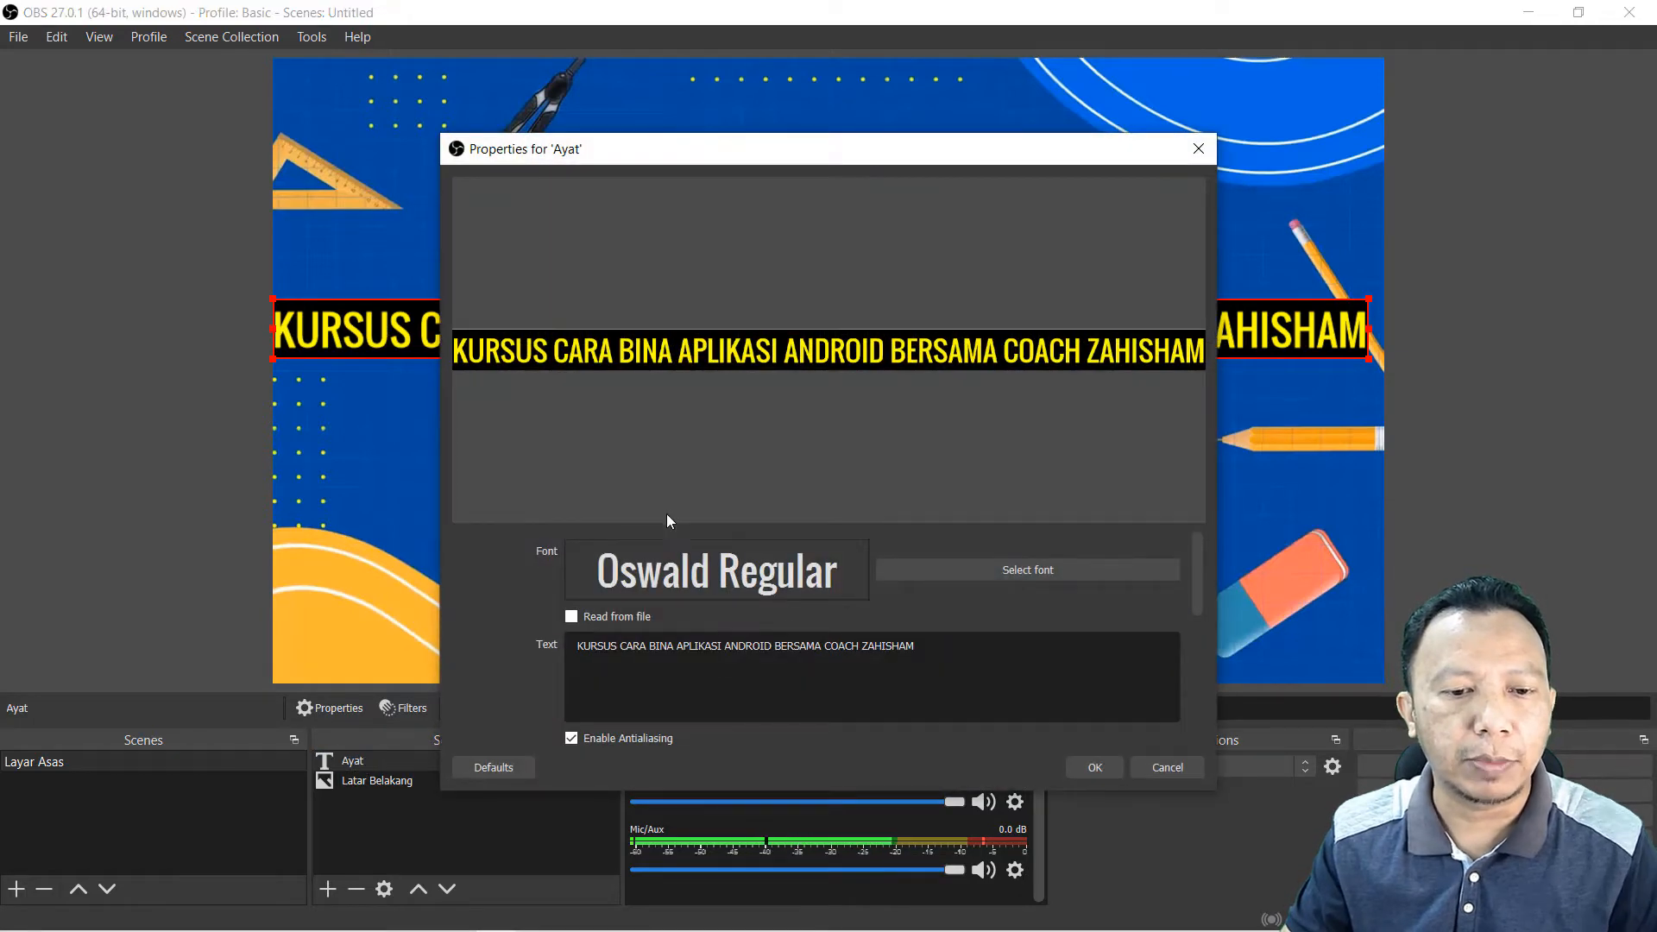
left_click(573, 648)
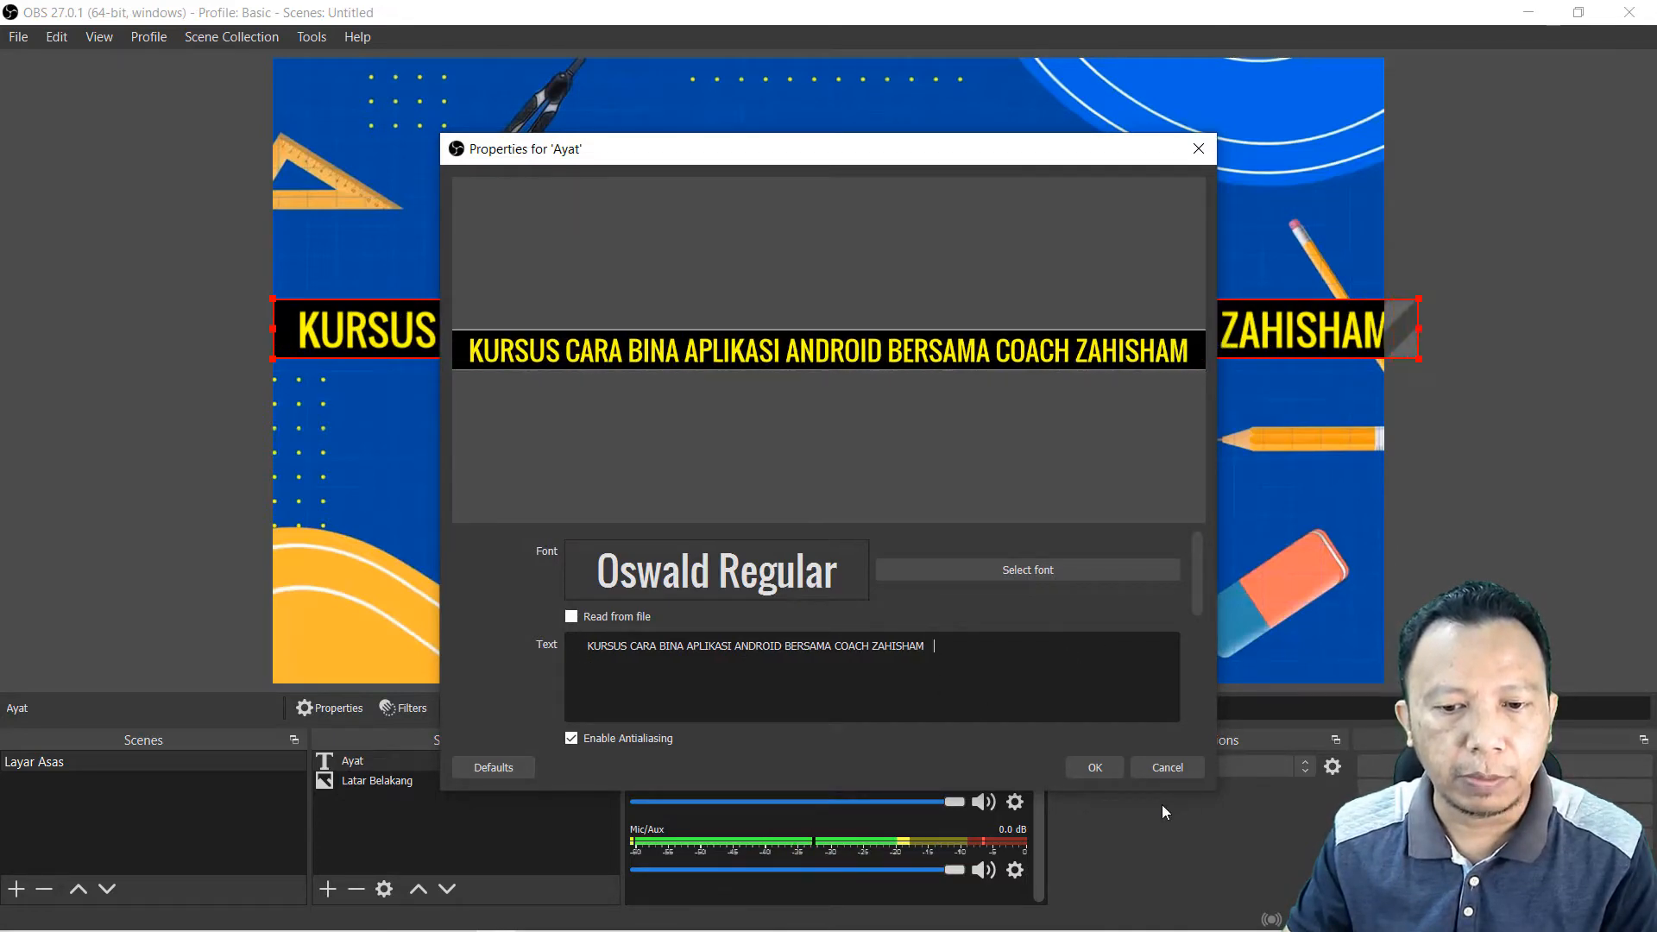
left_click(1096, 767)
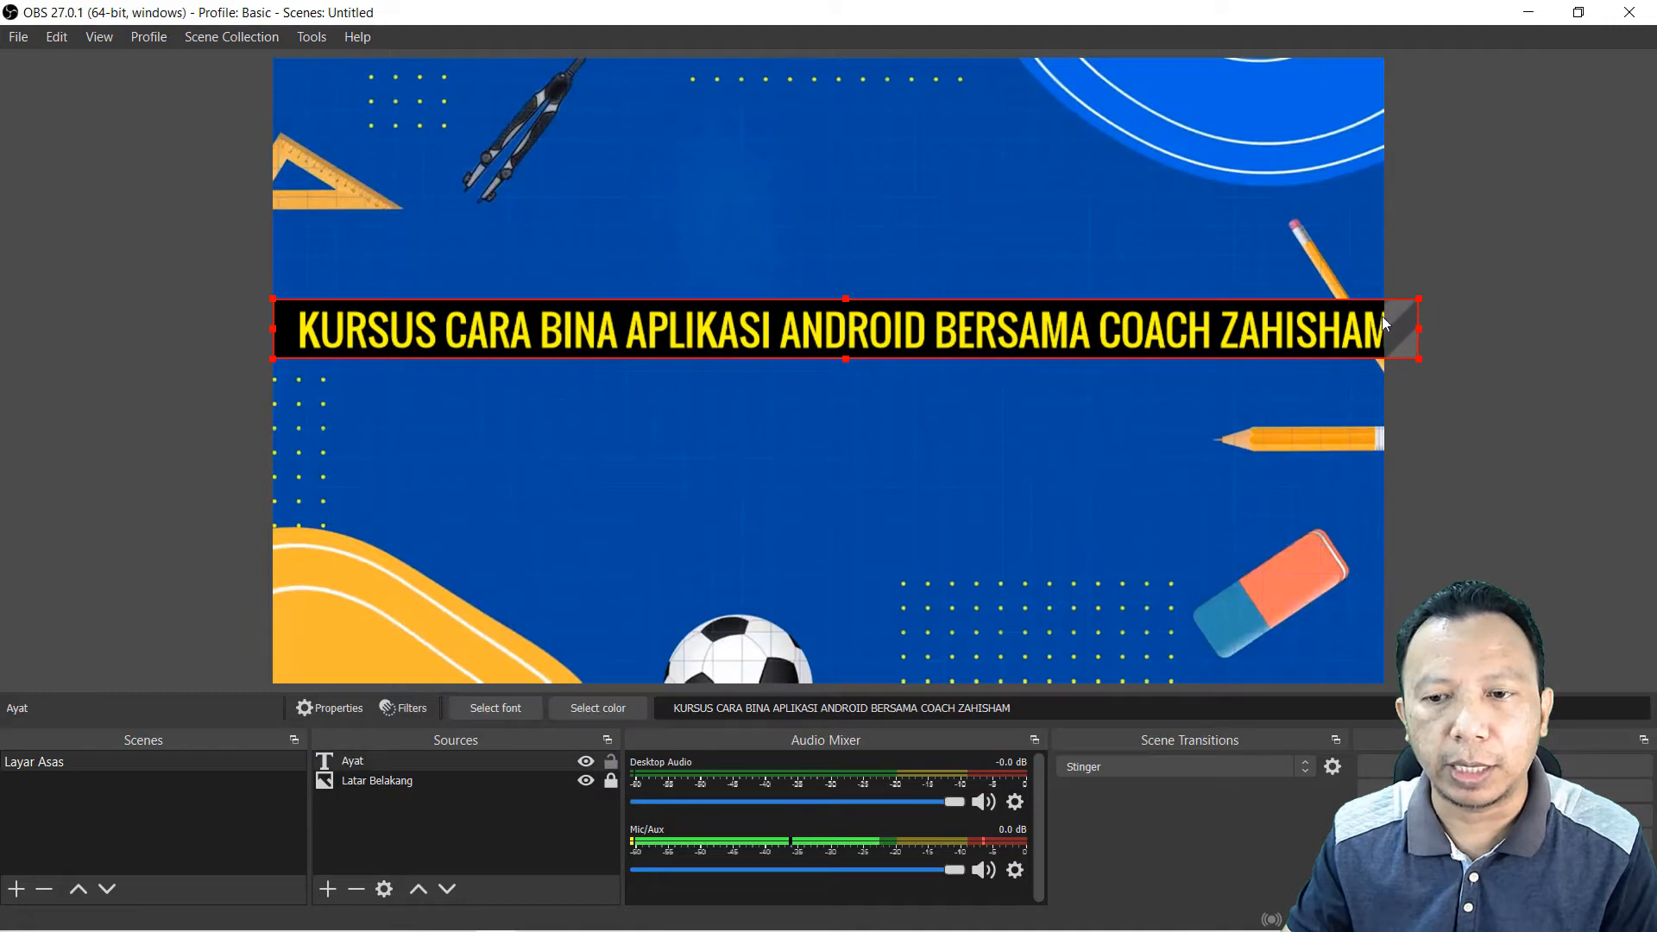
left_click_drag(1423, 329, 1388, 330)
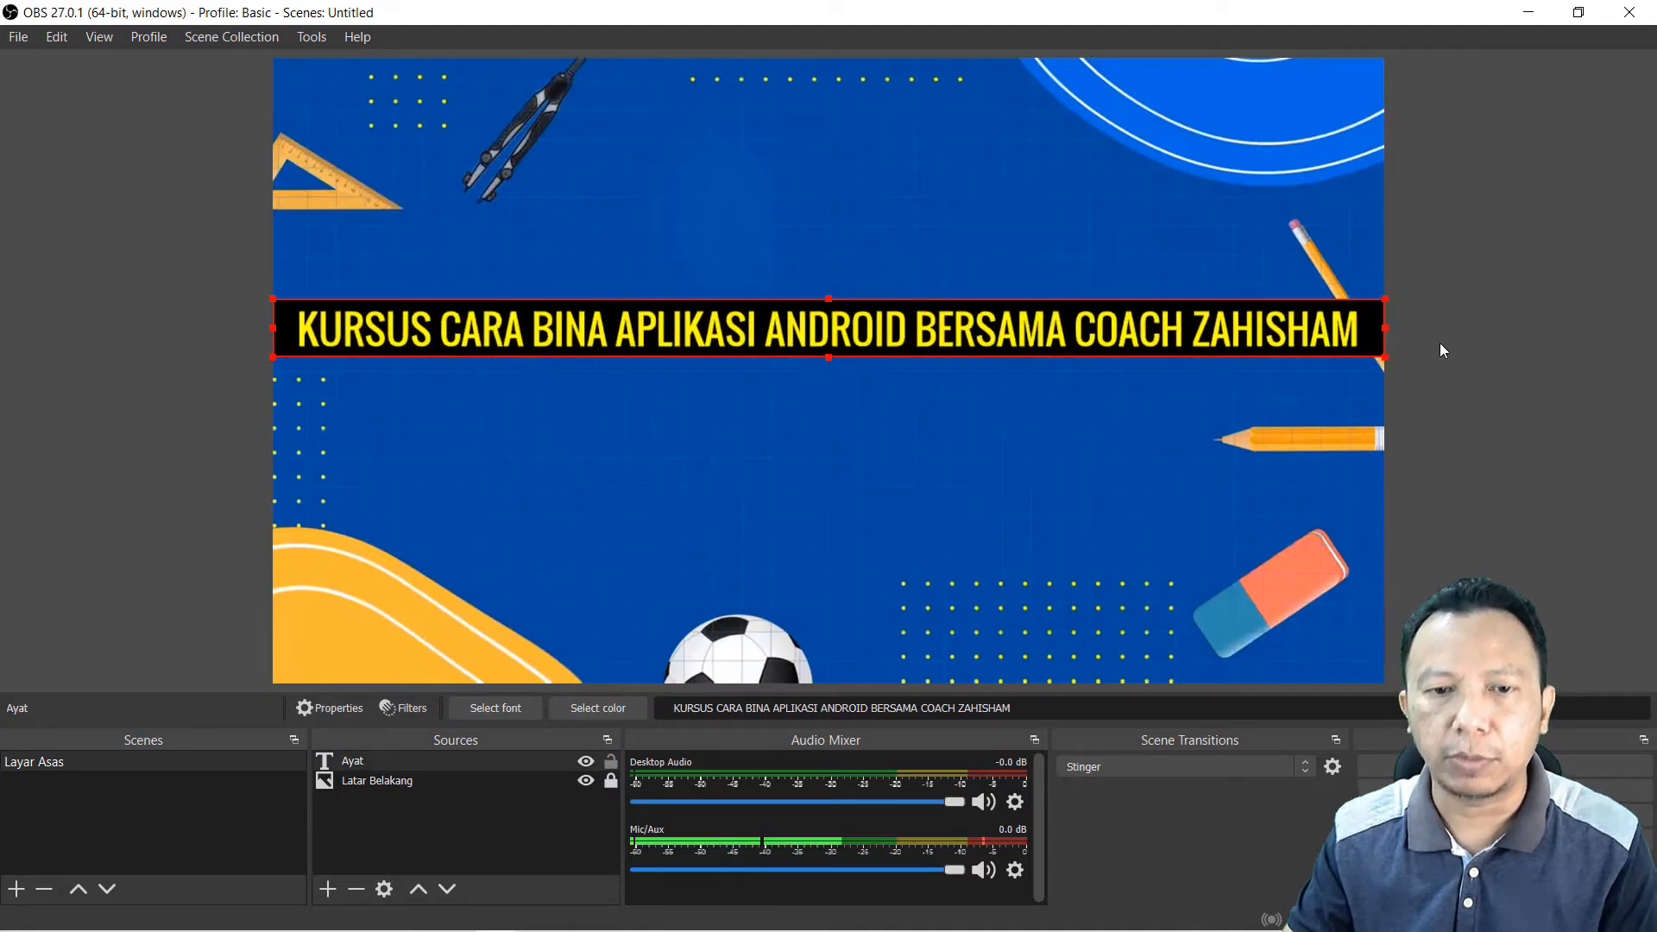
left_click(1419, 336)
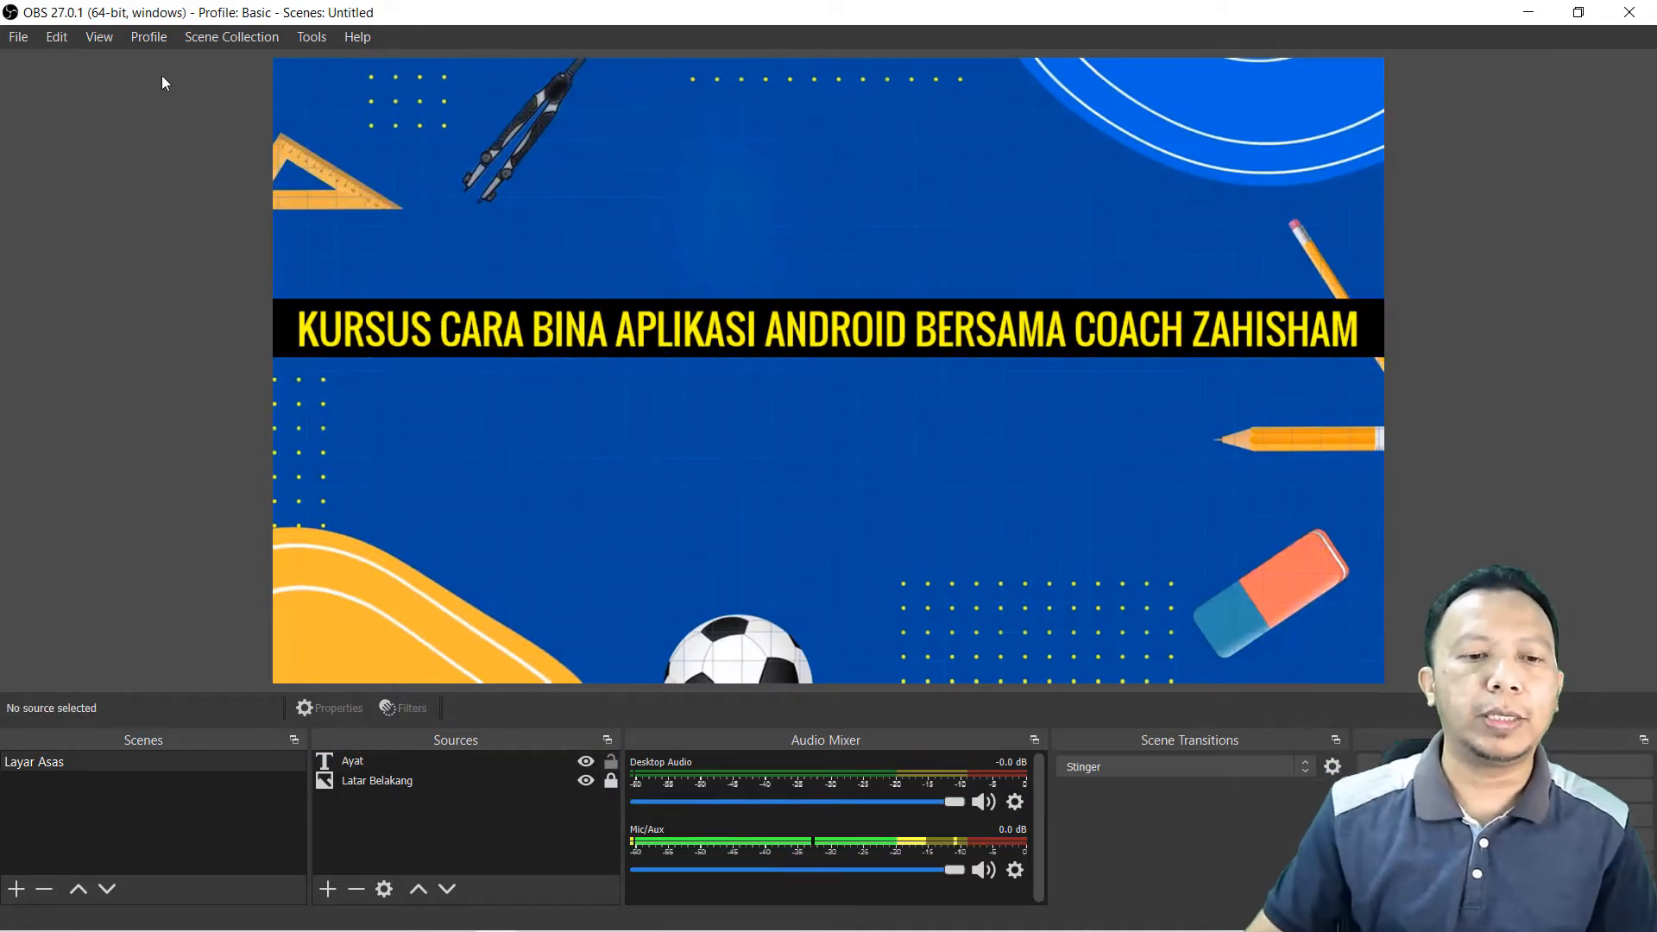
Step: Move the title banner up near the upper edge of the canvas, keeping it full width
left_click_drag(822, 337, 827, 160)
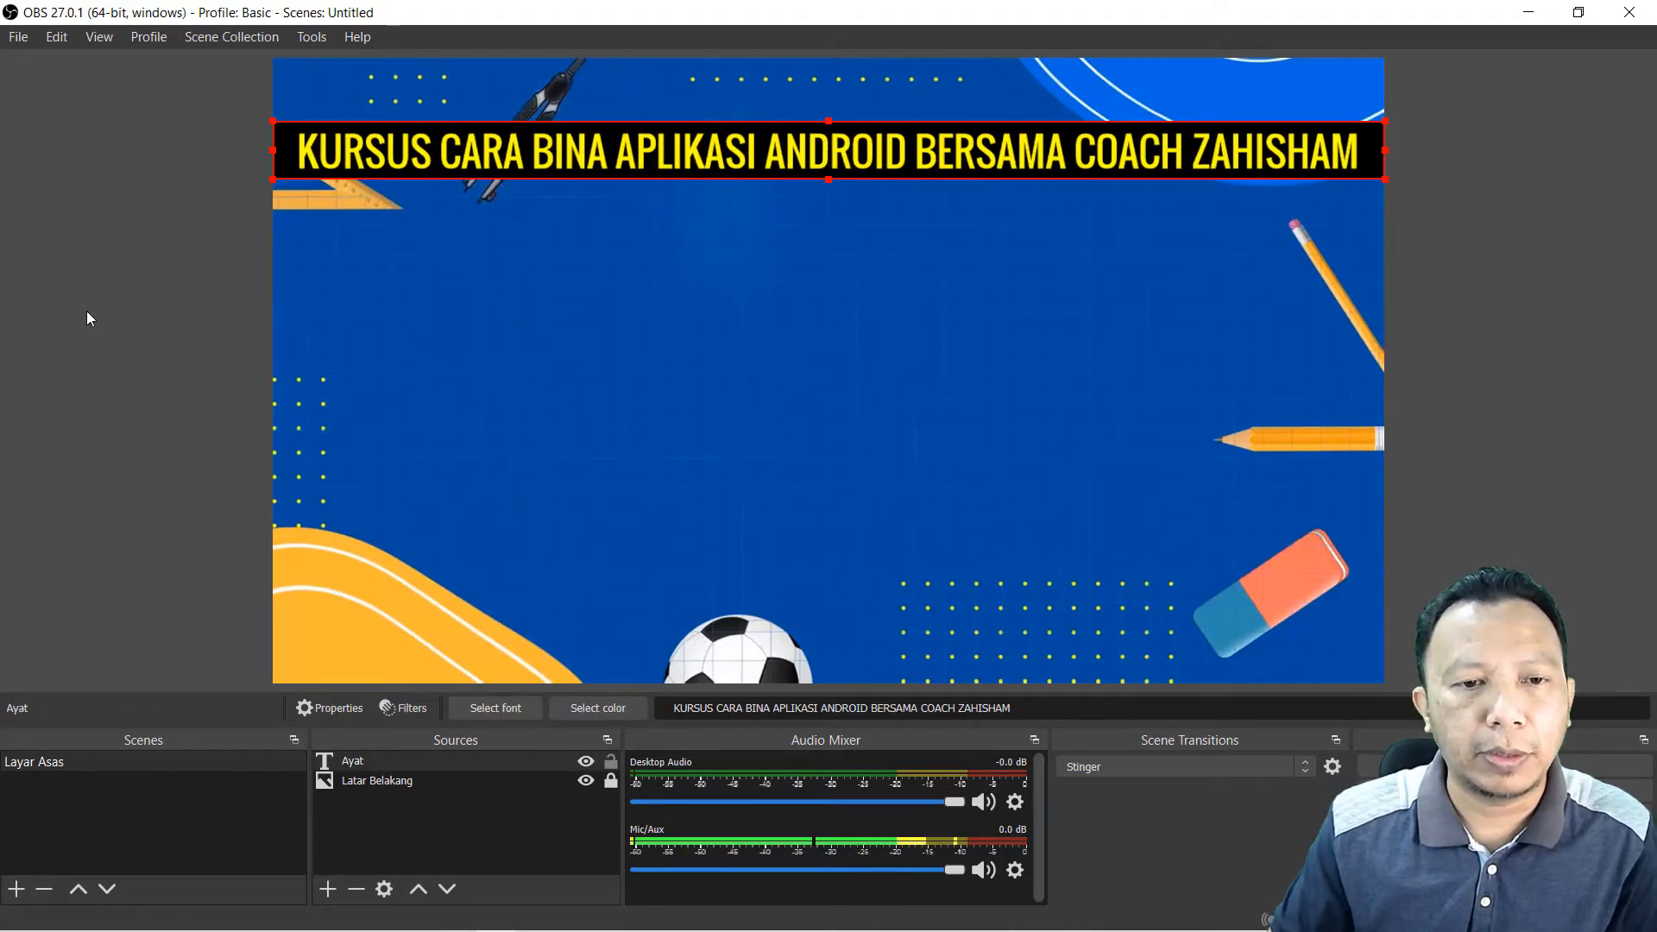
left_click(381, 241)
left_click(387, 157)
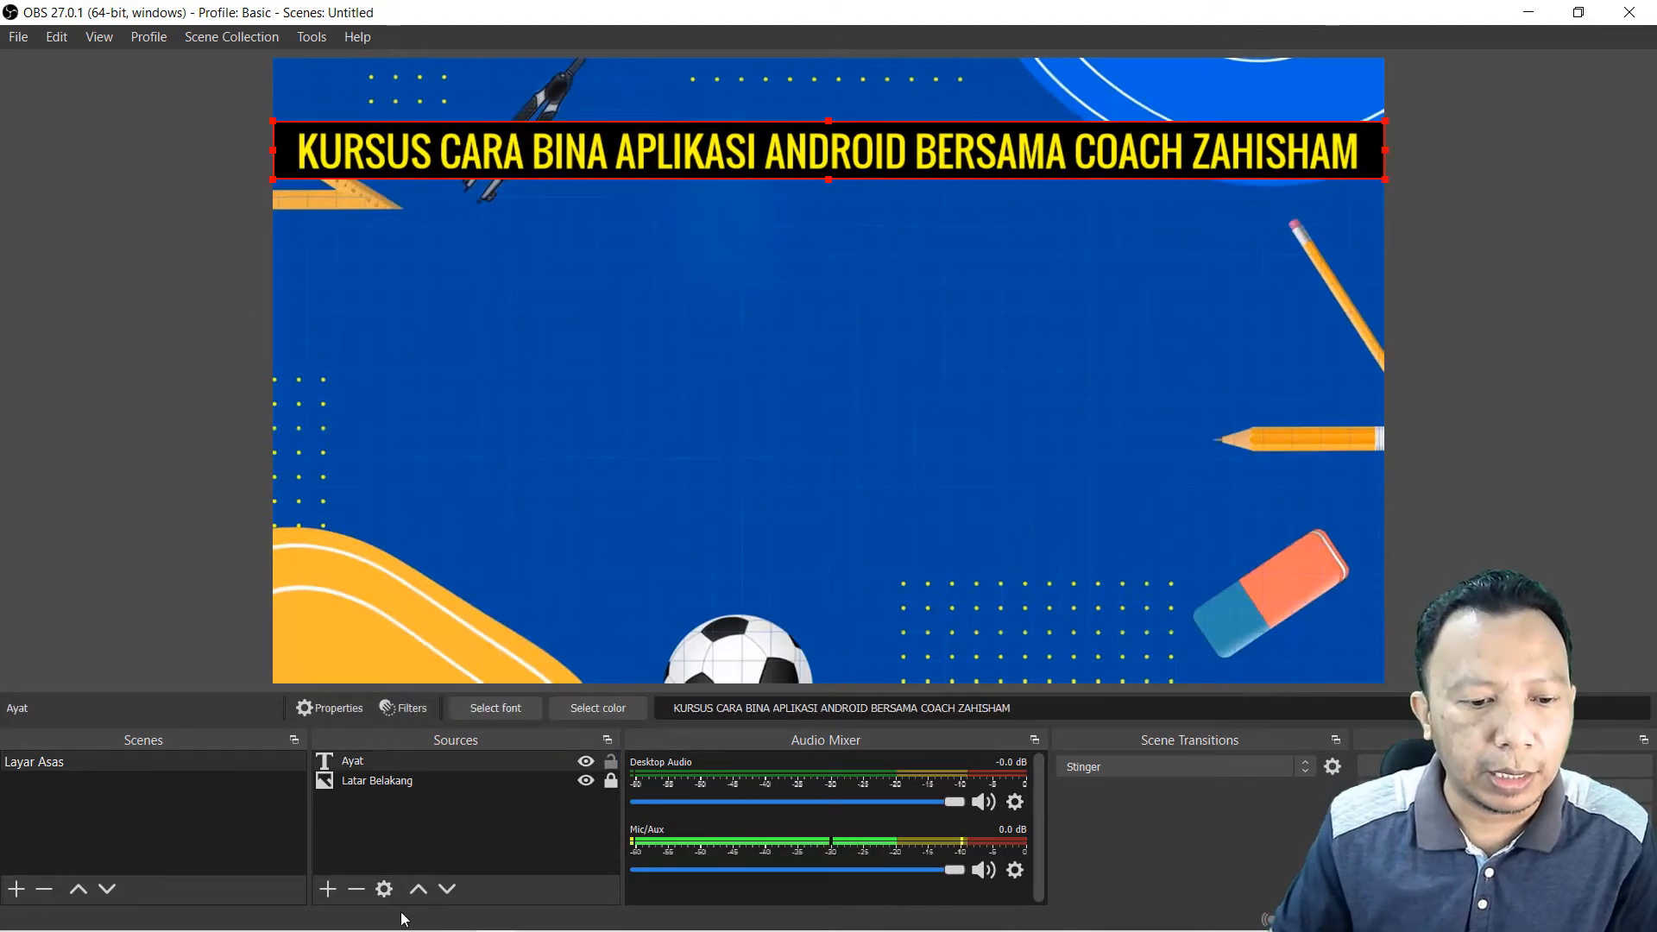
left_click(373, 763)
left_click(380, 779)
left_click(383, 763)
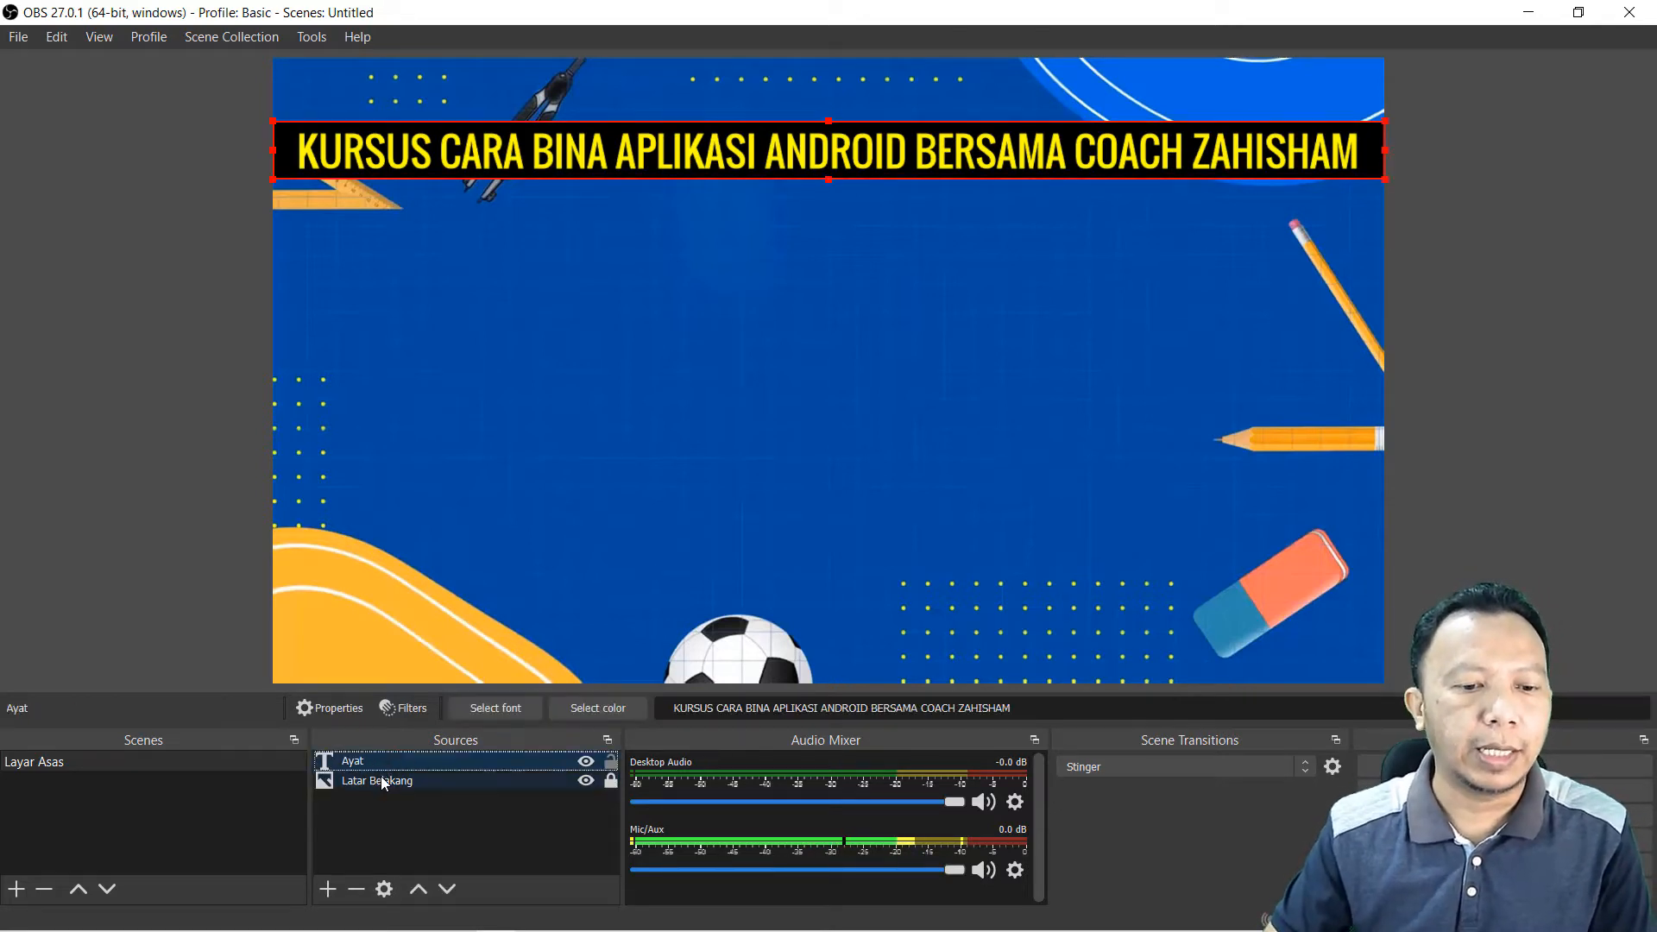
left_click(381, 775)
left_click(383, 763)
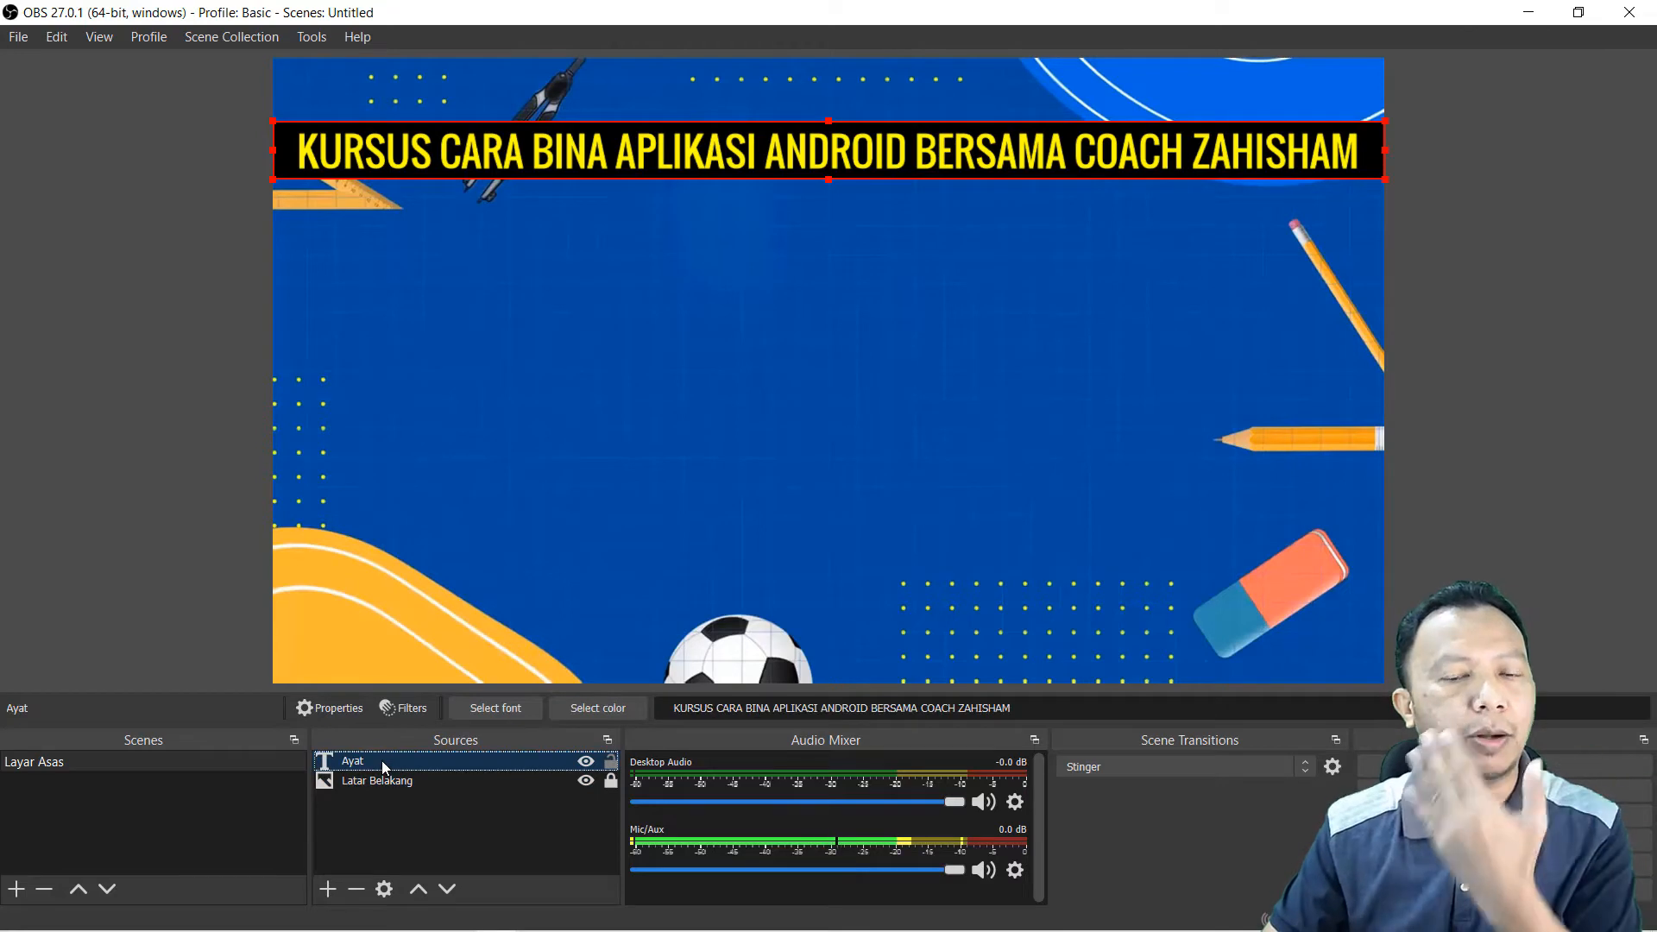
Step: Send the Ayat text source behind the Latar Belakang image, and bring it back in front of the background
left_click(447, 888)
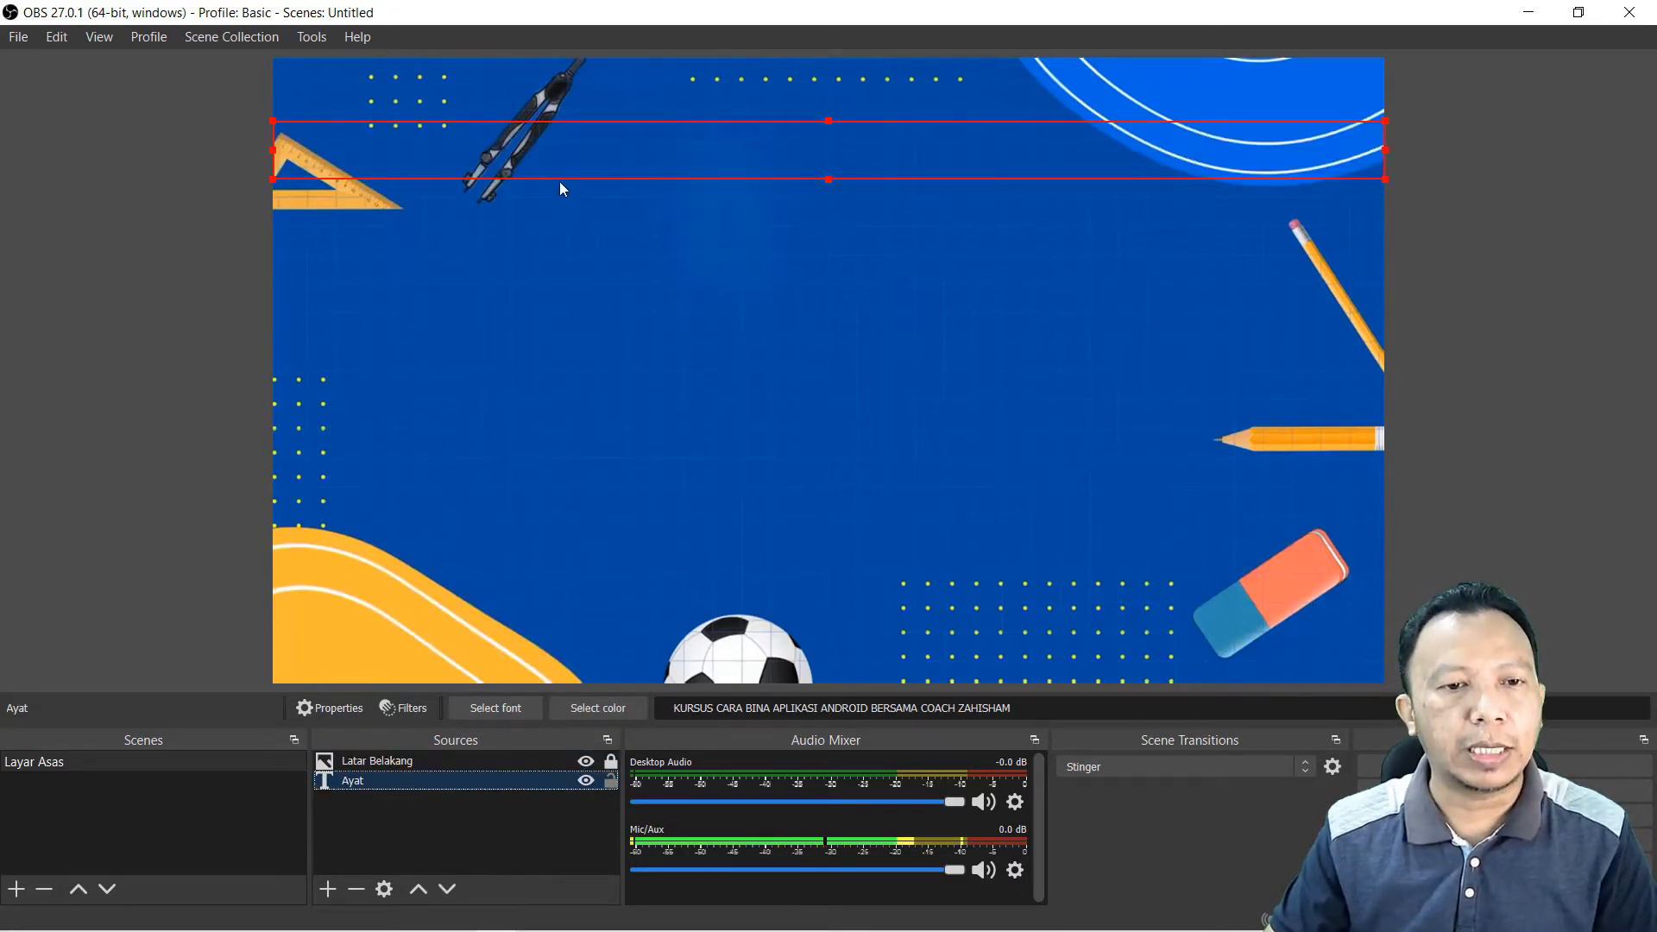
left_click(528, 258)
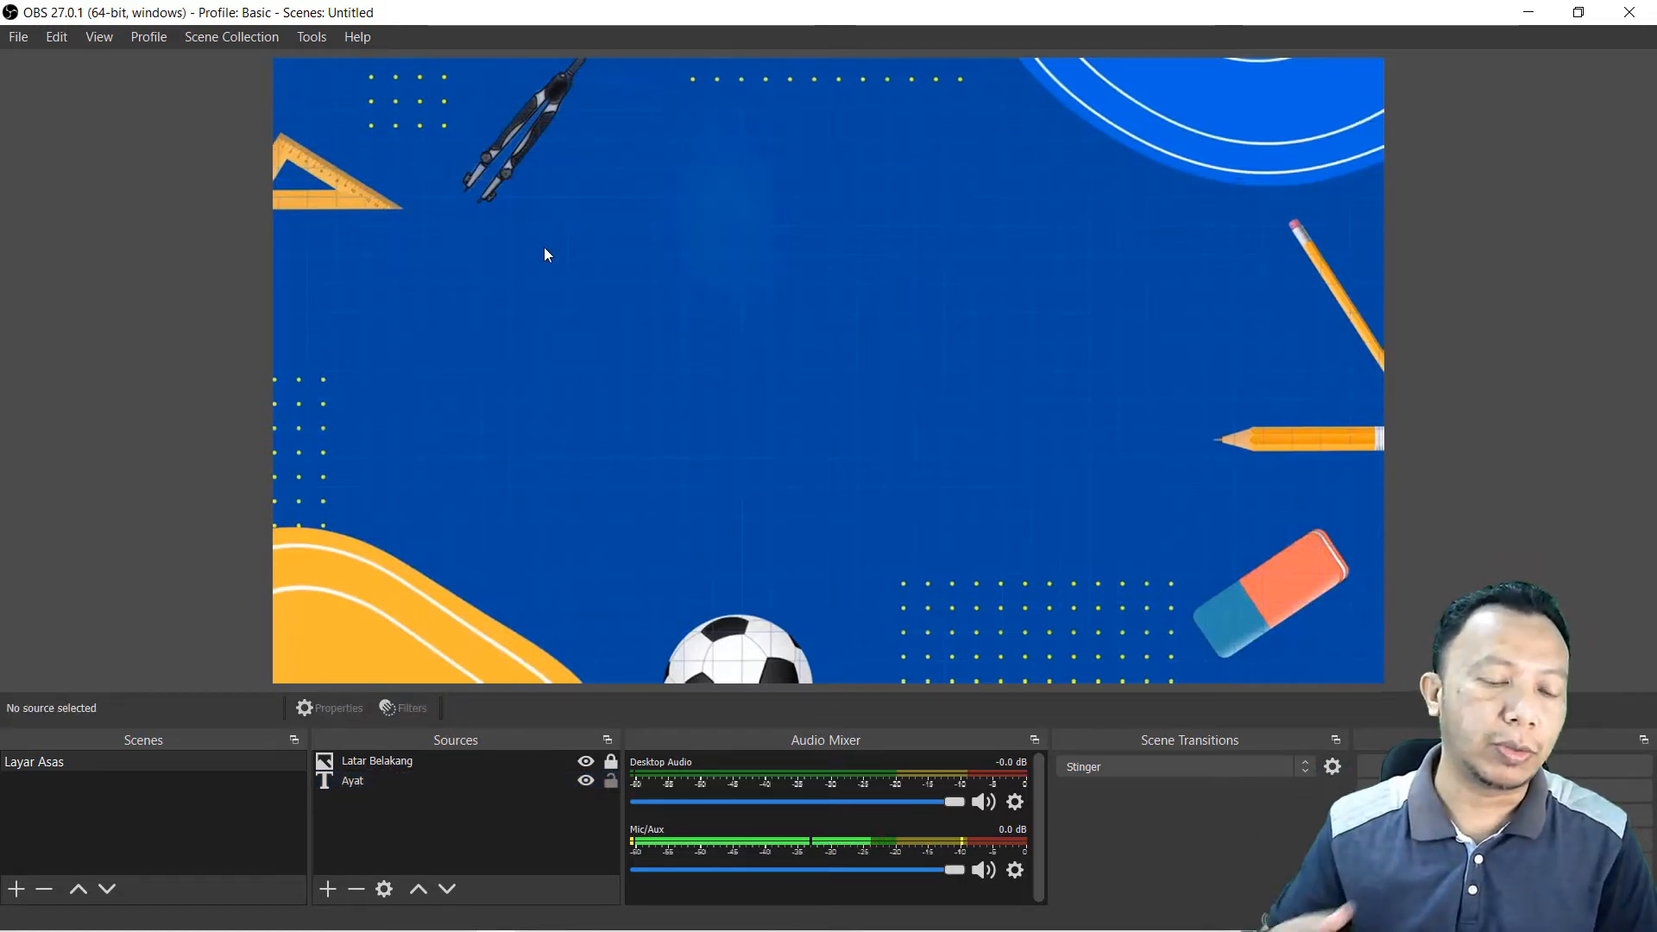
left_click(352, 782)
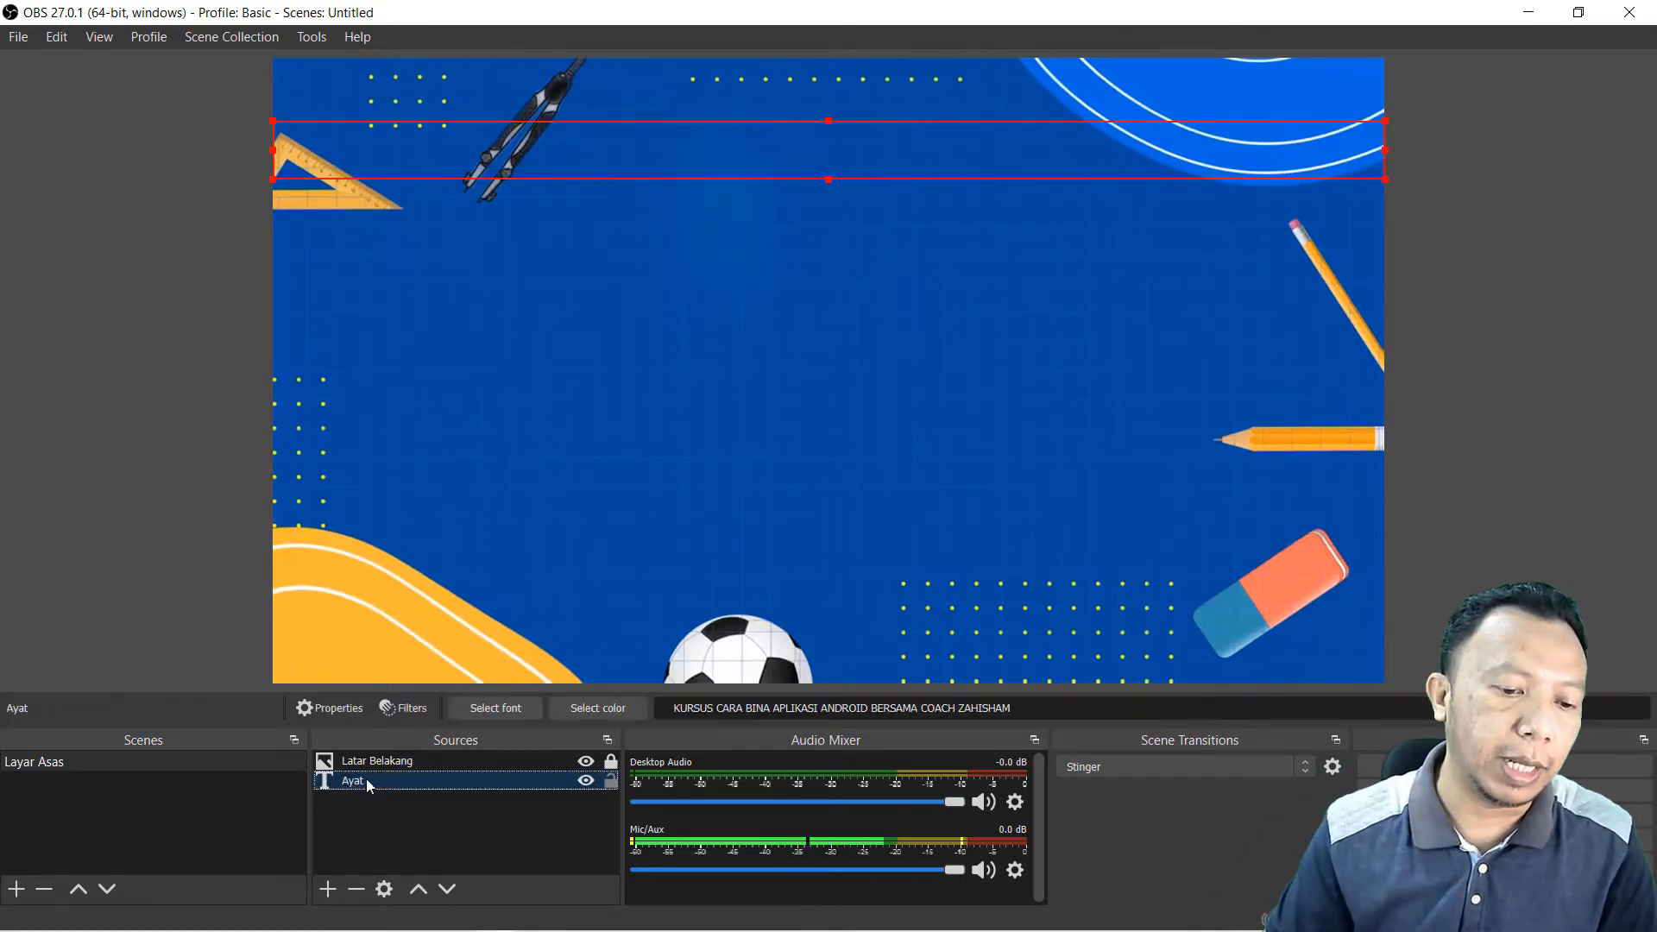
left_click(419, 889)
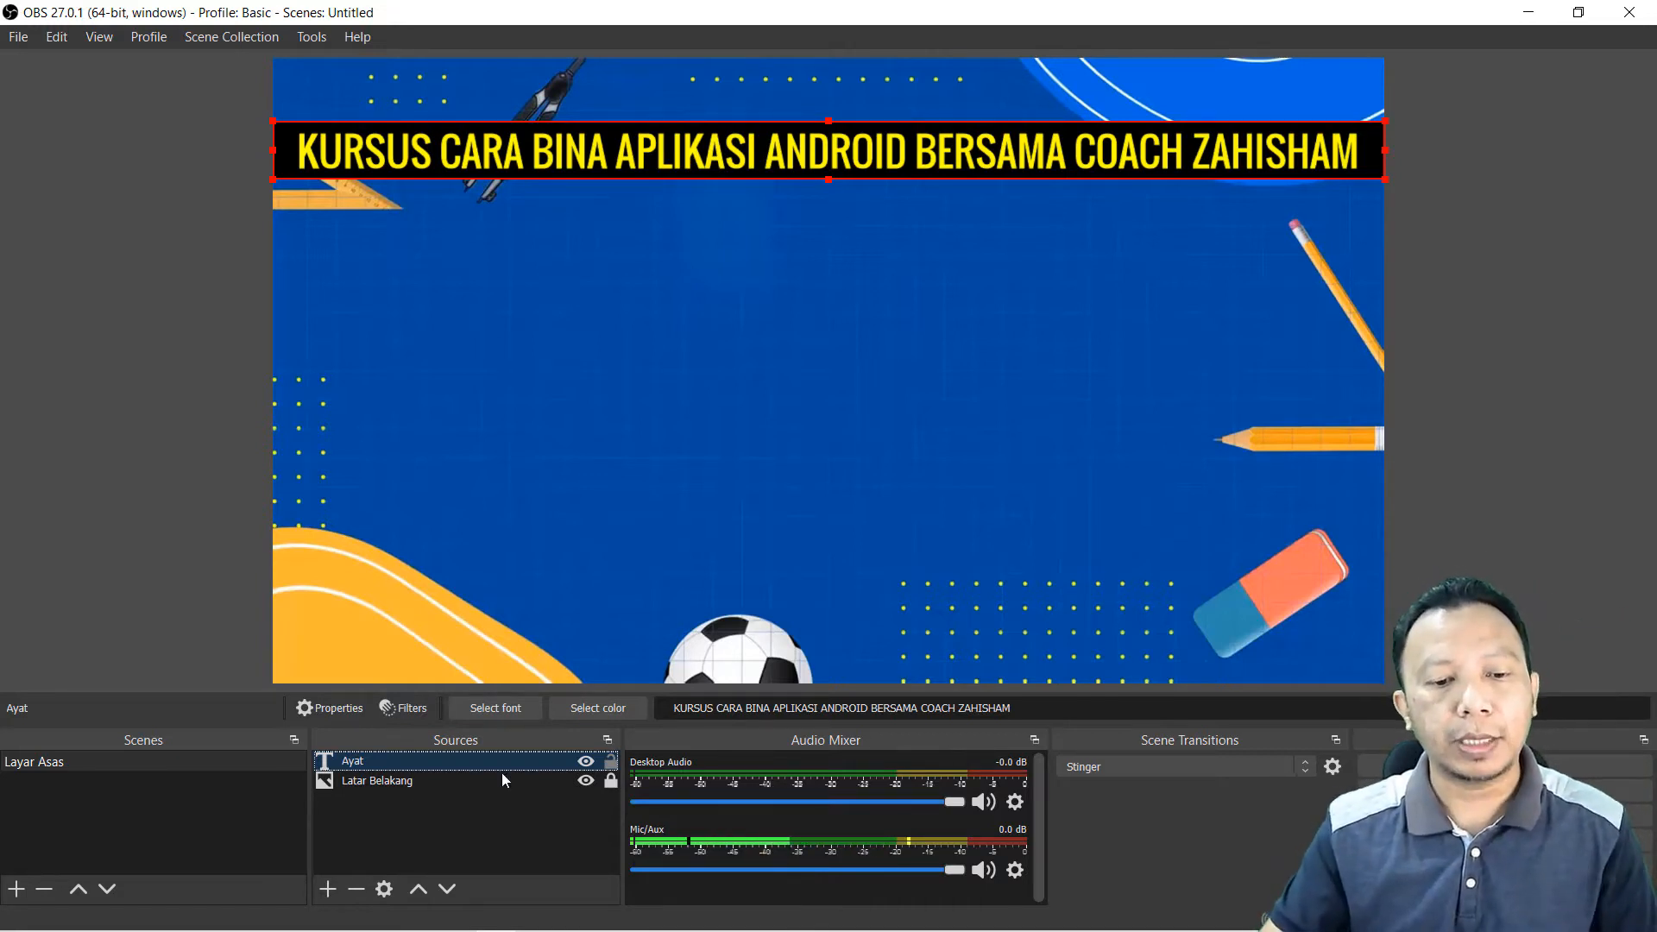
Step: Lock the Ayat title source against changes and deselect it
left_click(608, 763)
left_click(420, 515)
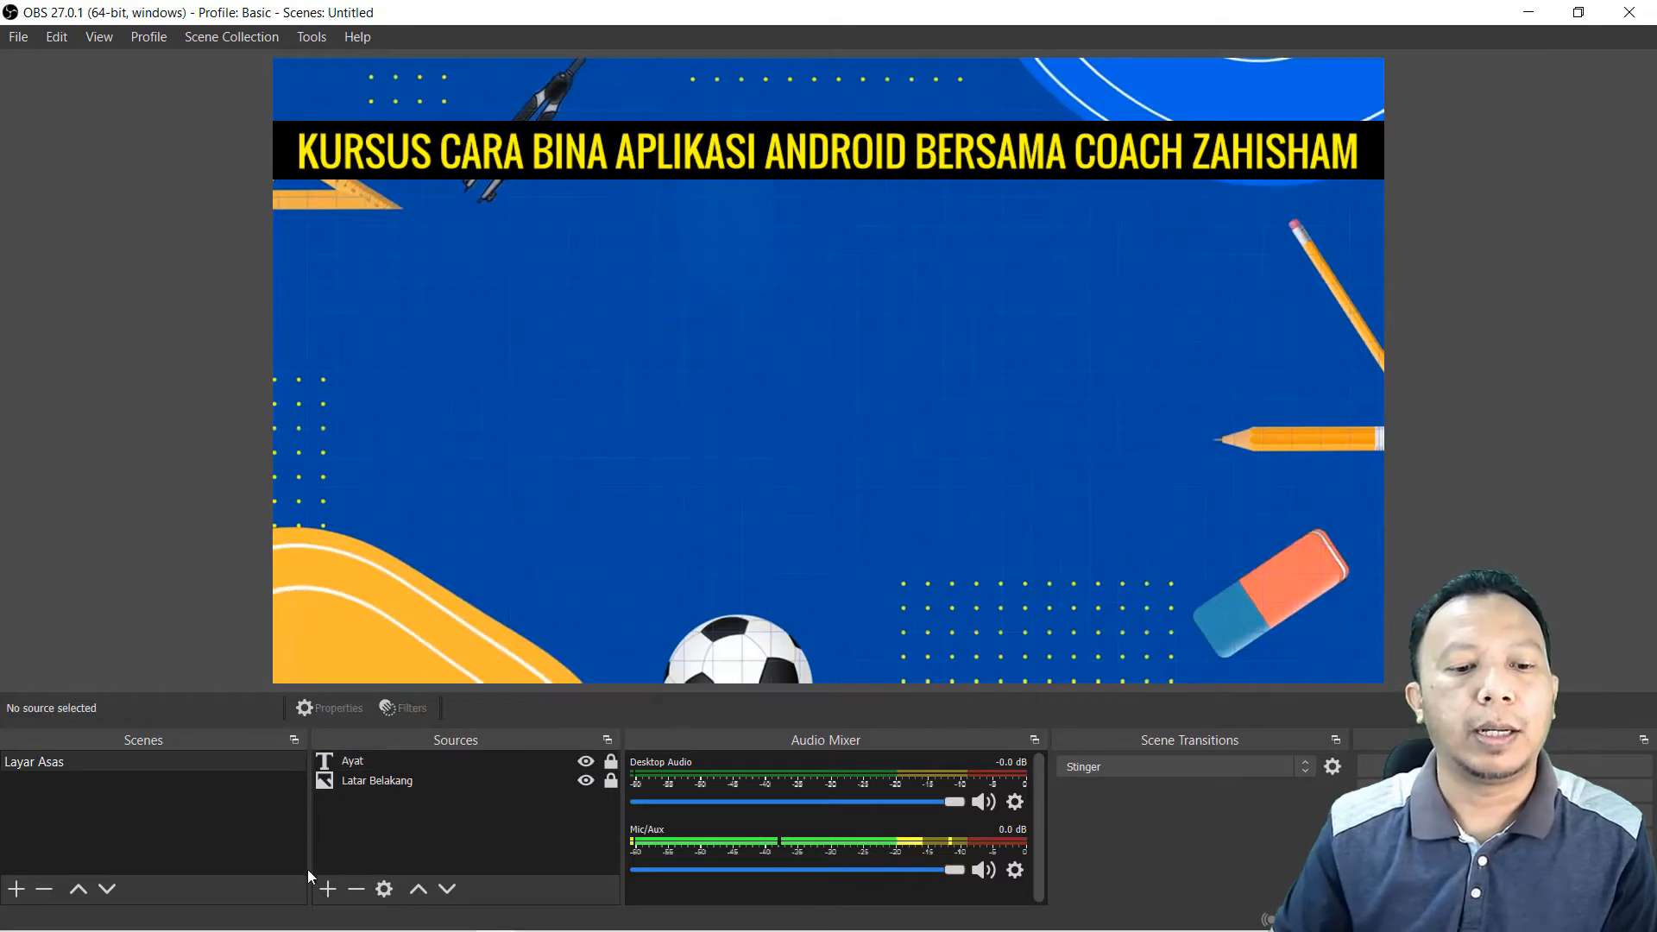
Step: Add a Video Capture Device source named Kamera to the Layar Asas scene
left_click(335, 893)
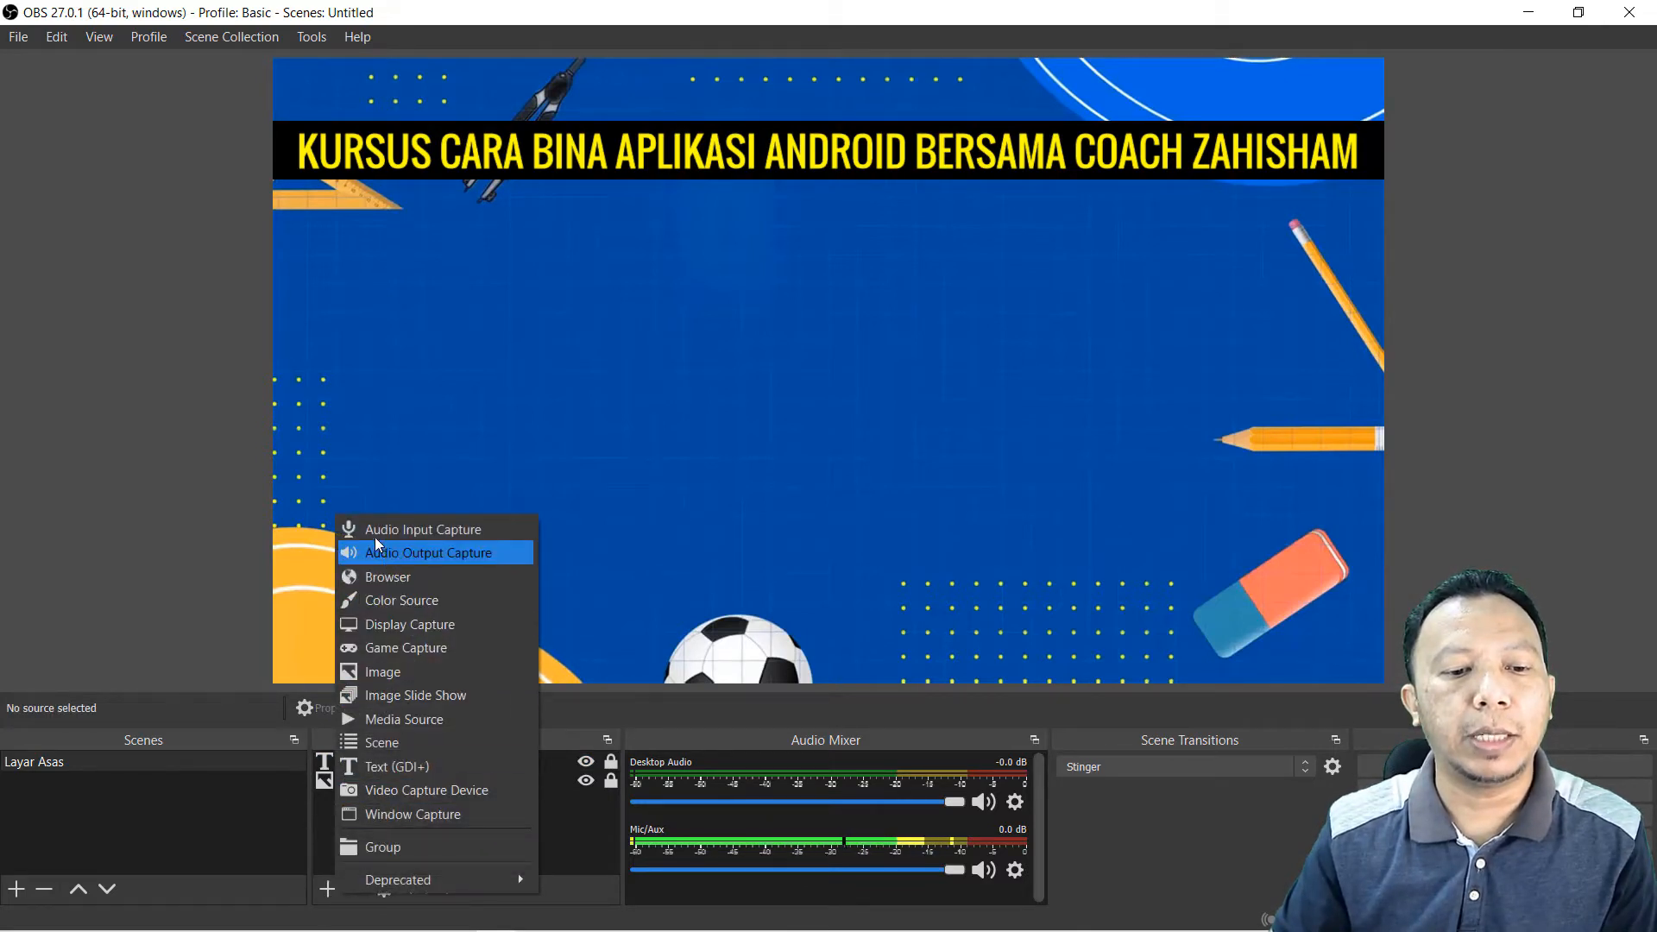
left_click(406, 791)
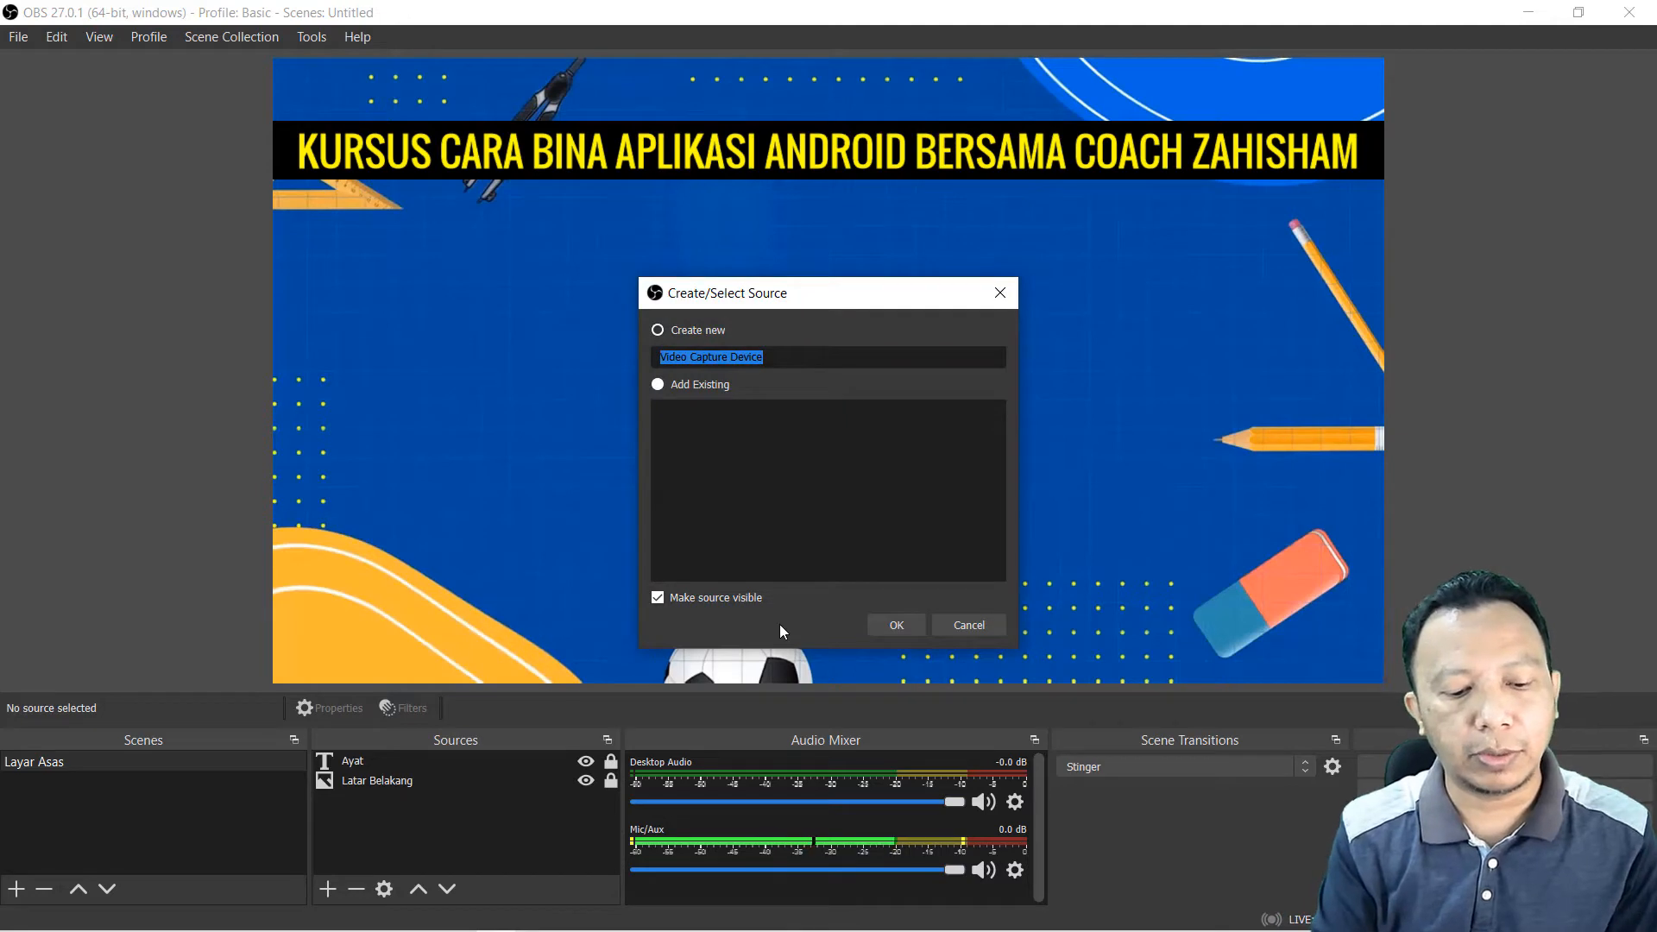
type("cA")
key("BackSpace")
key("BackSpace")
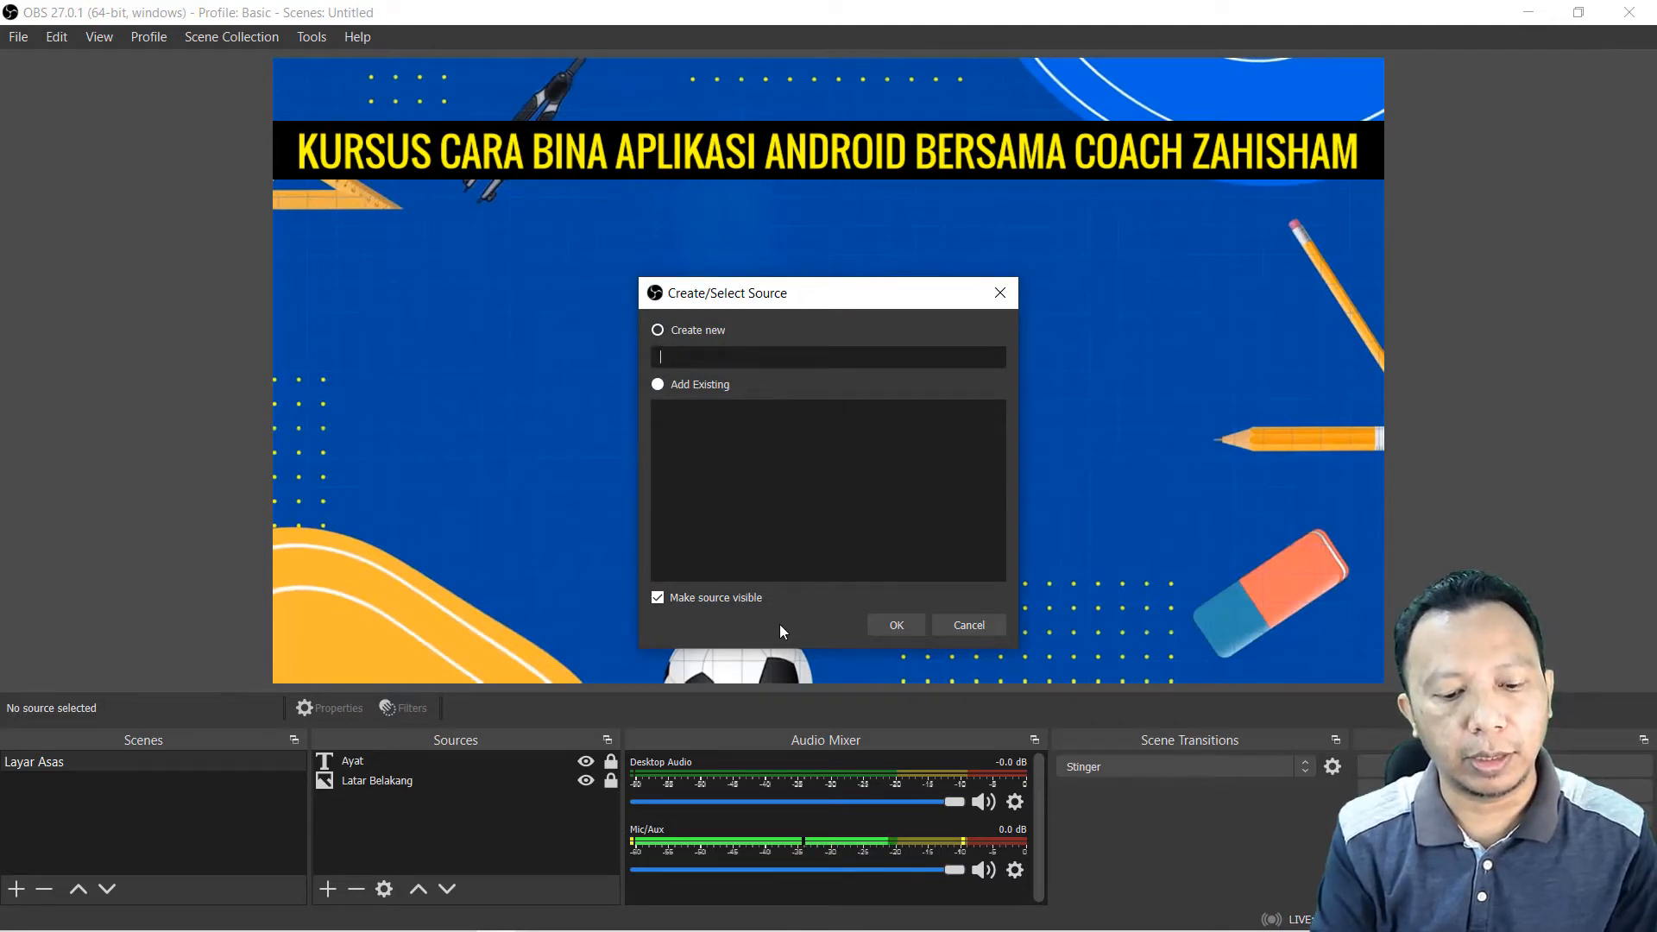
type("Kamera")
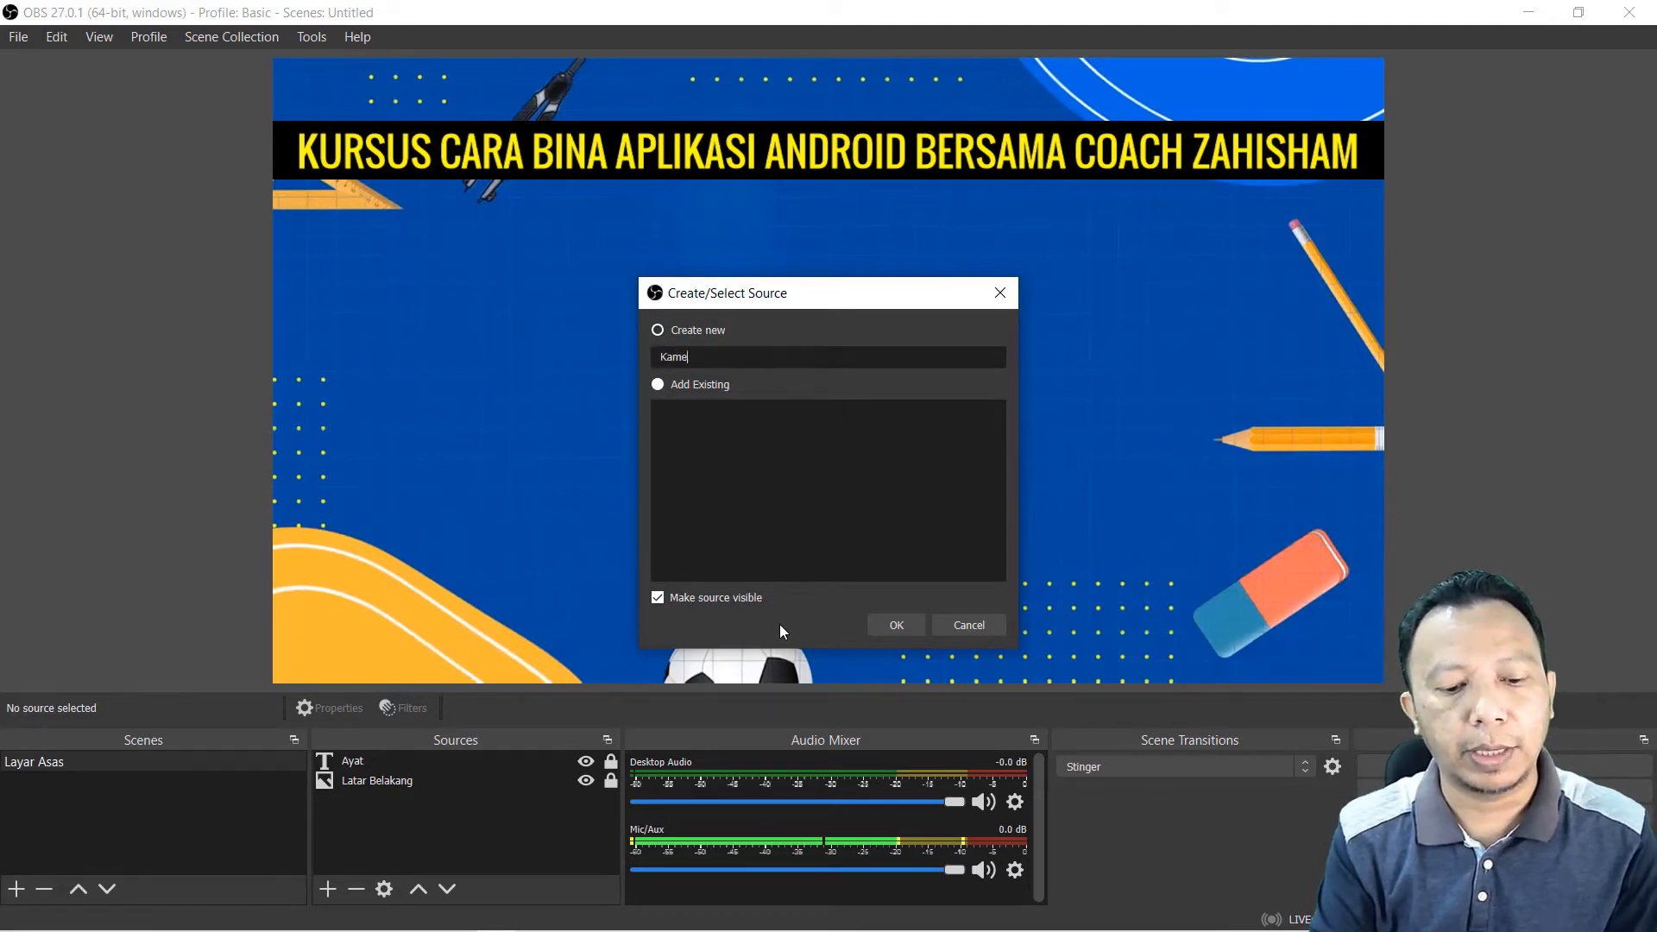
left_click(897, 624)
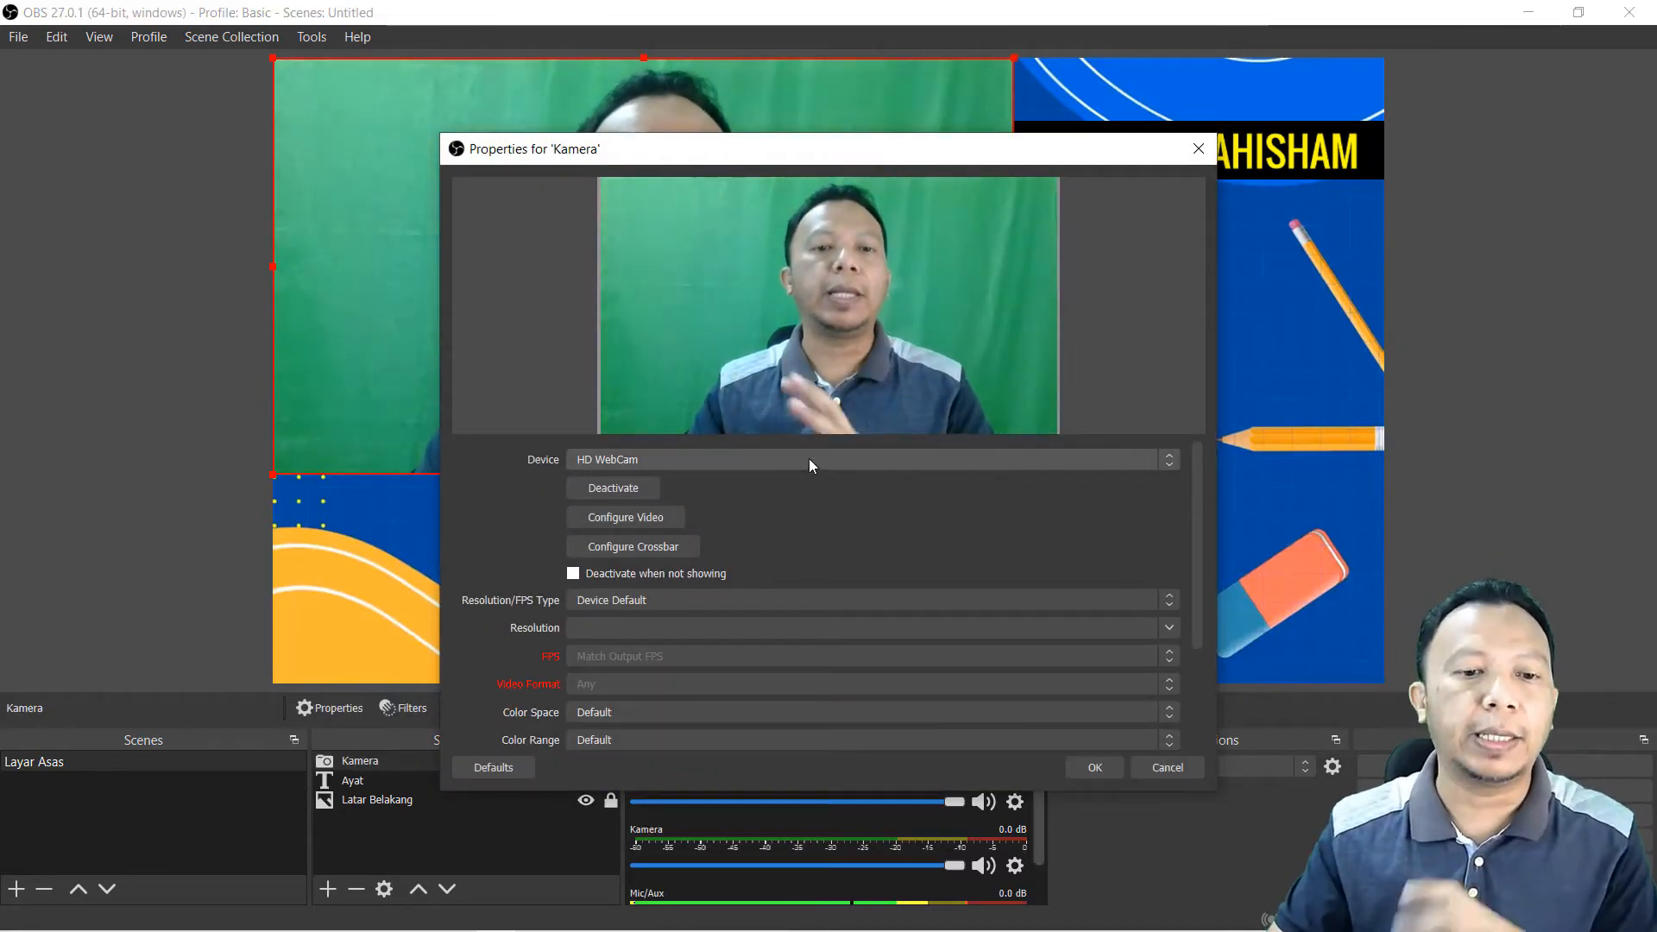
Step: Use HD WebCam as the Kamera source's device and accept its properties
left_click(811, 459)
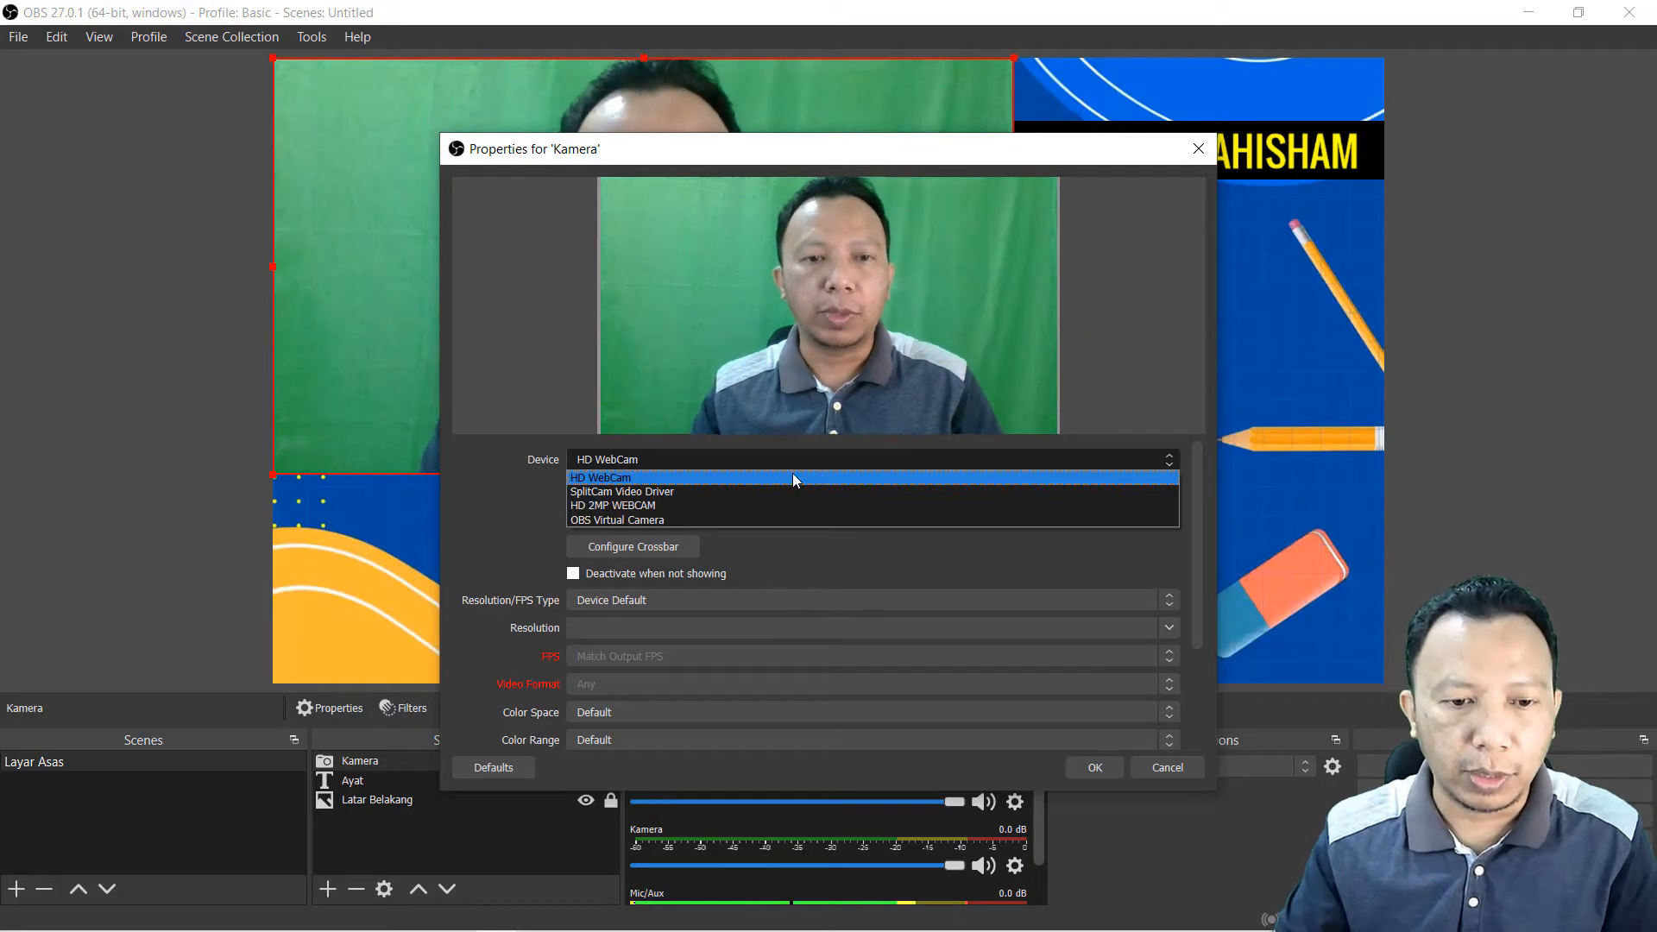
left_click(790, 477)
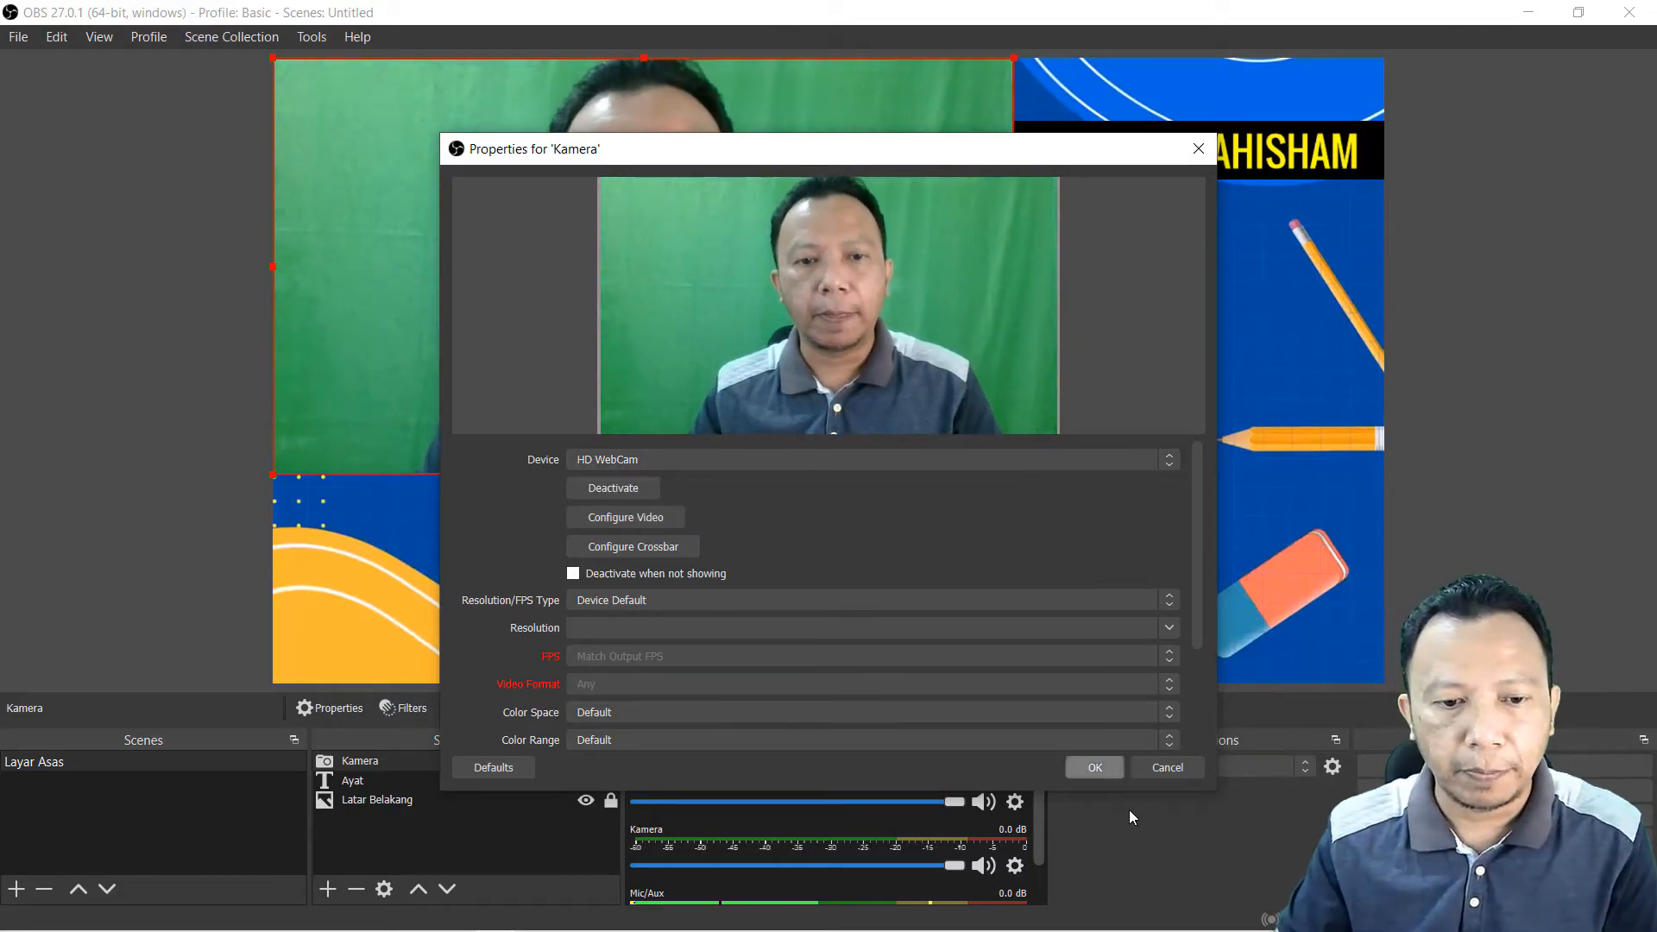
left_click(1096, 766)
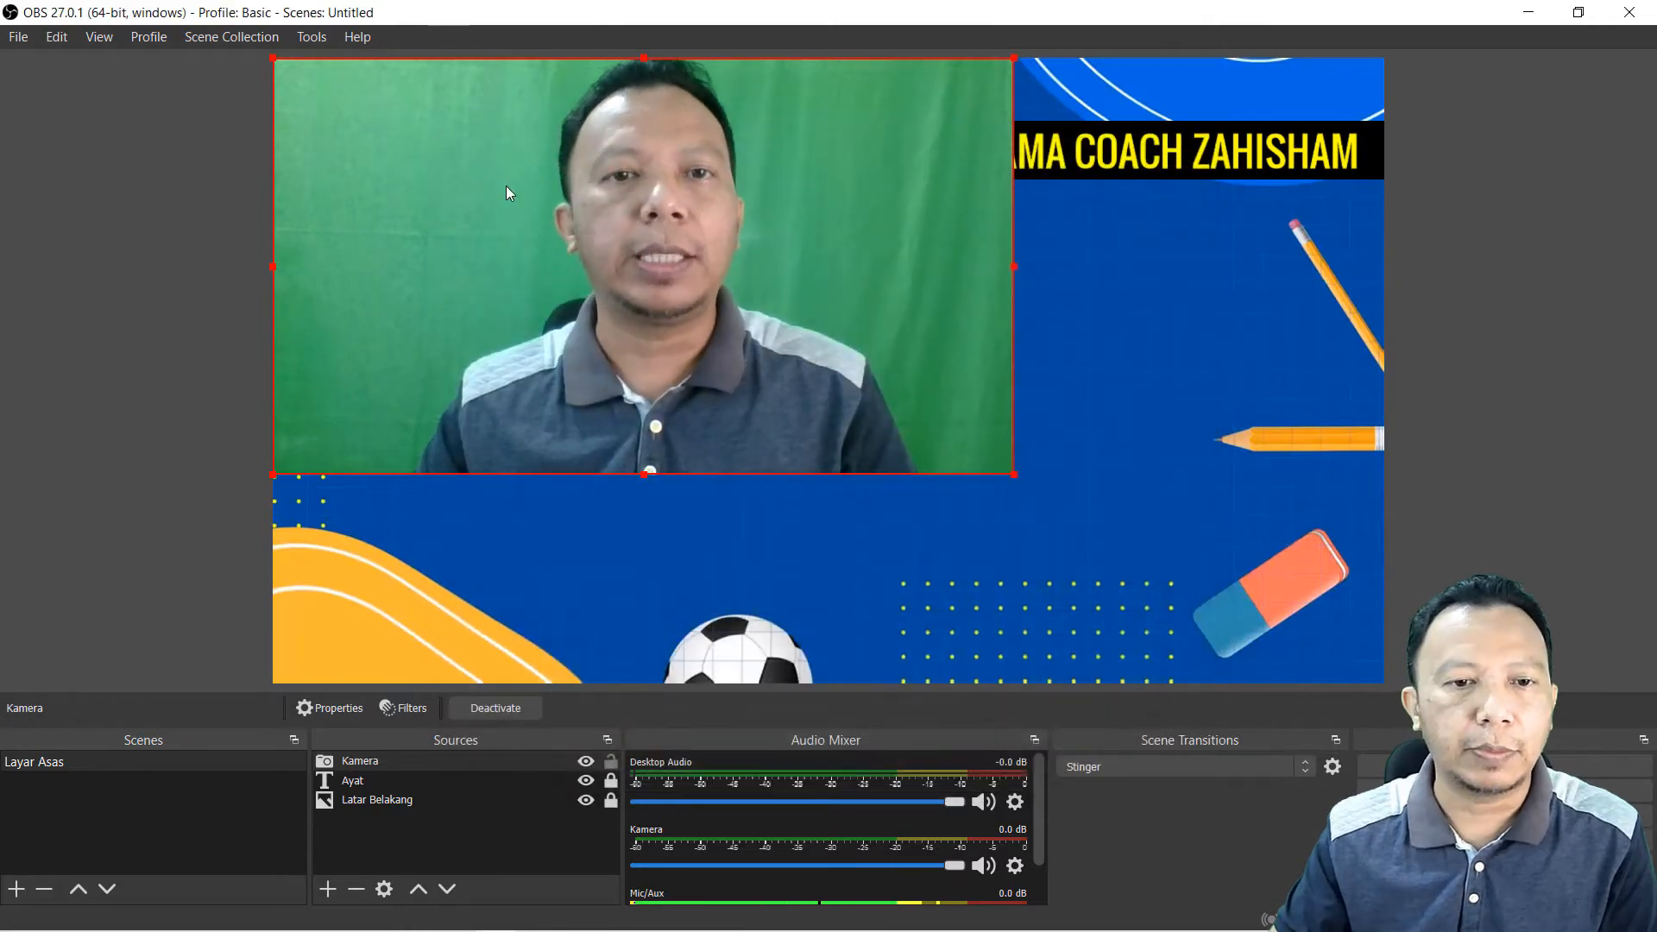
Step: Shrink the camera picture proportionally to a bit under half the canvas width and place it in the right half below the title banner
left_click_drag(462, 164, 493, 195)
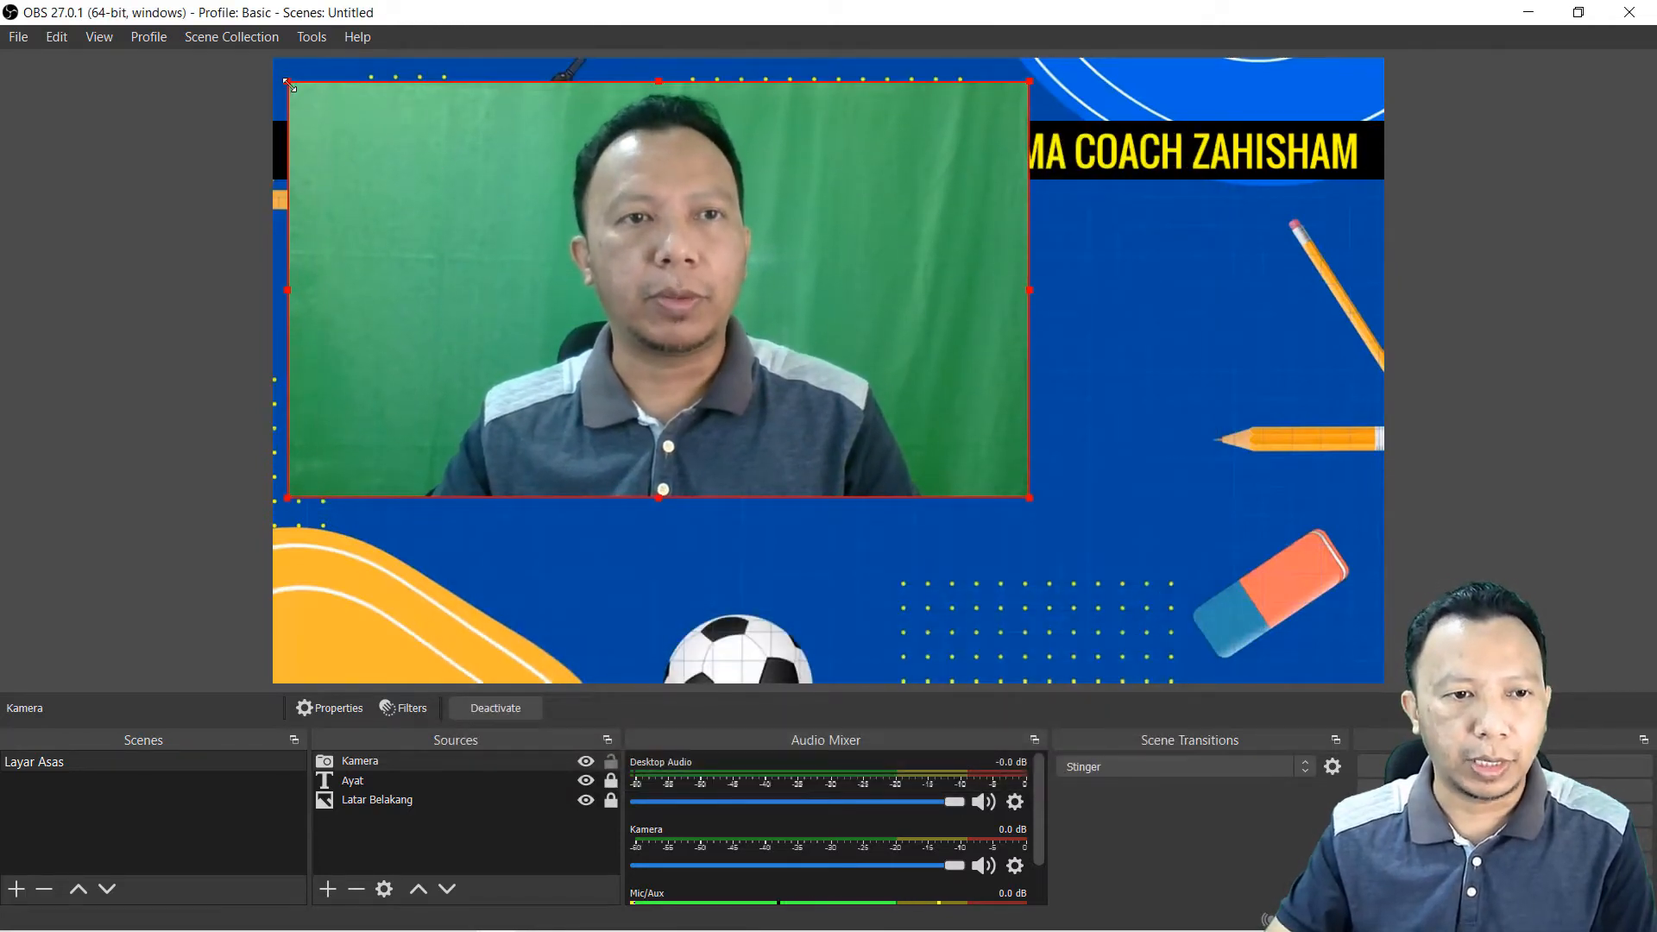
left_click_drag(282, 75, 532, 247)
left_click_drag(711, 294, 1047, 349)
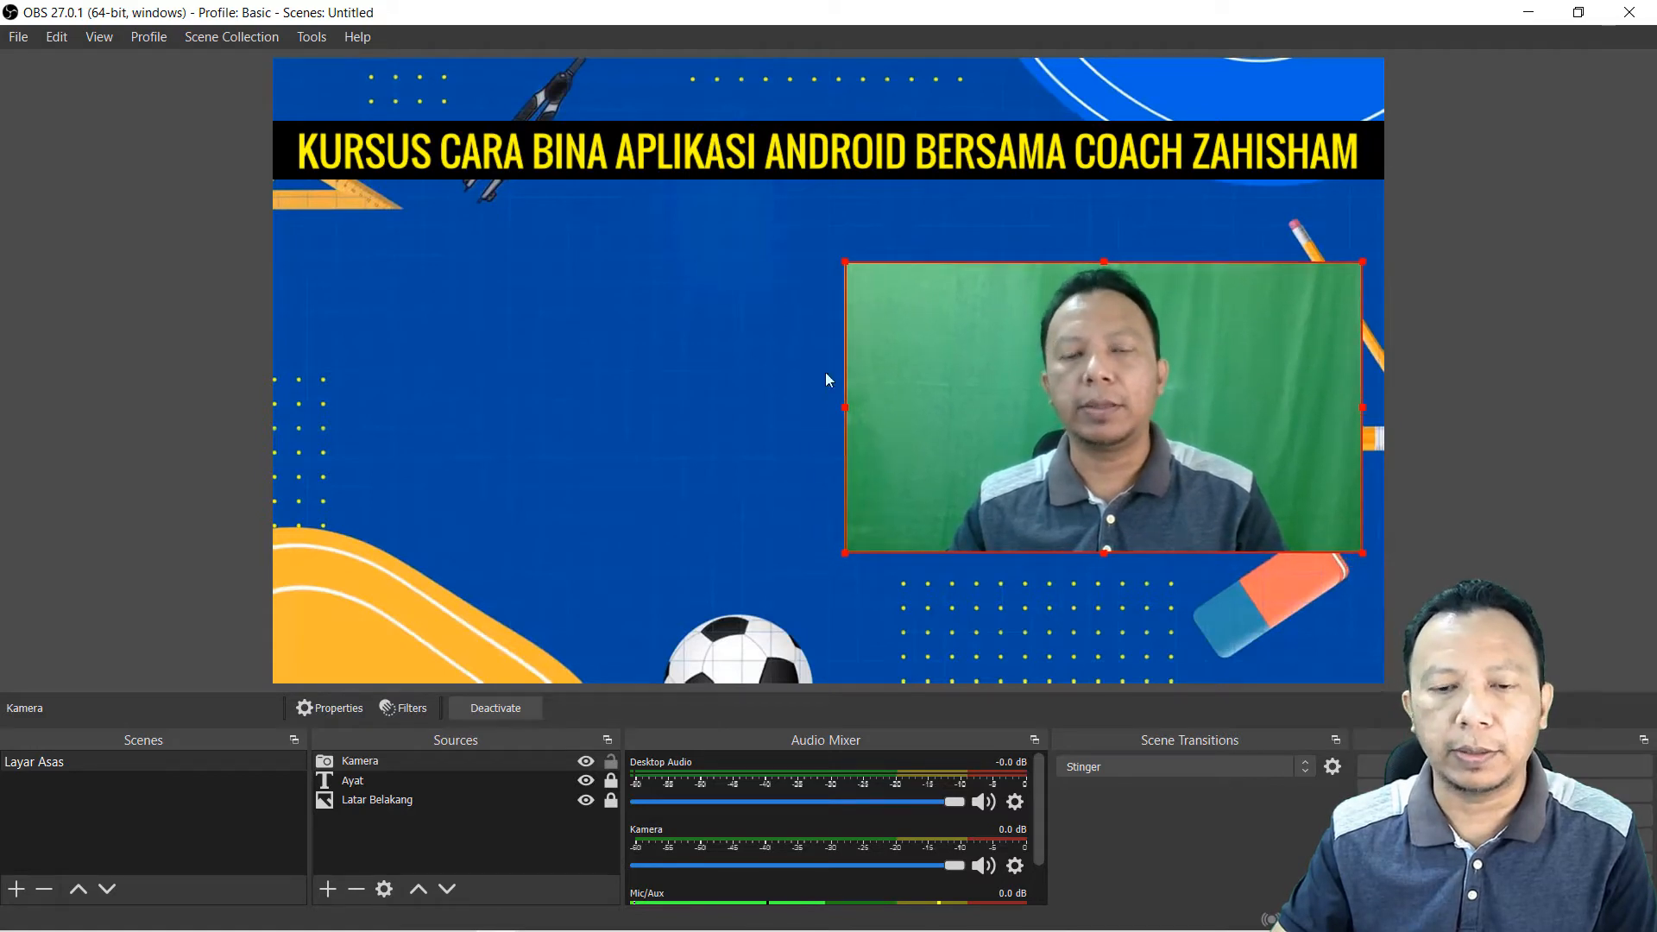
left_click(618, 364)
left_click(846, 406)
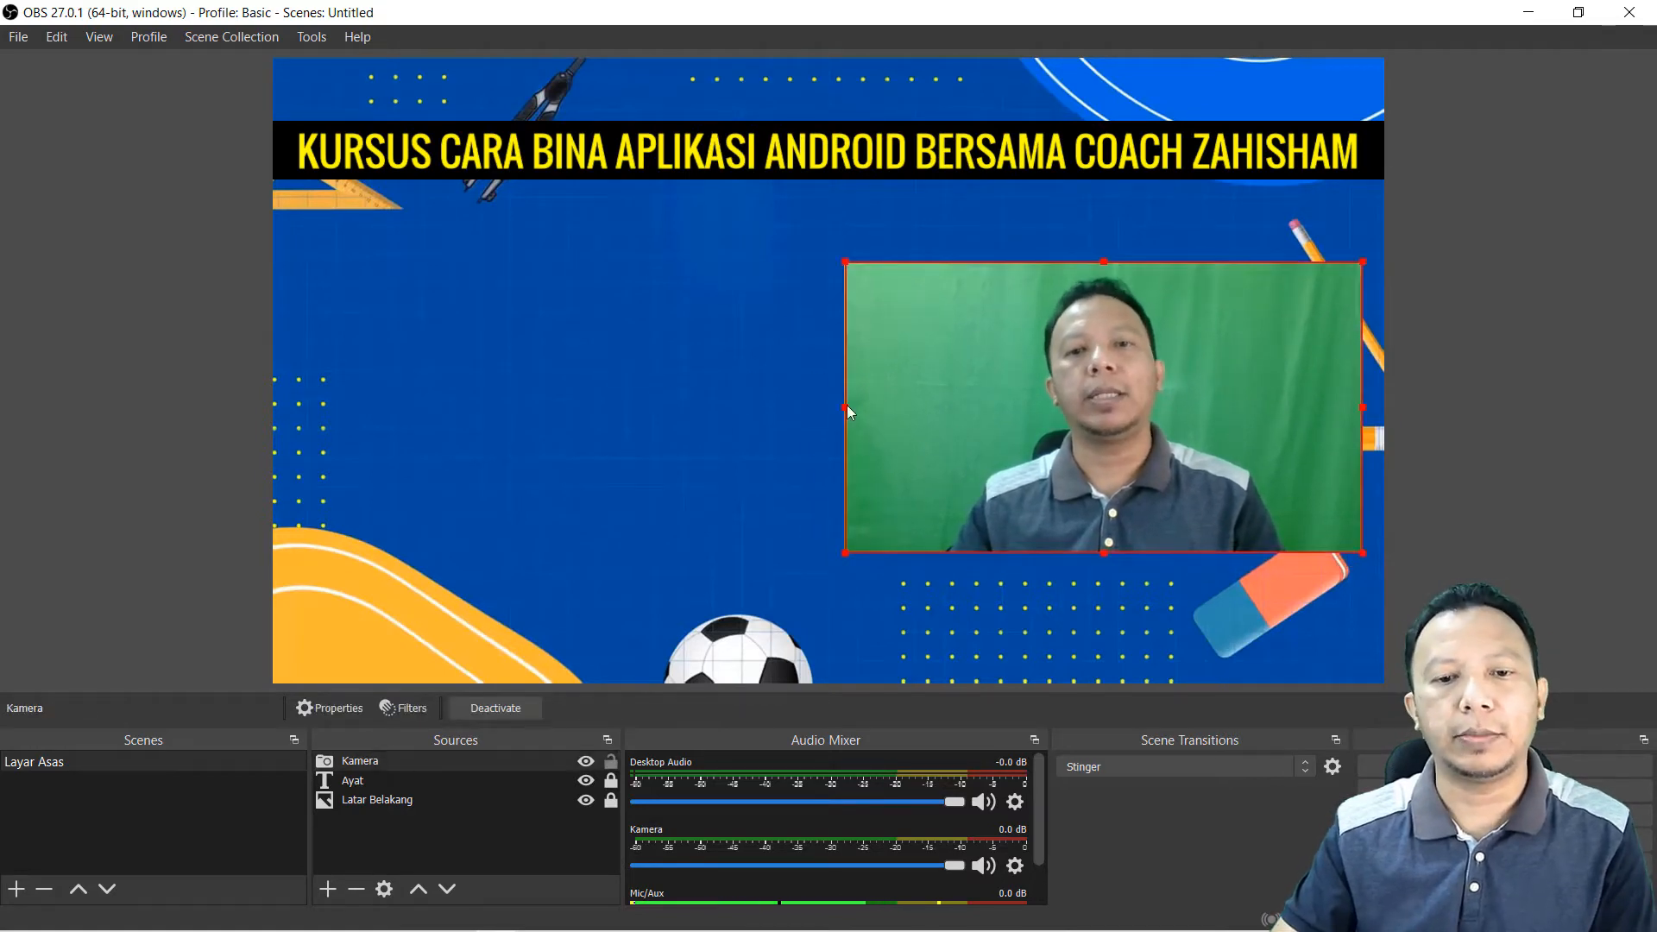
left_click_drag(844, 405, 876, 405)
left_click(684, 396)
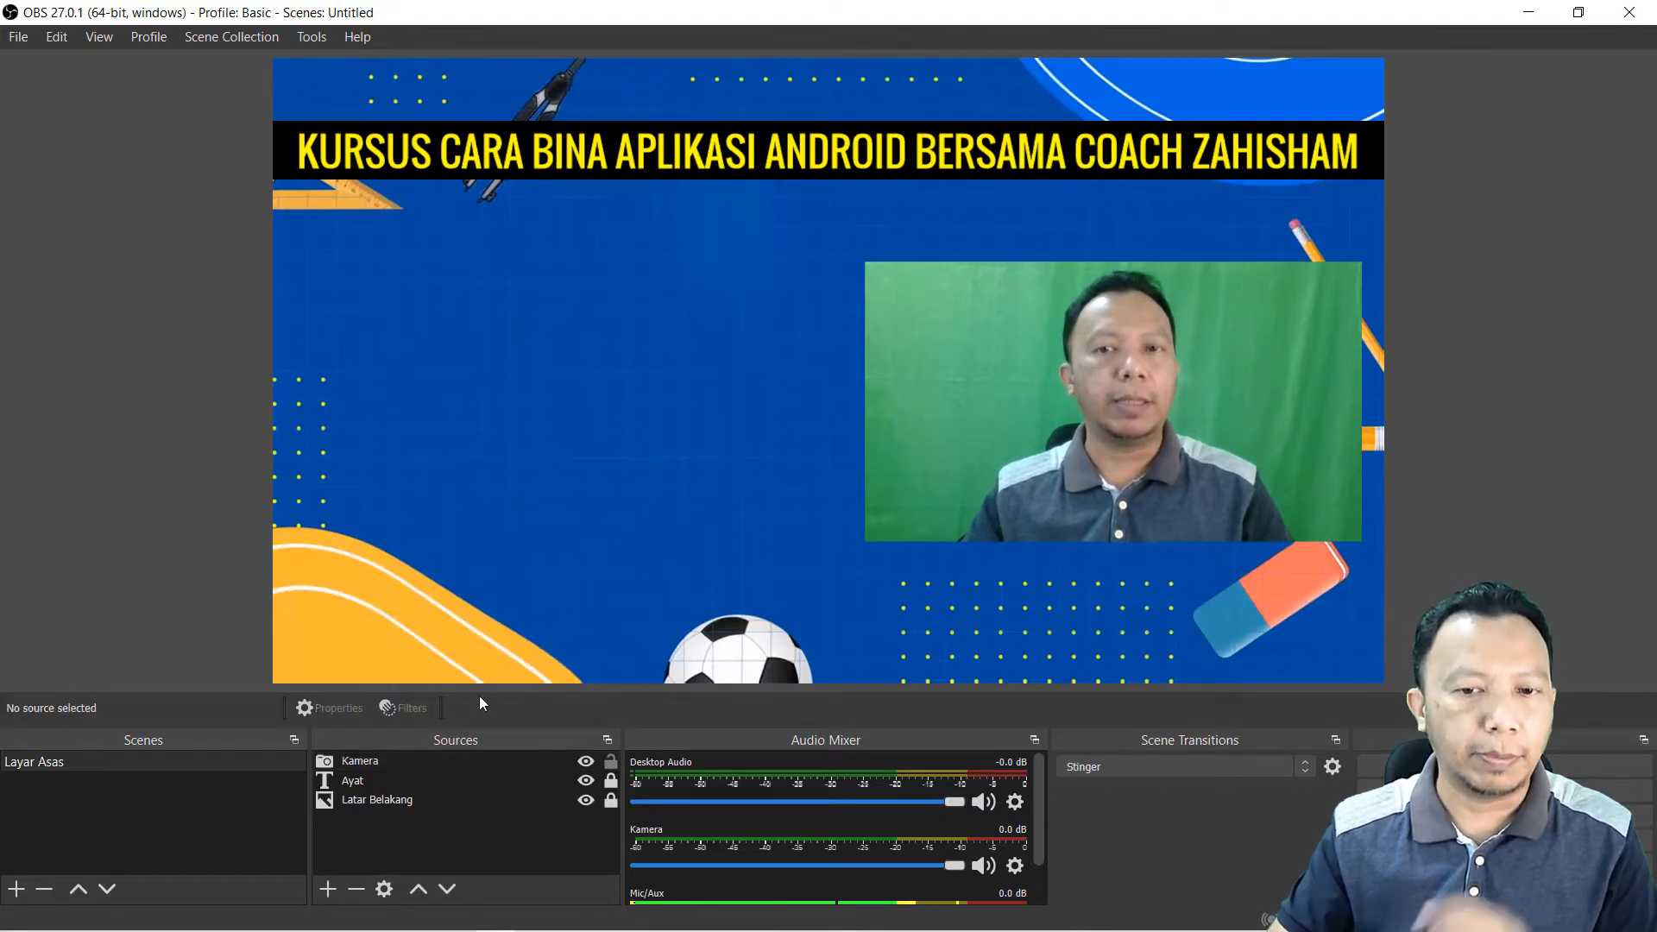
Step: Add a Display Capture source named Paparan Utama that captures Display 1, the 1920x1080 primary monitor, including the cursor
left_click(325, 894)
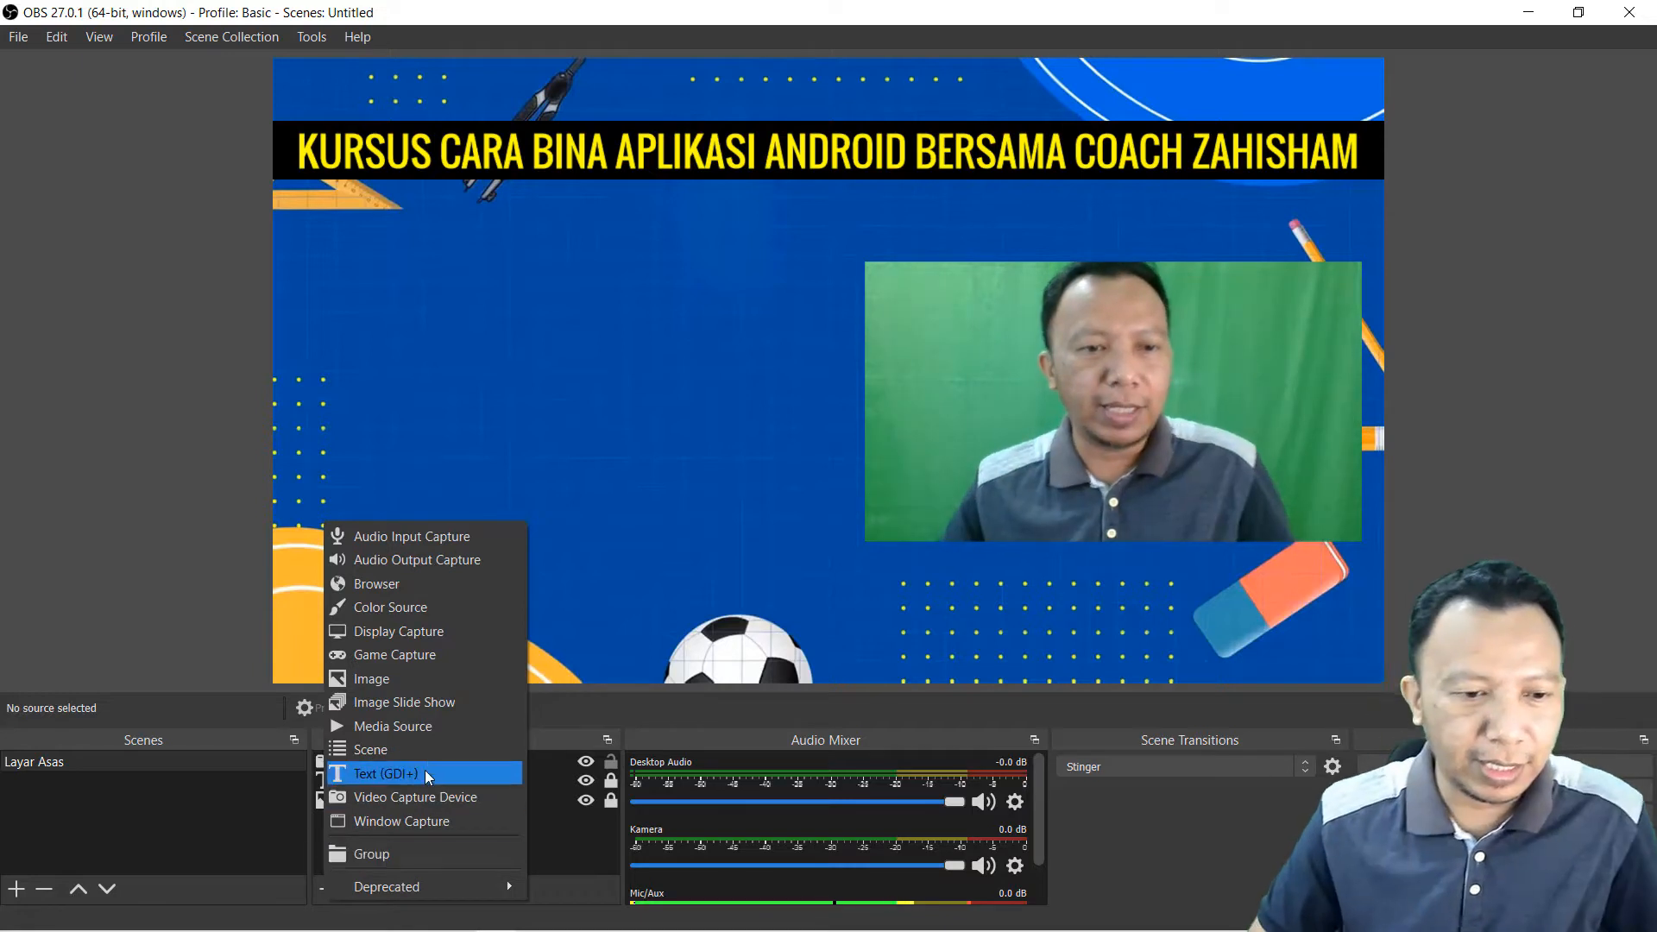
left_click(439, 635)
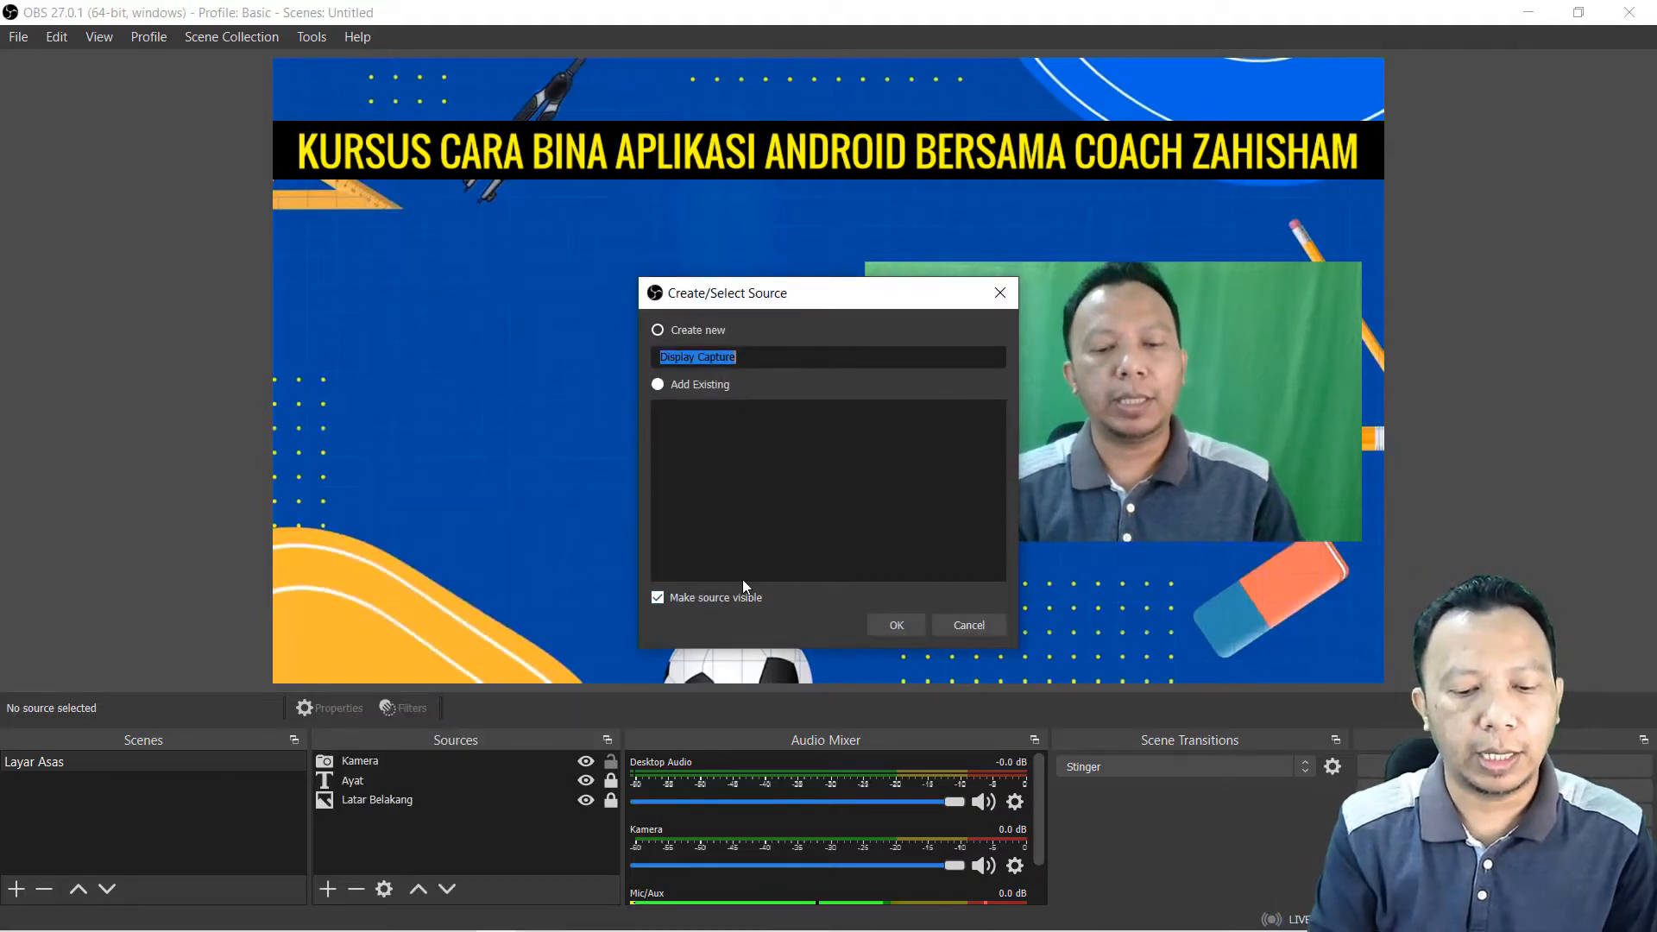
type("Paparan Utama")
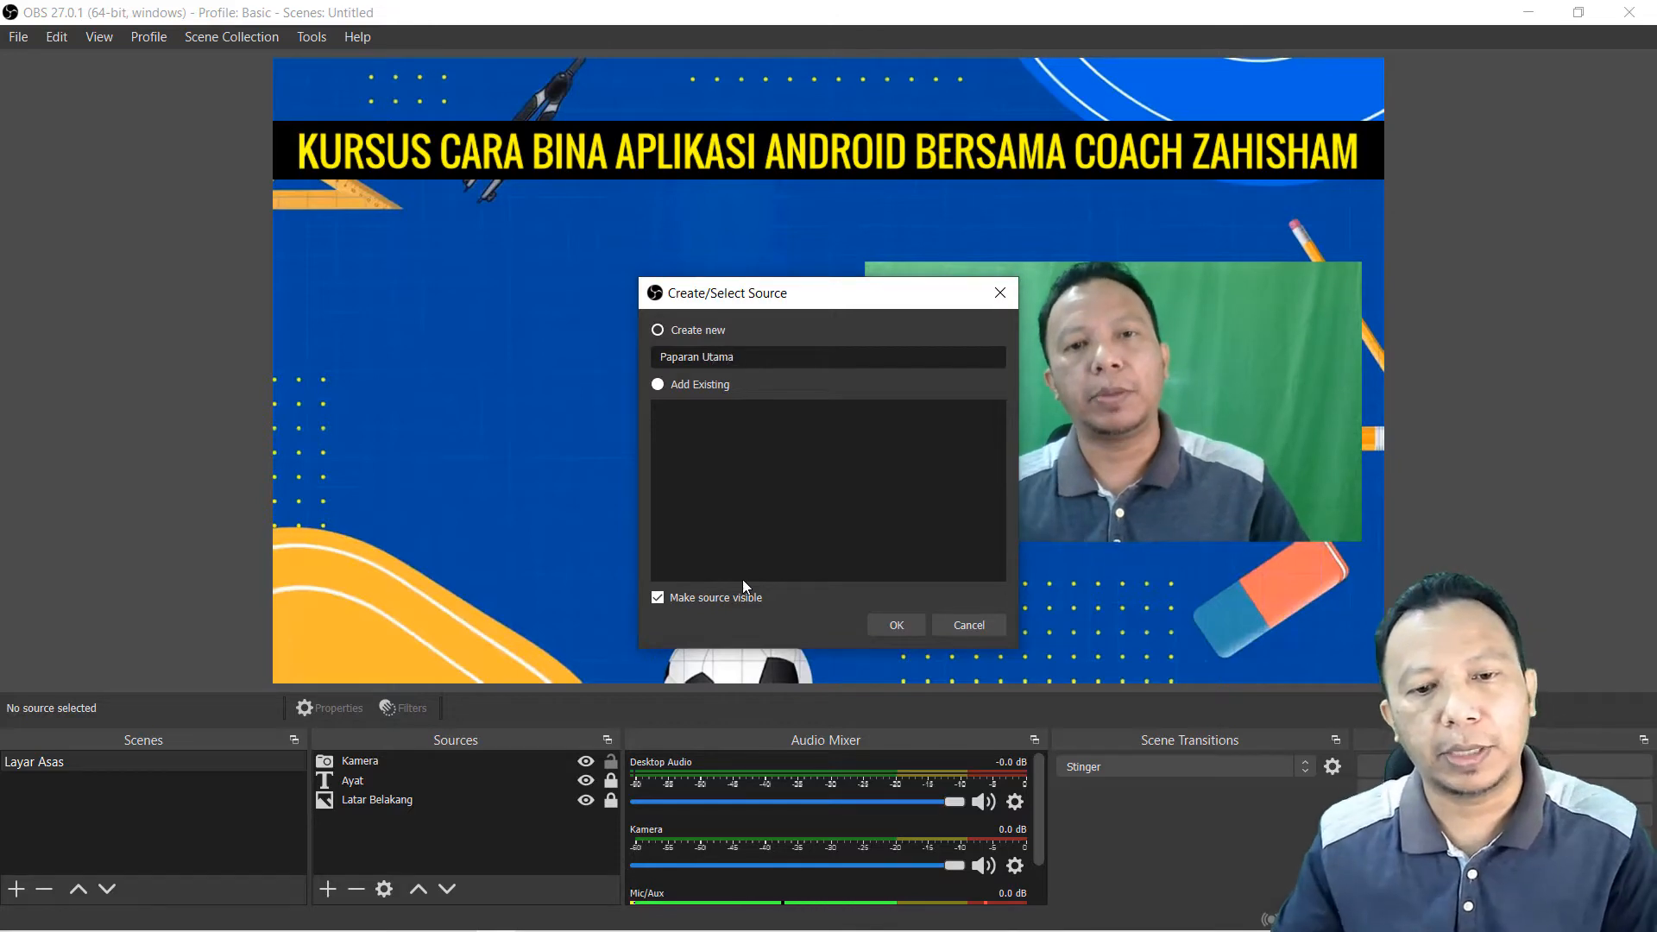
left_click(897, 625)
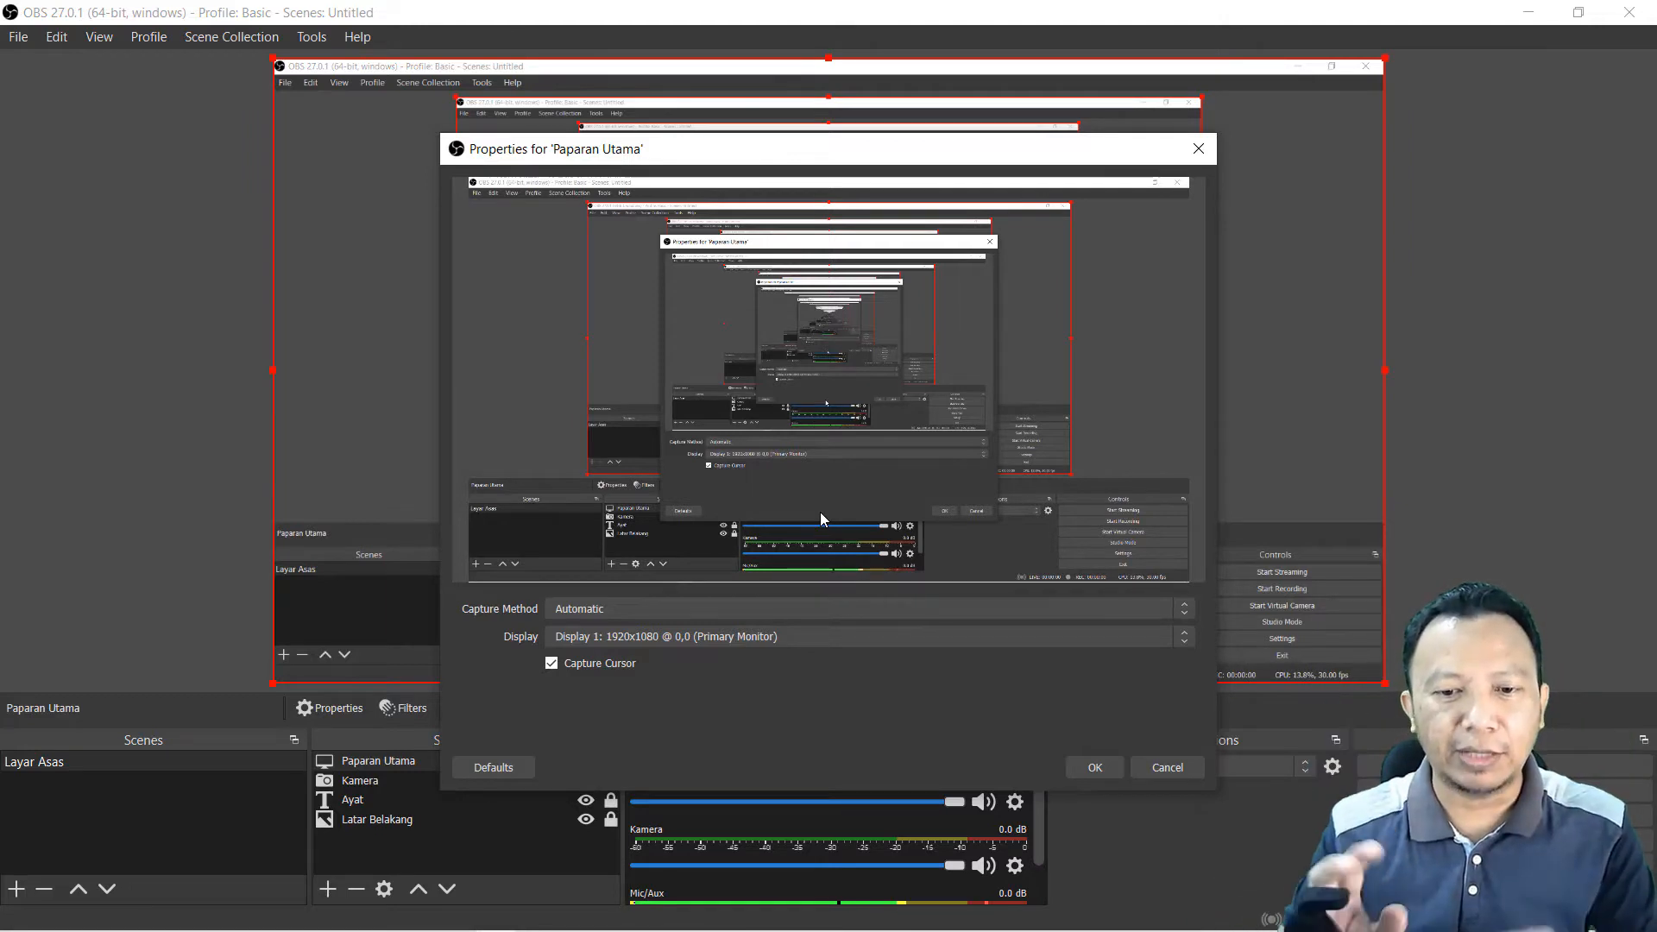
left_click(1098, 773)
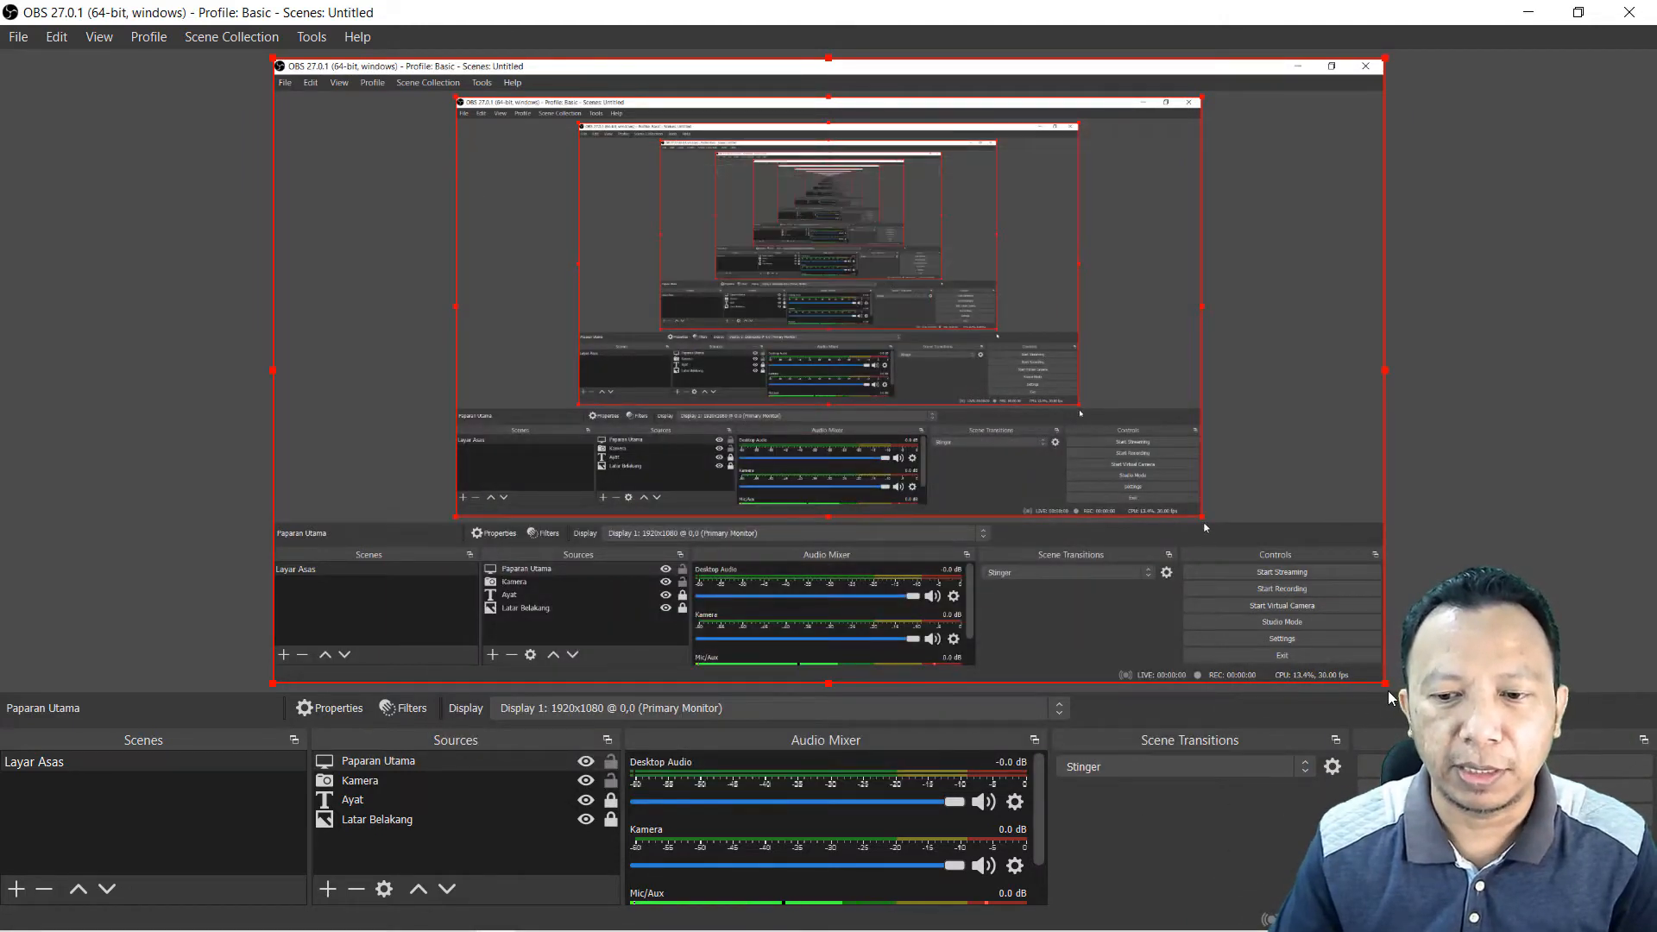
Step: Shrink the Paparan Utama screen capture to about half the canvas width and place it beside the camera picture below the title
left_click_drag(1385, 685, 863, 409)
left_click_drag(738, 238, 760, 380)
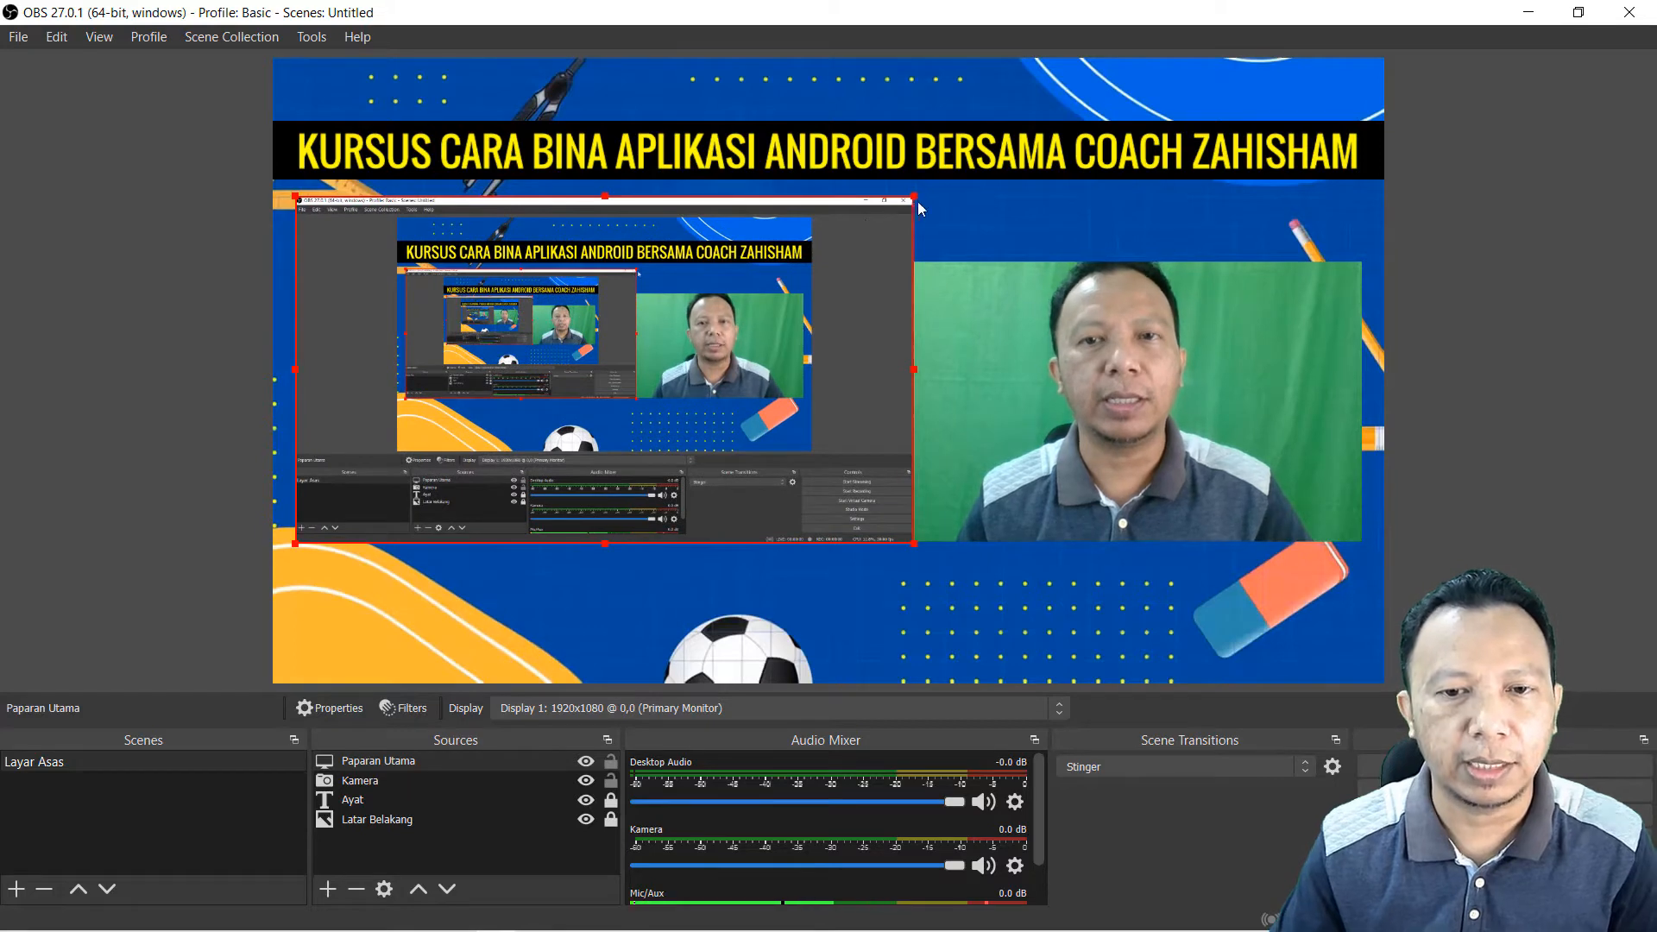
left_click_drag(904, 197, 863, 225)
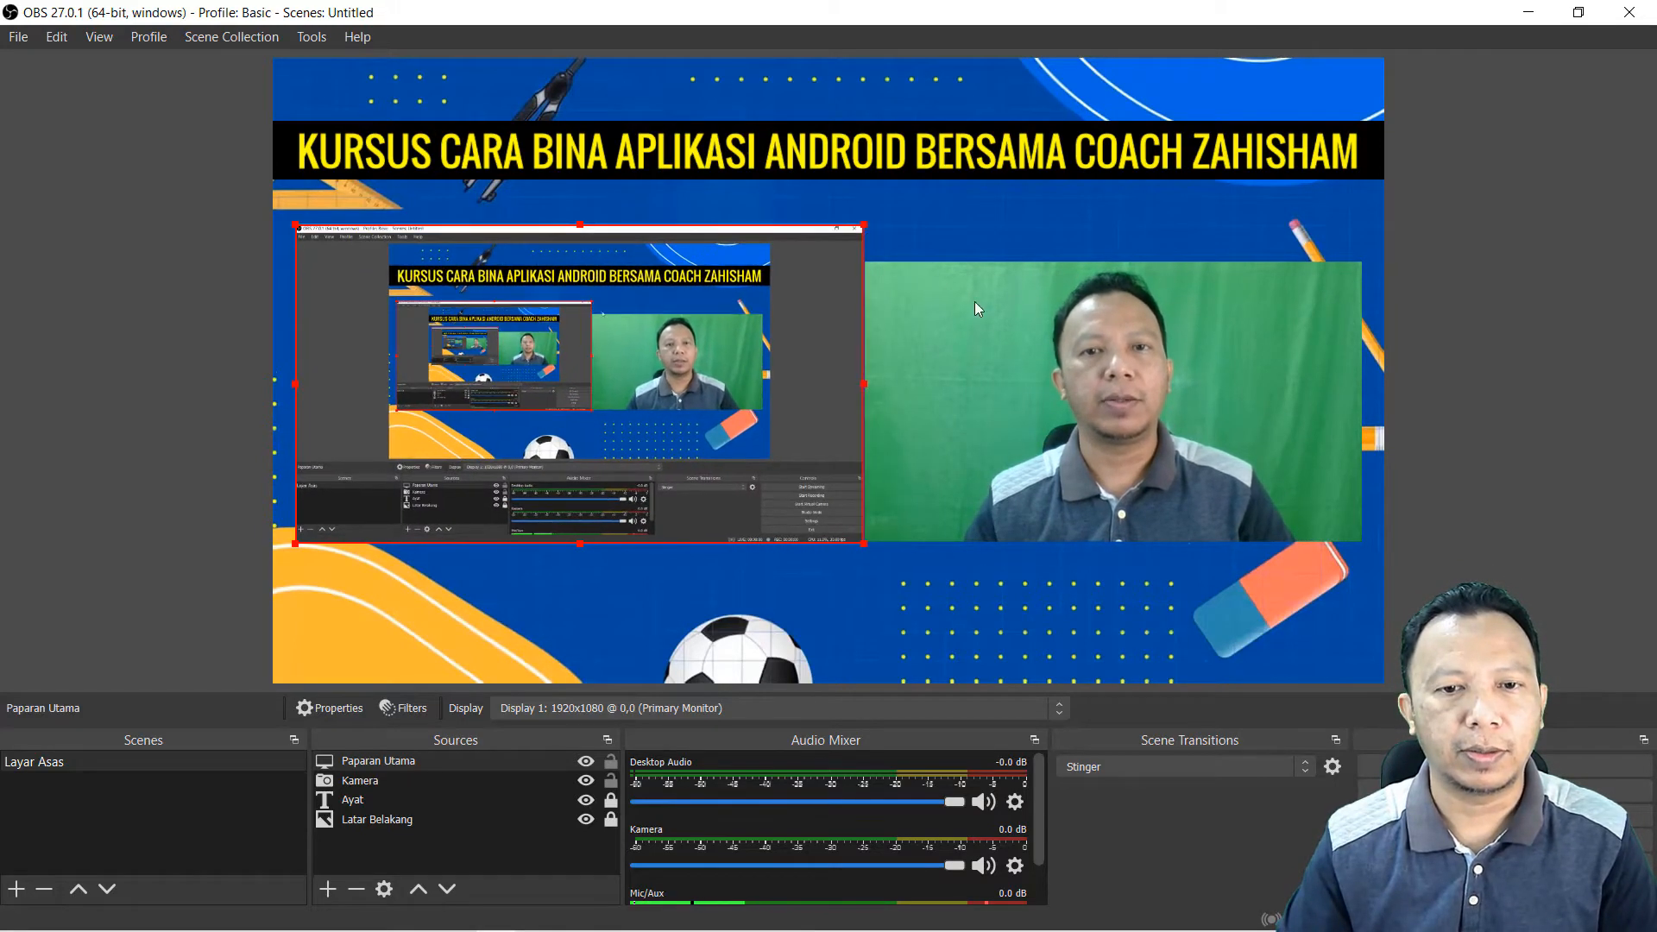
Step: Resize and align the screen capture and camera picture to nearly equal size side by side, with the camera at the canvas's right edge
left_click(1059, 300)
left_click_drag(1059, 300, 1050, 289)
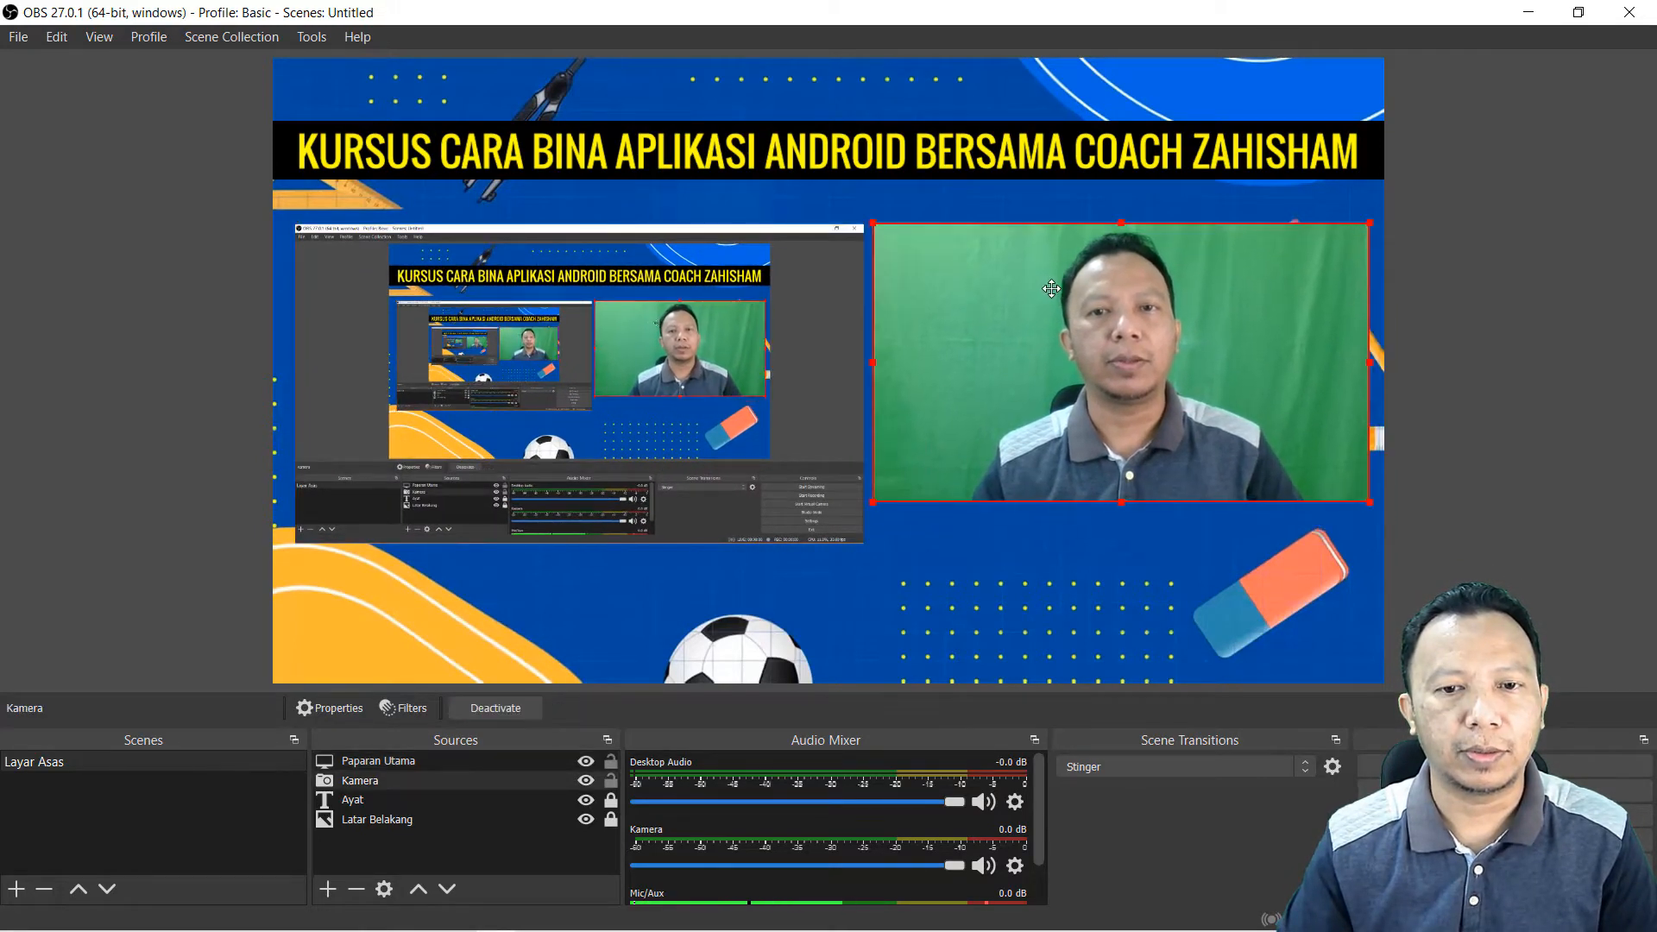
left_click(666, 494)
left_click_drag(864, 542, 831, 527)
left_click(995, 450)
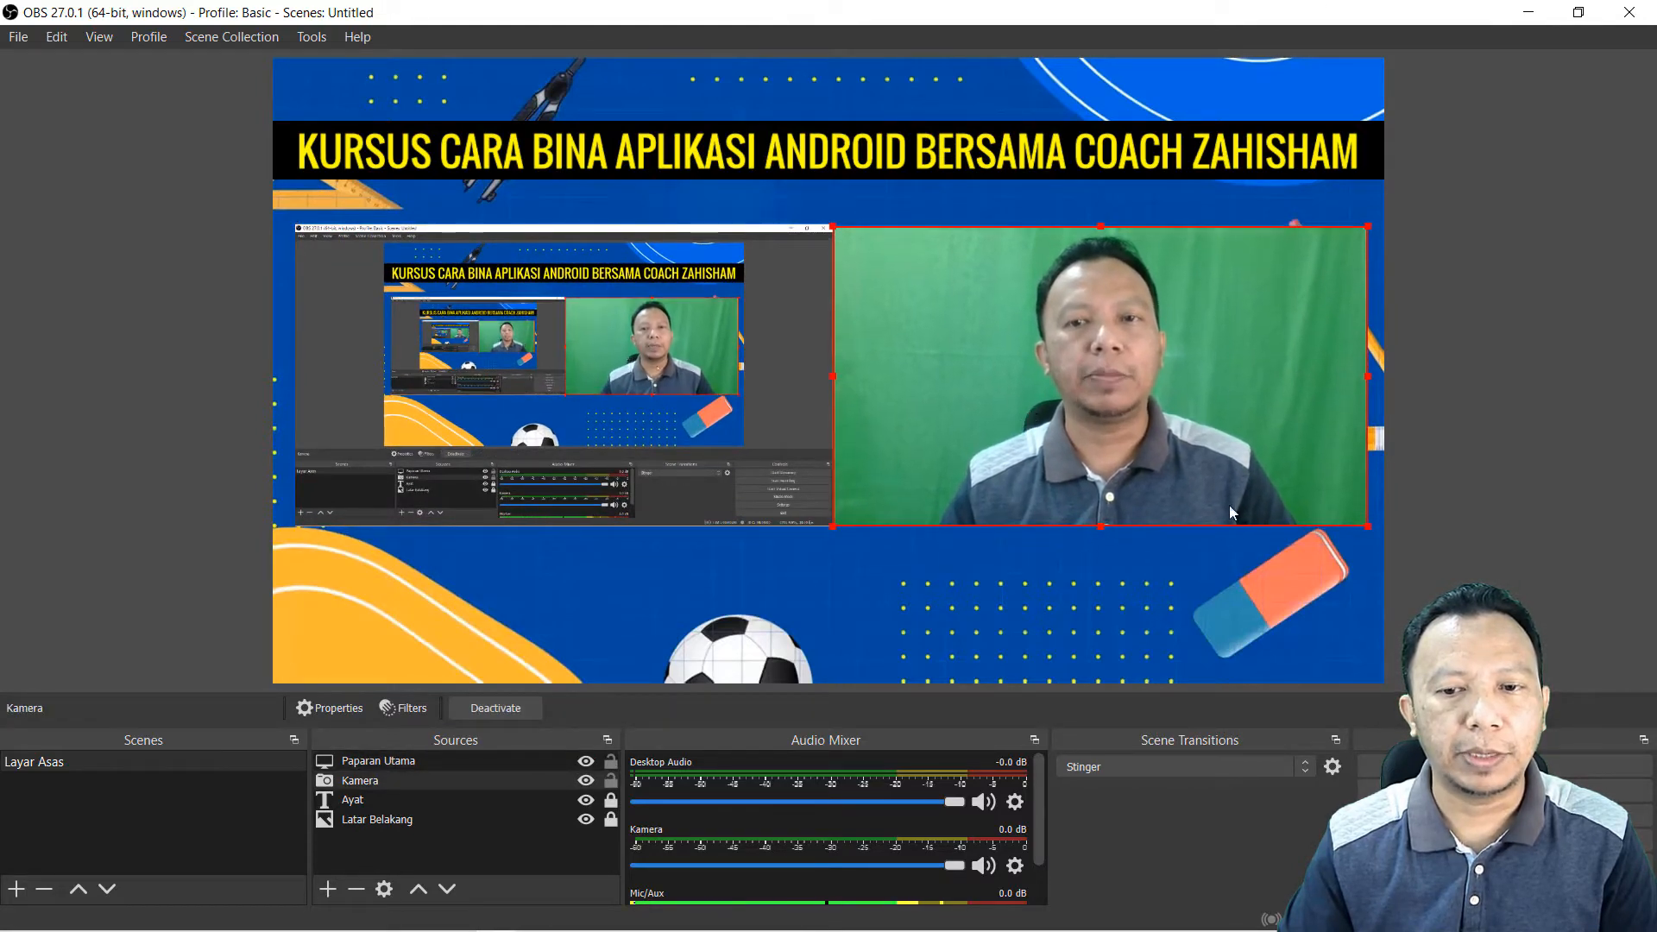
left_click_drag(1243, 402, 1250, 401)
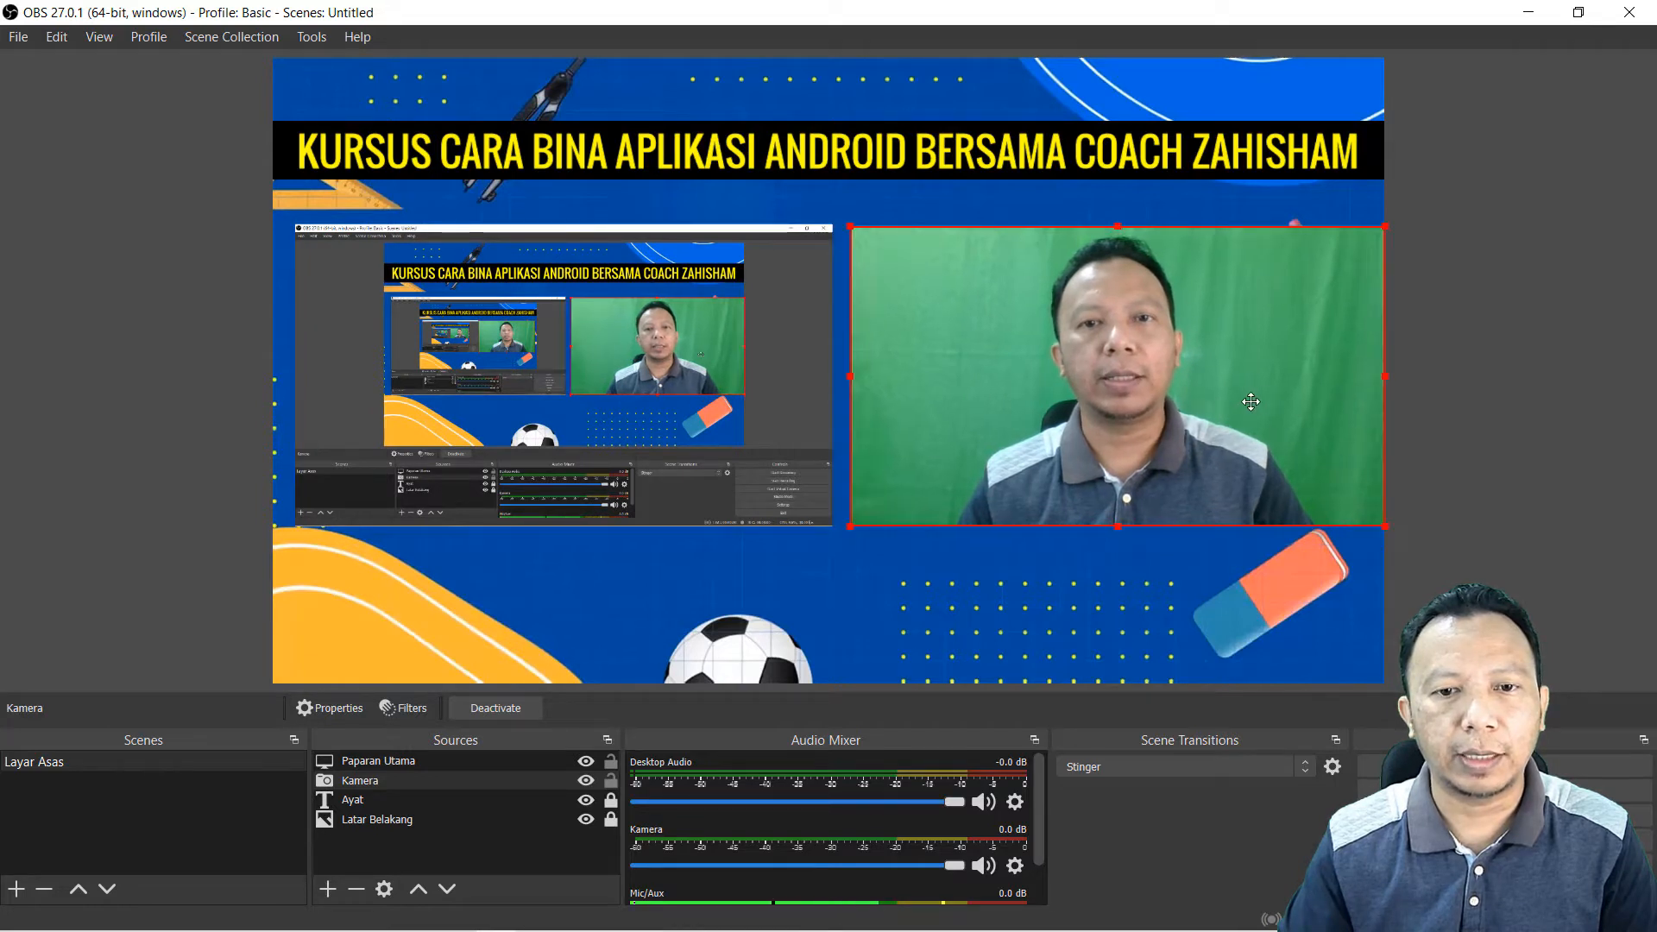
left_click(1605, 529)
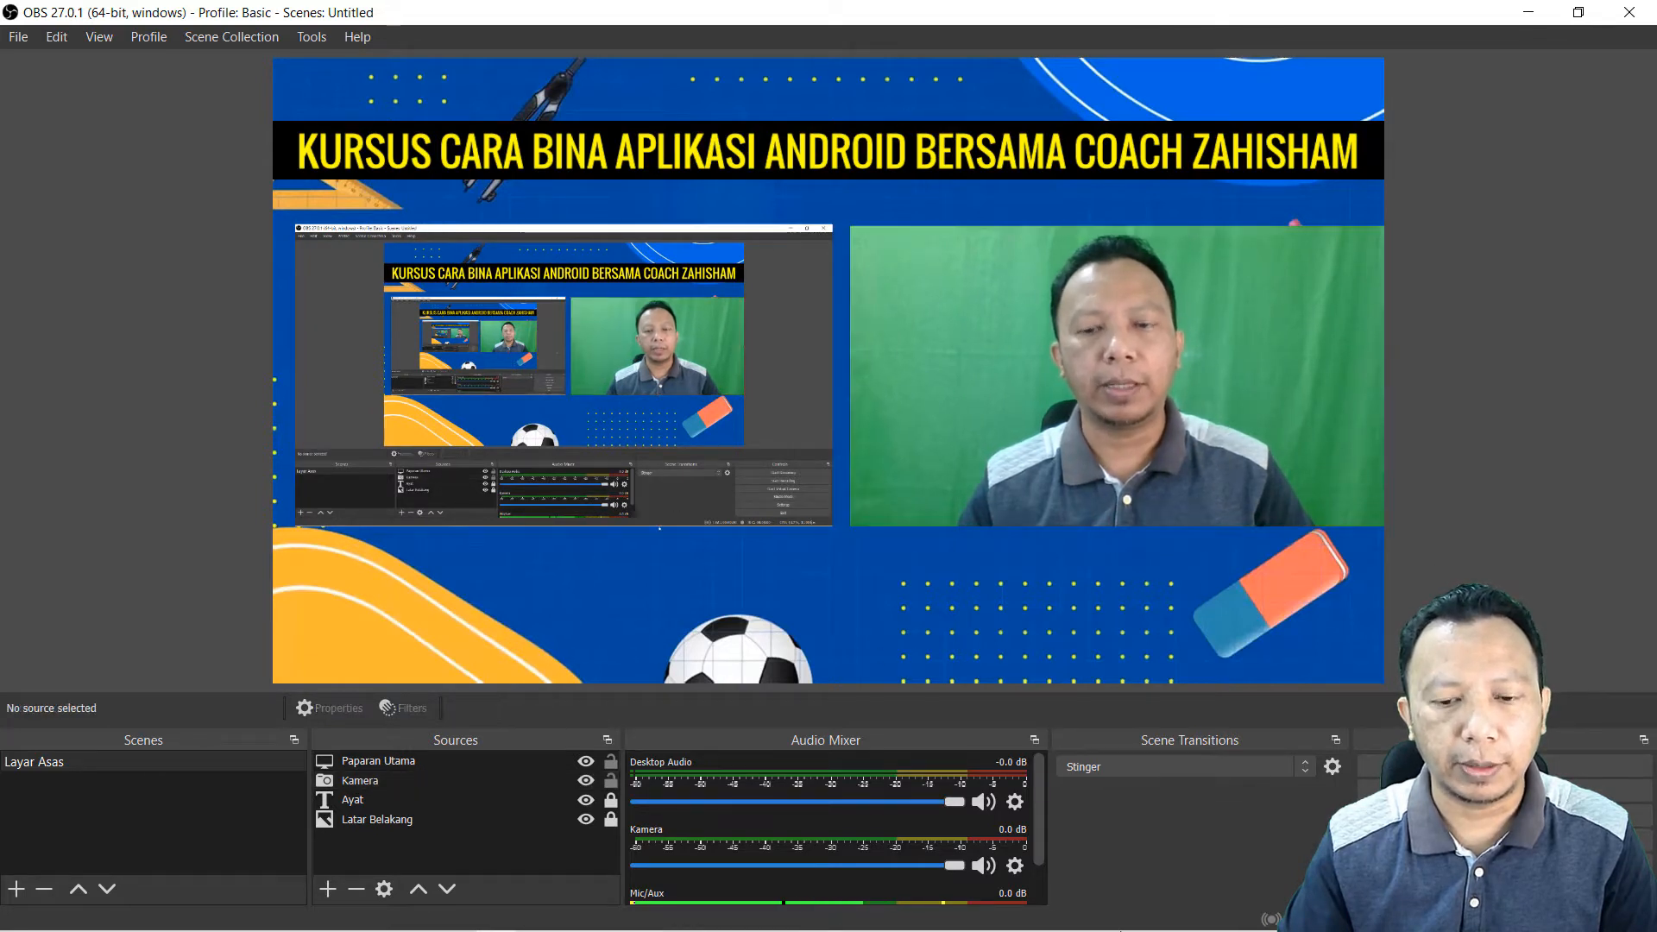
mouse_move(1189, 929)
left_click(1317, 918)
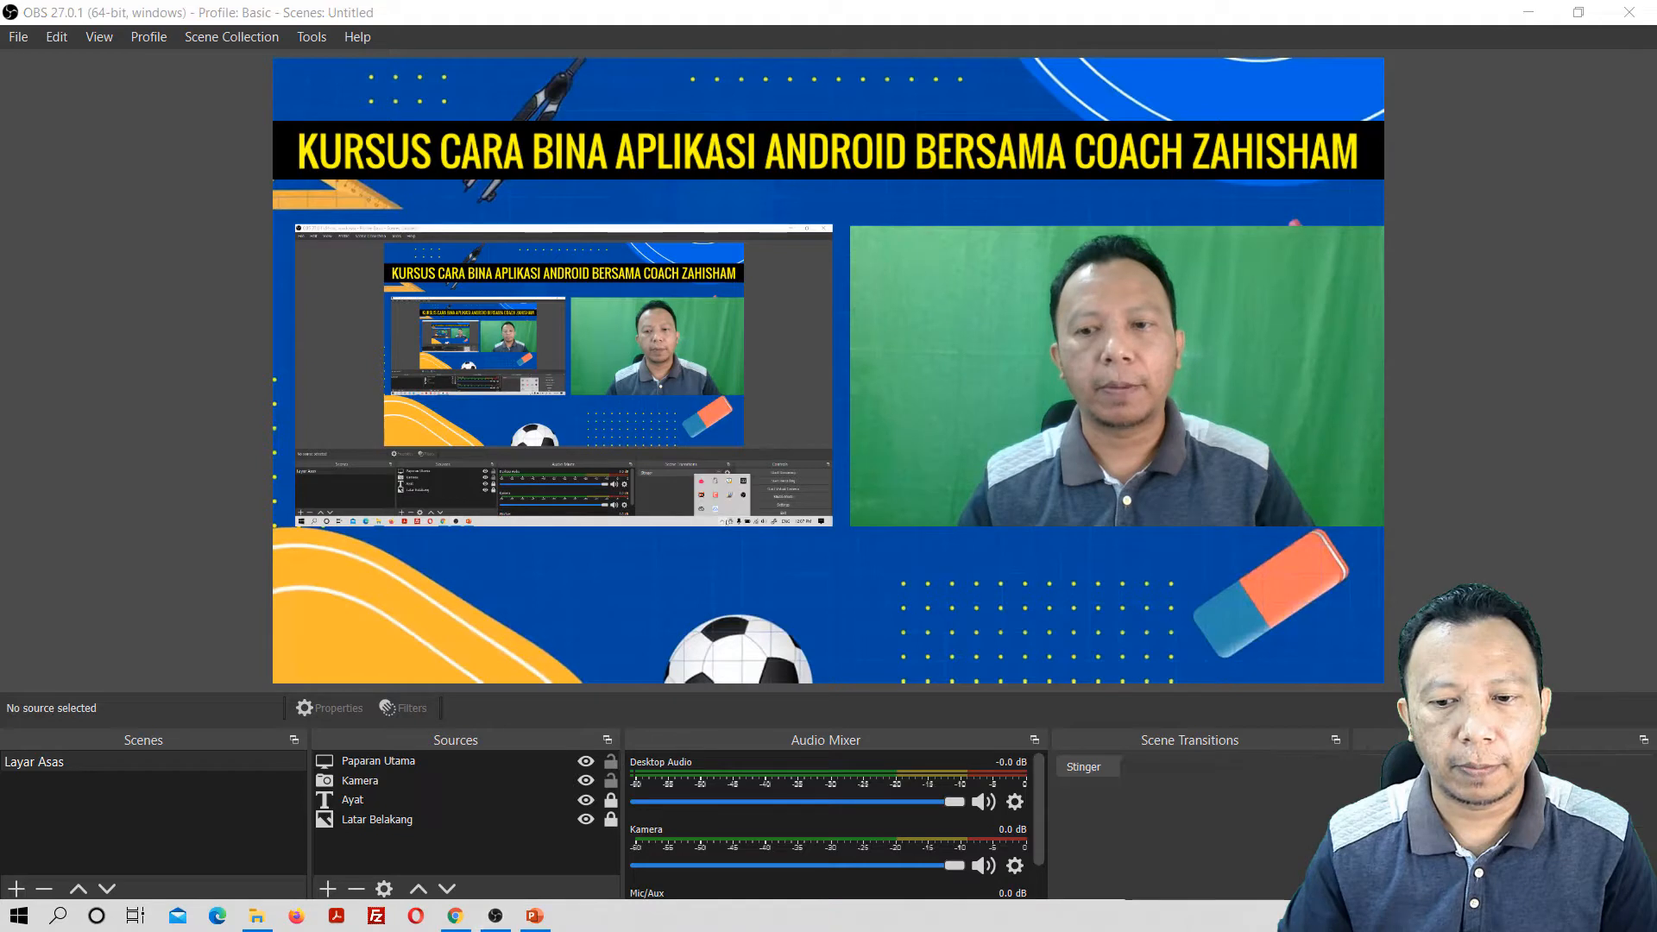
left_click(1296, 834)
left_click(1567, 873)
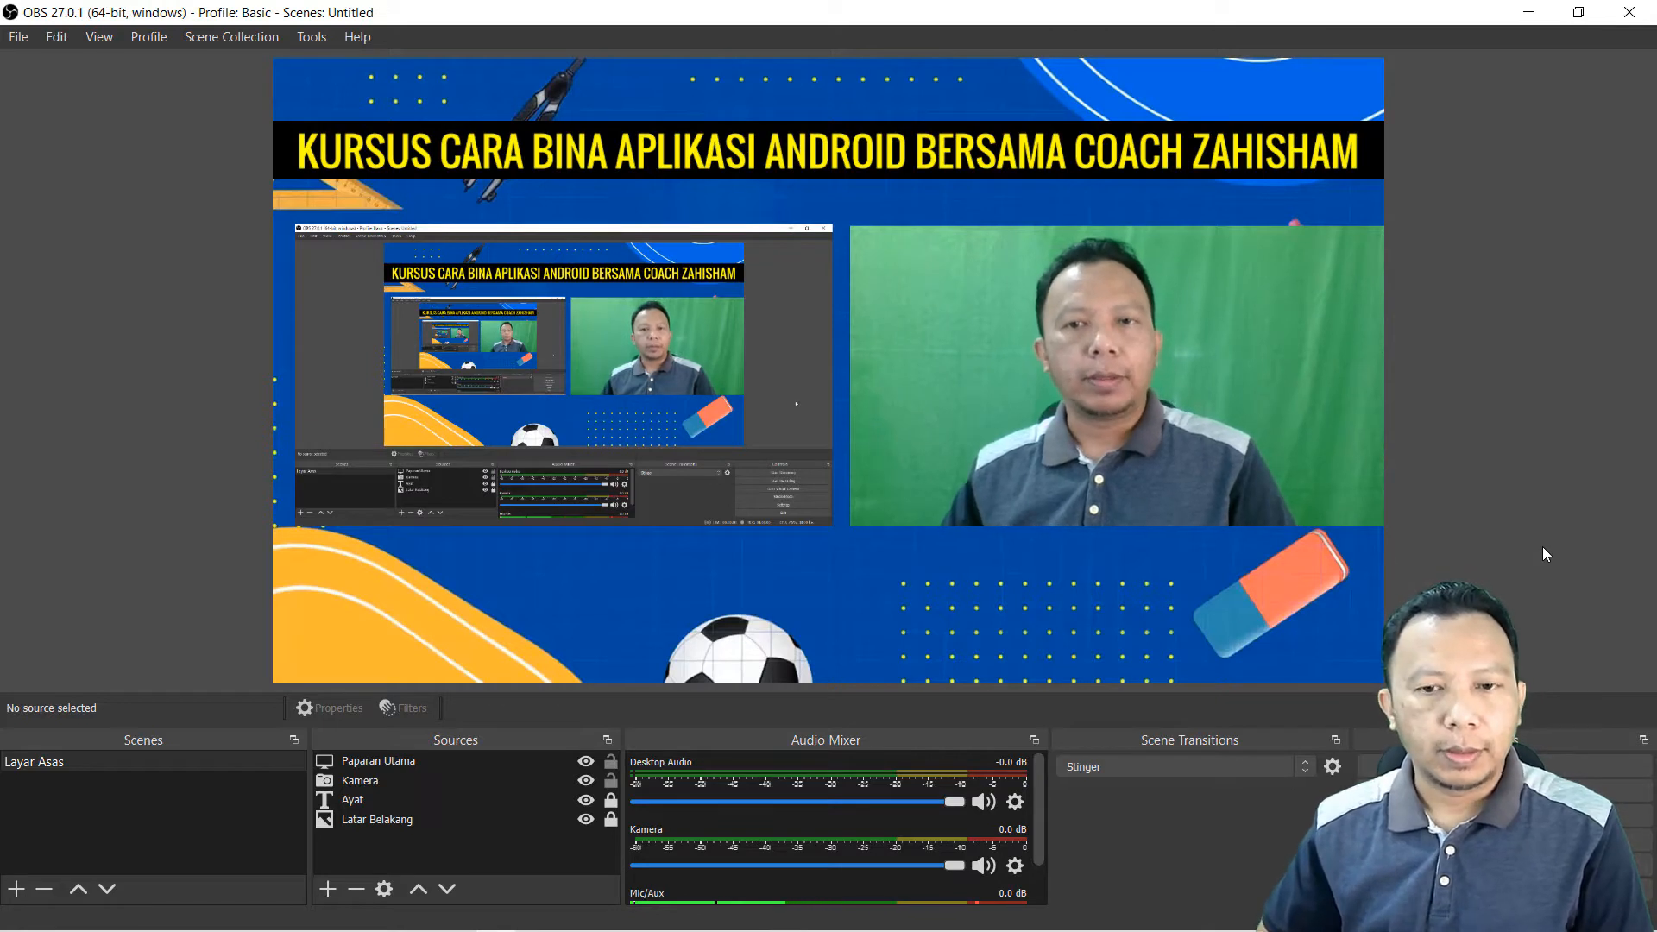
Step: Nudge the camera picture and the screen capture slightly left to leave small margins at the canvas edges and a narrow gap between them
left_click(1212, 414)
left_click_drag(1212, 414, 1189, 410)
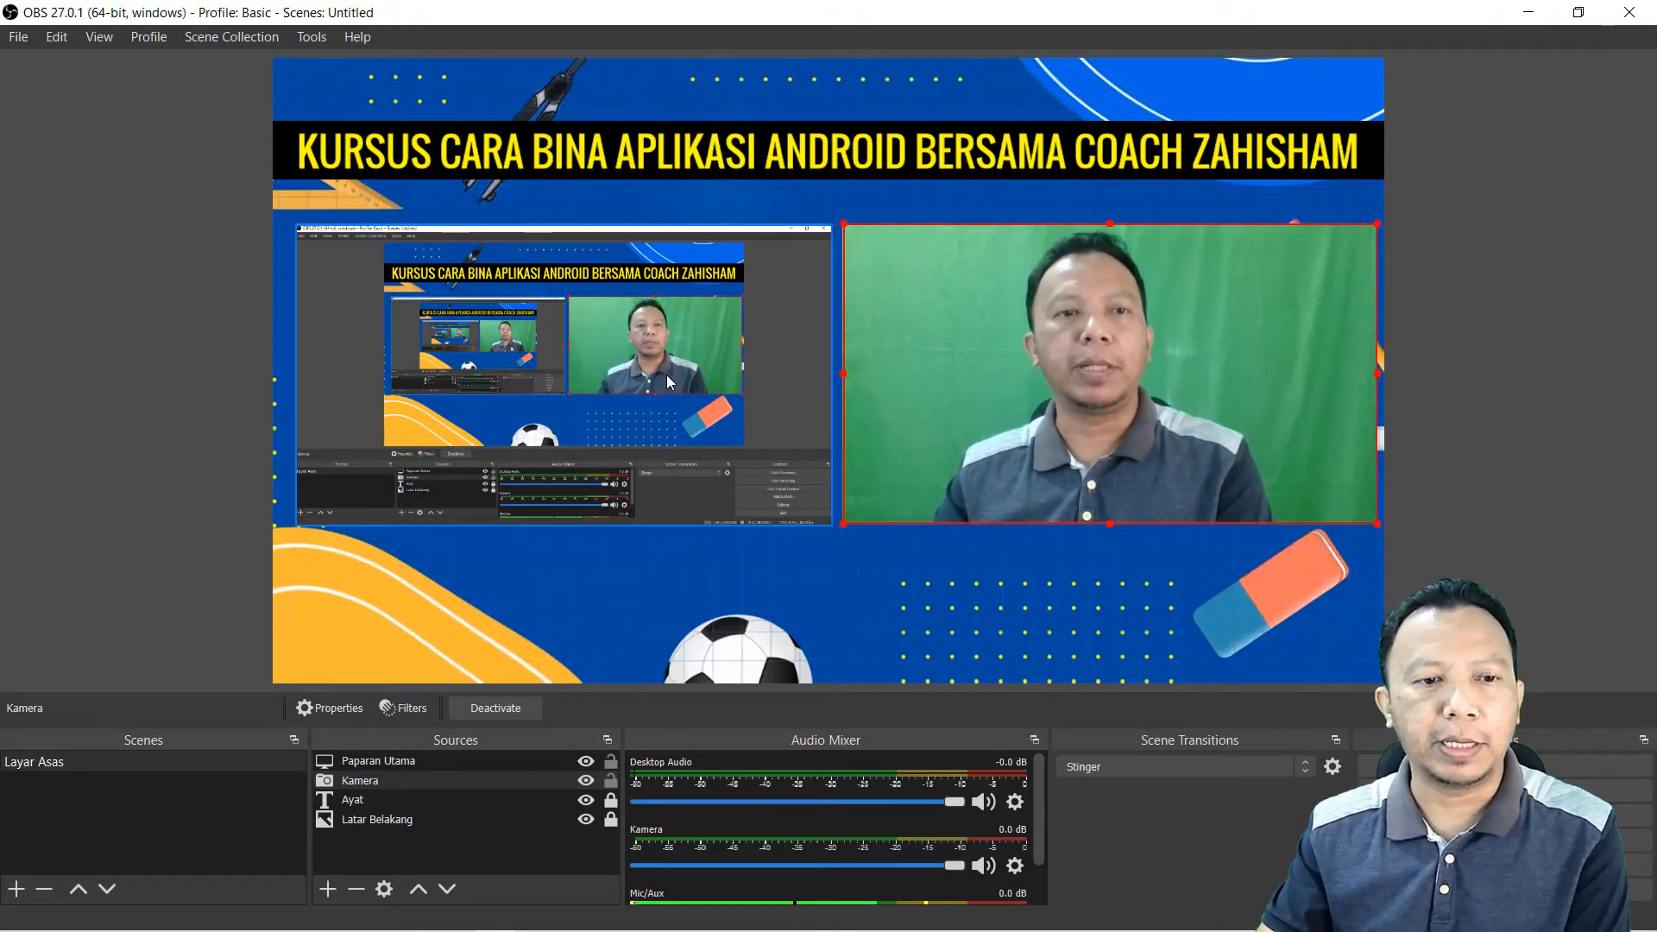
left_click(779, 365)
left_click(992, 366)
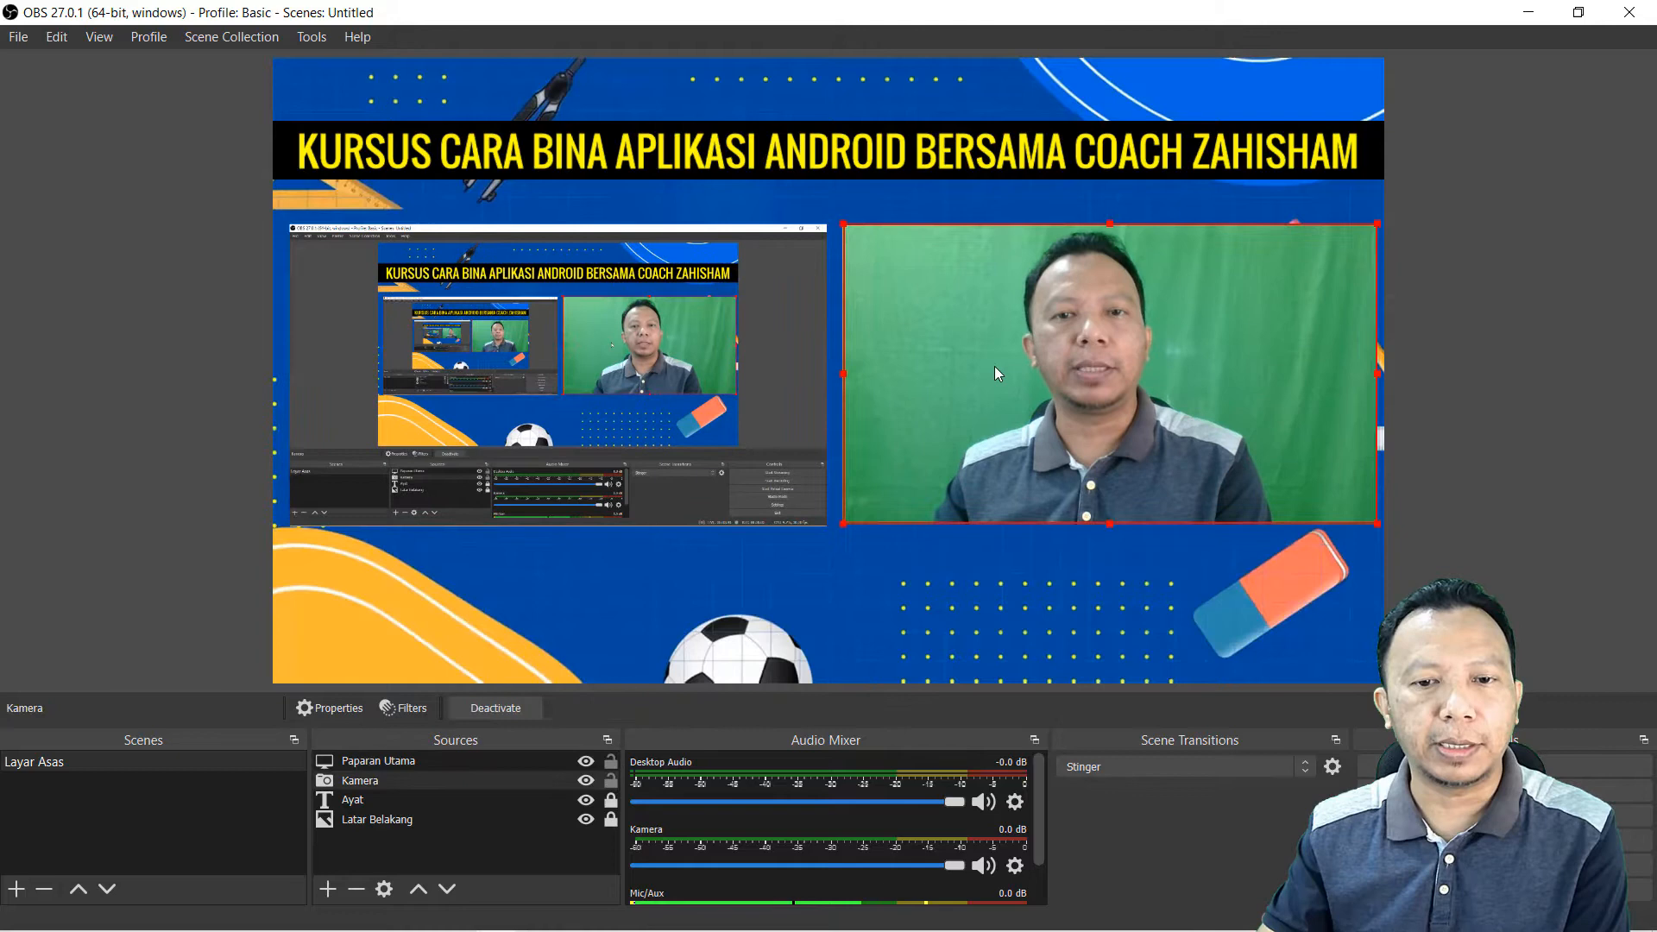
left_click(1464, 384)
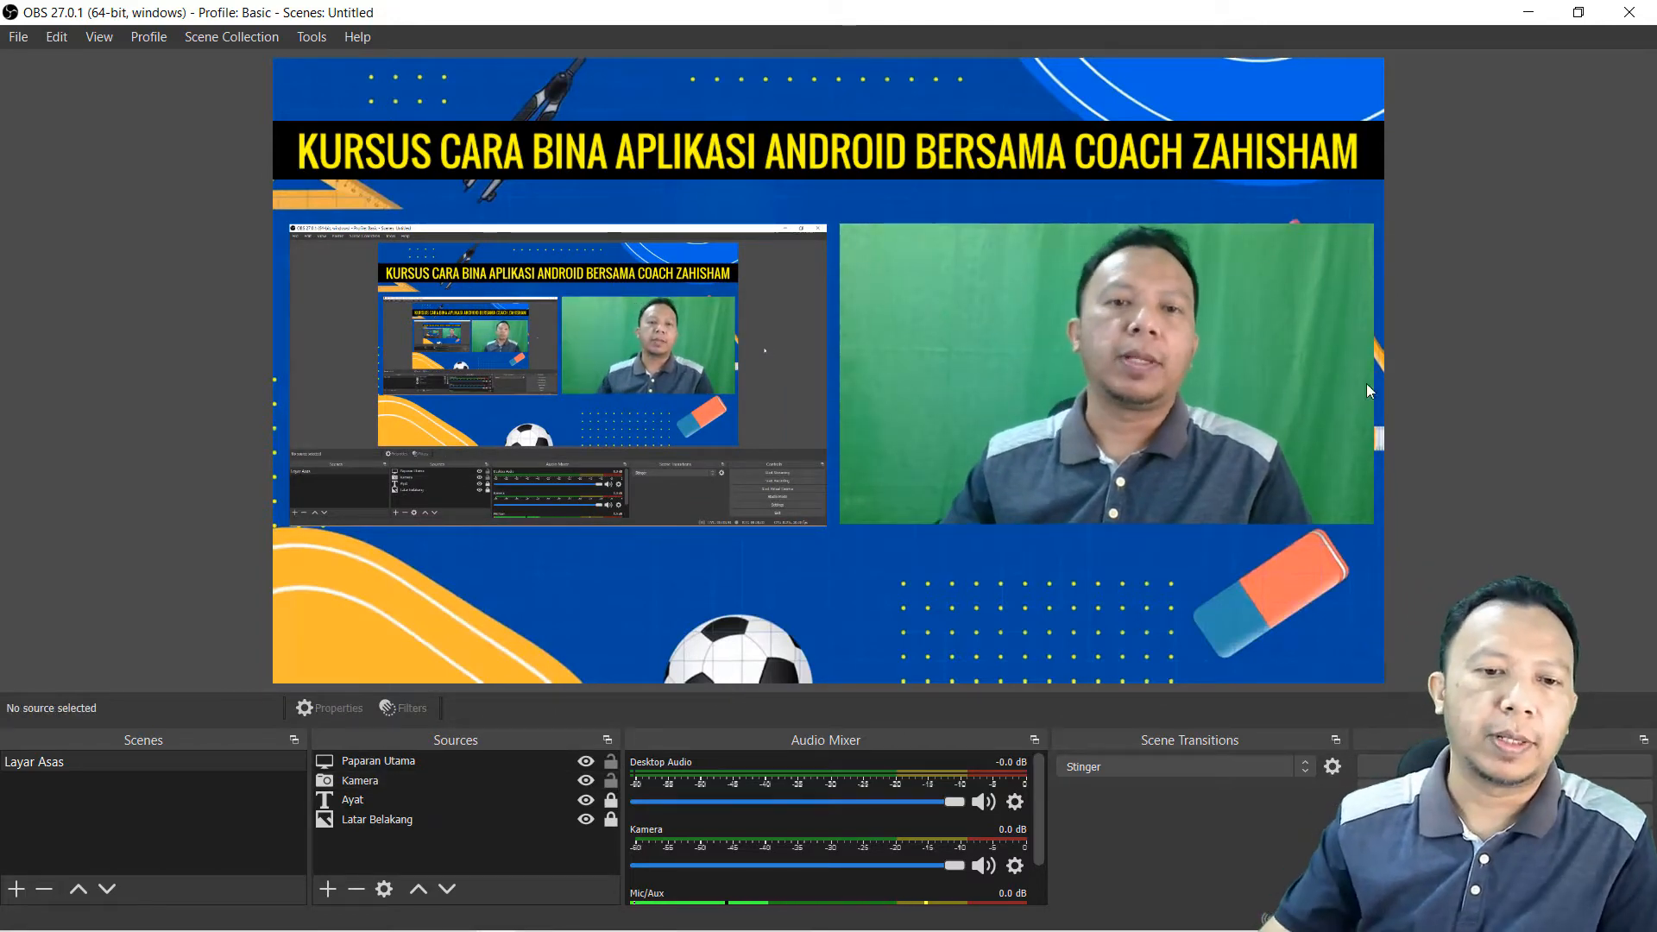
left_click(471, 335)
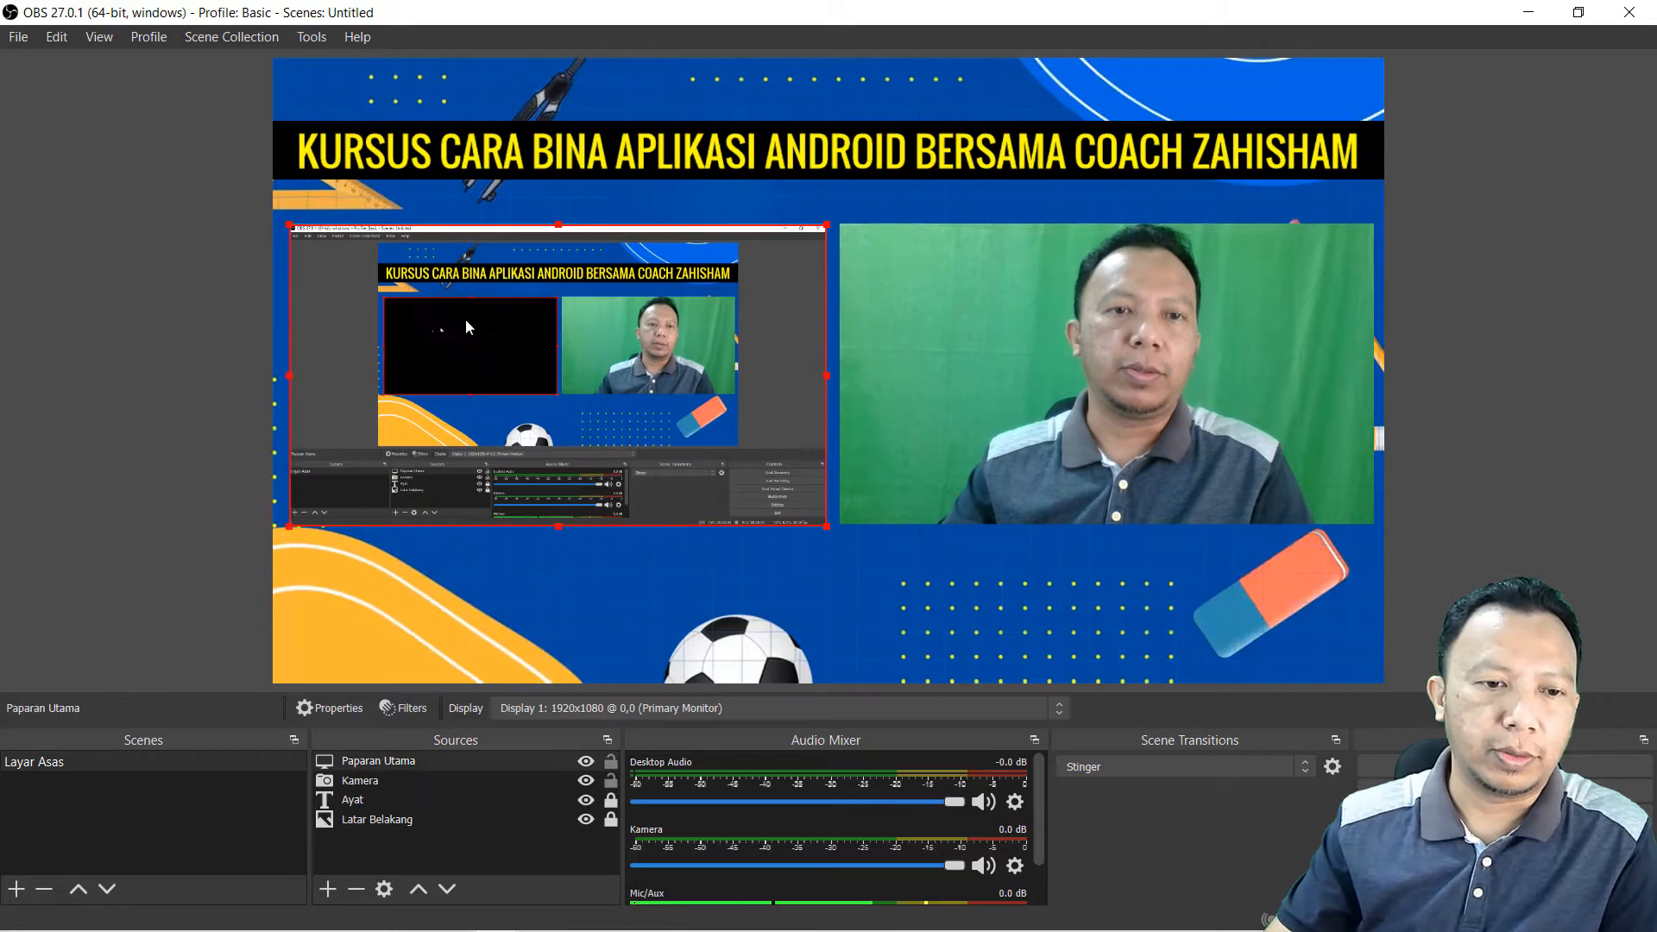
left_click(1261, 376)
left_click(1535, 381)
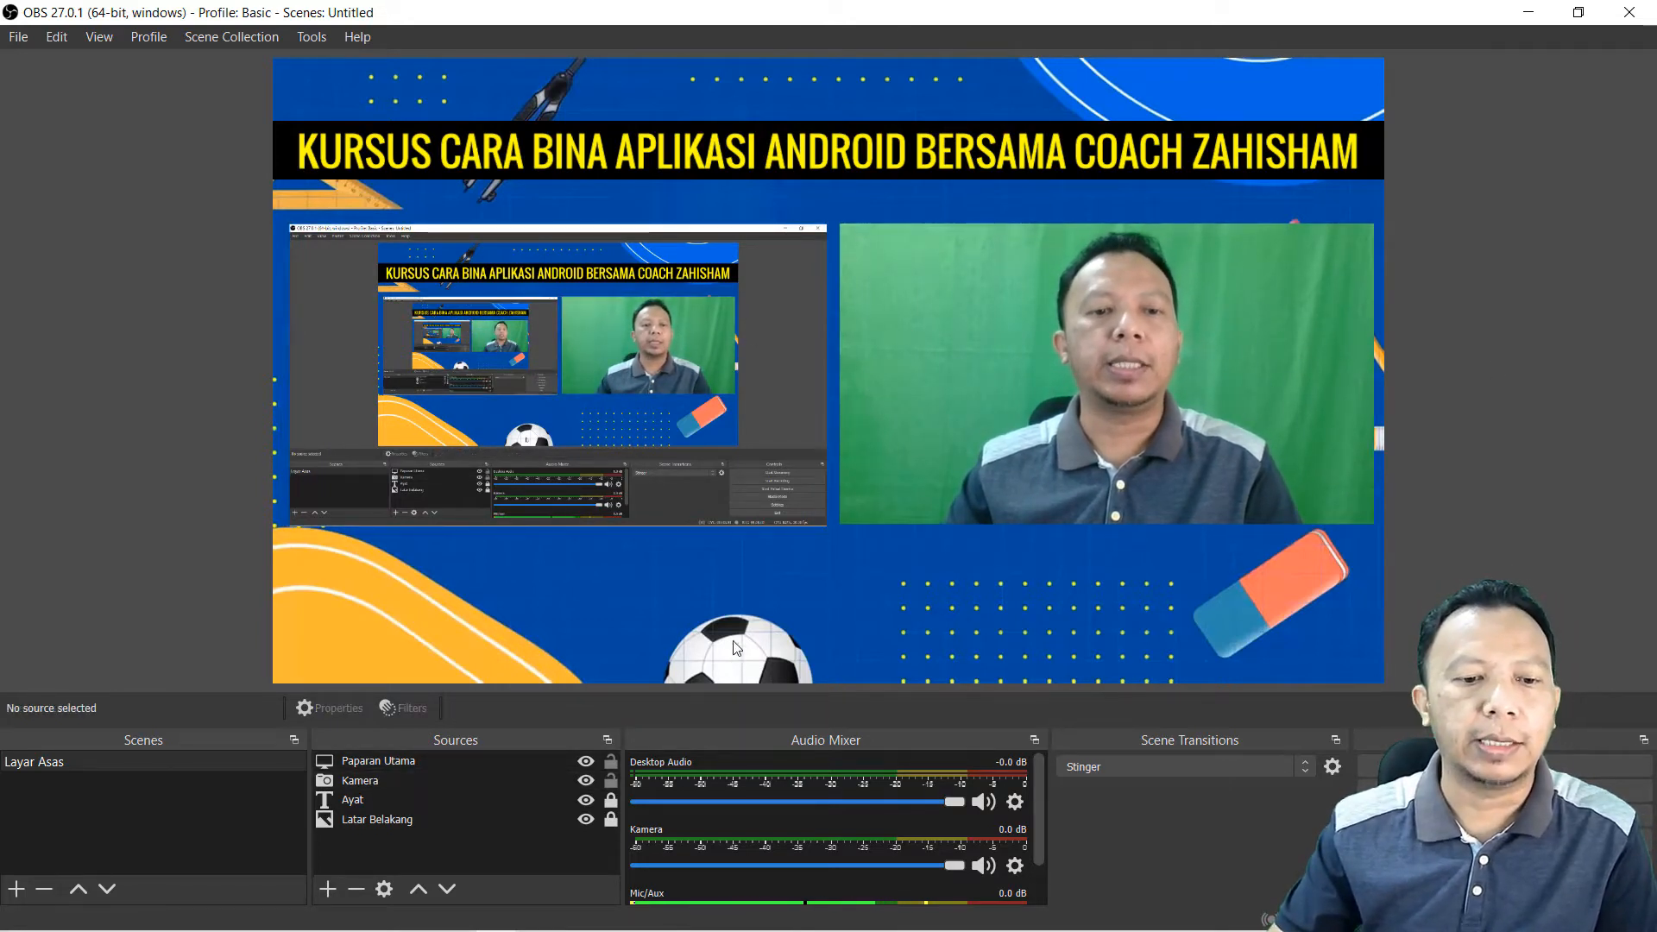
Step: Lock the Kamera source in place and test selecting the screen capture and the camera picture on the canvas
left_click(610, 780)
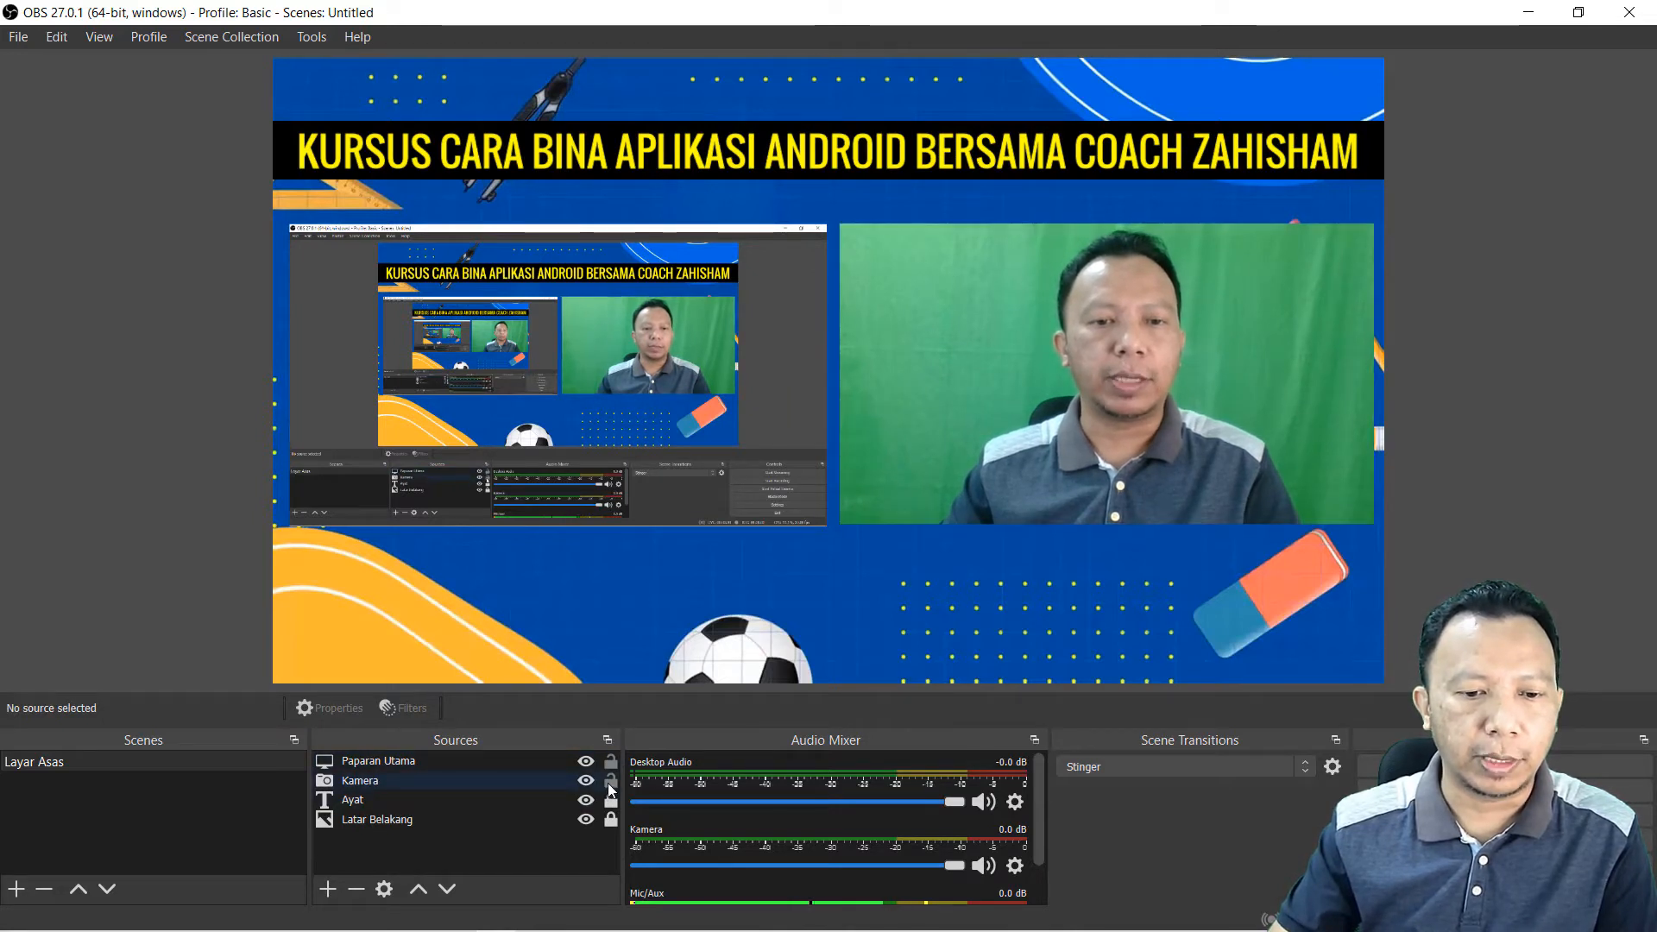
left_click(784, 503)
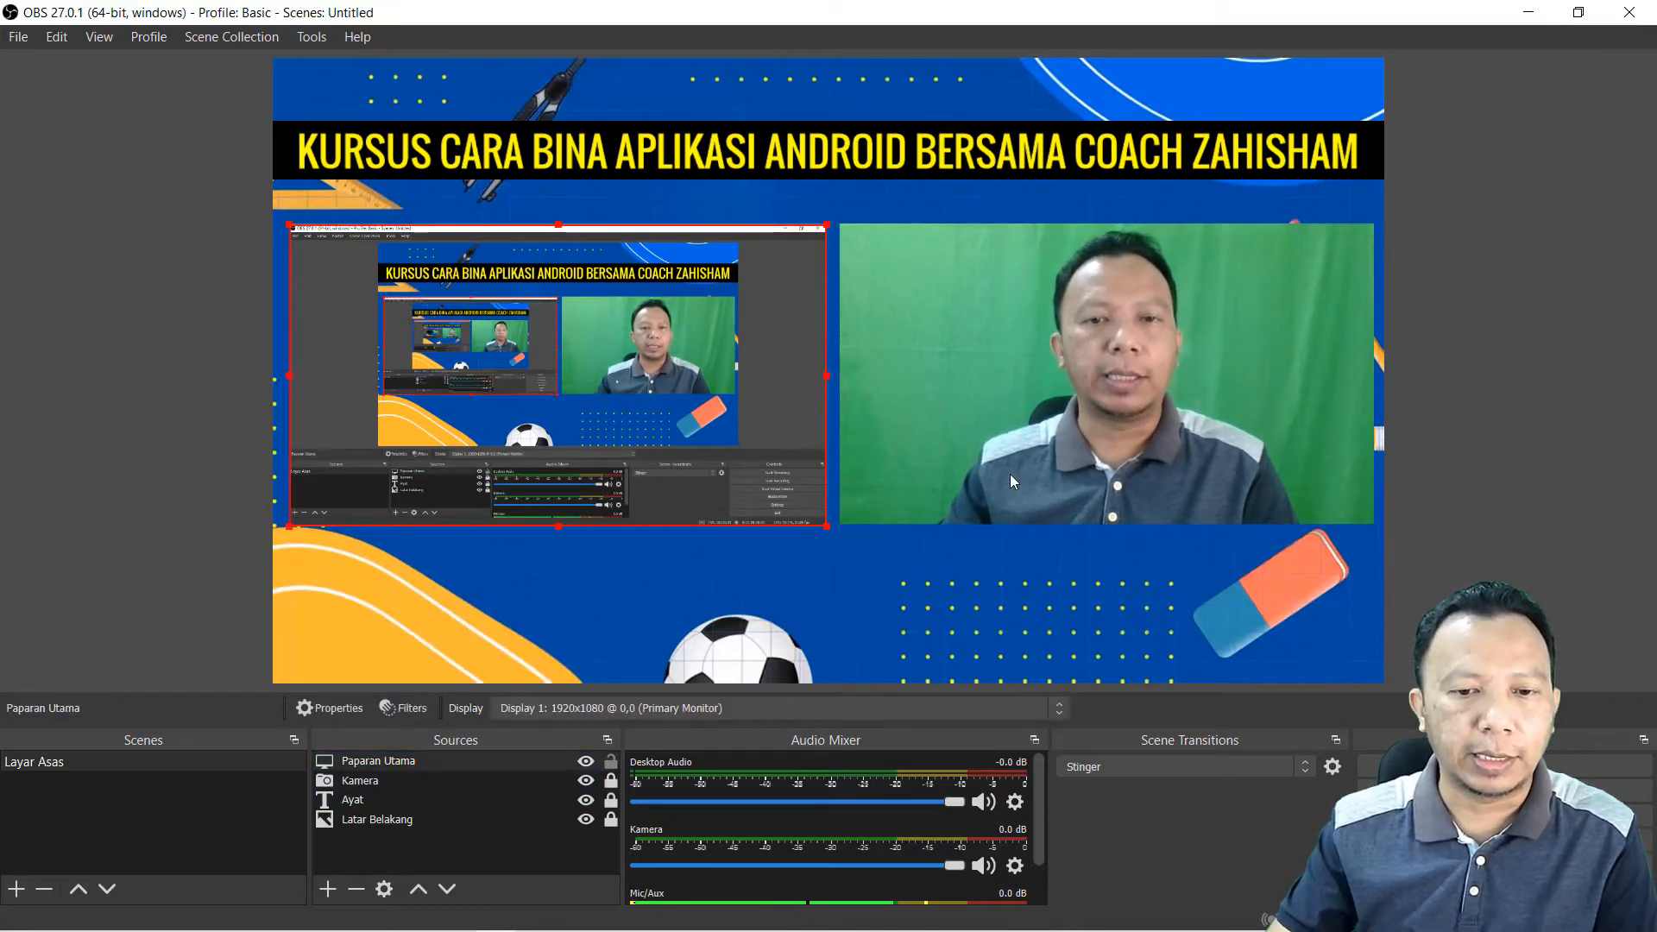
left_click(1006, 466)
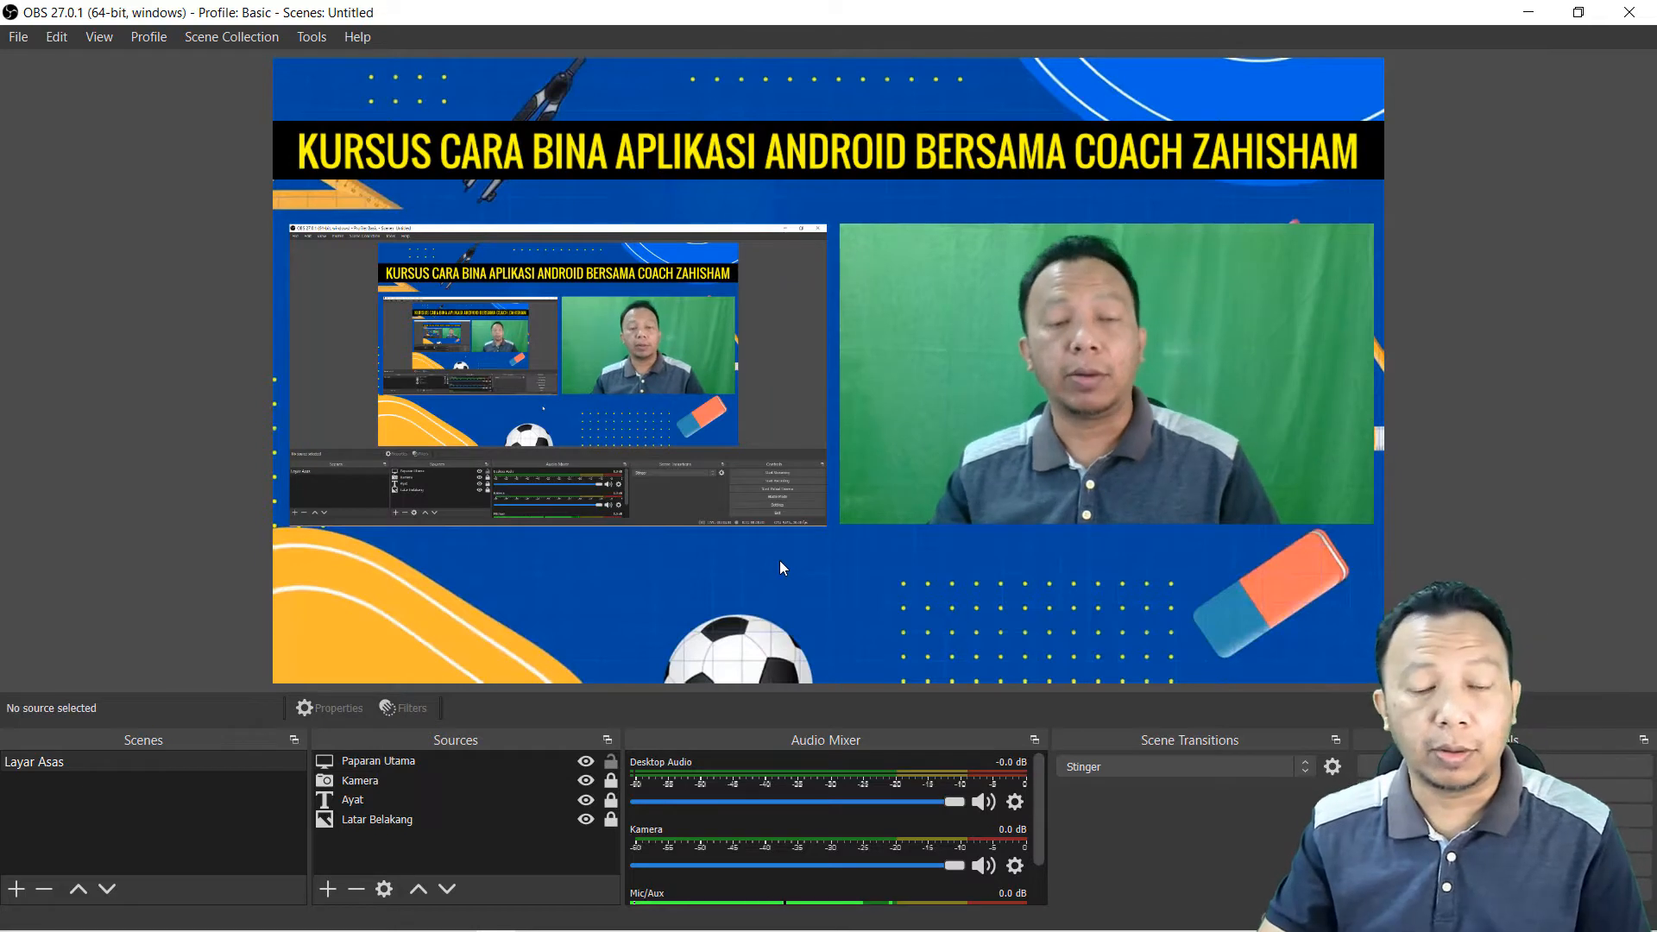
Step: Add a Media Source named Video that plays the local file loop-1.mp4, and move it to the middle of the canvas
left_click(328, 889)
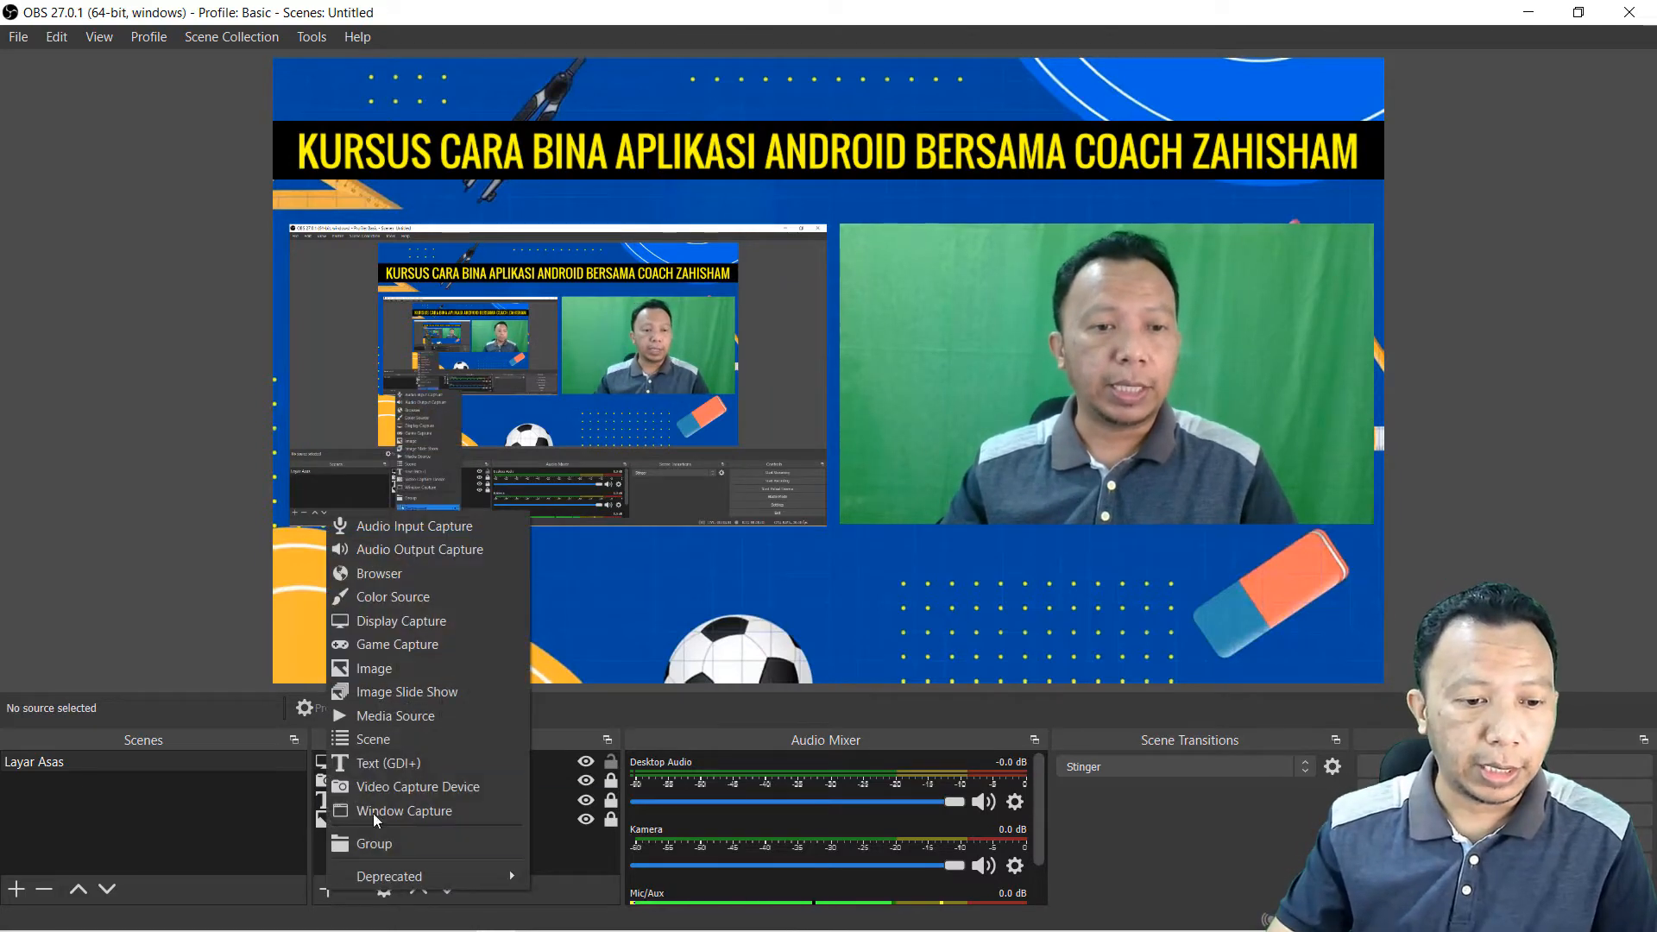
left_click(388, 714)
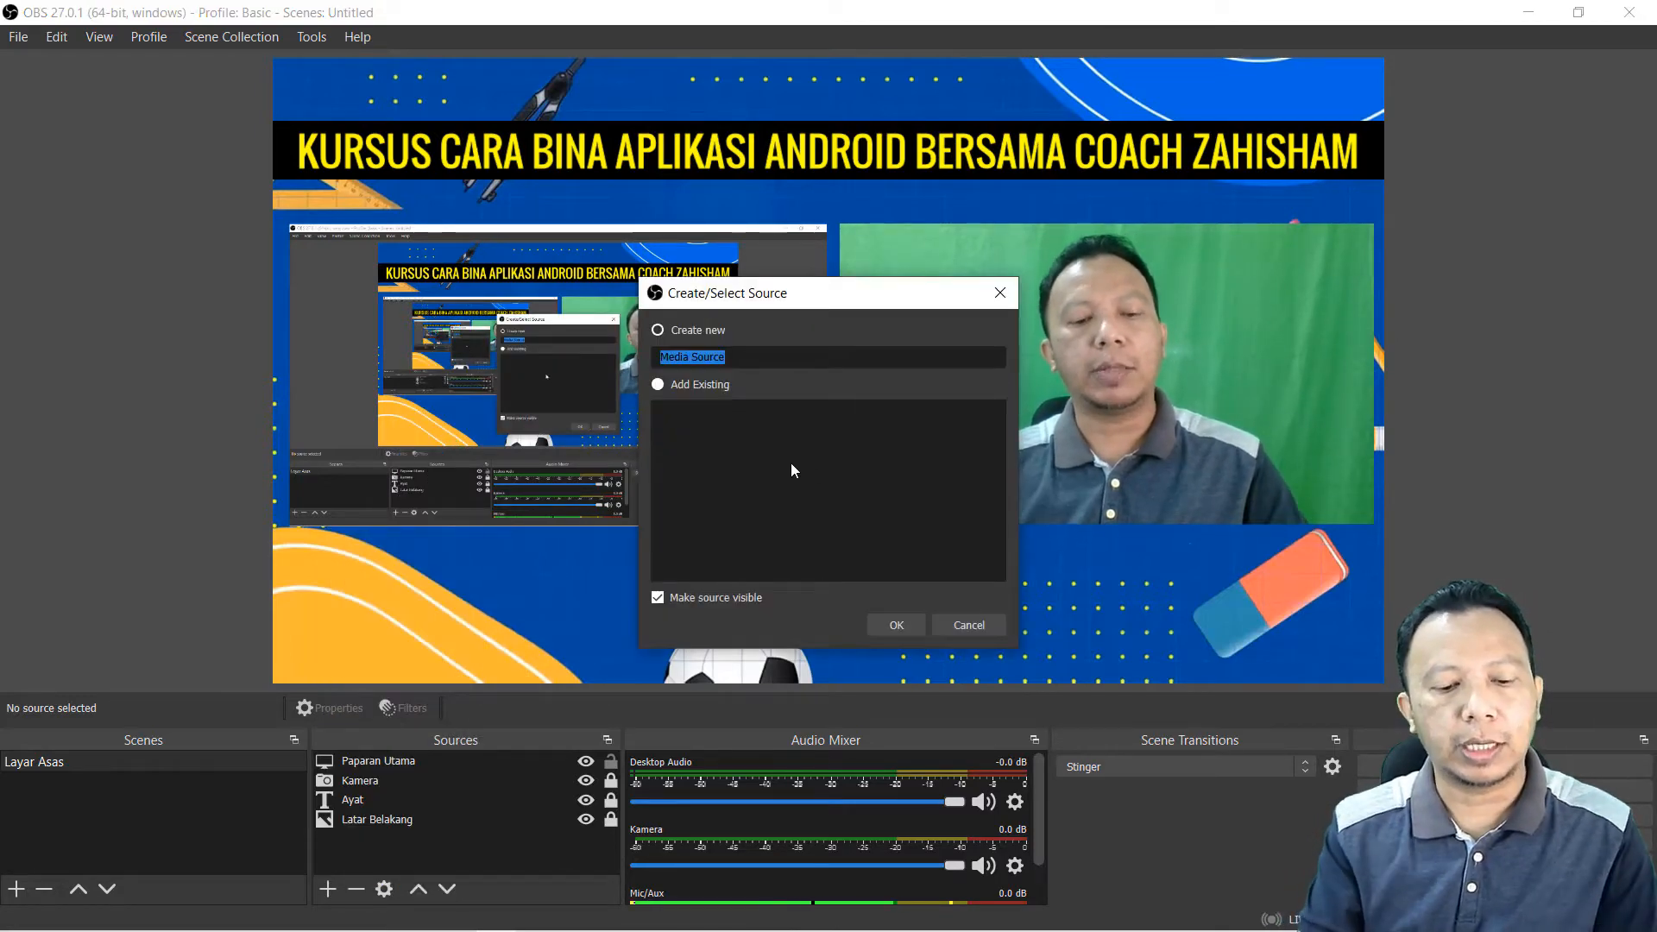
type("Vd")
key("BackSpace")
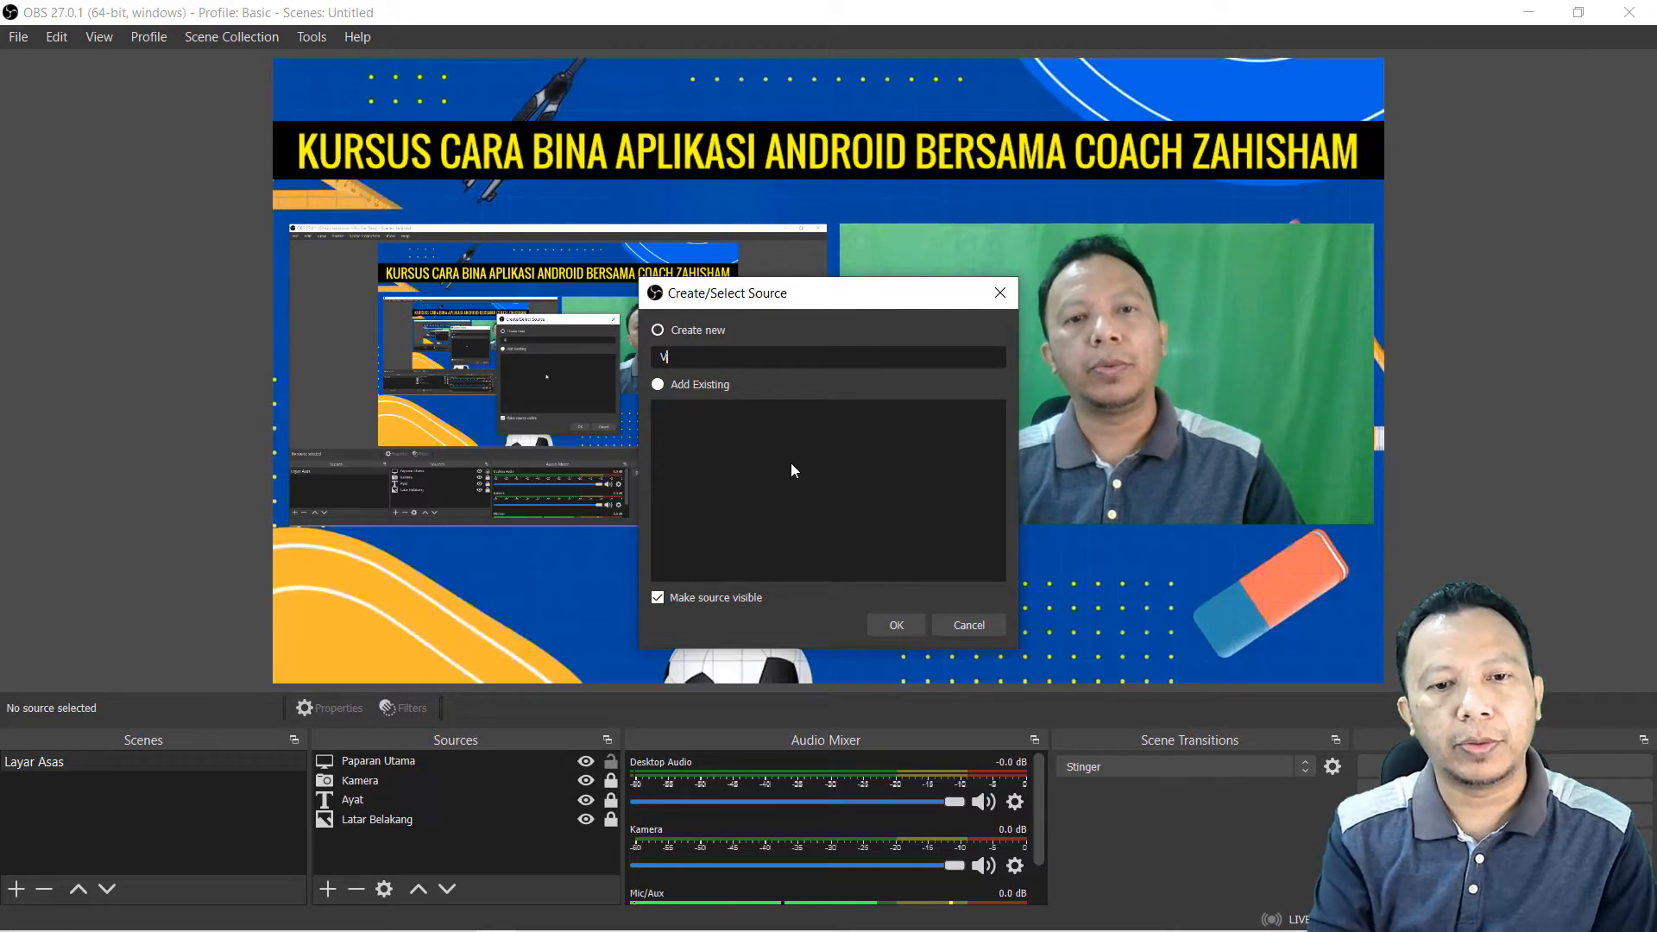
type("ideo")
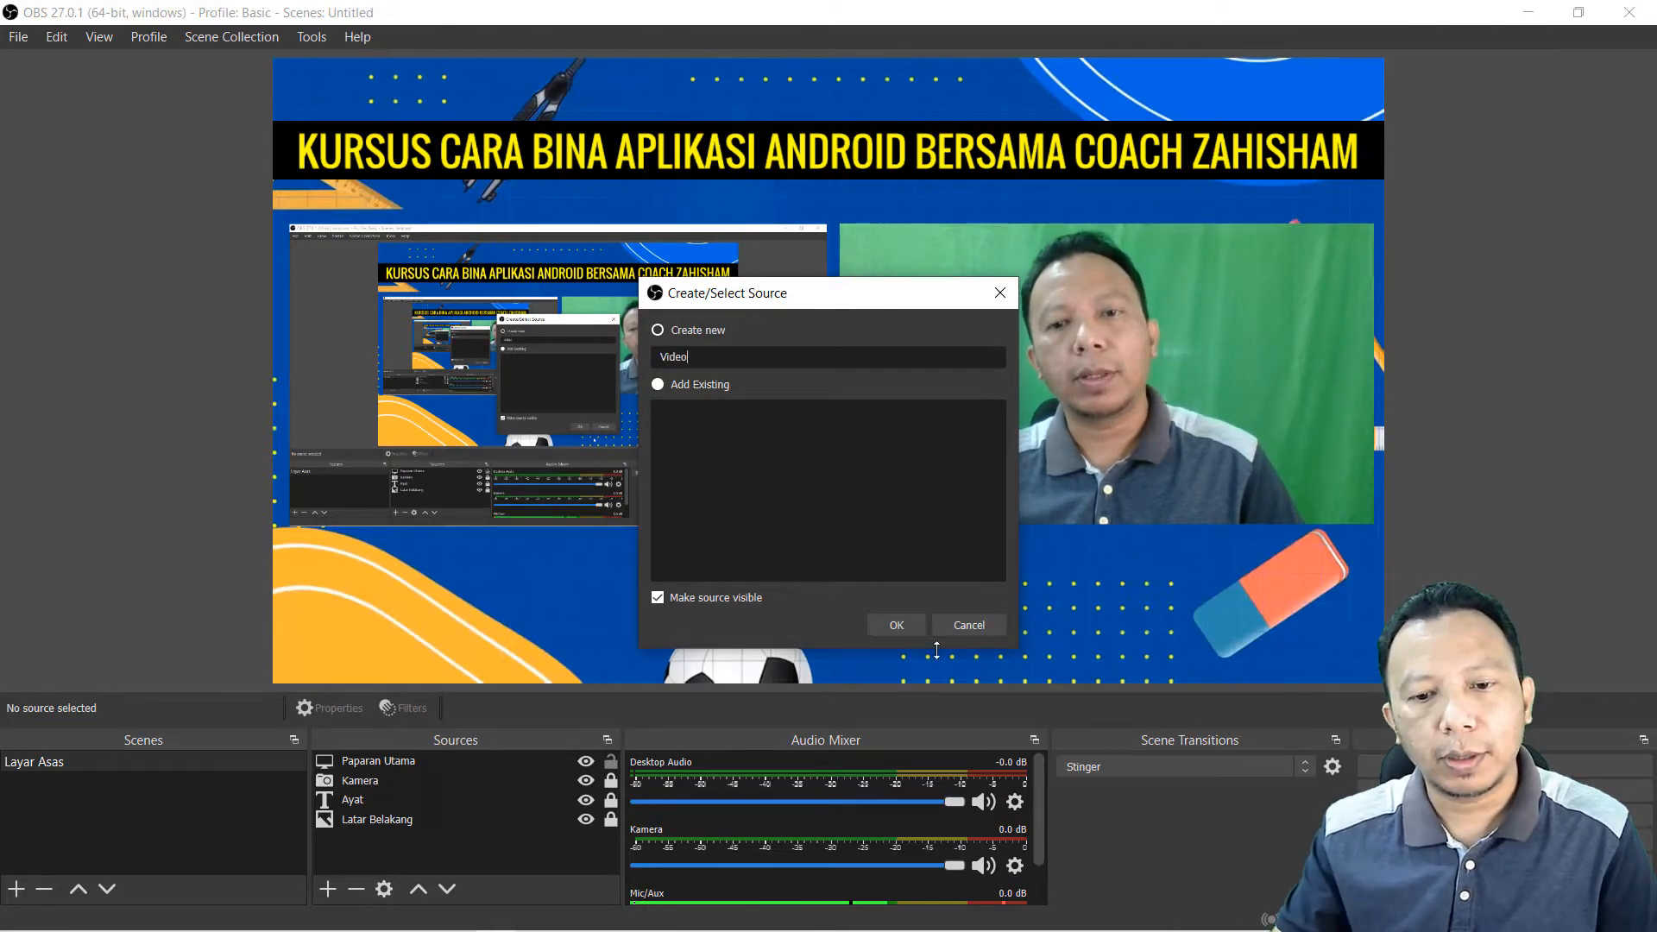
left_click(904, 628)
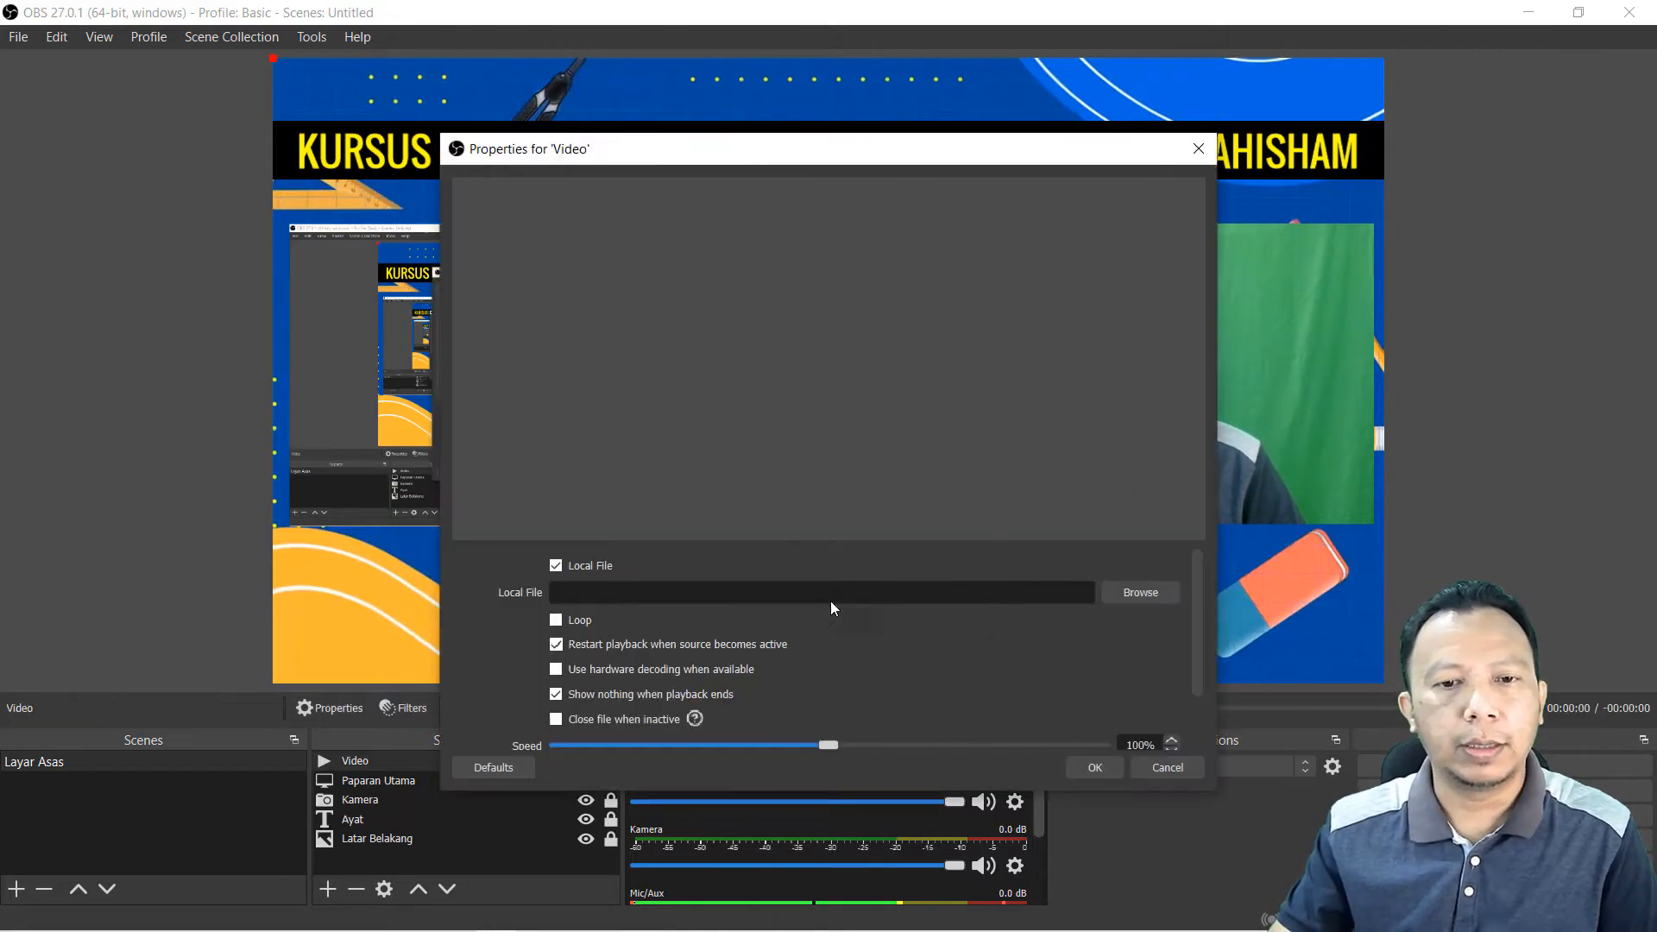
left_click(1132, 592)
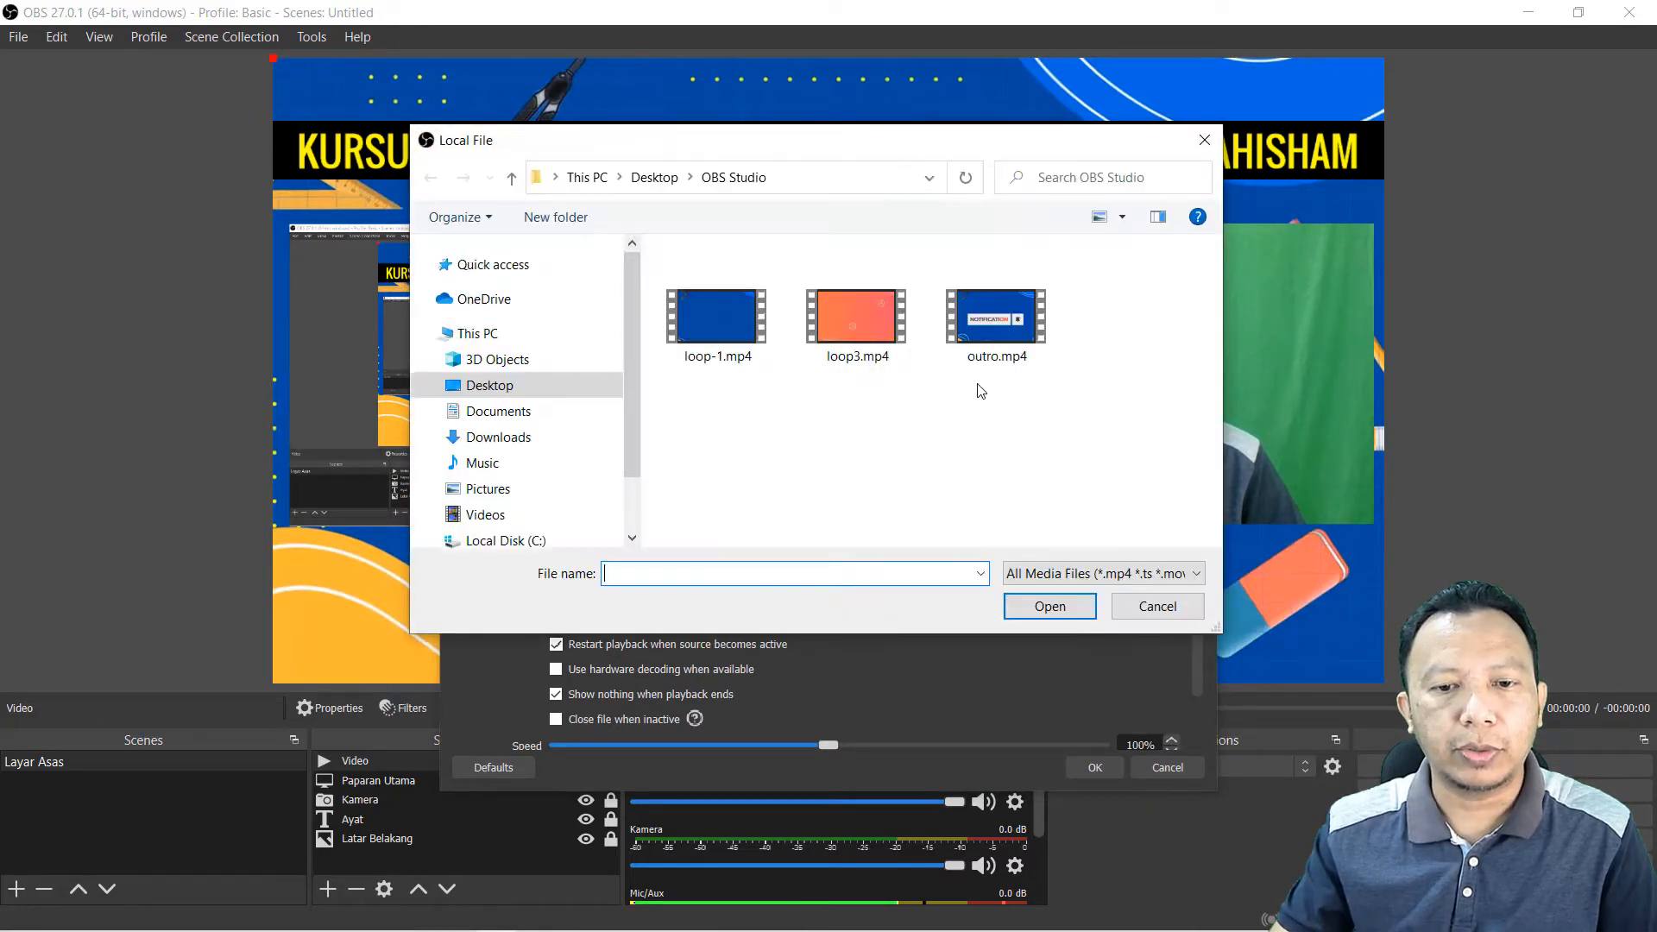
left_click(716, 321)
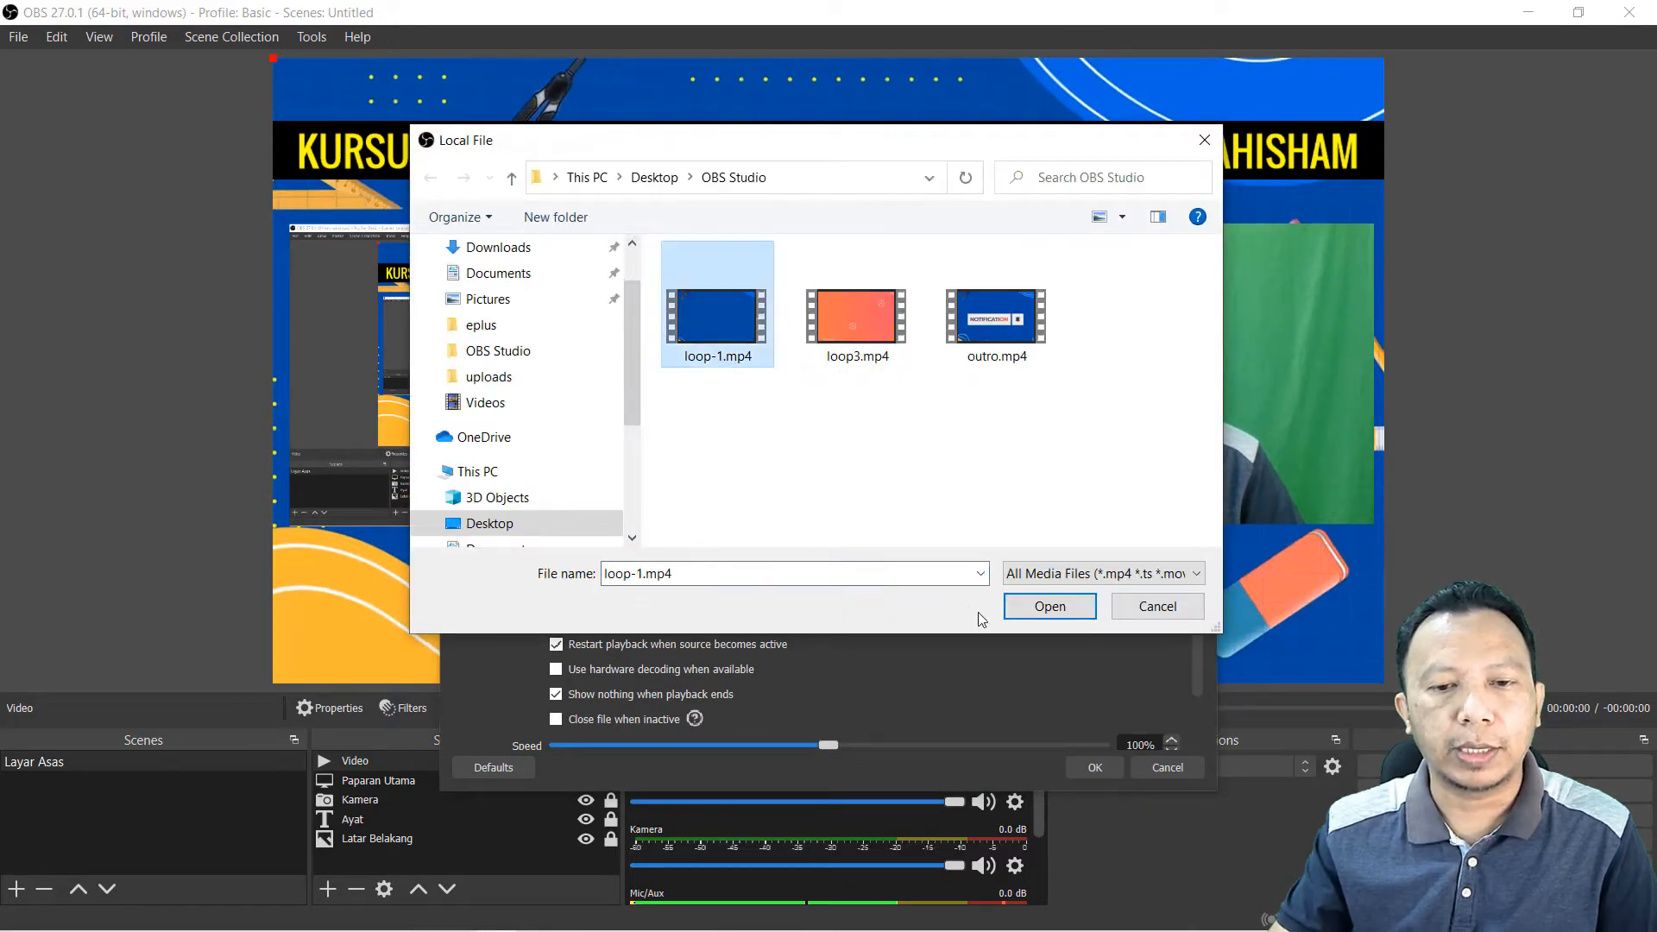
left_click(1044, 607)
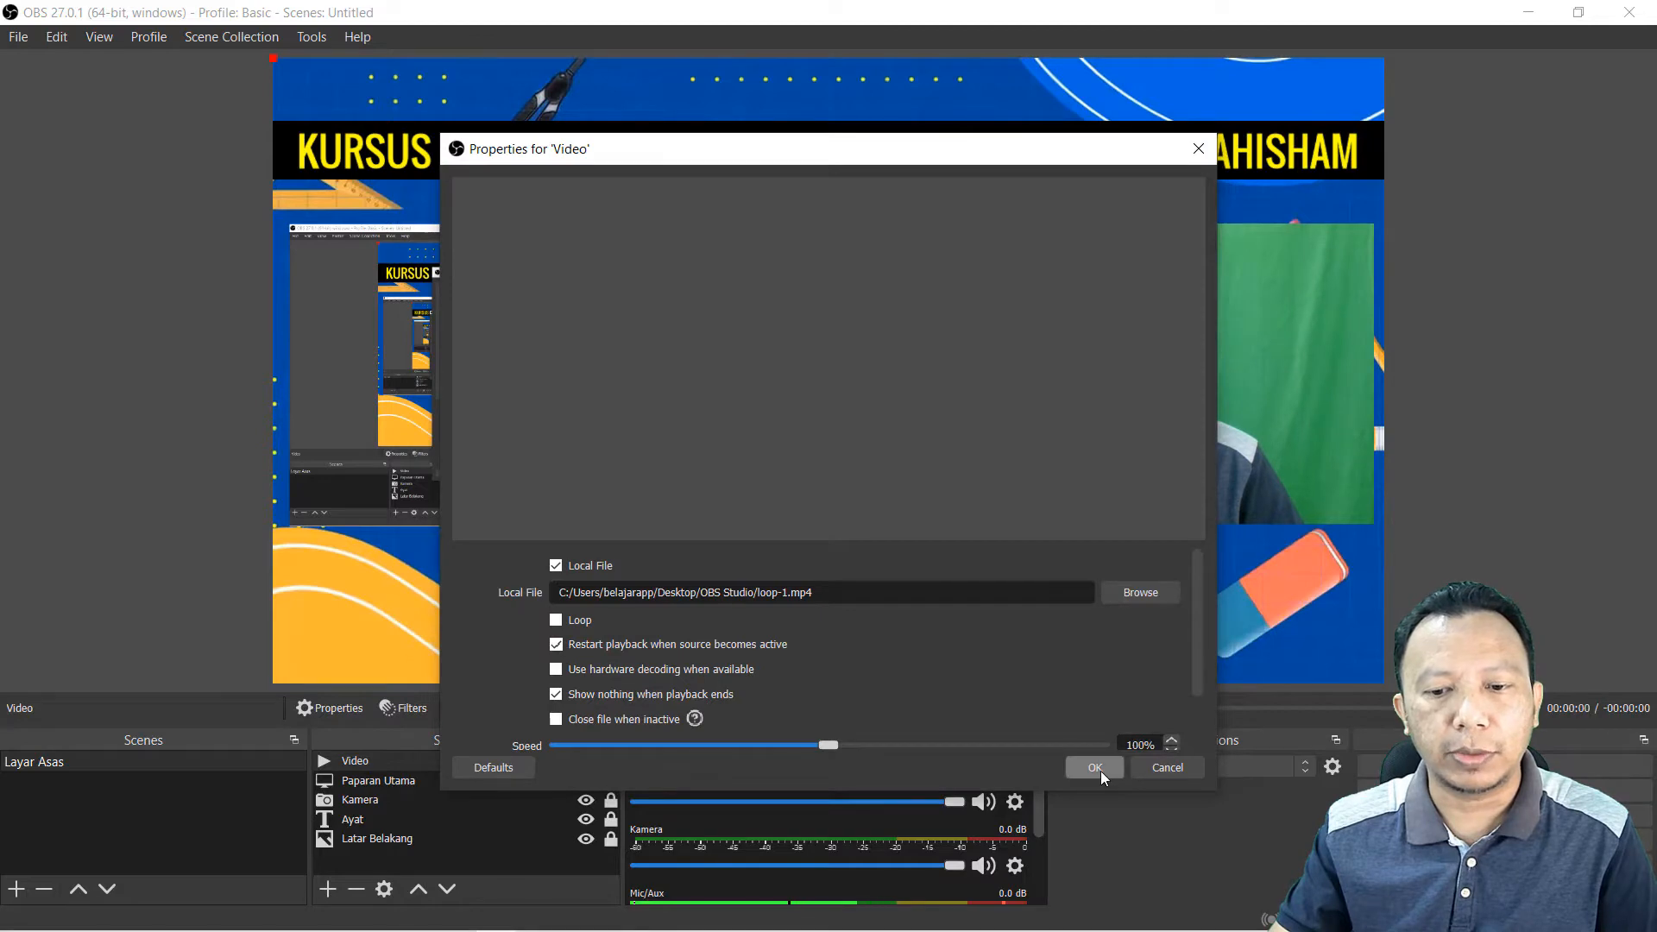
left_click(1098, 768)
left_click_drag(630, 176, 772, 309)
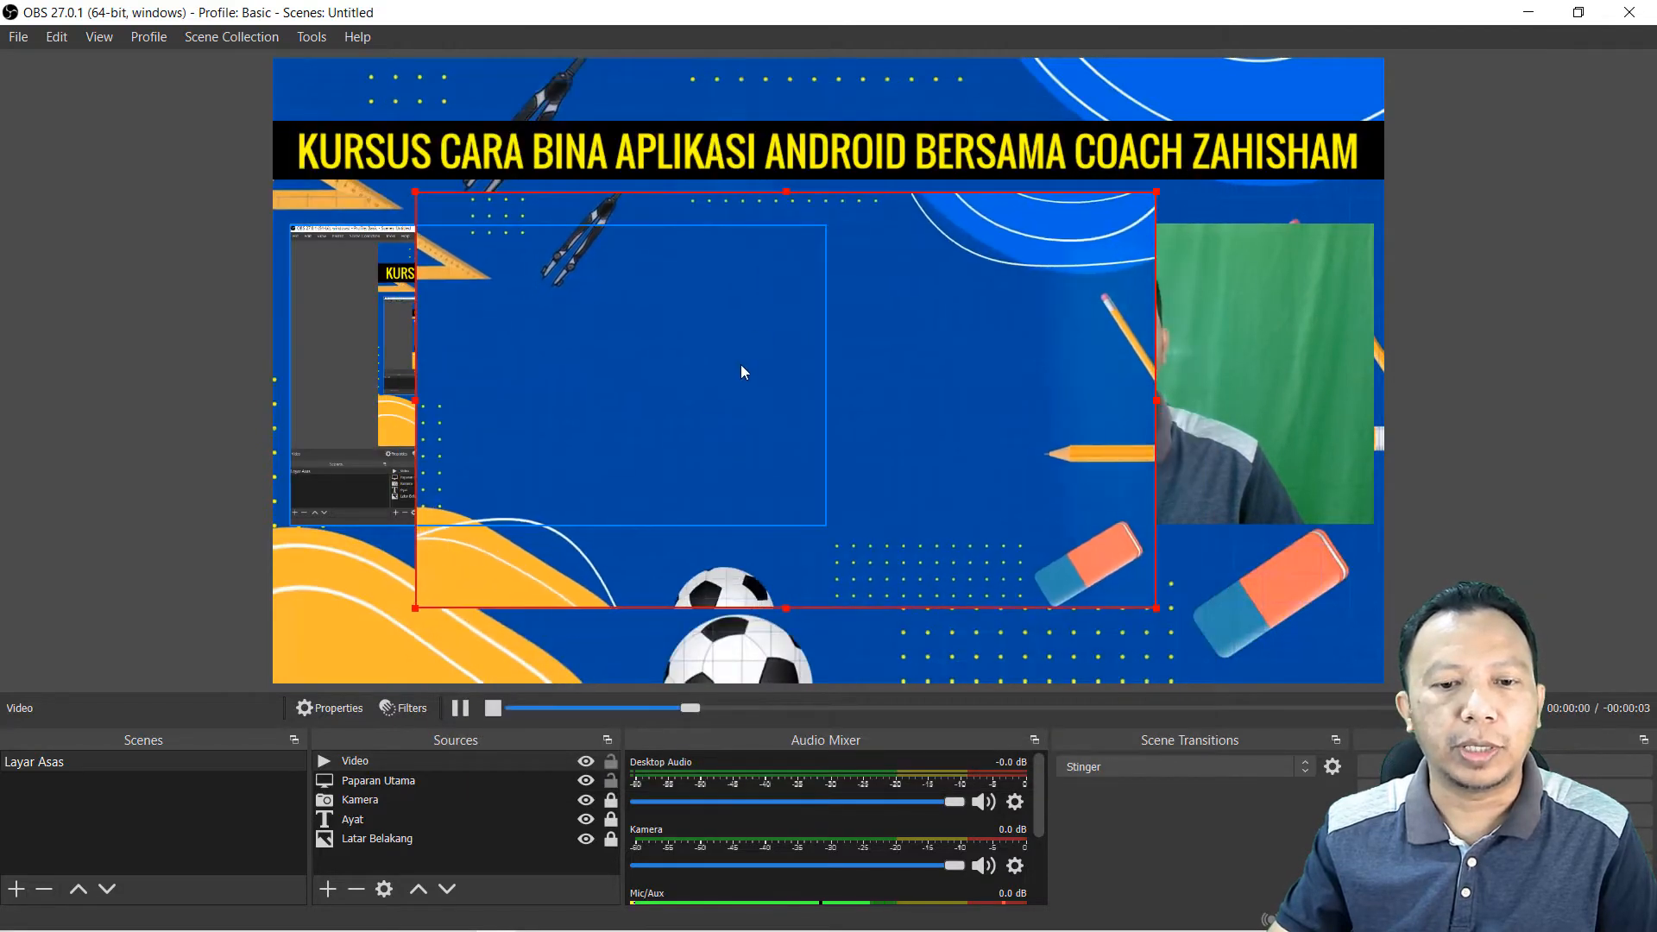
Step: Change the Video source's local file to loop3.mp4
double_click(398, 761)
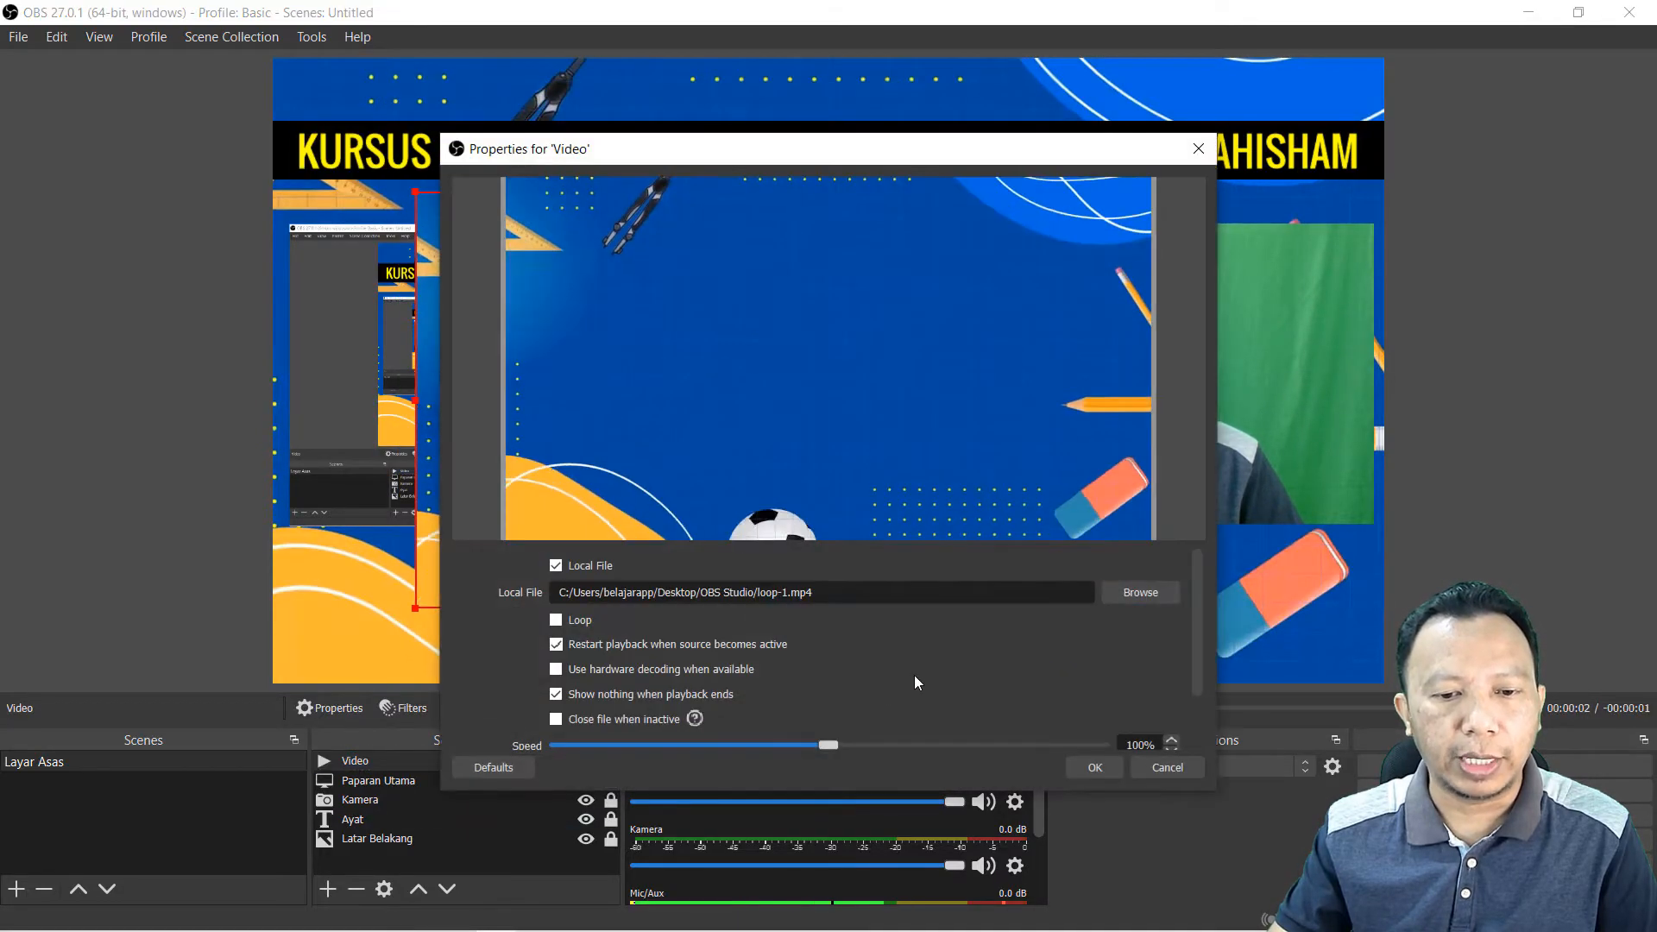
left_click(1142, 592)
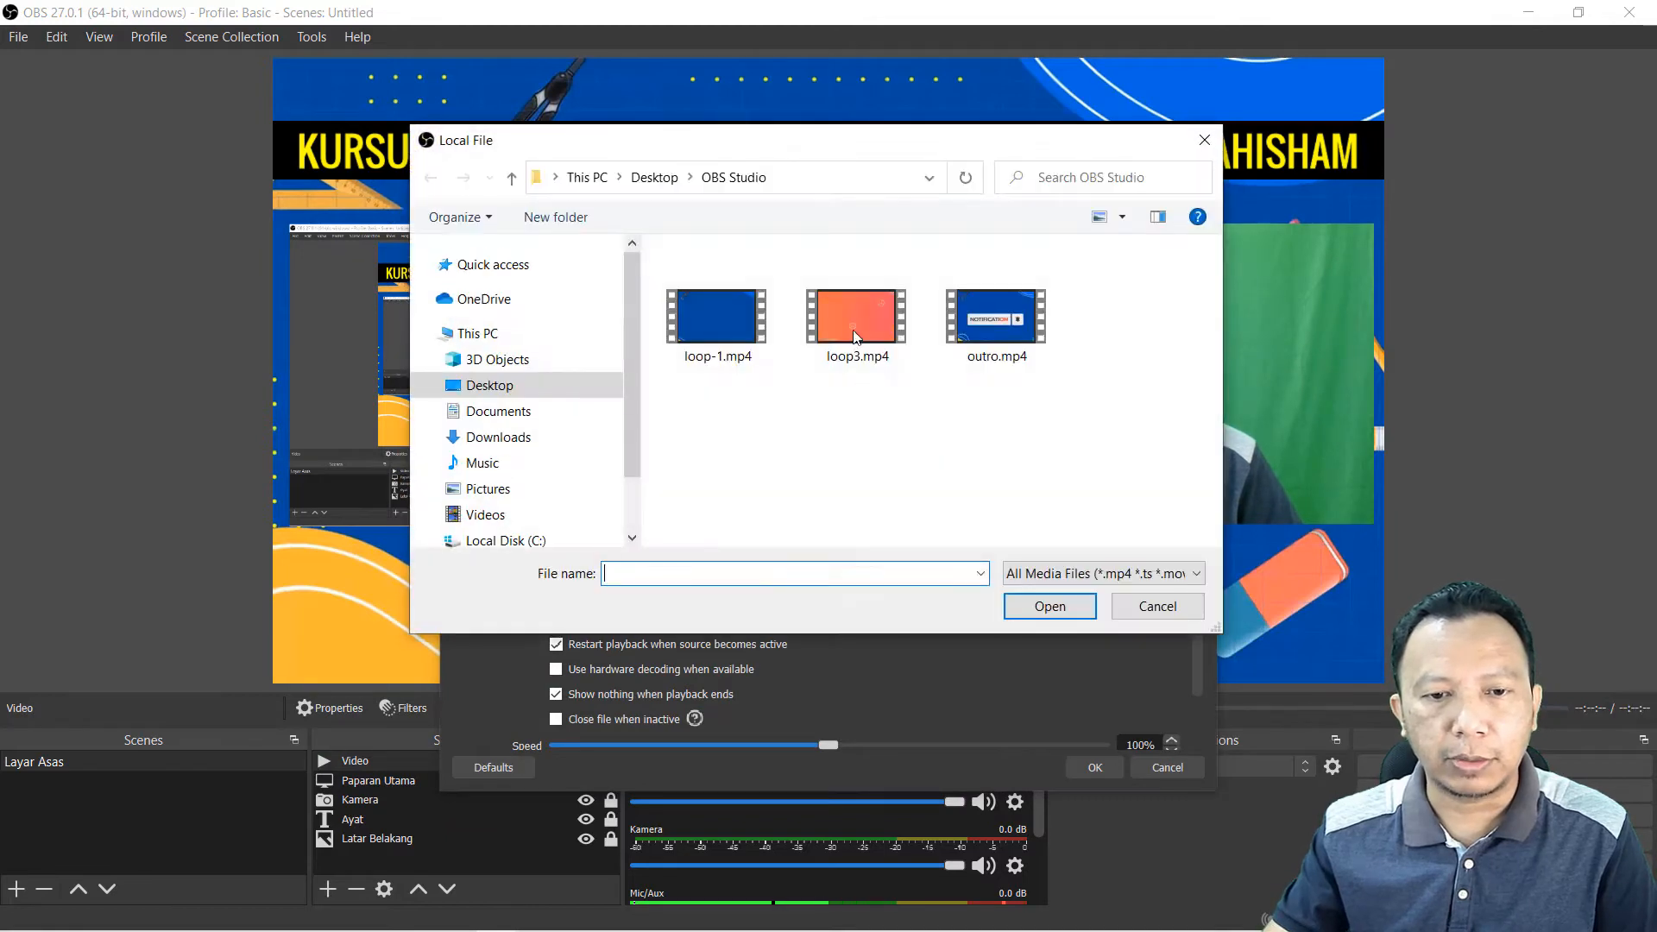
double_click(1095, 322)
left_click(1094, 767)
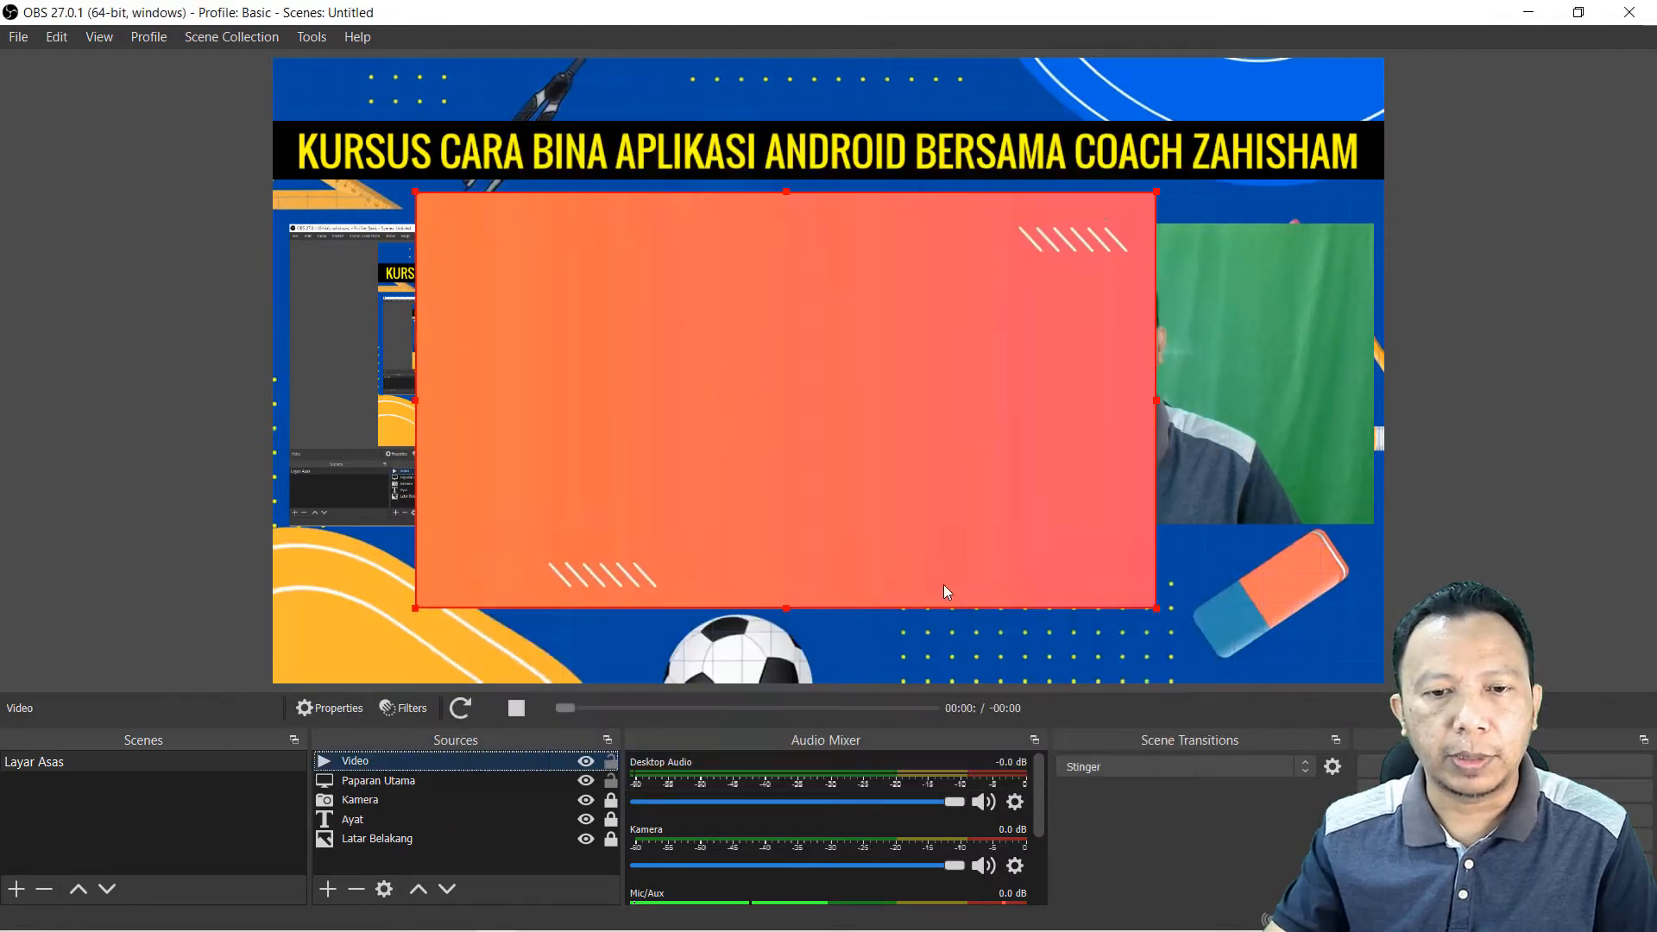
Step: Shrink the video to the screen capture's width and place it over the capture's lower part, aligned with its side edges
left_click_drag(932, 292, 813, 331)
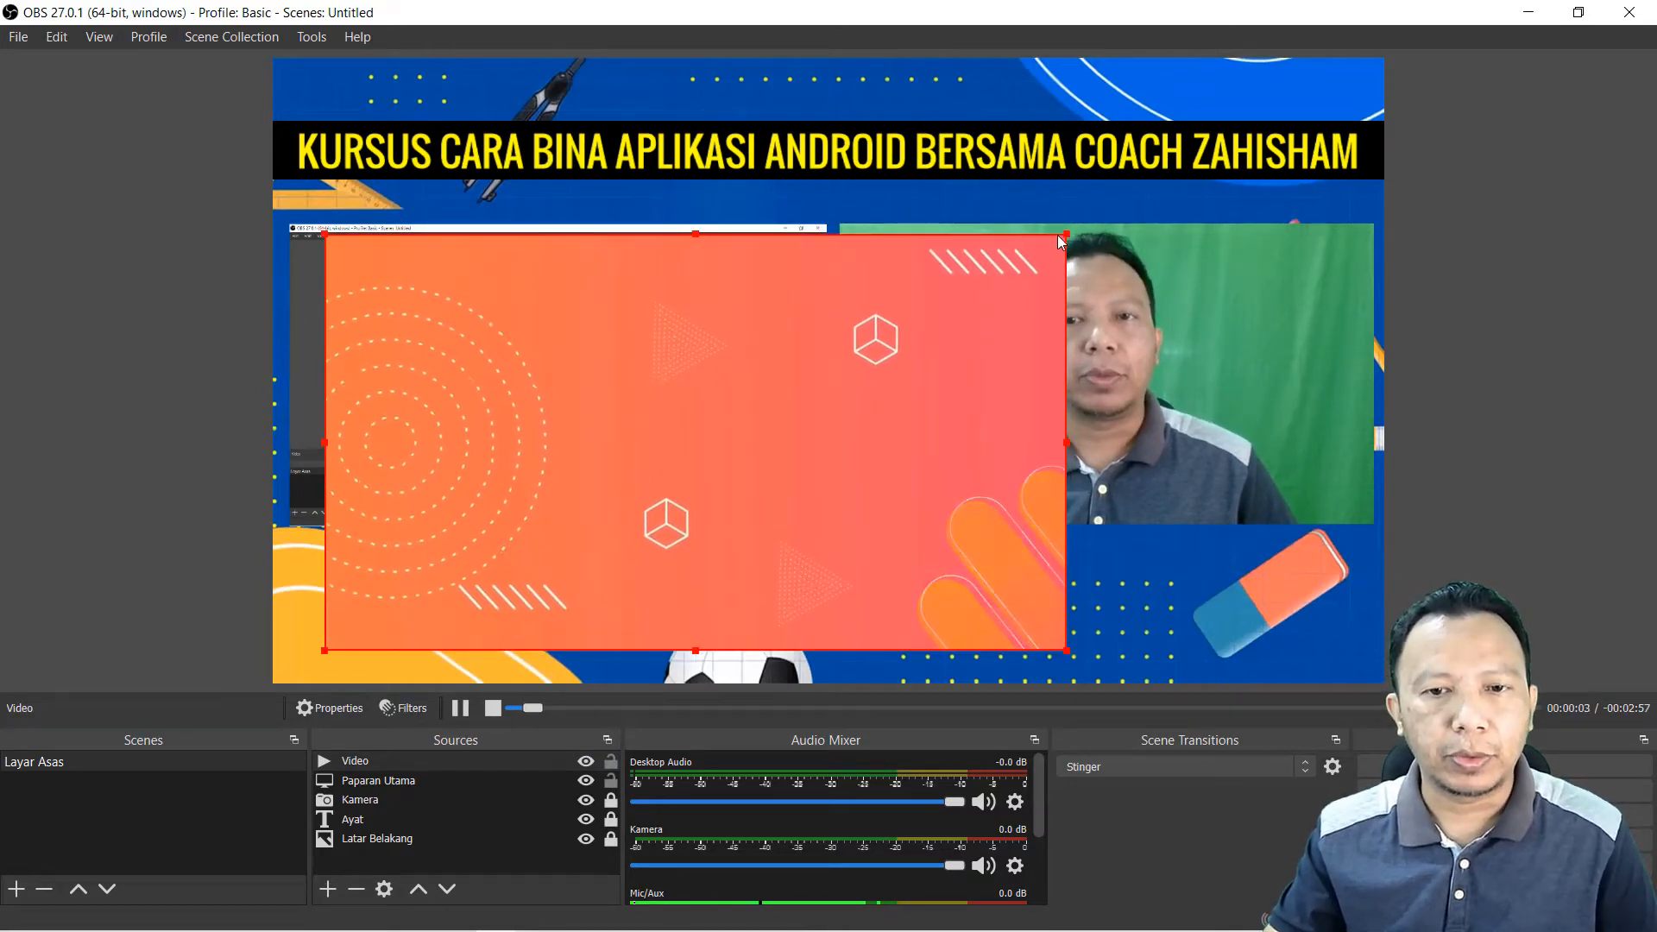
left_click_drag(1067, 234, 929, 311)
left_click_drag(763, 368, 722, 370)
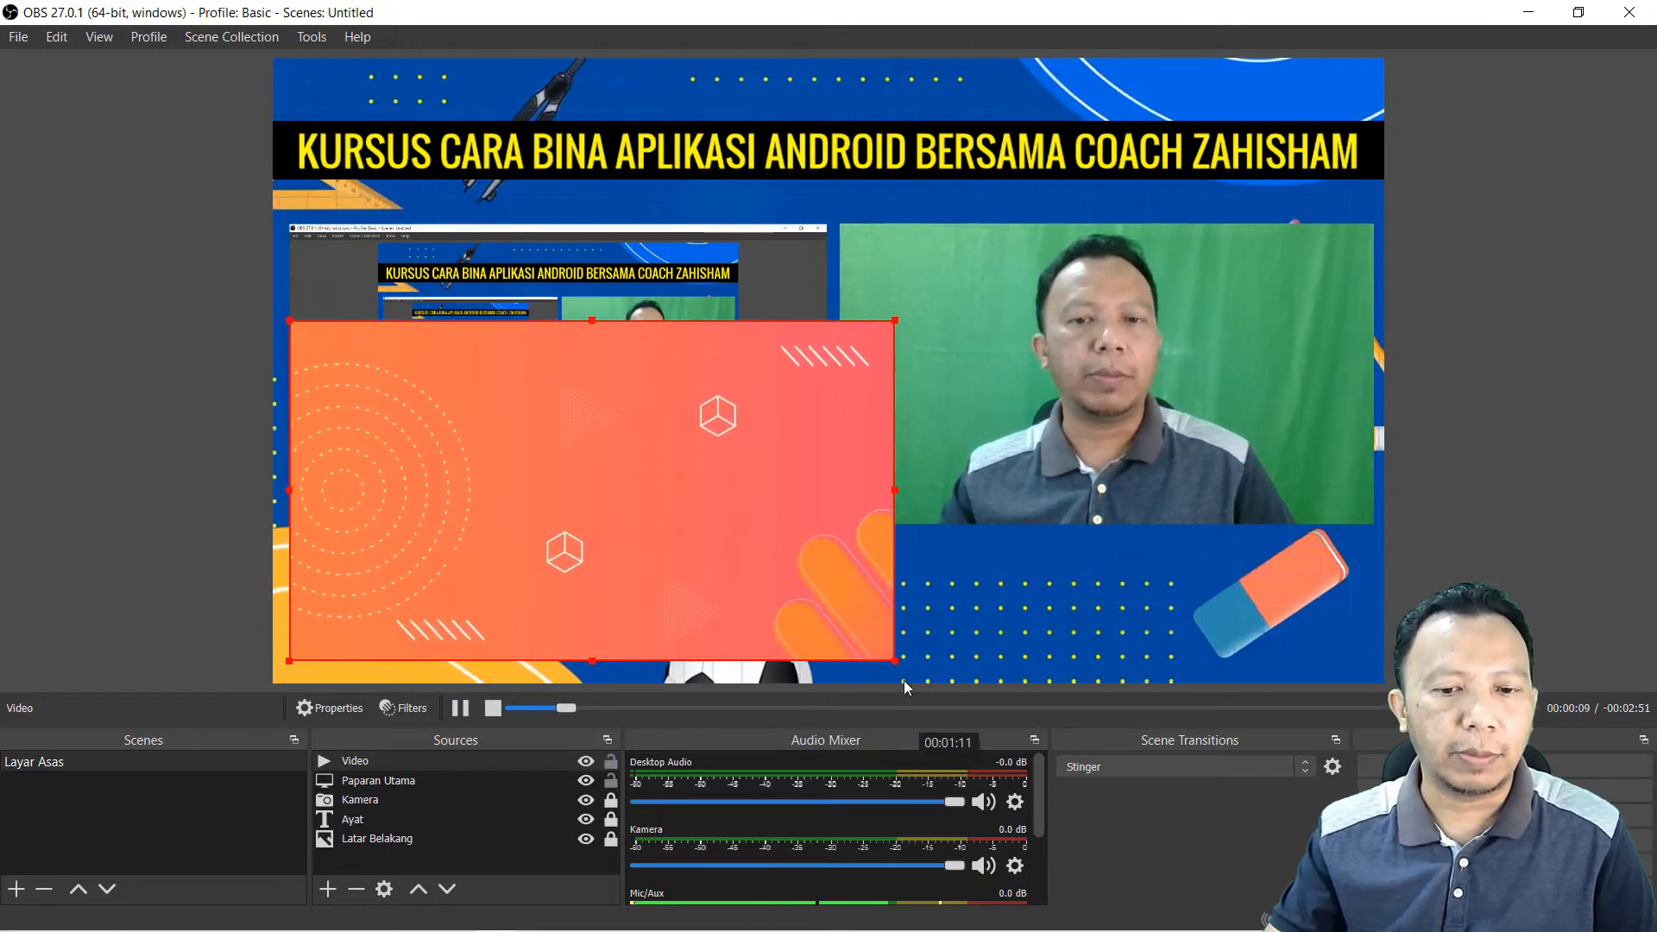
left_click_drag(895, 660, 812, 621)
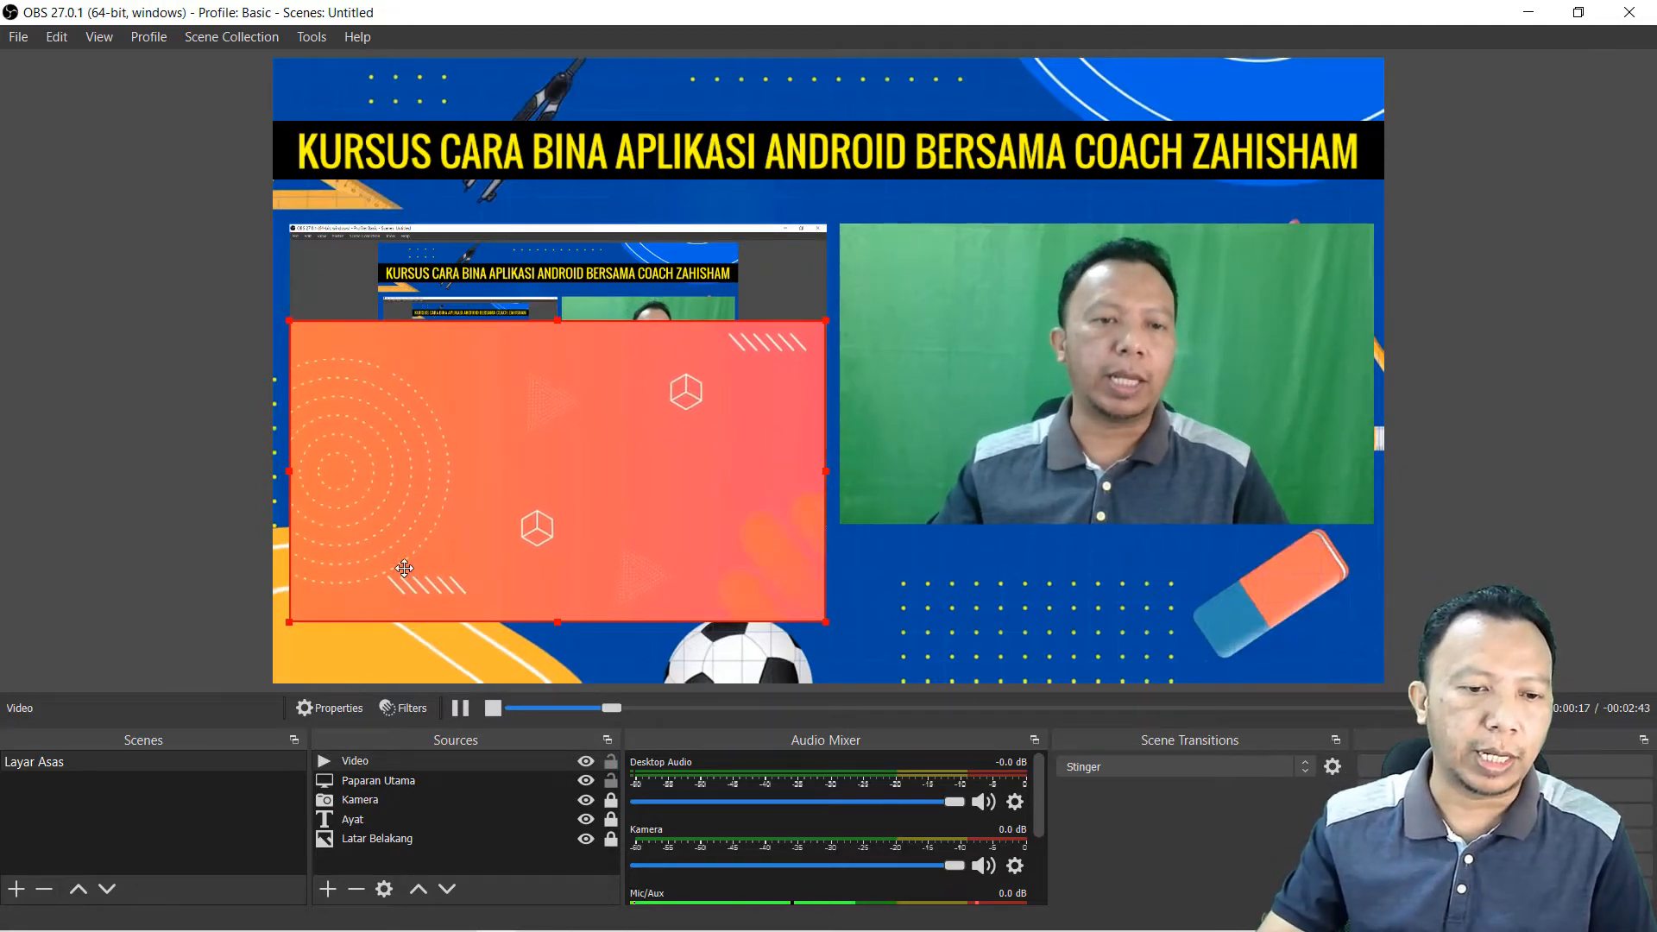
left_click(168, 555)
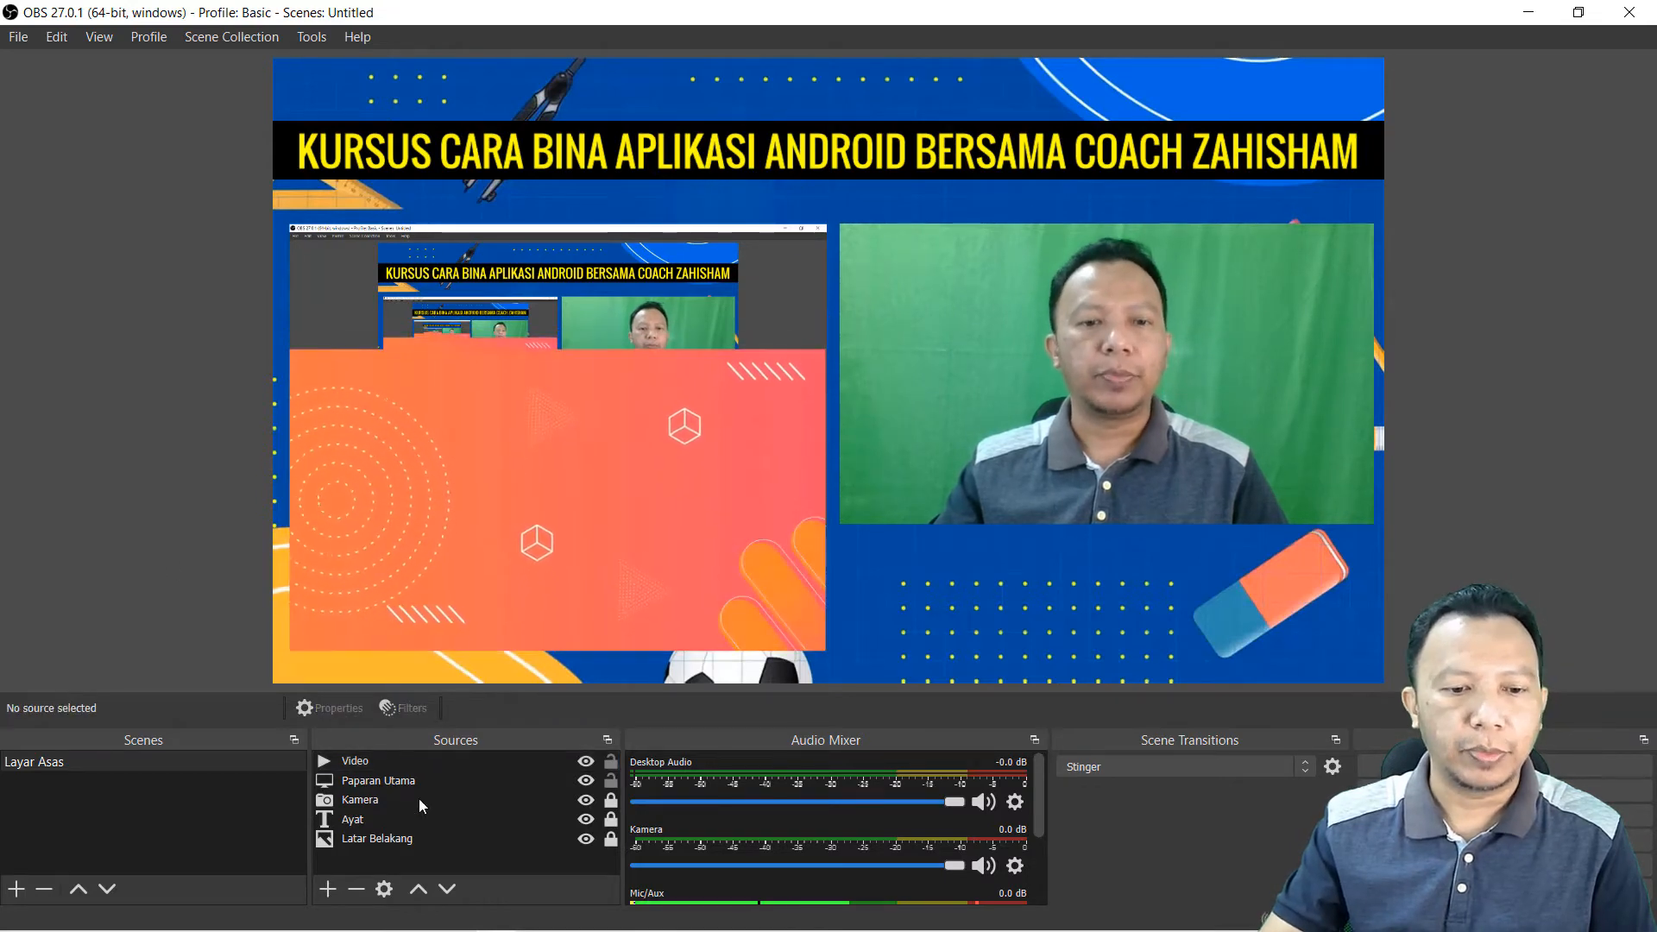
left_click(328, 888)
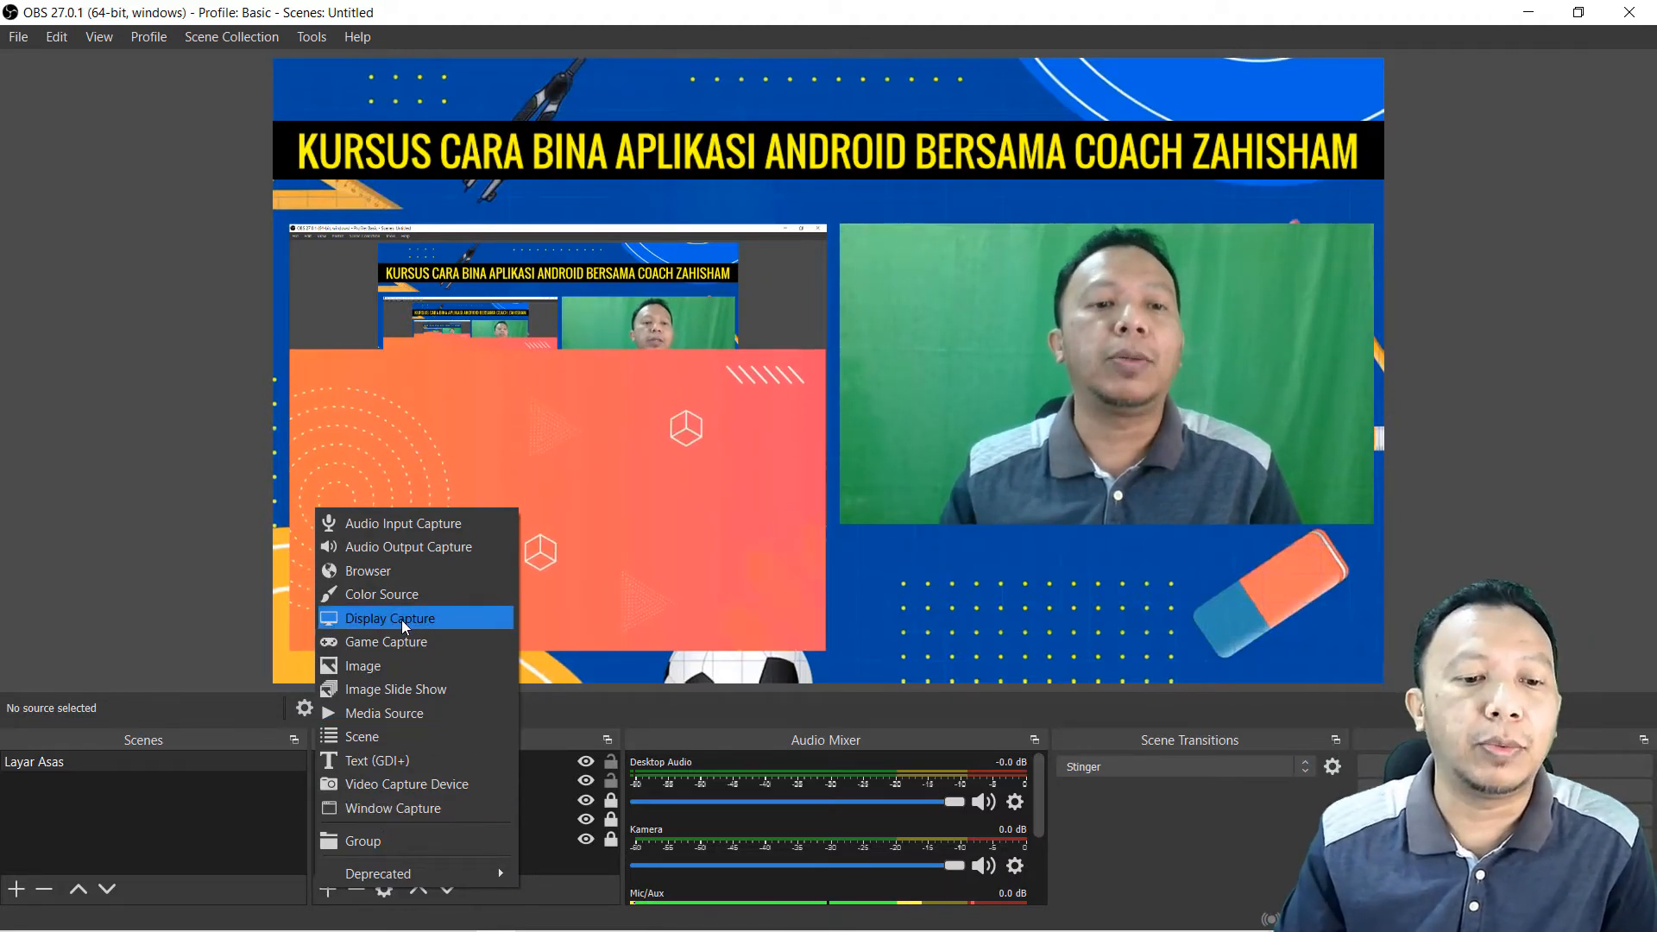
left_click(123, 408)
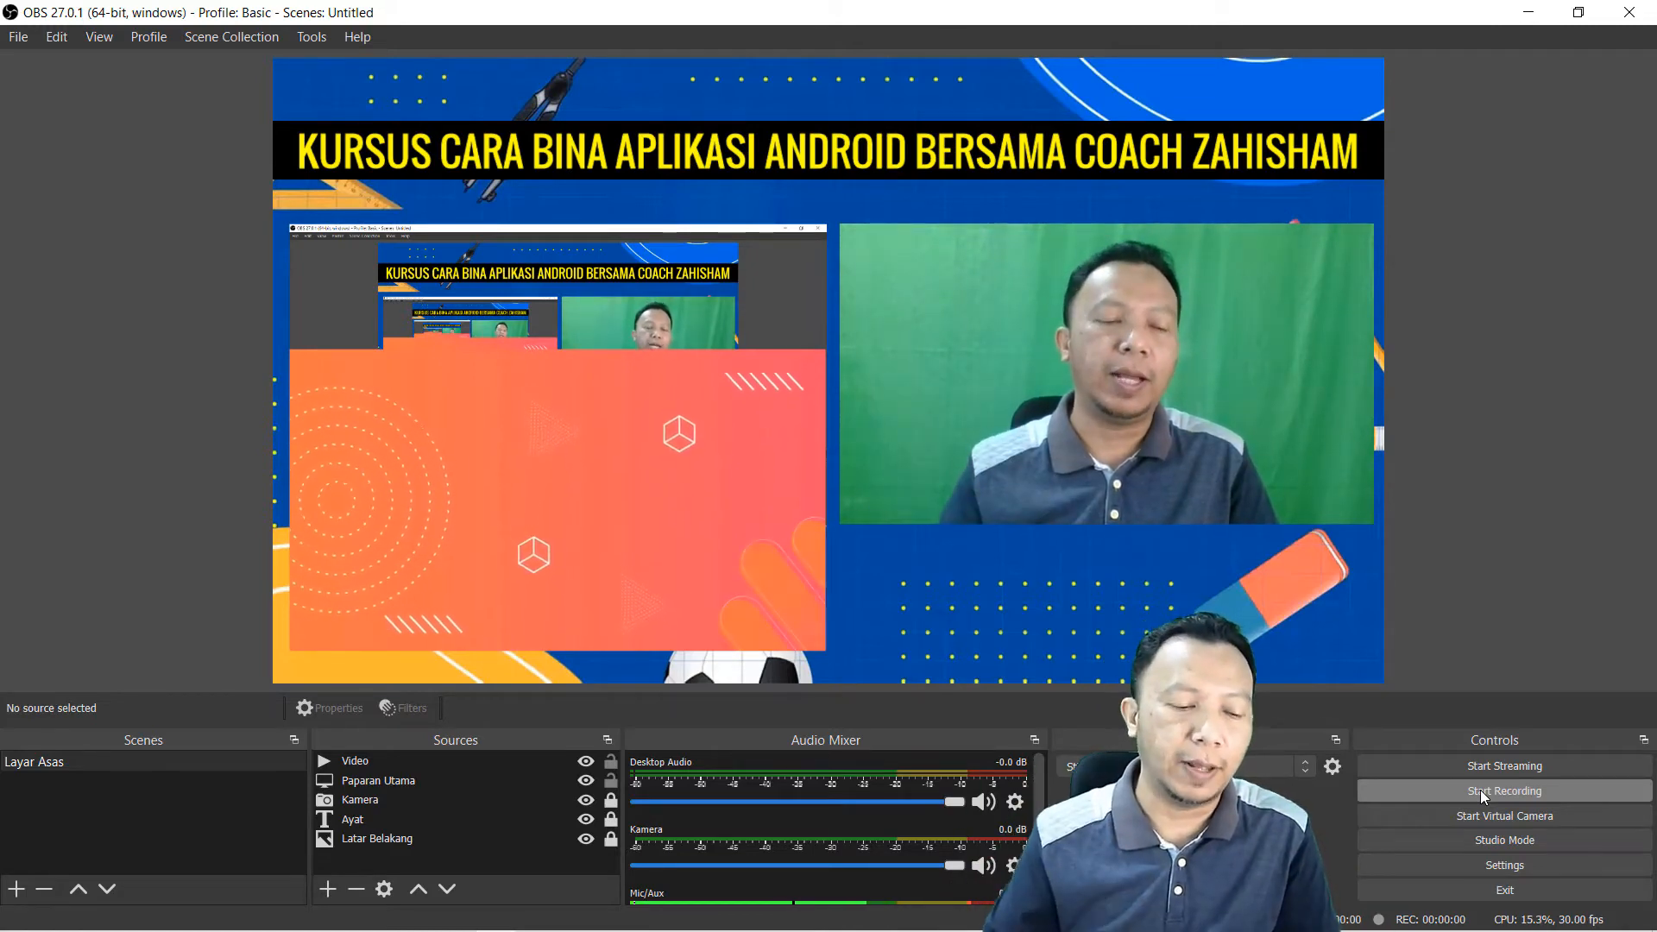
Step: Add a new scene named Opening
left_click(7, 893)
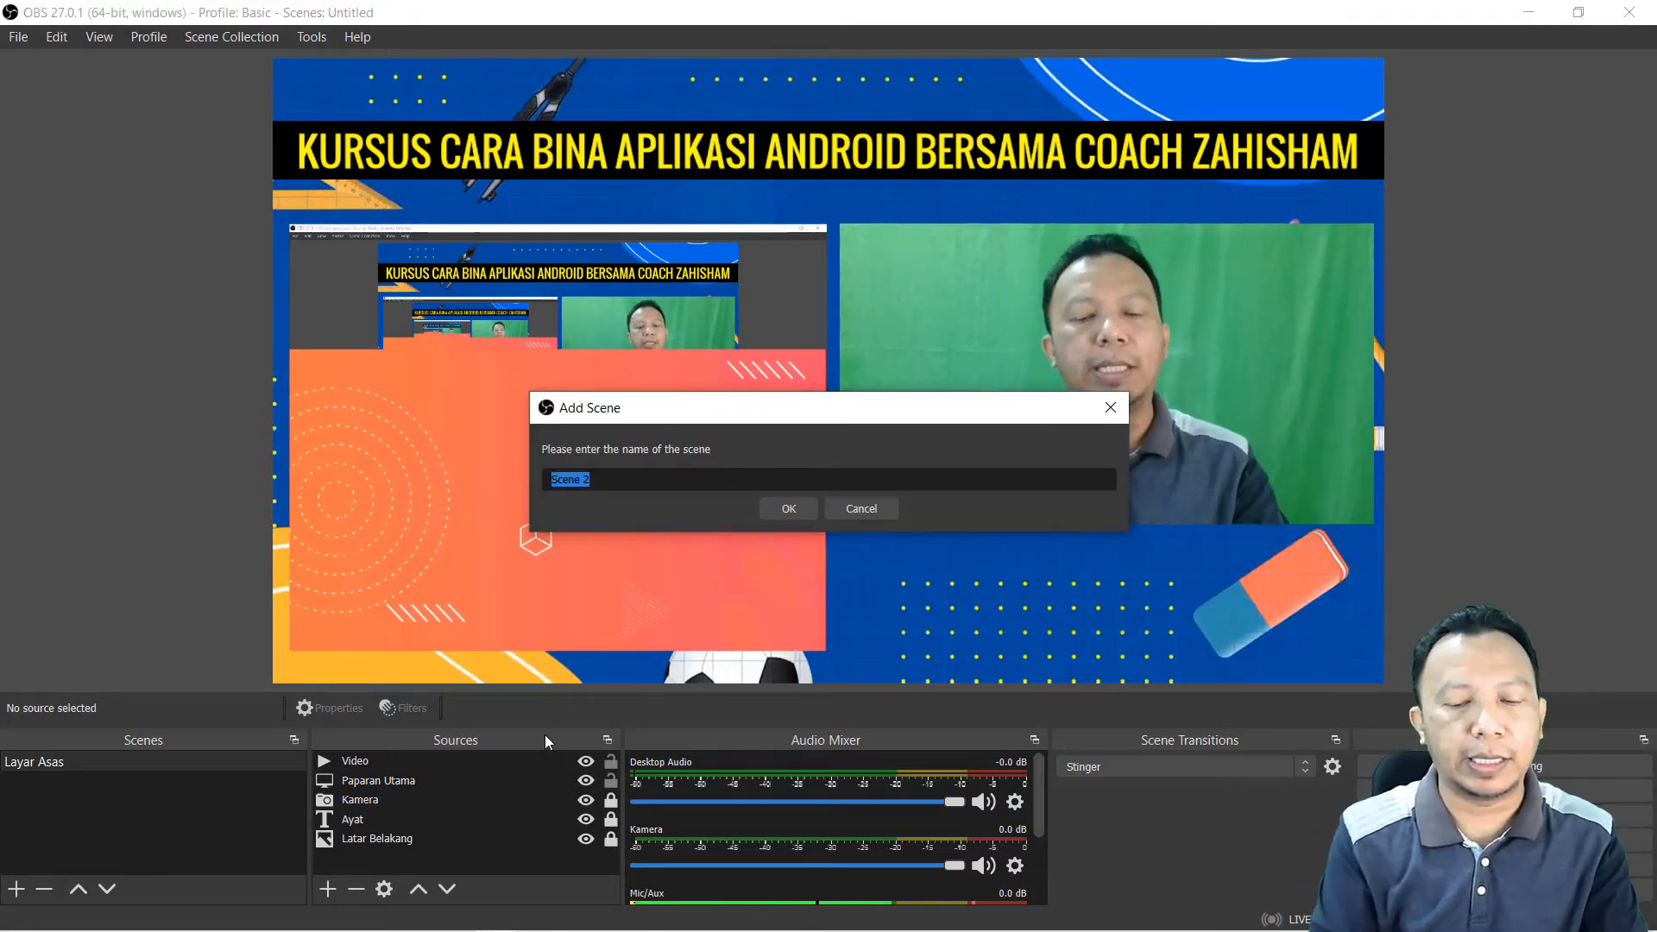
type("Opening")
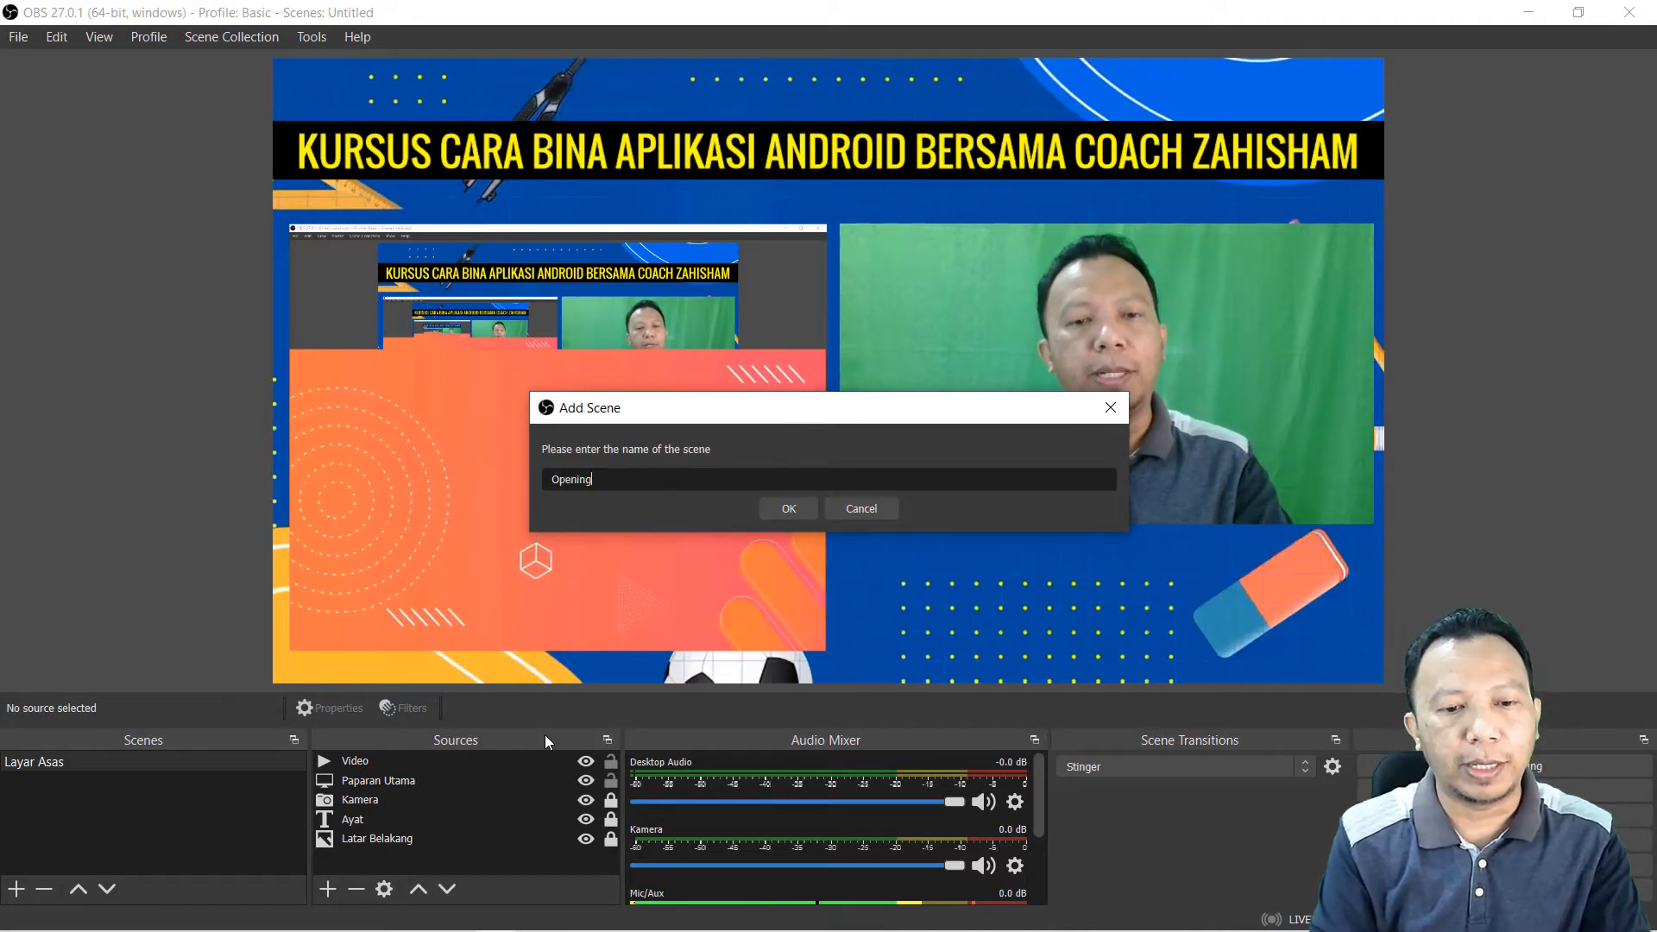
key("Return")
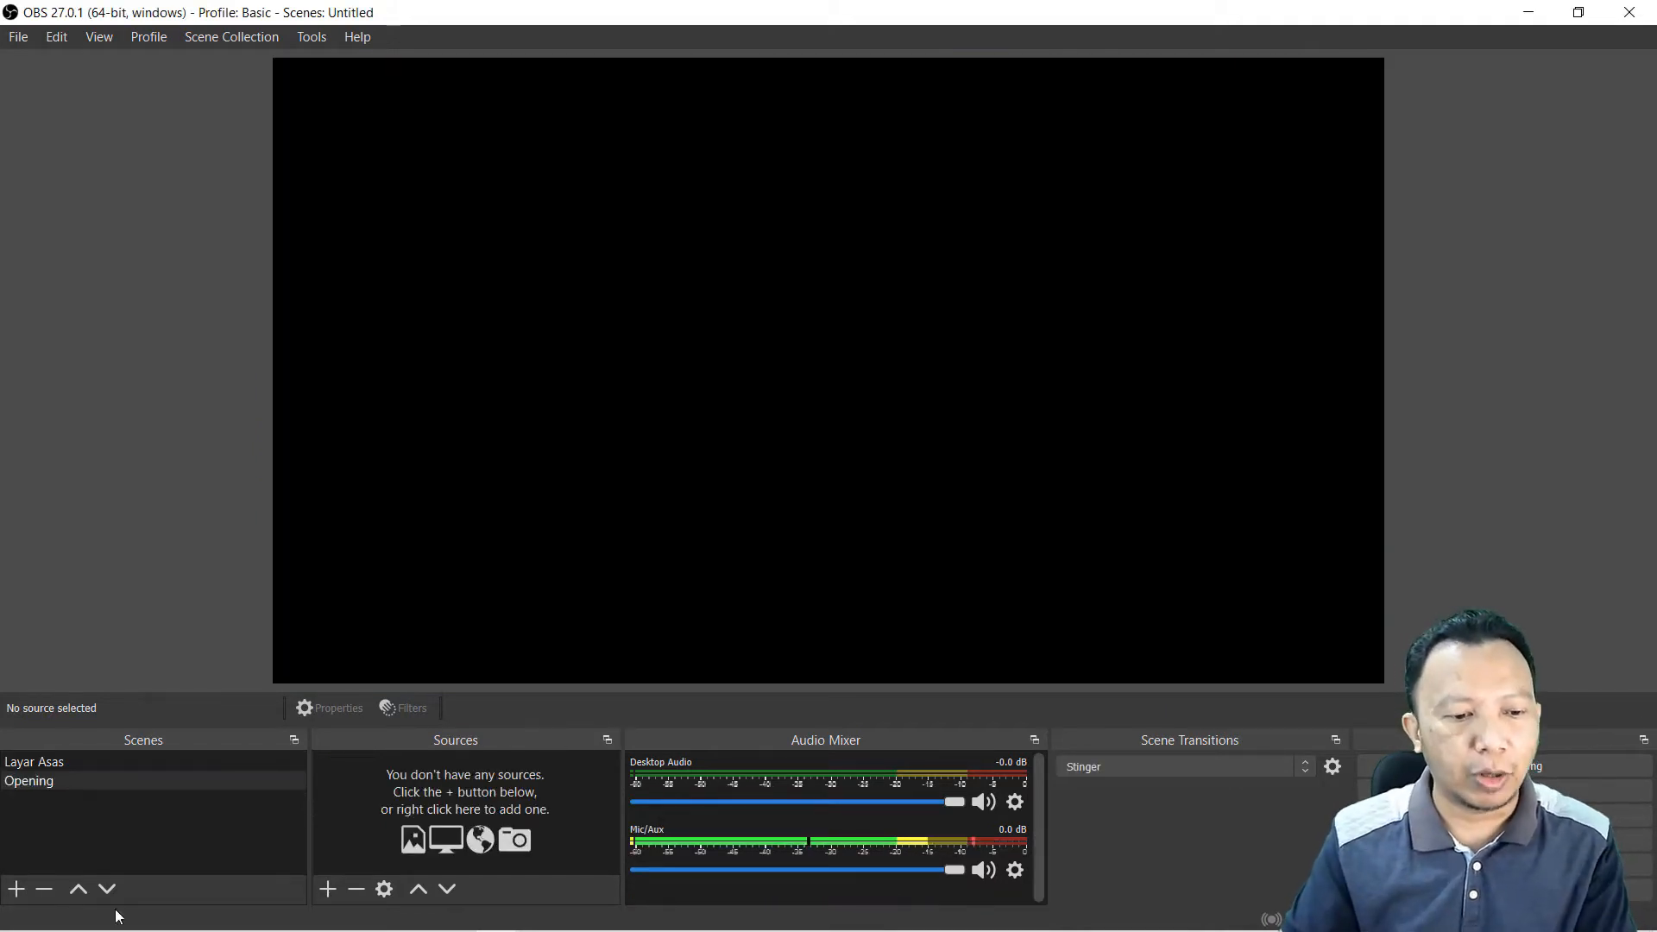
Step: Add a new scene named Layar Utama
left_click(16, 889)
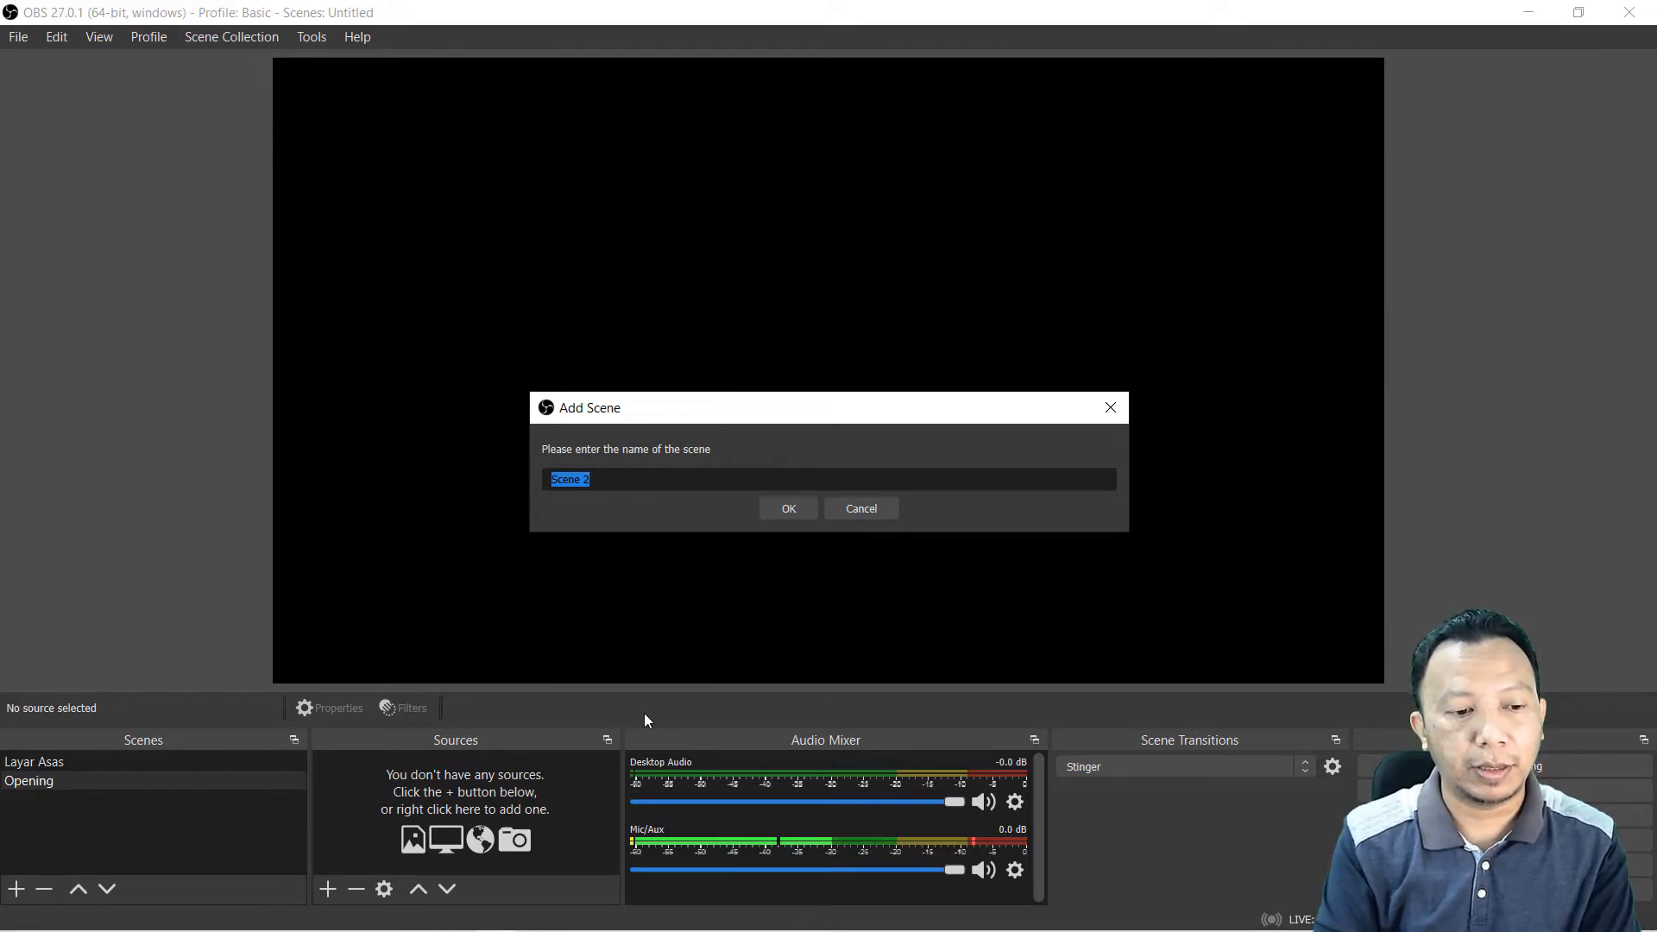
type("L")
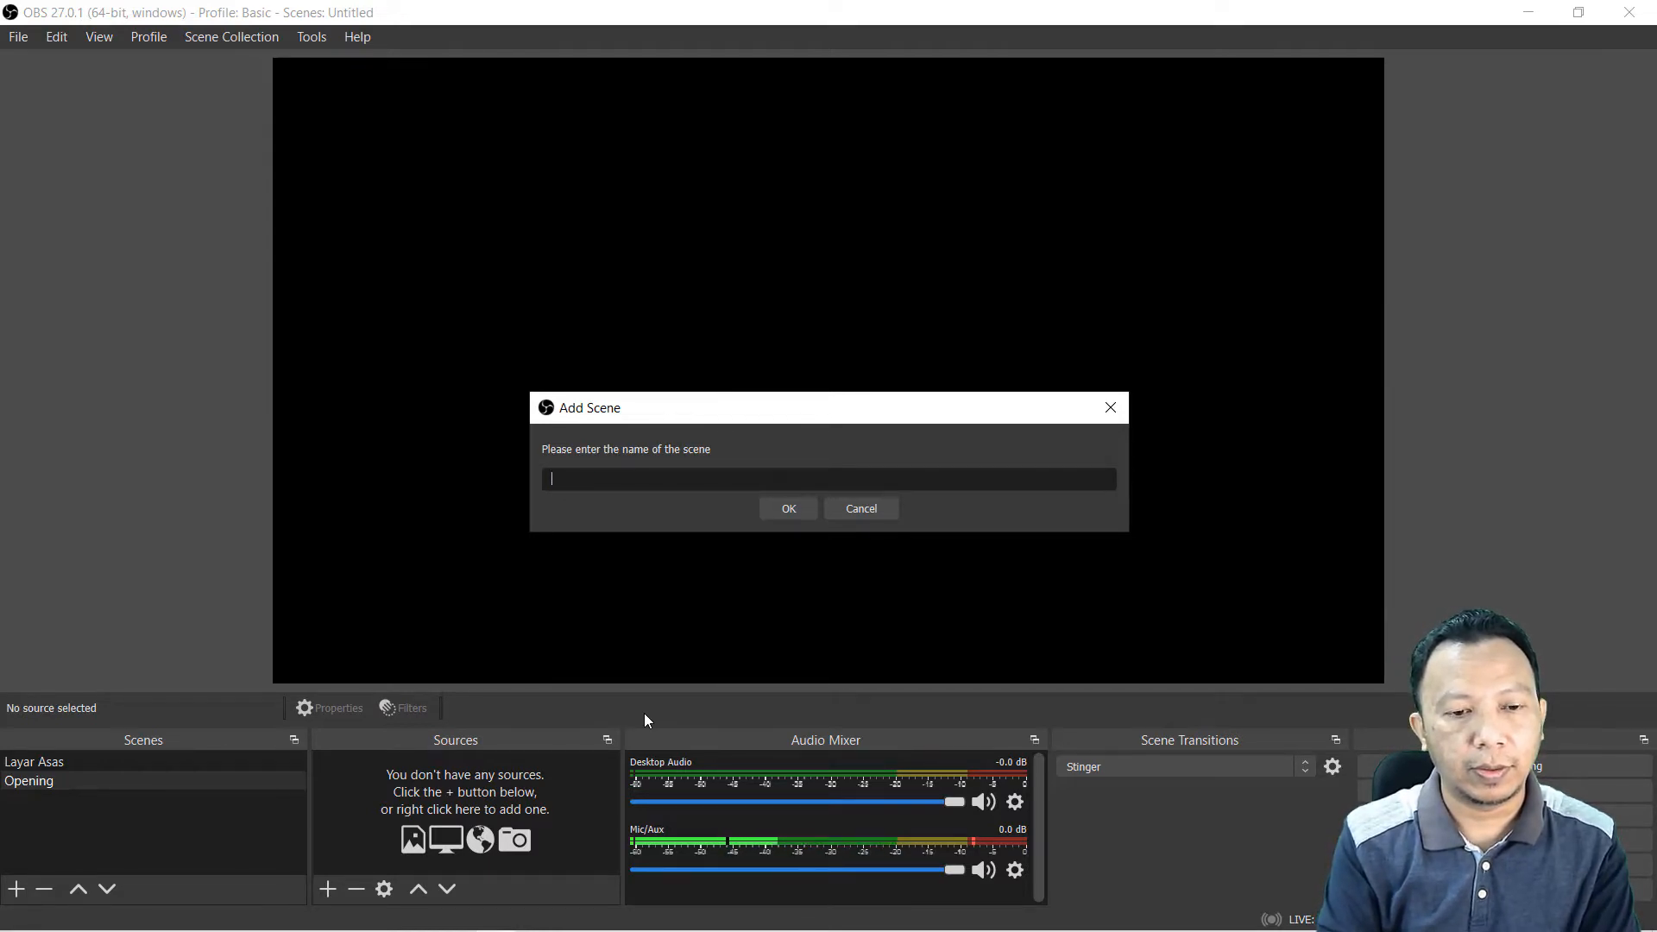
key("BackSpace")
type("Layar")
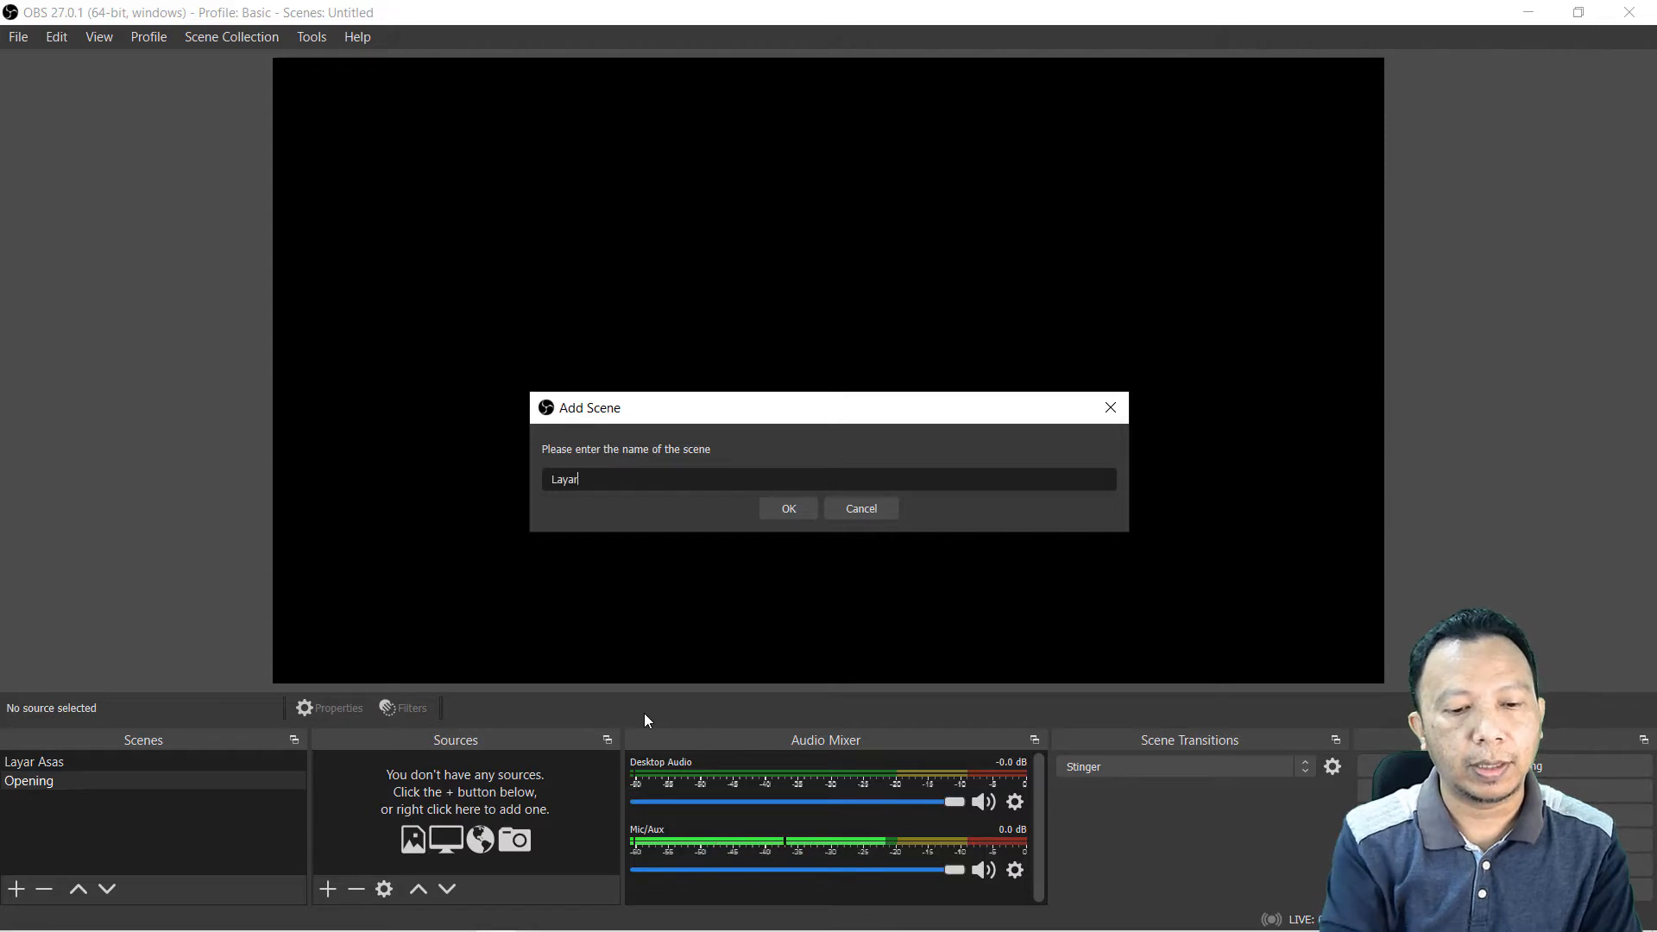
type(" Utama")
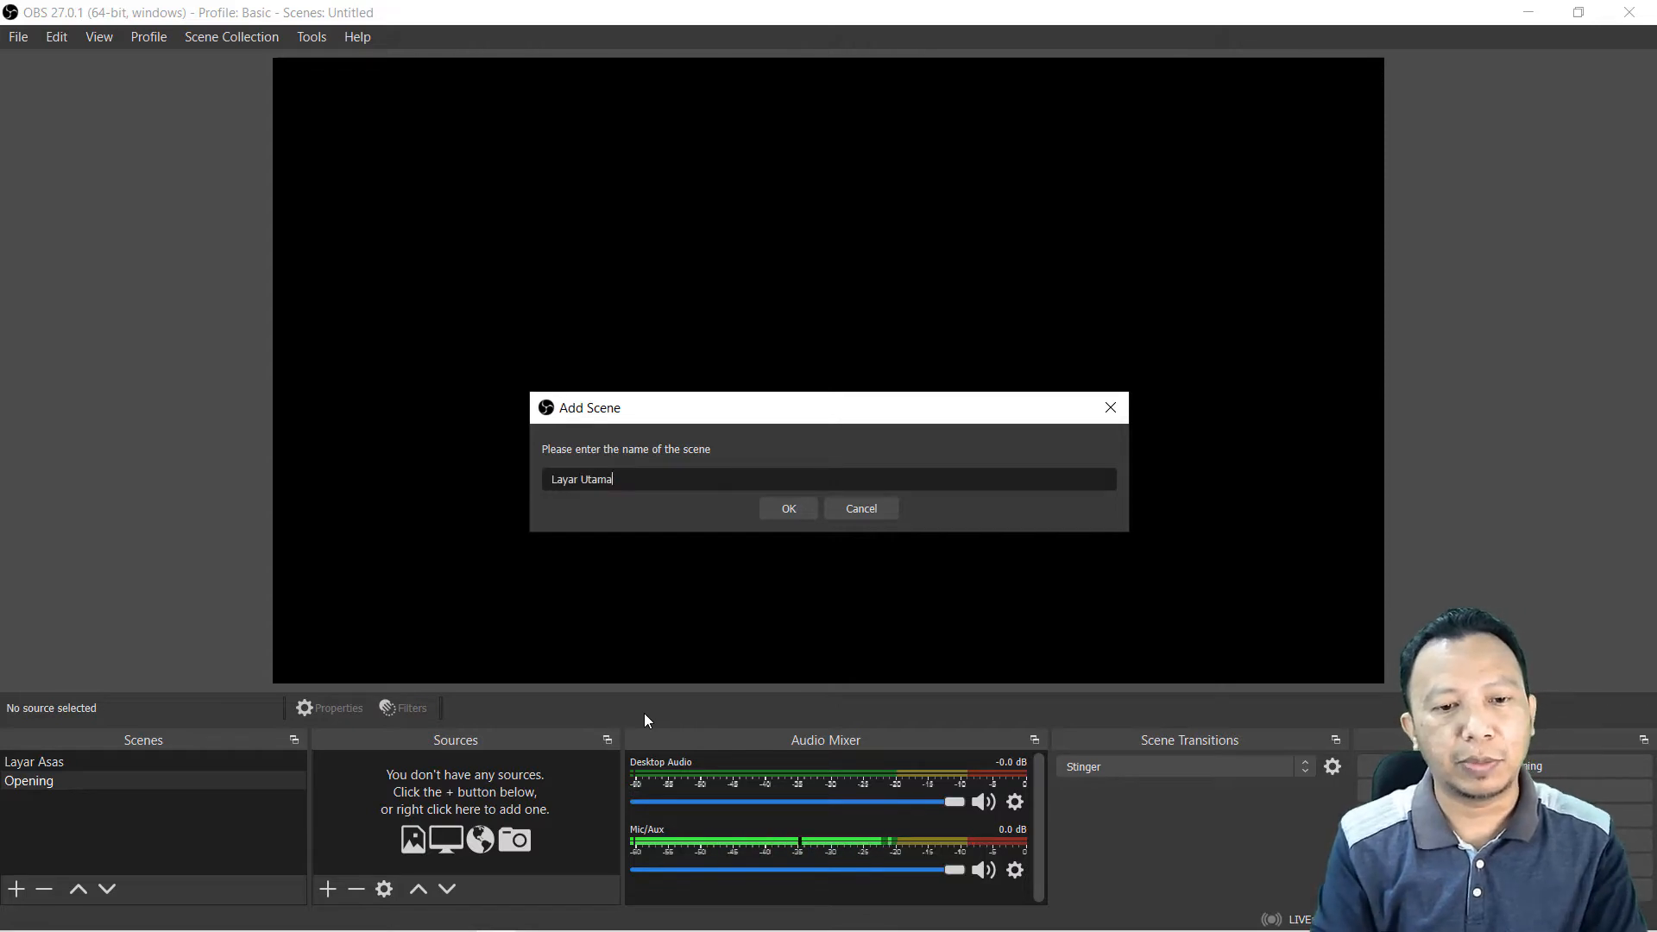
key("Return")
Step: Add a new scene named Closing
left_click(16, 889)
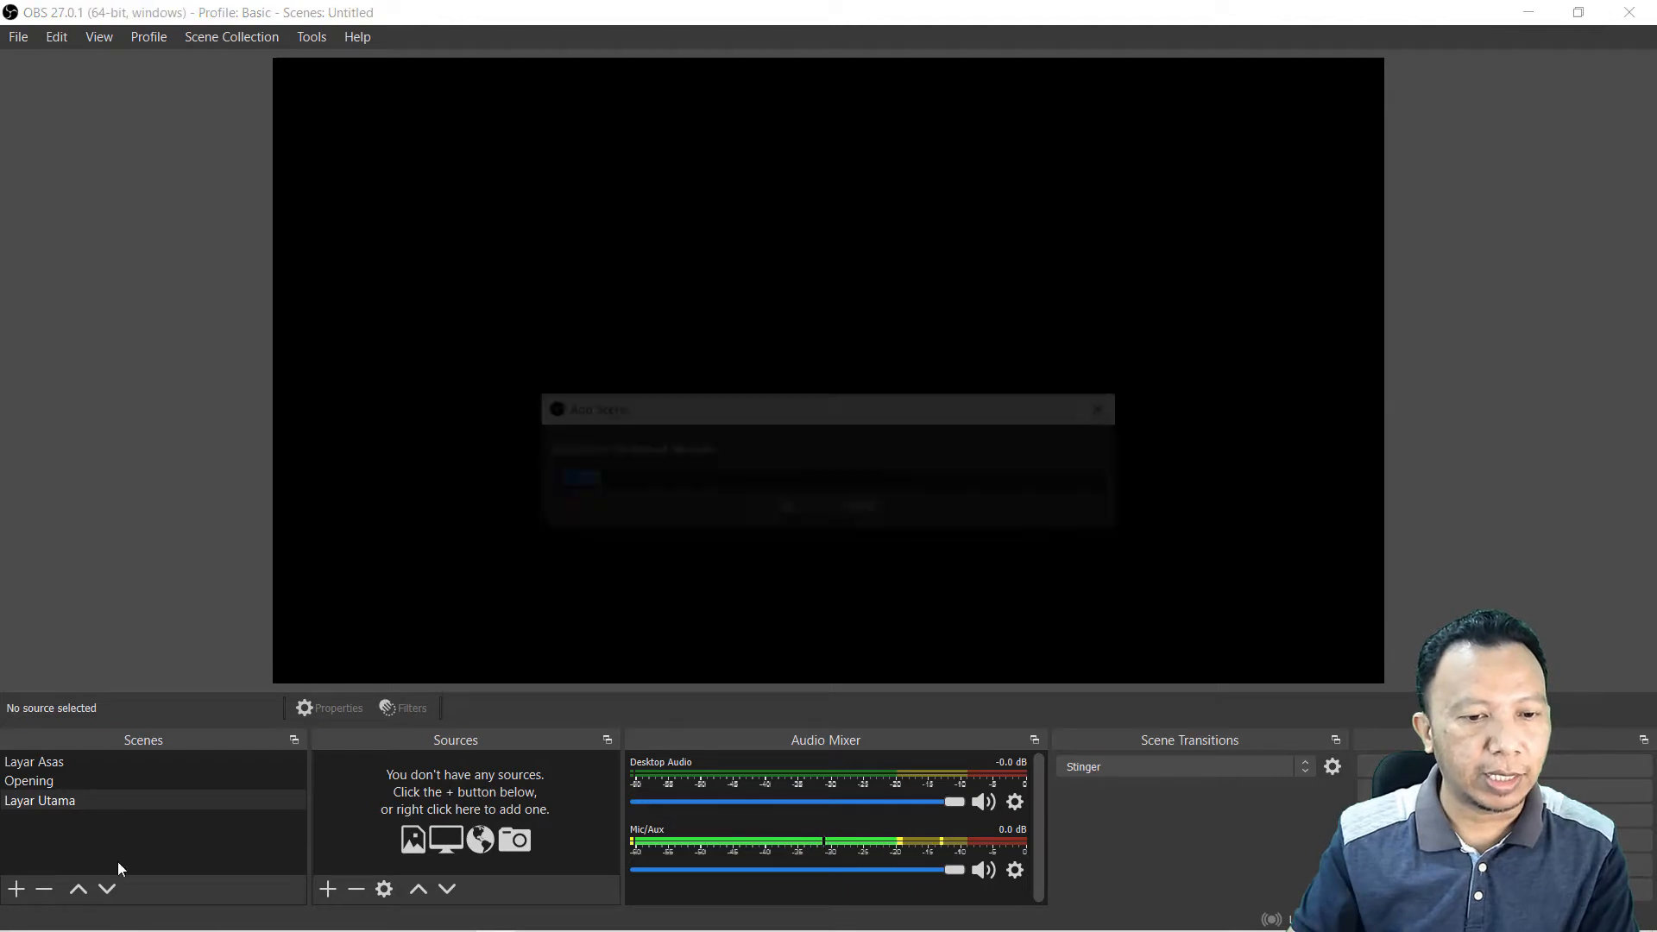
type("Closing")
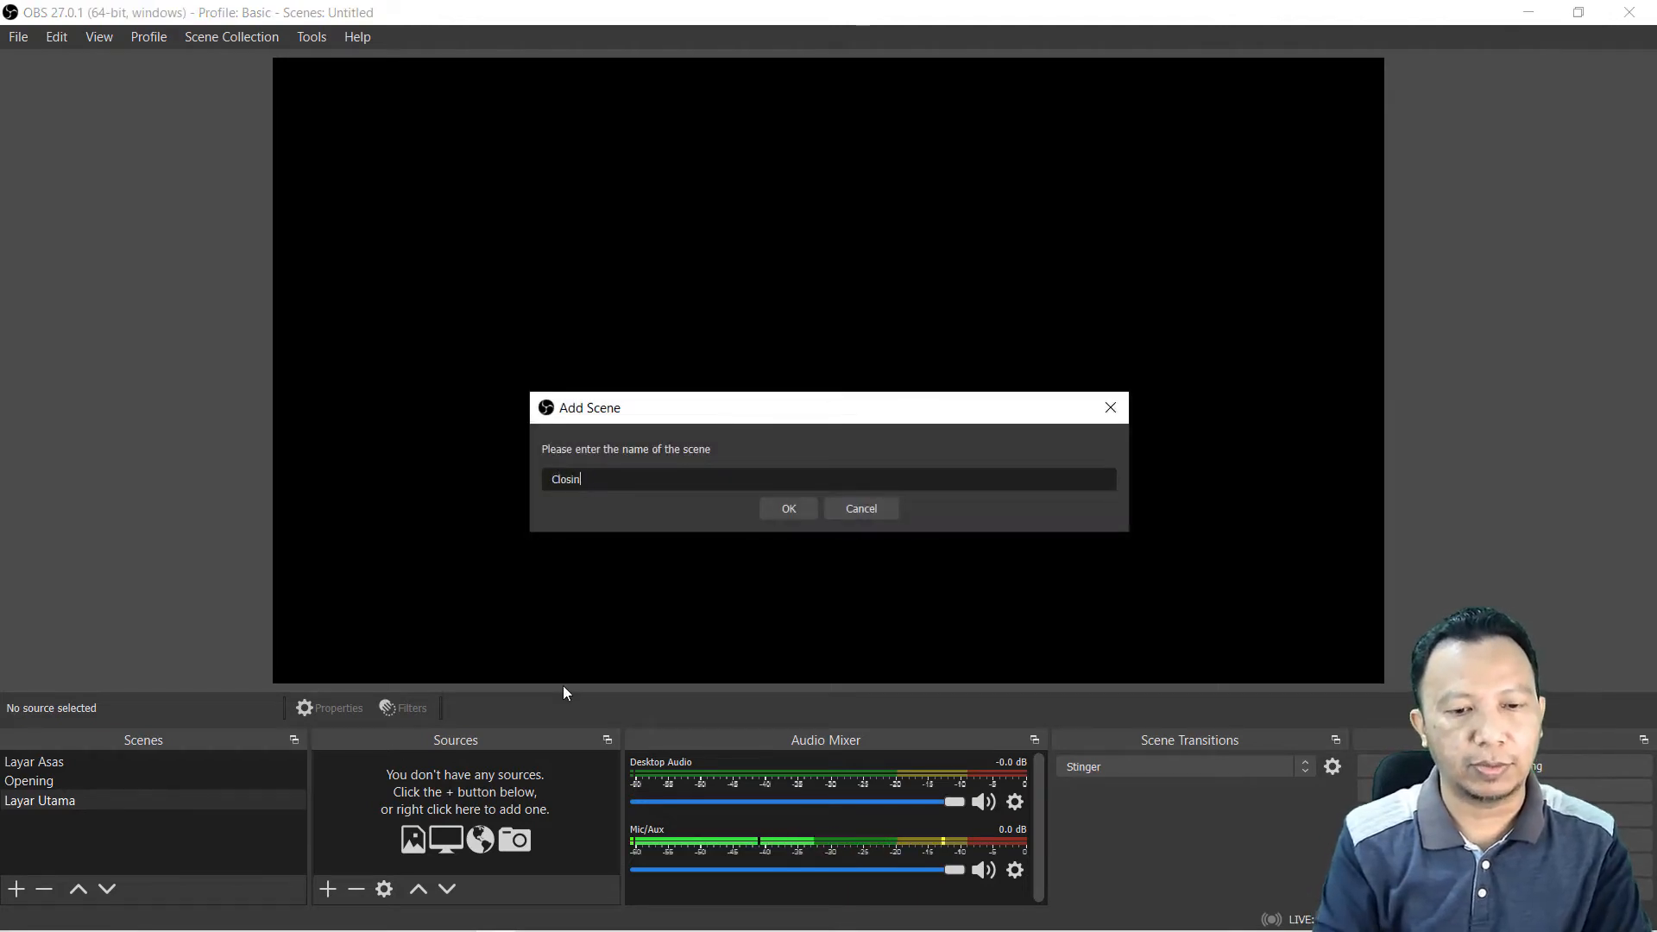
key("Return")
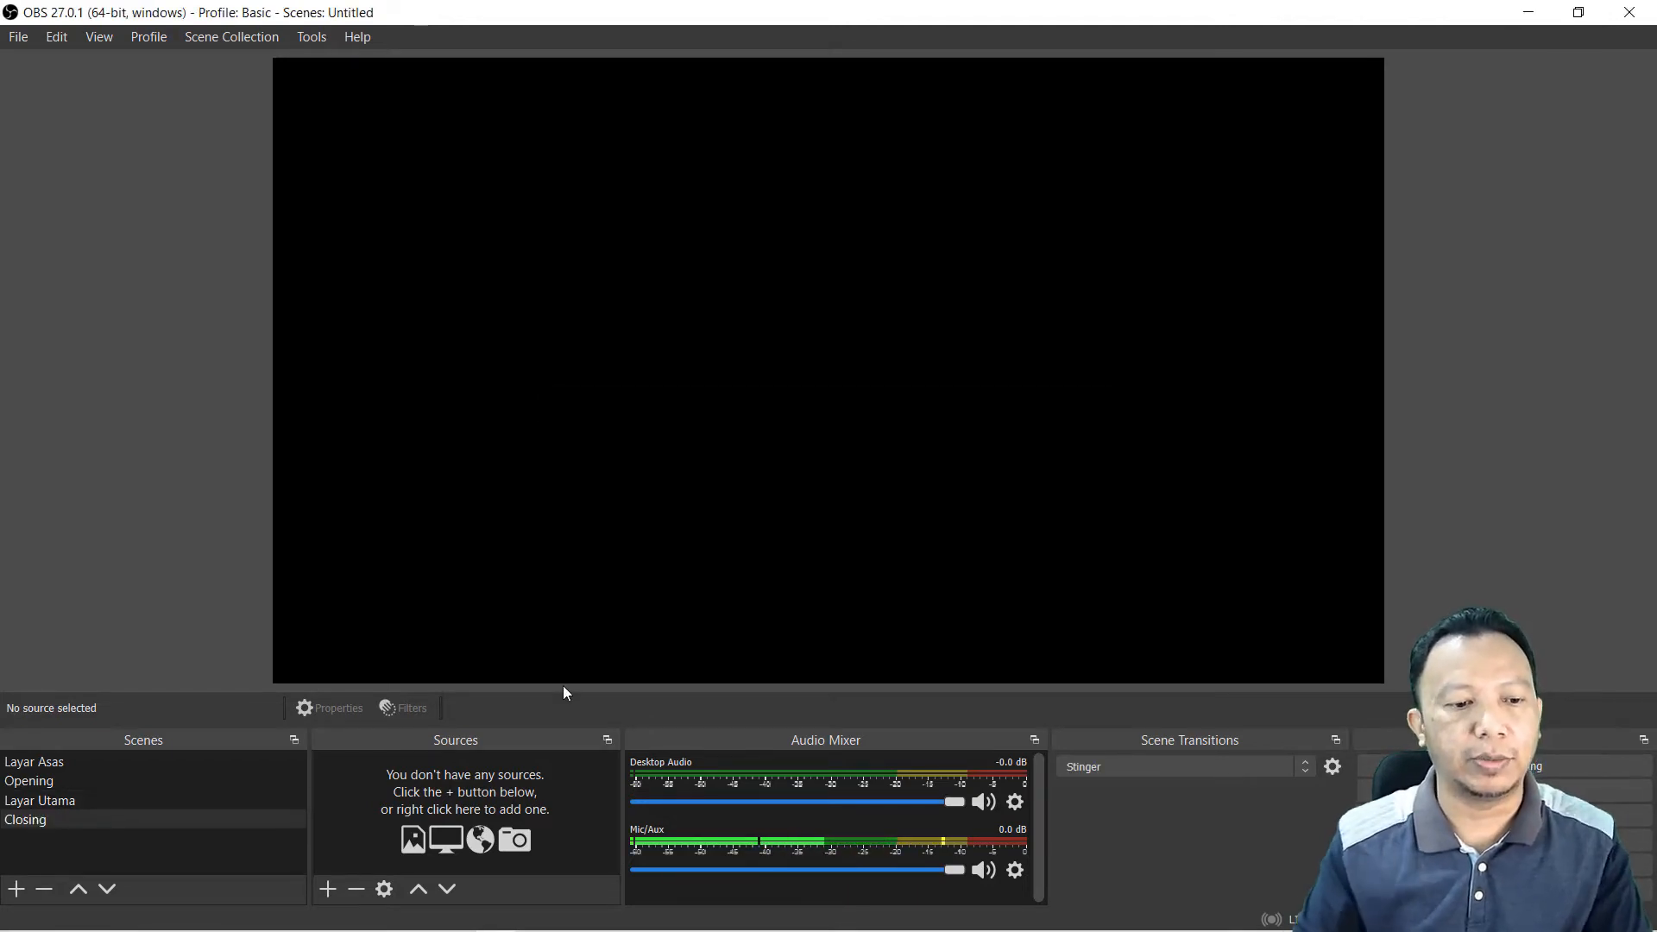
Step: Switch through the scenes Opening, Layar Utama, Closing and Layar Asas to compare what each one shows
left_click(191, 779)
left_click(176, 804)
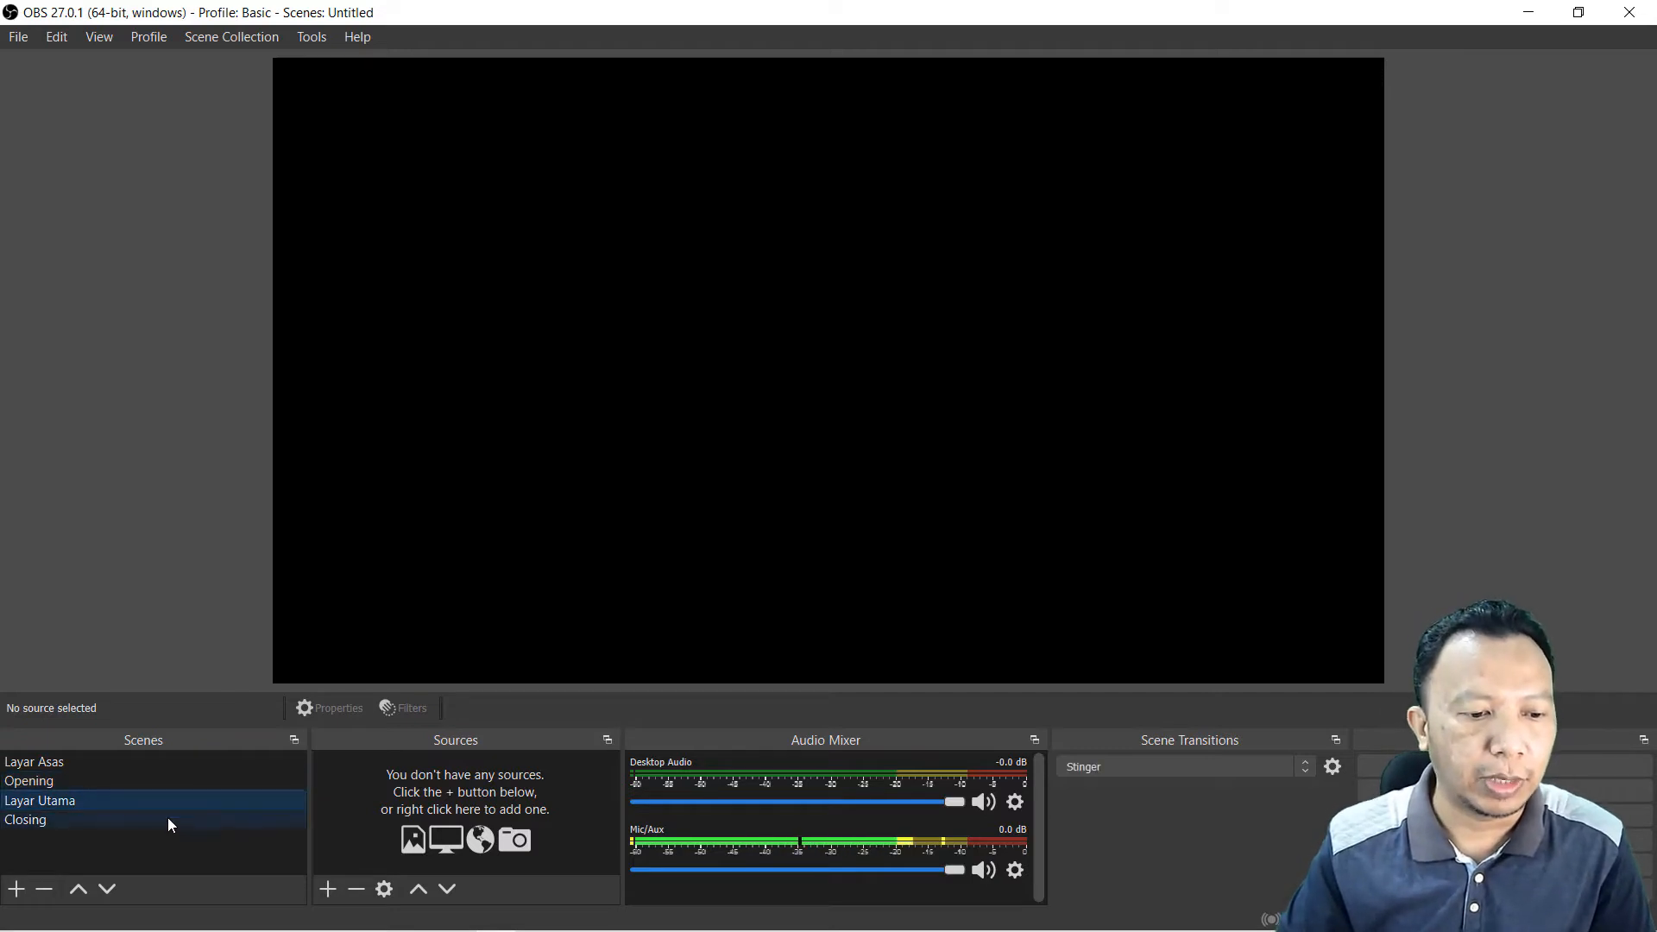
left_click(168, 818)
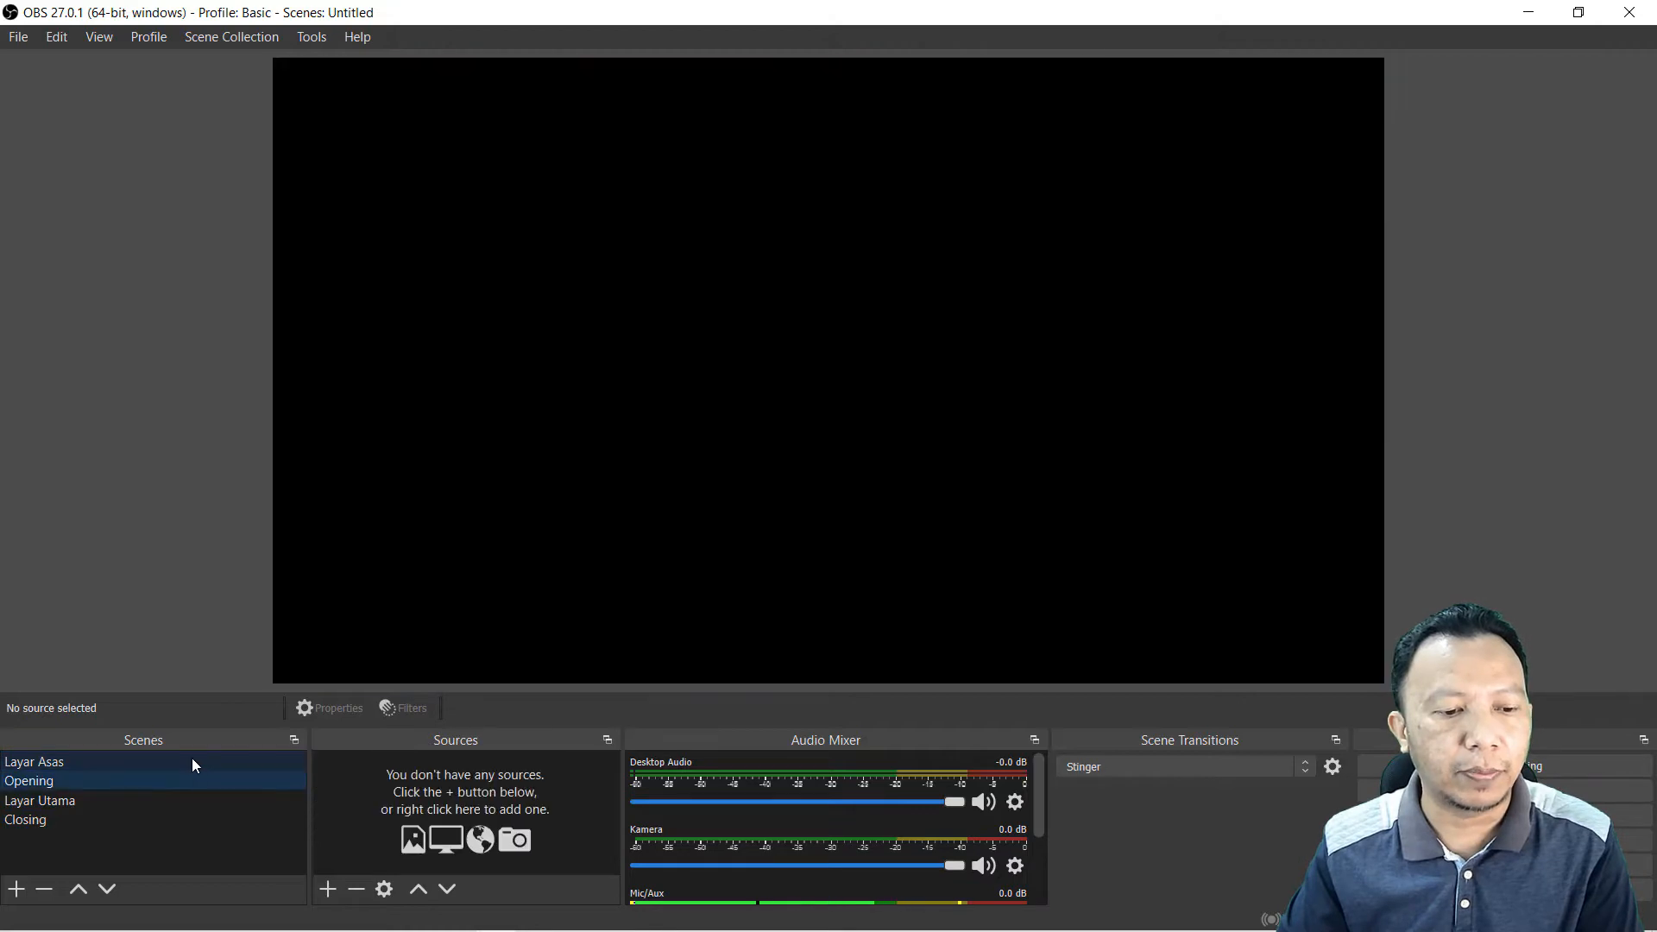
left_click(175, 761)
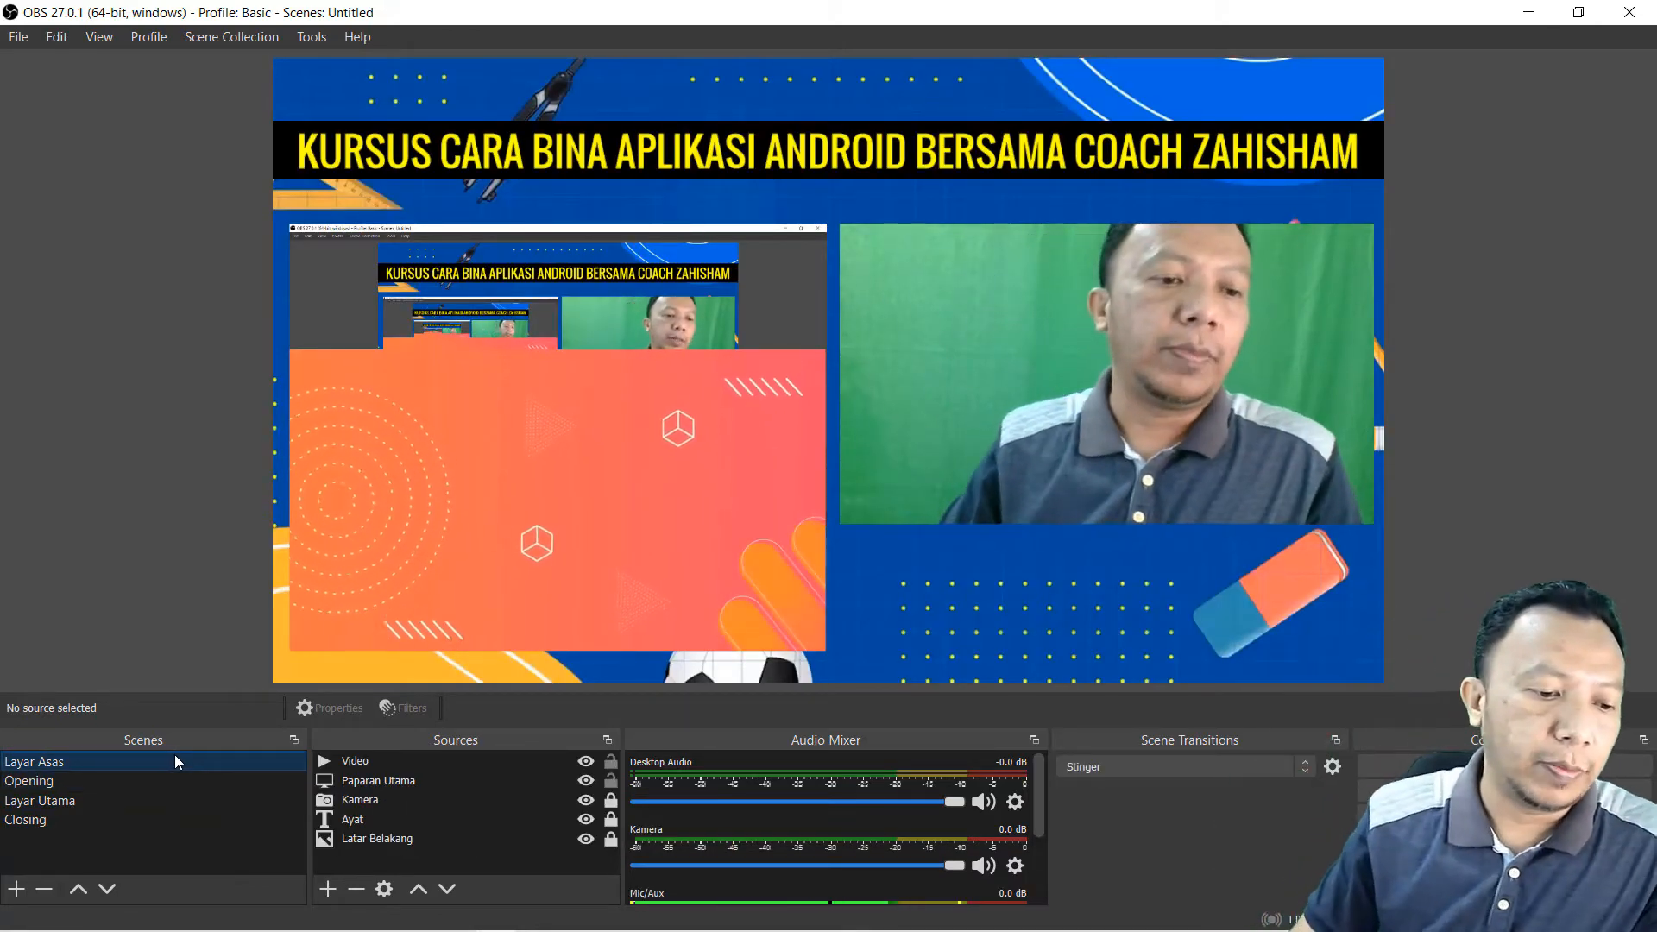
left_click(181, 780)
left_click(174, 799)
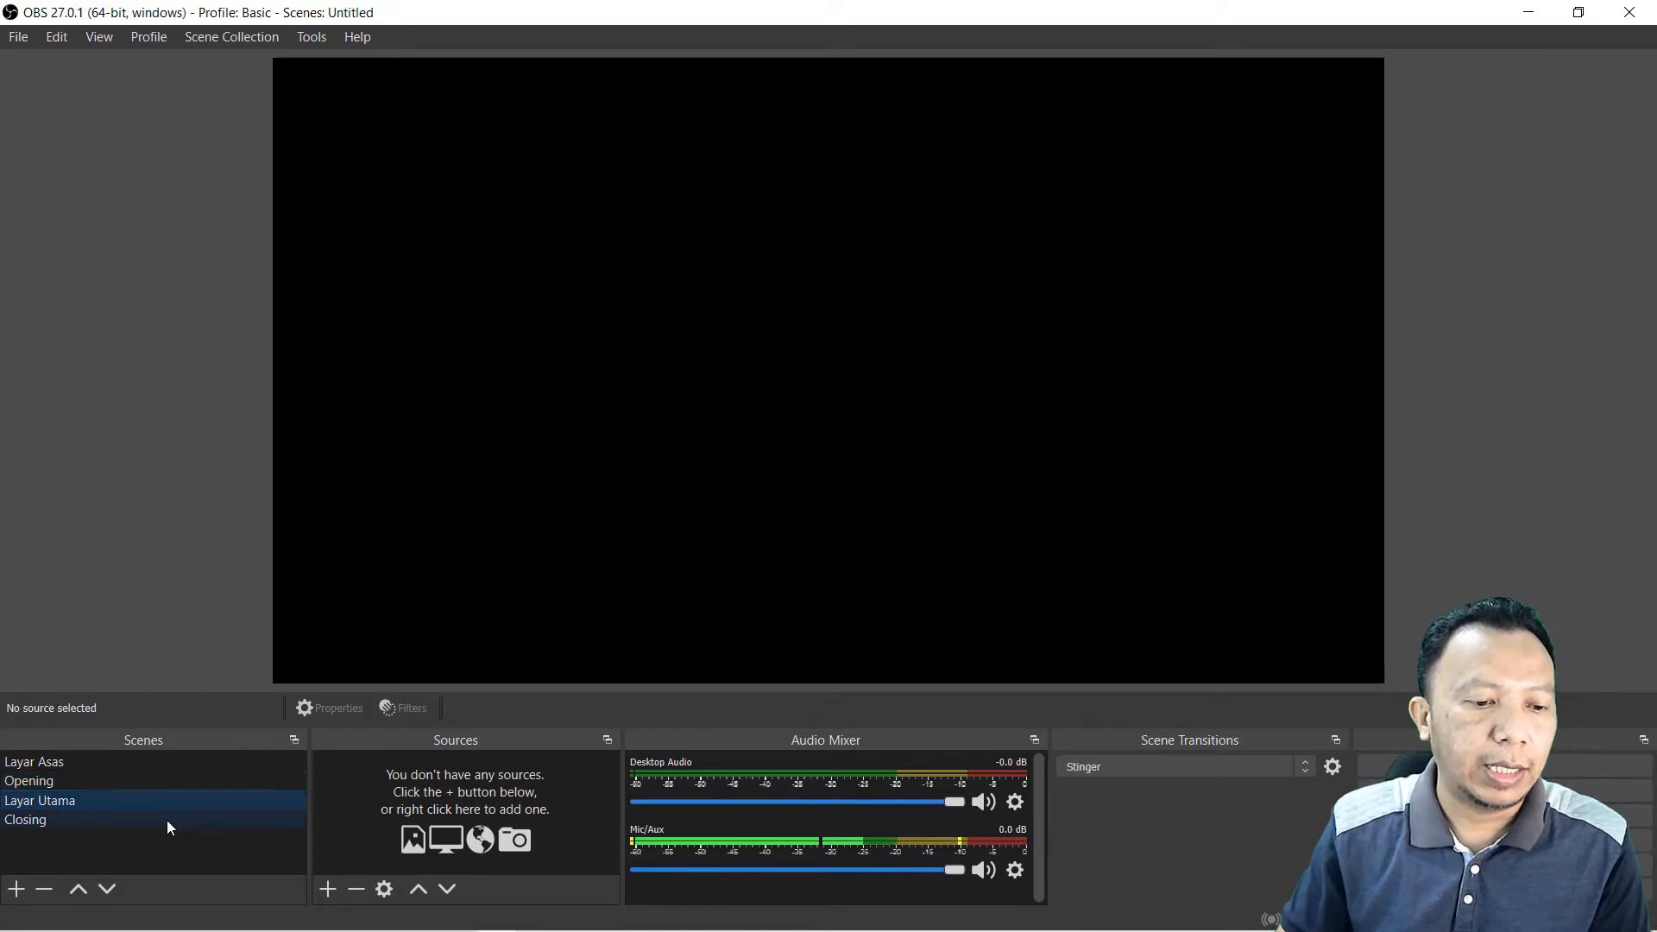
Step: Add the existing Latar Belakang image source to the Opening scene and lock it in place
left_click(168, 820)
left_click(159, 785)
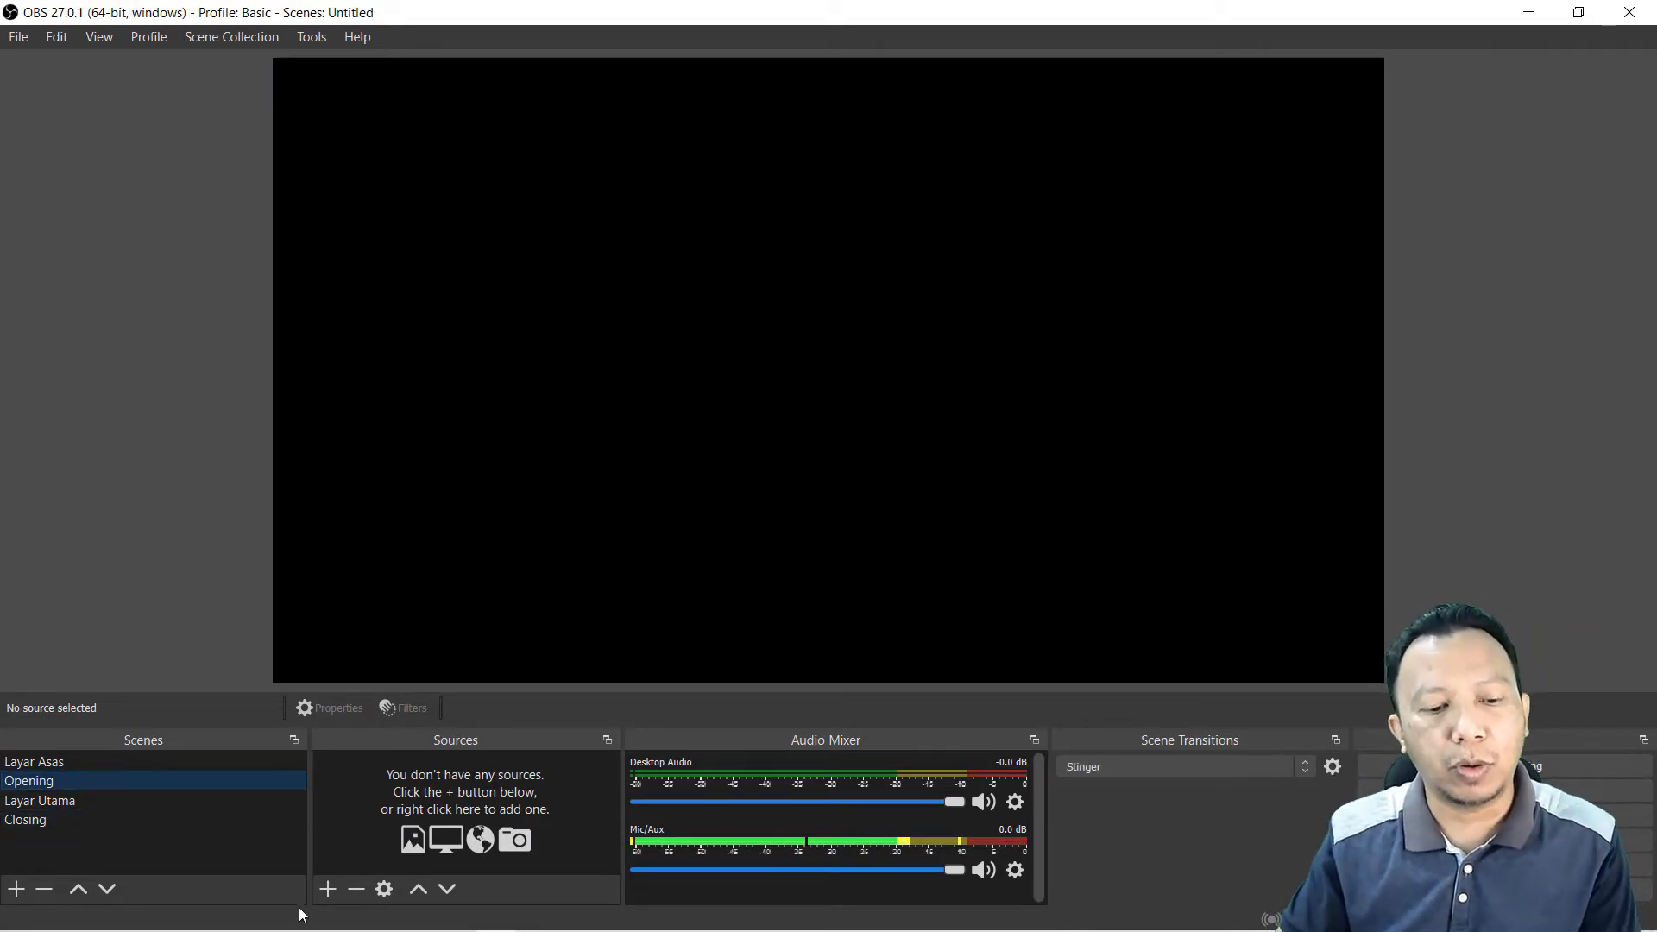
left_click(326, 889)
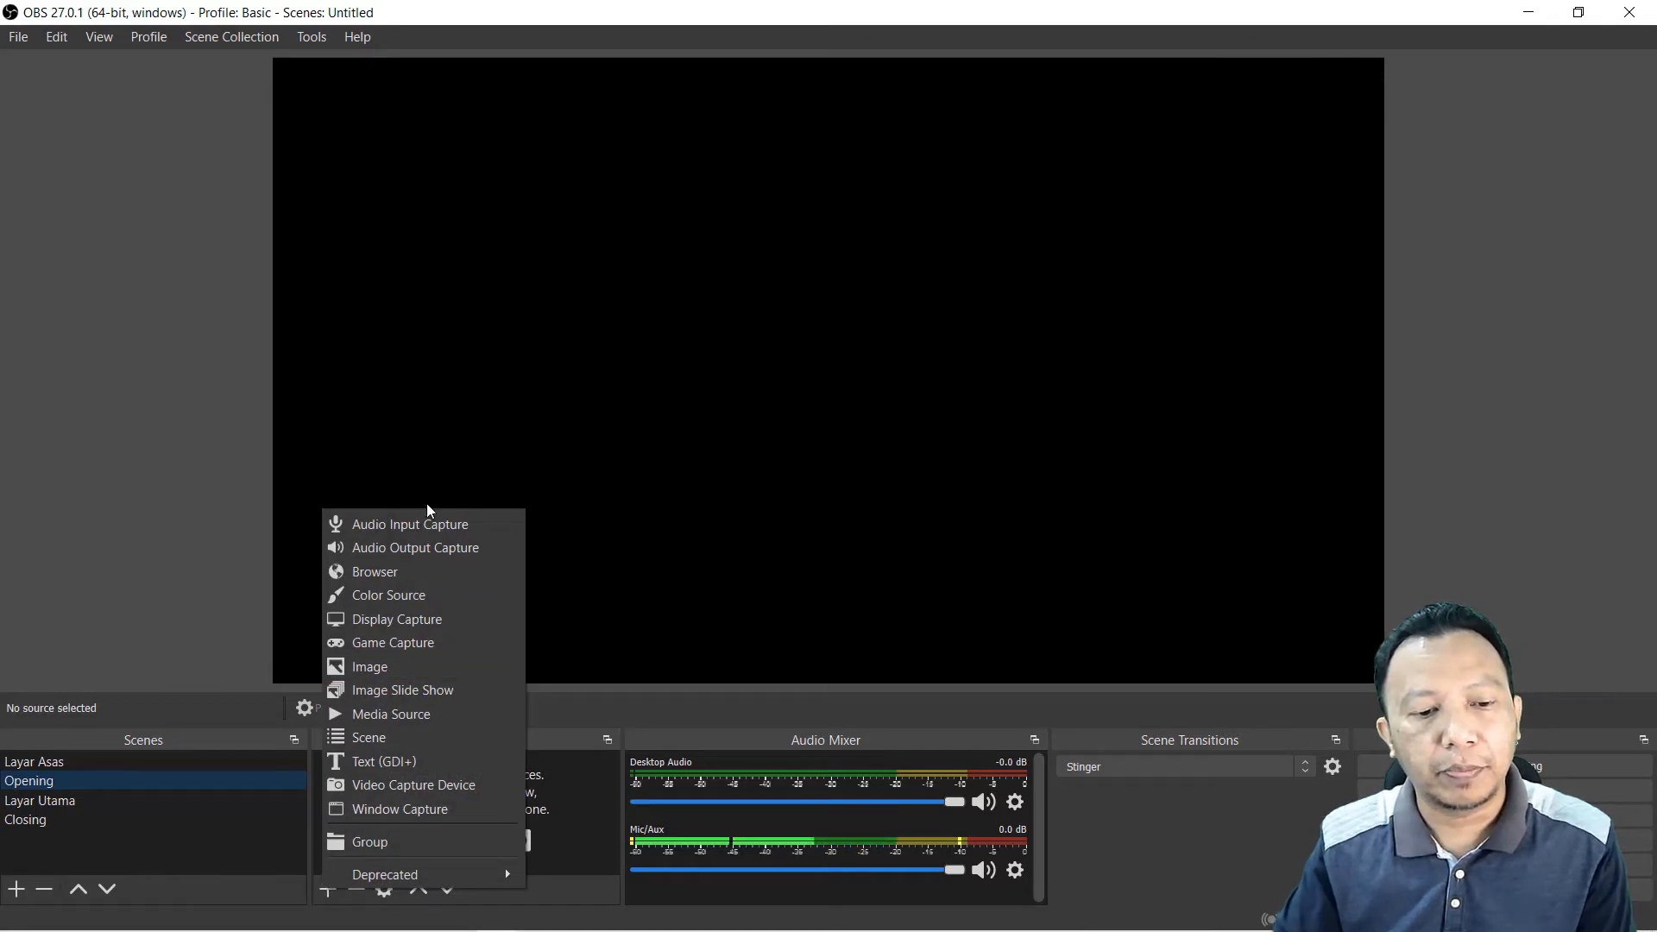
left_click(410, 667)
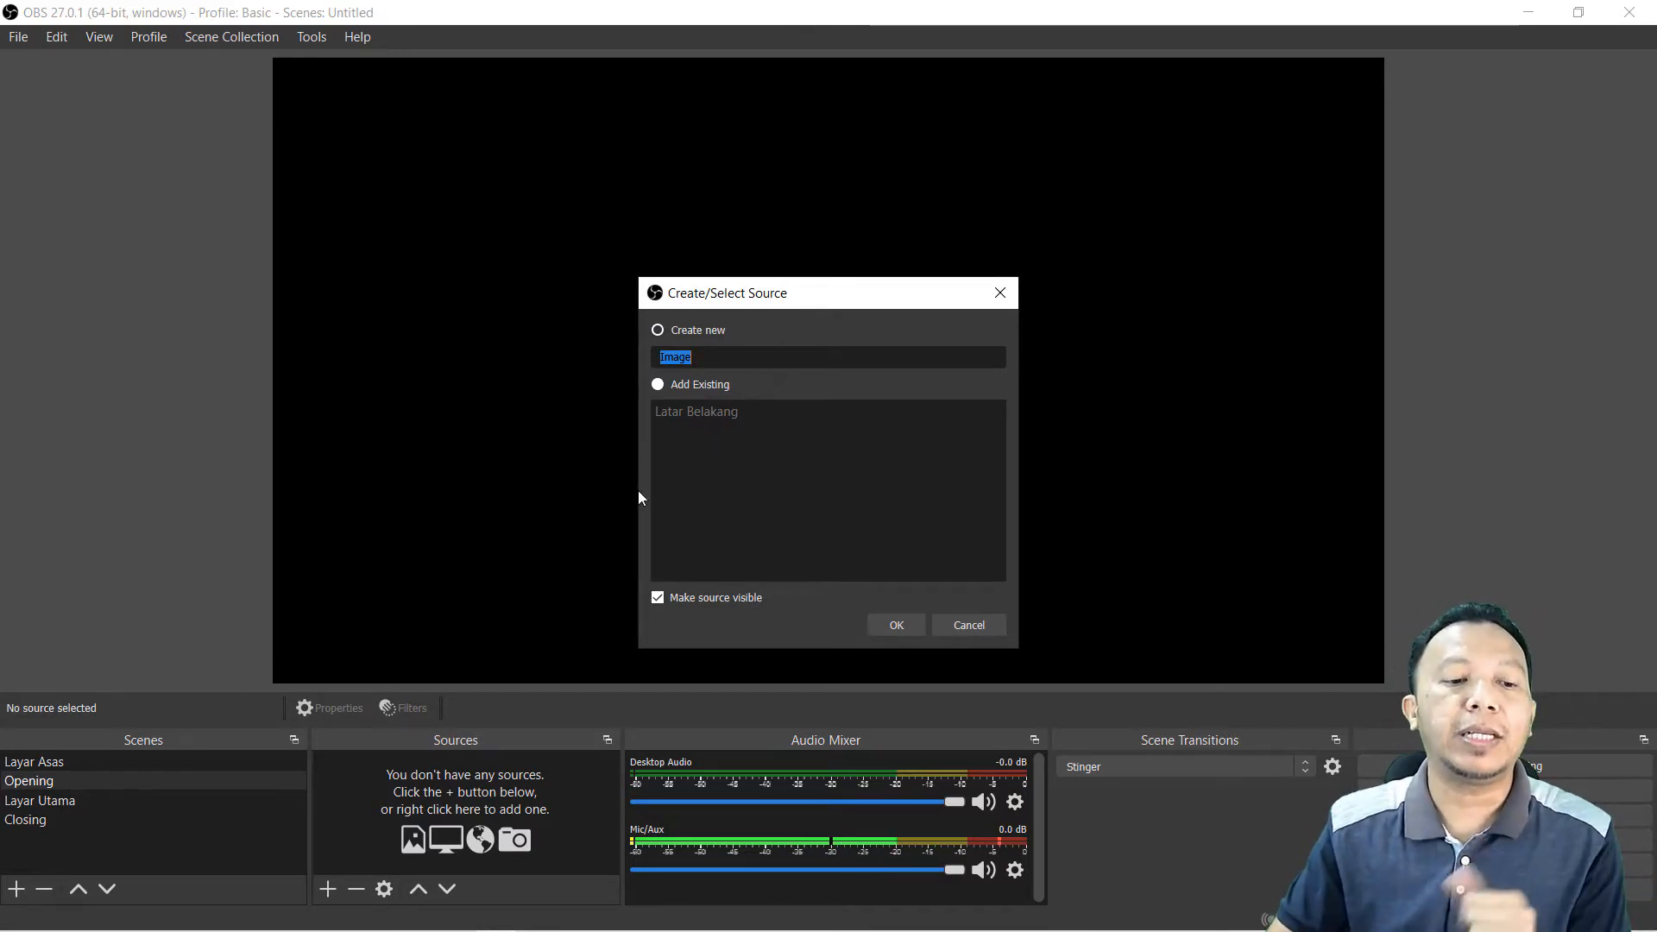
left_click(656, 389)
left_click(704, 415)
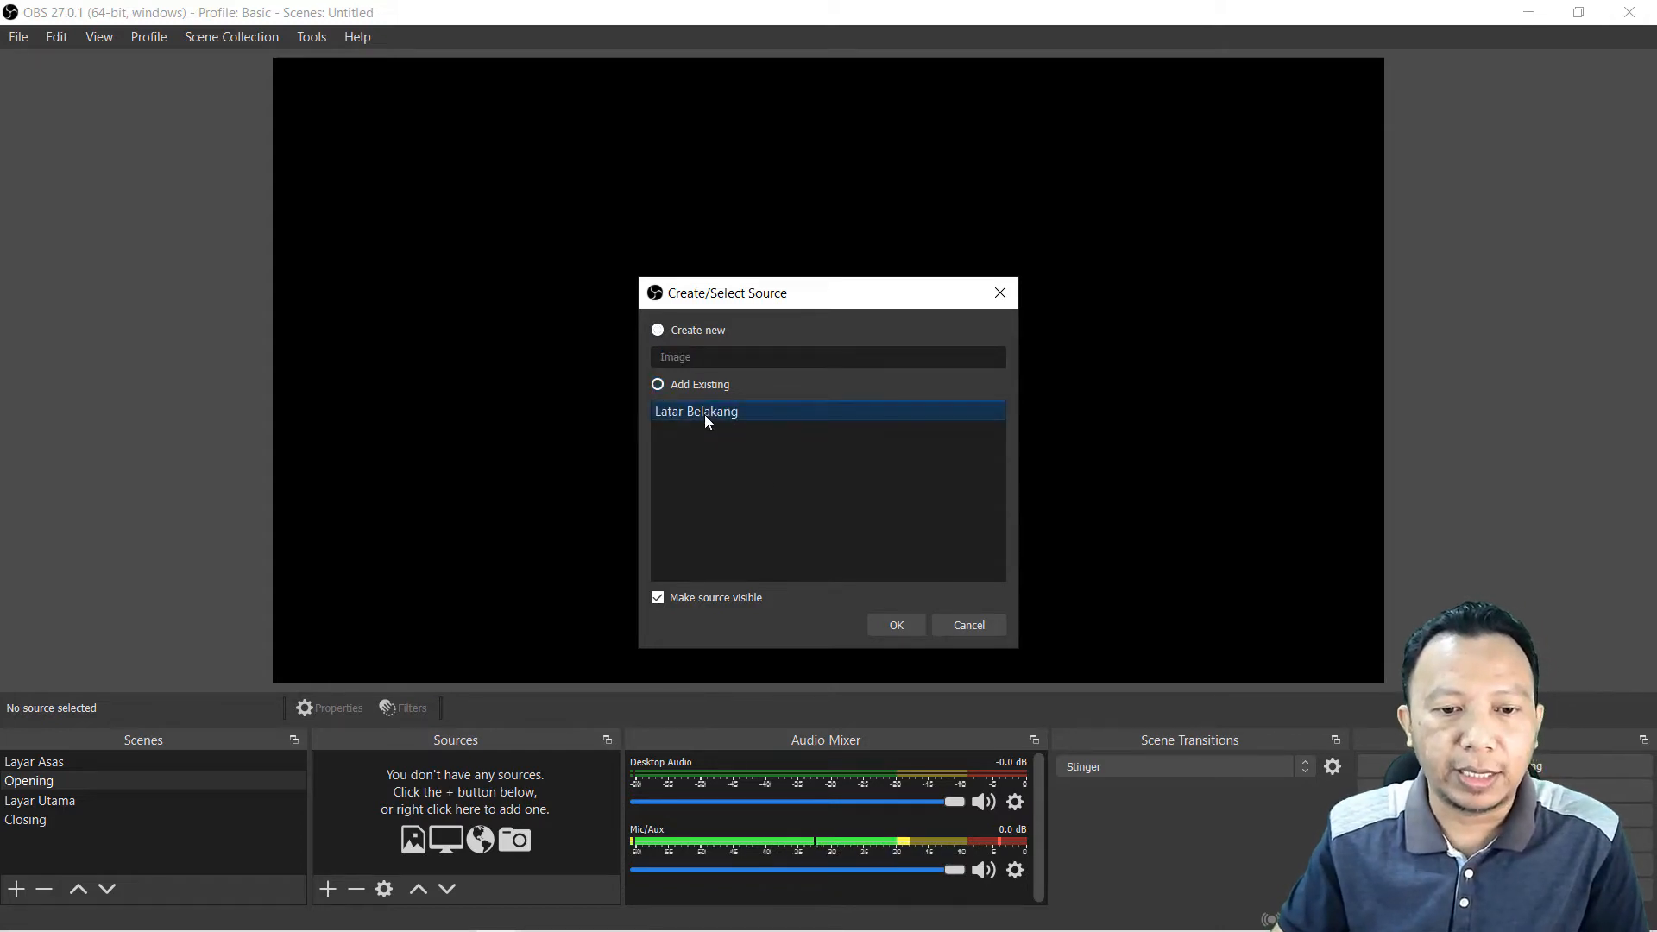
left_click(884, 624)
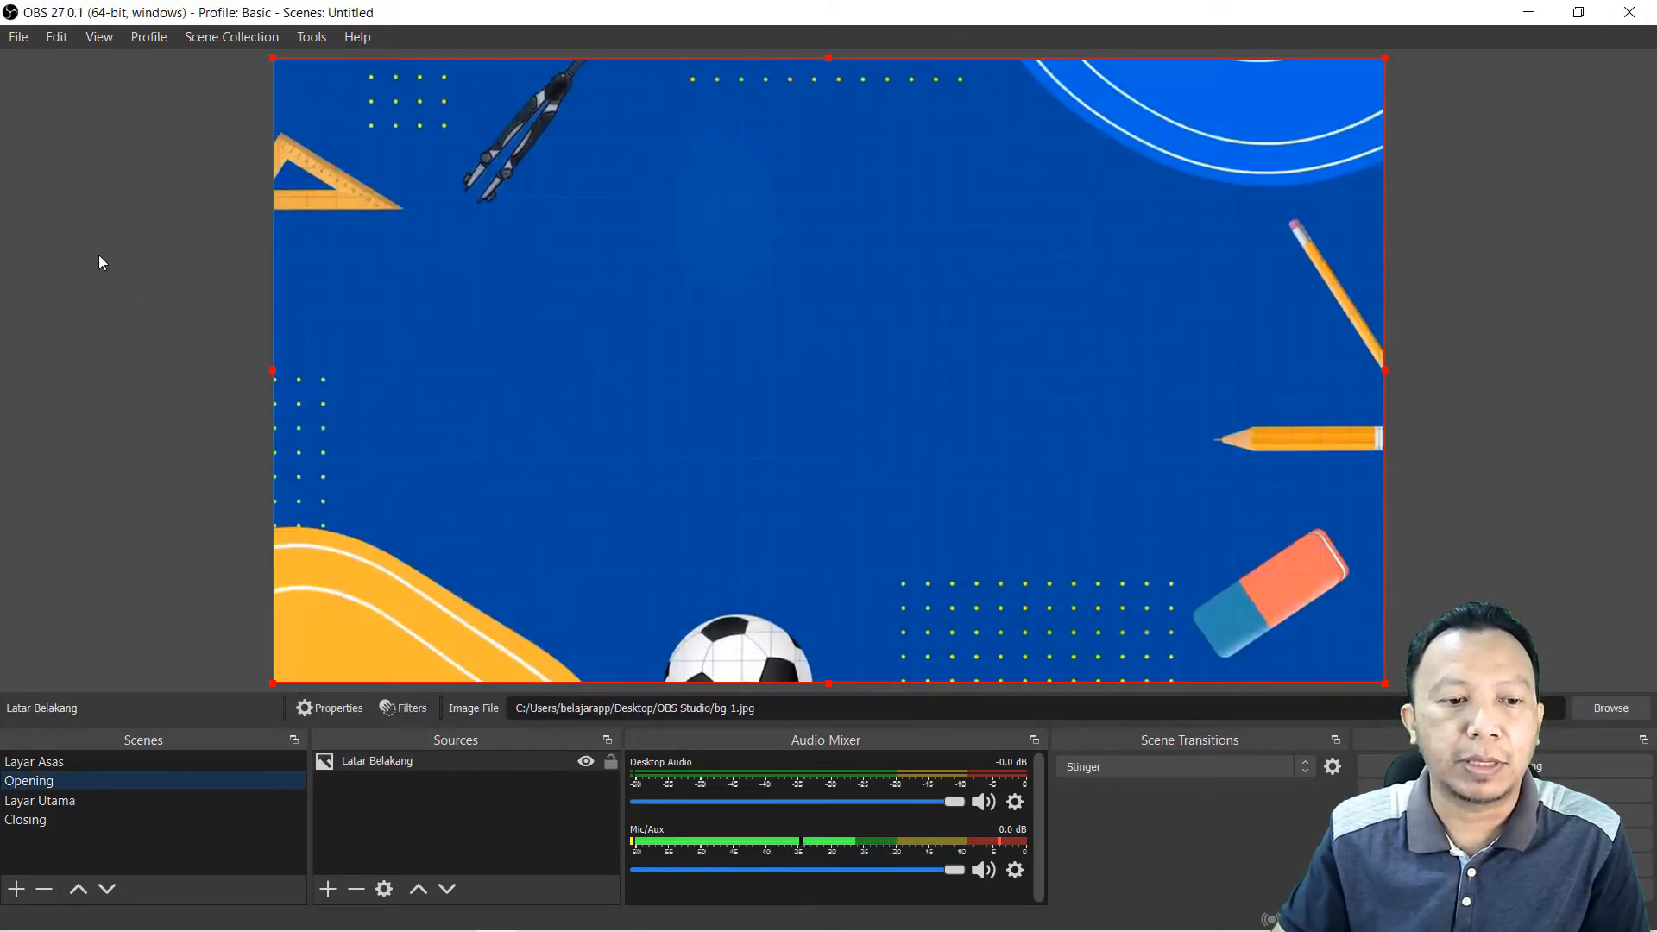
left_click(610, 763)
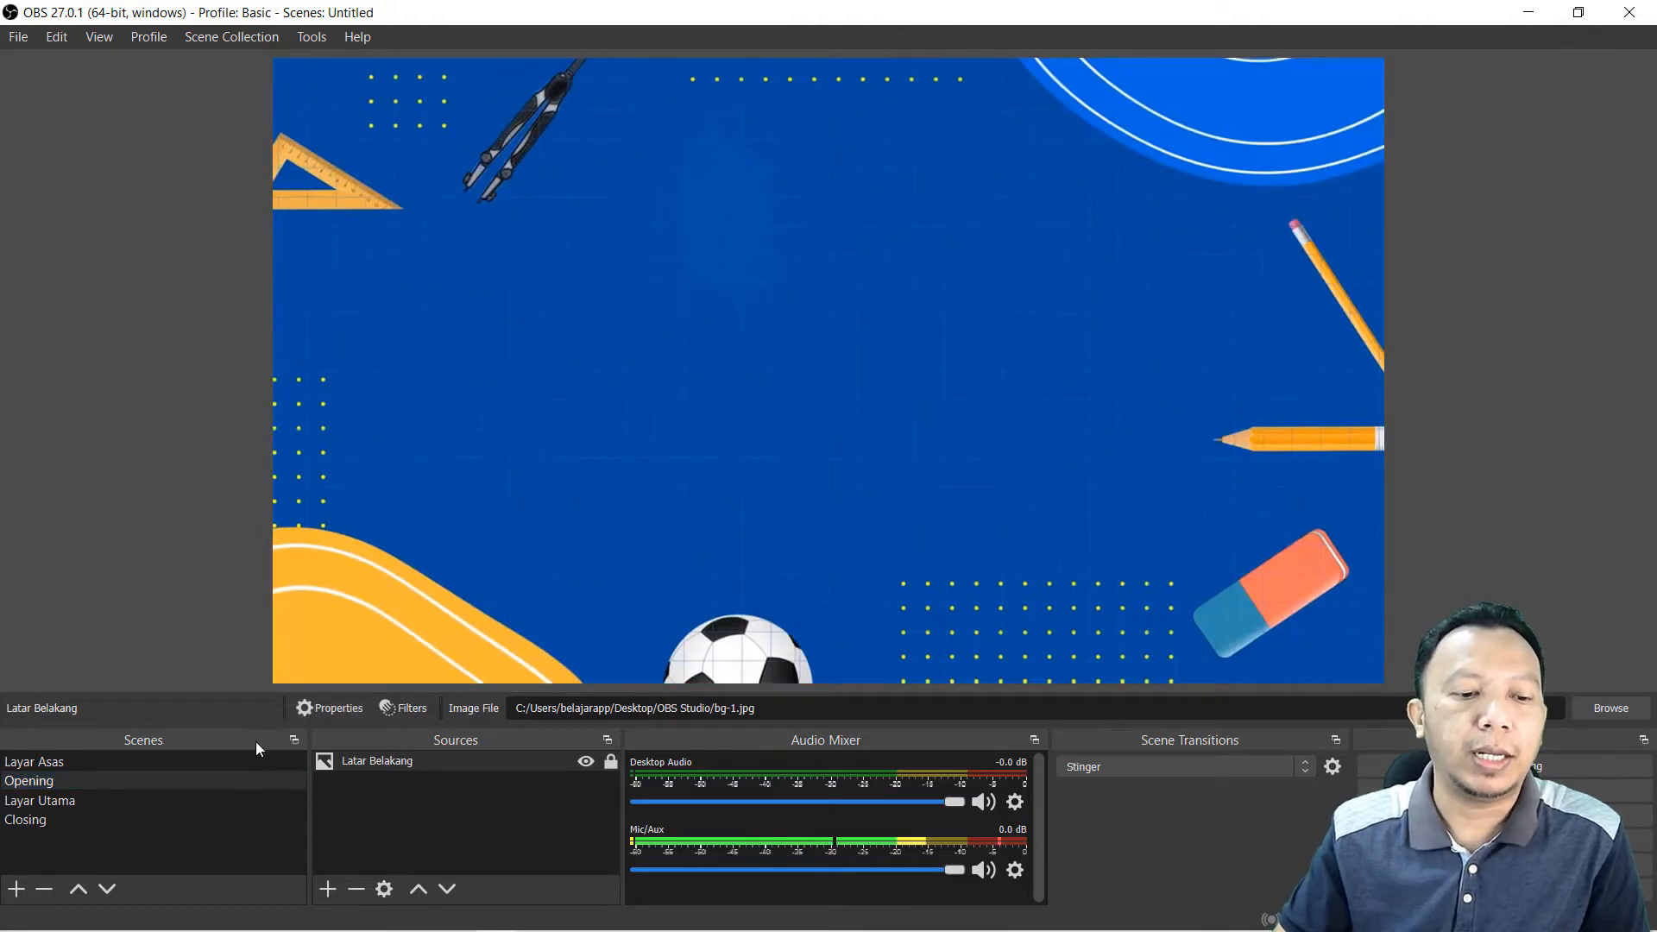
double_click(397, 763)
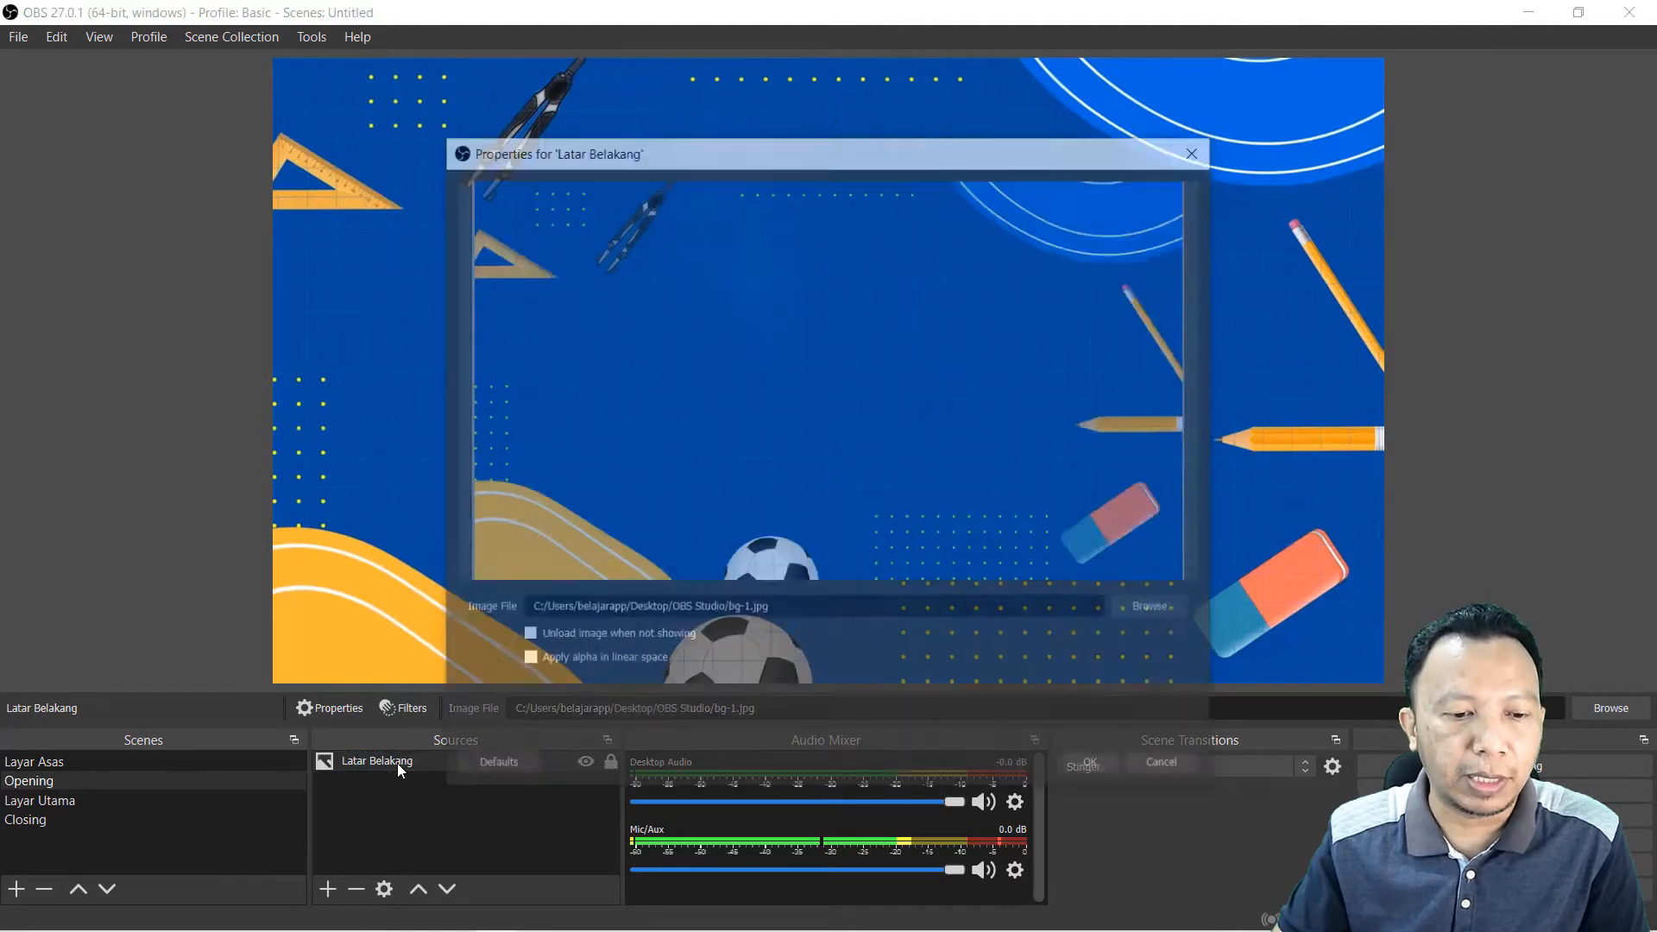
left_click(1147, 607)
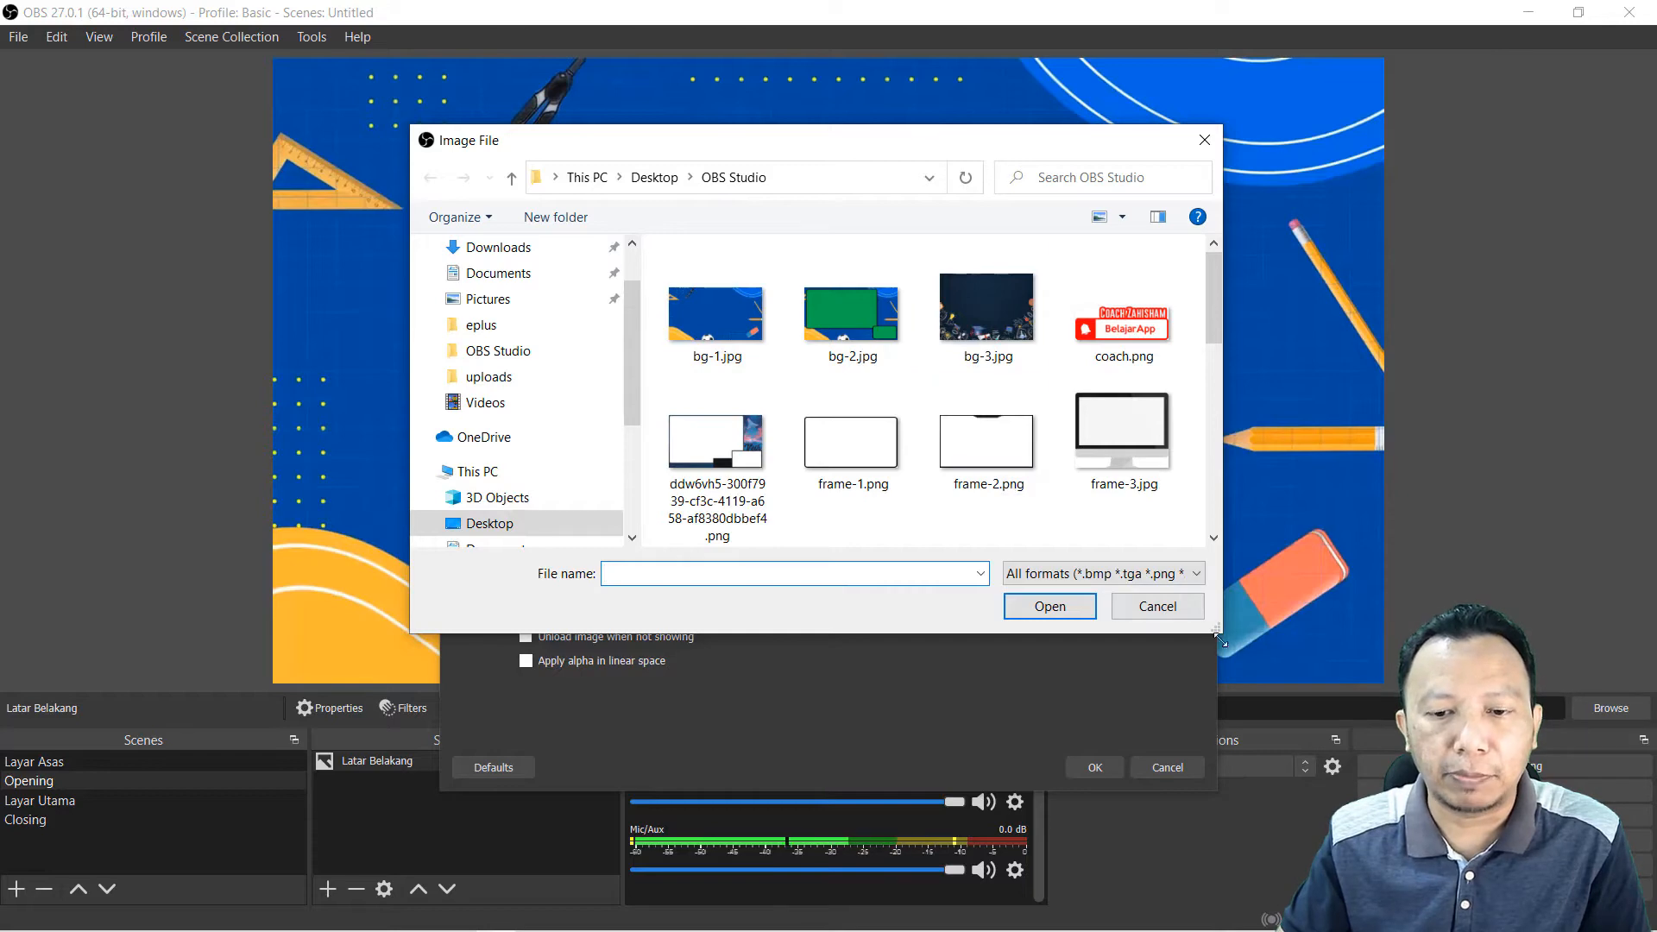
left_click(1167, 614)
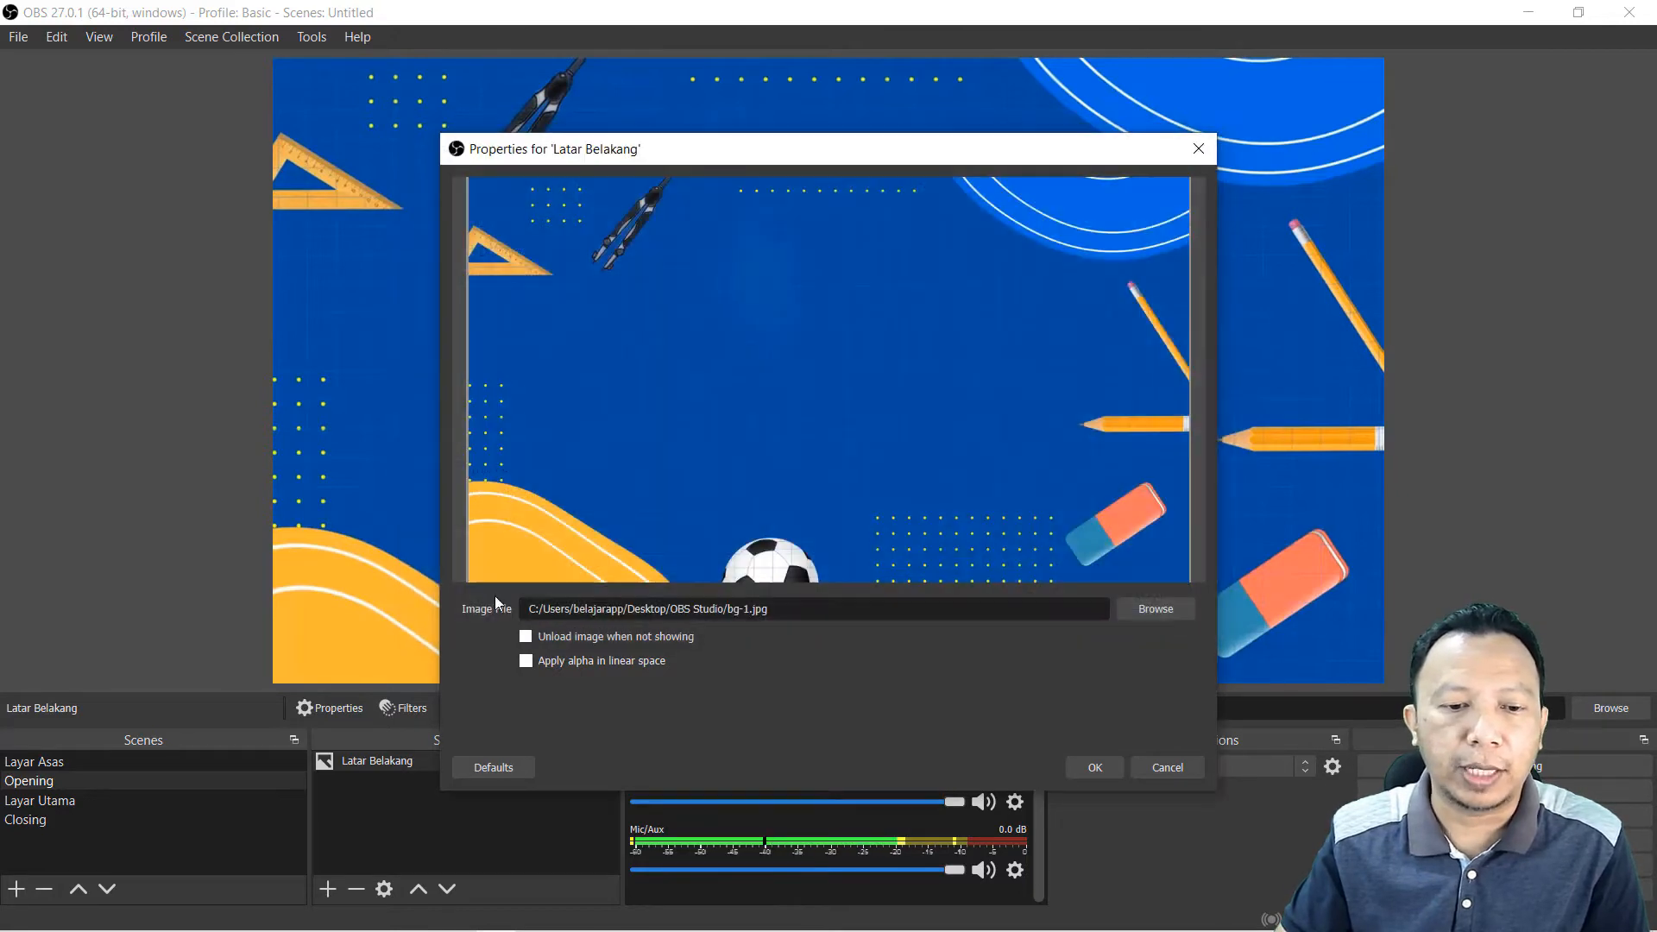
left_click(1170, 769)
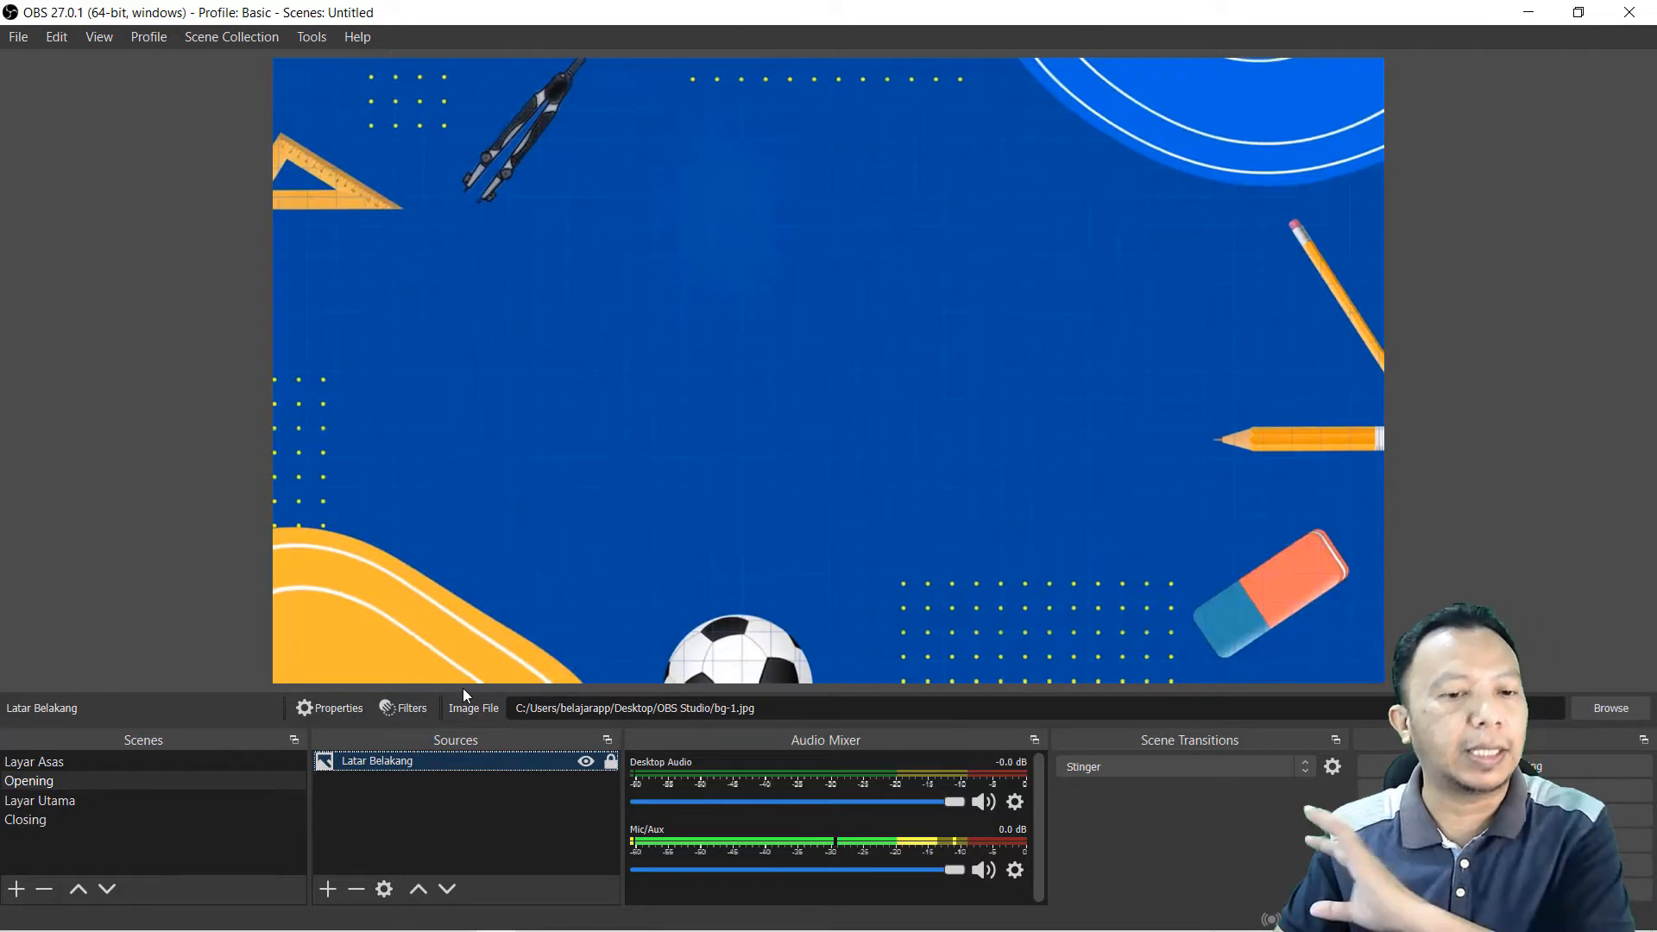
Step: Create a new Text (GDI+) source named Title in the Opening scene
left_click(326, 894)
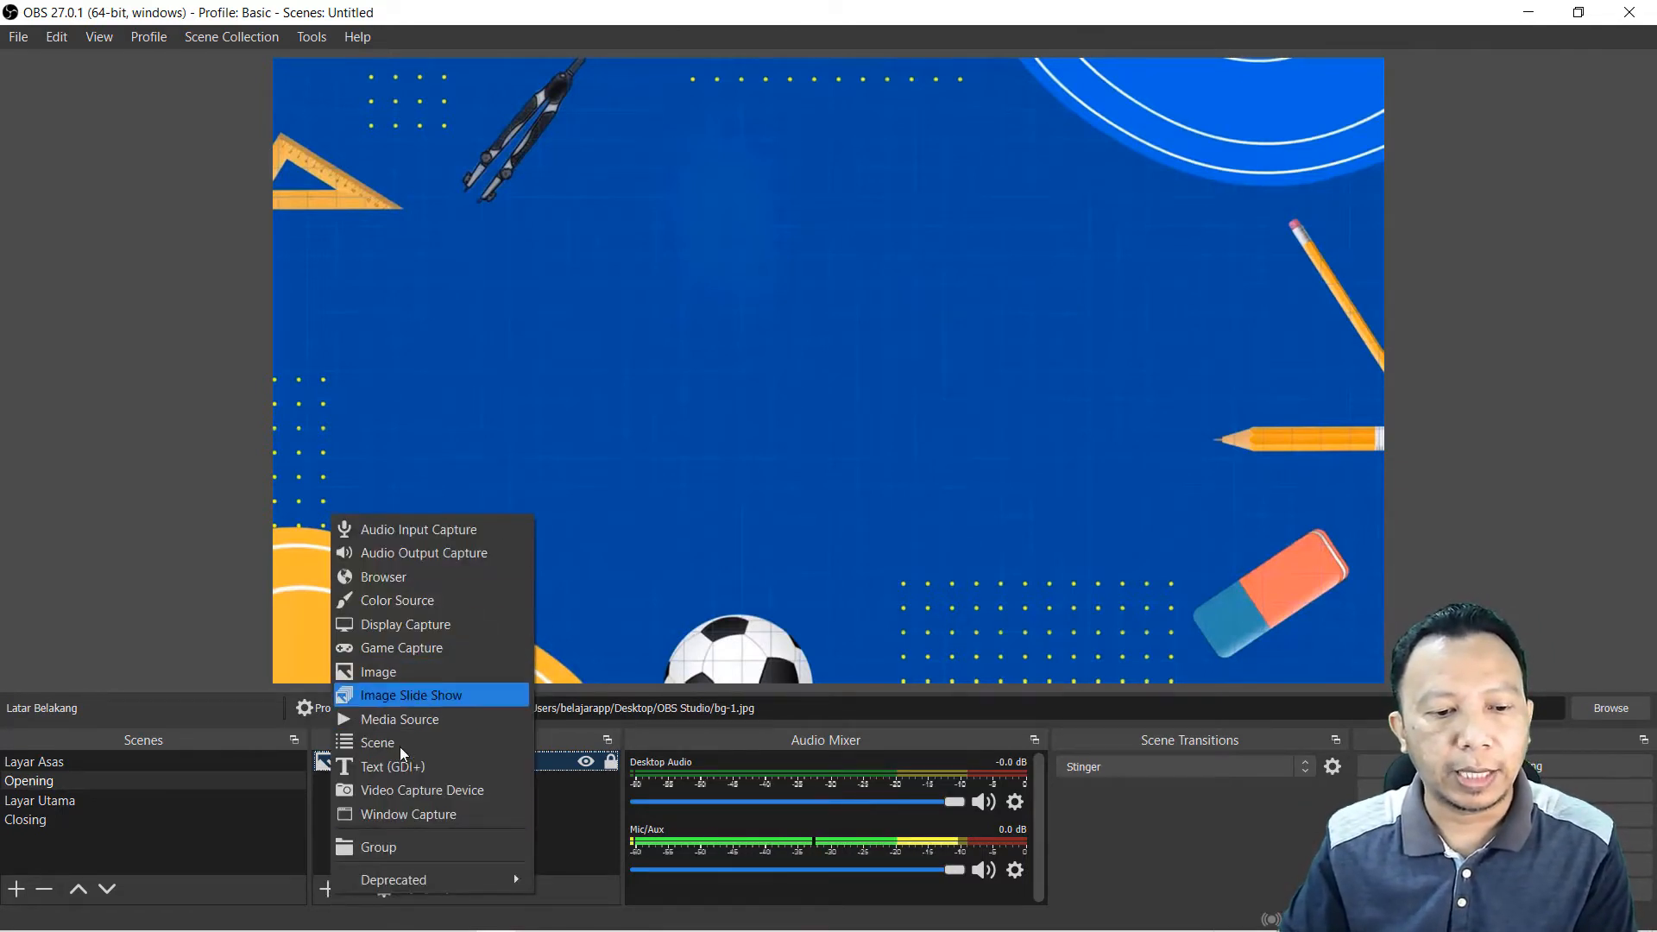
left_click(390, 768)
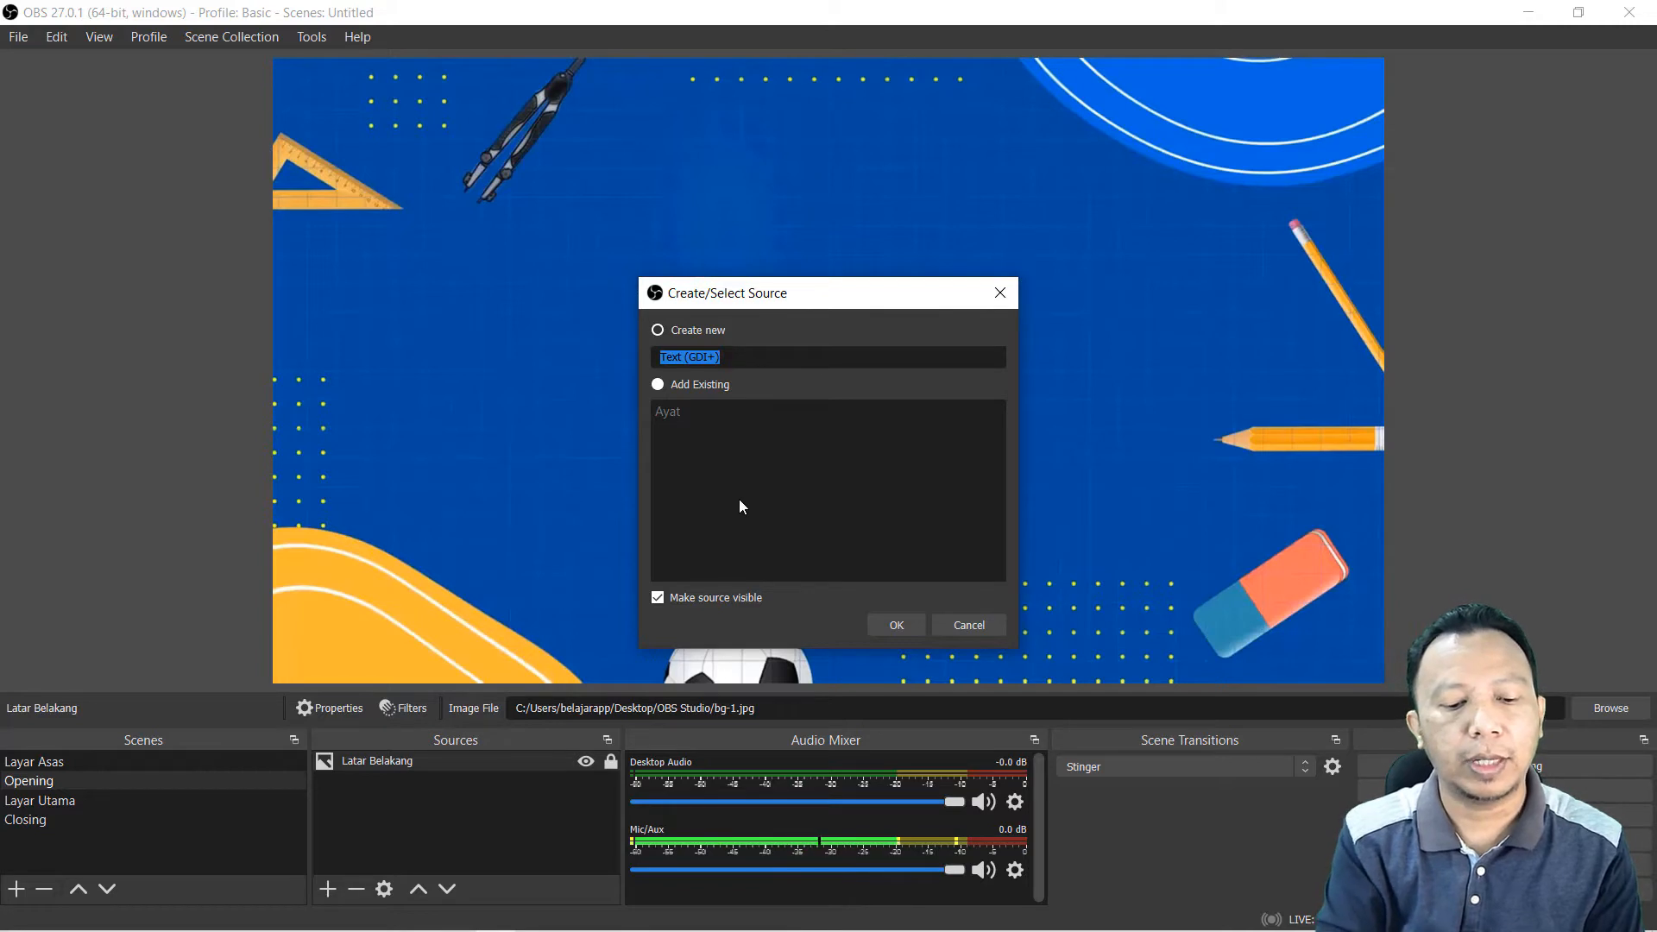
type("Ttitle")
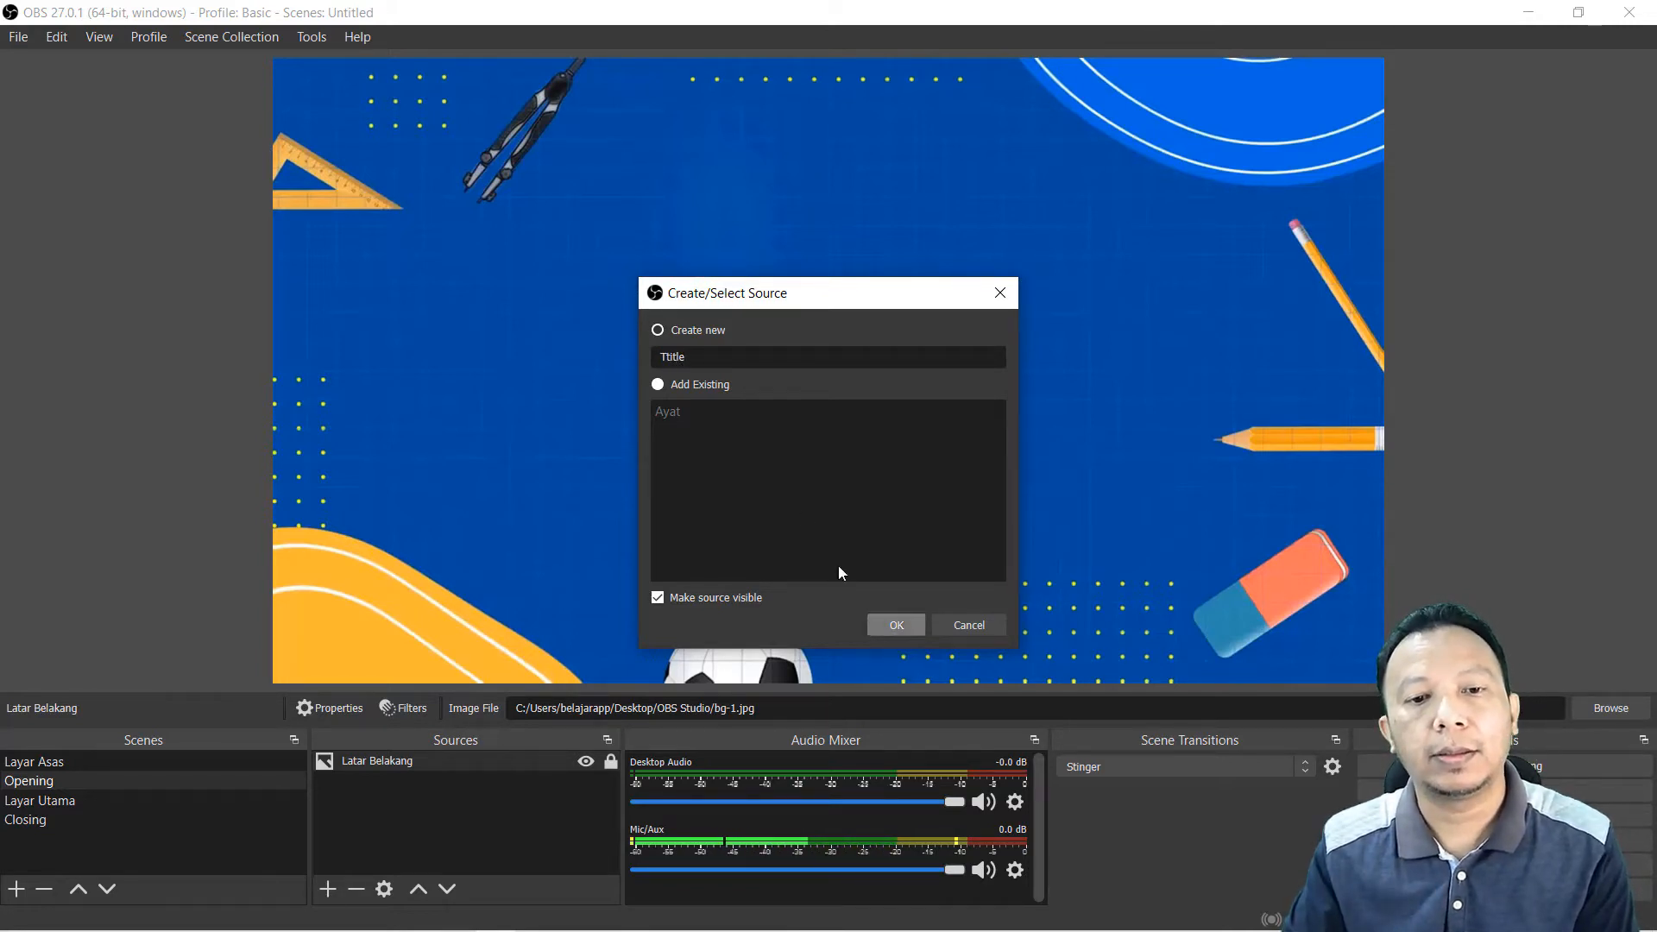
key("ctrl+a")
type("Tit")
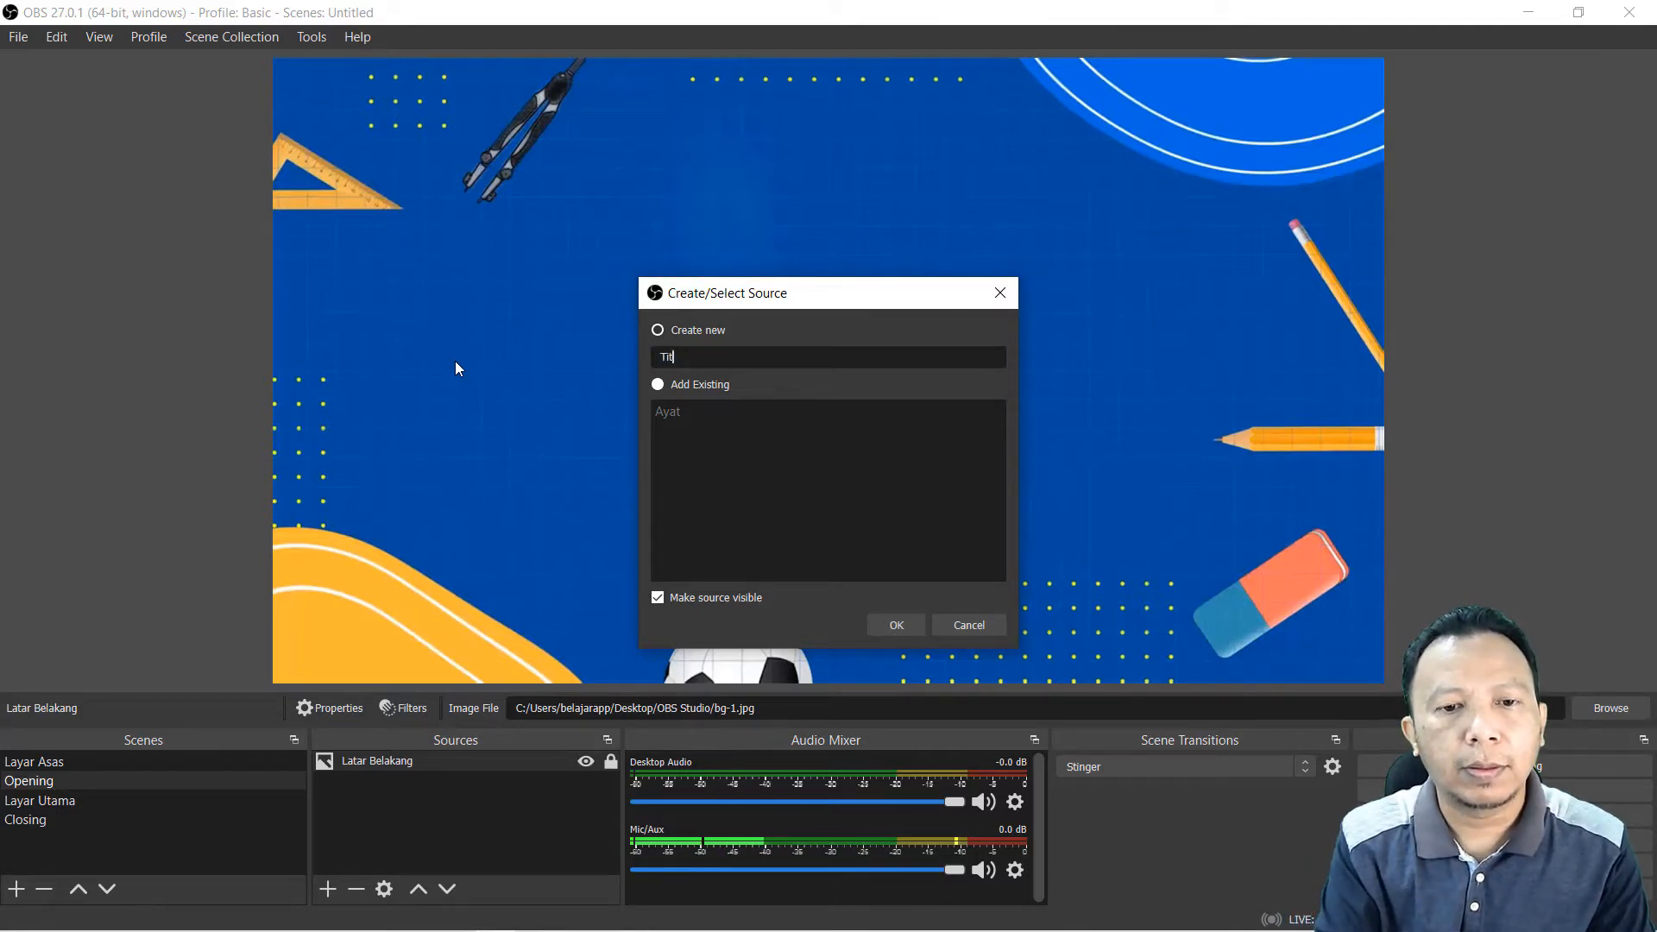
type("lle")
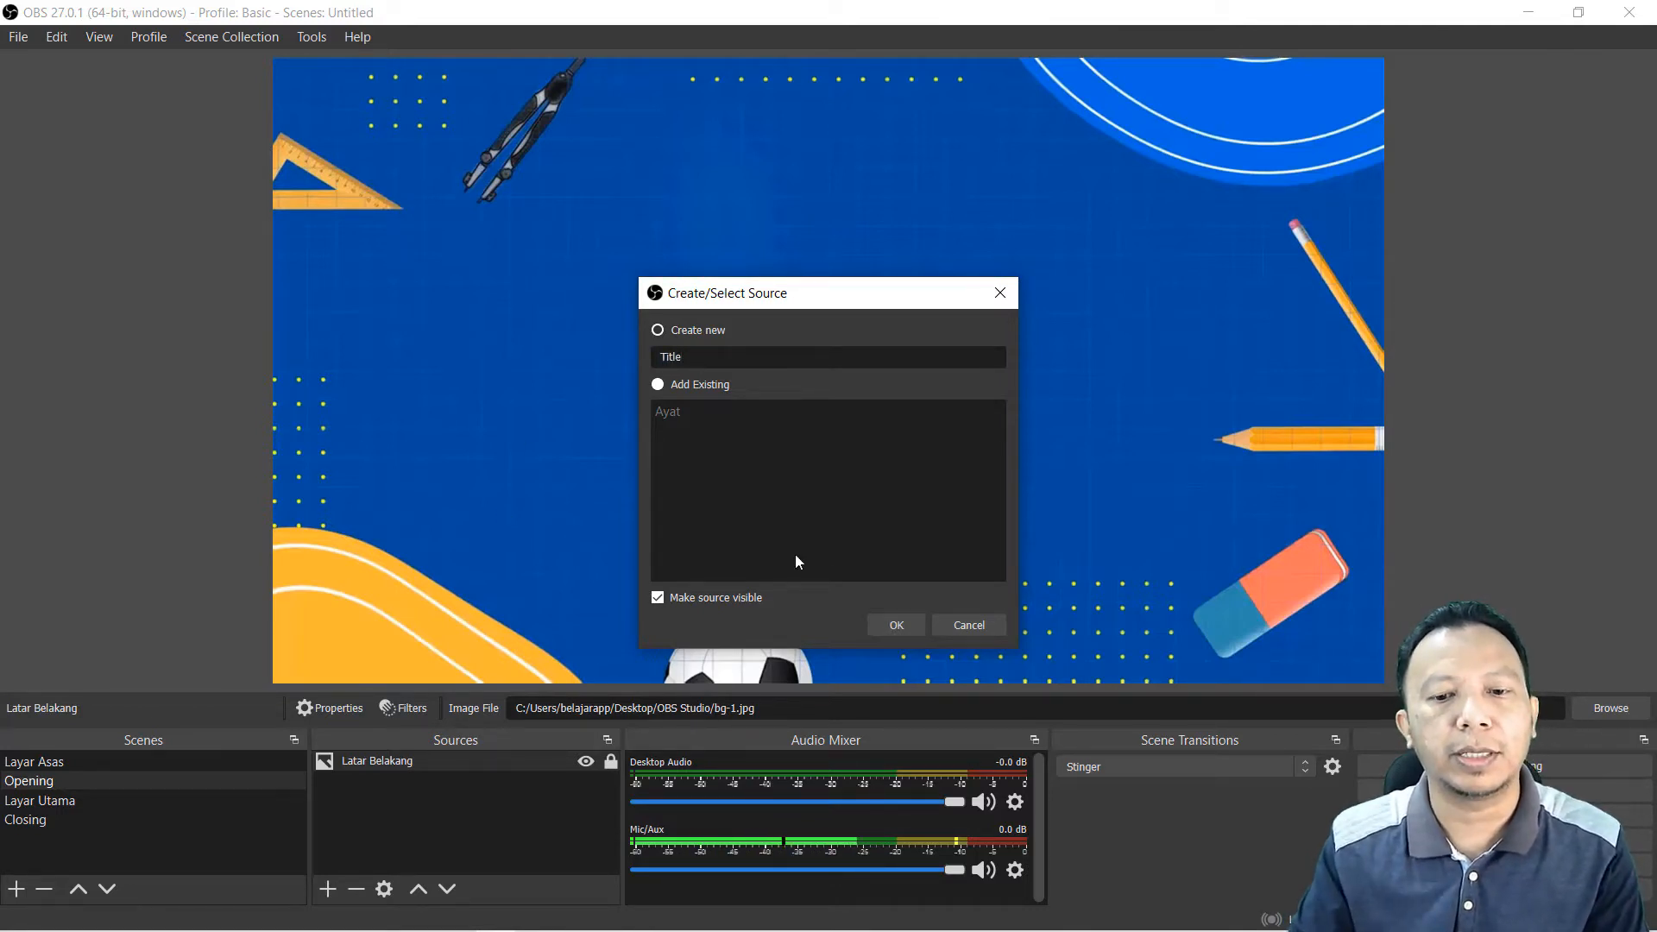
left_click(902, 630)
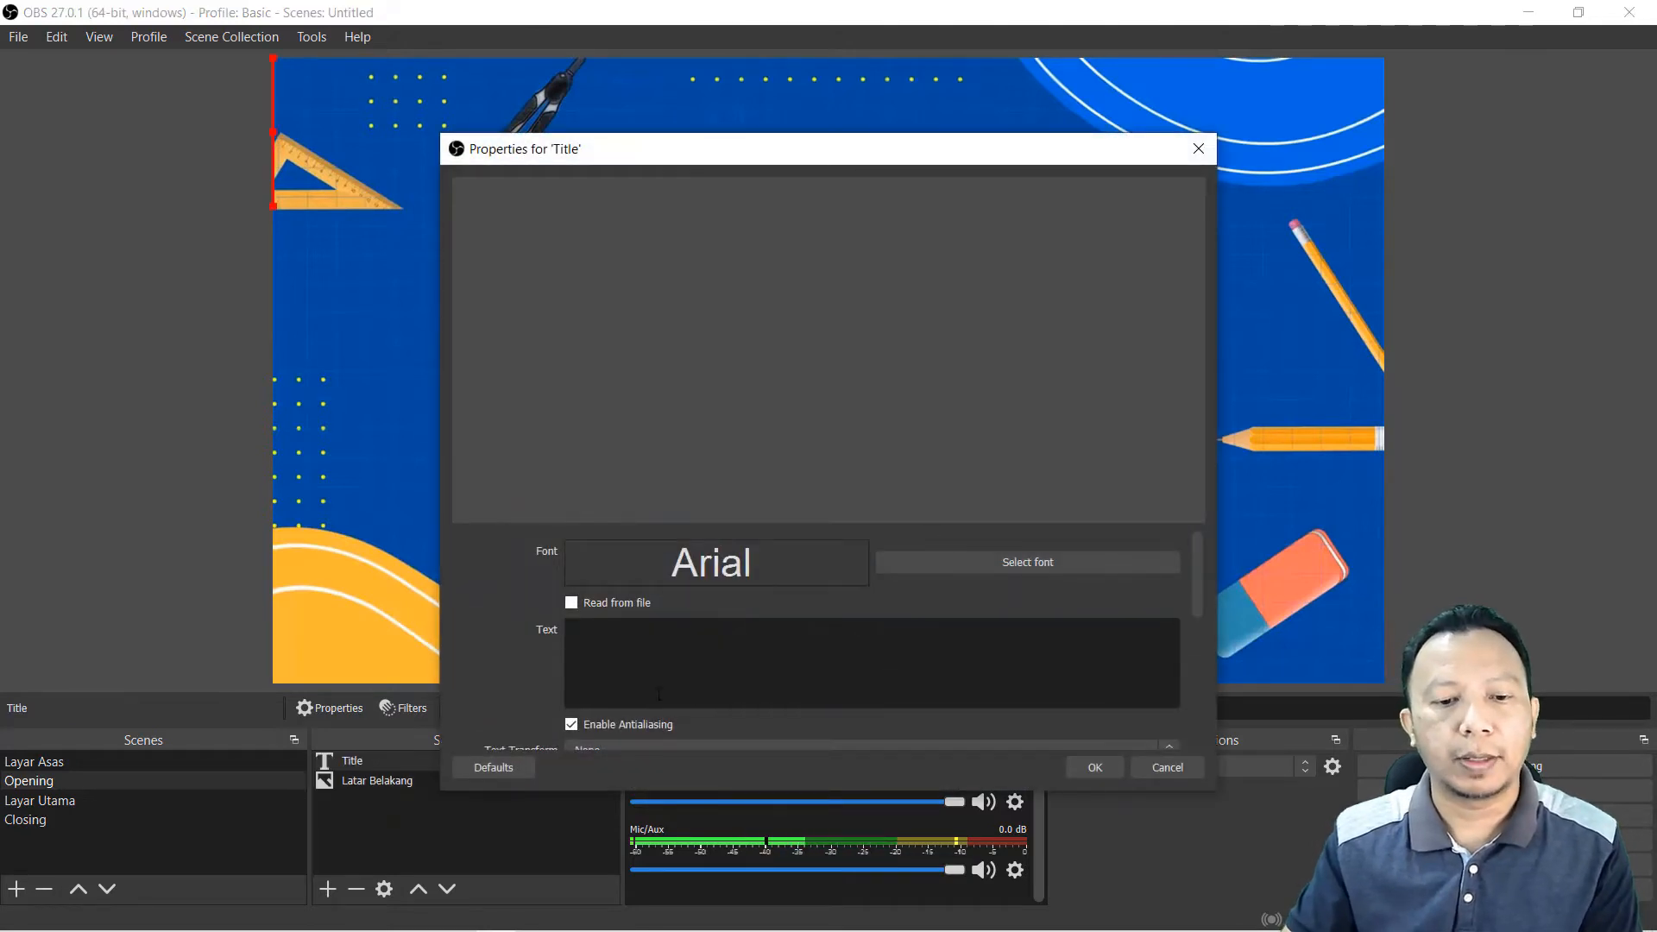
Step: Enter the title text "KURSUS OBS STUDIO BERSAMA CIKGU" followed by the teacher's name in capitals
left_click(658, 692)
type("KUR")
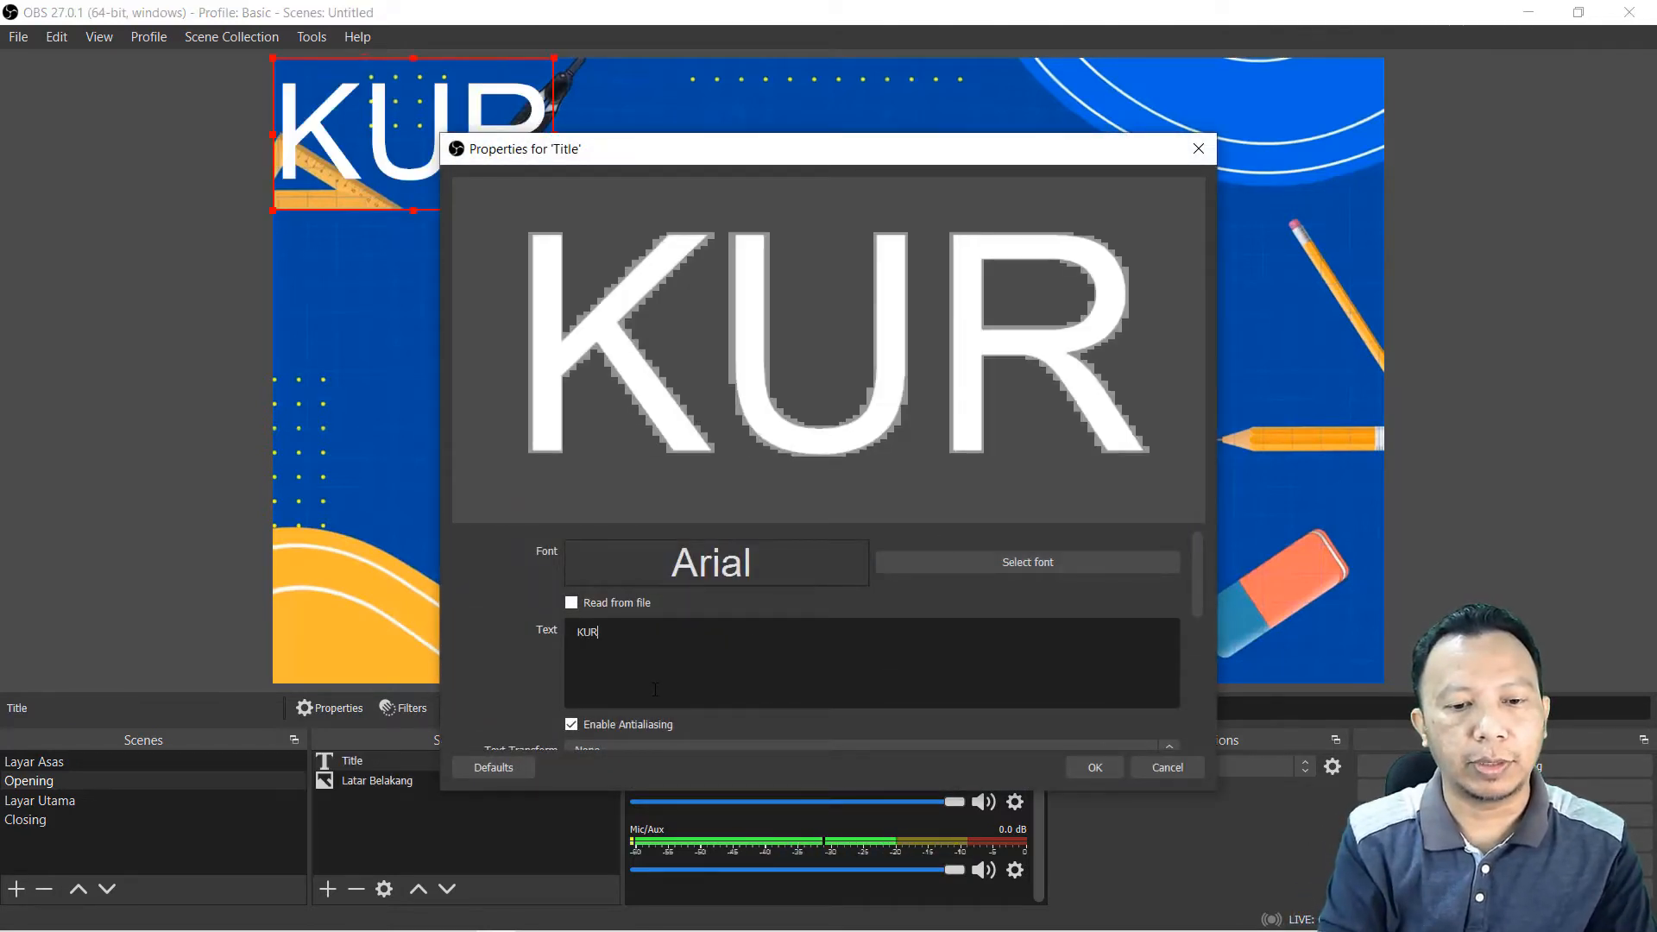
type("SUS O")
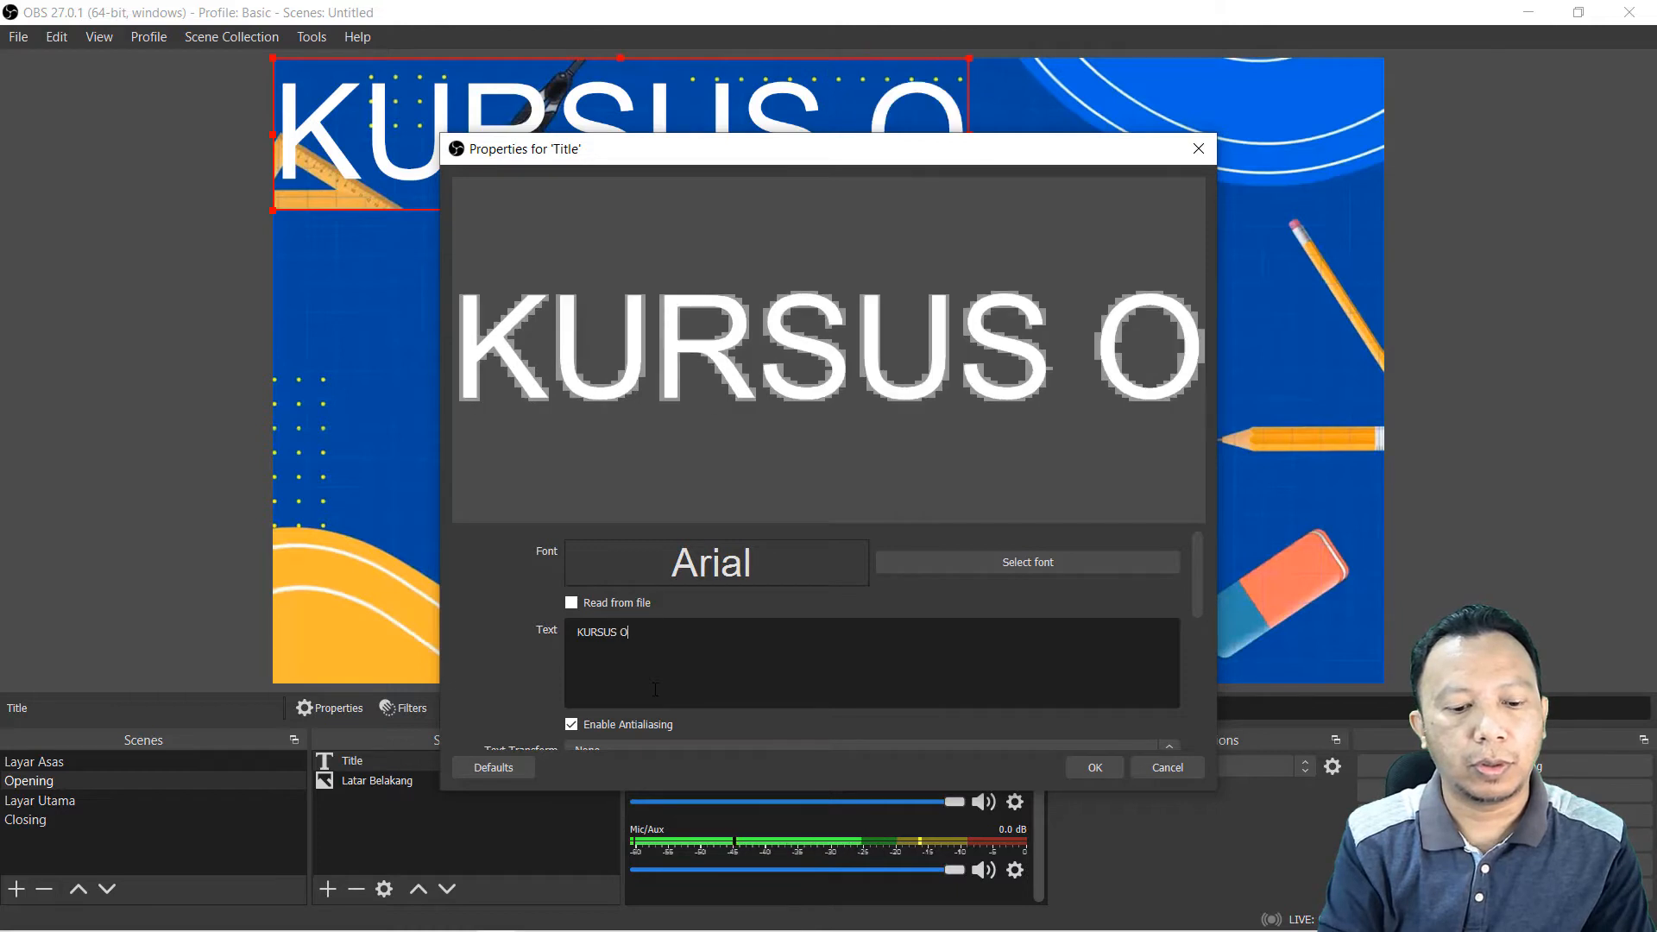
type("BS STUD")
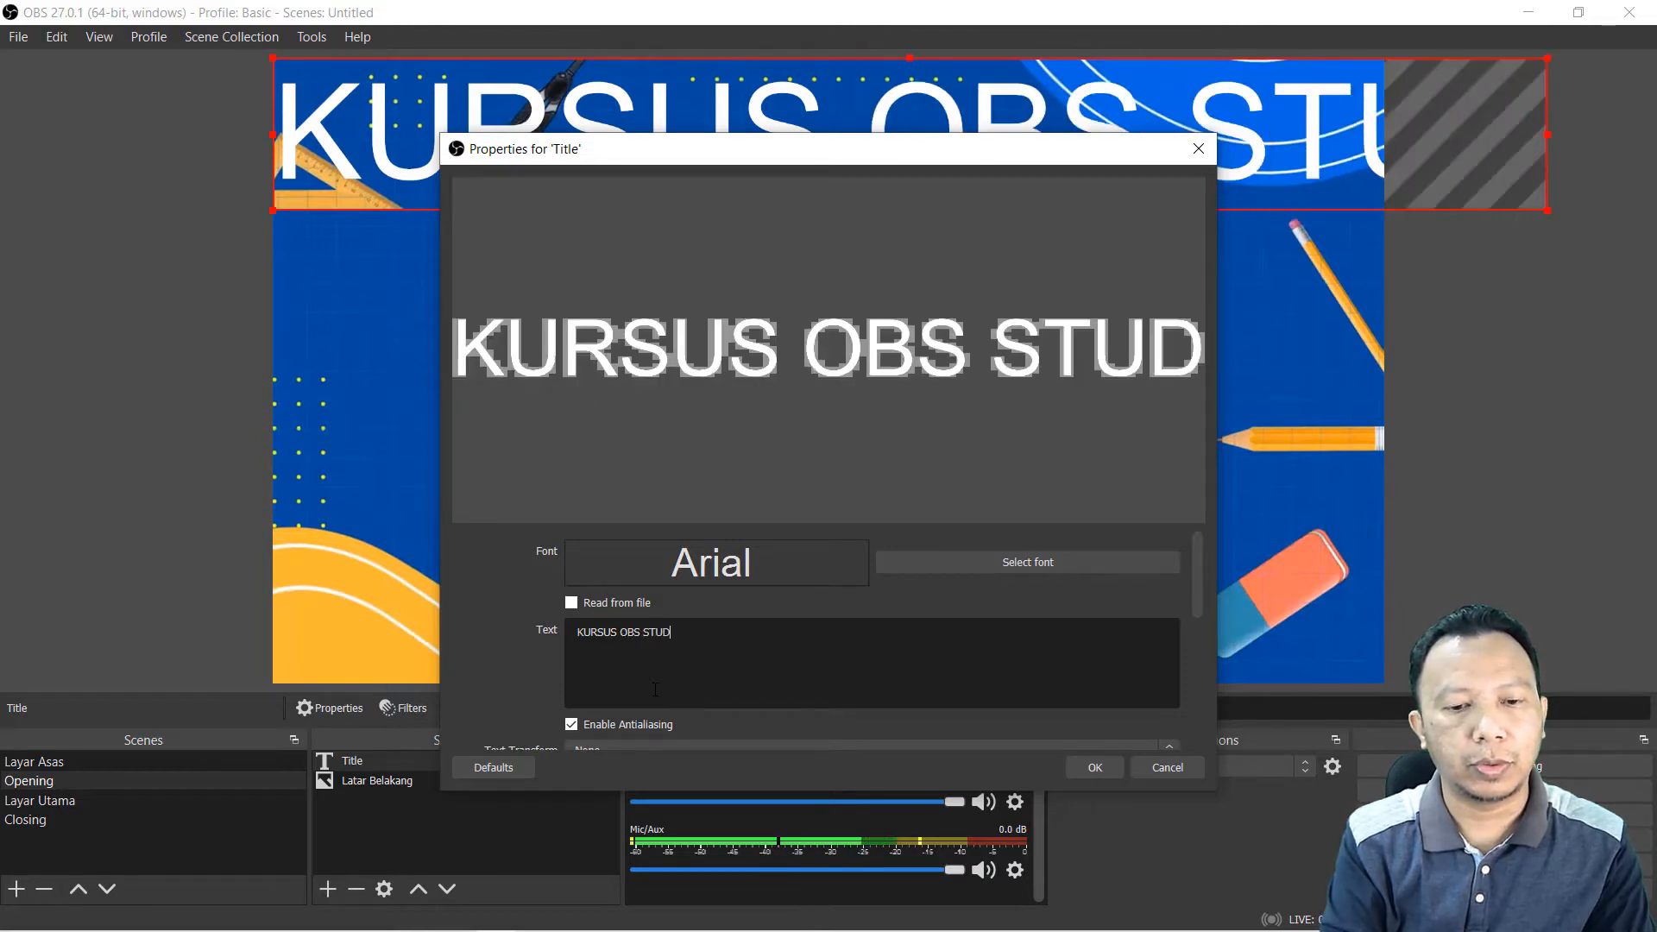
type("IO BERSA")
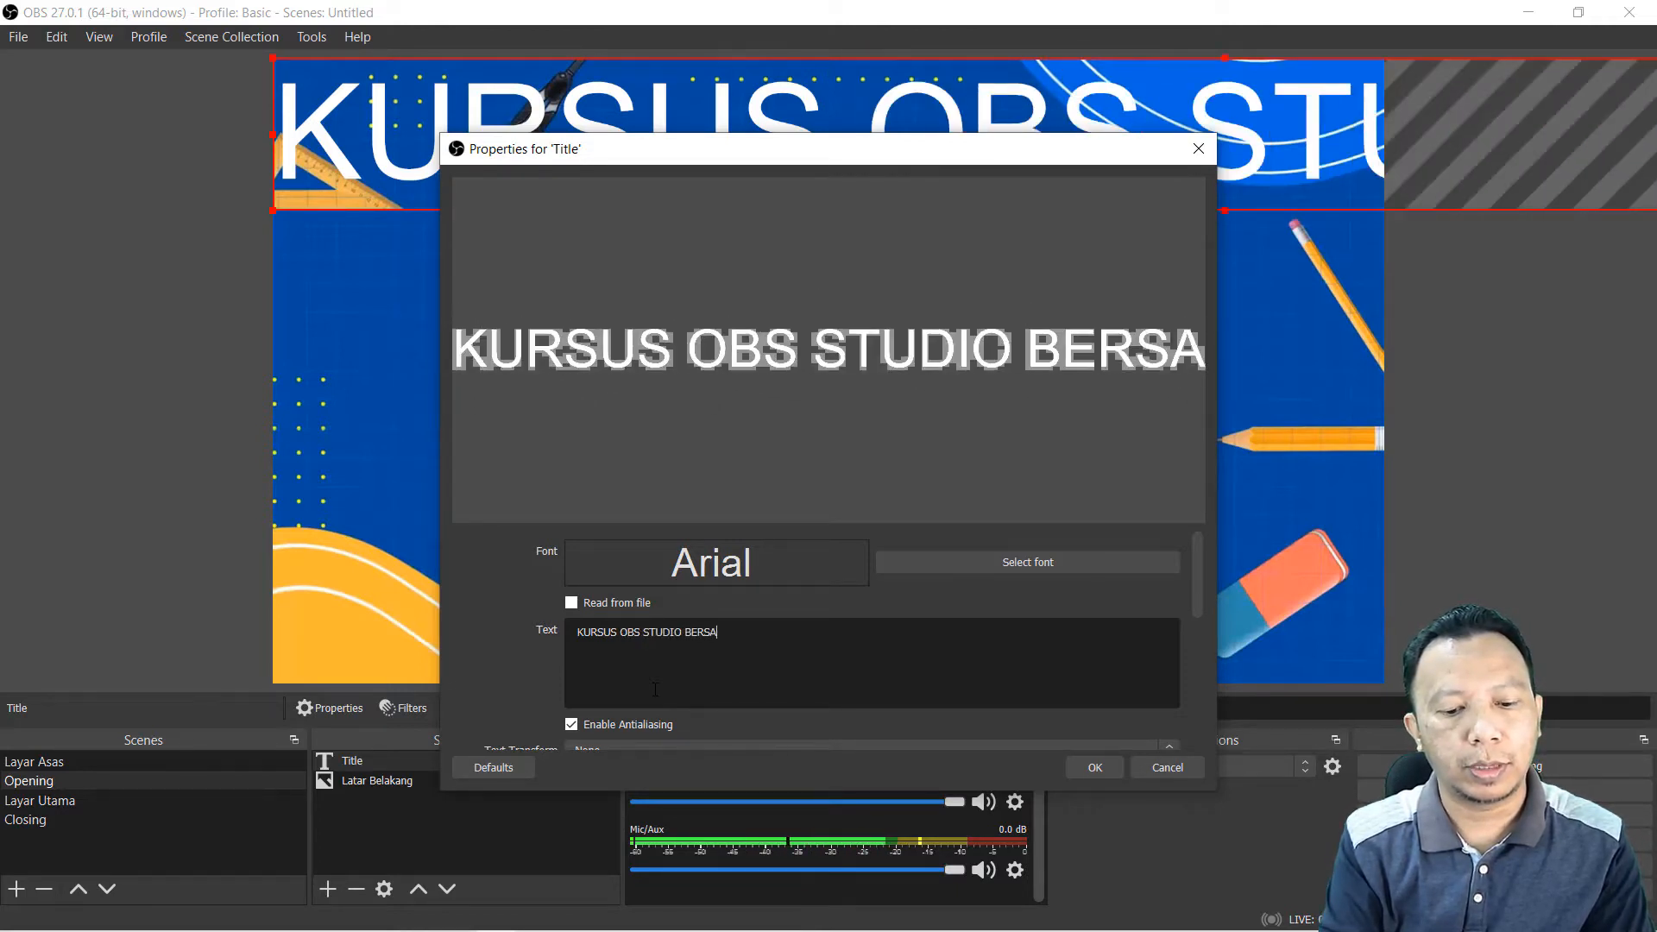
type("MA CIKG")
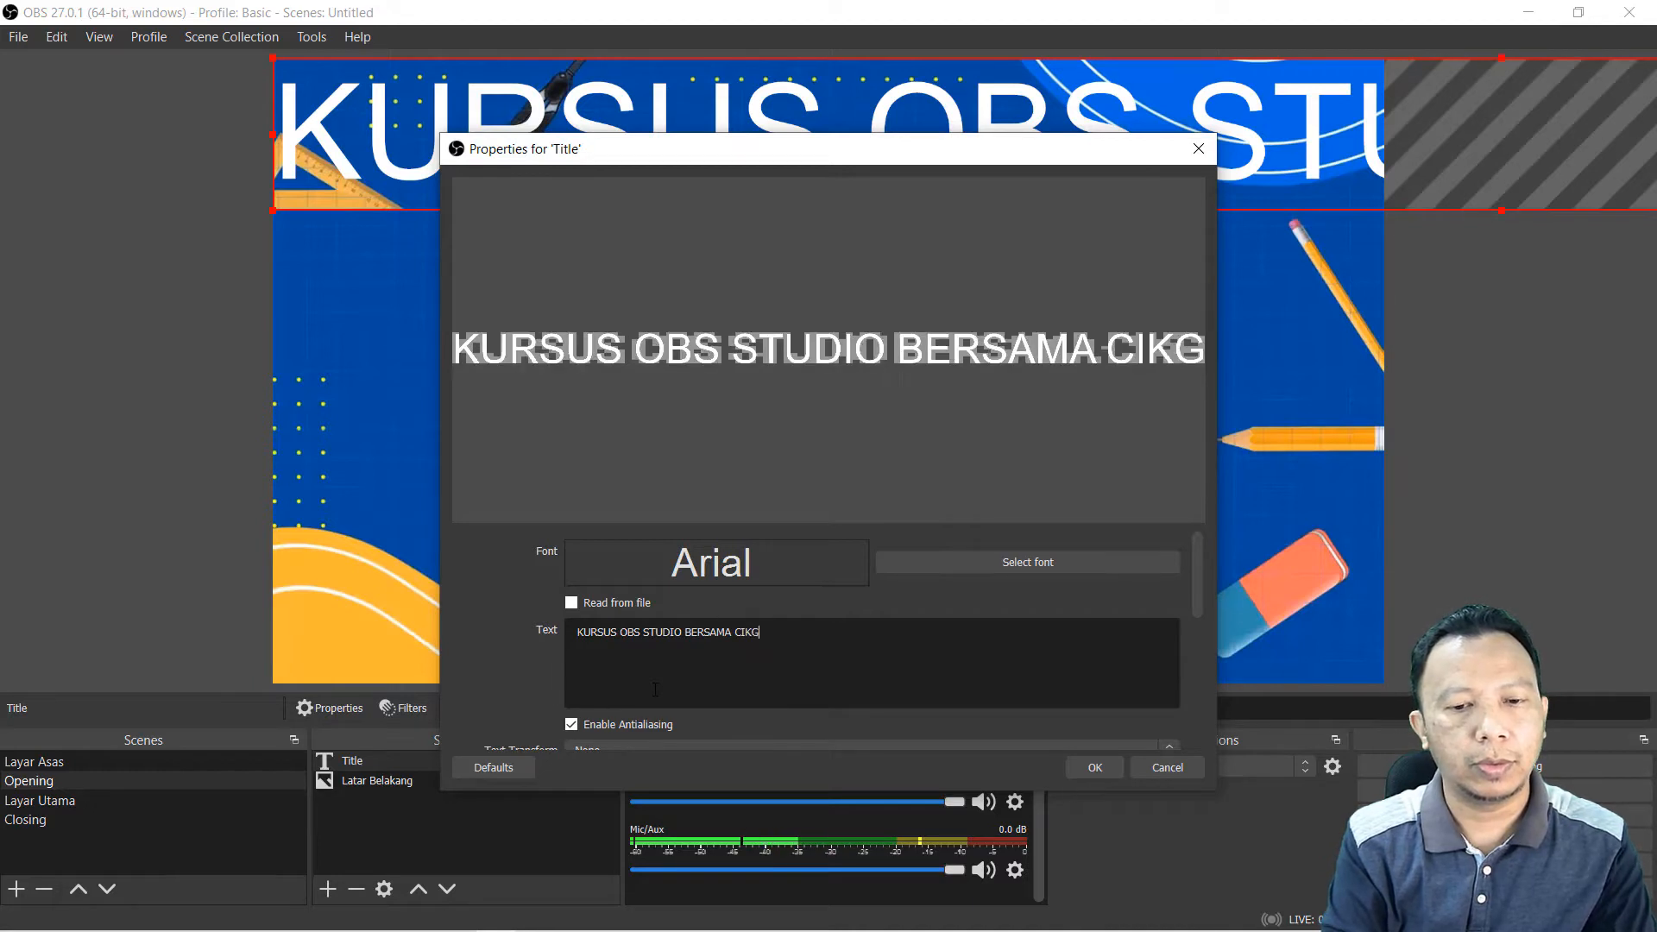
type("U ZAHISHAM")
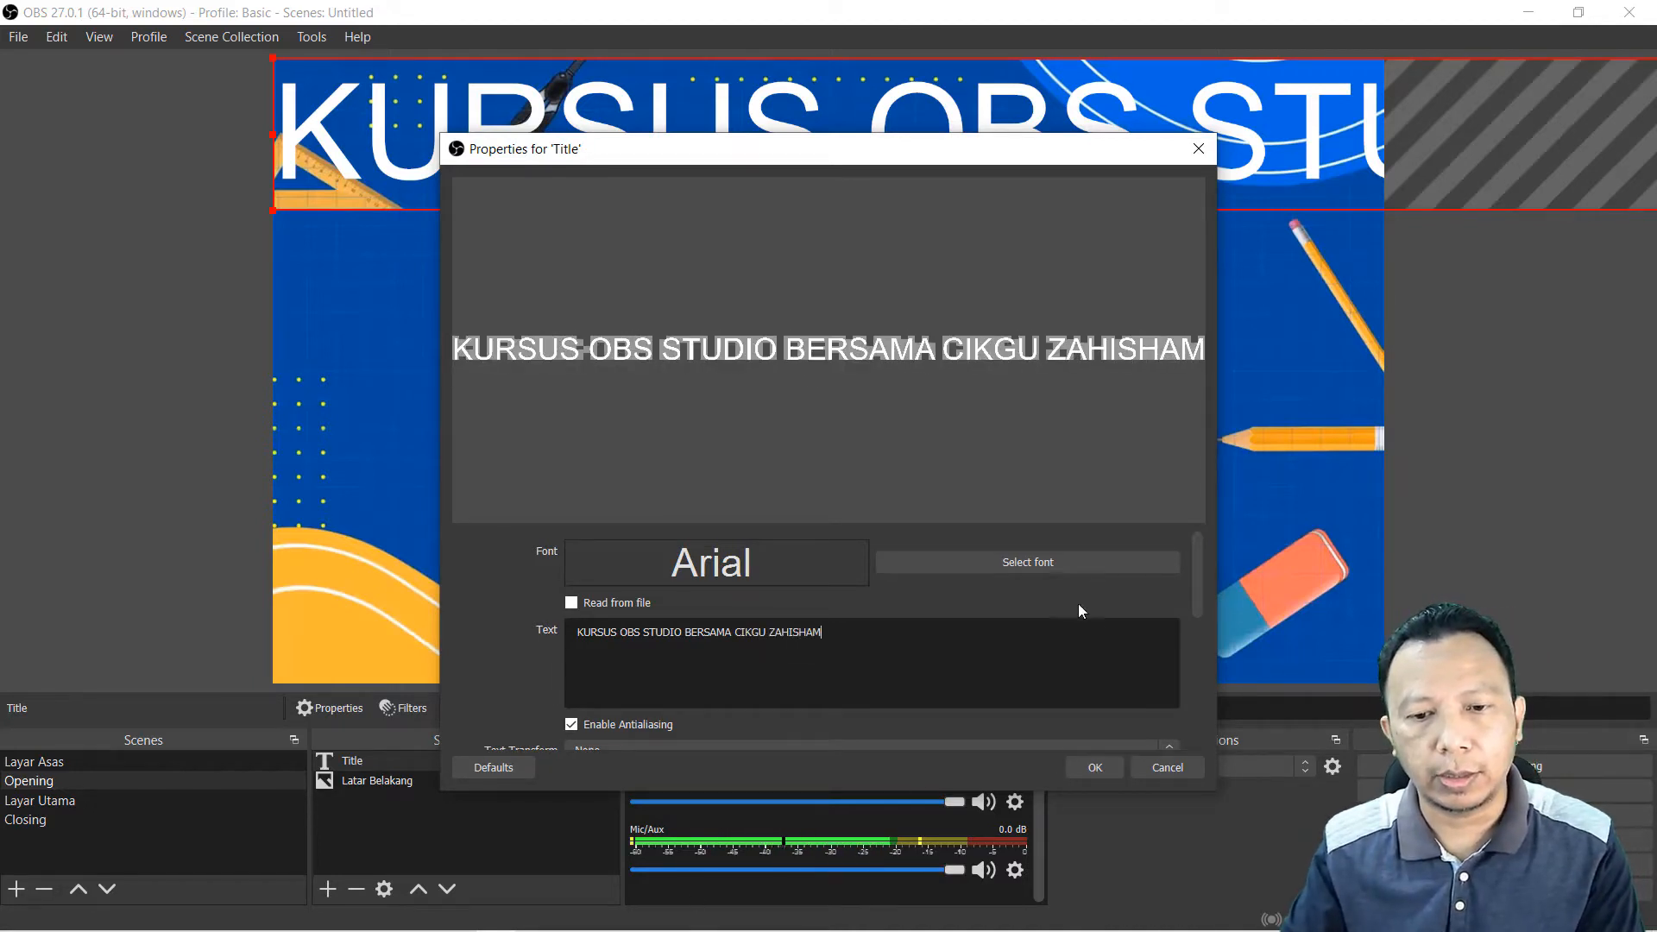
Step: Reduce the Title text's font size so the whole line fits within the canvas width
left_click(1061, 565)
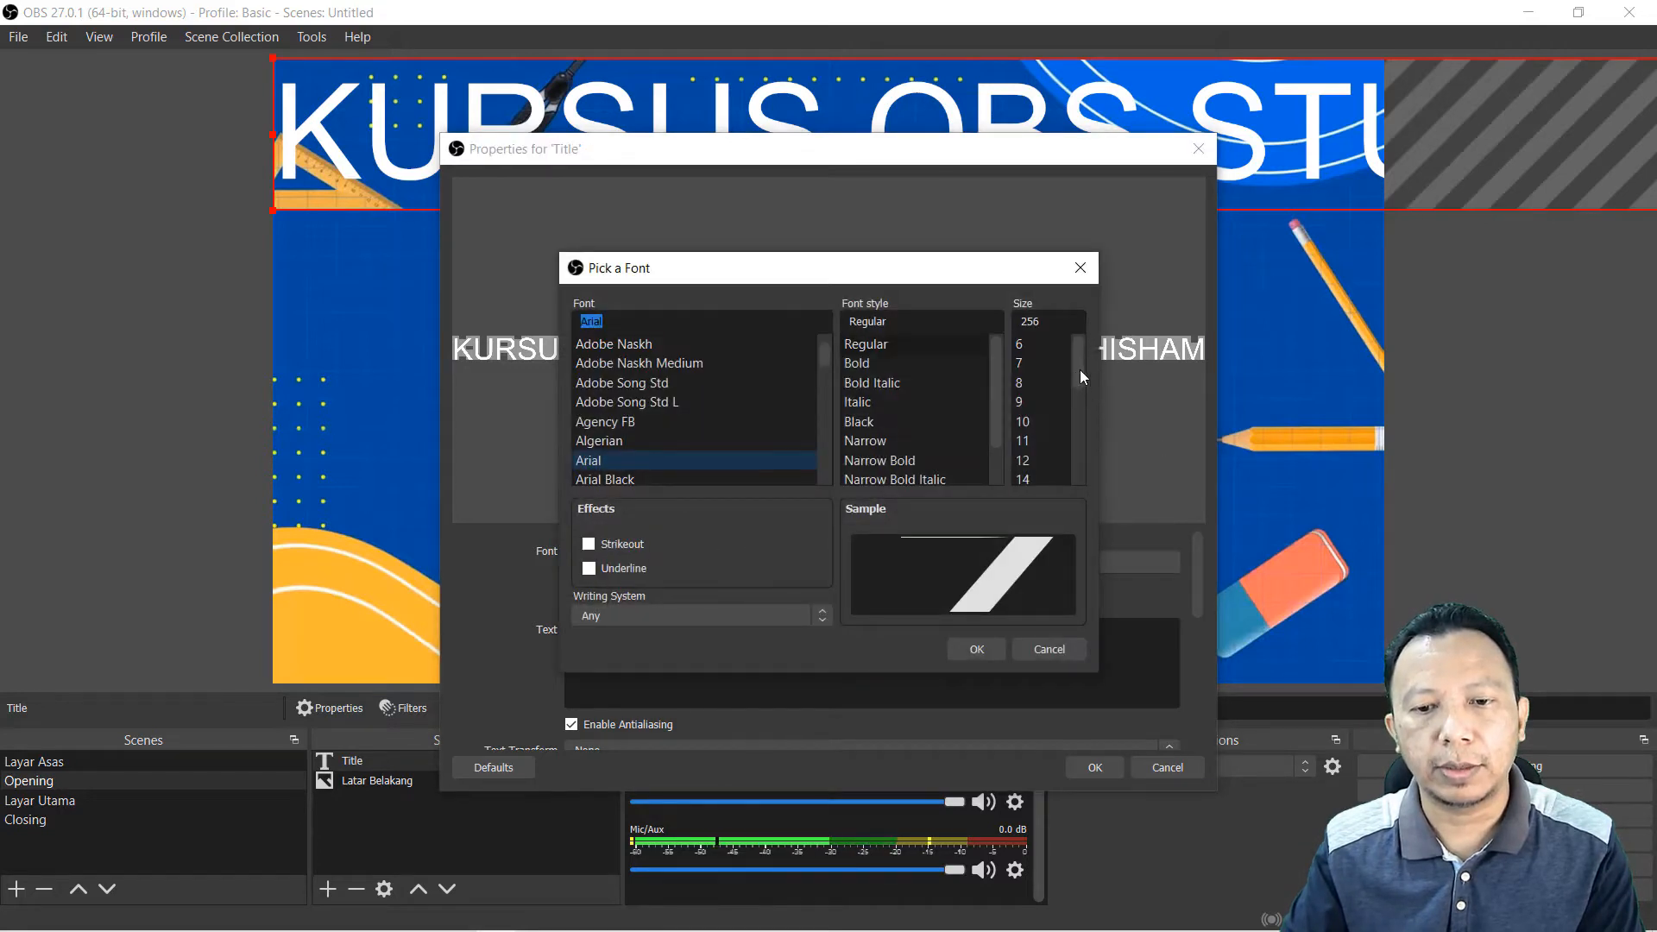
scroll(1079, 370, "down", 4)
left_click(1040, 461)
left_click(973, 651)
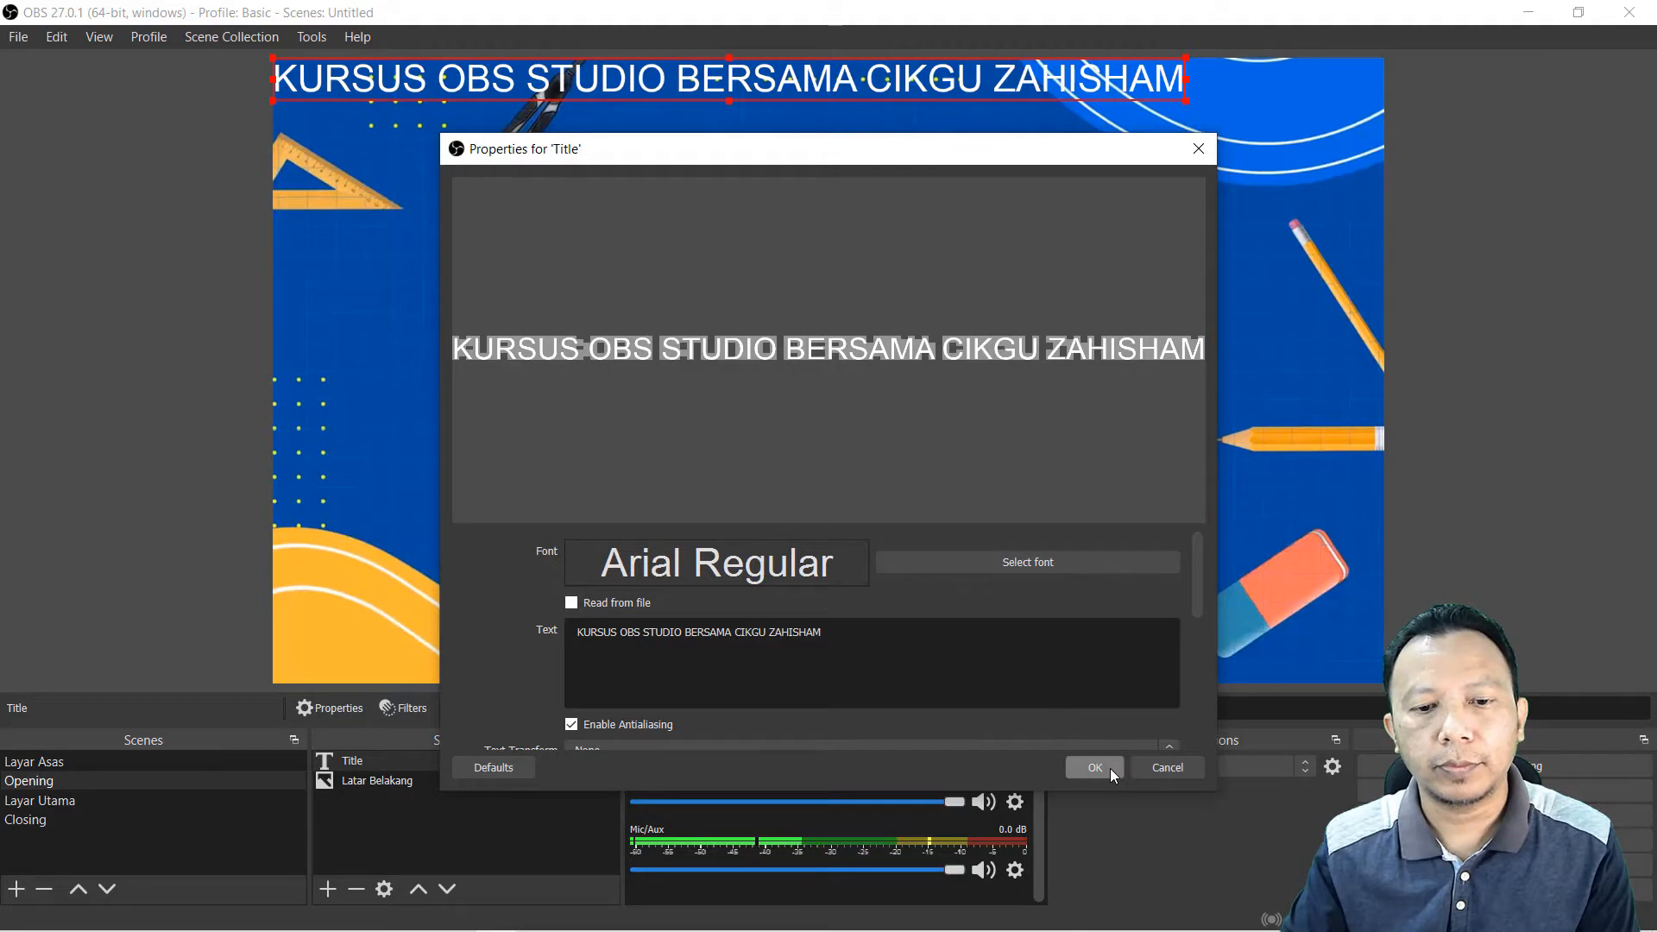
Step: Pad the title text with spaces at both ends and set its black background opacity to 100%
left_click(577, 633)
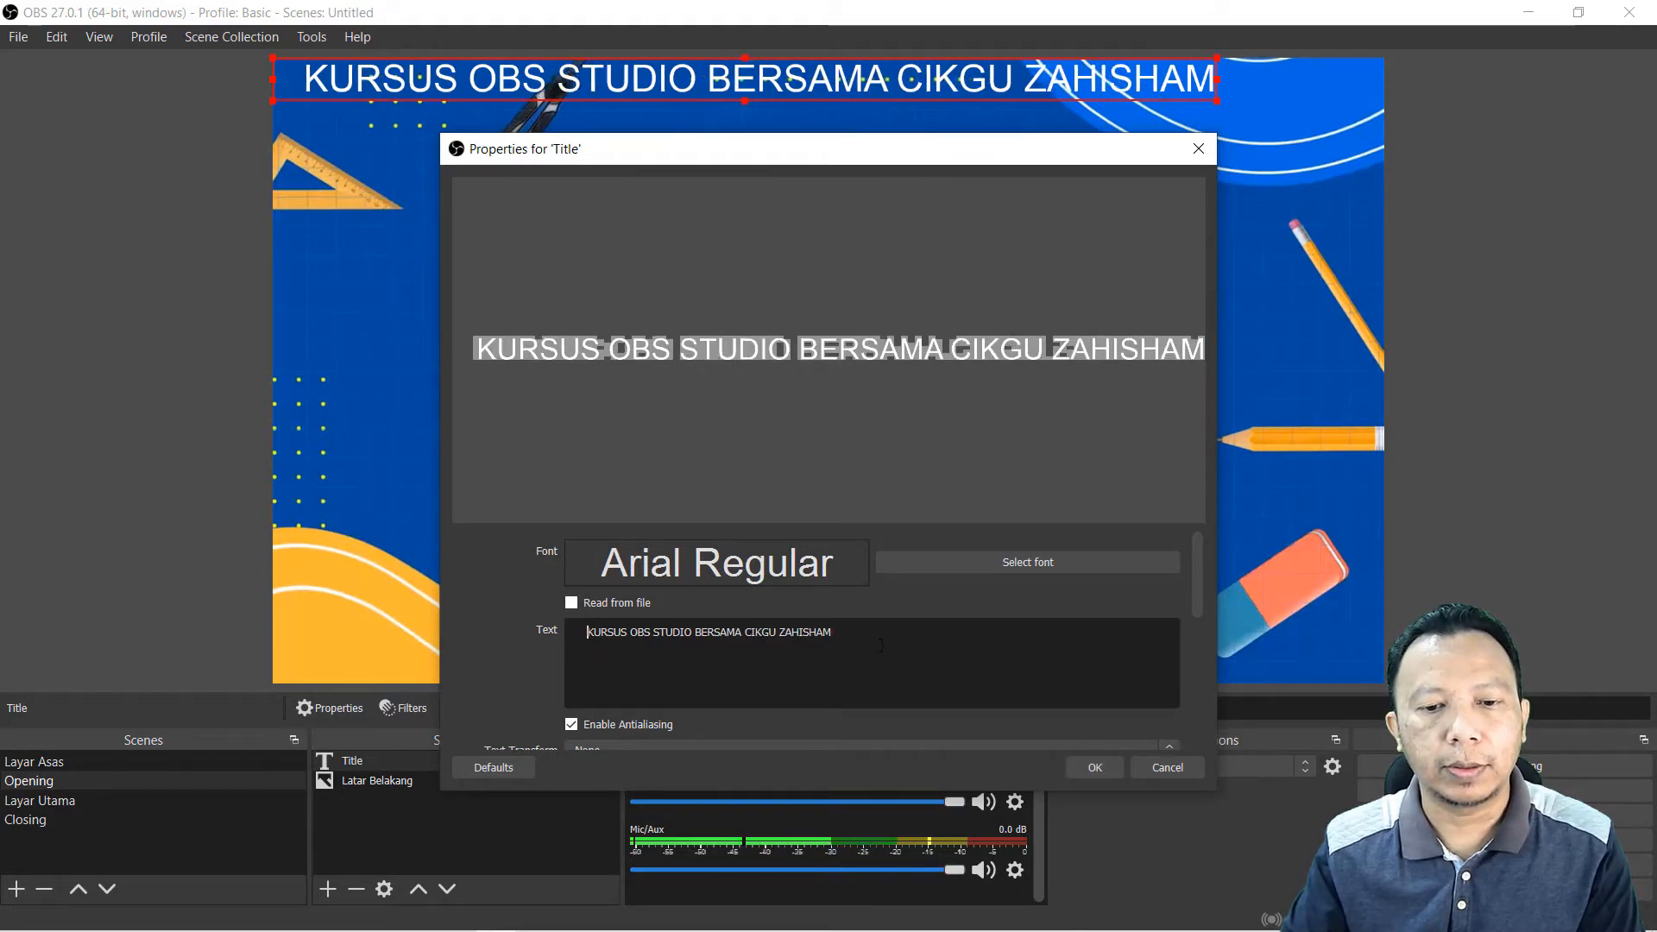
left_click(923, 634)
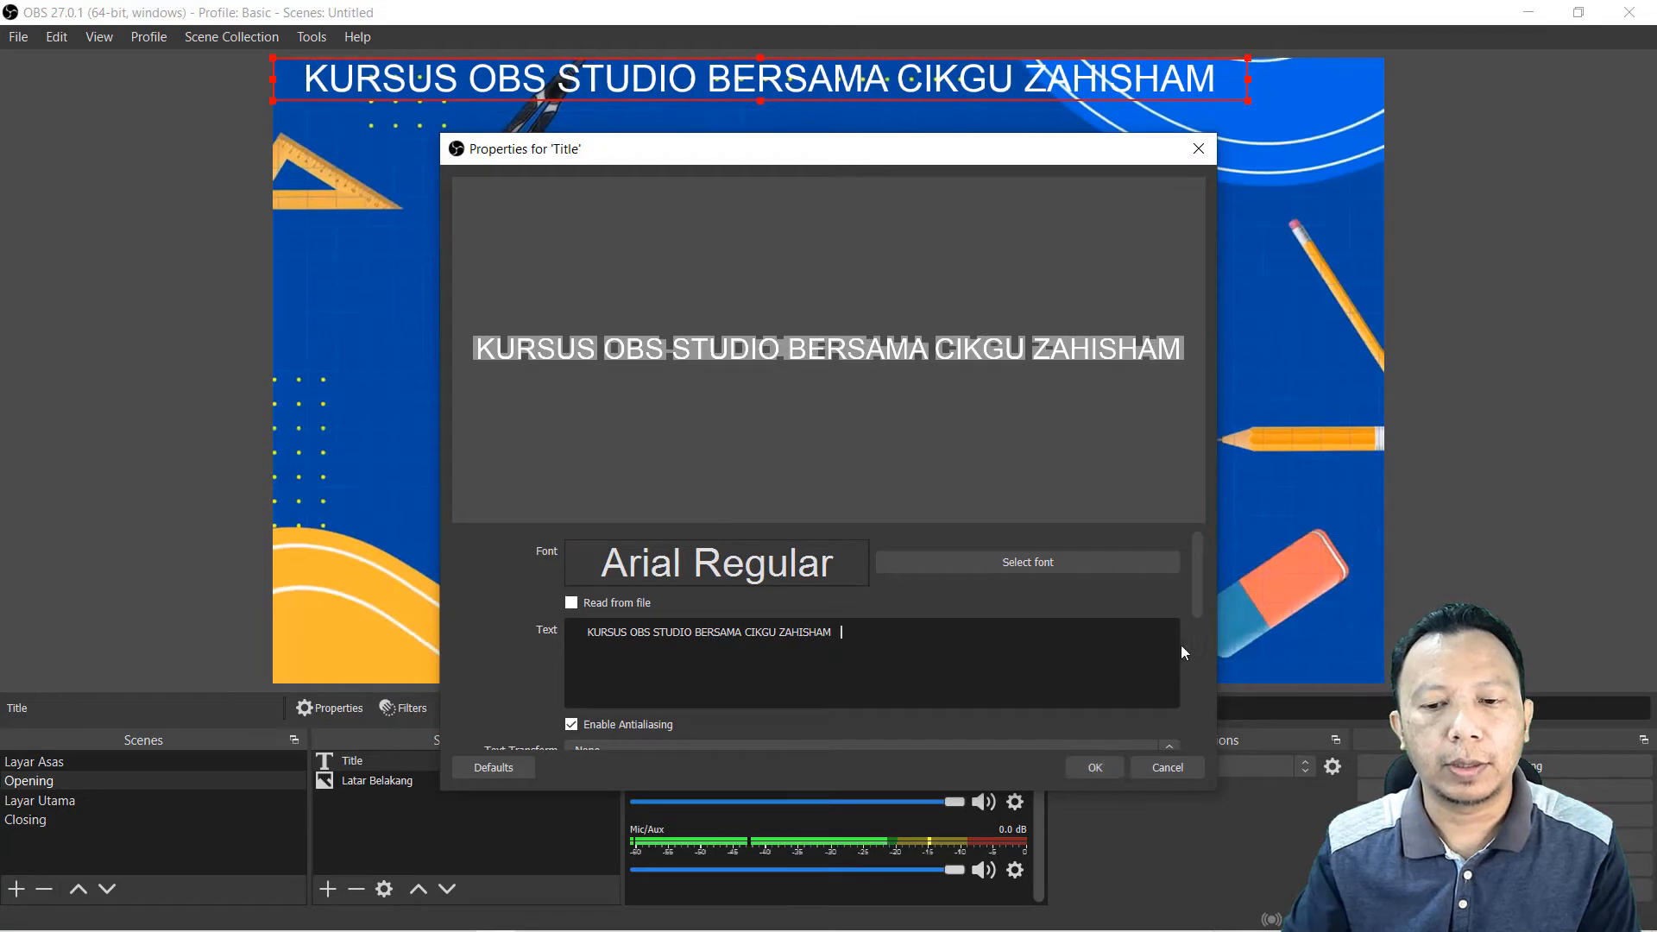
left_click_drag(1191, 591, 1211, 683)
left_click_drag(573, 709, 1132, 716)
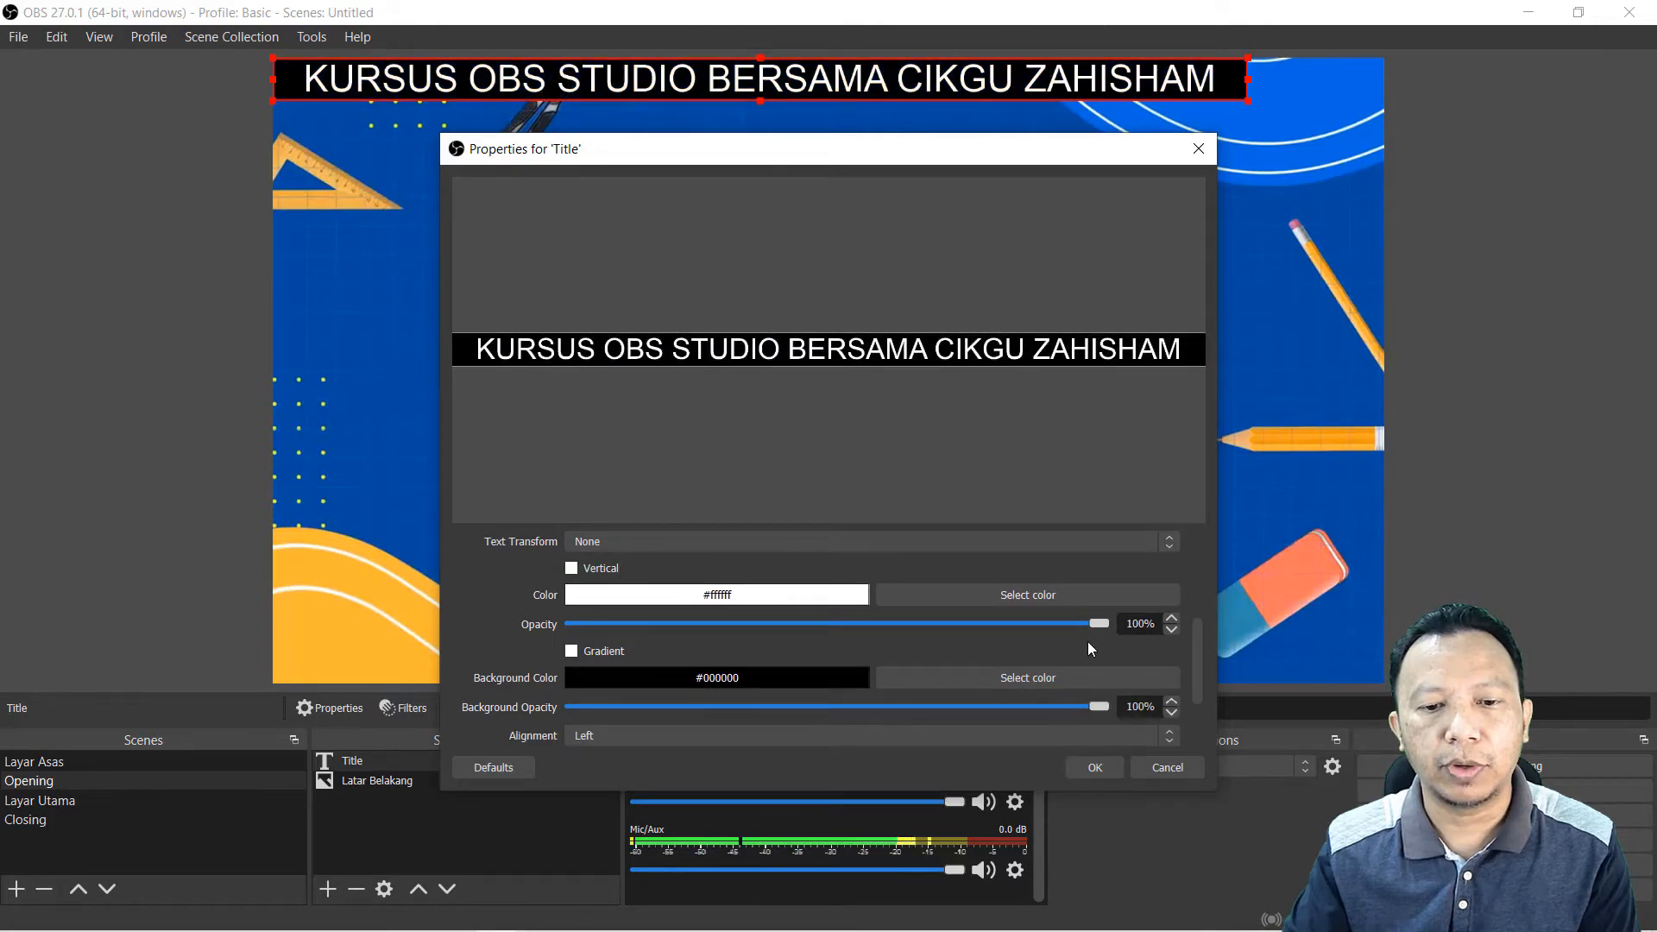
Step: Set the title text color to yellow (#ffff00) and apply the source properties
left_click(1063, 595)
left_click(782, 389)
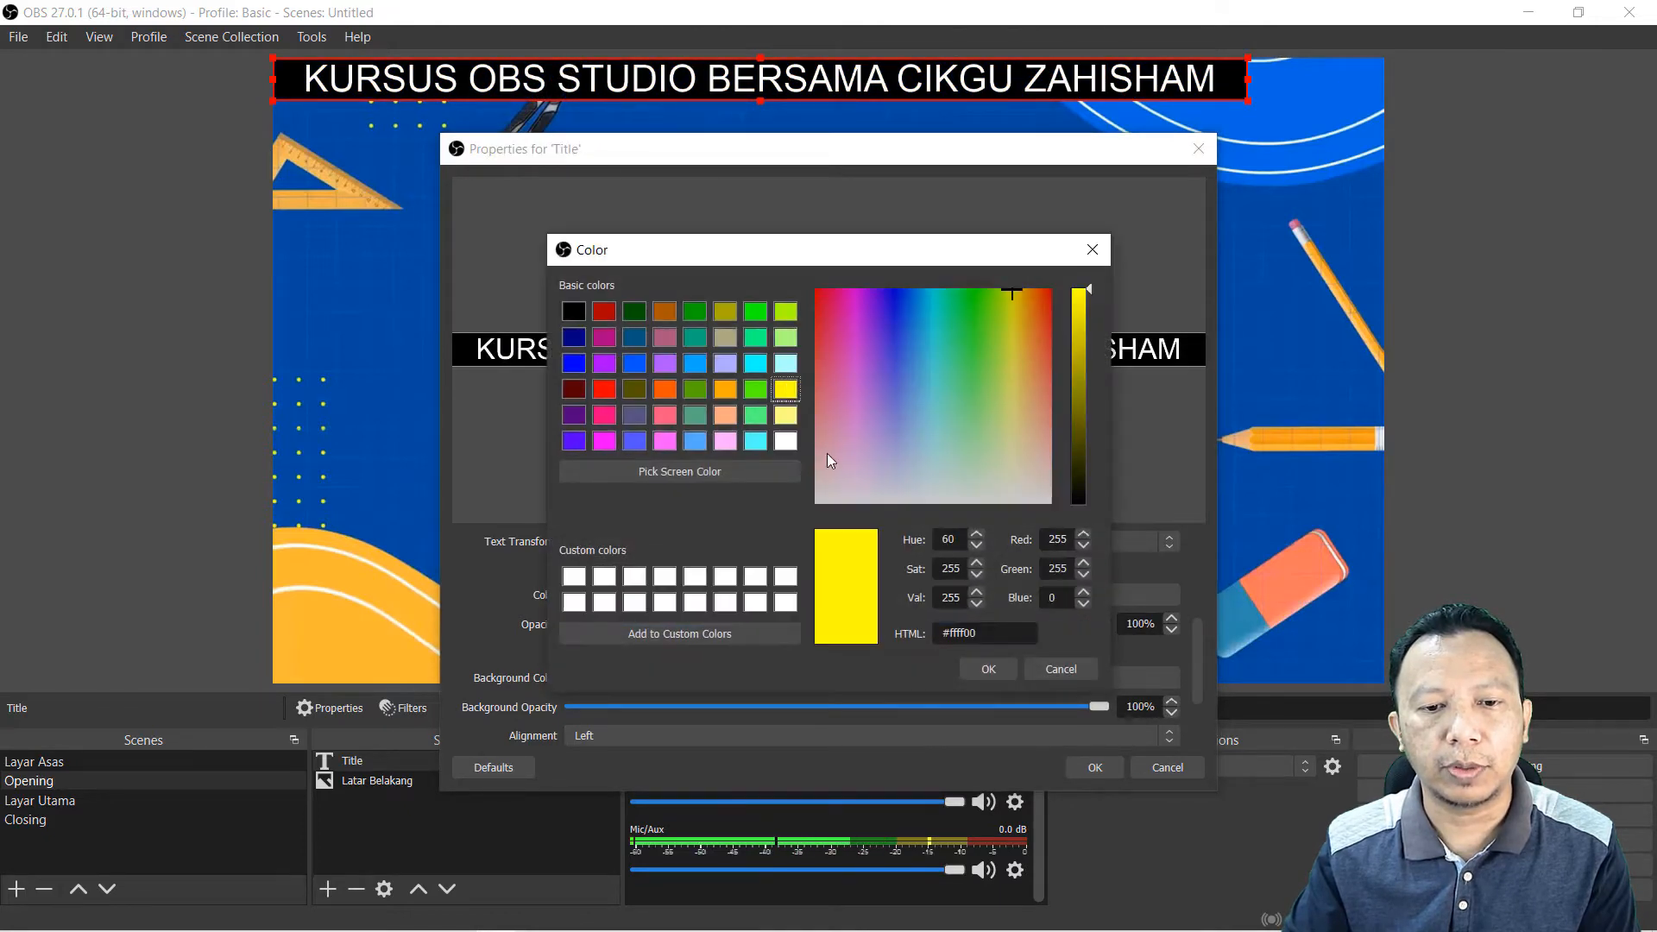
left_click(988, 670)
left_click(1094, 767)
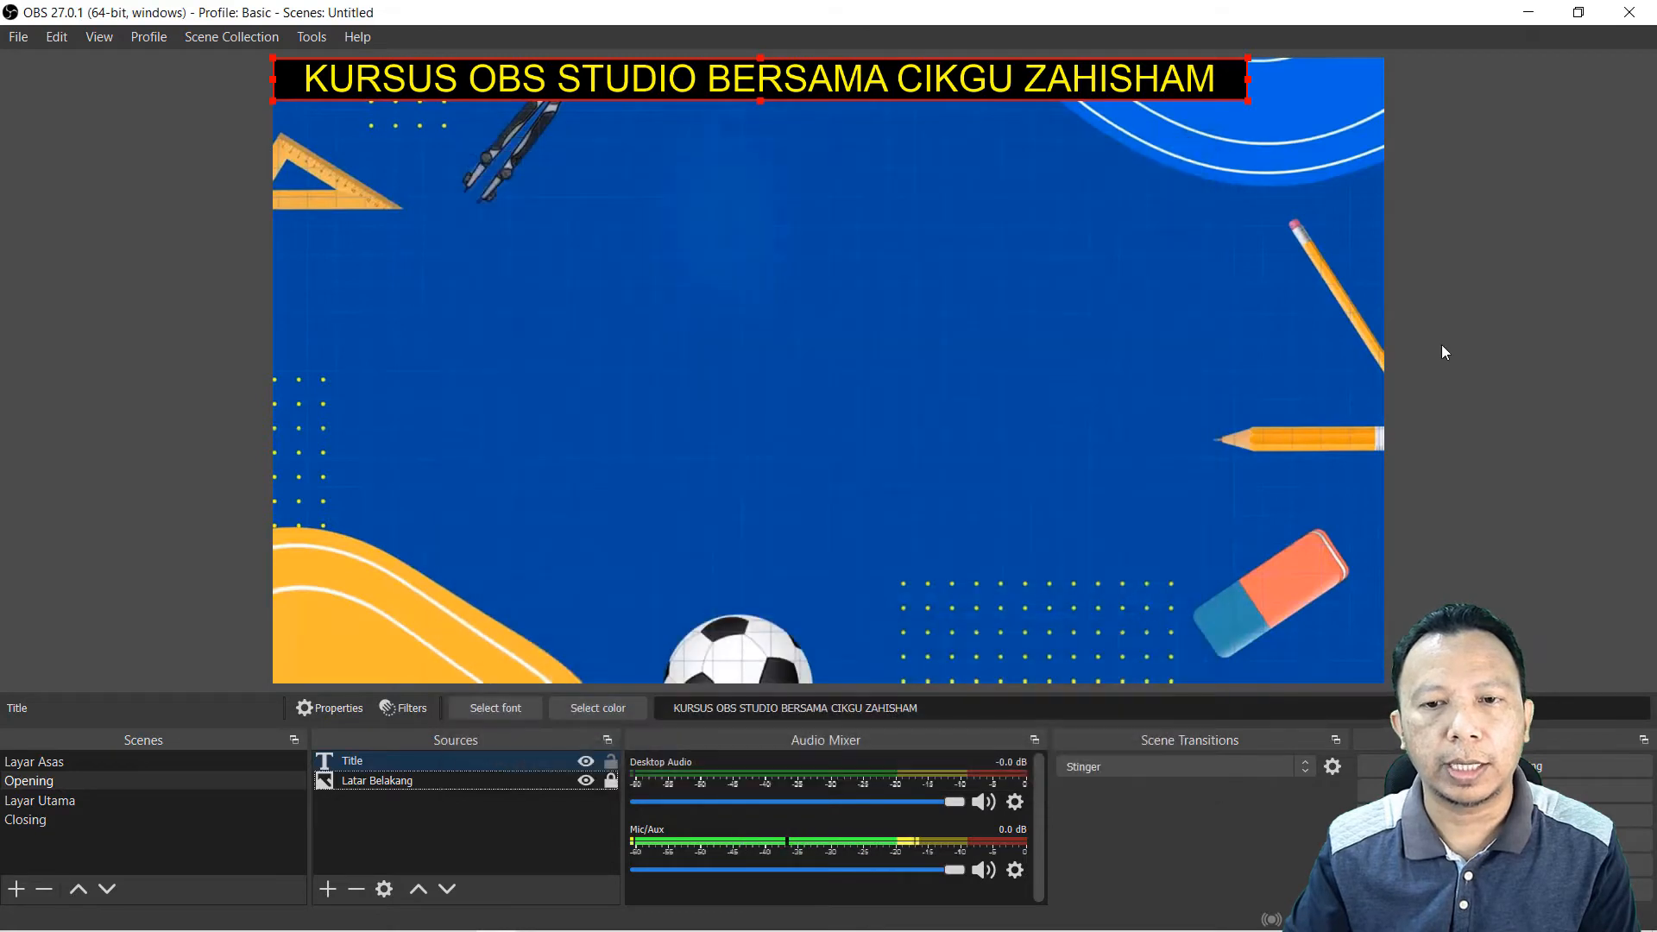
Step: Move the title banner to the middle of the canvas and enlarge it to span the full canvas width
left_click(1440, 344)
left_click_drag(960, 72, 1030, 343)
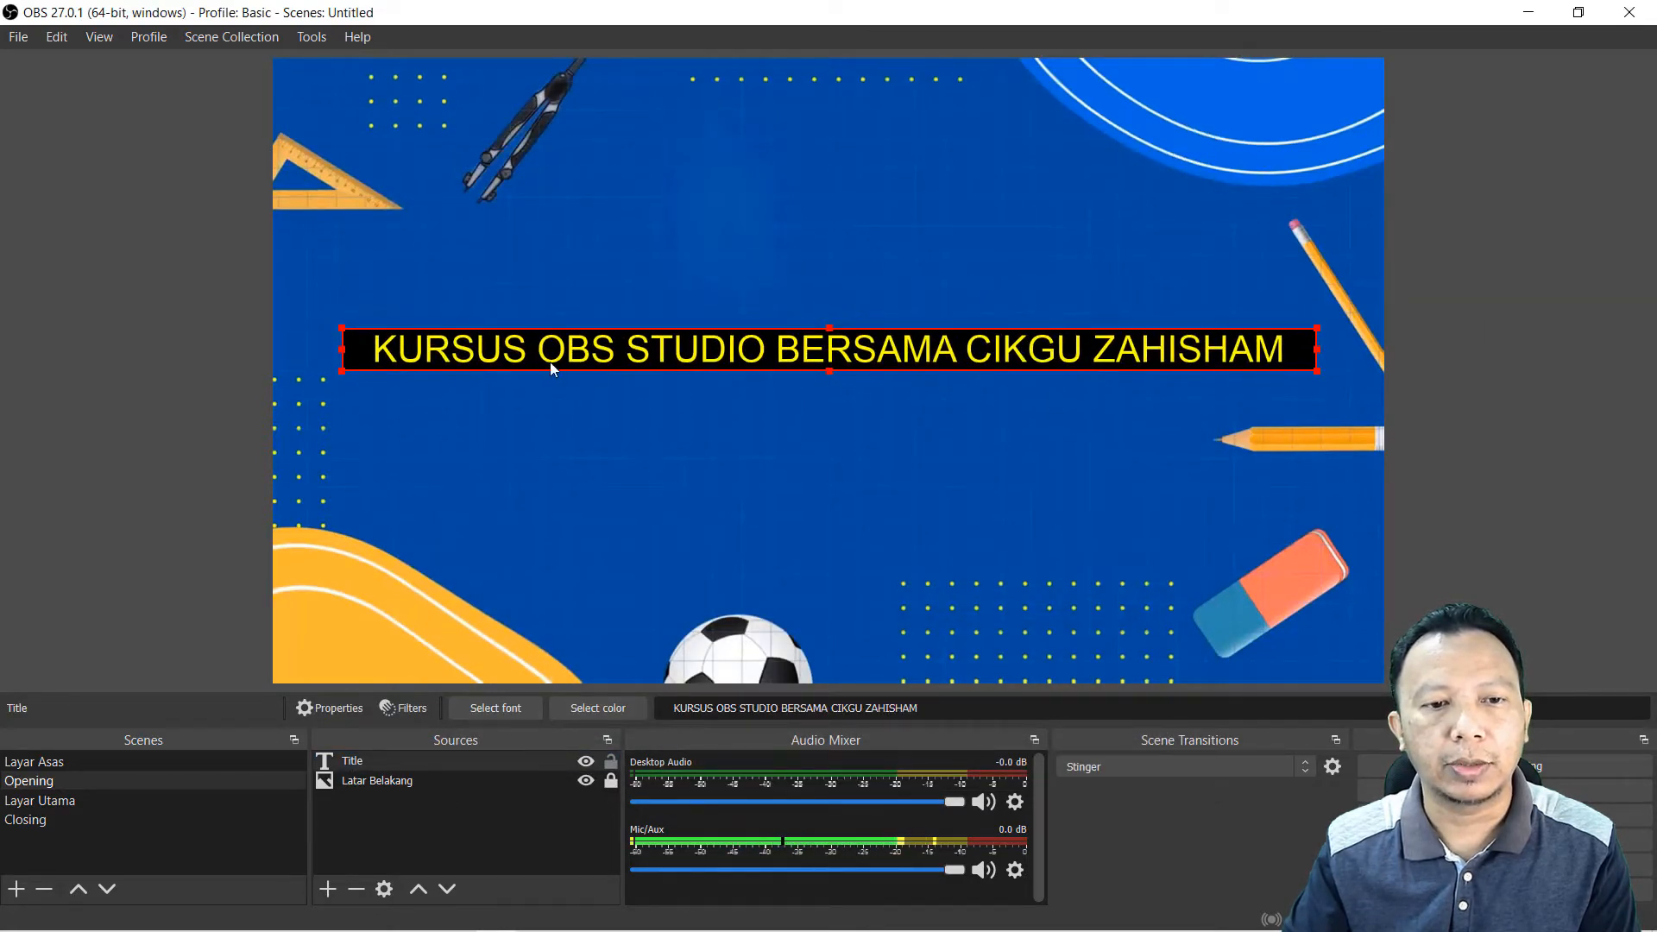
left_click_drag(345, 351, 272, 351)
left_click_drag(1314, 353, 1383, 351)
left_click(1210, 381)
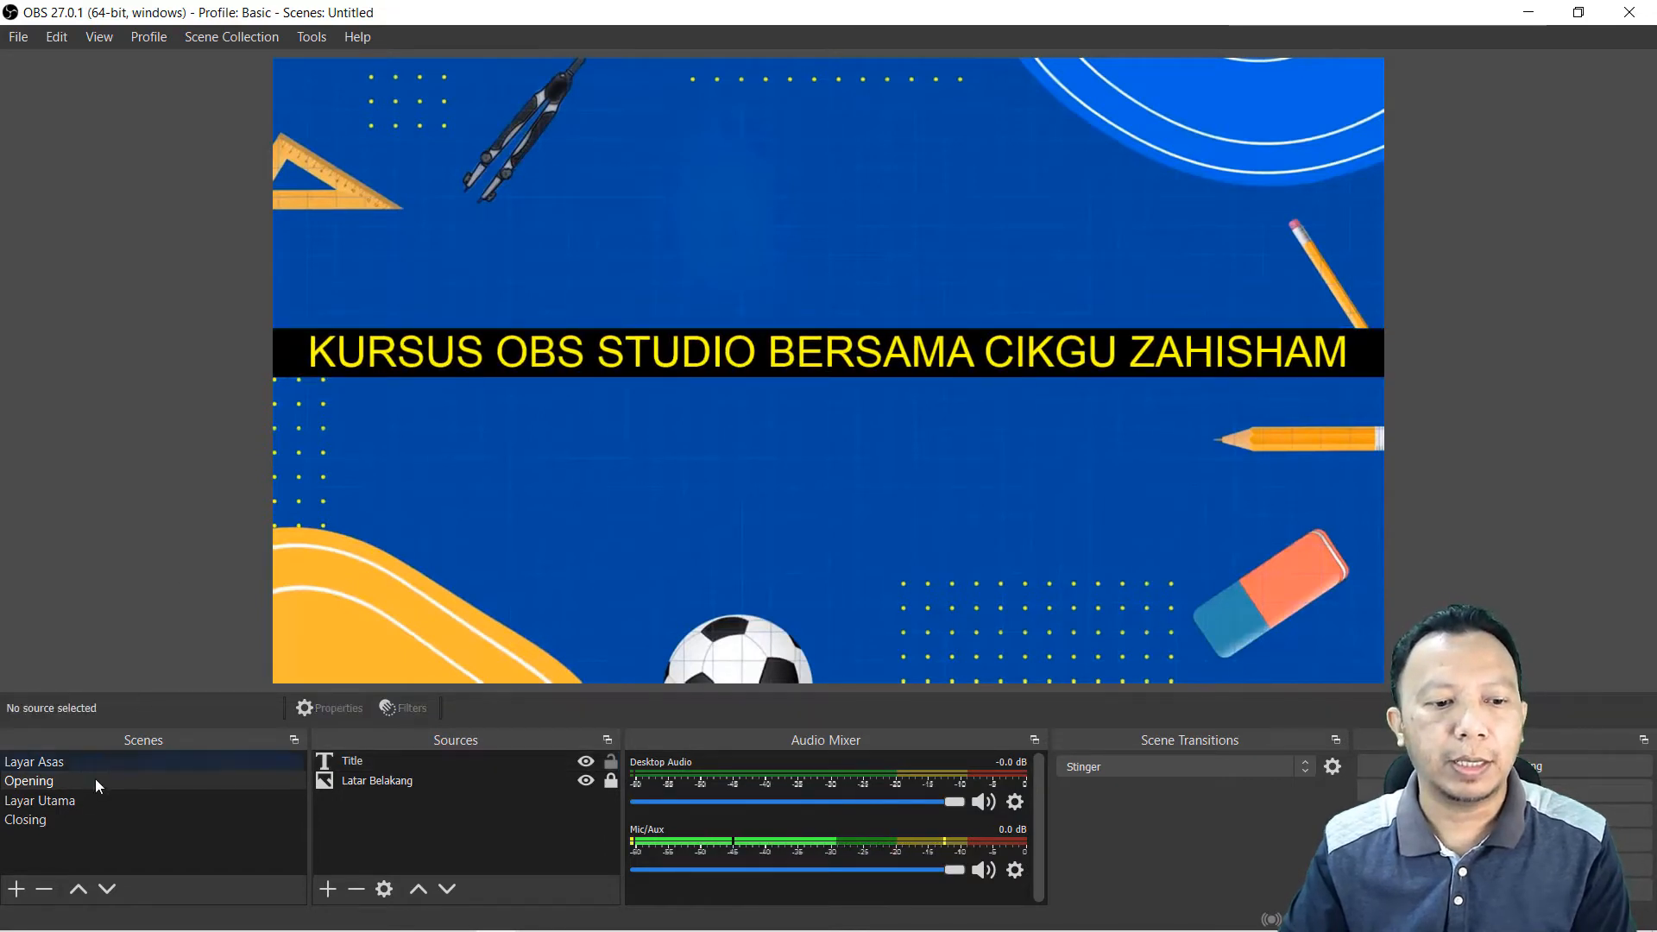
Step: Check the Layar Utama and Closing scenes, then move the title banner in Opening up above the canvas centre
left_click(73, 802)
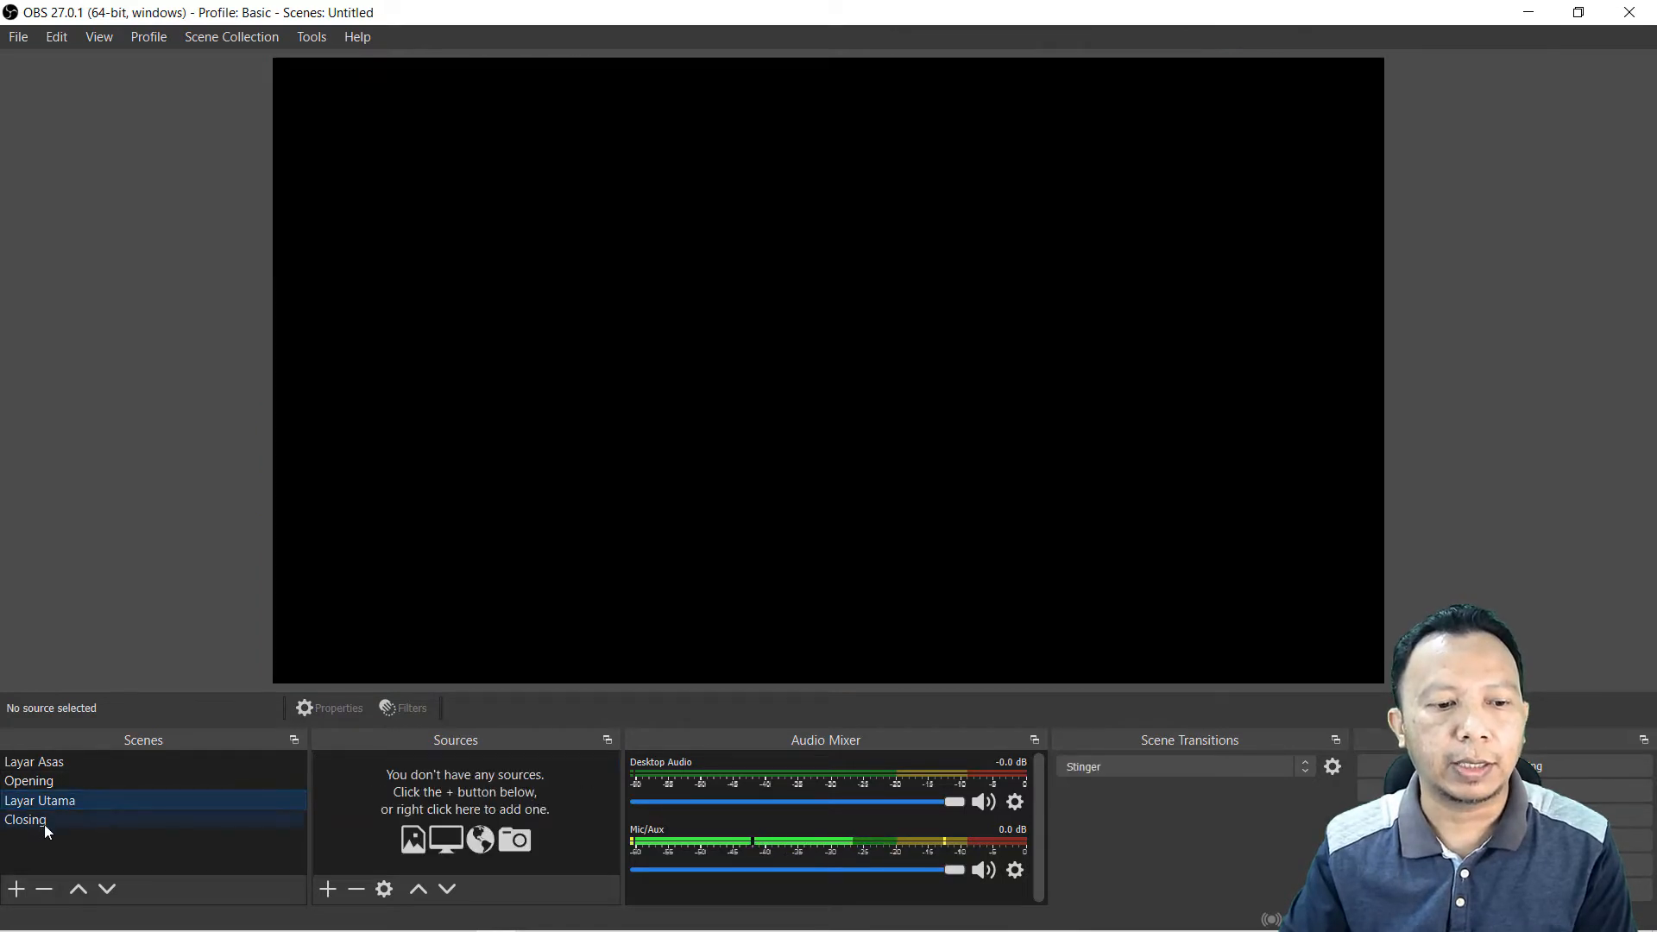
left_click(41, 820)
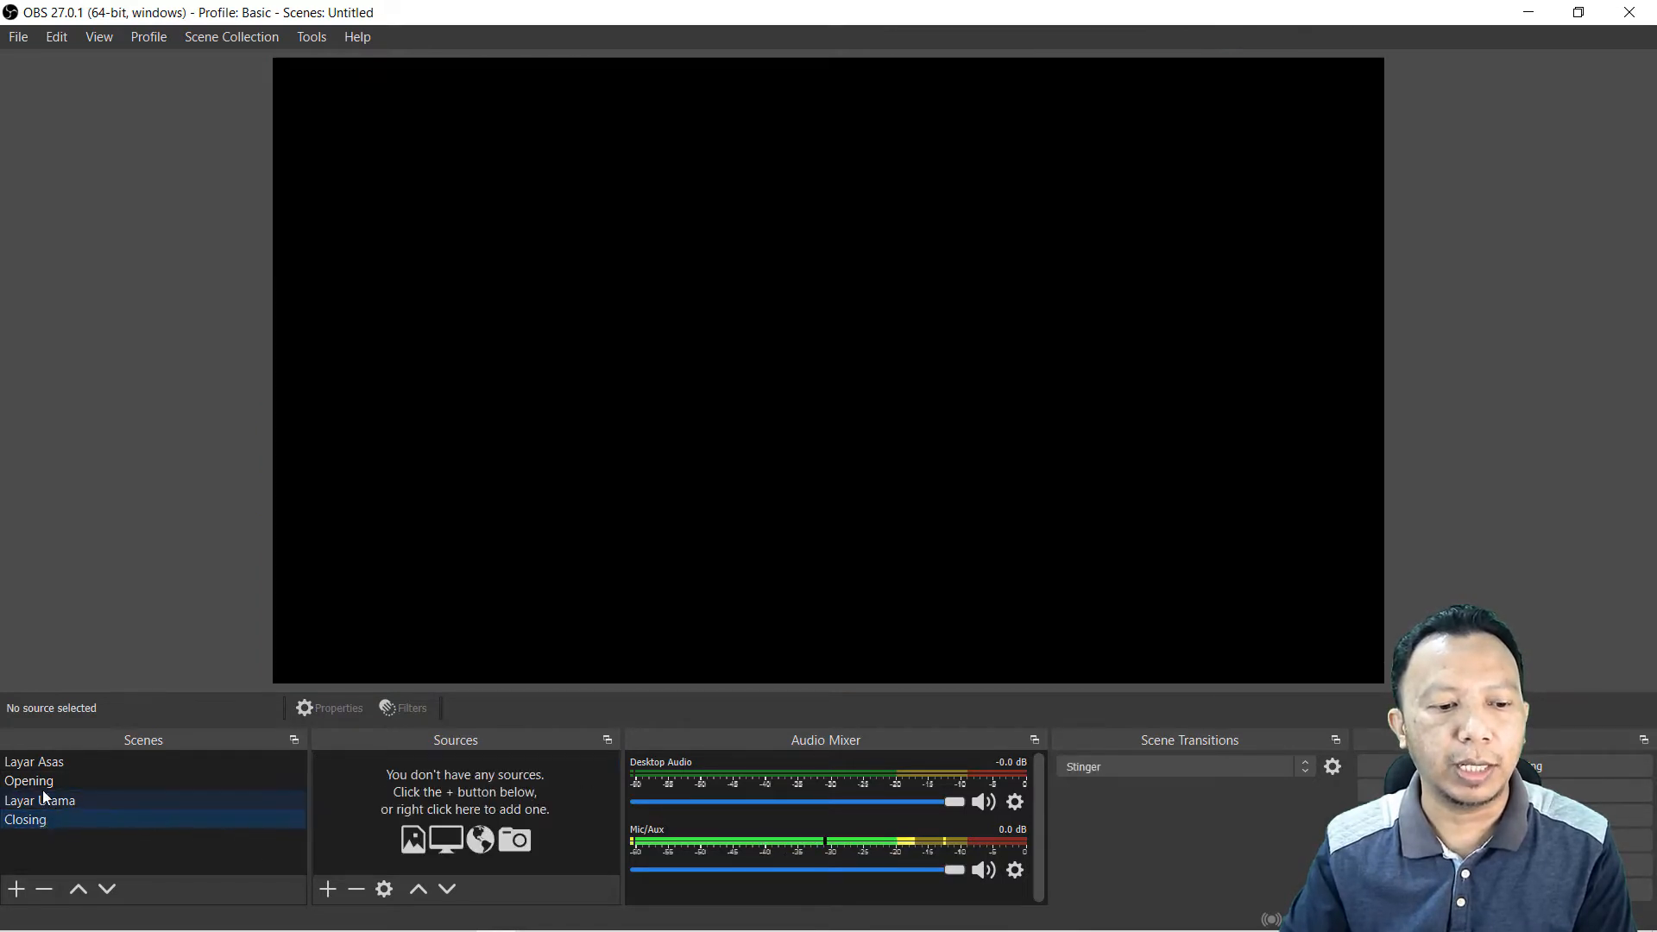
left_click(43, 781)
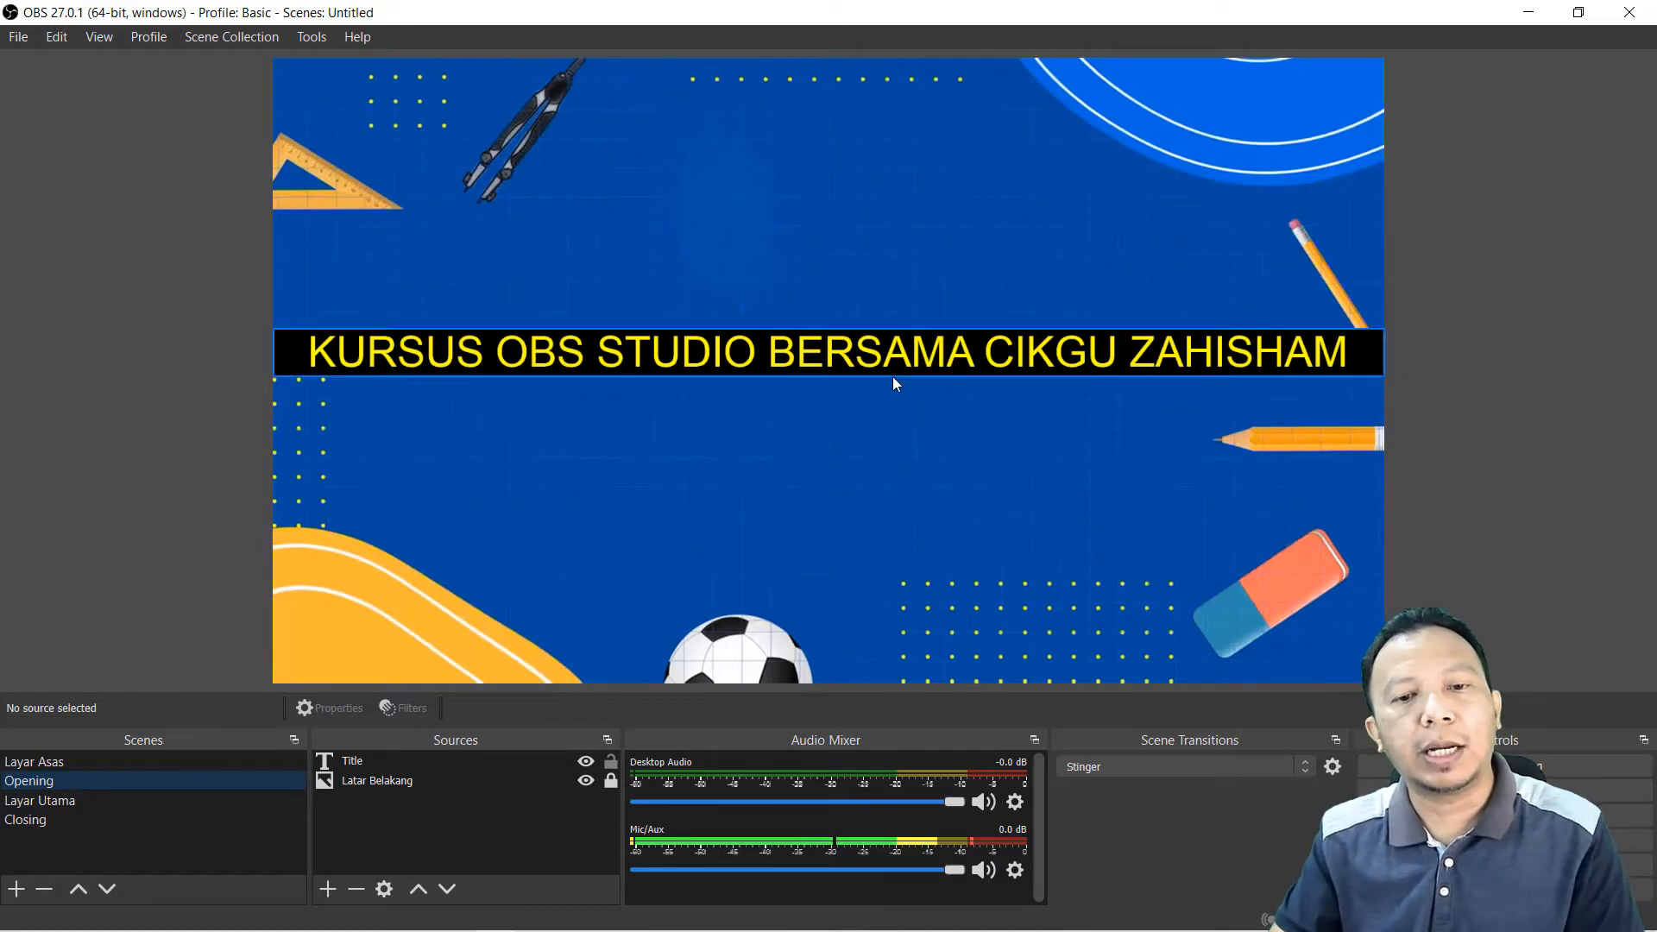
left_click_drag(868, 354, 862, 264)
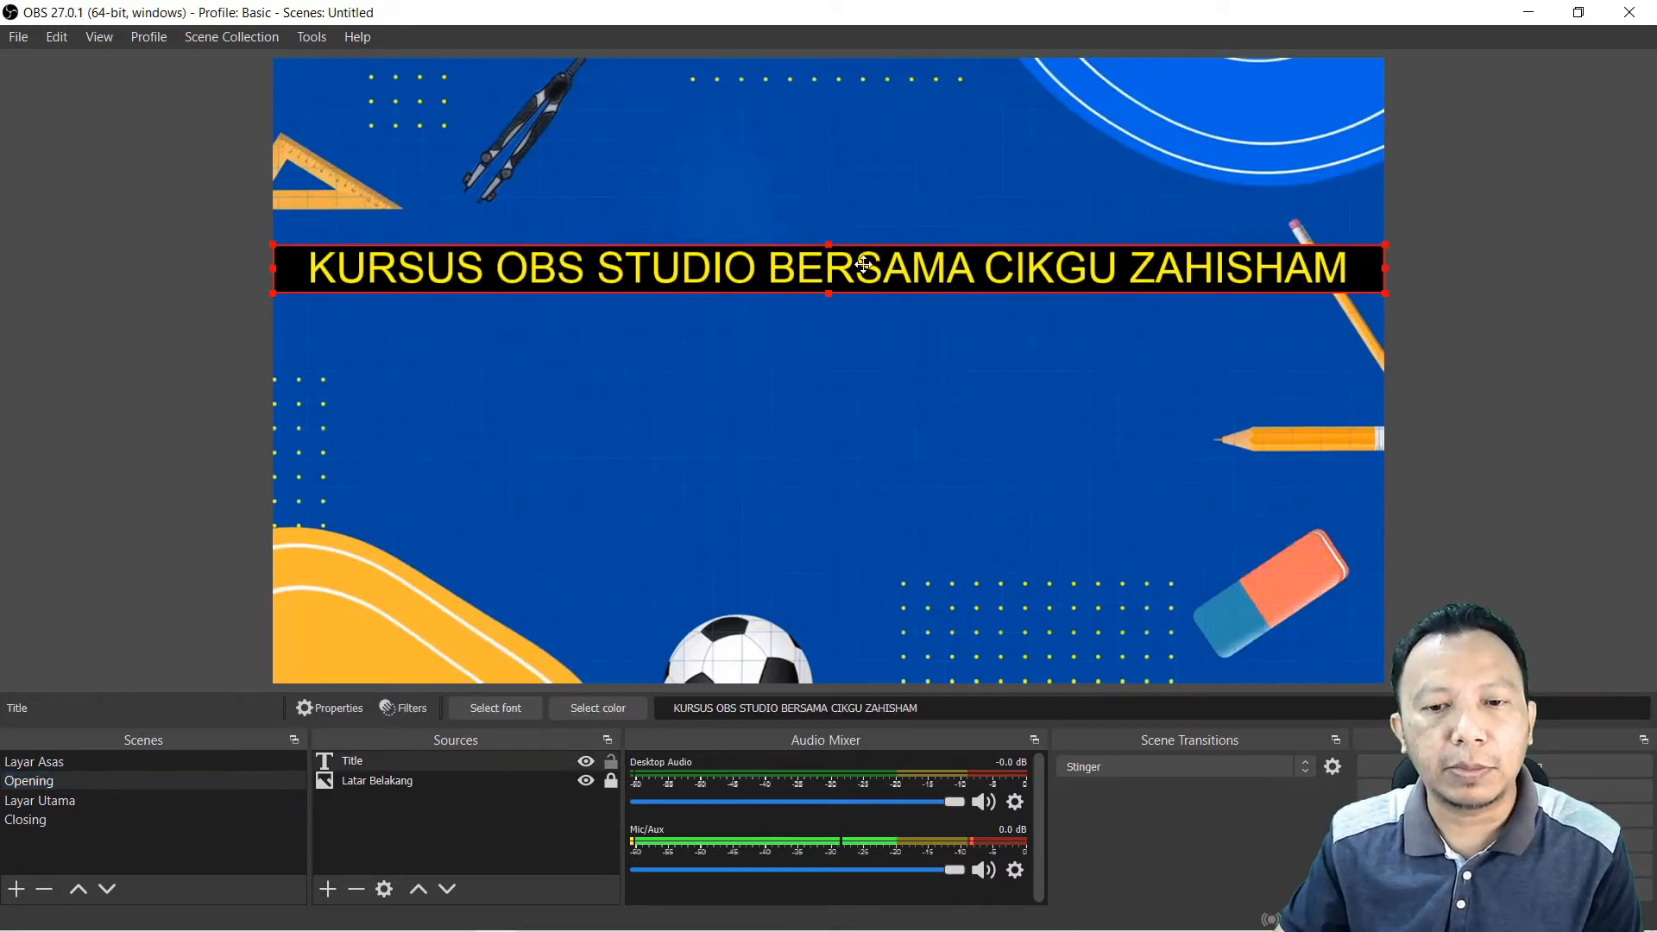
Step: Deselect the title banner, switch to the Closing scene and begin adding an image source to it
left_click(765, 359)
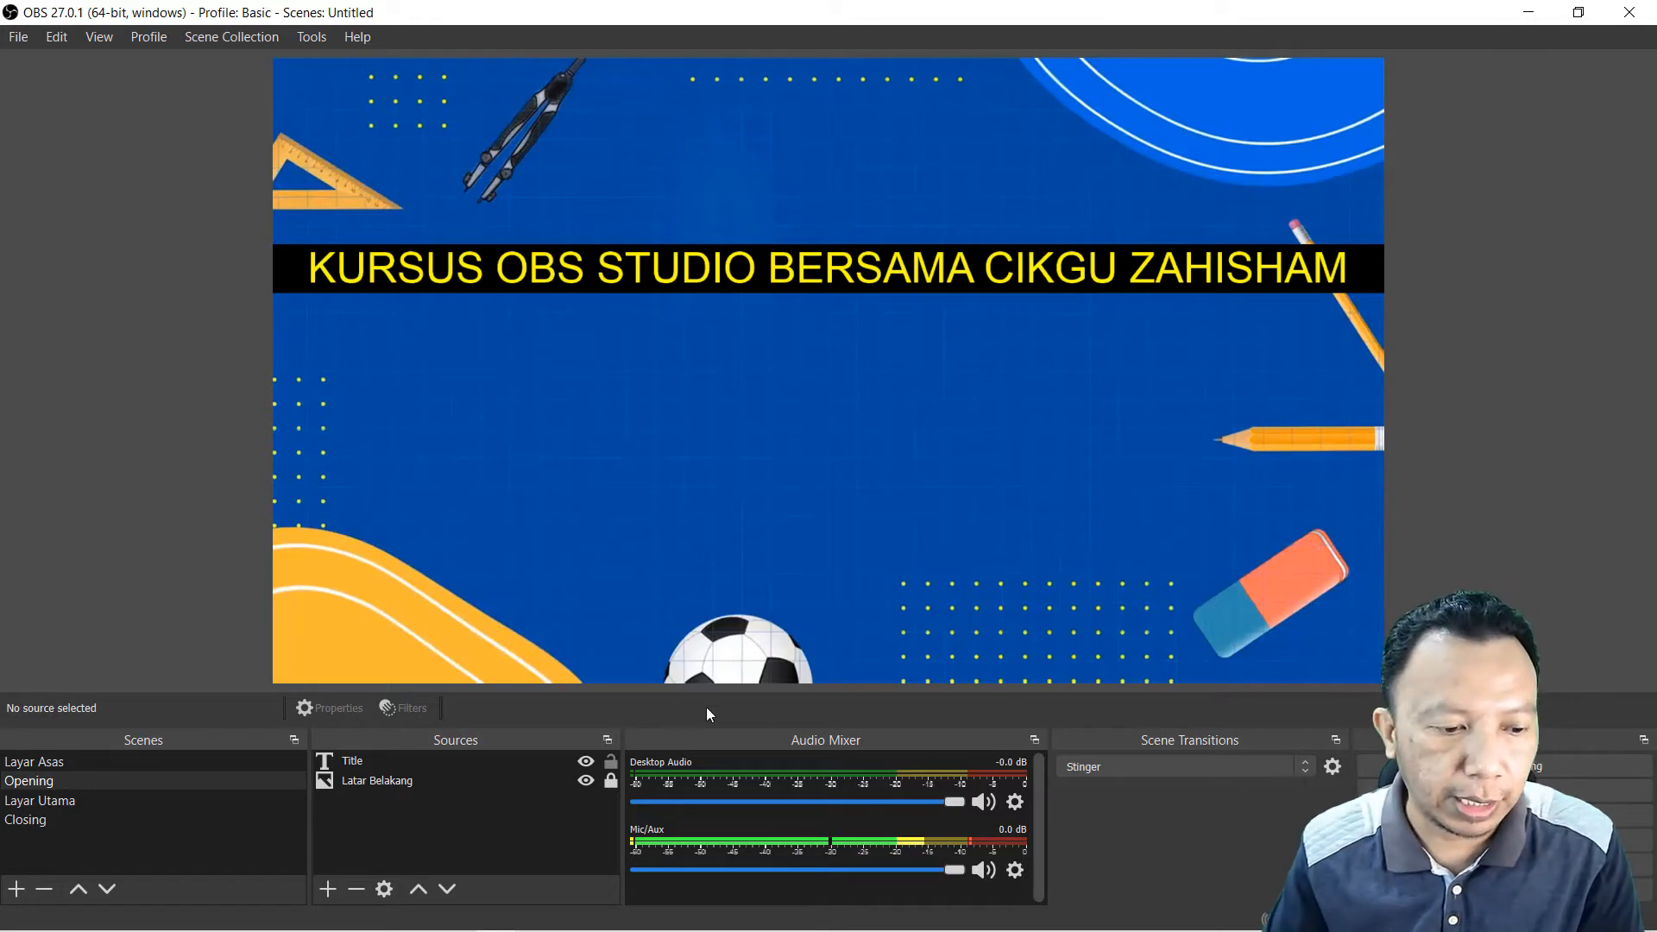
left_click(66, 825)
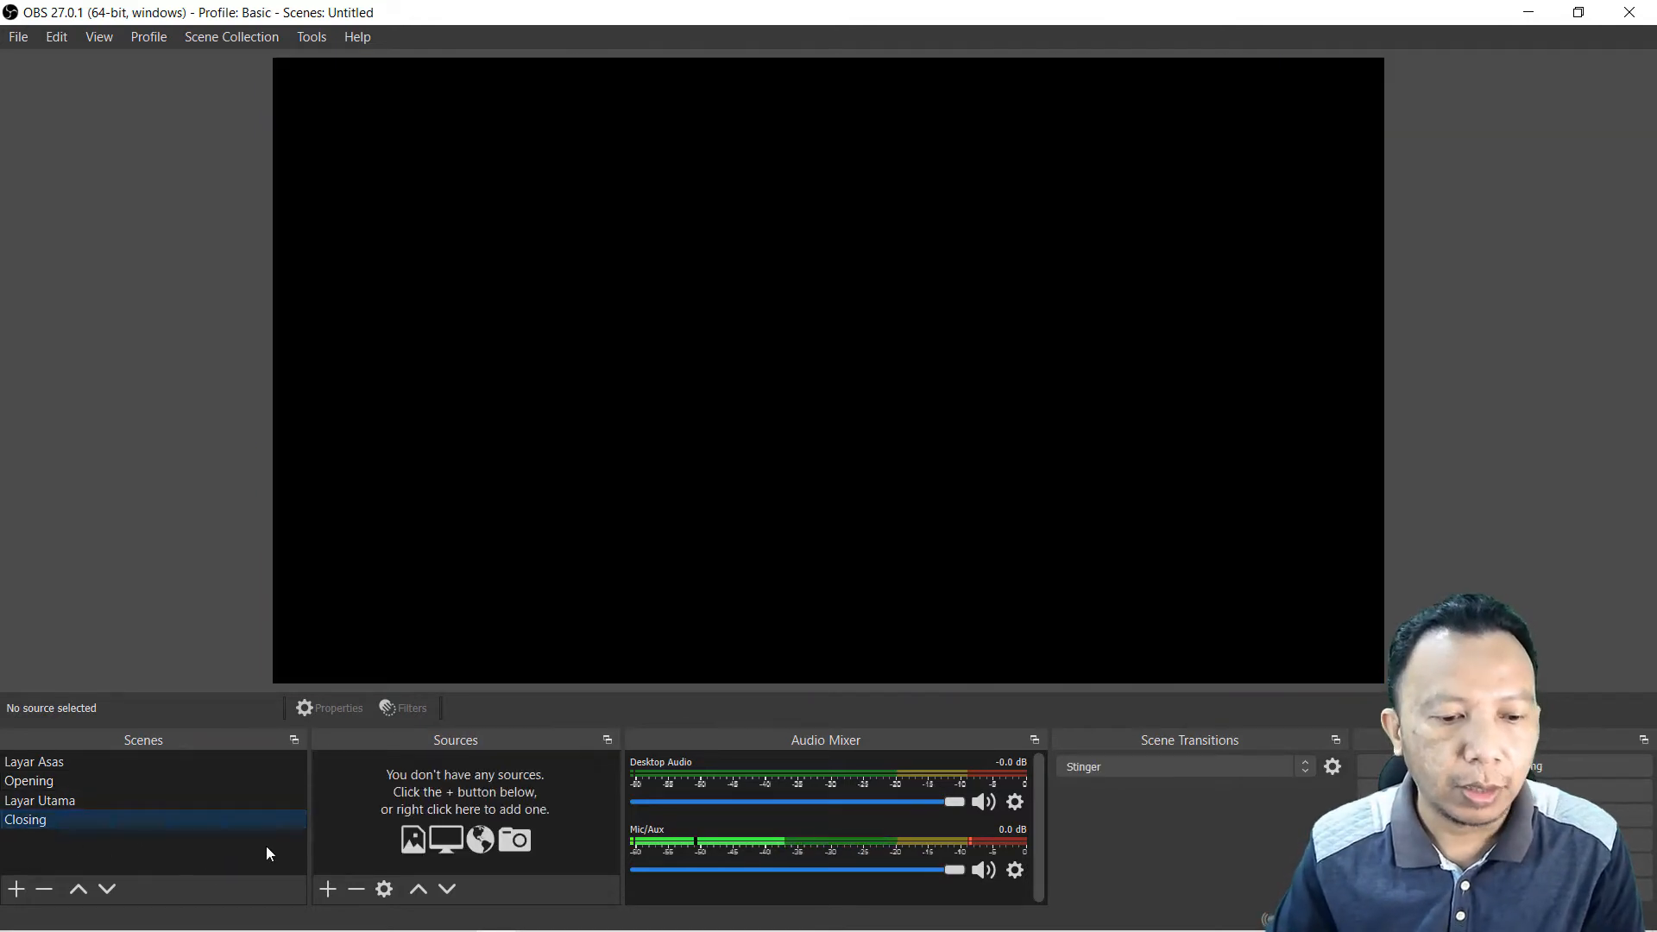
left_click(327, 889)
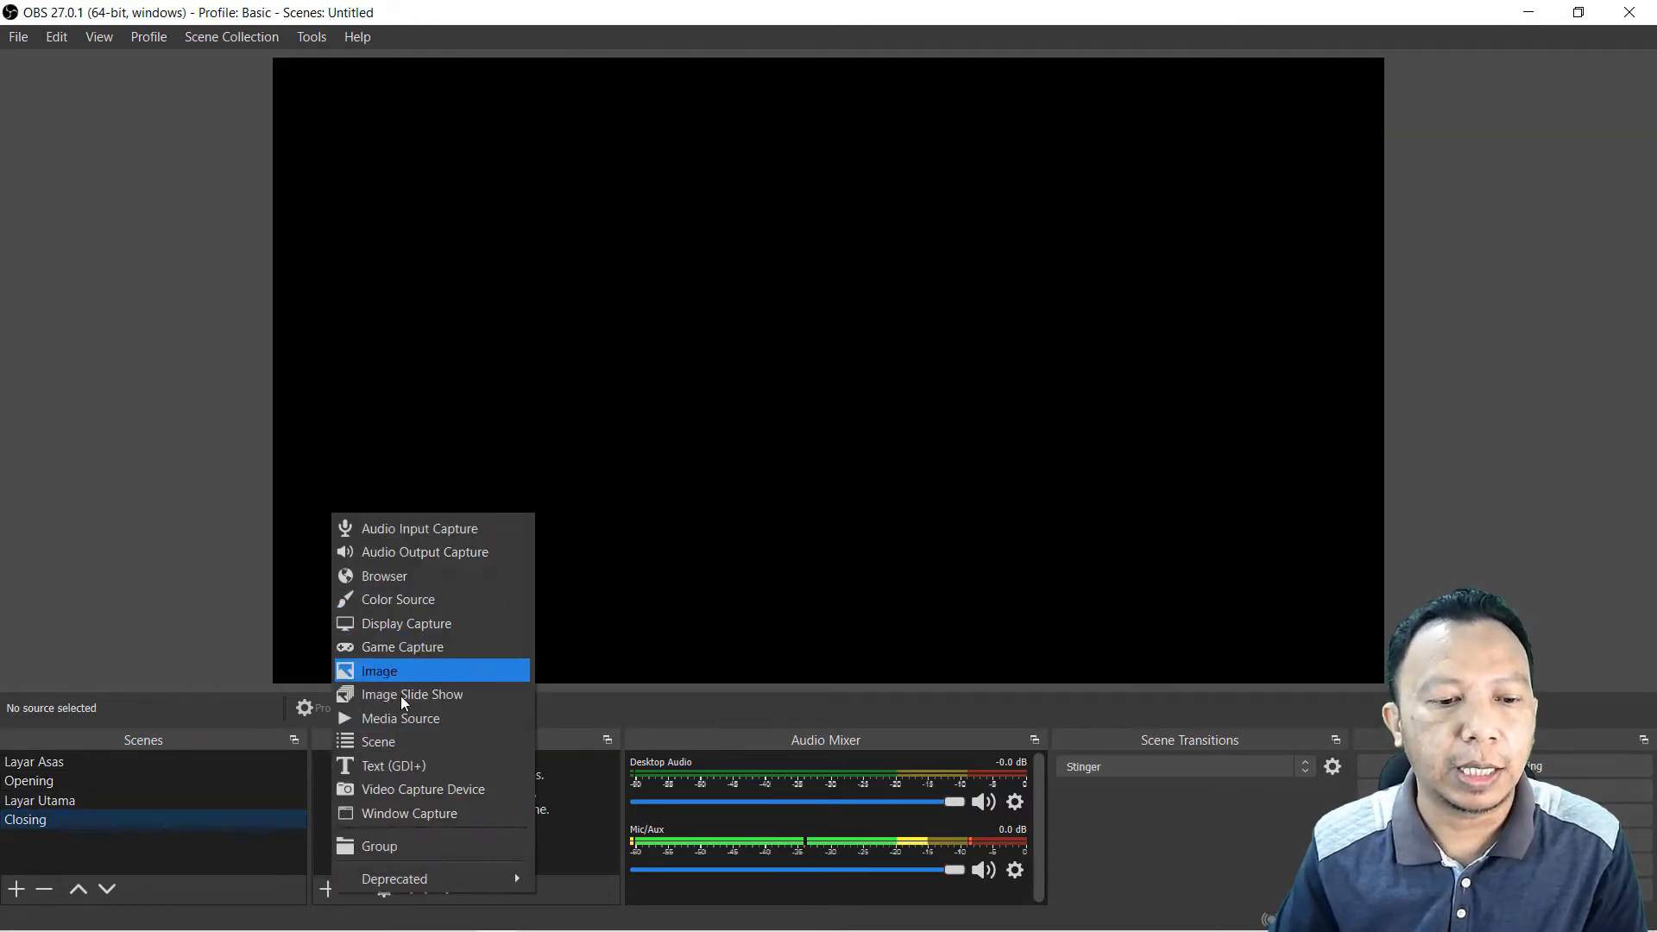
left_click(397, 671)
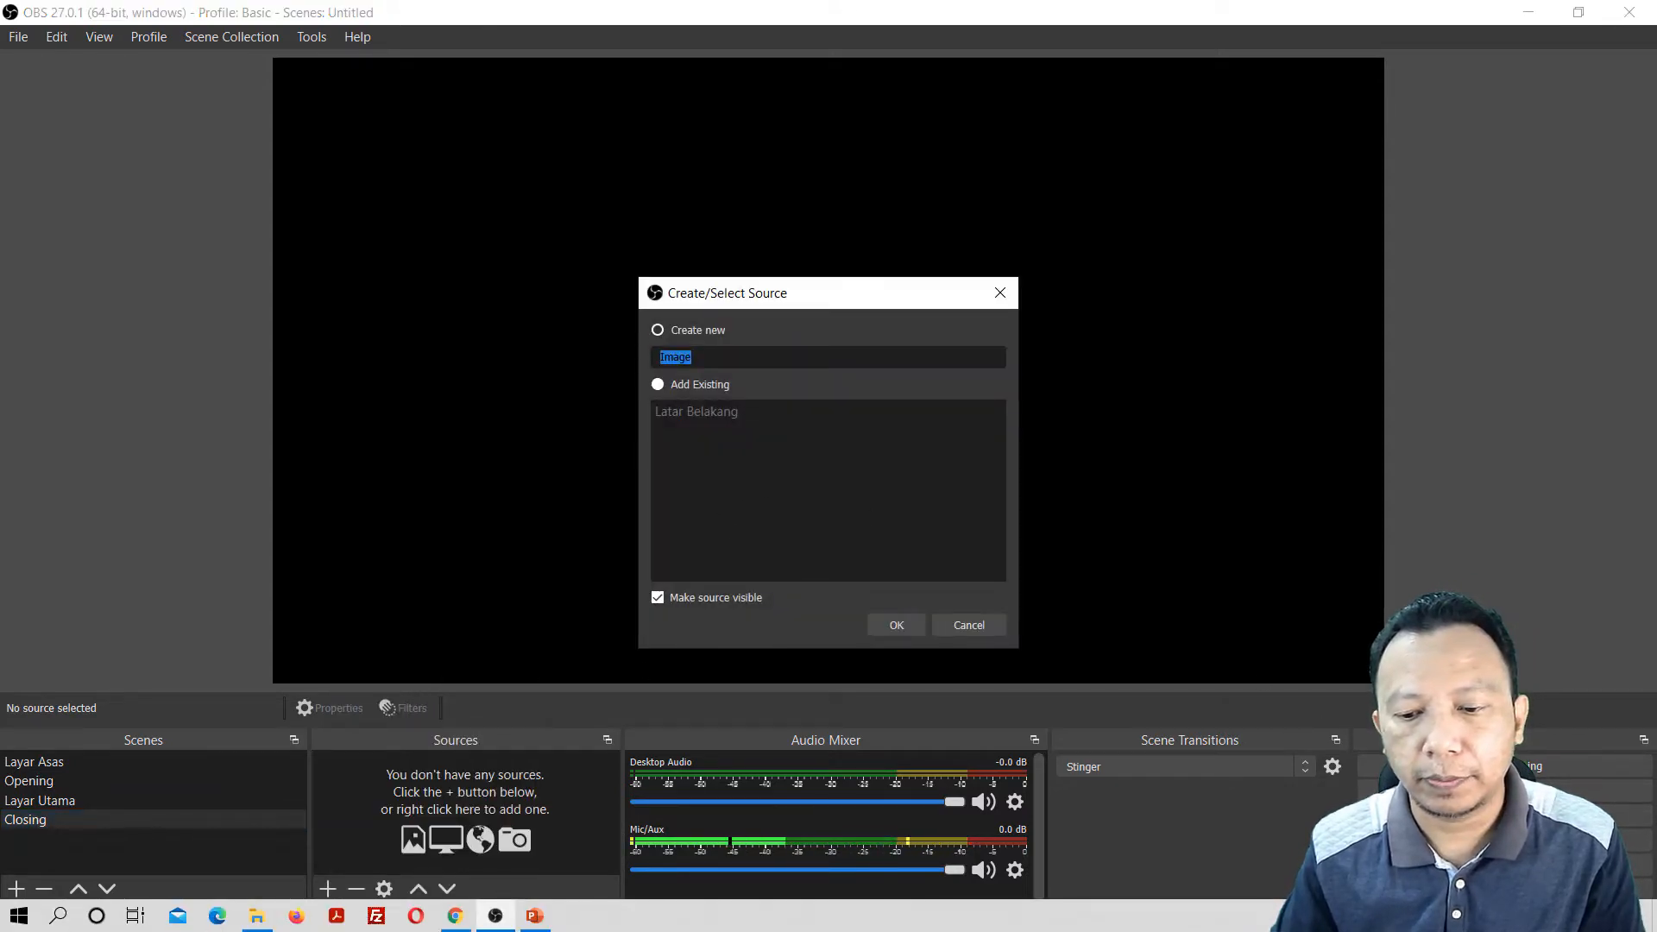
left_click(1320, 915)
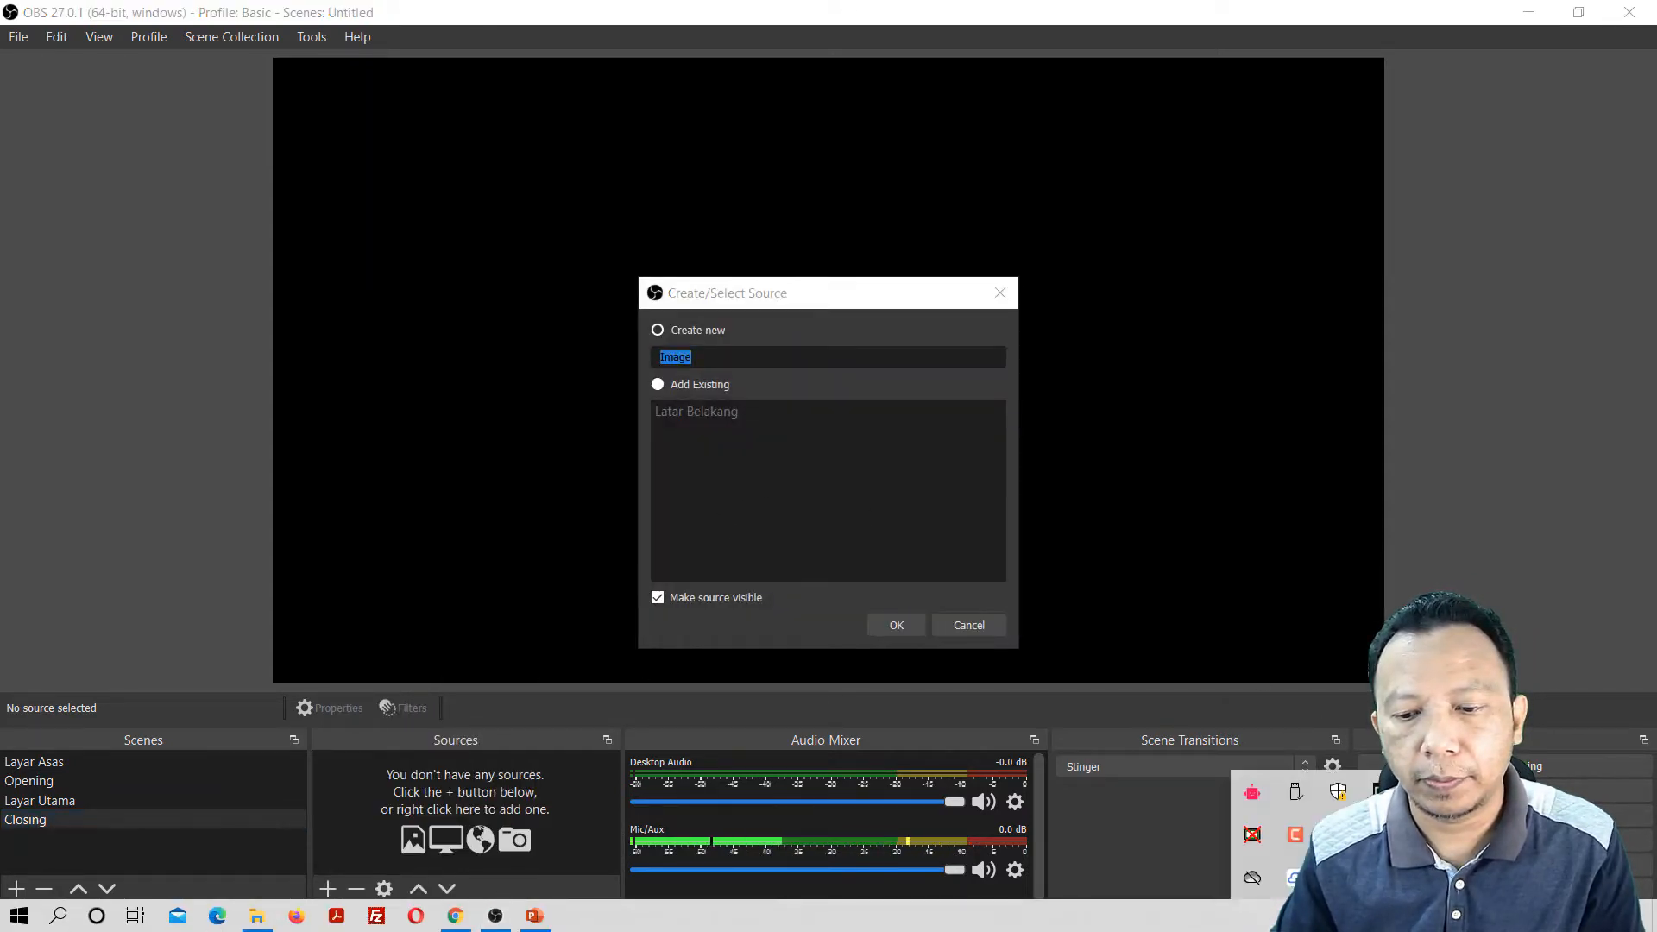
left_click(1293, 833)
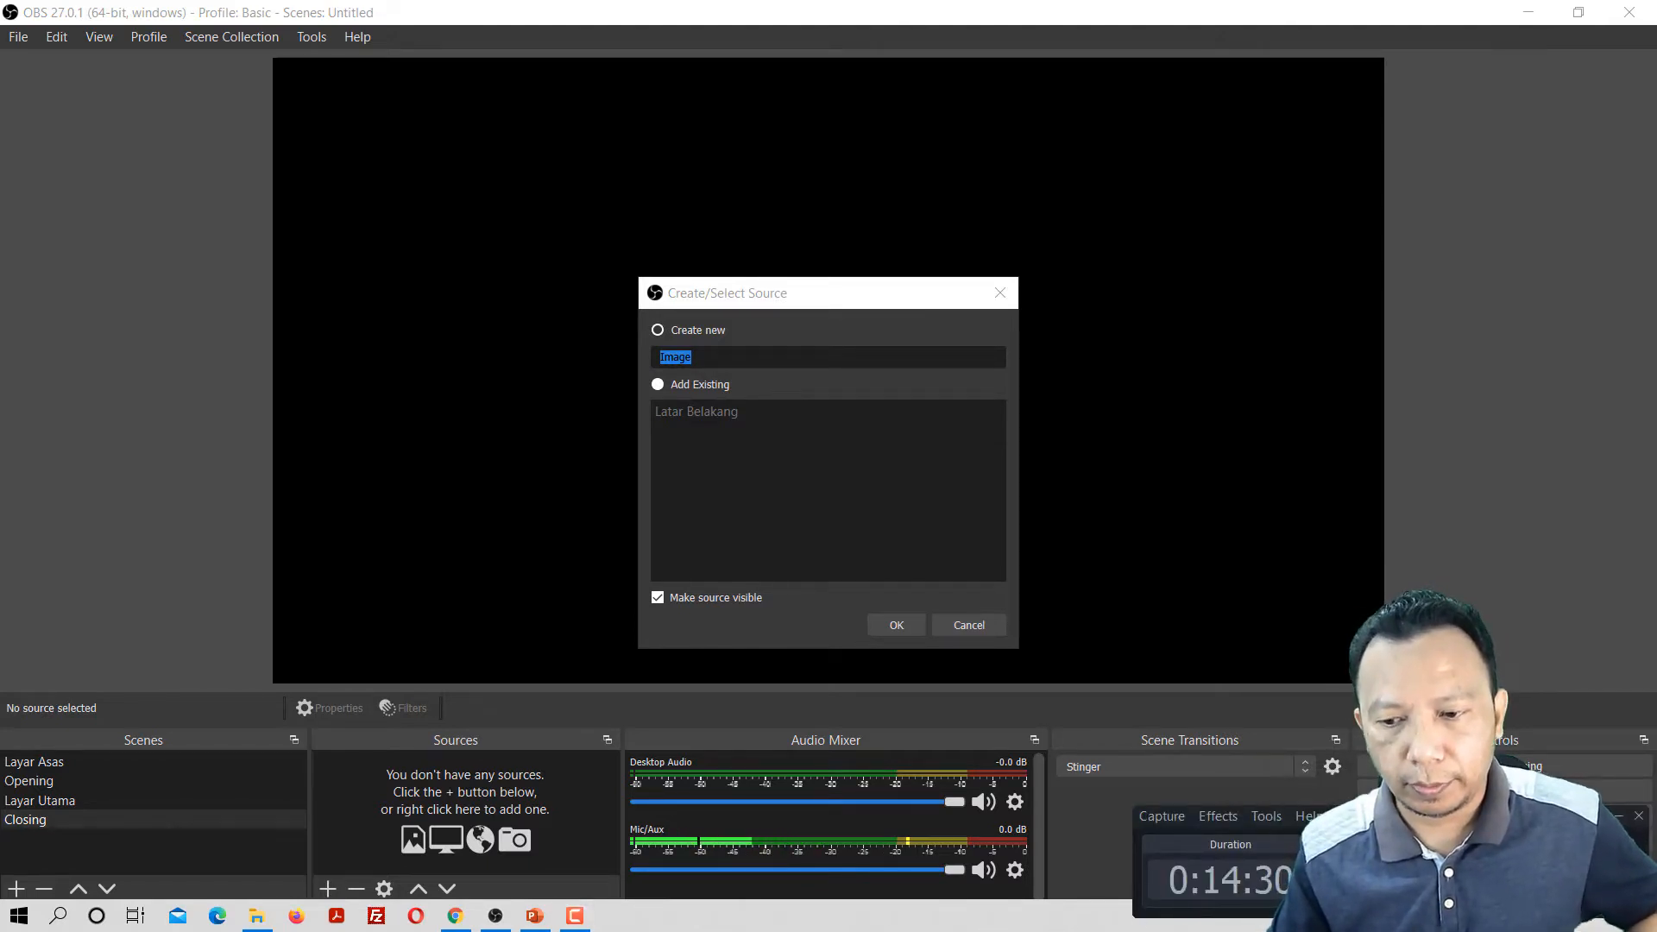
left_click(1617, 815)
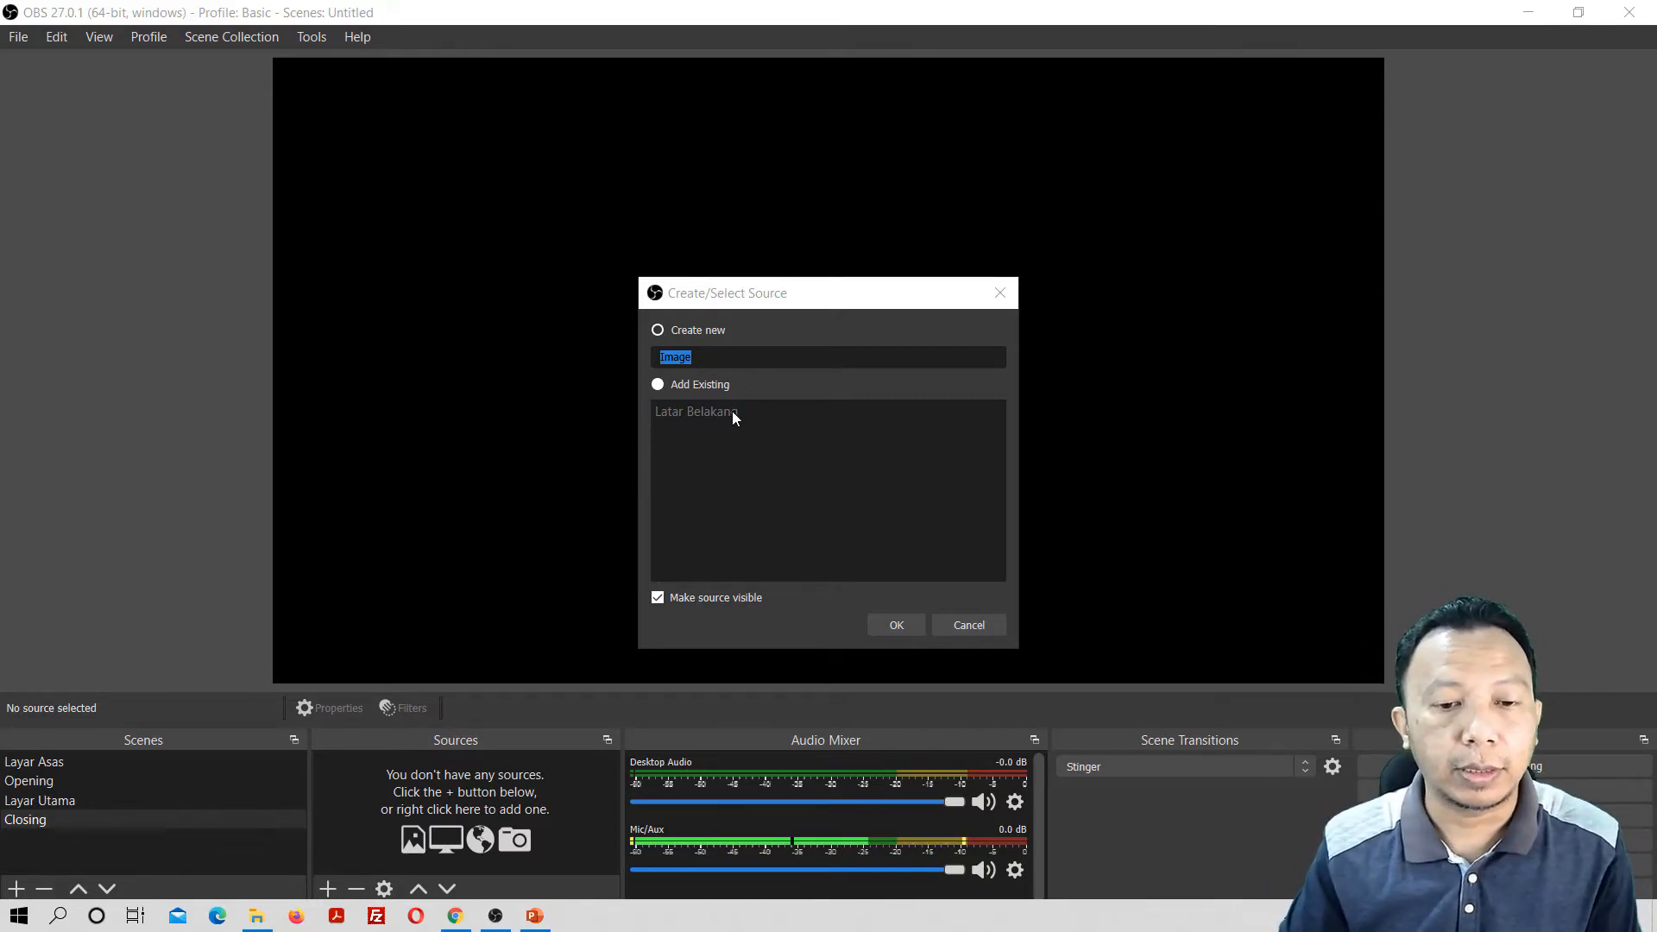
Step: Reuse the existing Latar Belakang image as the background of the Closing scene
left_click(657, 386)
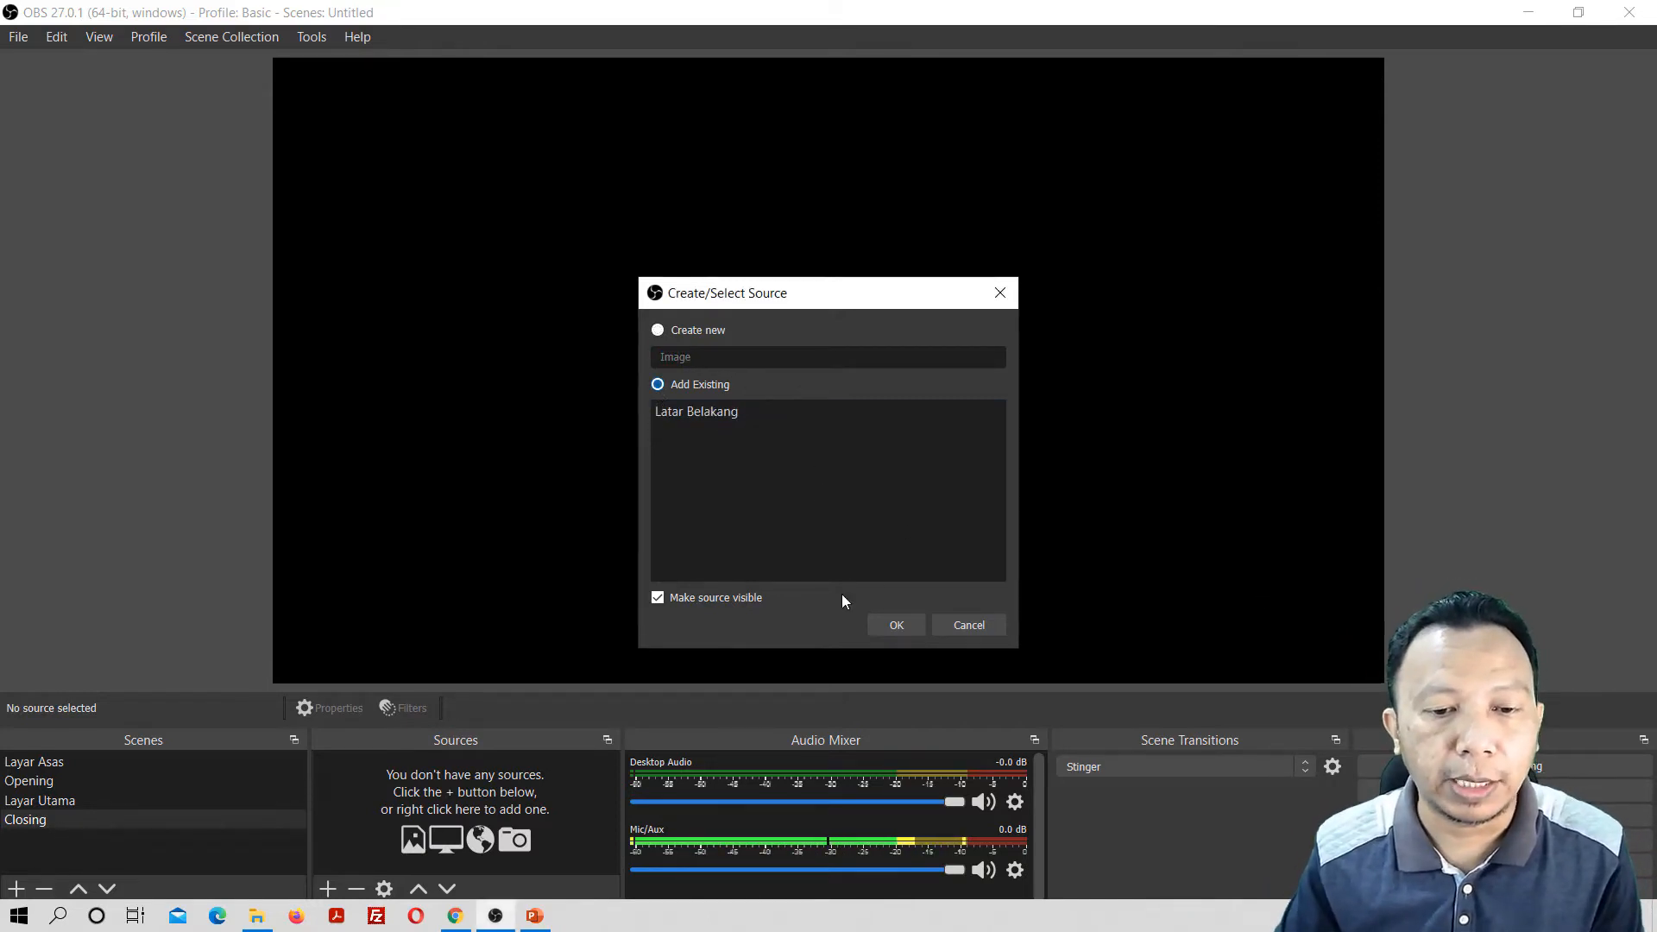
left_click(725, 413)
left_click(896, 625)
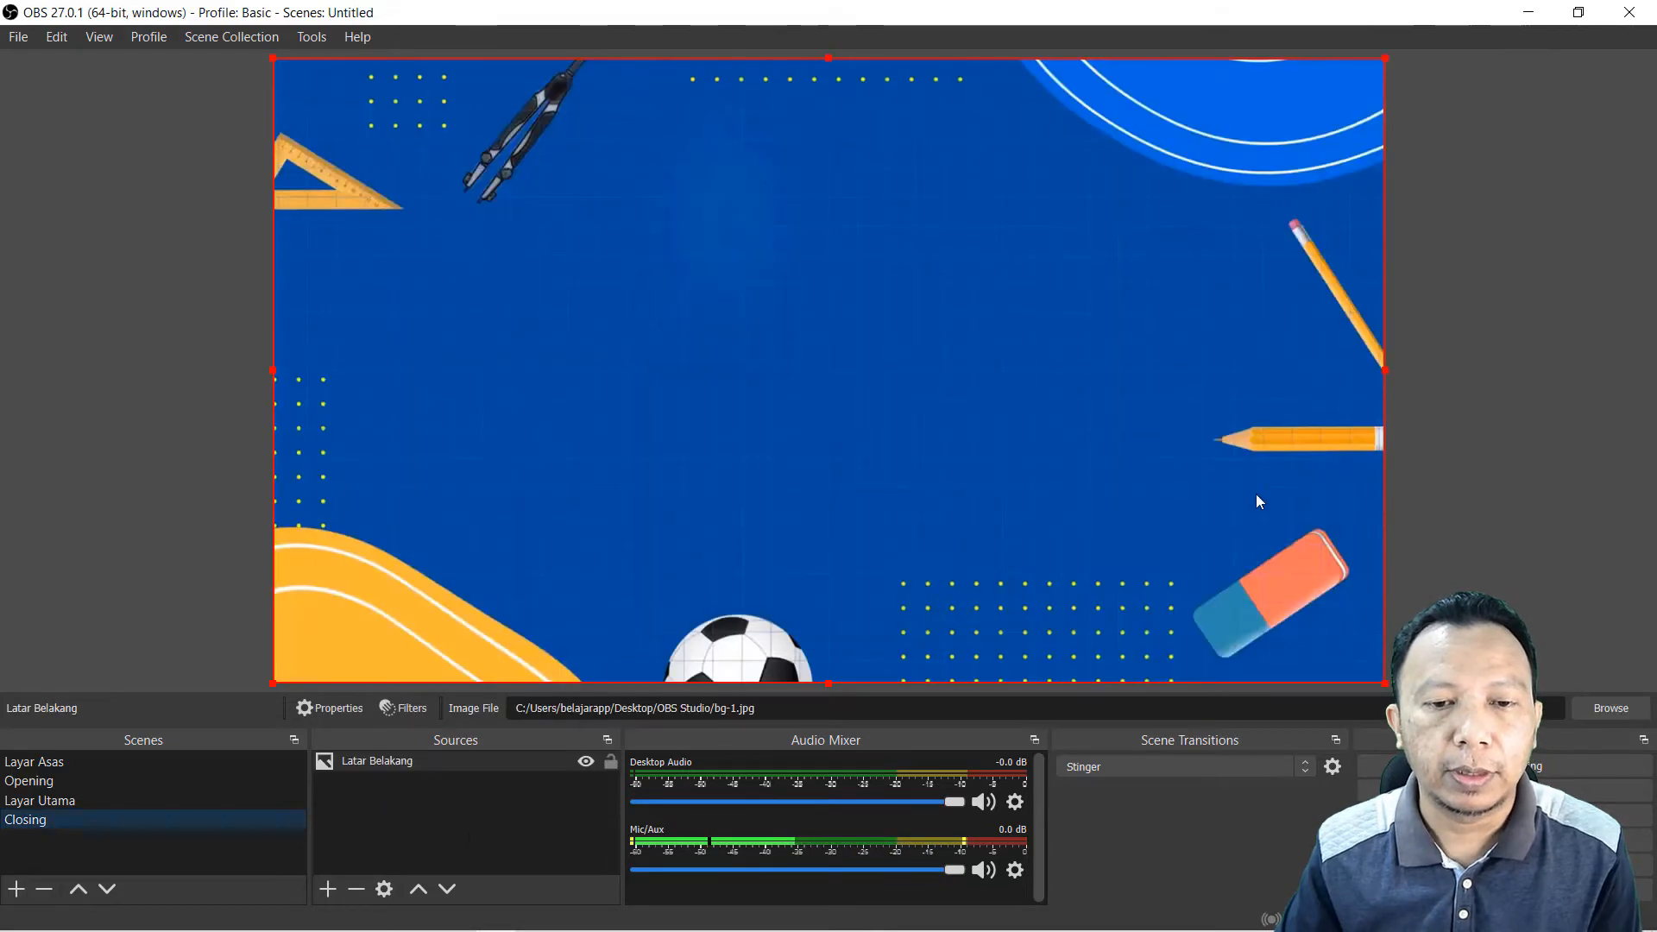
Step: Add a new Text (GDI+) source named Terima Kasih to the Closing scene
left_click(328, 890)
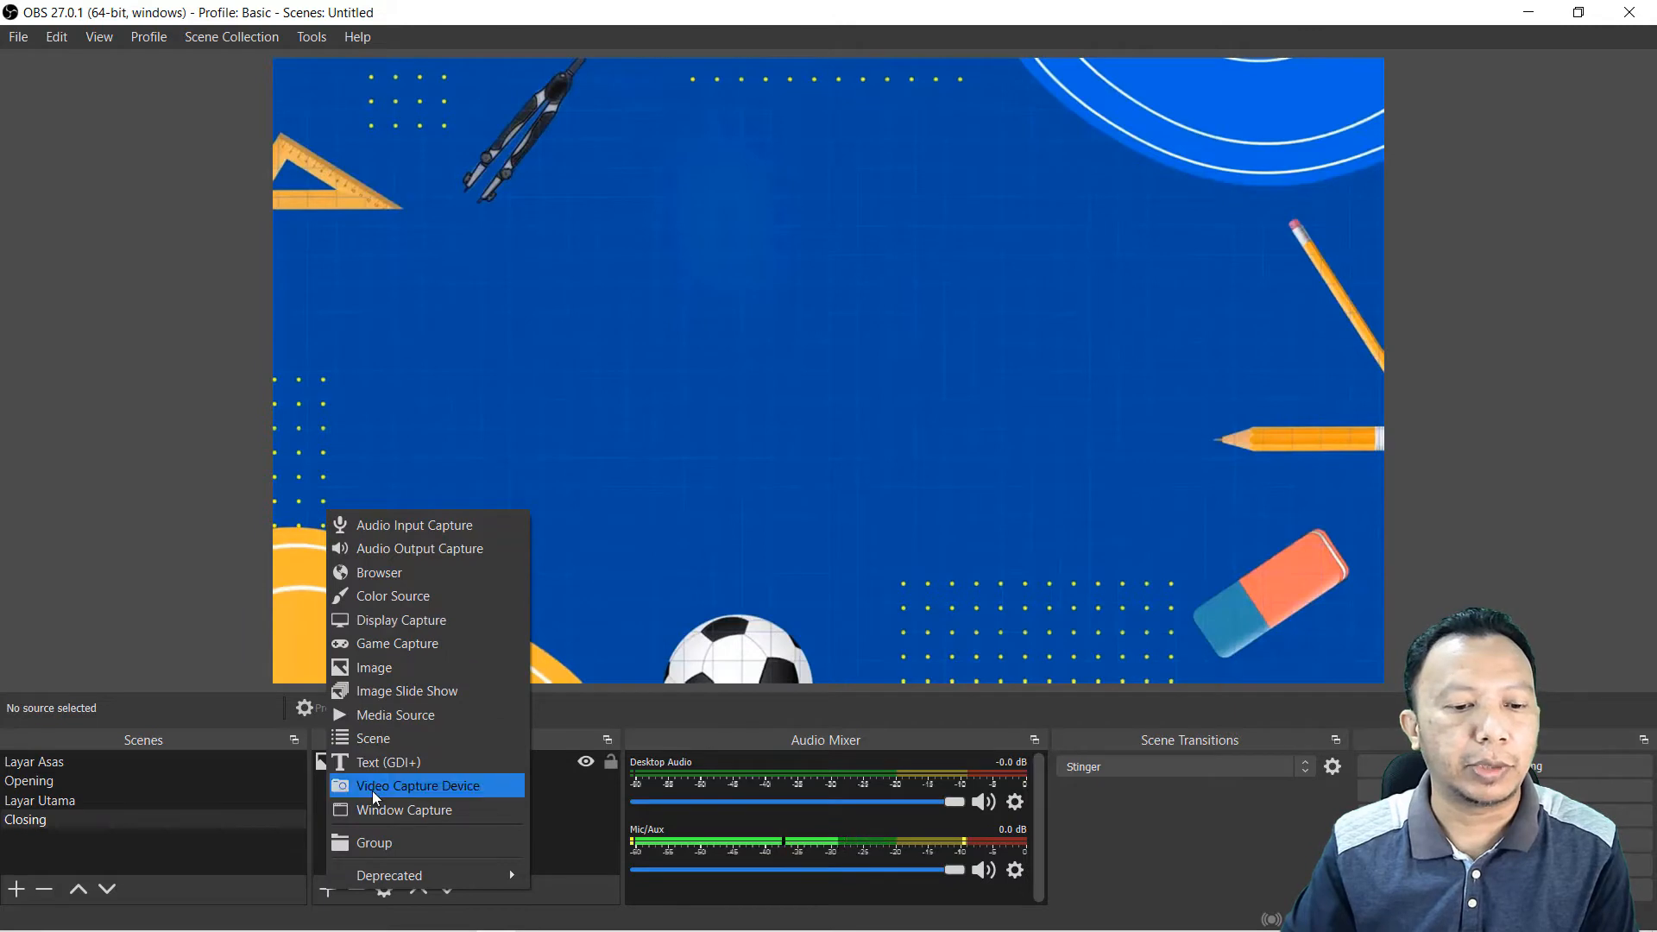
left_click(379, 762)
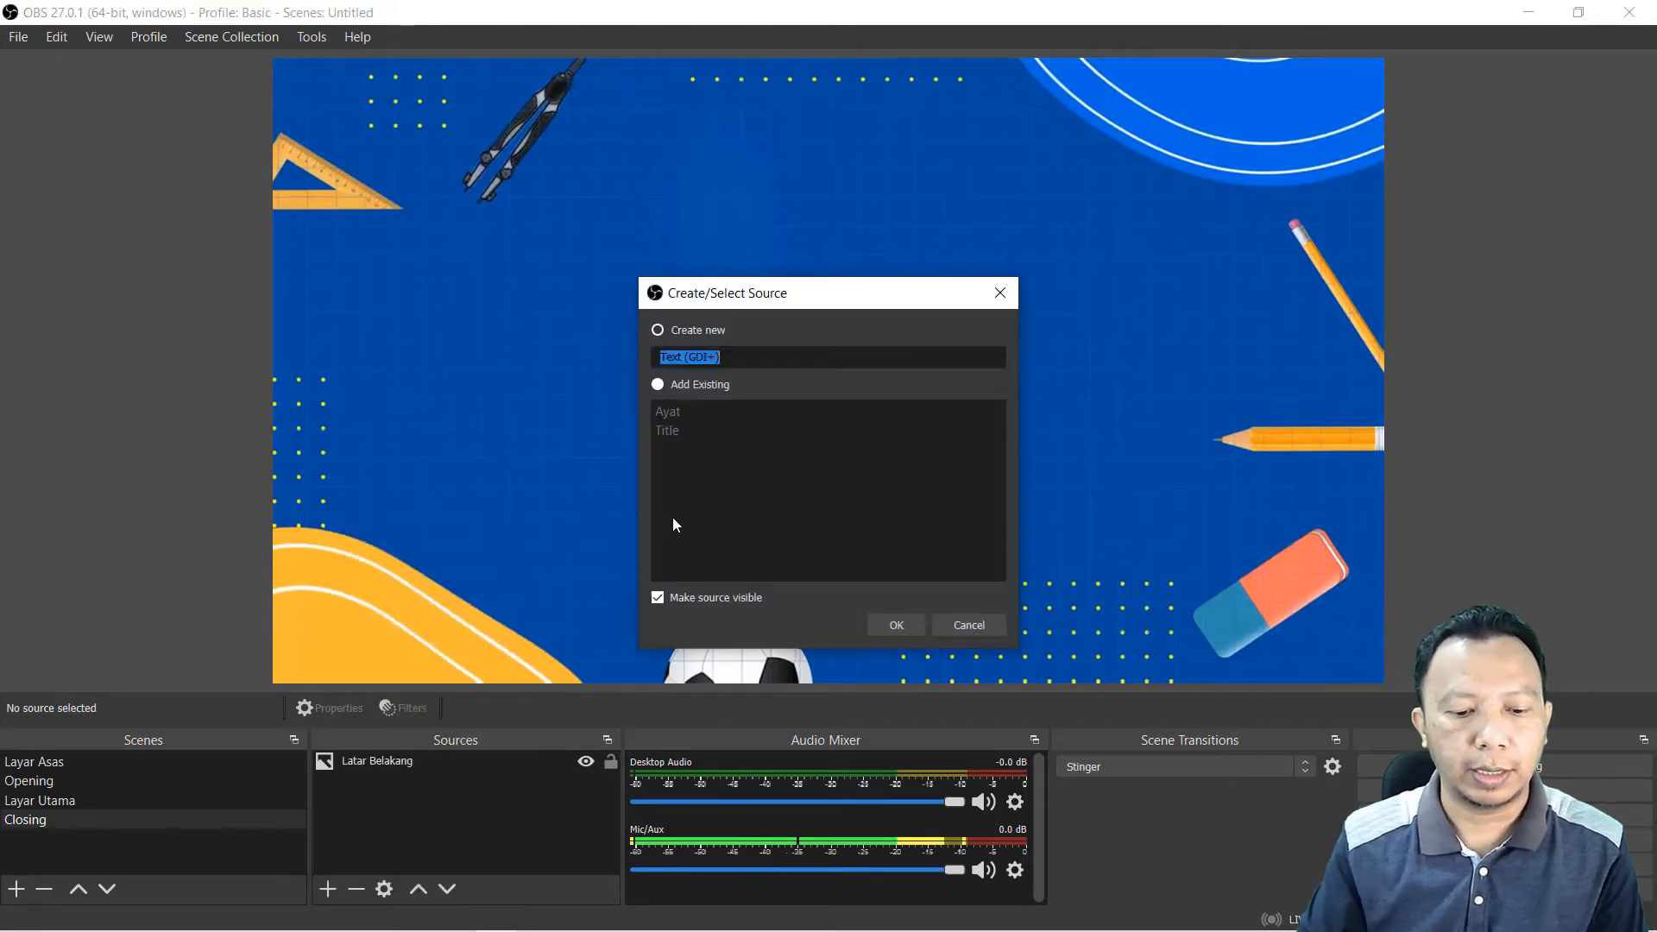
type("aYAT")
key("BackSpace")
key("BackSpace")
key("BackSpace")
key("BackSpace")
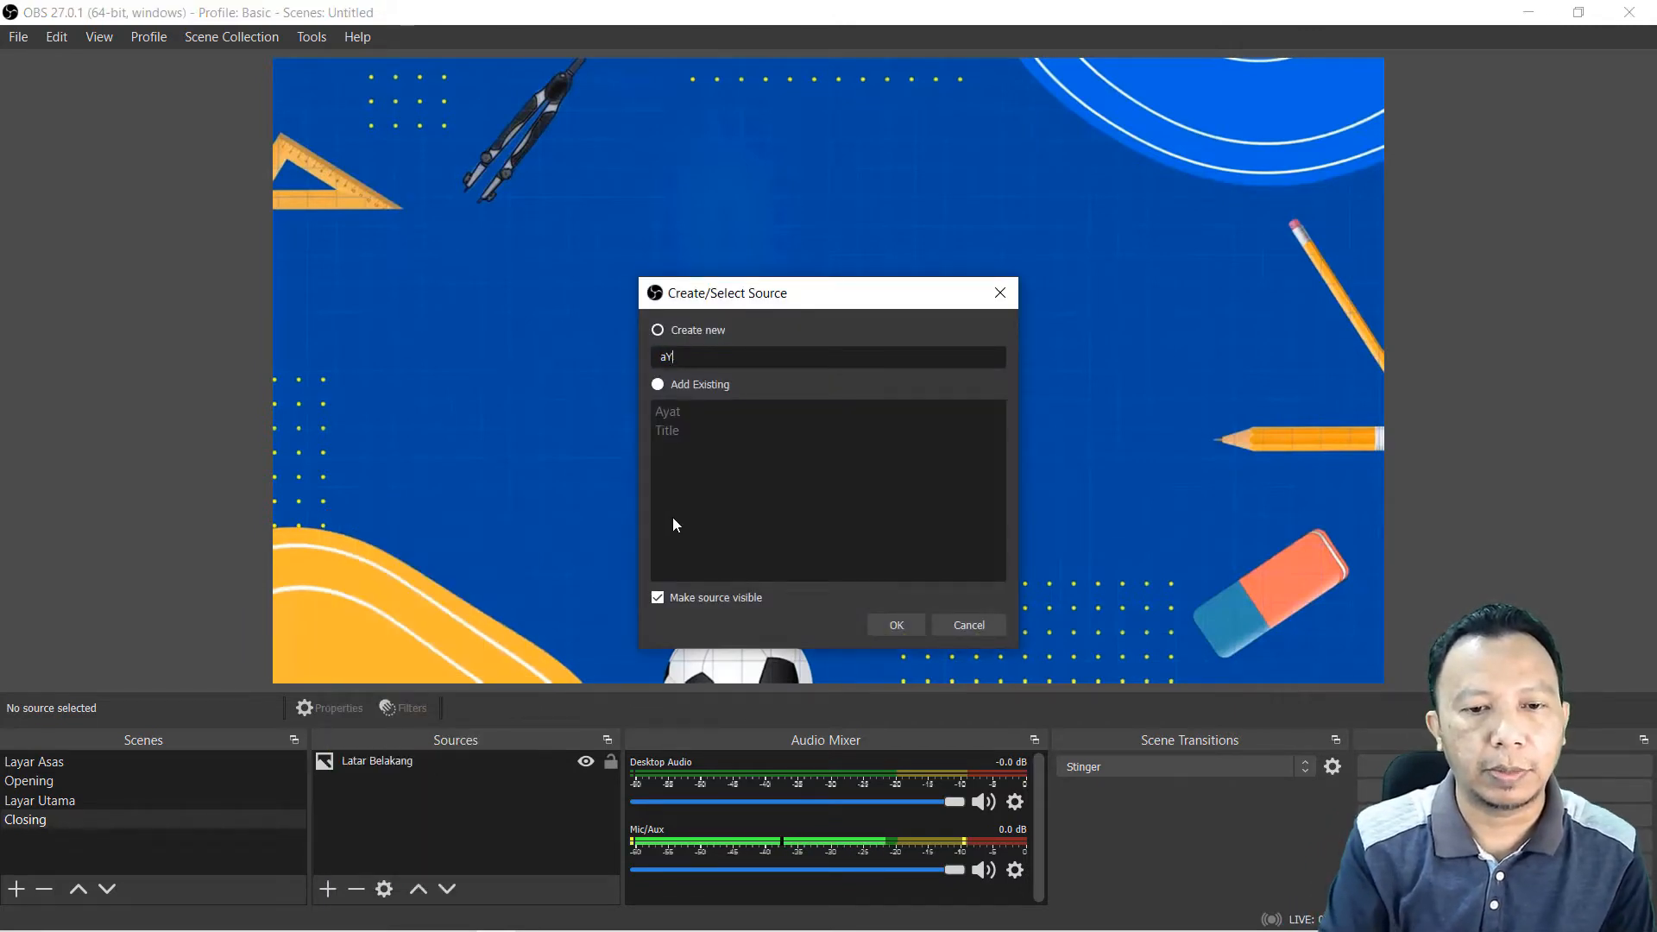
type("Terim")
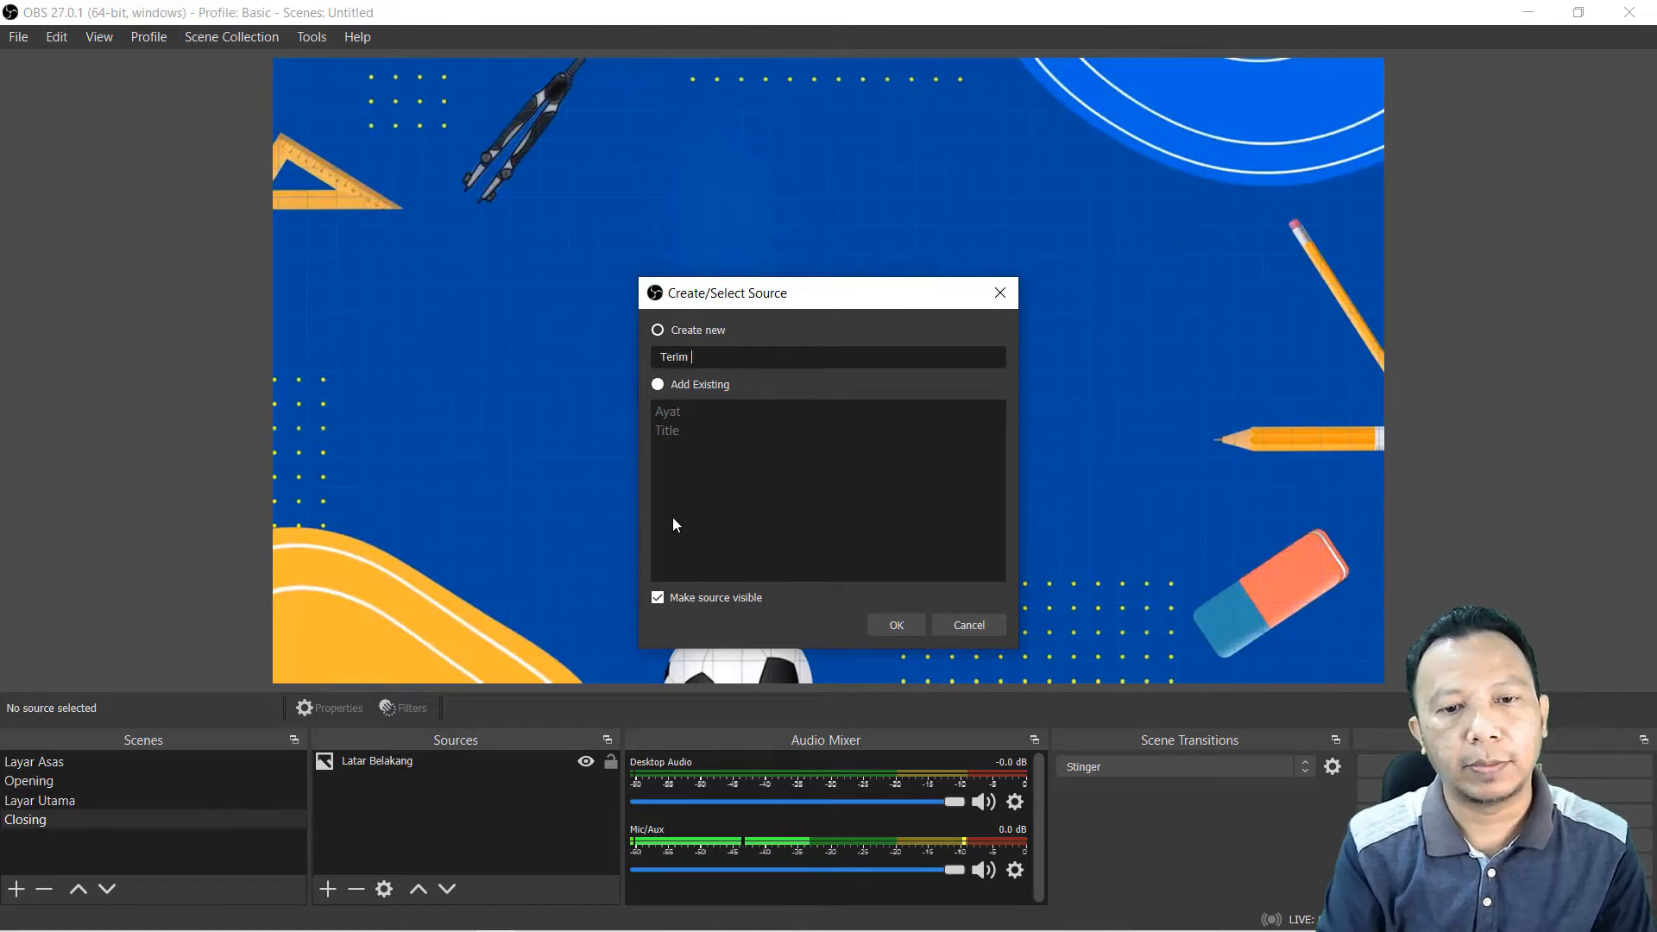
type("a Kasih")
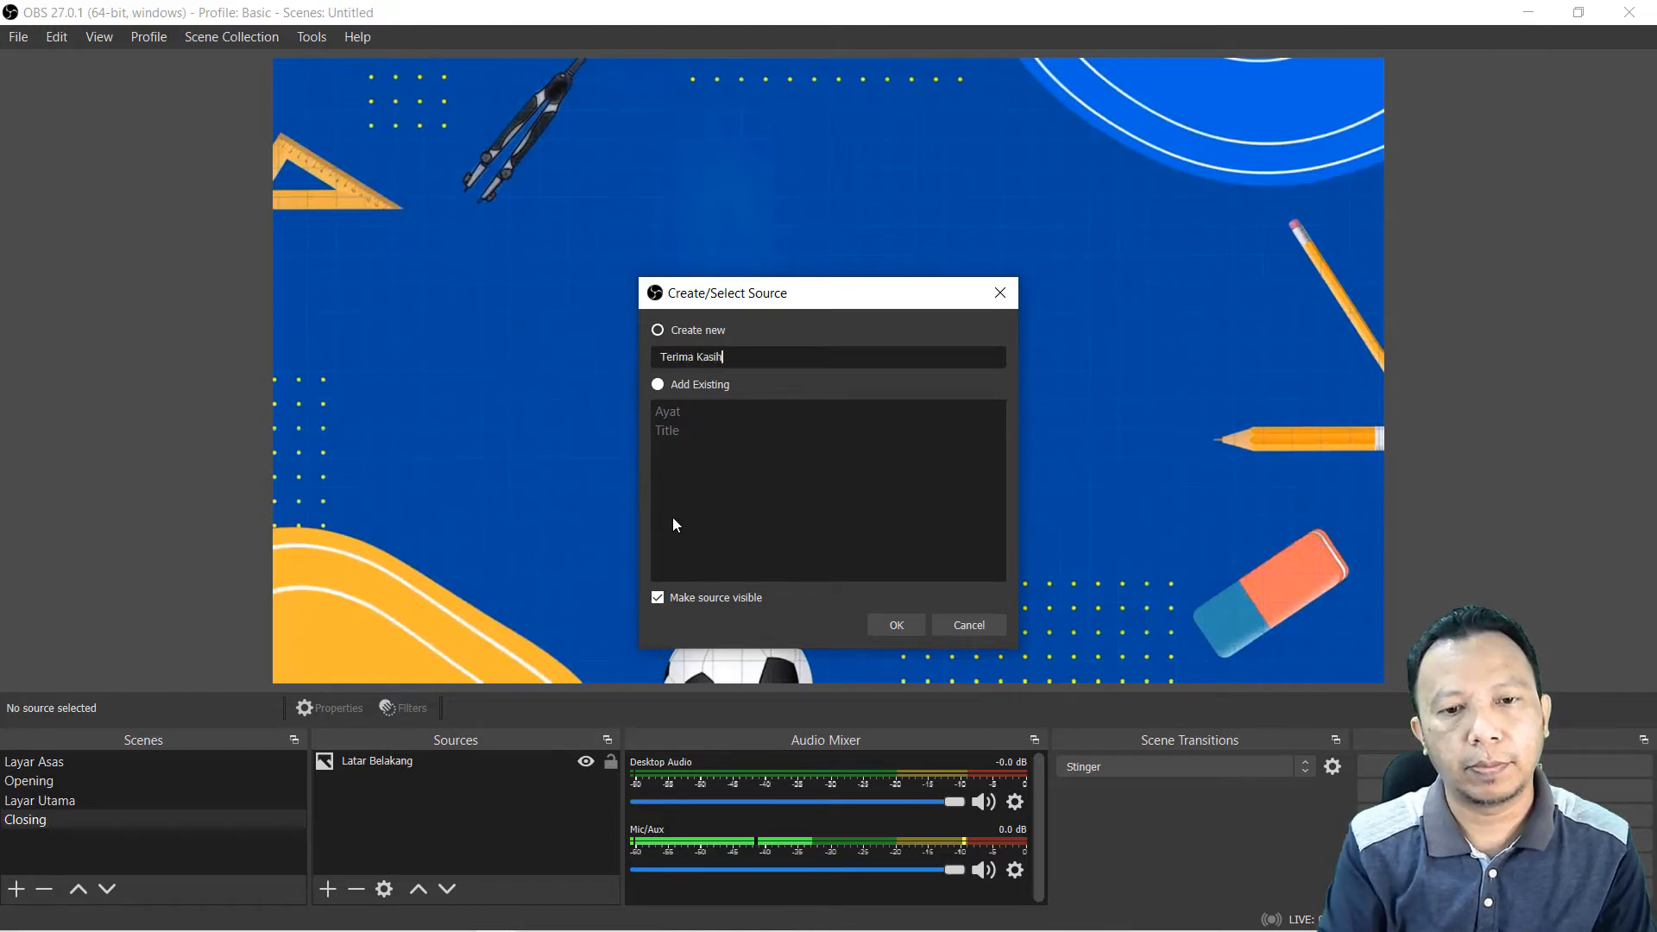
key("Return")
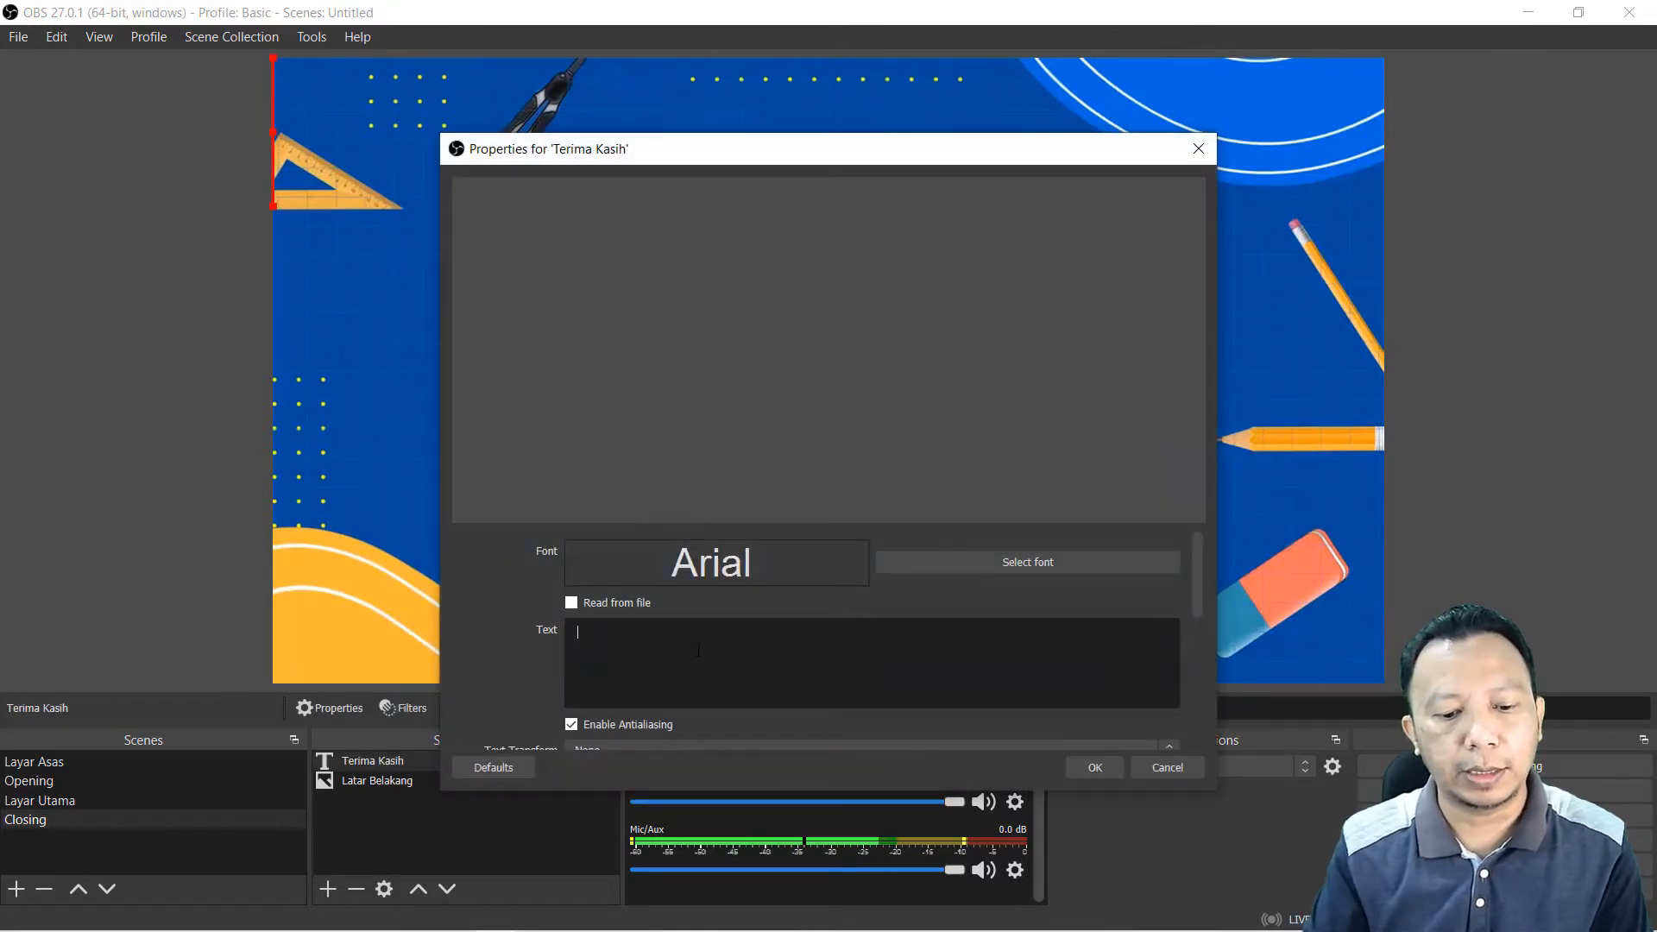
Step: Enter TERIMA KASIH as the source's text and apply the properties
type("TERIMA ")
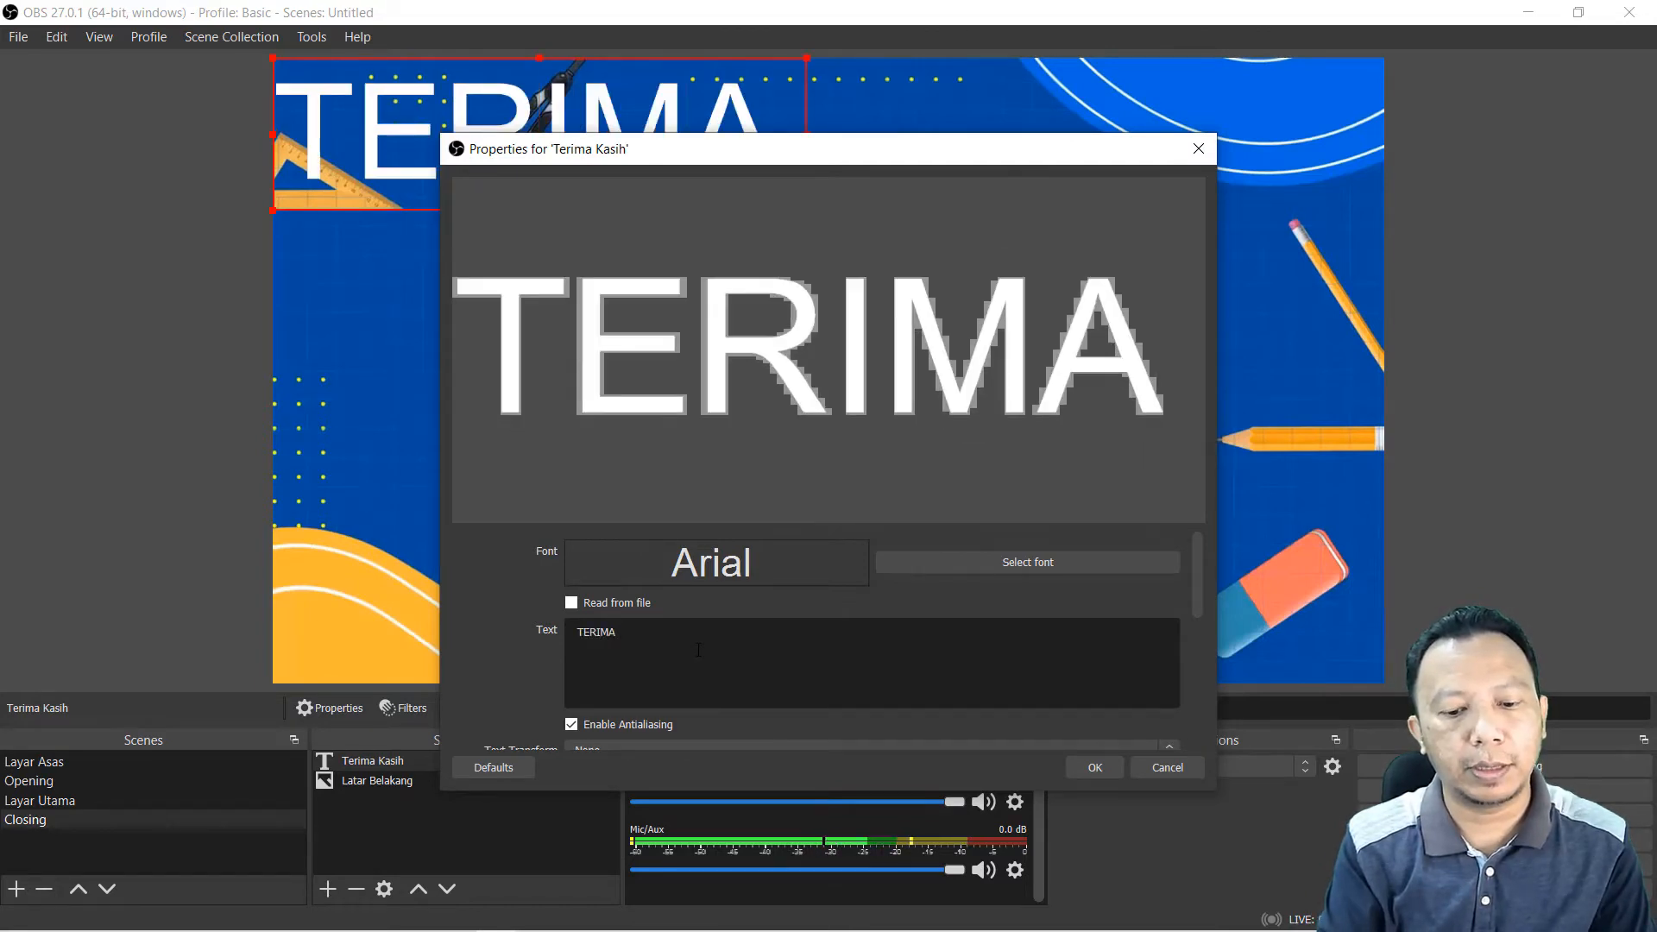
type("KASIH")
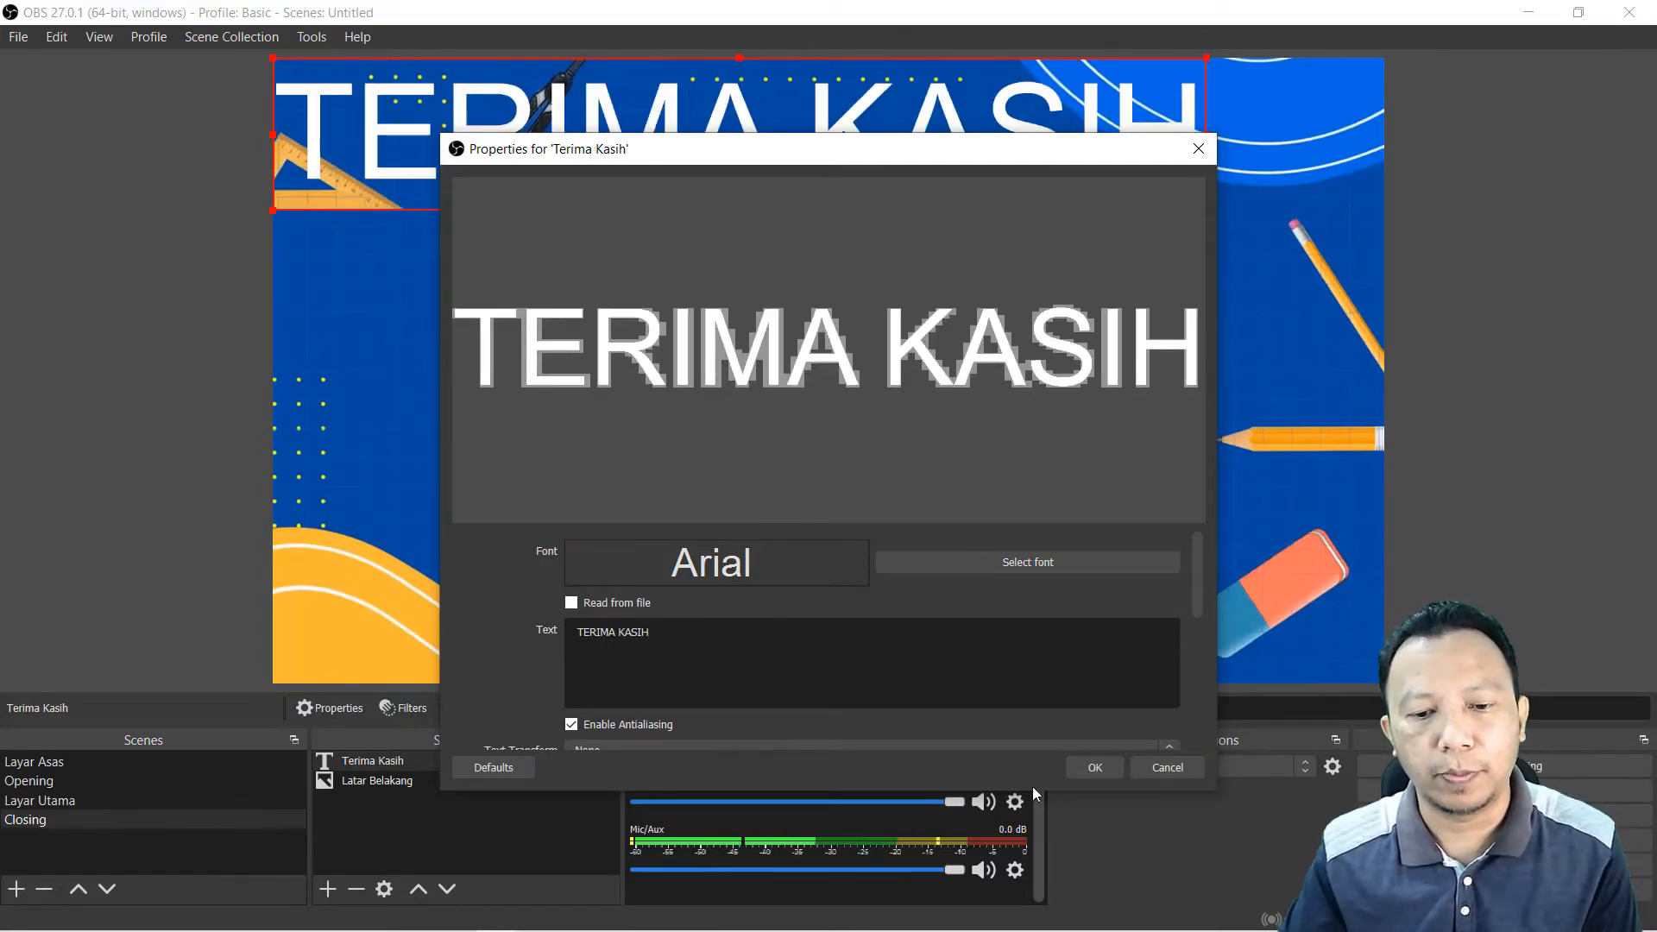
left_click(1077, 769)
Step: Shrink the TERIMA KASIH text and place it in the middle of the canvas
left_click_drag(909, 211, 986, 383)
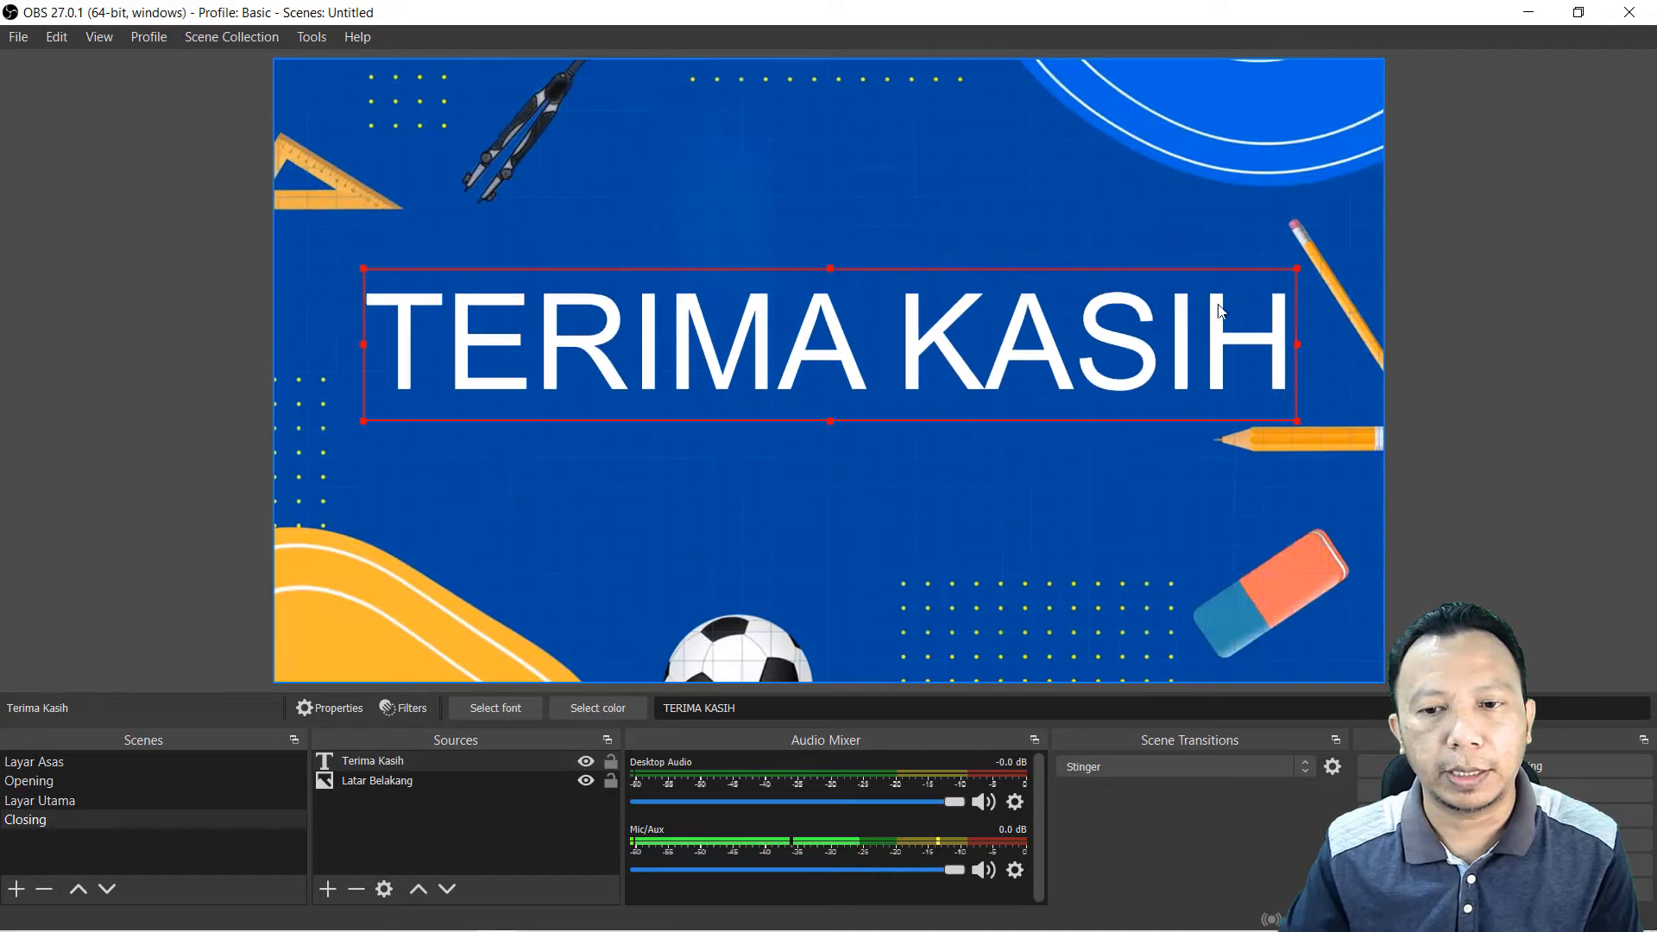
left_click_drag(1292, 269, 1061, 307)
left_click_drag(882, 350, 1030, 371)
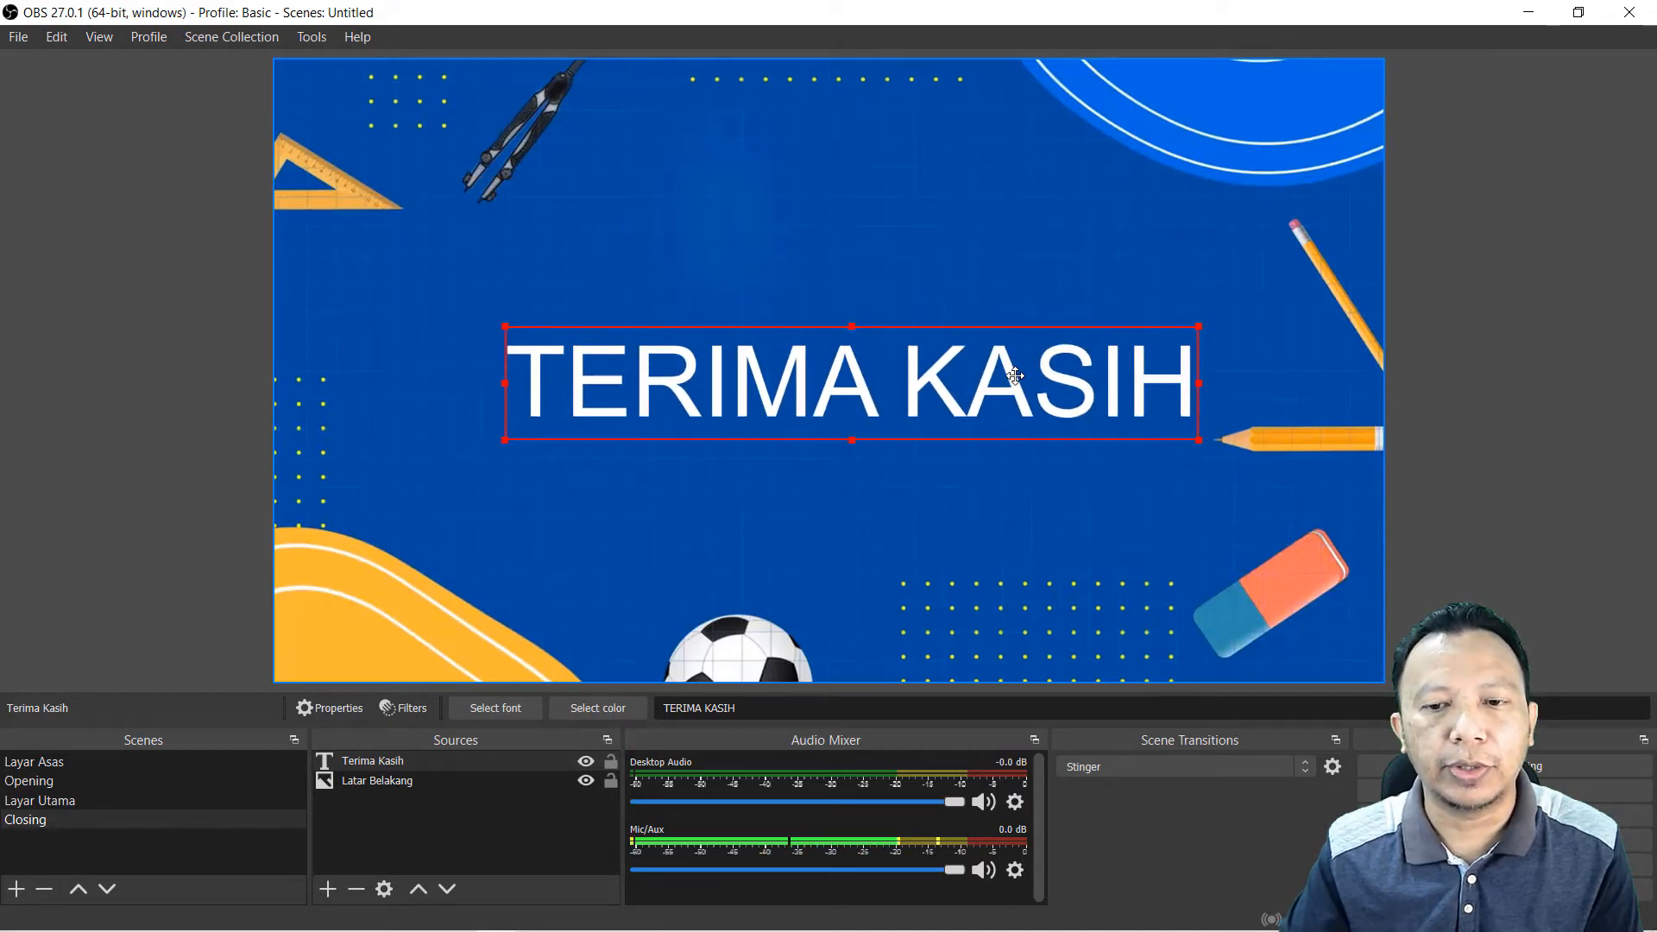
left_click(1595, 502)
left_click_drag(820, 395, 799, 391)
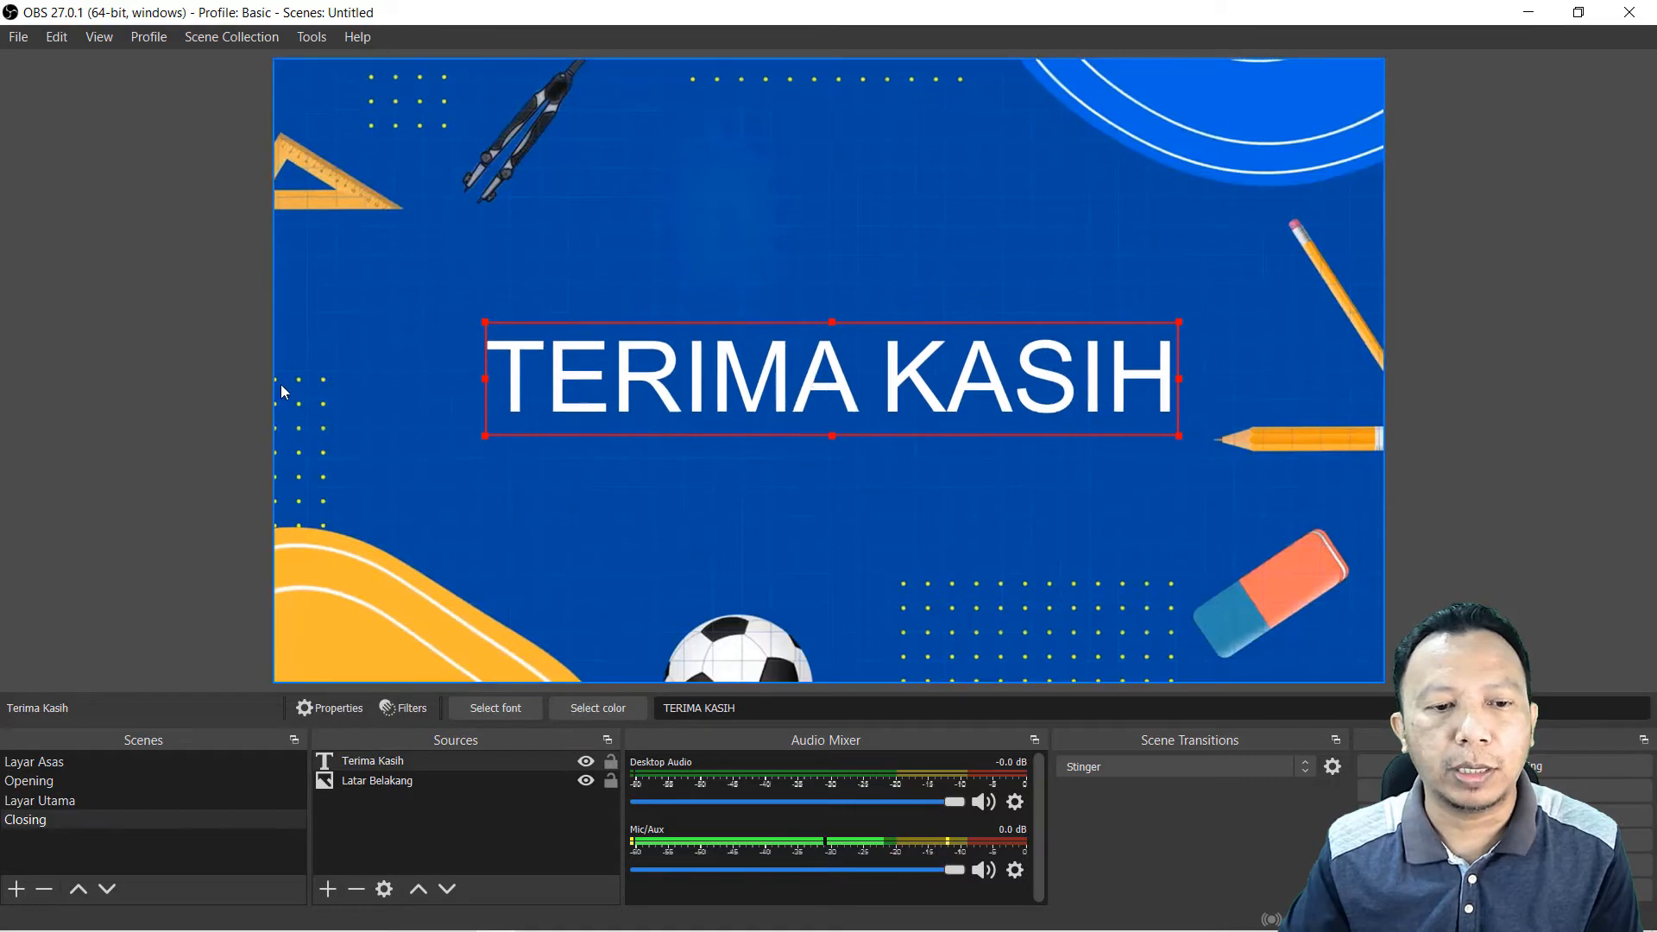
left_click(131, 400)
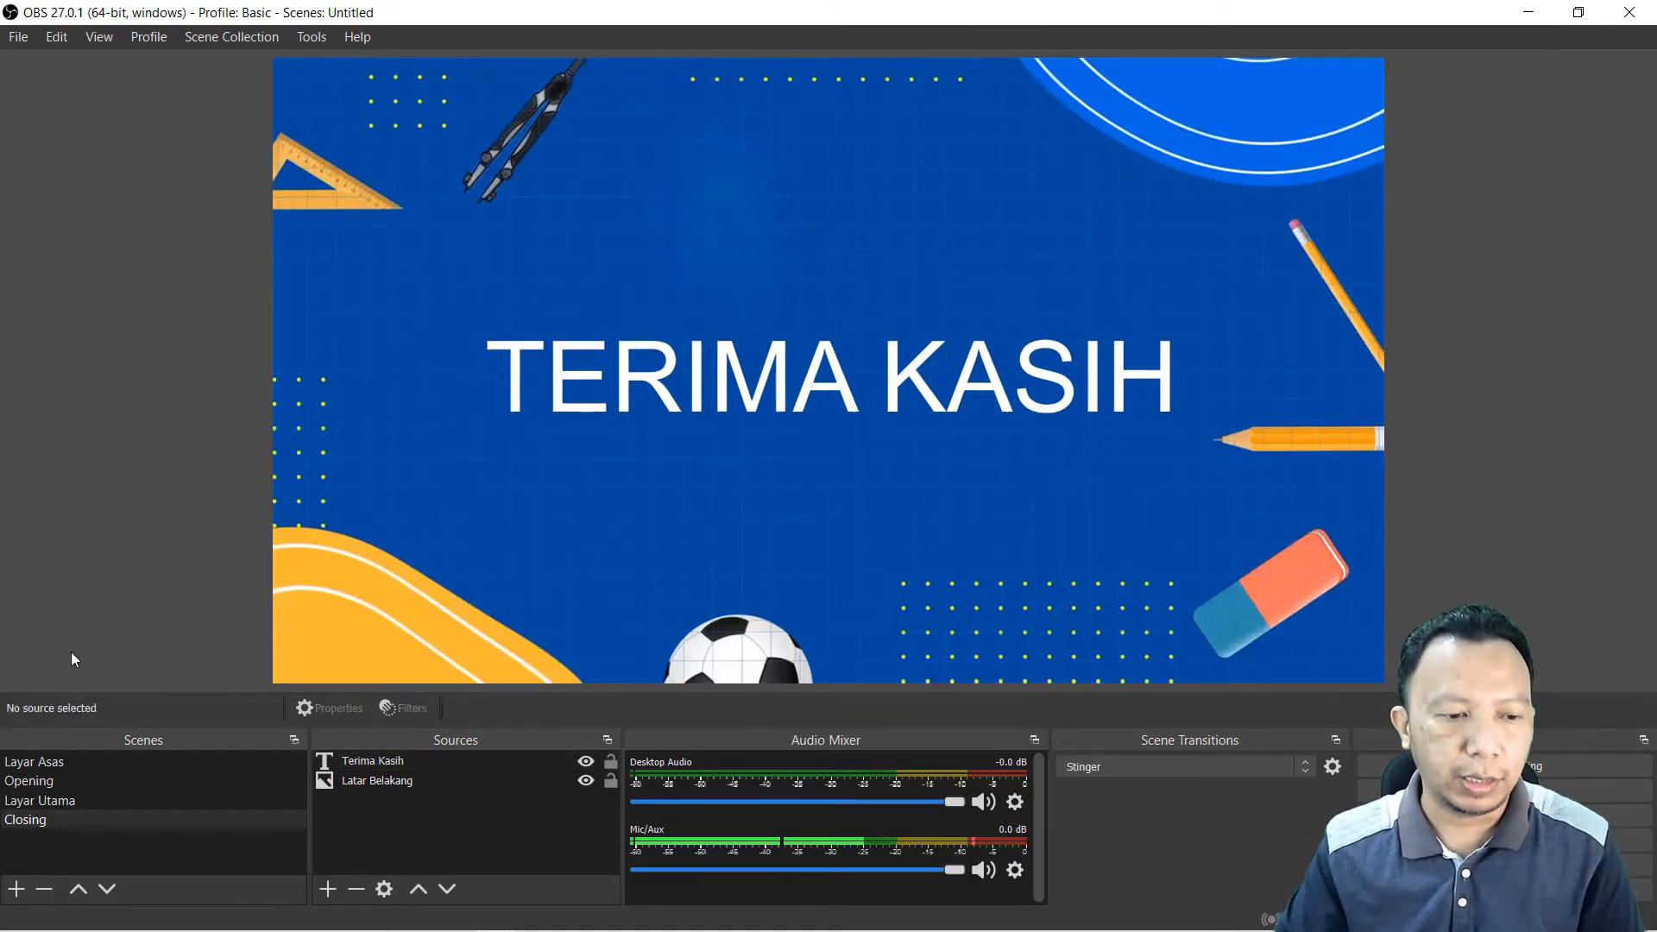
Step: Review the Opening, Layar Utama and Closing scenes one after another
left_click(37, 782)
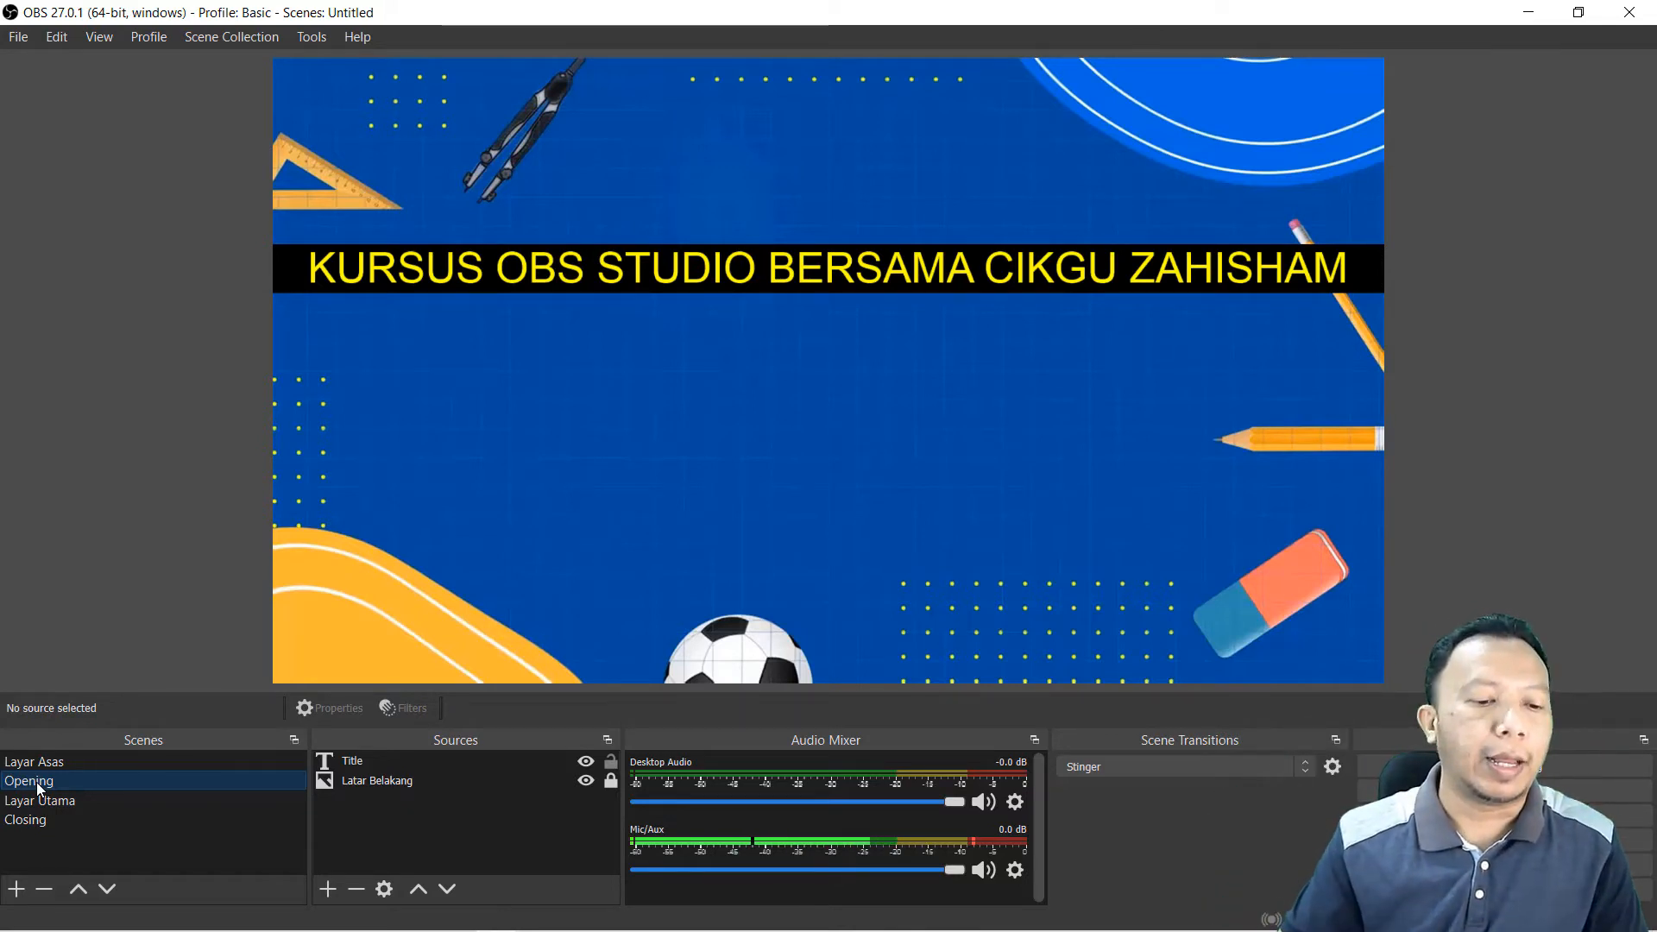
left_click(107, 804)
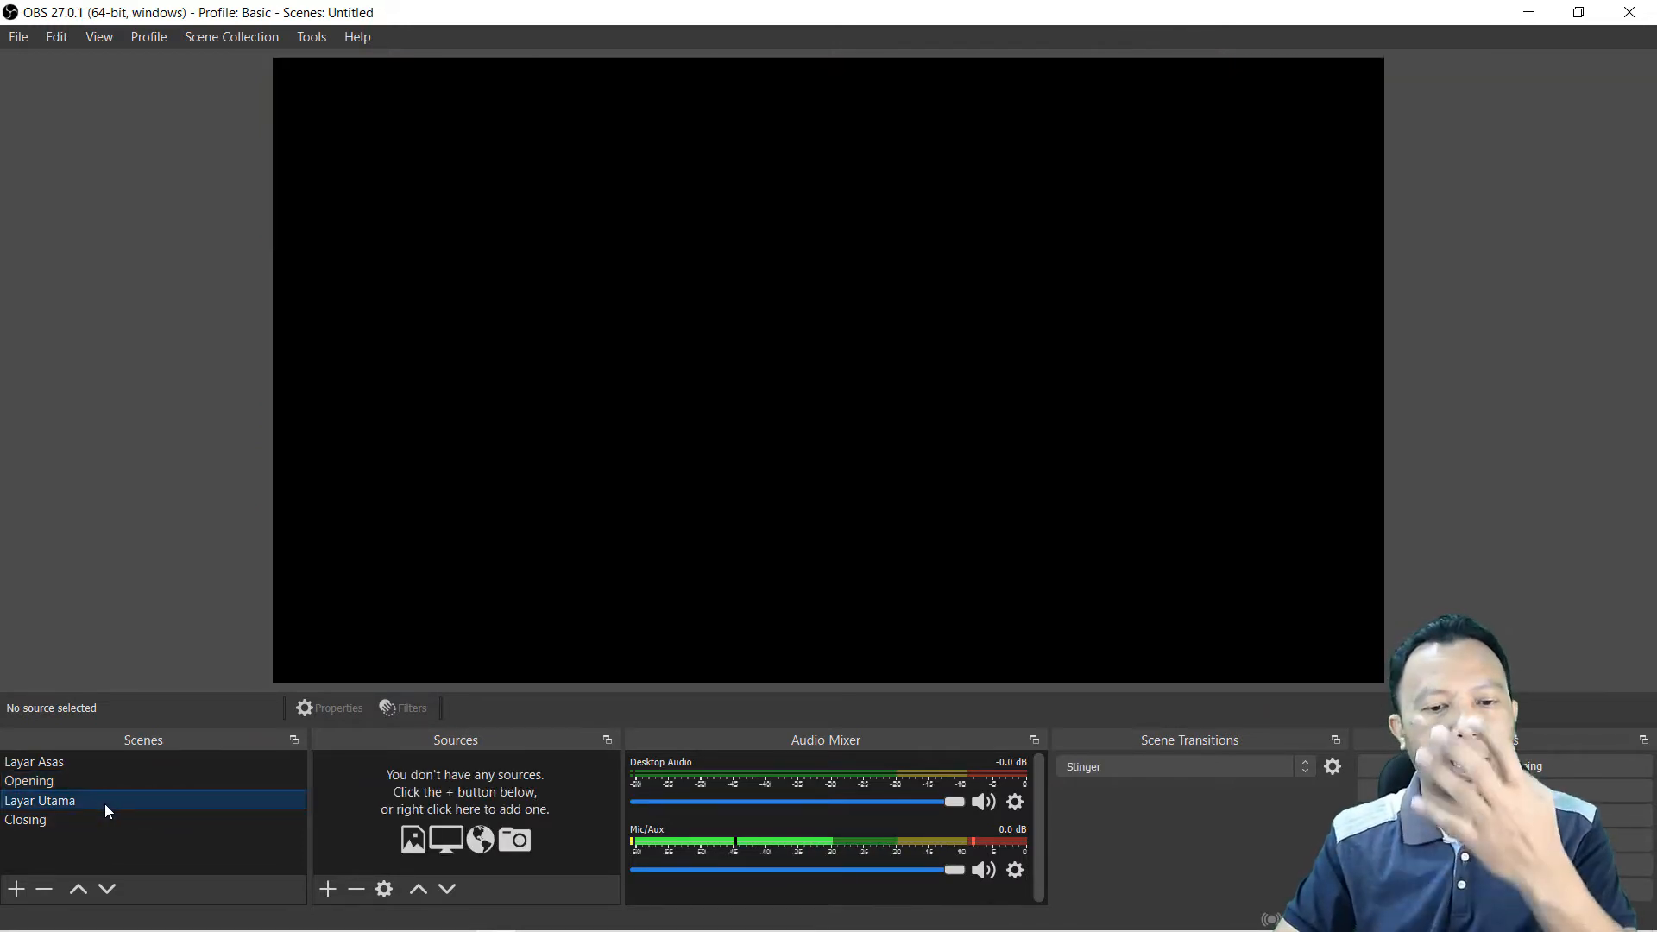
left_click(38, 821)
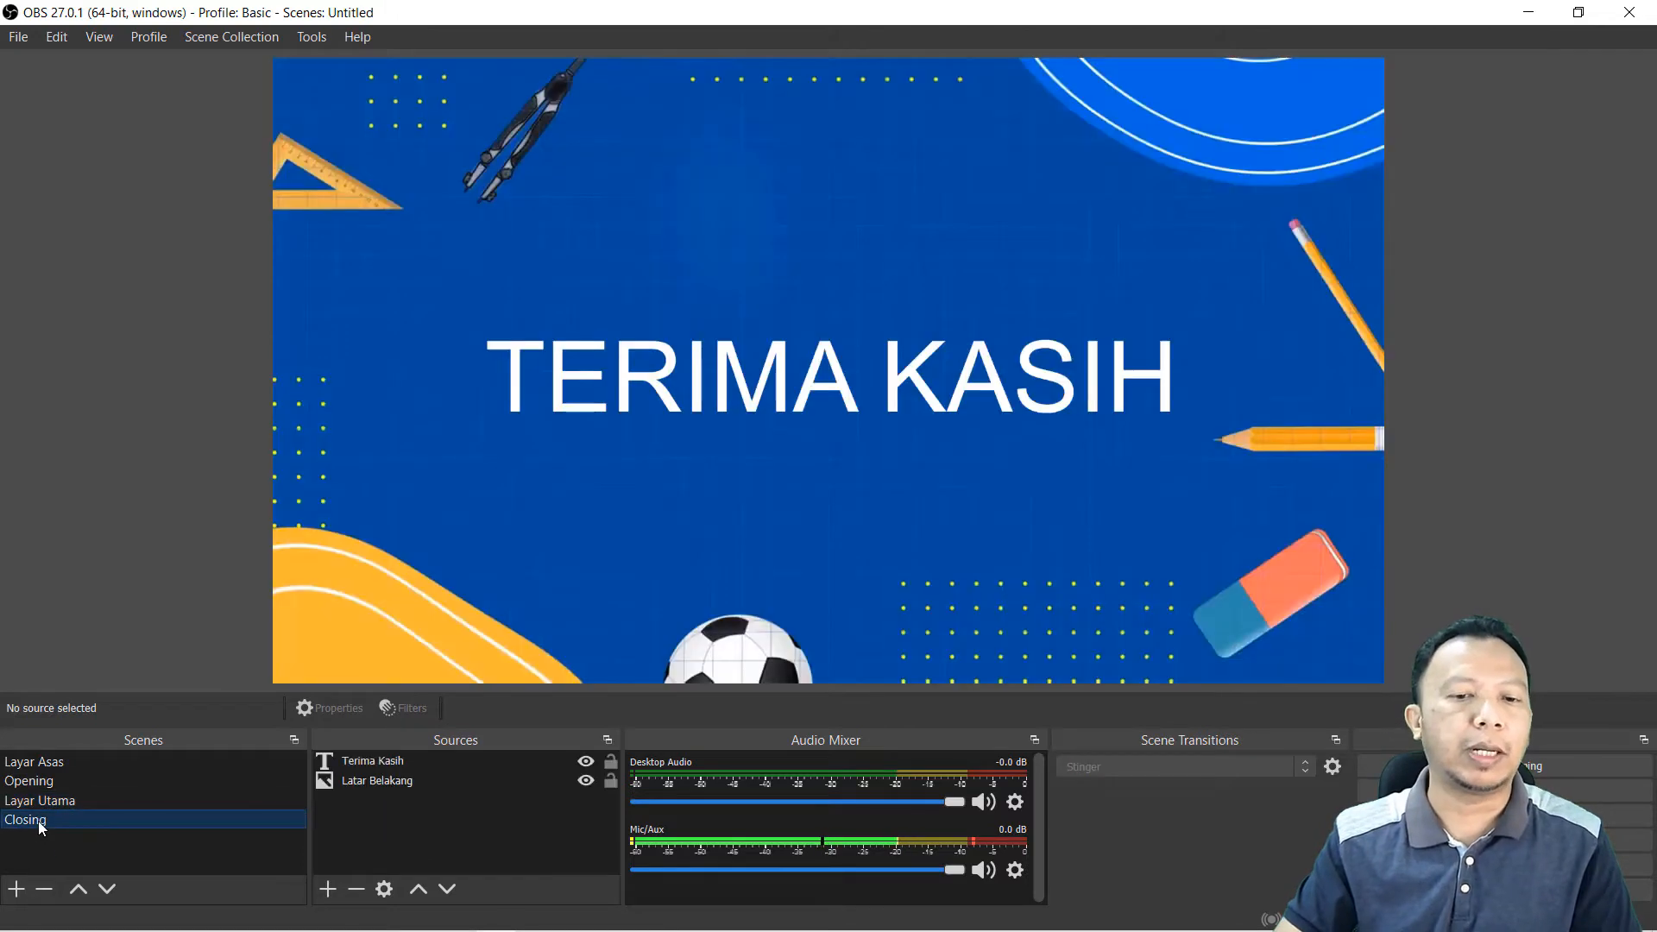
left_click(1466, 390)
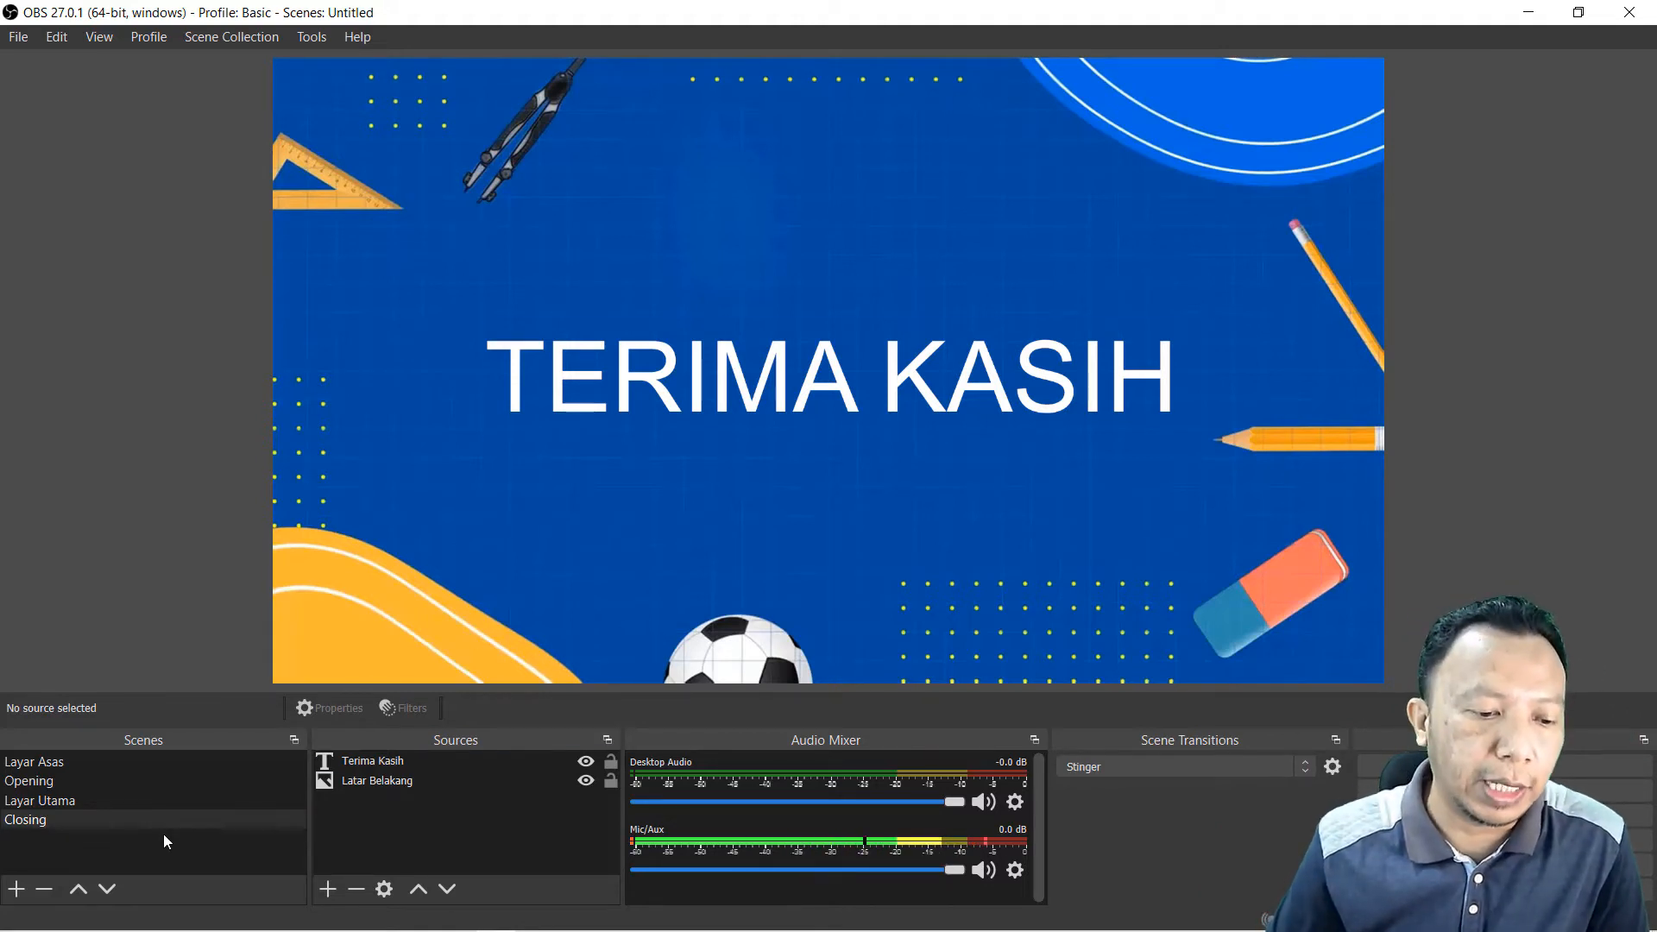
Step: Add a new media source named Video Closing to the Closing scene
left_click(328, 888)
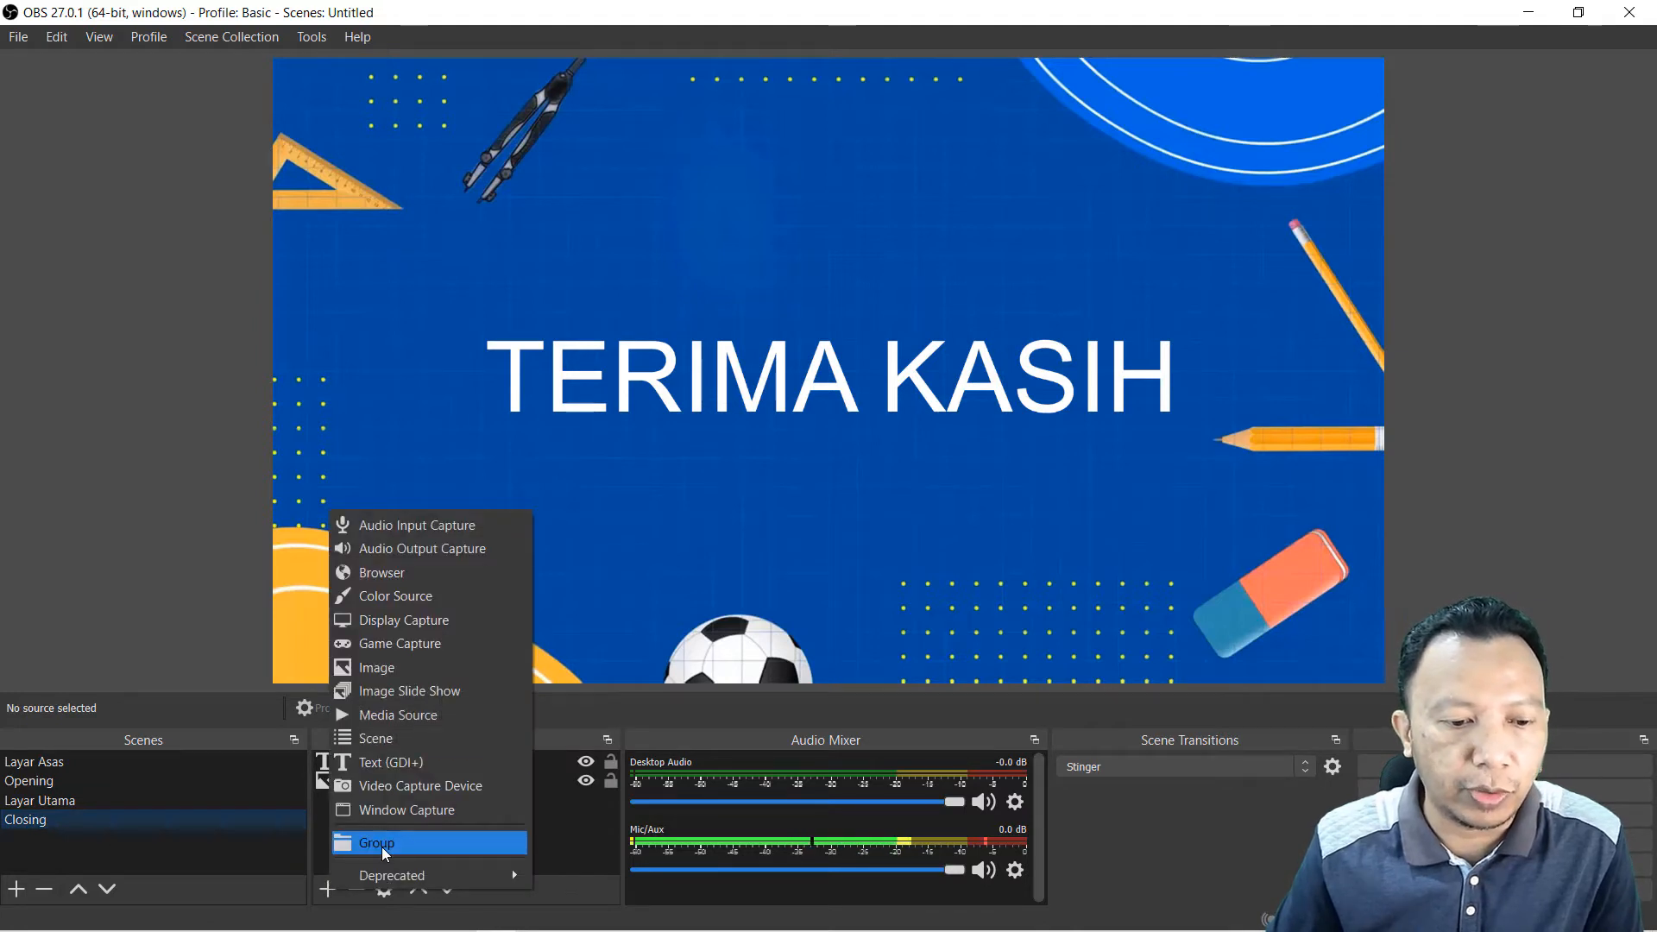
left_click(396, 721)
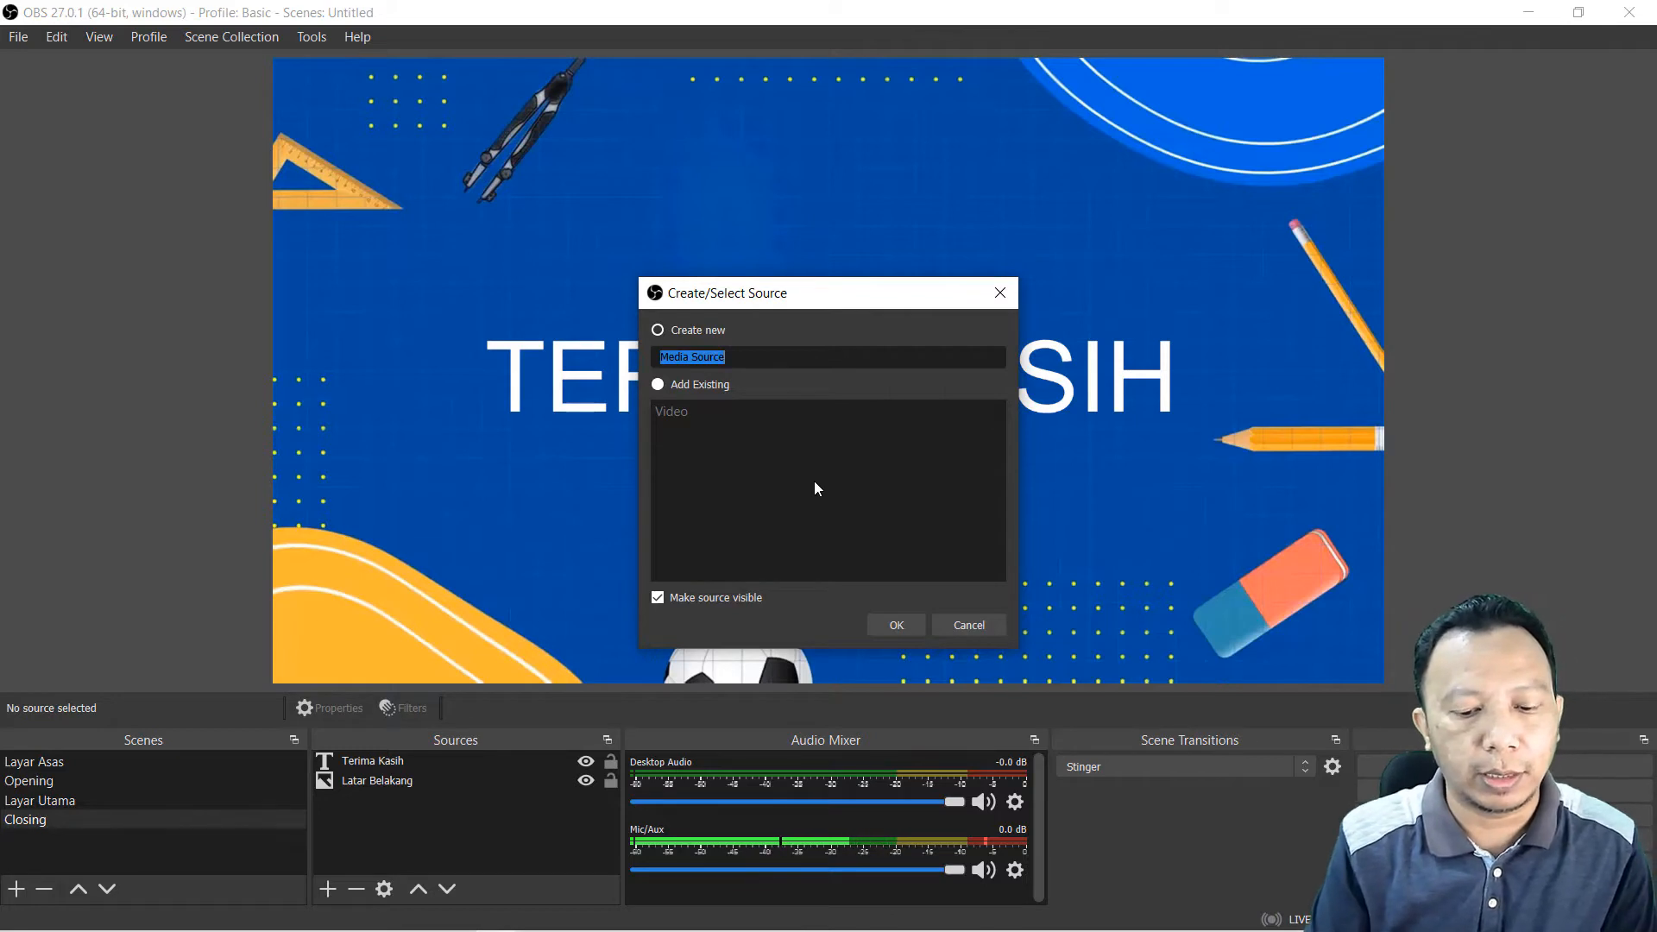
type("cLOS")
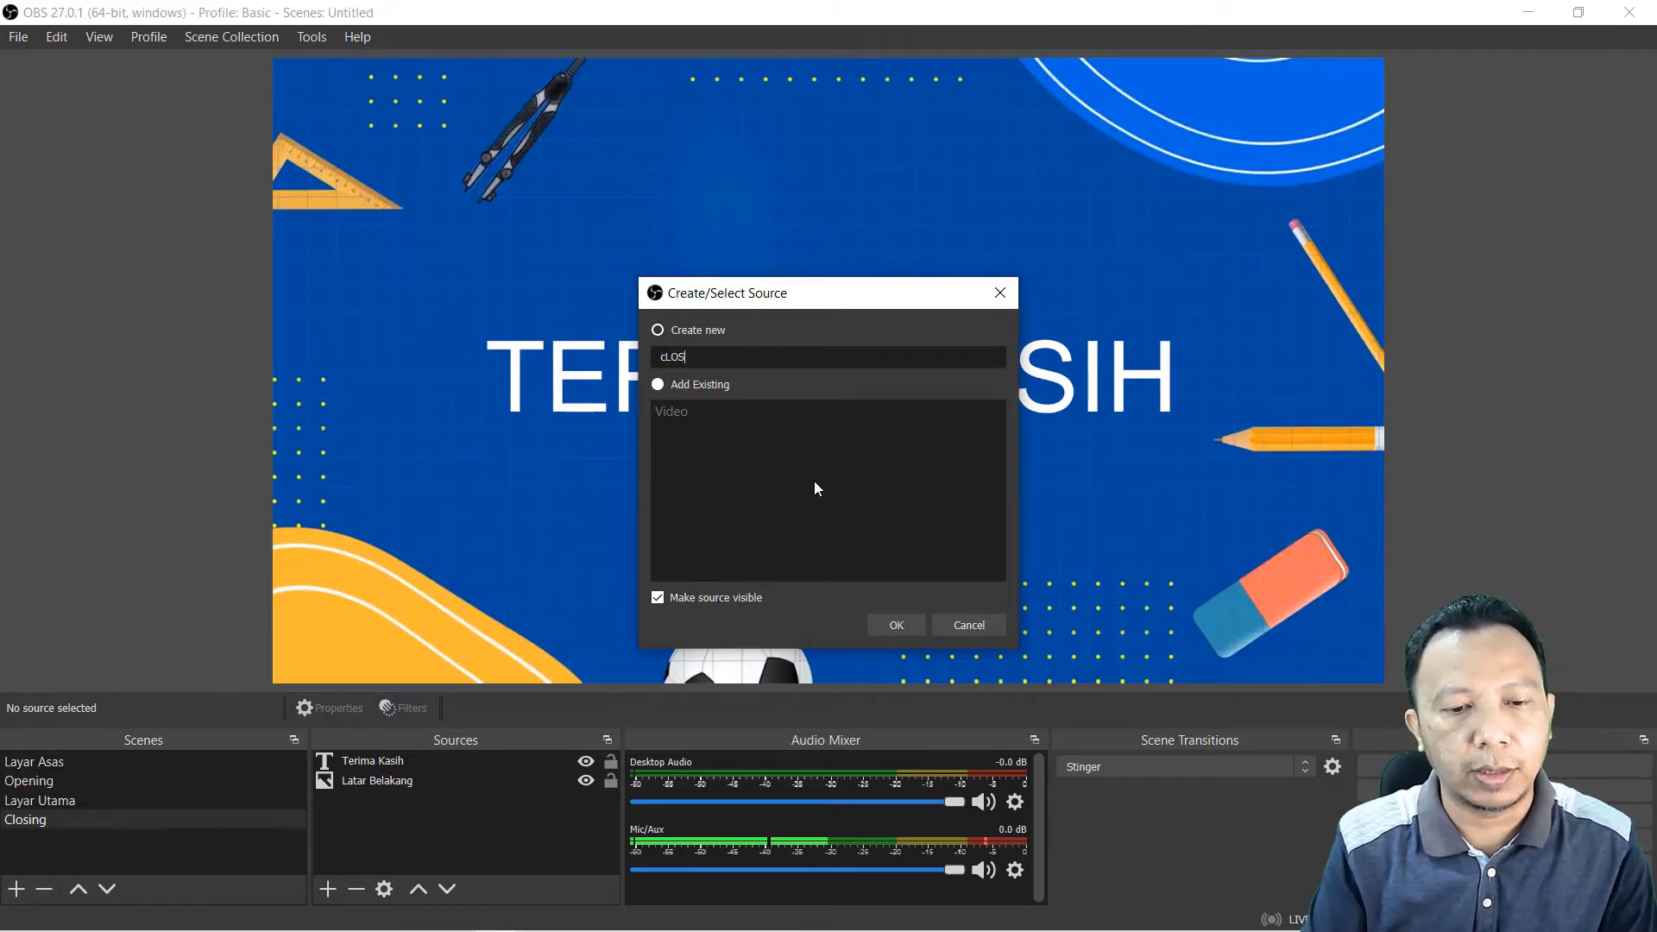
key("BackSpace")
key("BackSpace")
key("BackSpace")
type("V")
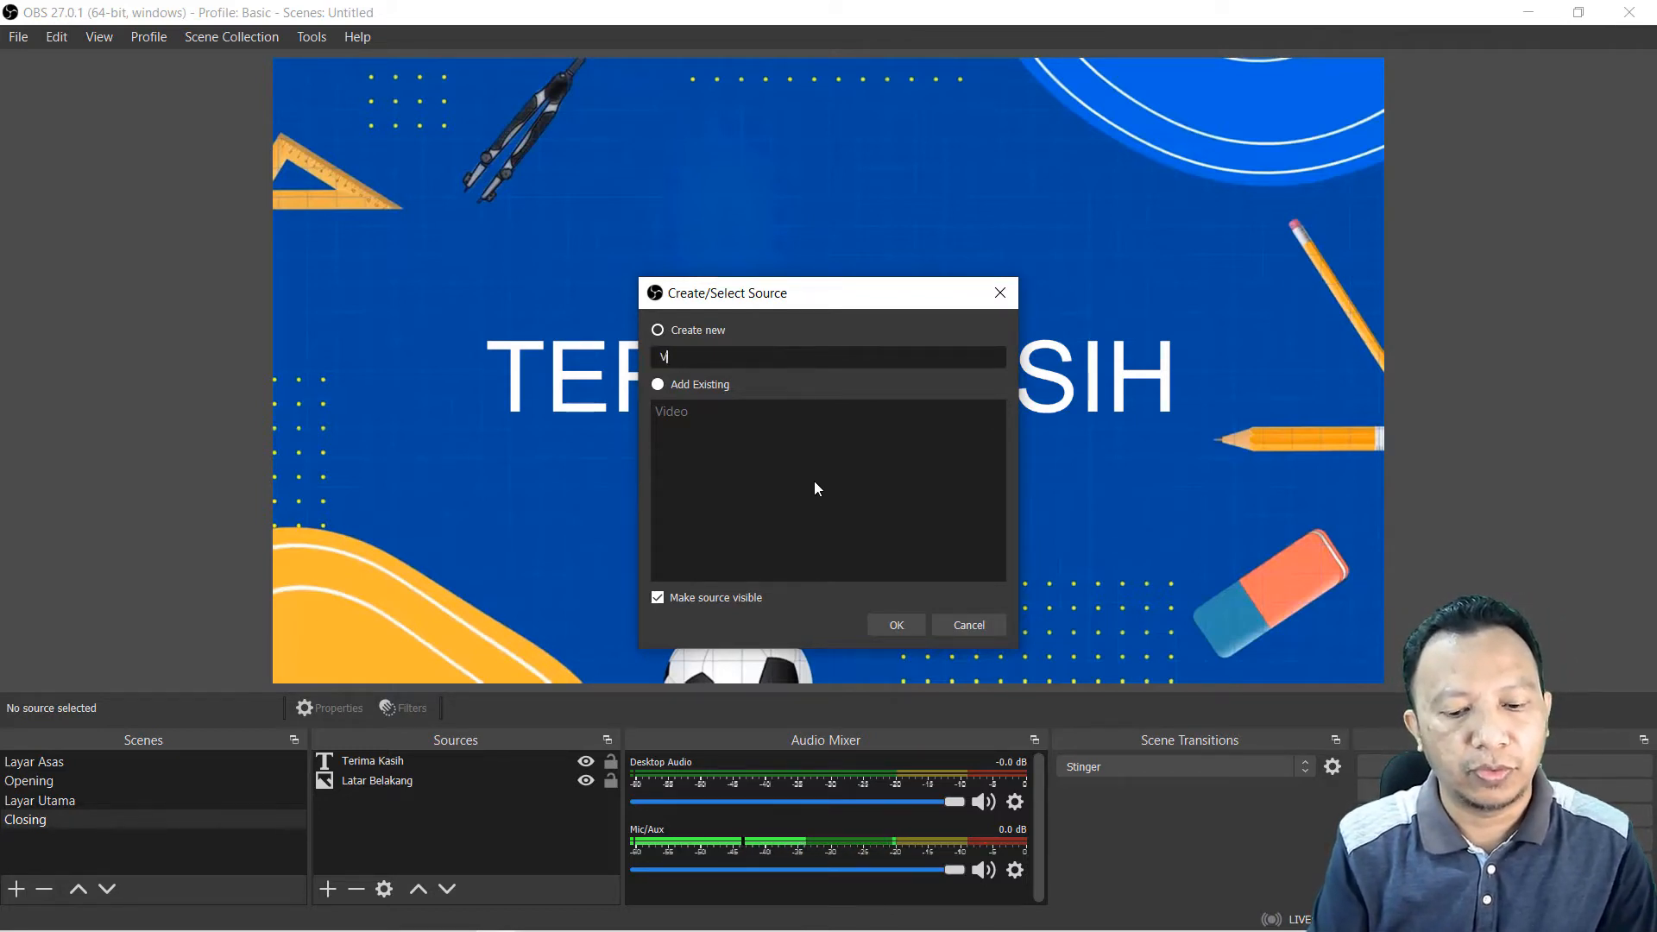
type("ideo Closing")
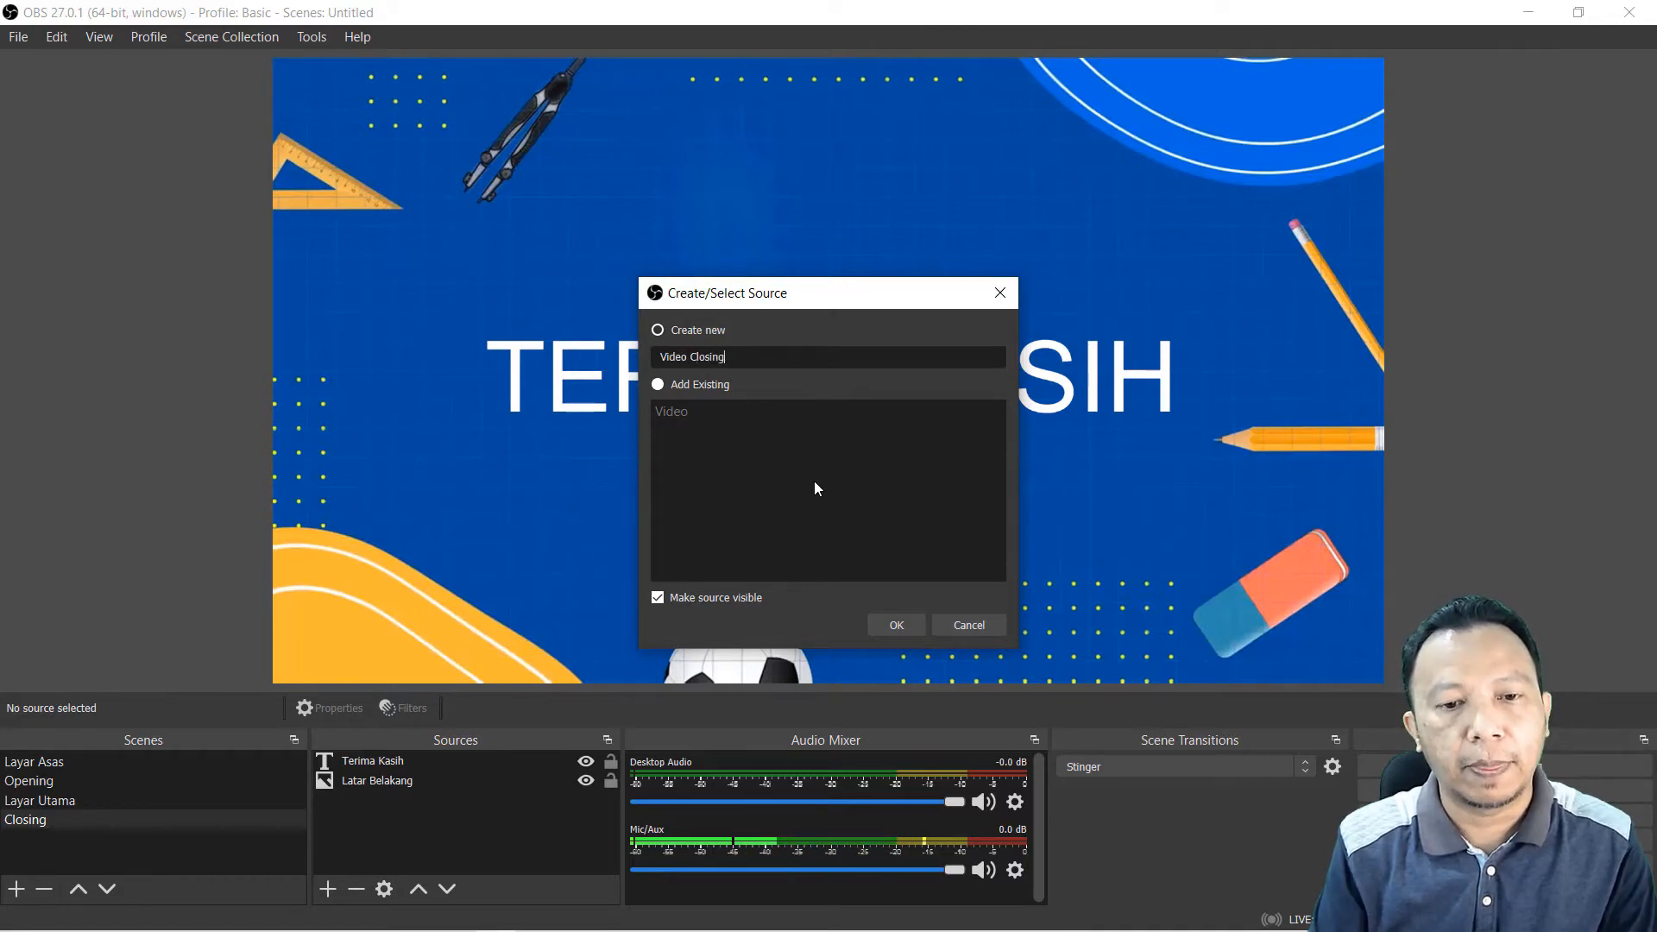
key("Return")
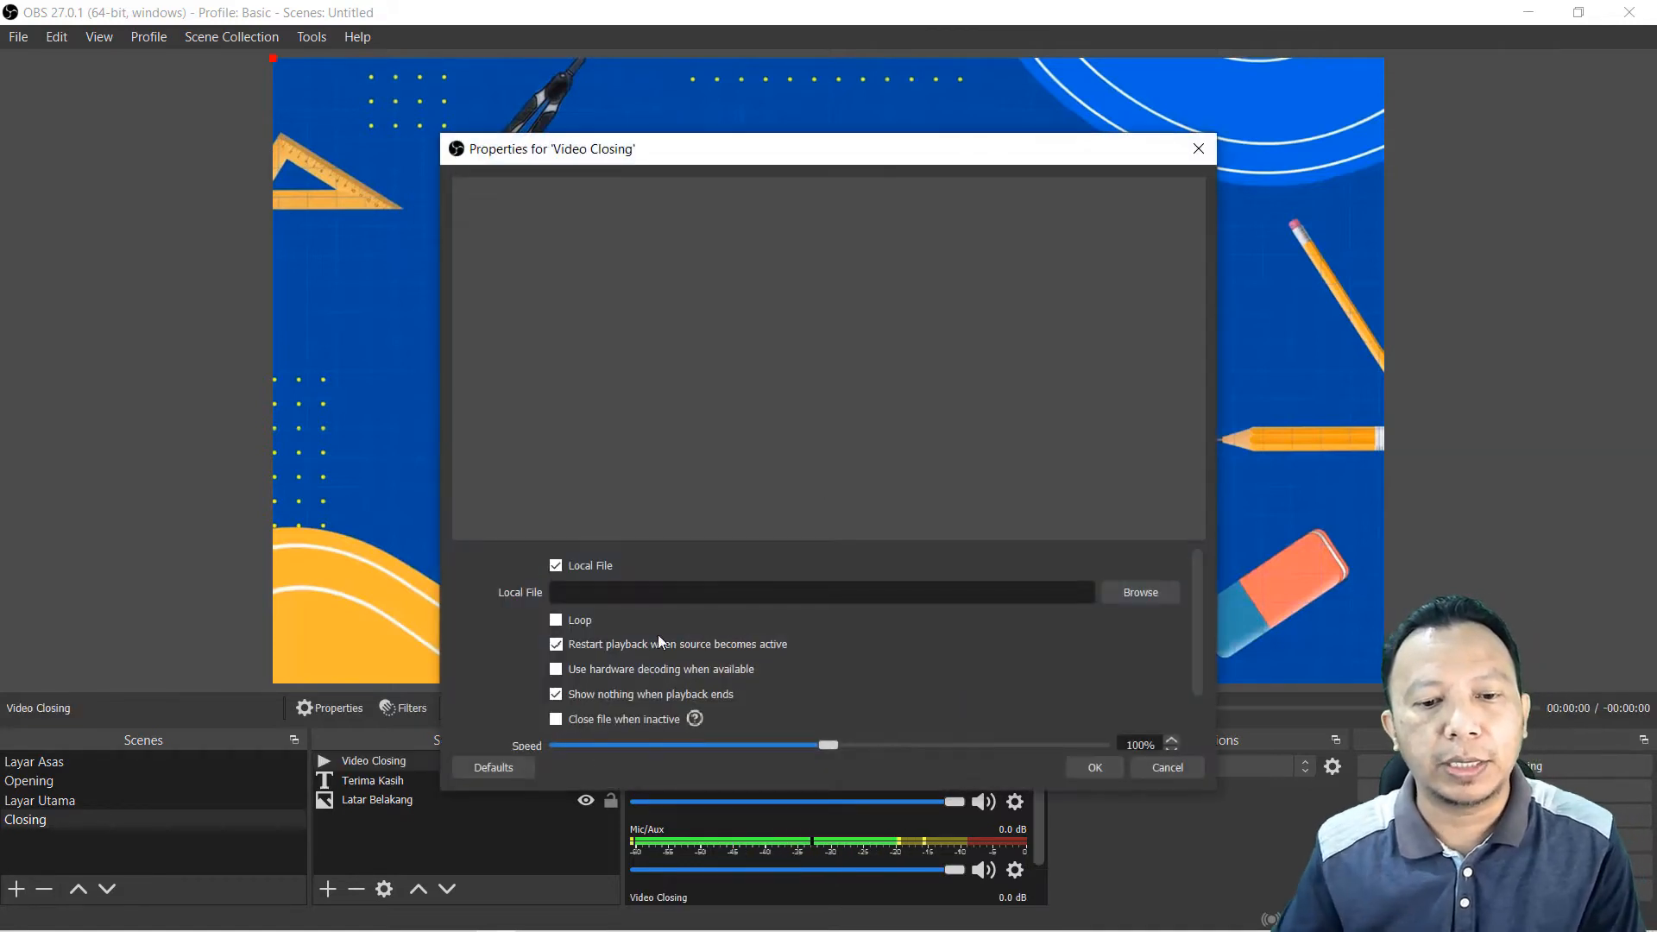
Step: Load outro.mp4 into the Video Closing source and enlarge the video to fill the canvas
left_click(1139, 592)
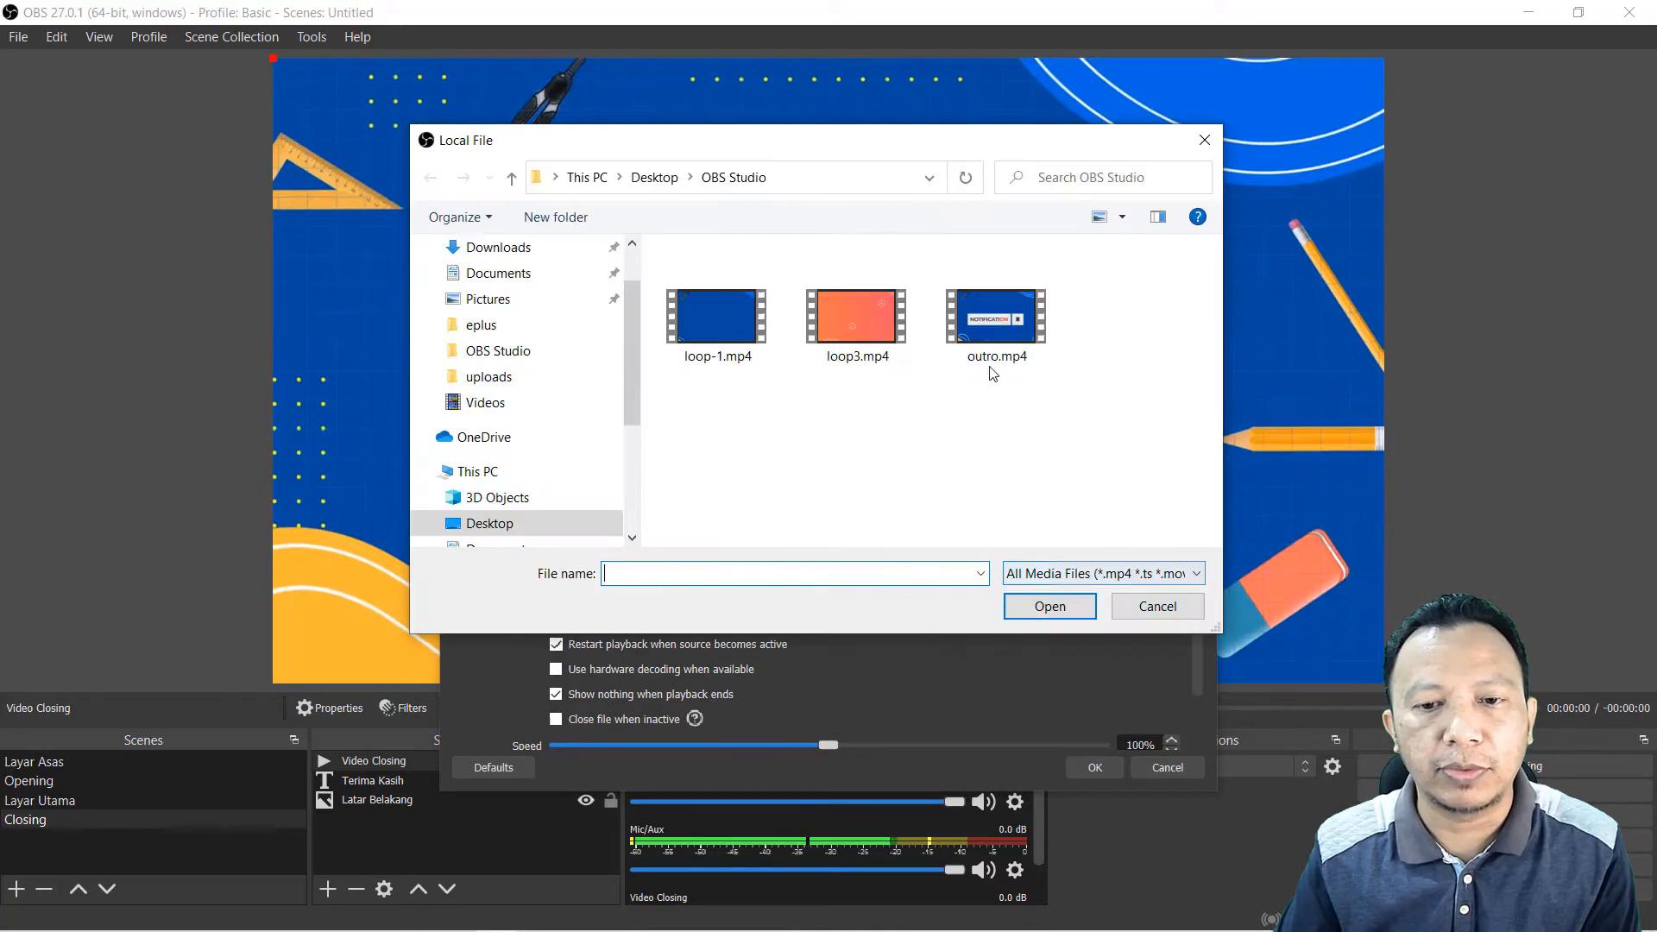
left_click(993, 341)
left_click(1049, 607)
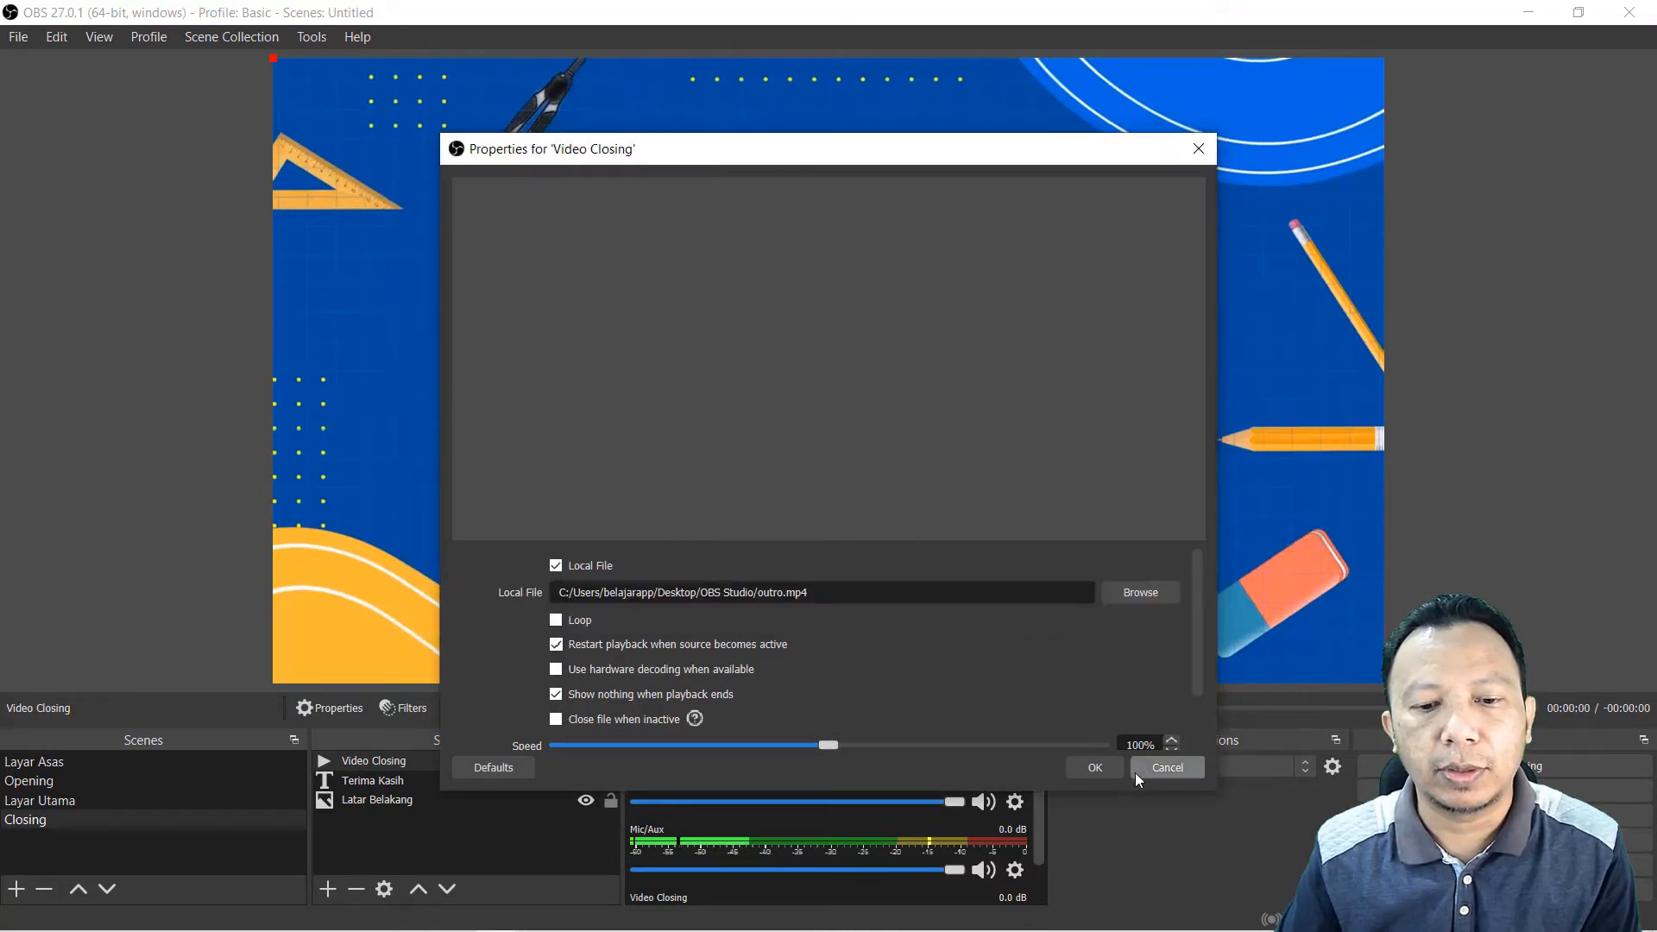
left_click(1094, 767)
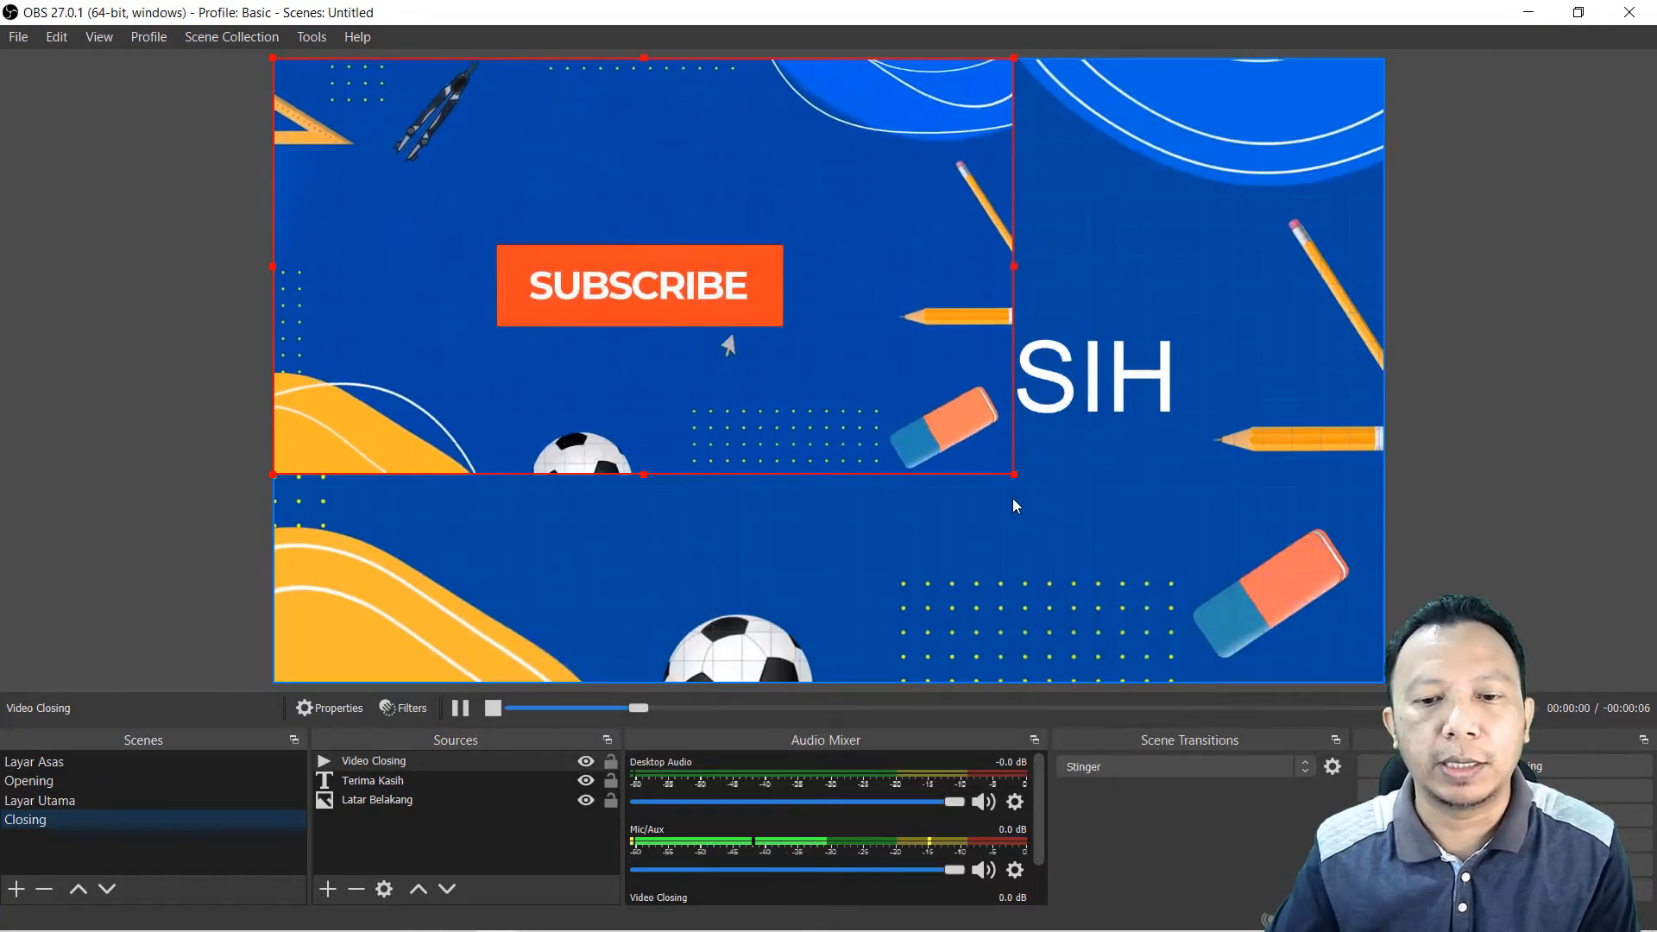
left_click_drag(1013, 473, 1384, 683)
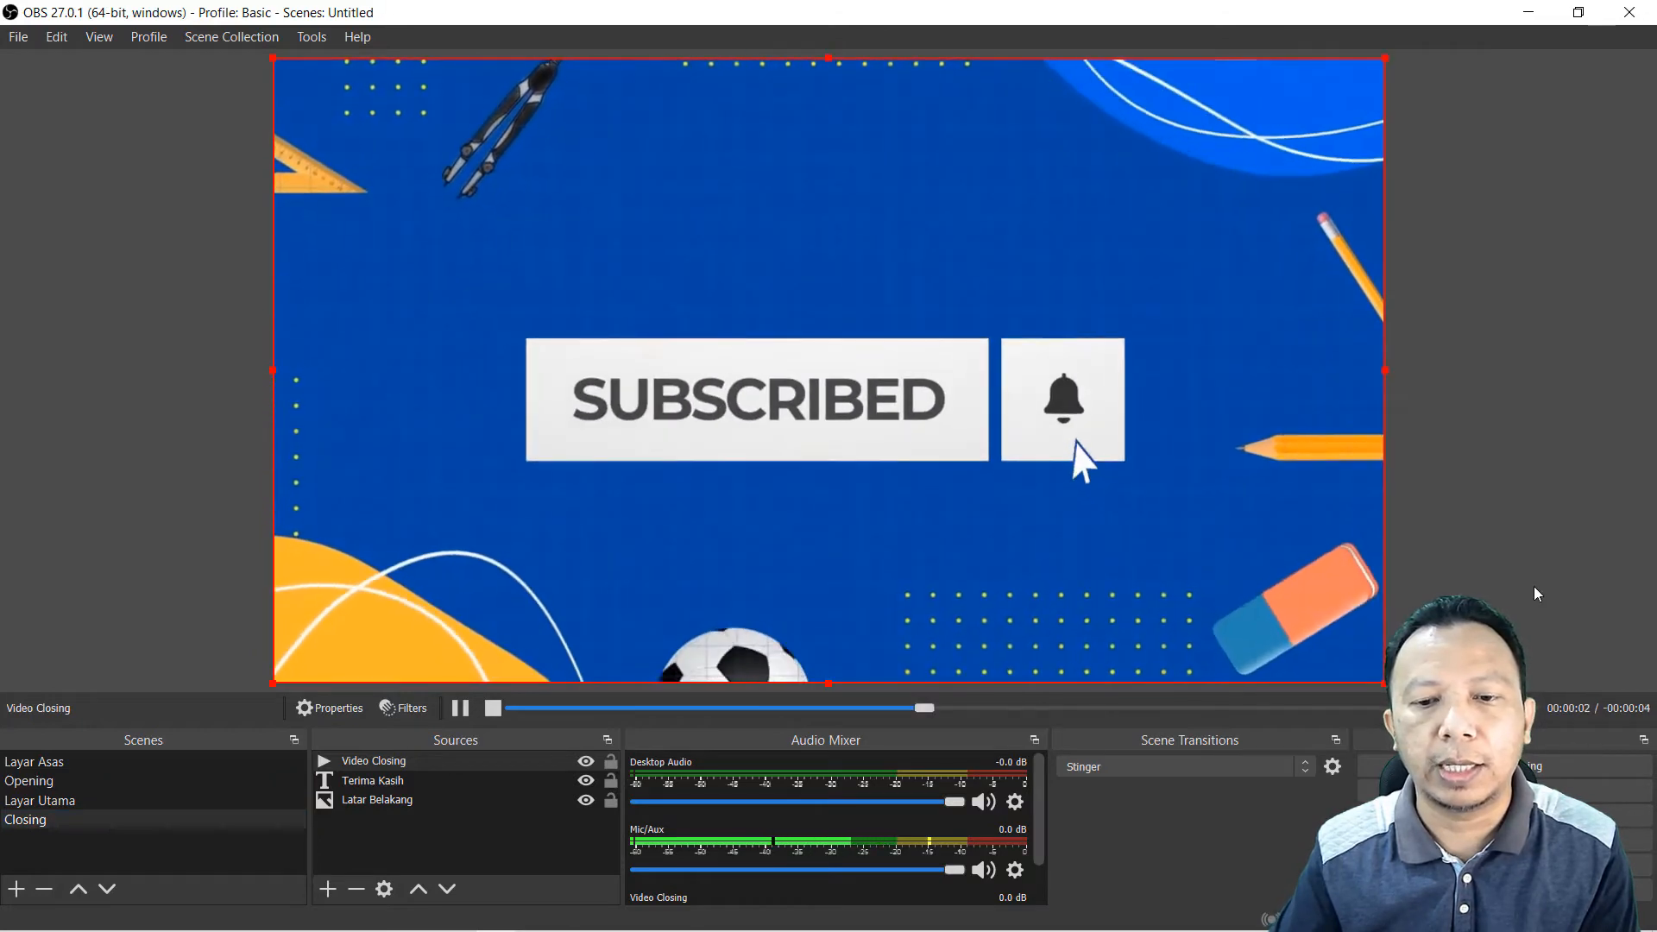
Step: Deselect the outro video and check the Opening, Layar Utama and Closing scenes in turn
left_click(1534, 592)
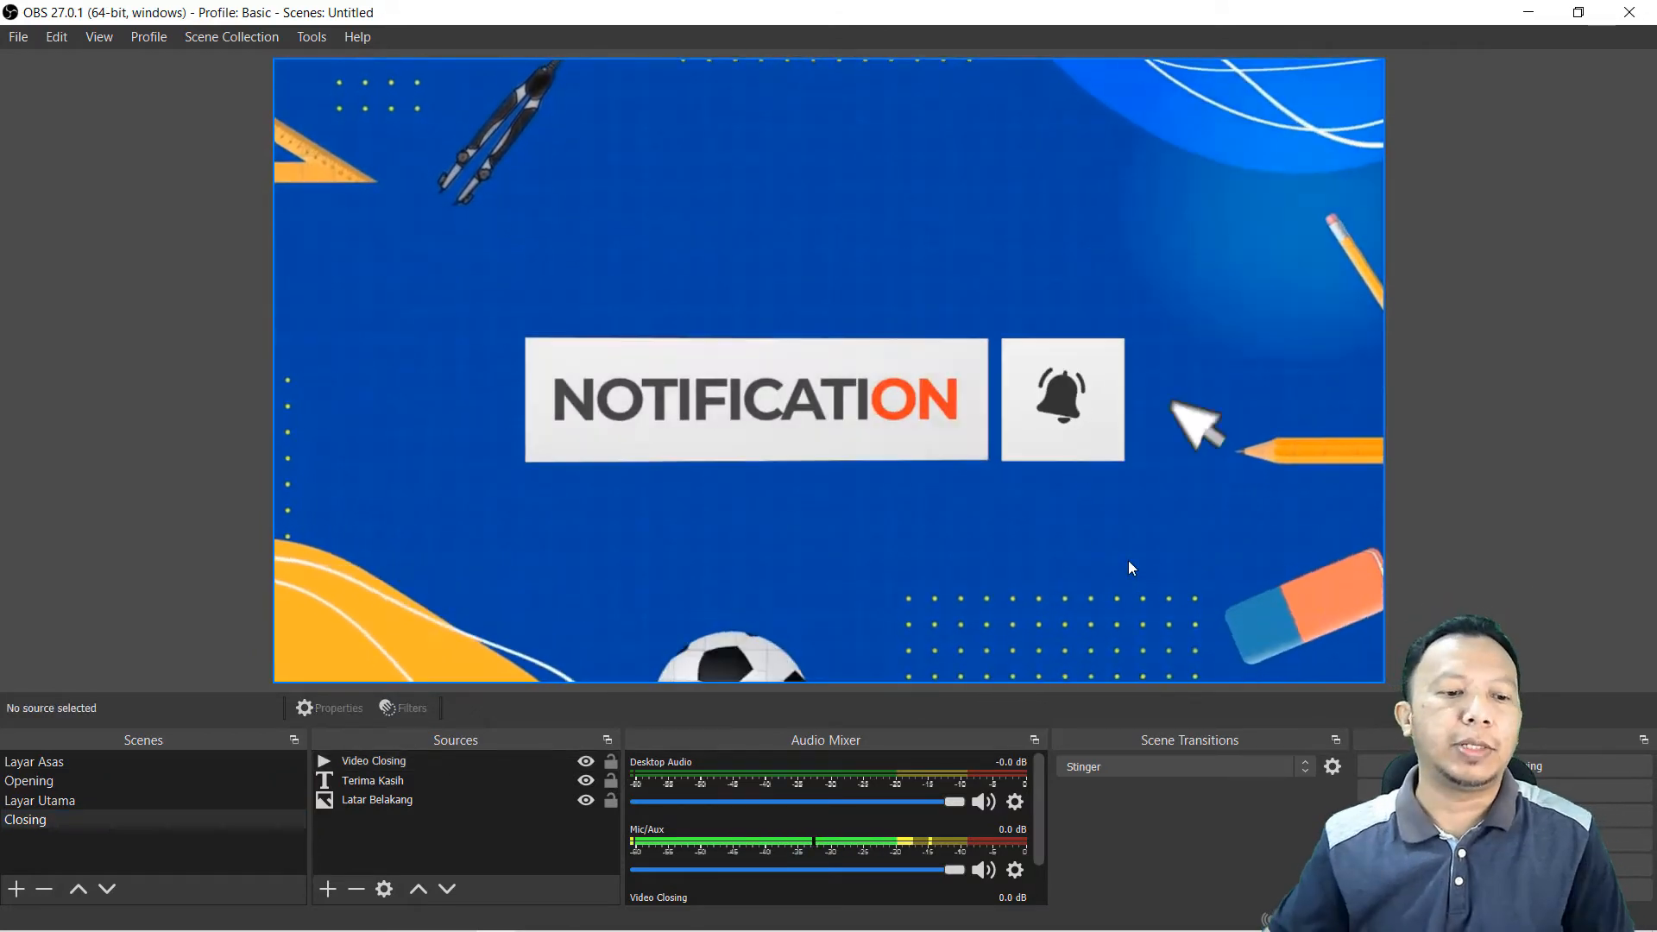
left_click(75, 780)
left_click(83, 801)
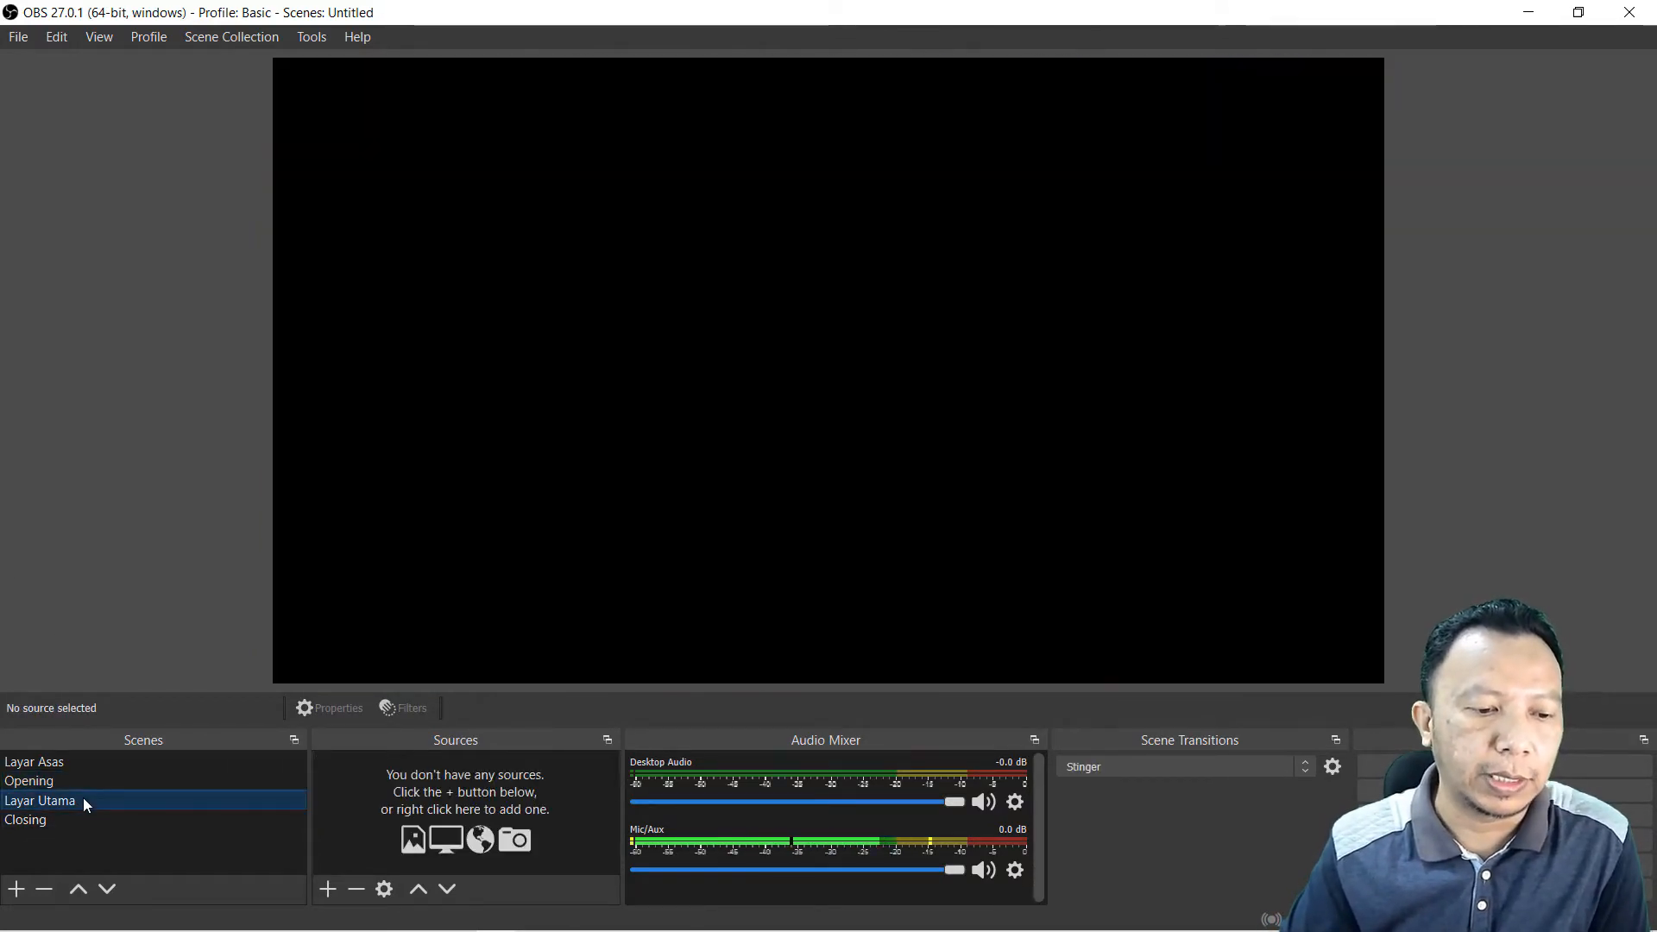
left_click(85, 822)
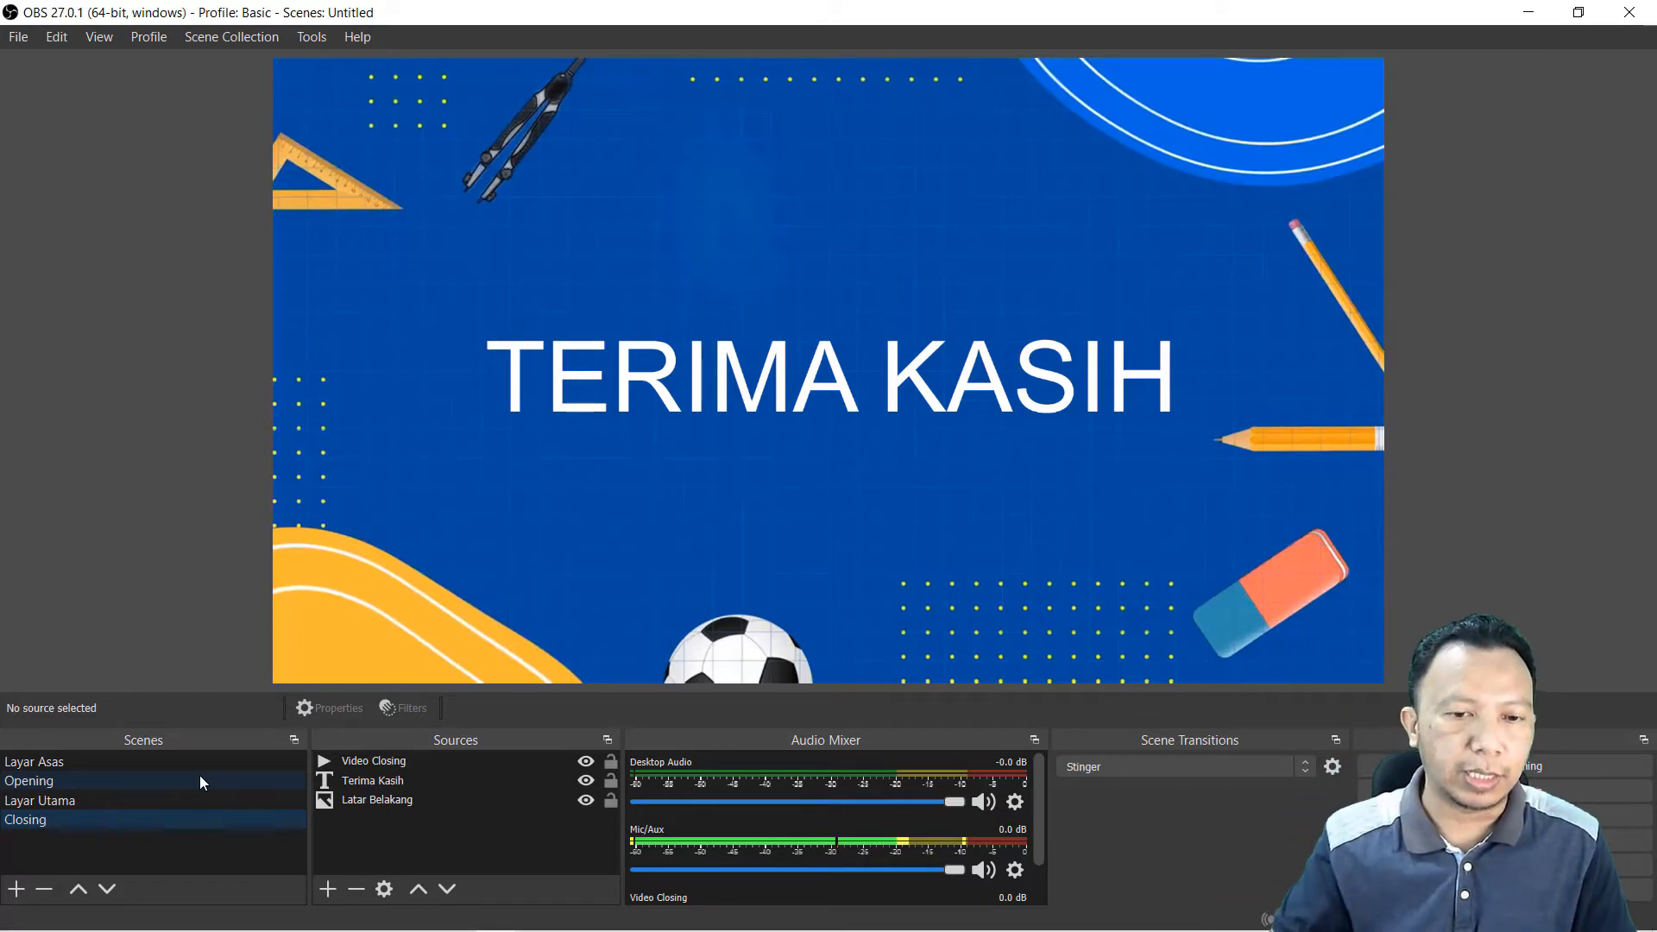
Step: Add the existing Latar Belakang image source to the Layar Utama scene and lock it
left_click(46, 805)
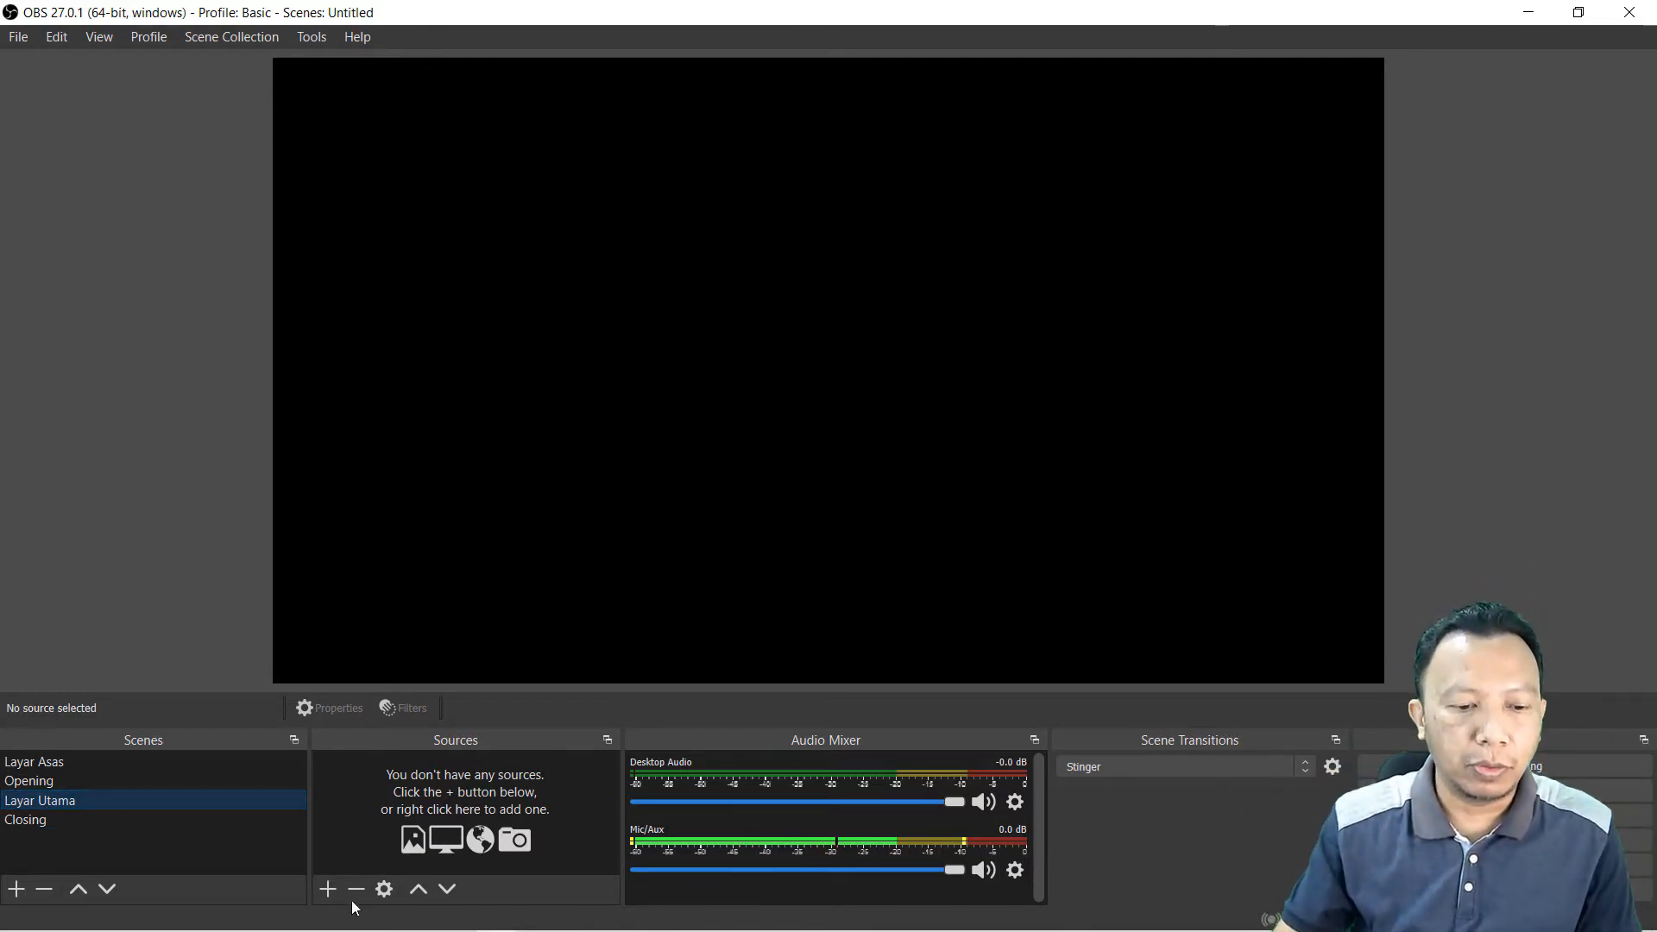
left_click(327, 889)
left_click(400, 670)
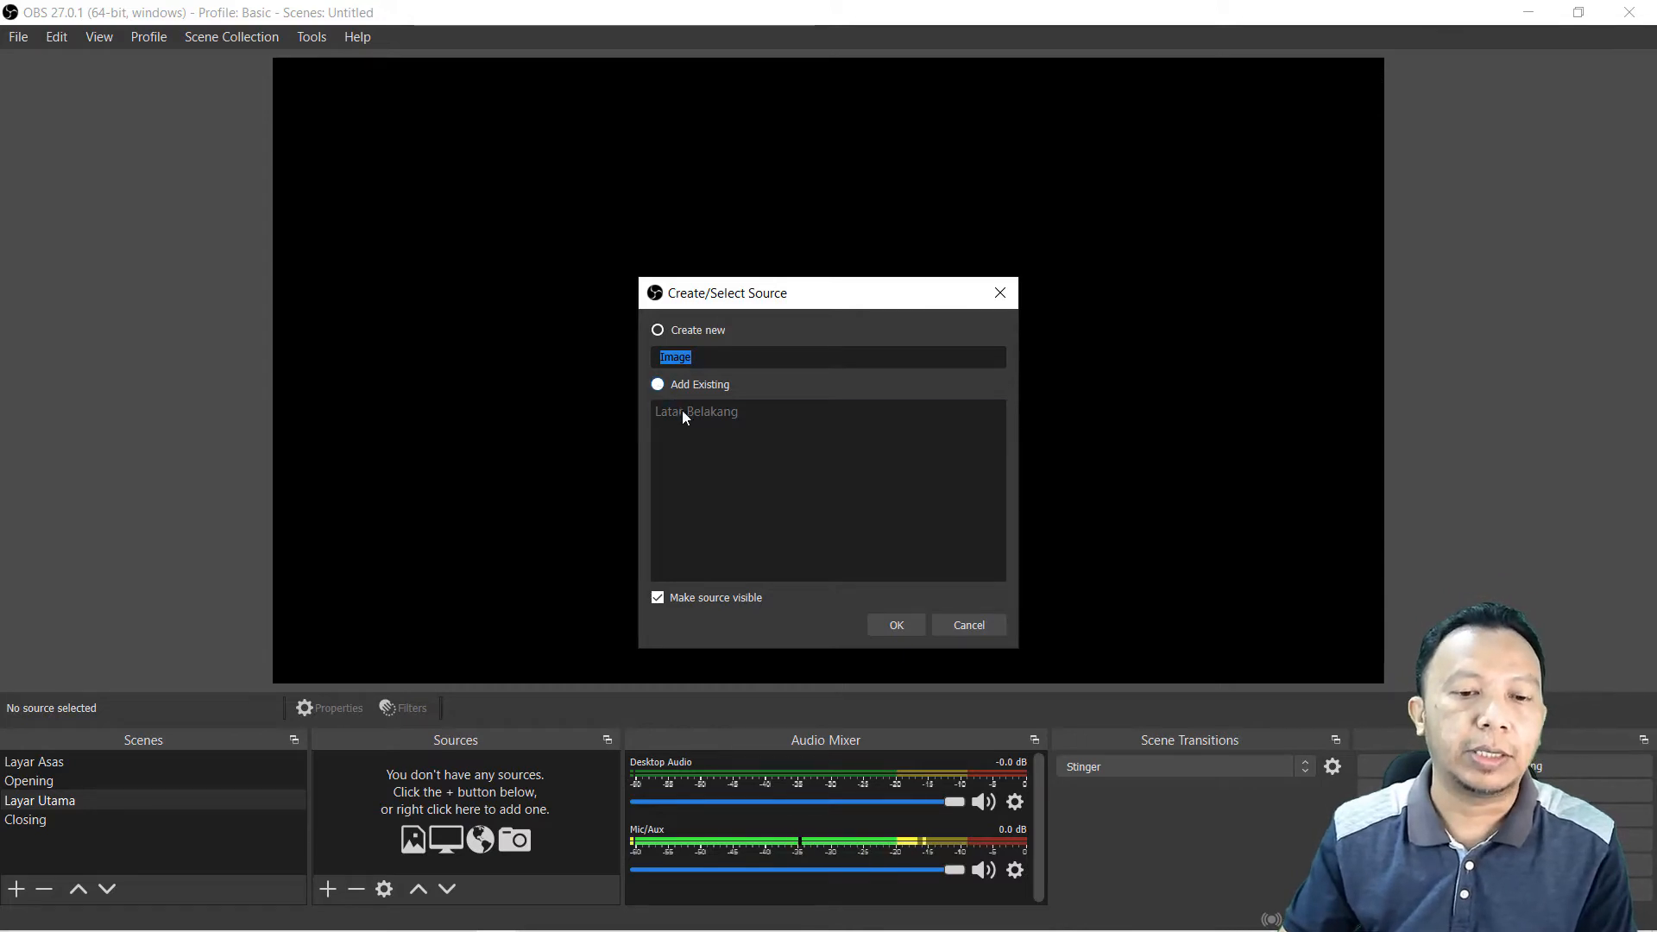
left_click(658, 384)
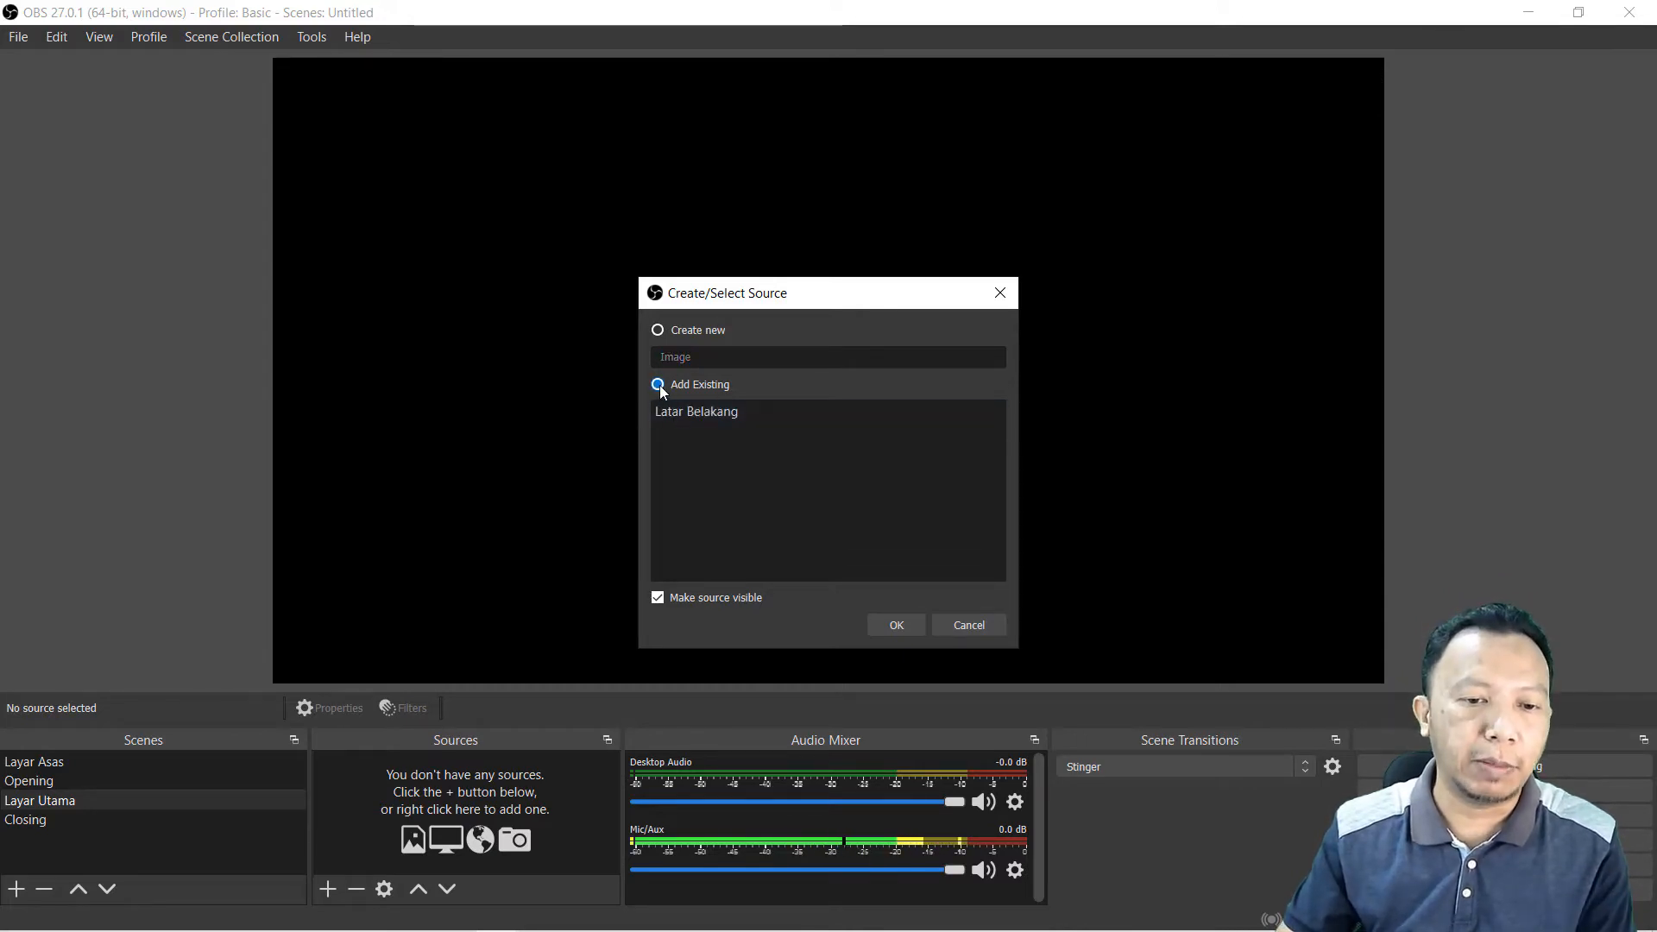
left_click(695, 412)
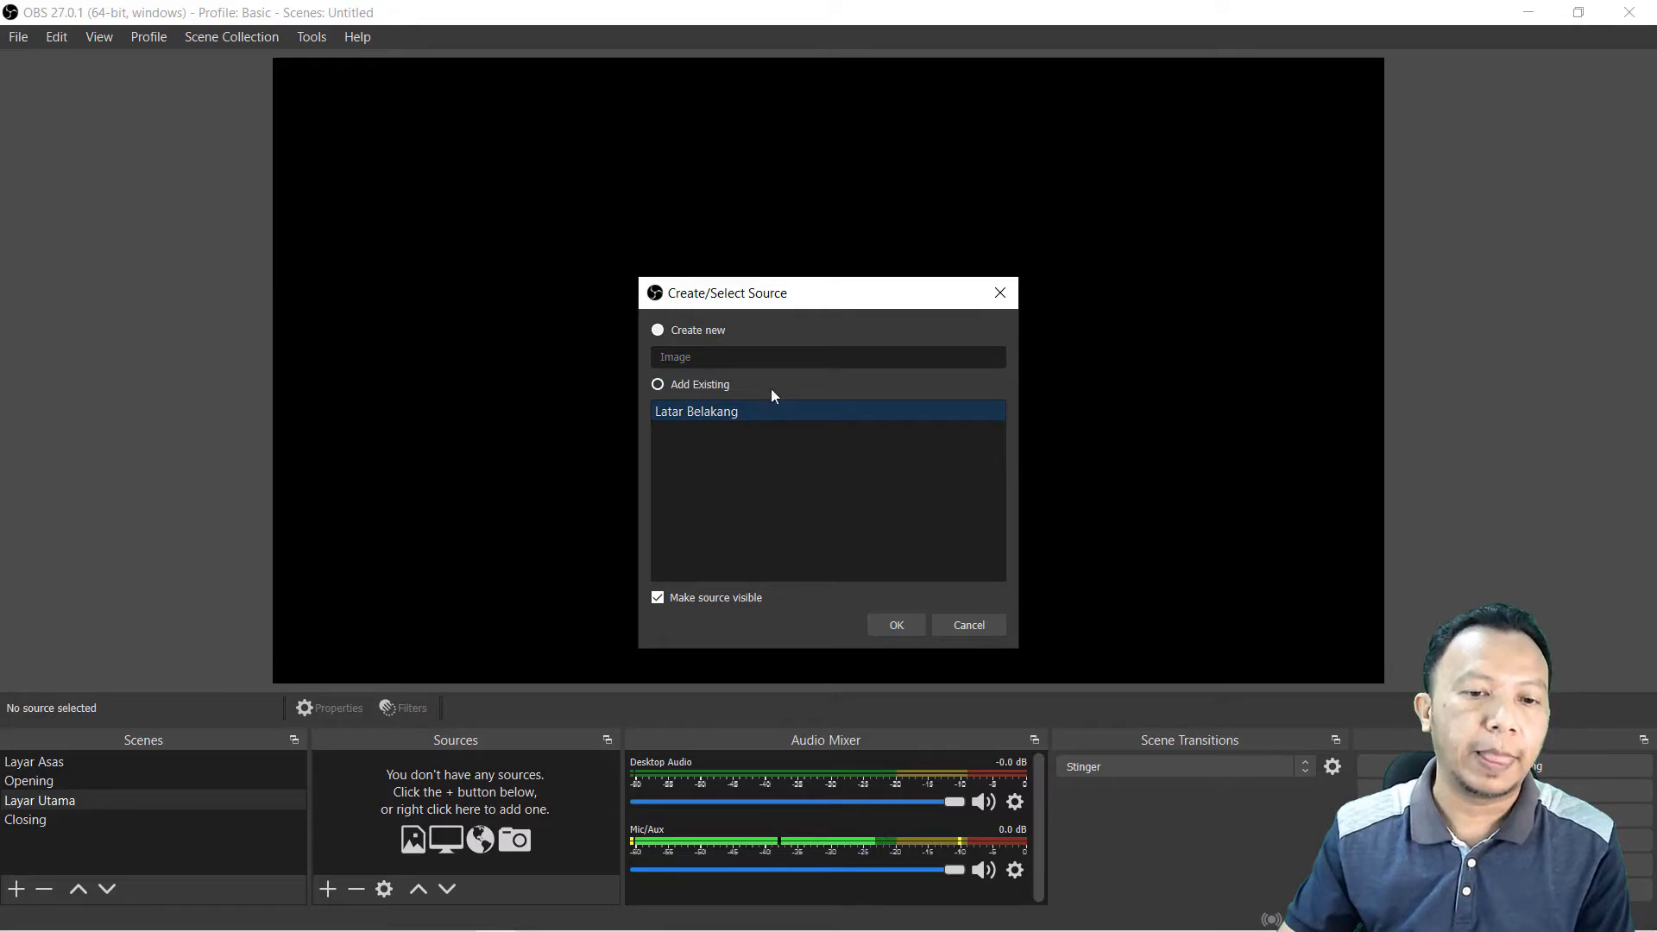
left_click(895, 627)
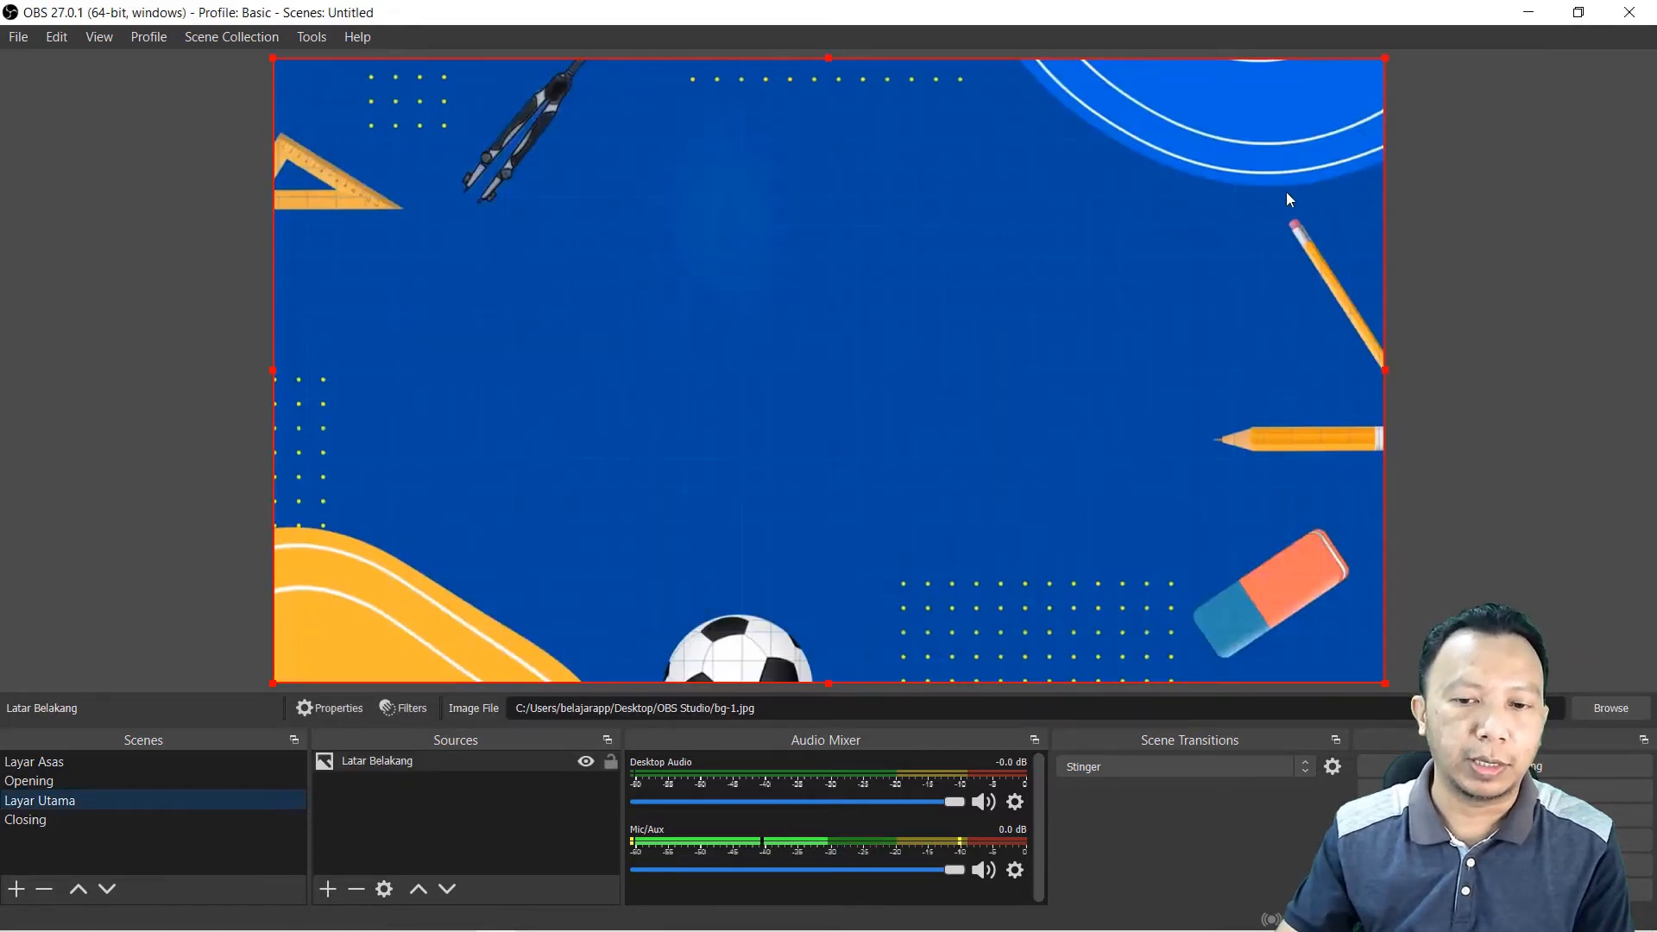
left_click(609, 762)
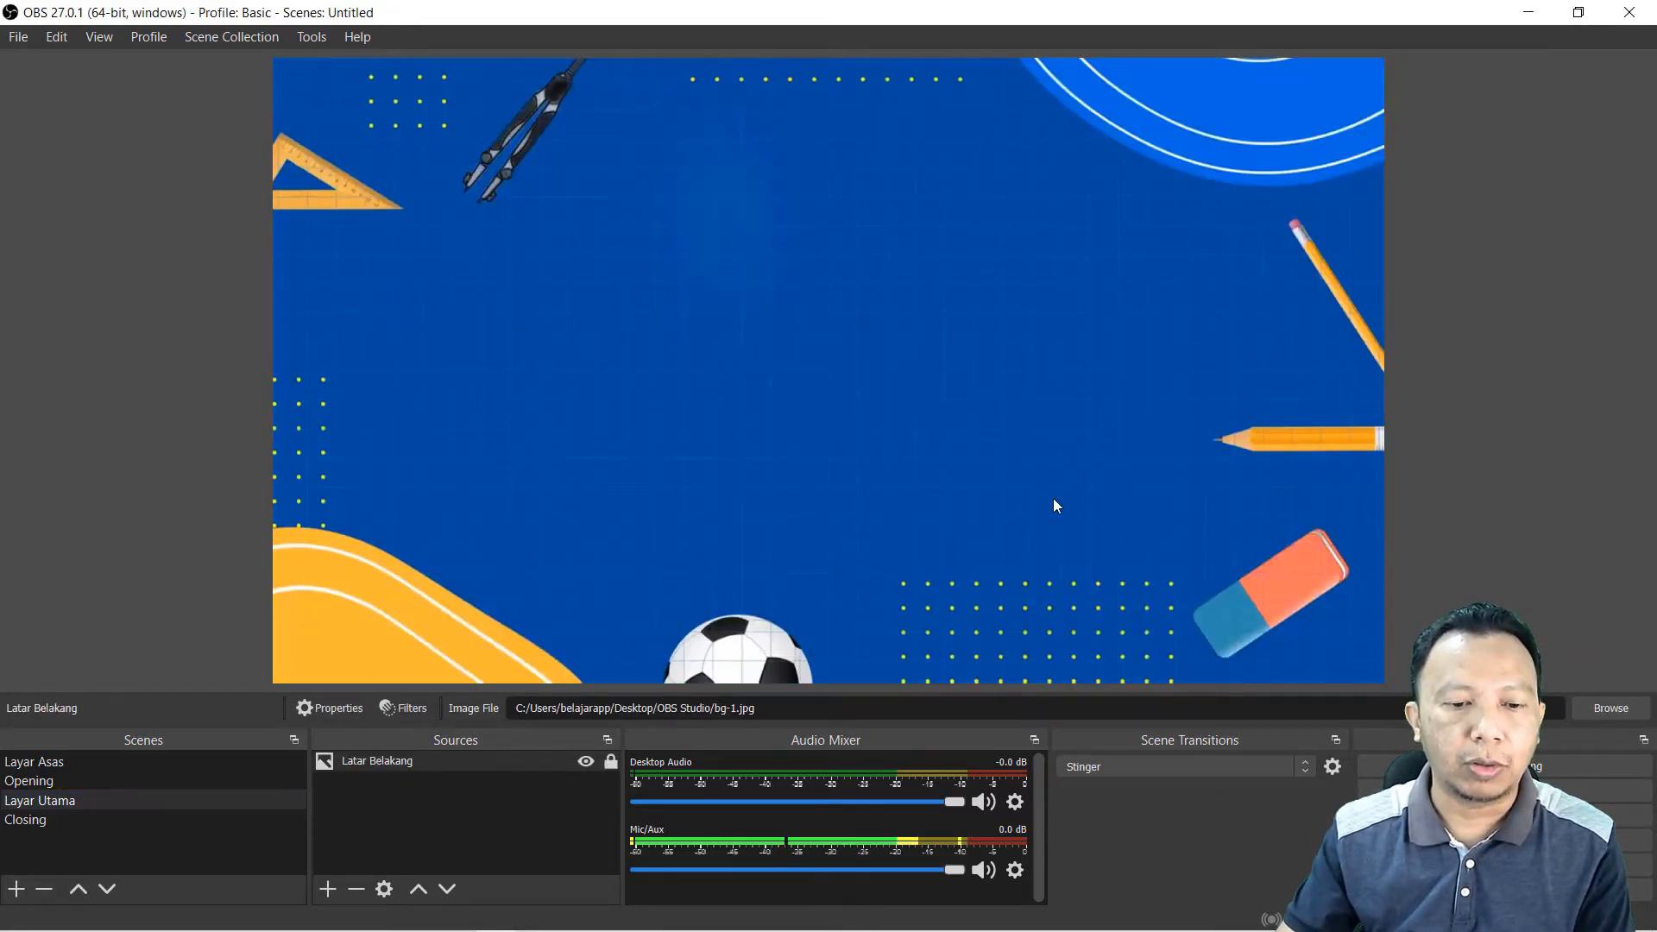
Step: Add a new image source named Frame Utama to the Layar Utama scene, using frame-2.png as its image file
left_click(326, 890)
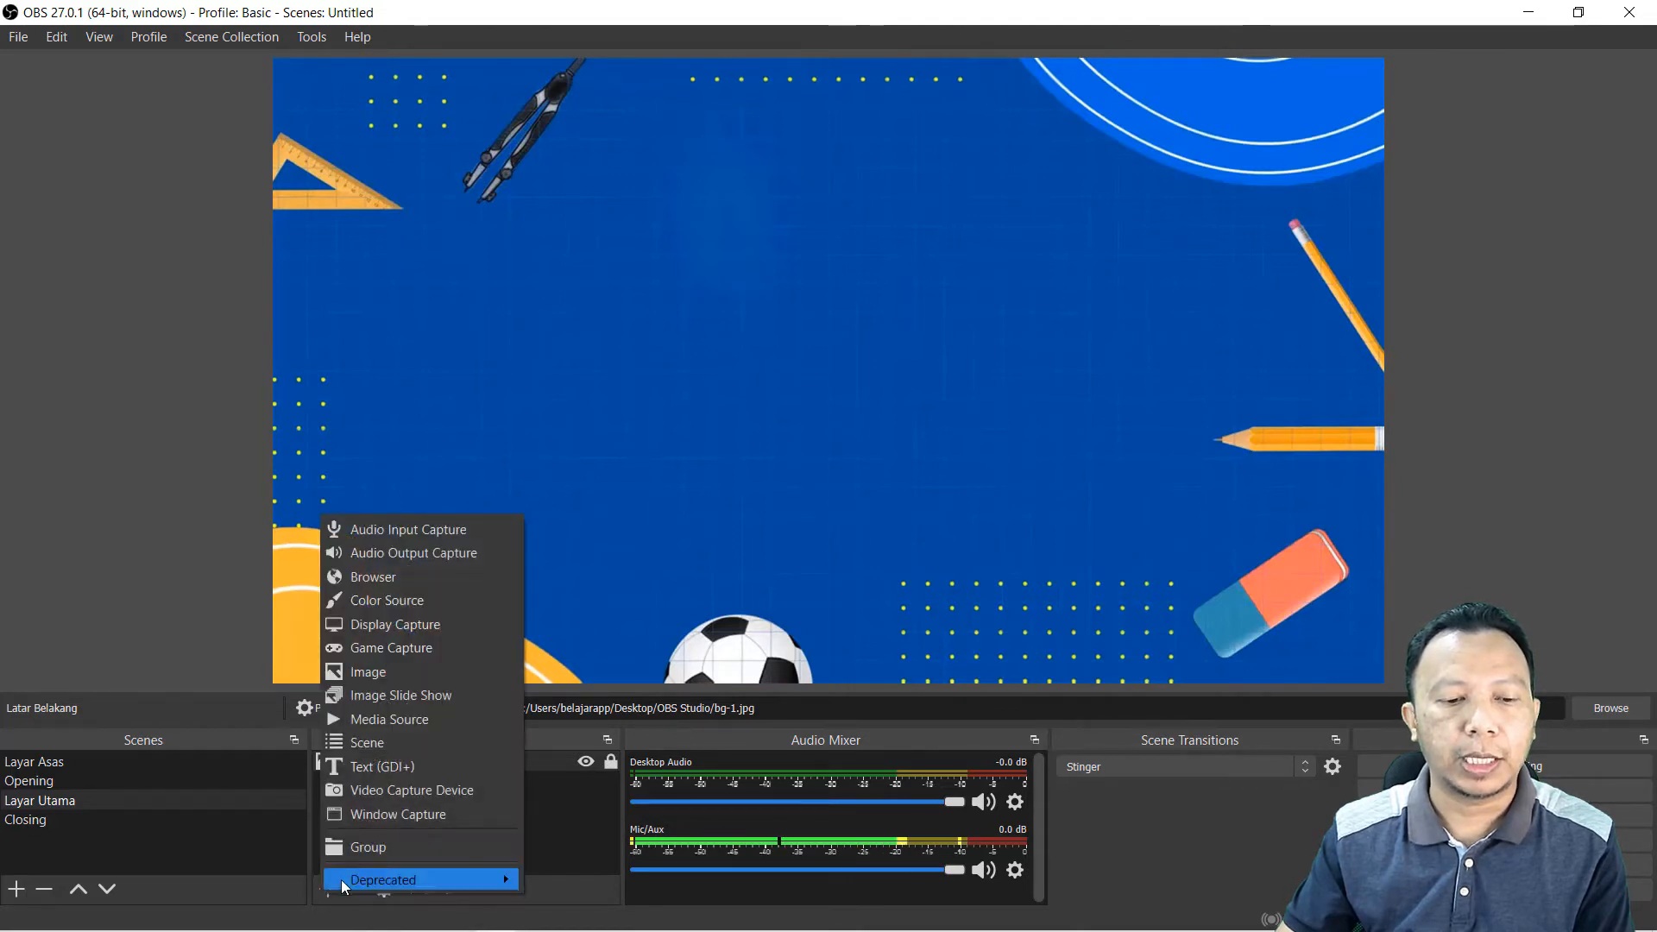
left_click(392, 681)
type("Fr")
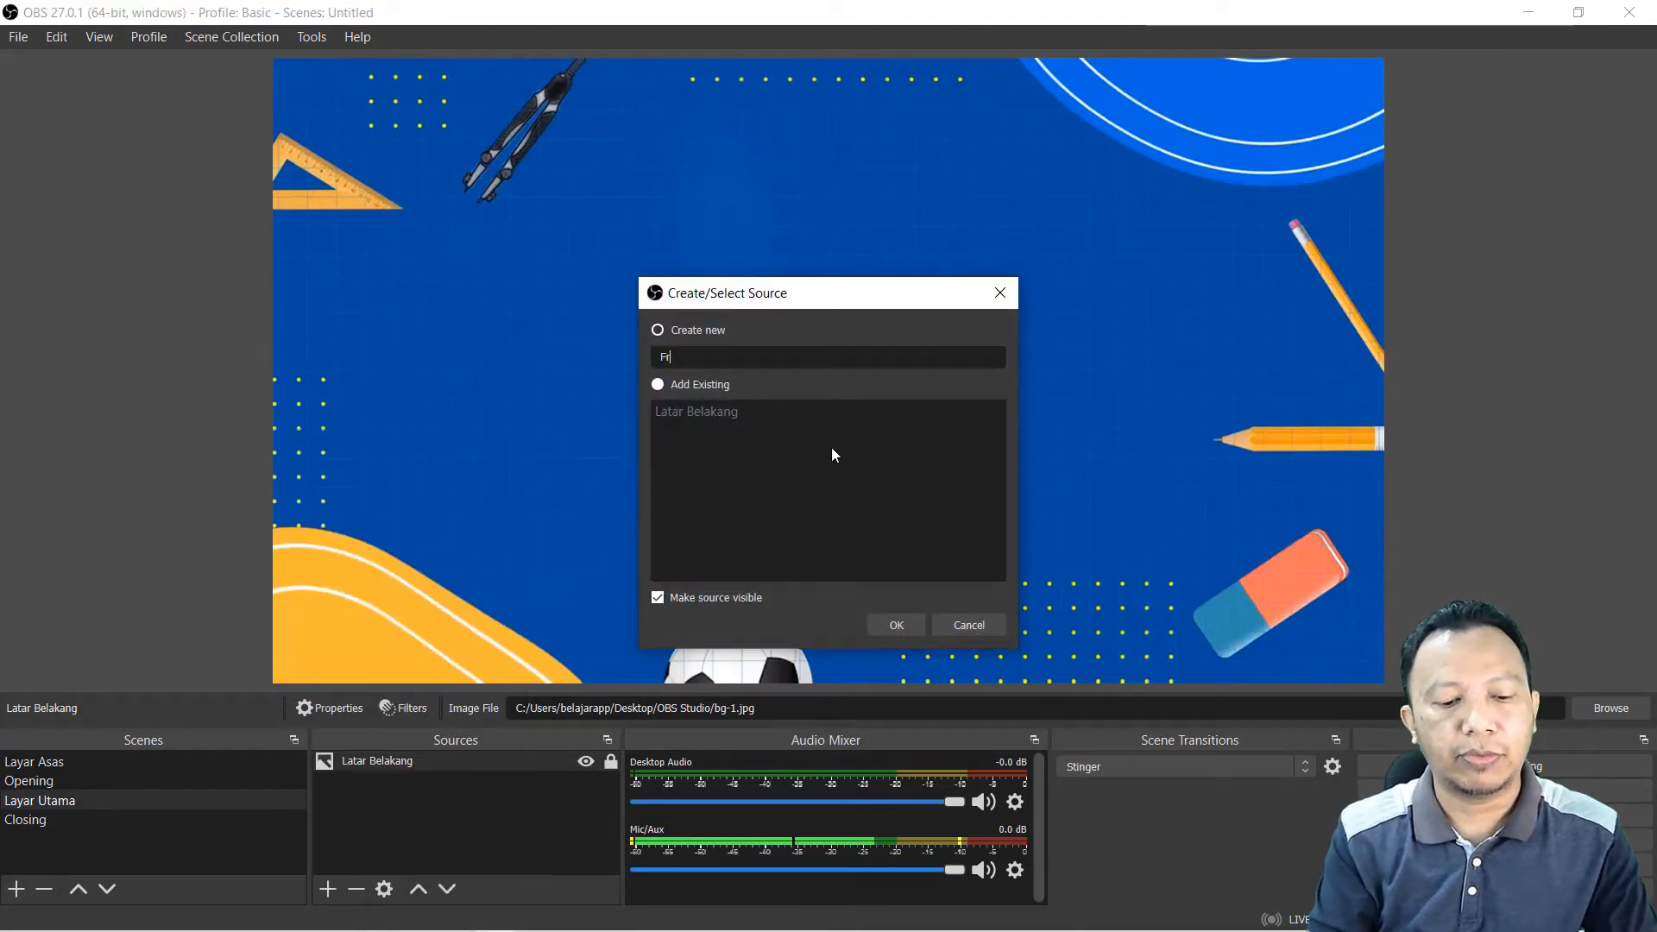
type("ame Utama")
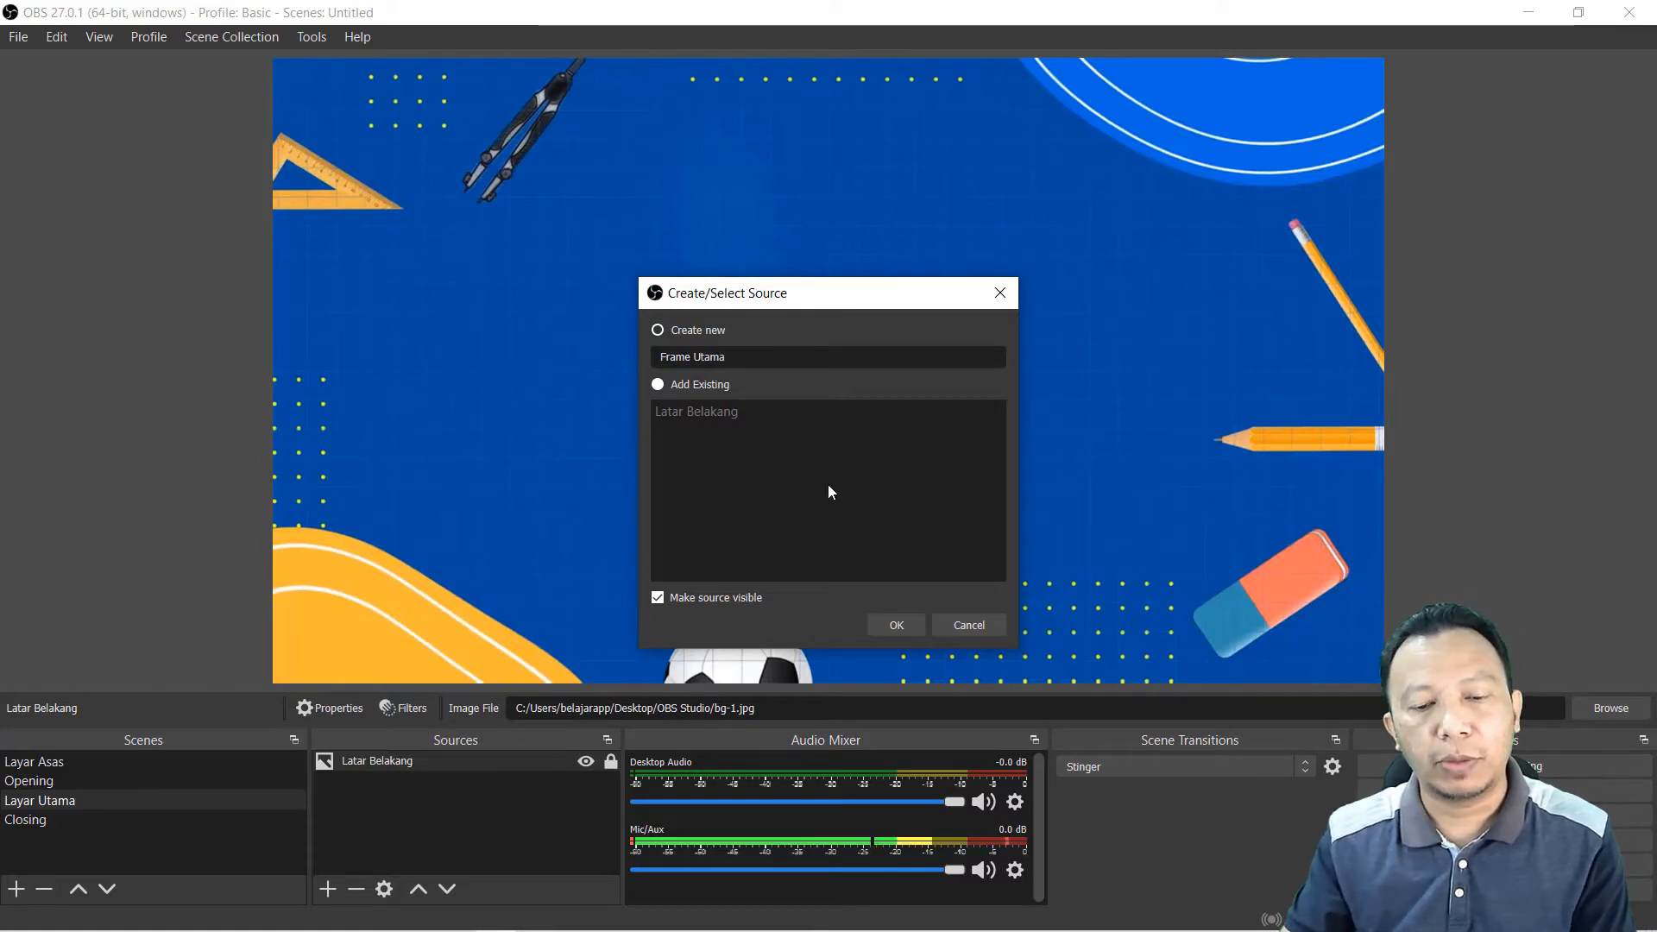
left_click(889, 627)
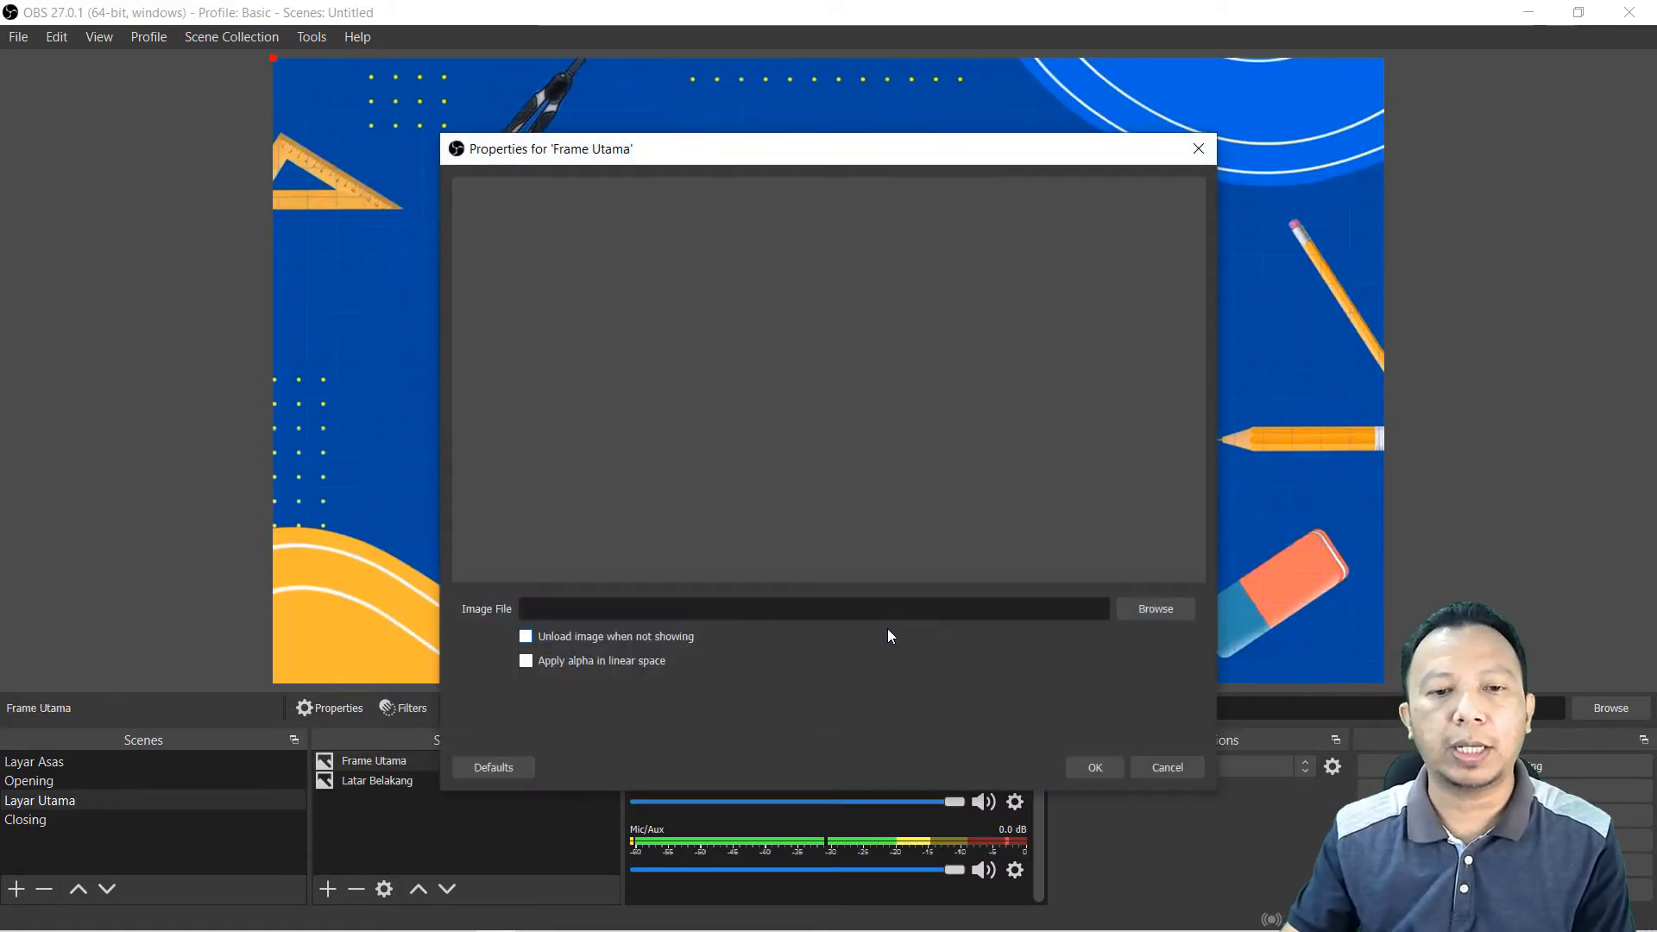
left_click(1154, 608)
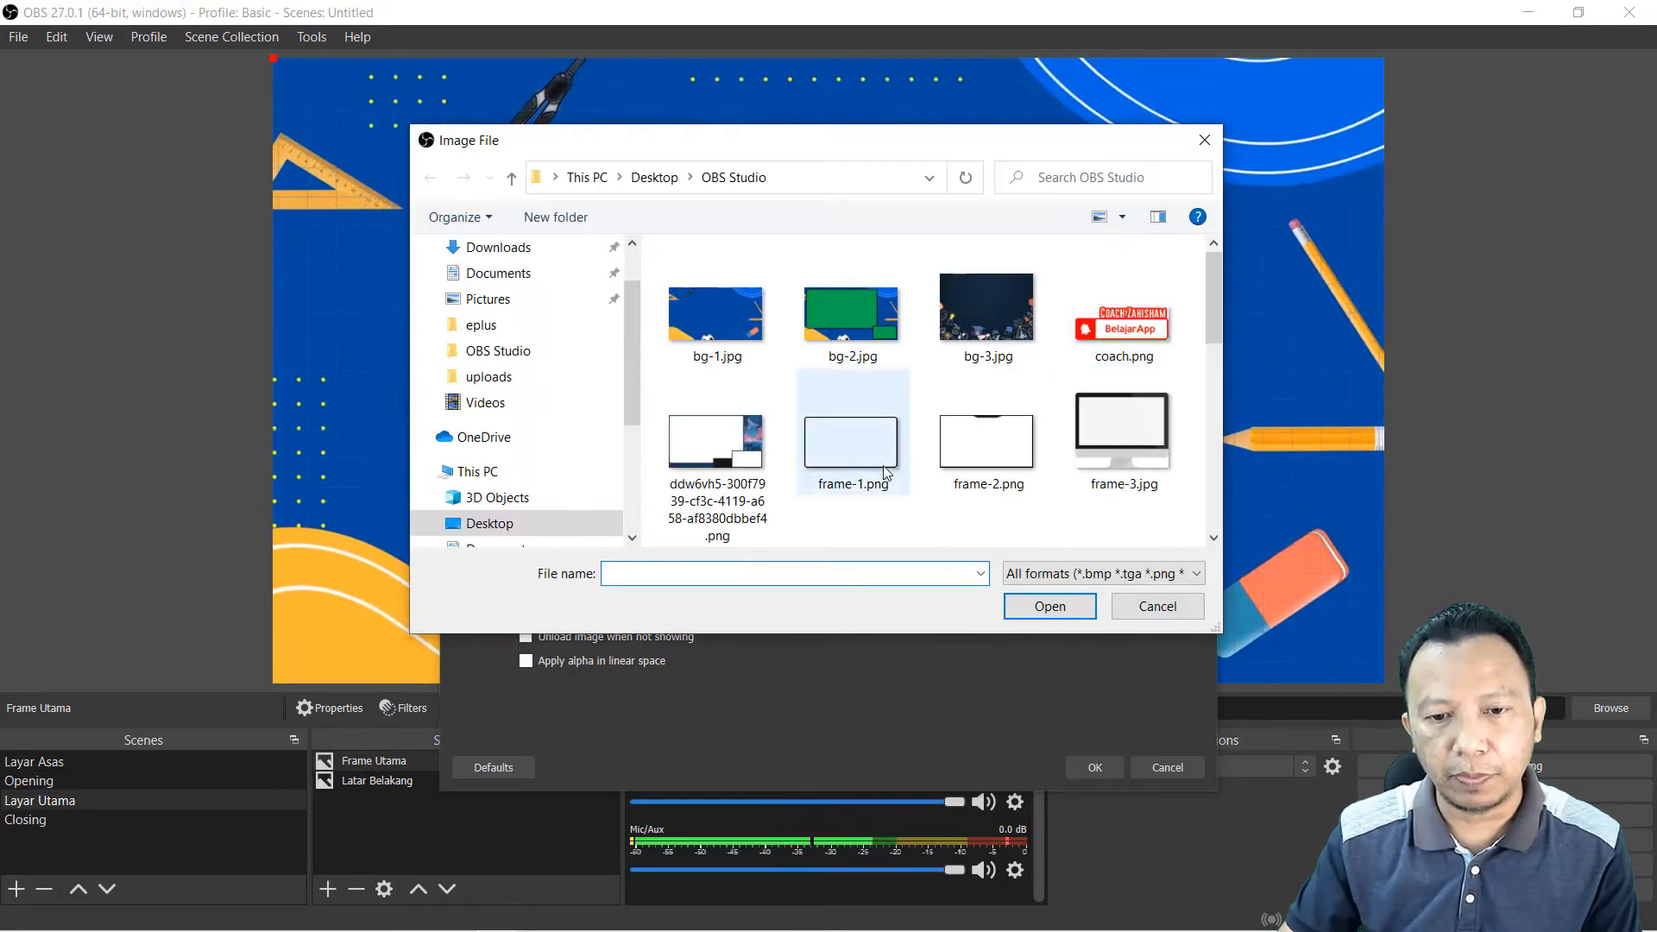
left_click(987, 448)
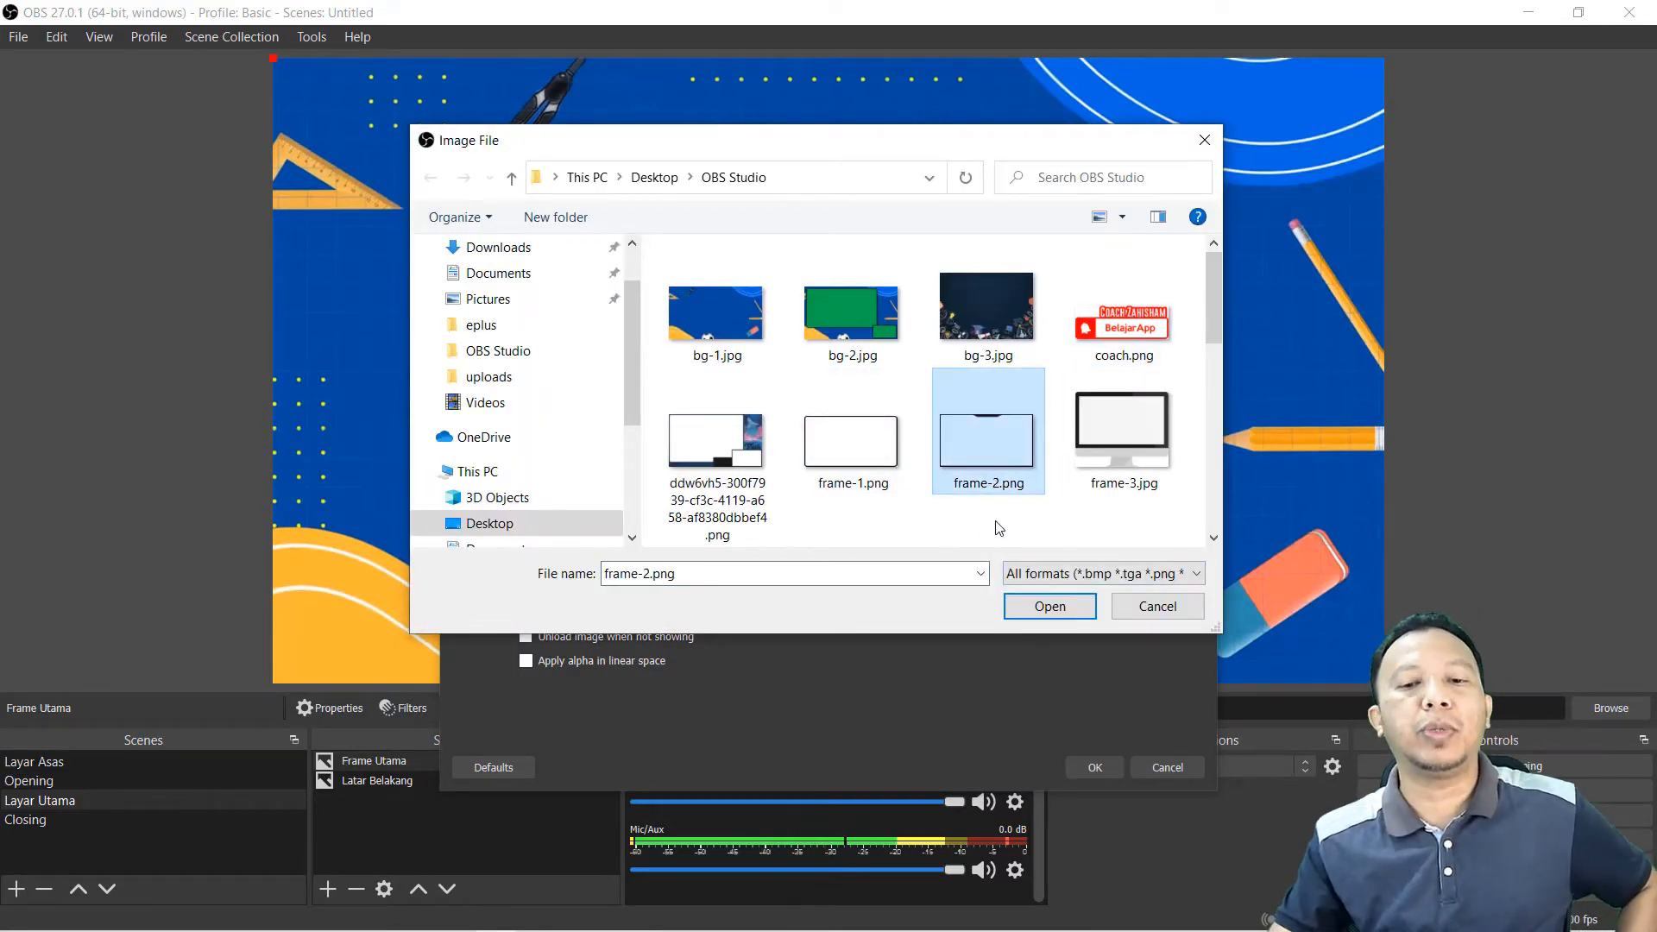
Step: Load frame-2.png into the Frame Utama image source, offset the frame slightly from the canvas's upper-left corner, and lock it
left_click(1052, 609)
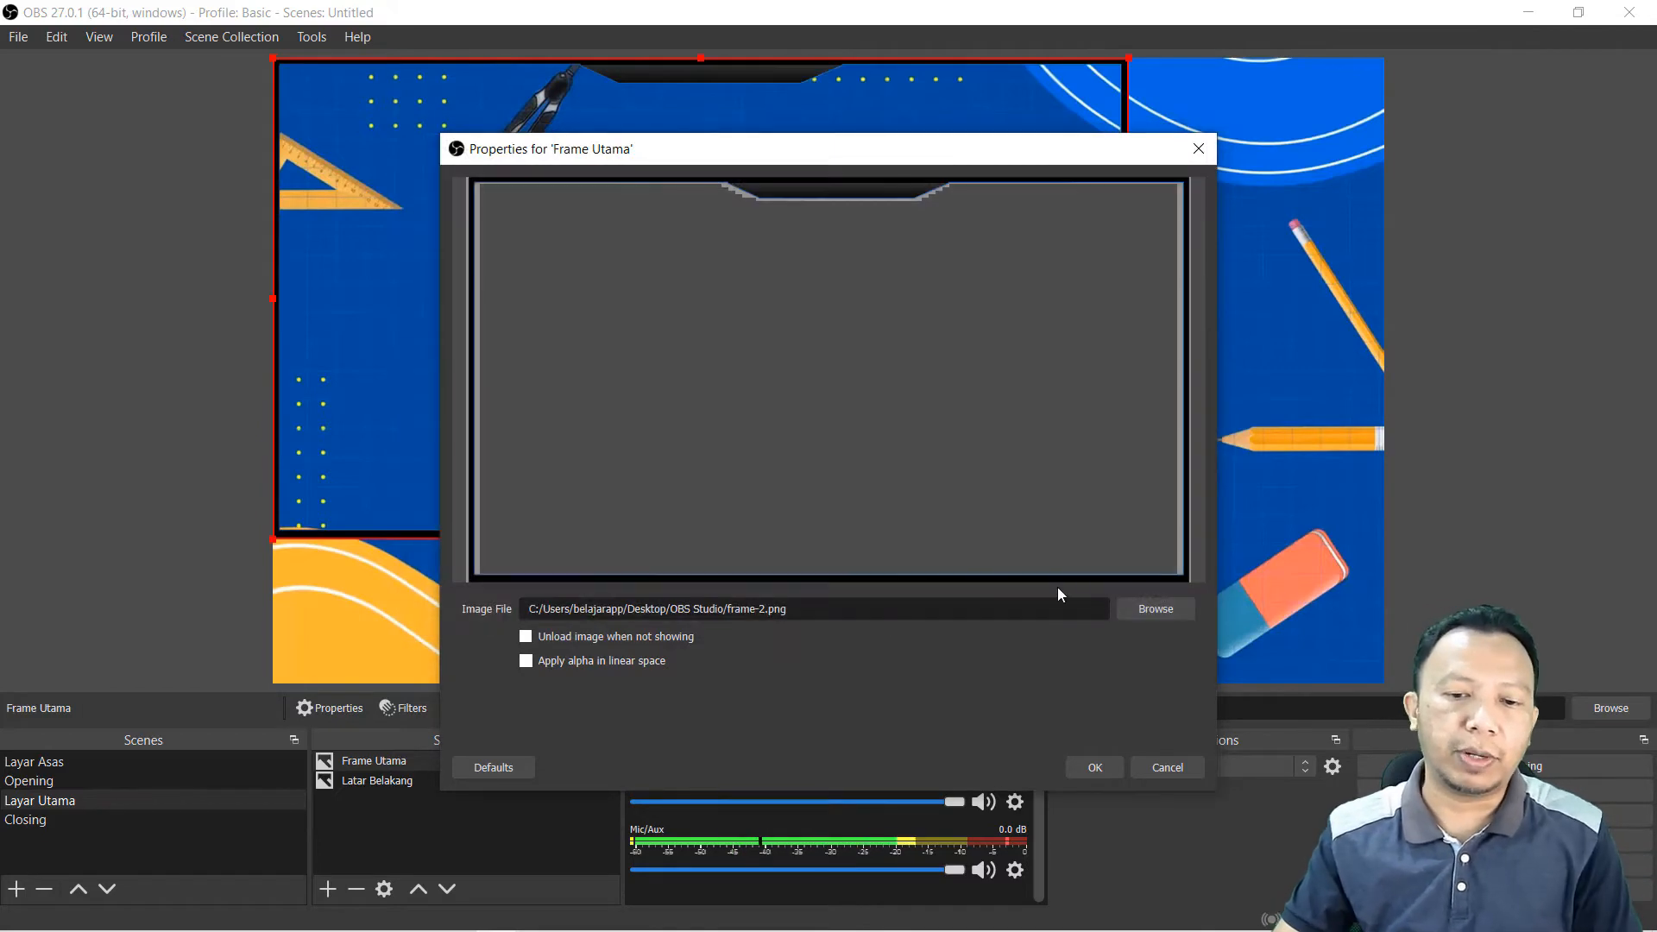
left_click(1094, 768)
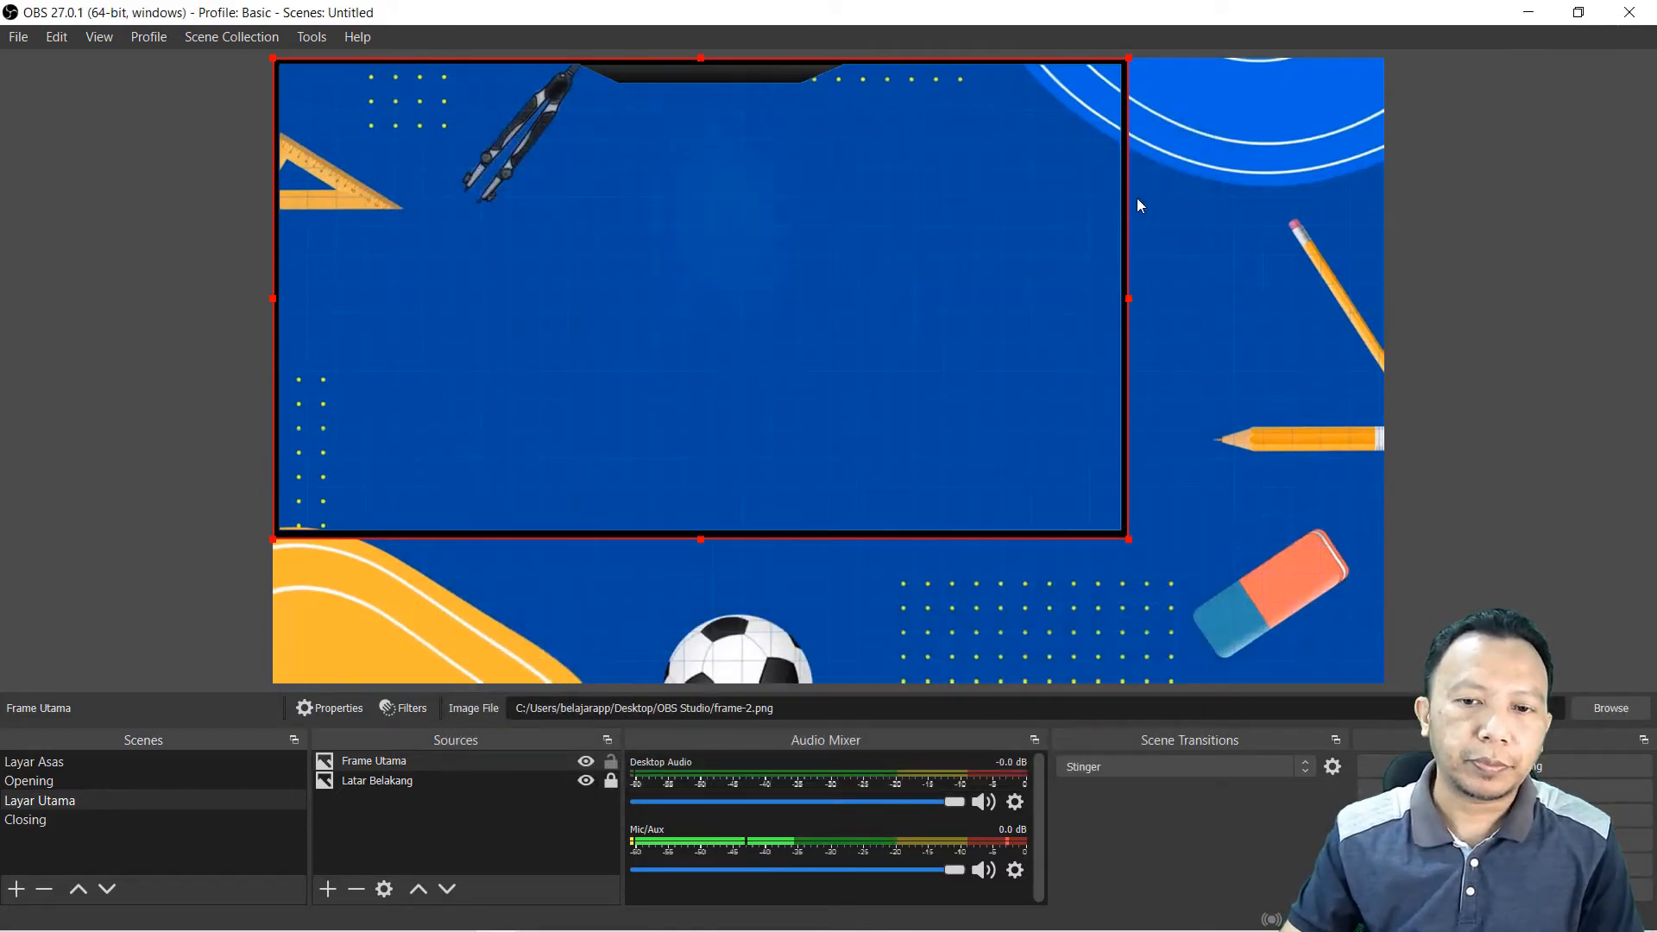
left_click_drag(1131, 197, 1154, 227)
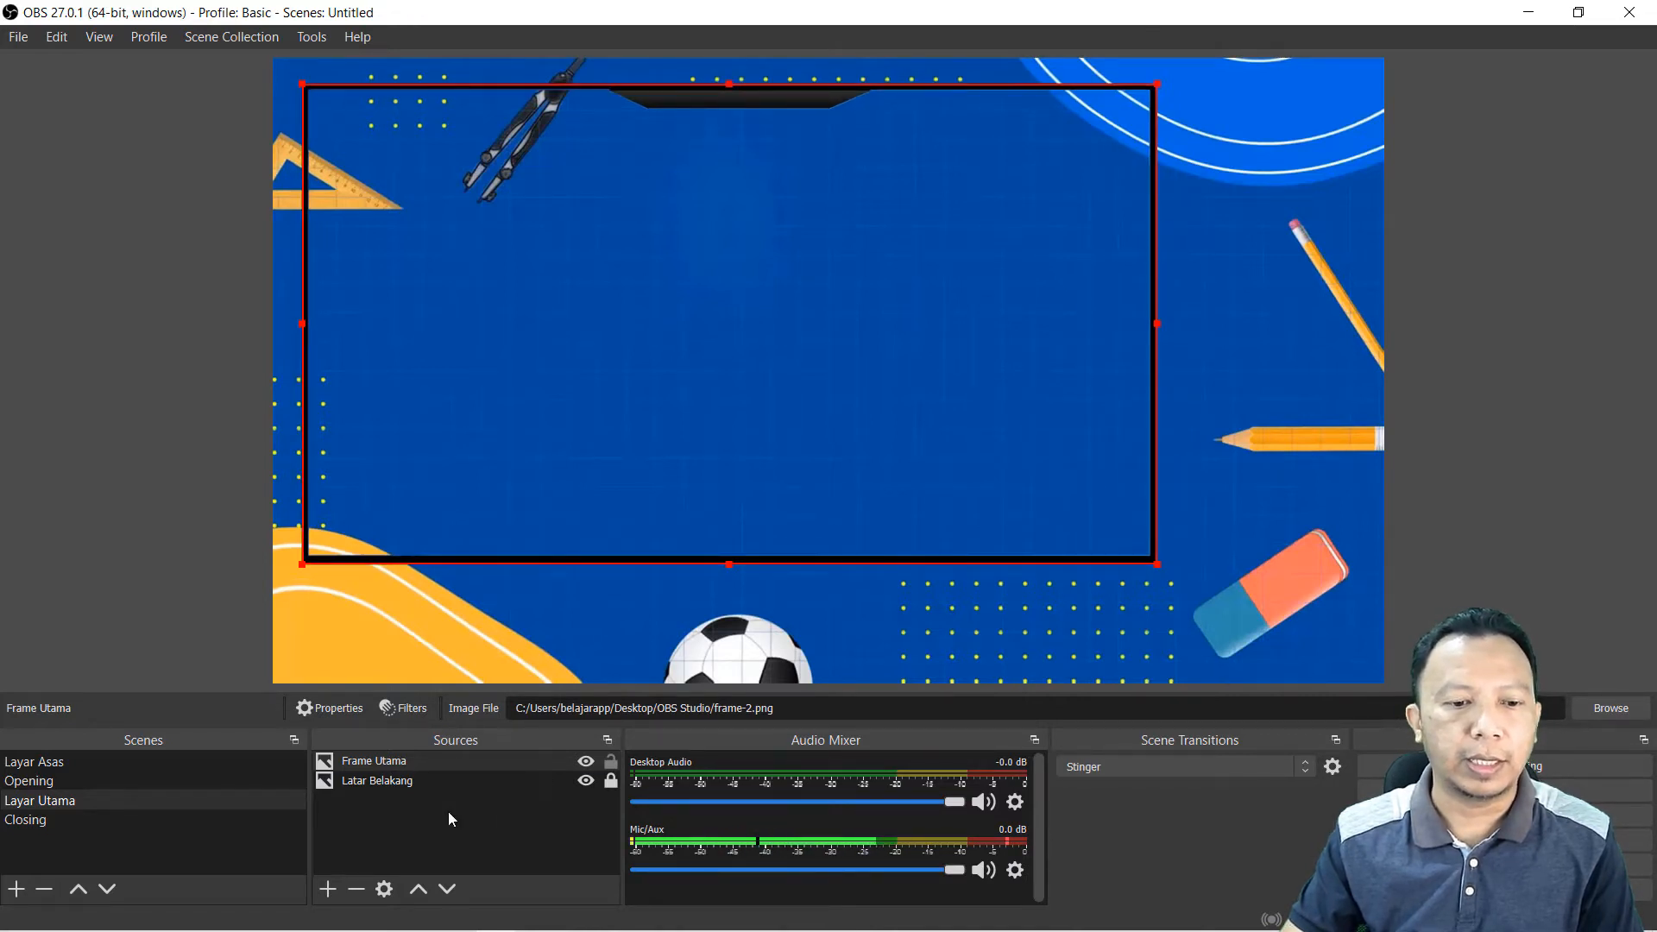
left_click(610, 761)
Step: Add the existing Paparan Utama display capture to the Layar Utama scene
left_click(328, 889)
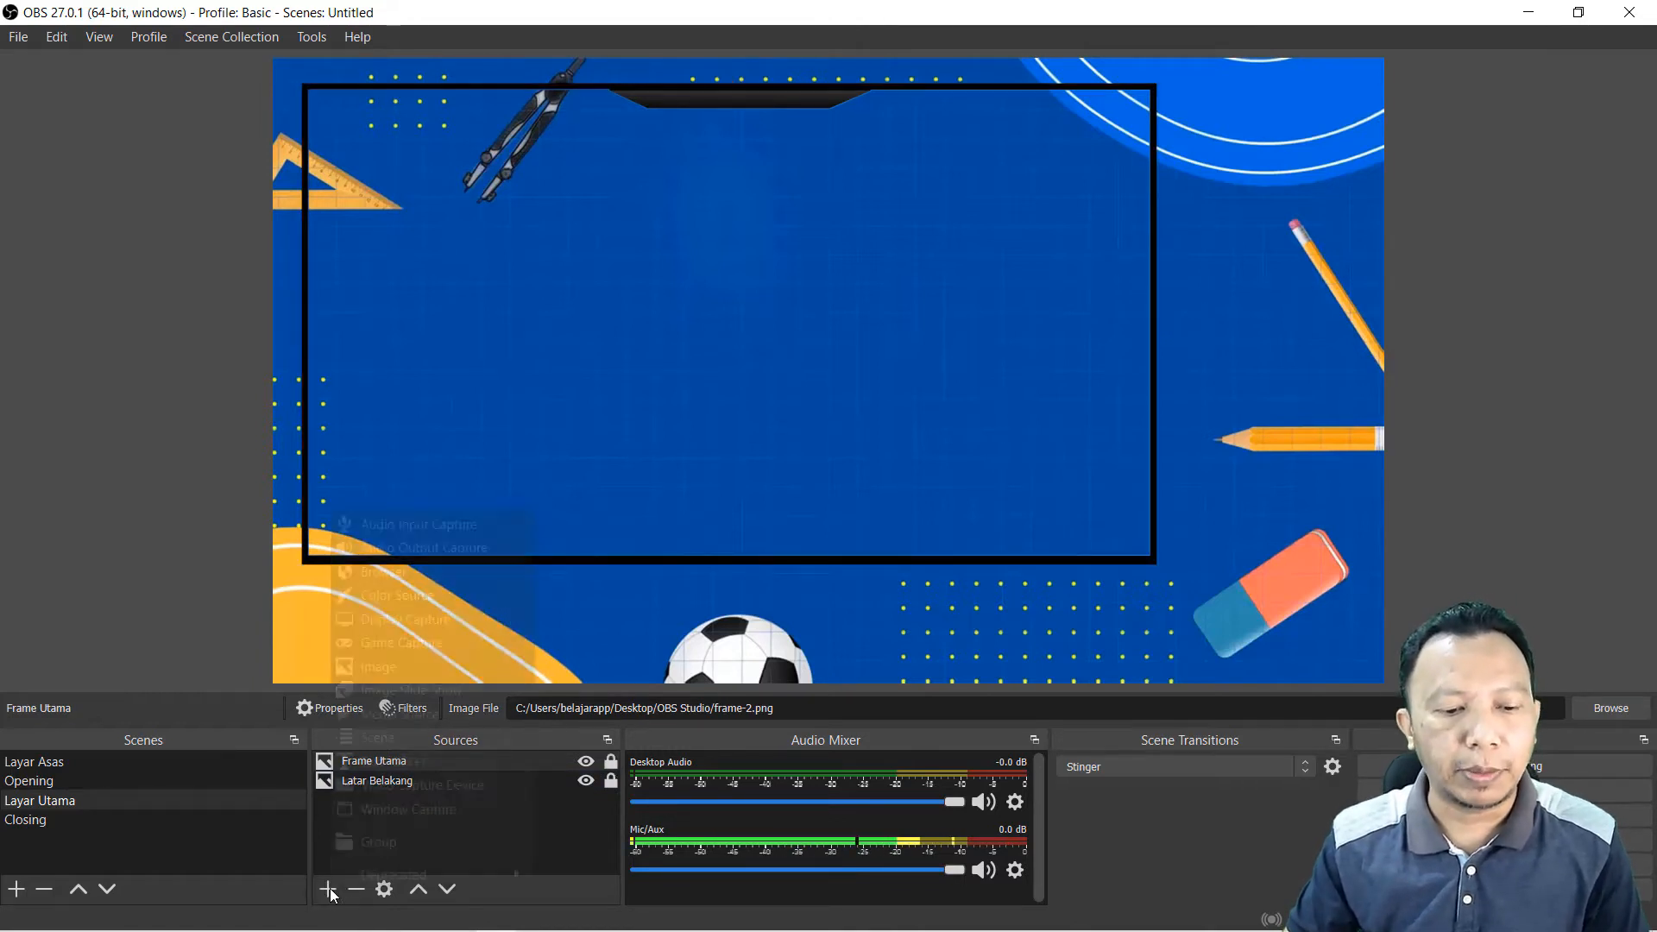
left_click(438, 628)
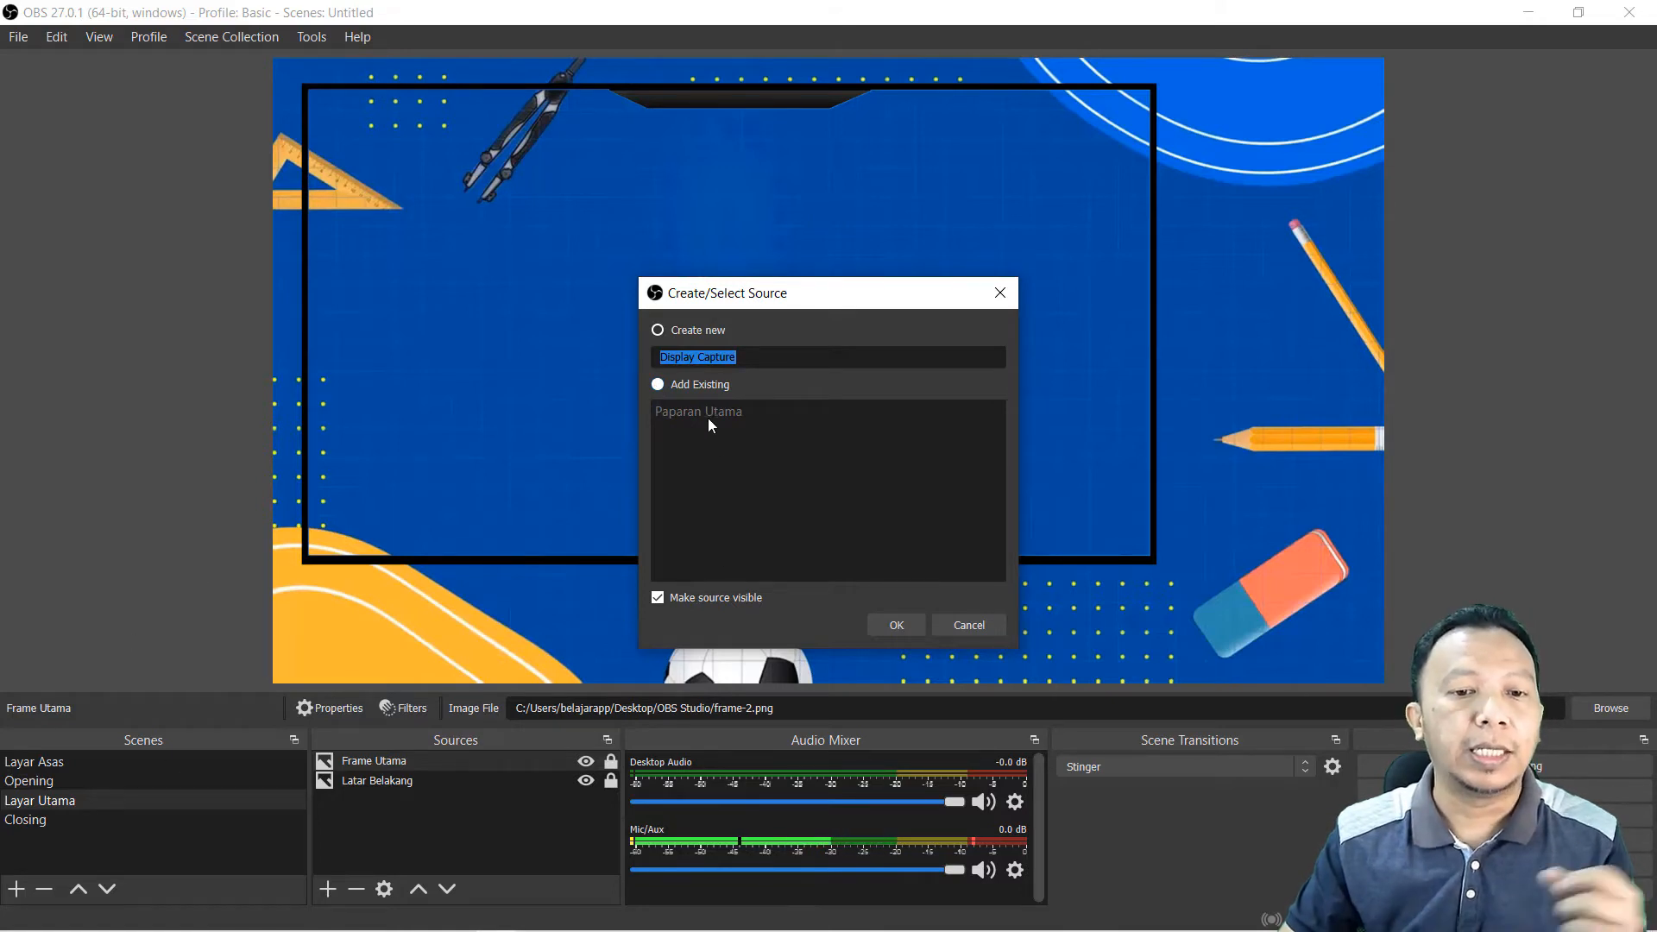
left_click(657, 384)
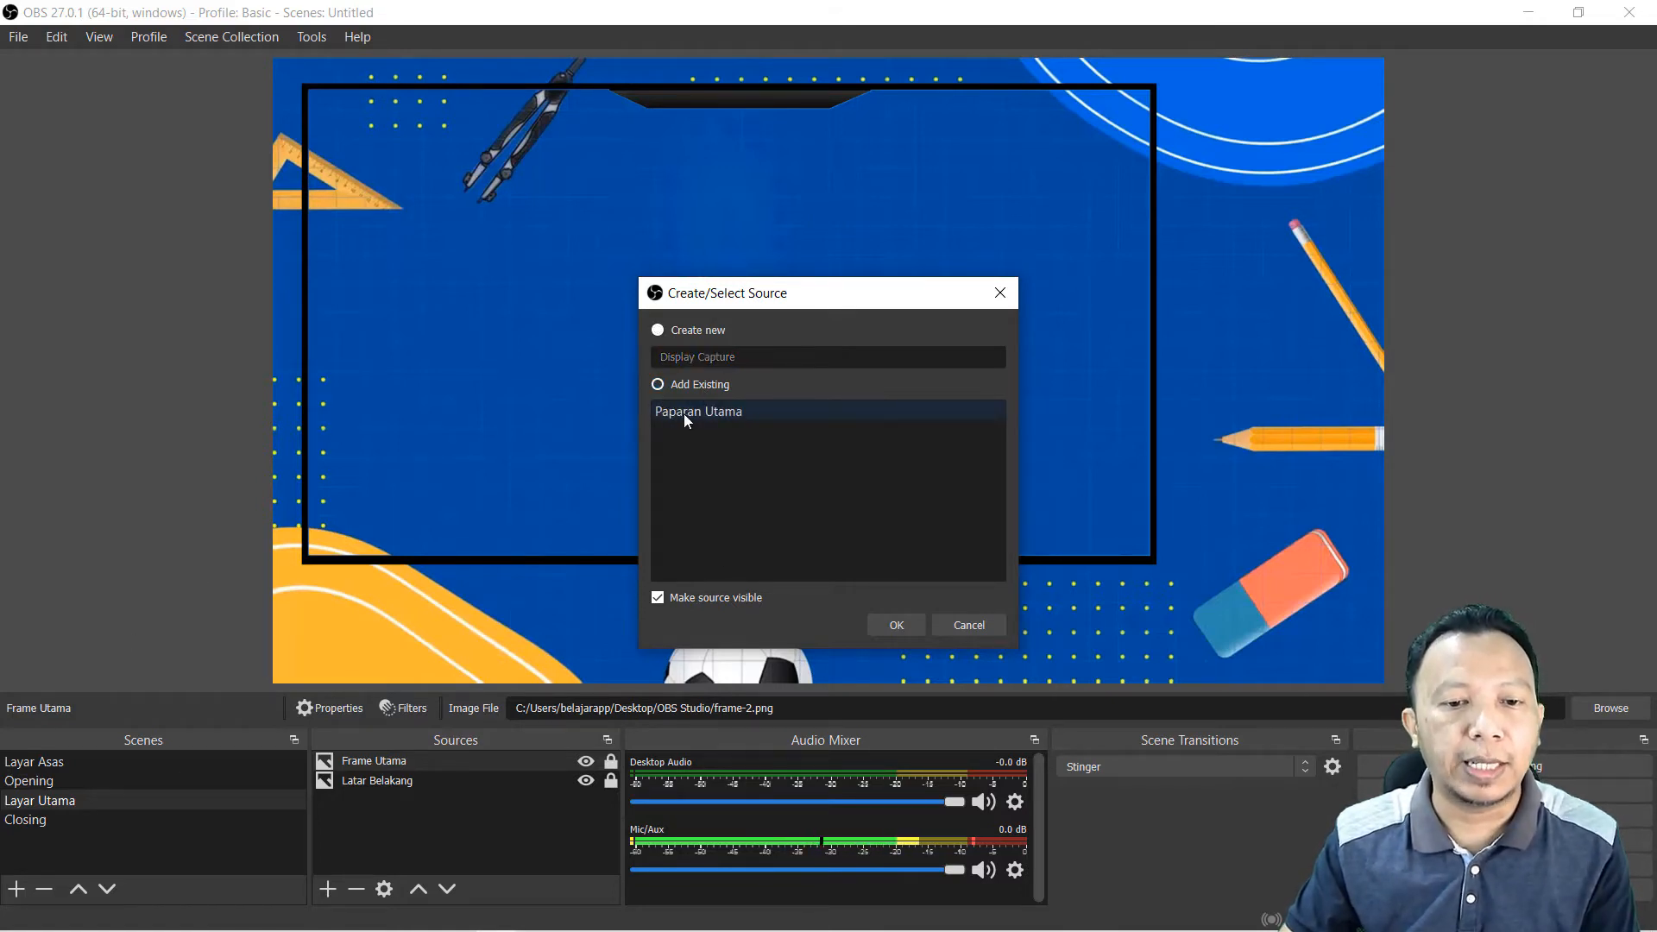
left_click(683, 412)
left_click(889, 625)
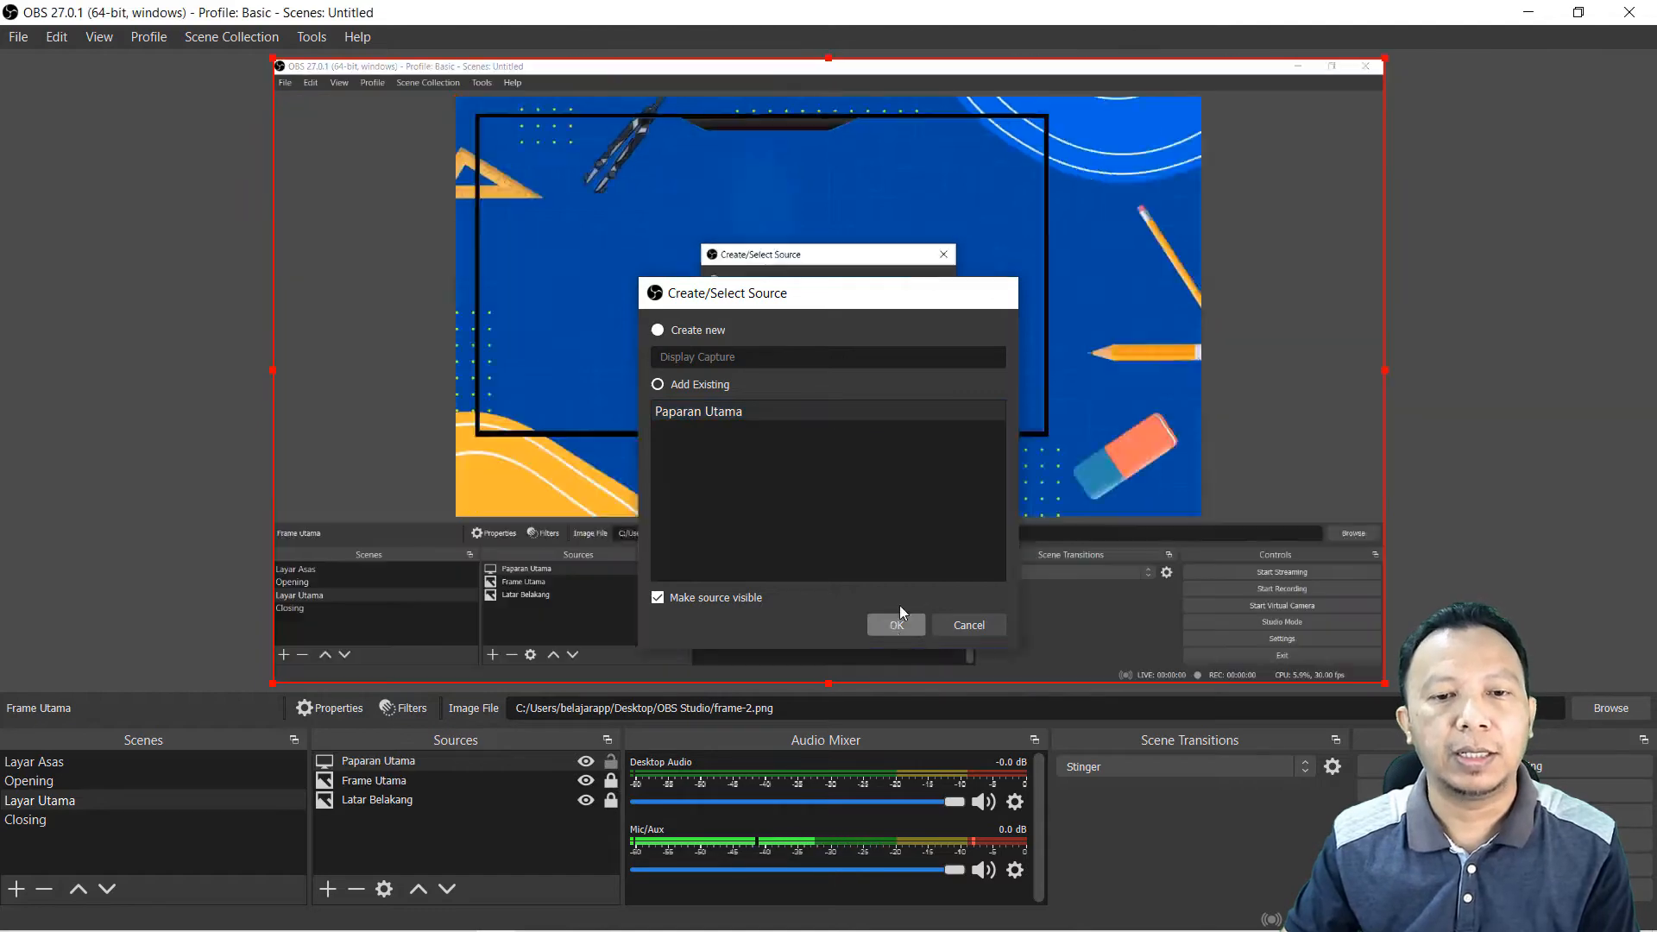
Step: Scale and position Paparan Utama to fill the inside of the frame, and order it beneath Frame Utama
left_click_drag(1383, 682, 1037, 520)
left_click_drag(540, 197, 573, 225)
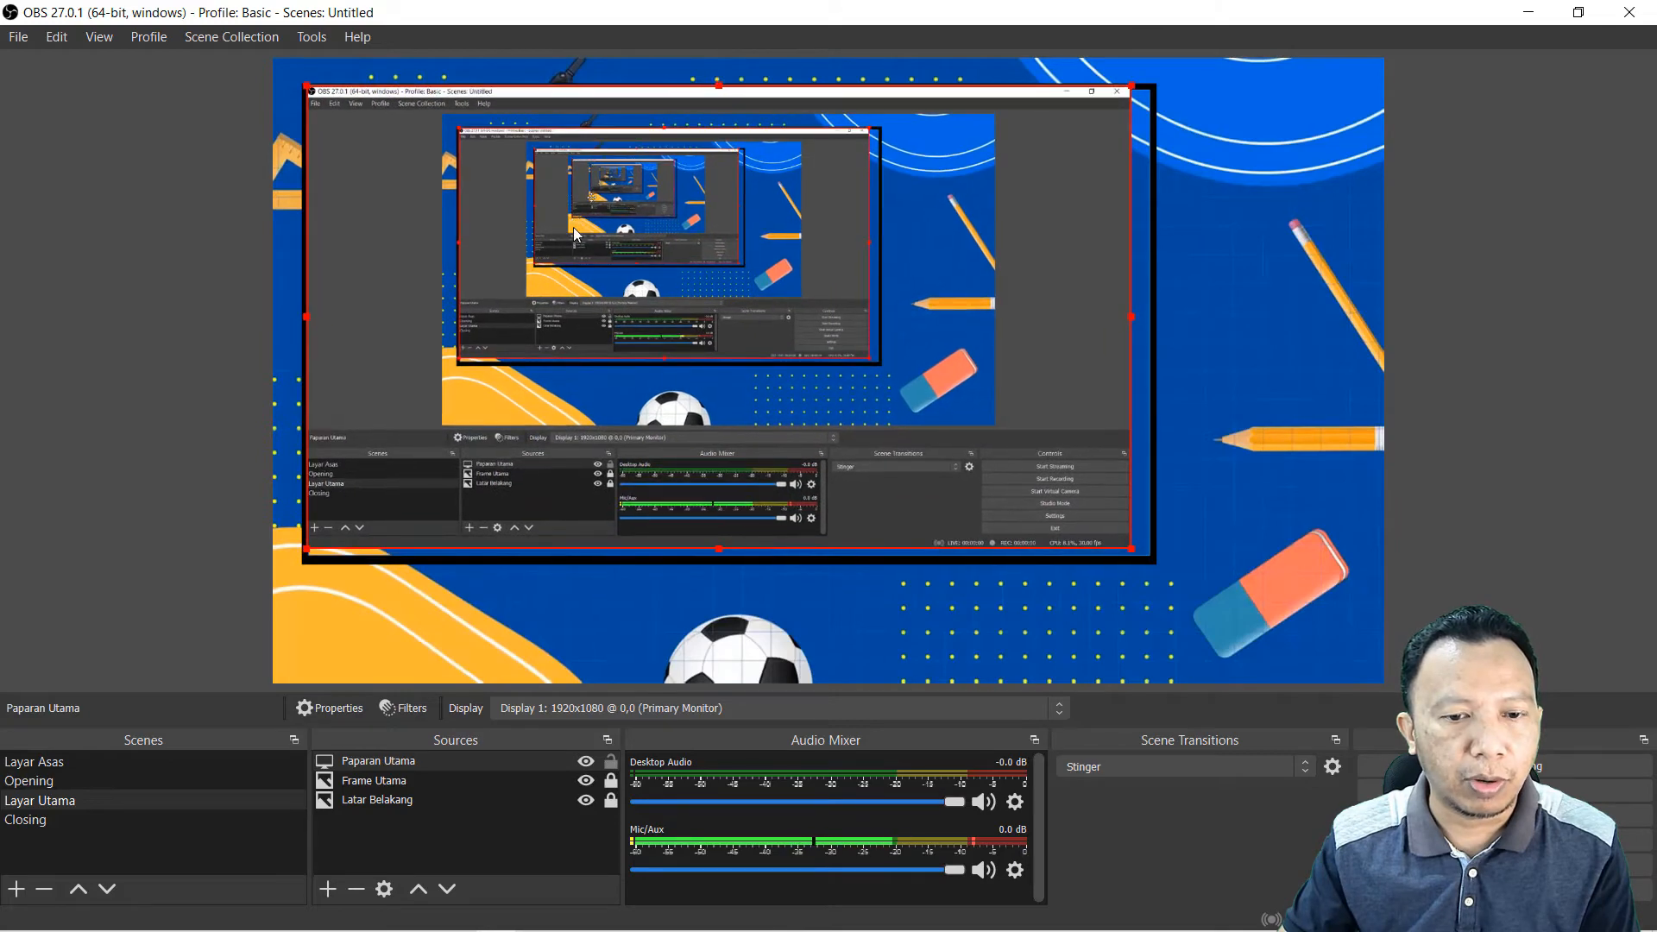
left_click_drag(1130, 550, 1137, 561)
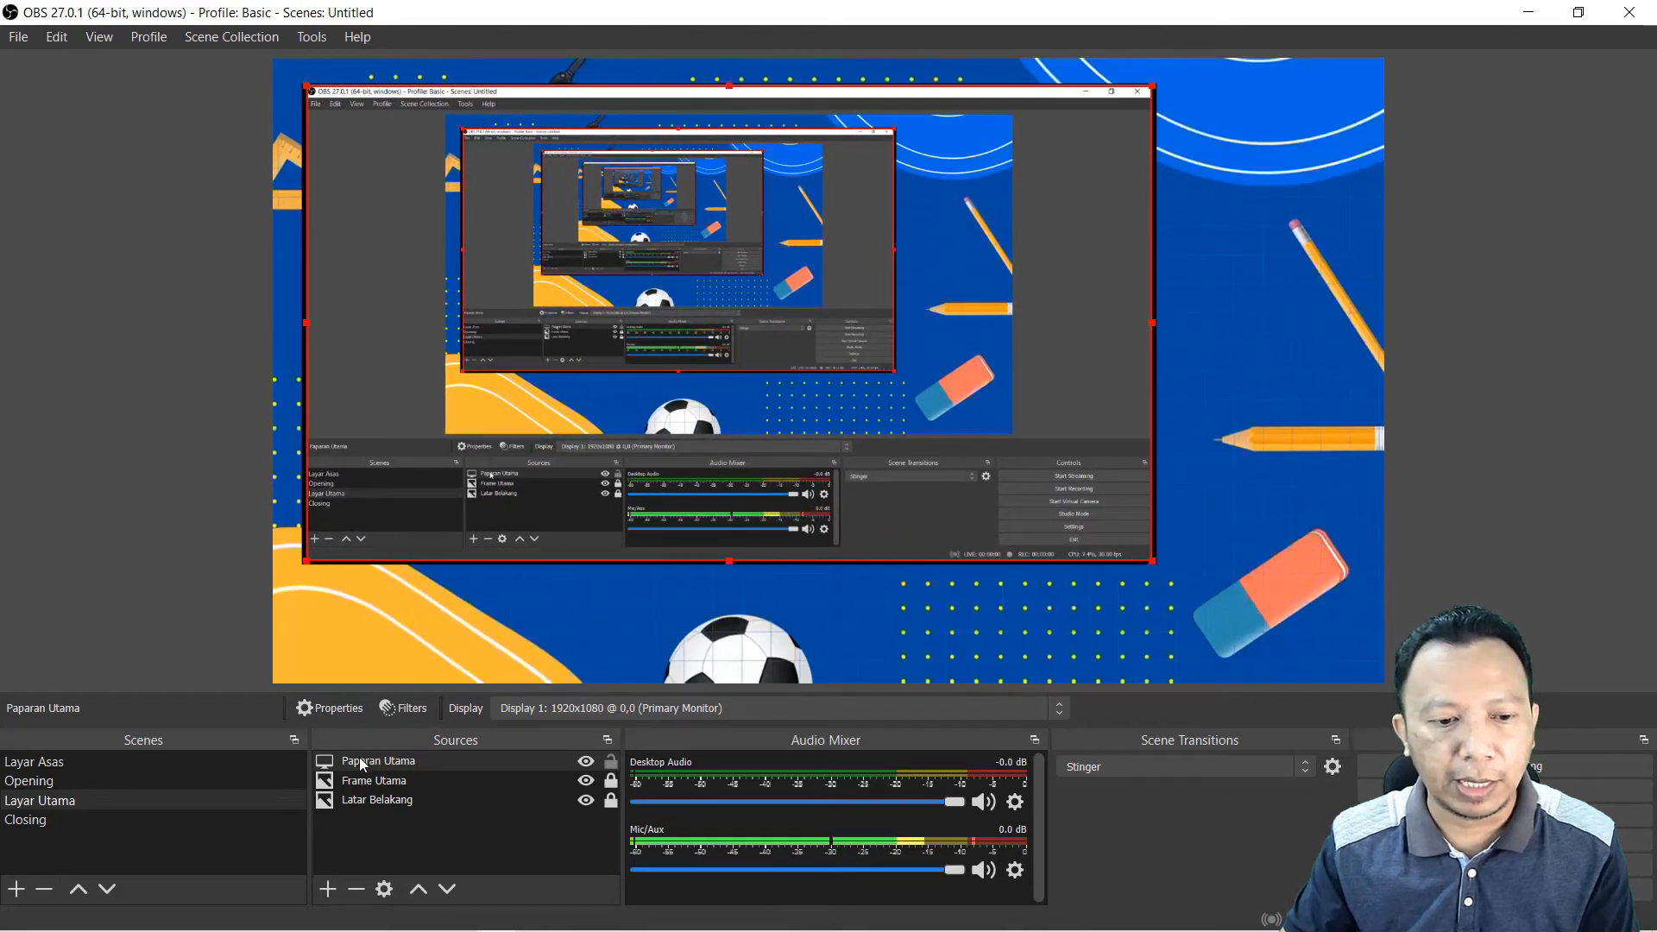
left_click(480, 759)
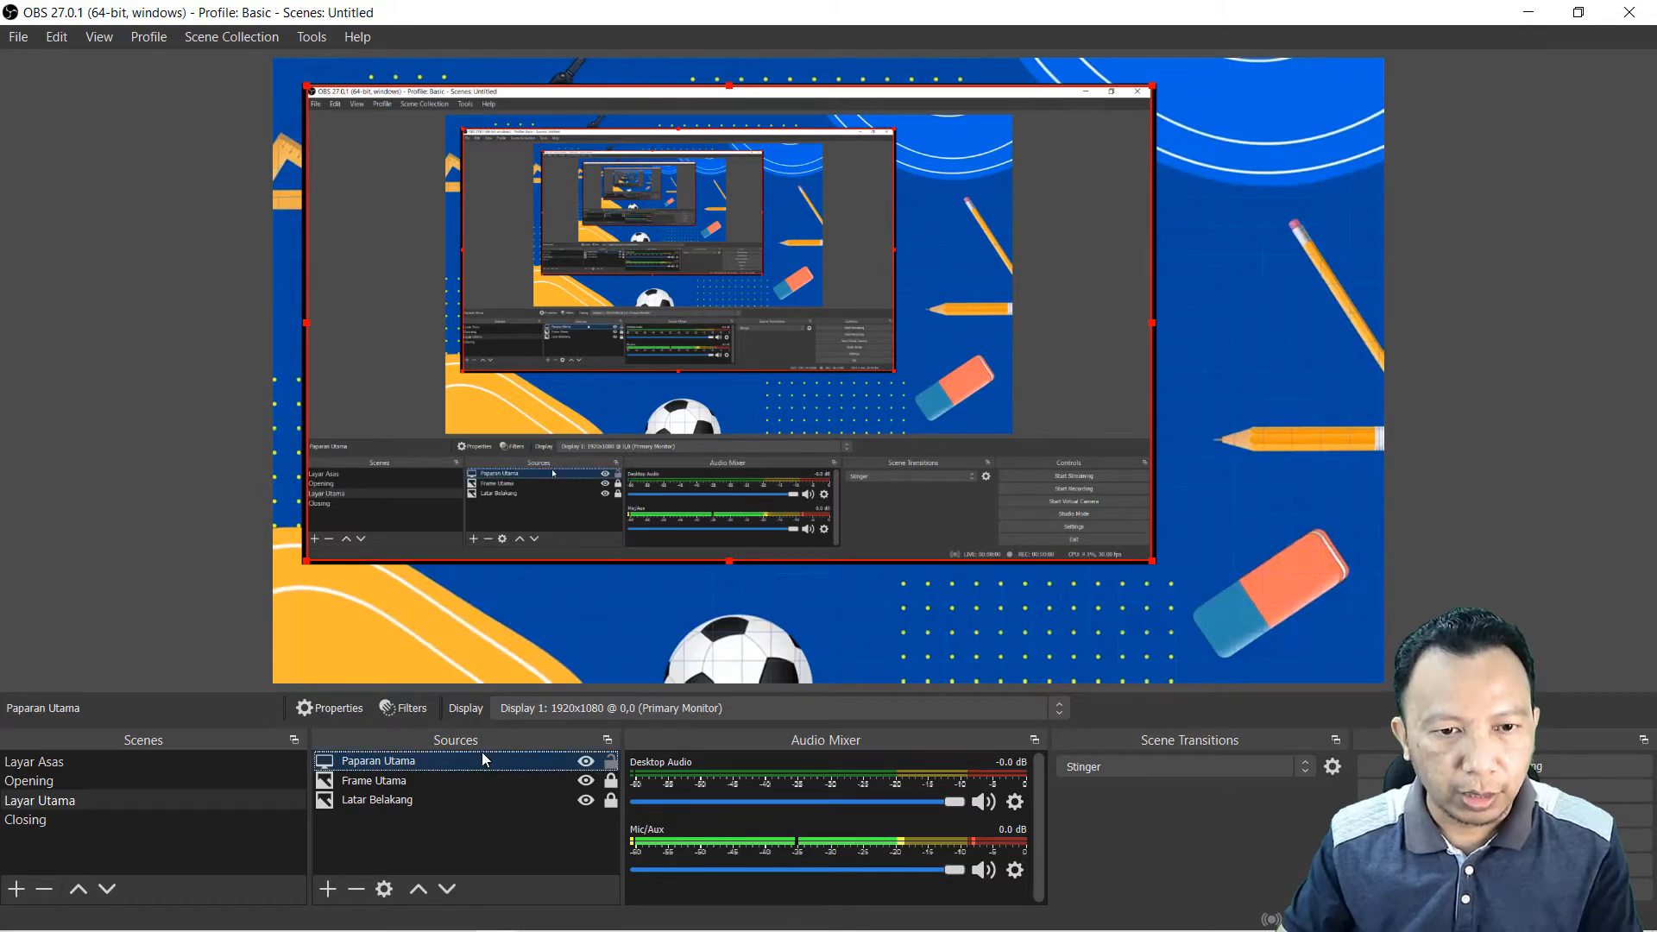
left_click(448, 890)
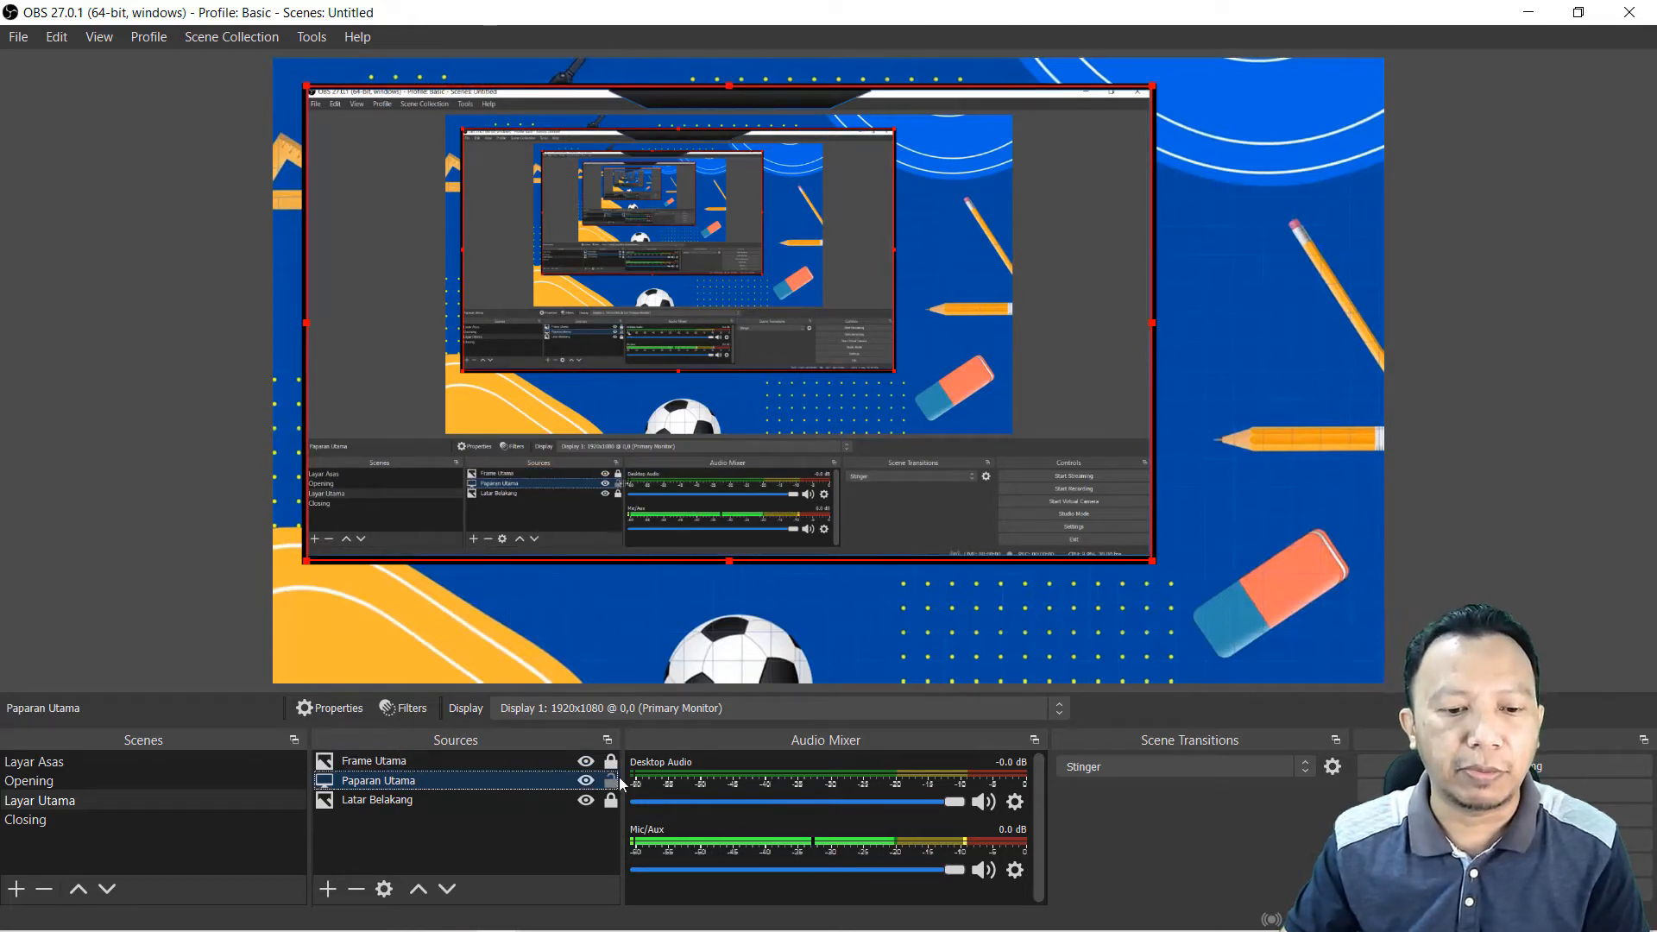
Step: Lock the Paparan Utama source and hide it from the canvas
left_click(1398, 506)
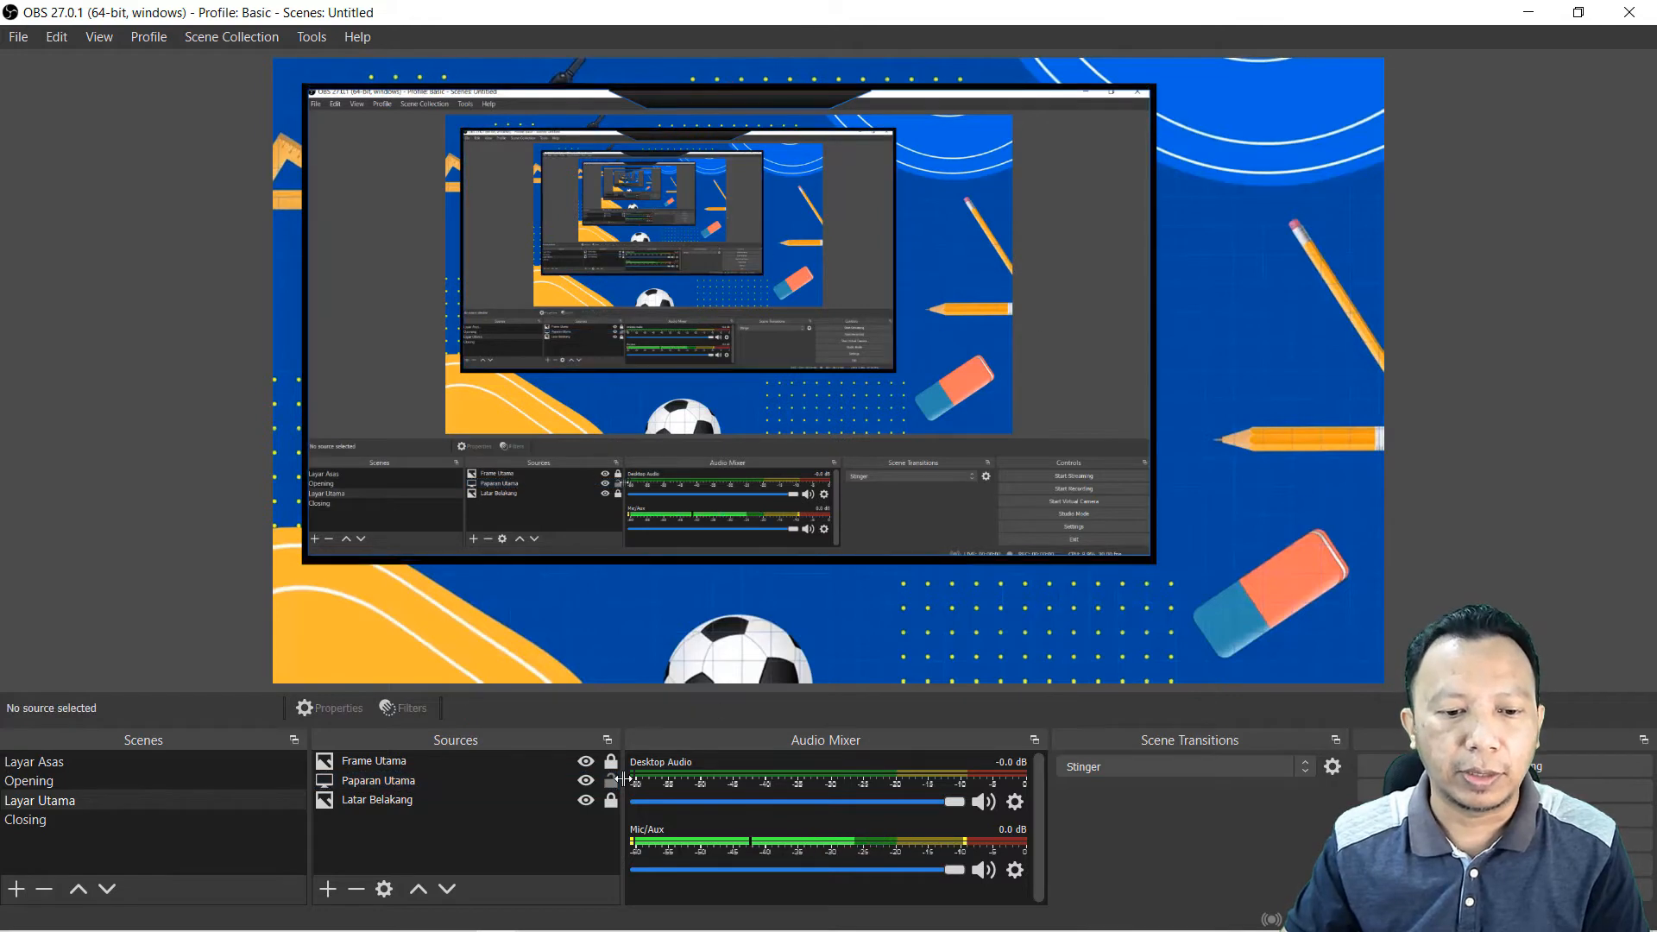
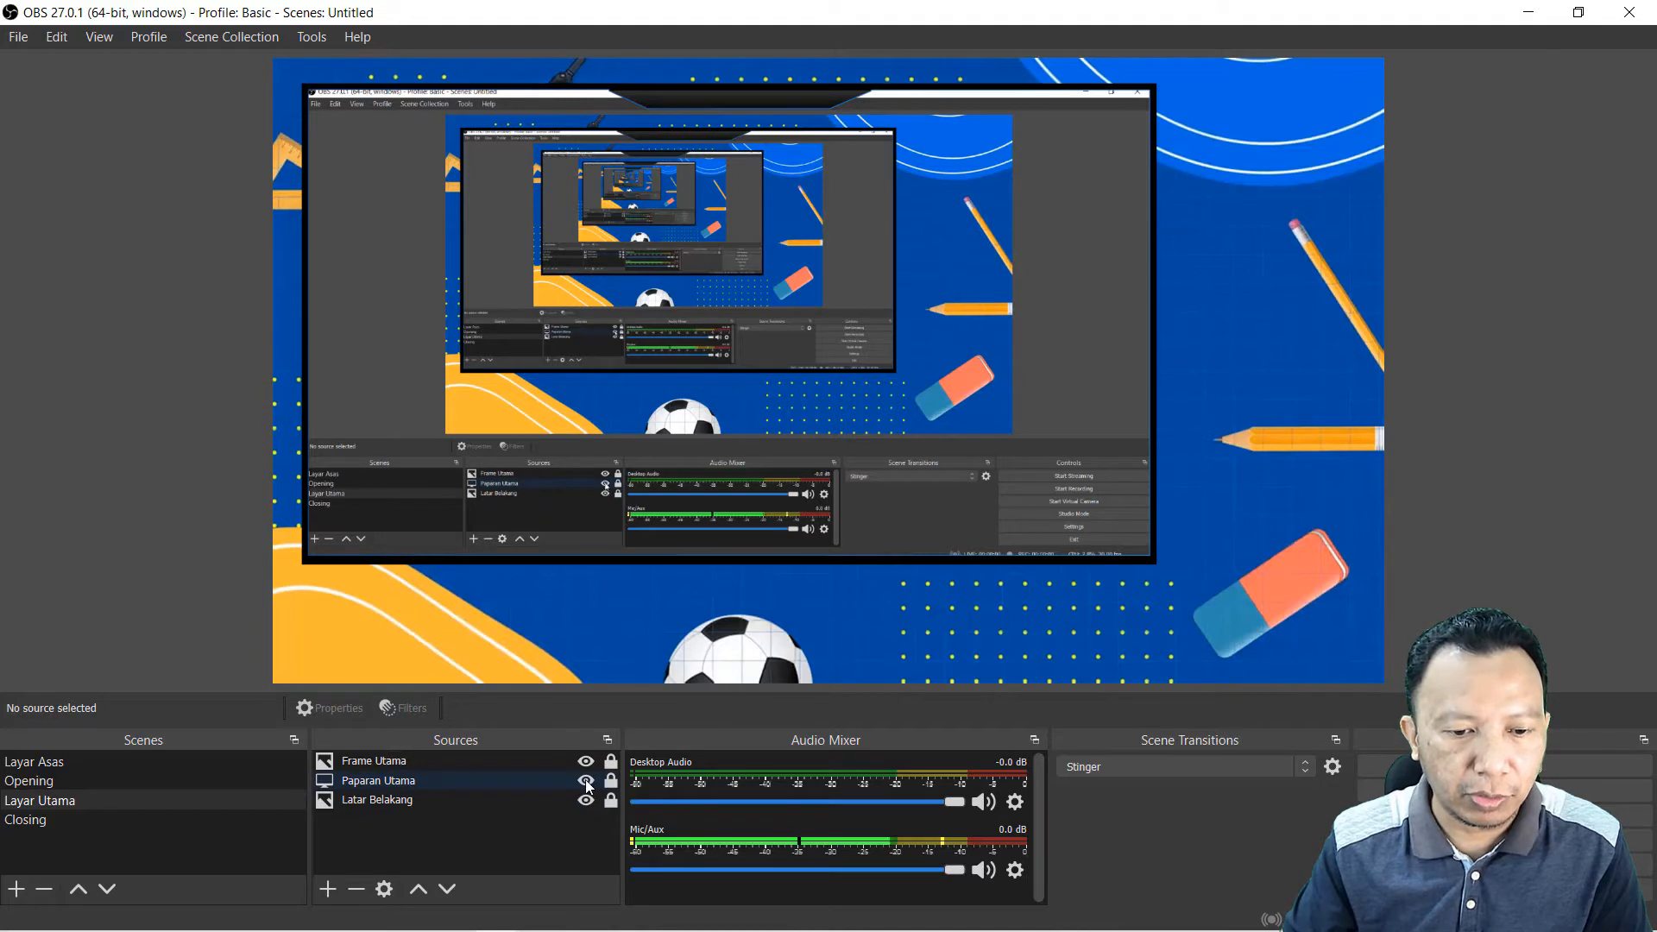
left_click(586, 782)
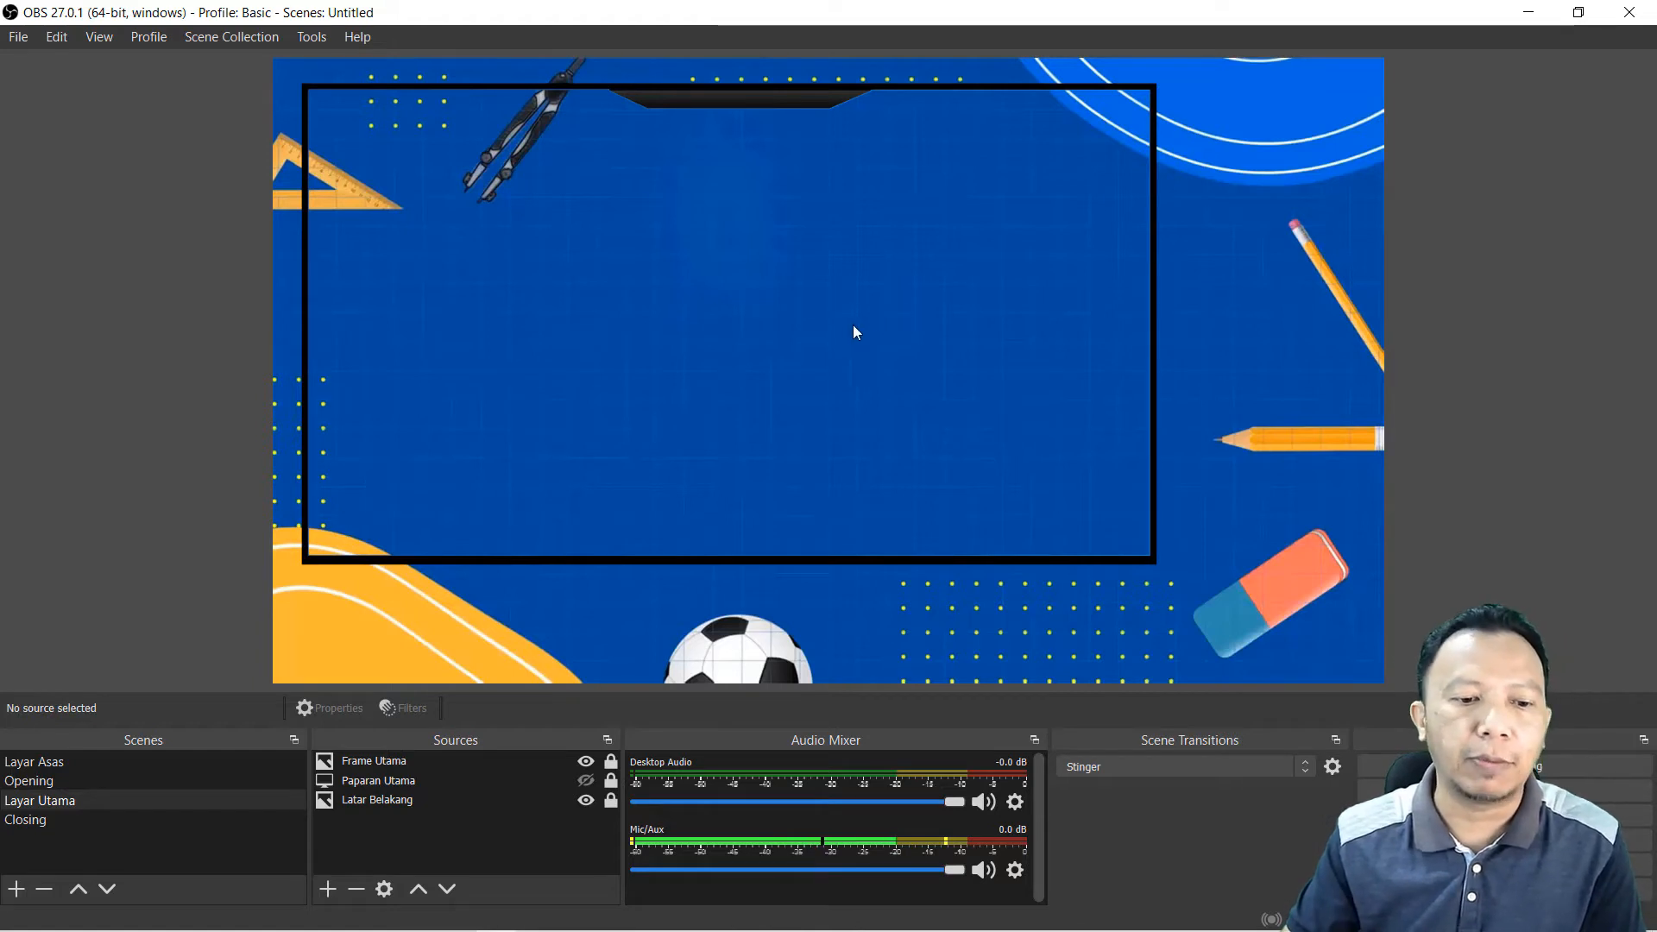
left_click(391, 782)
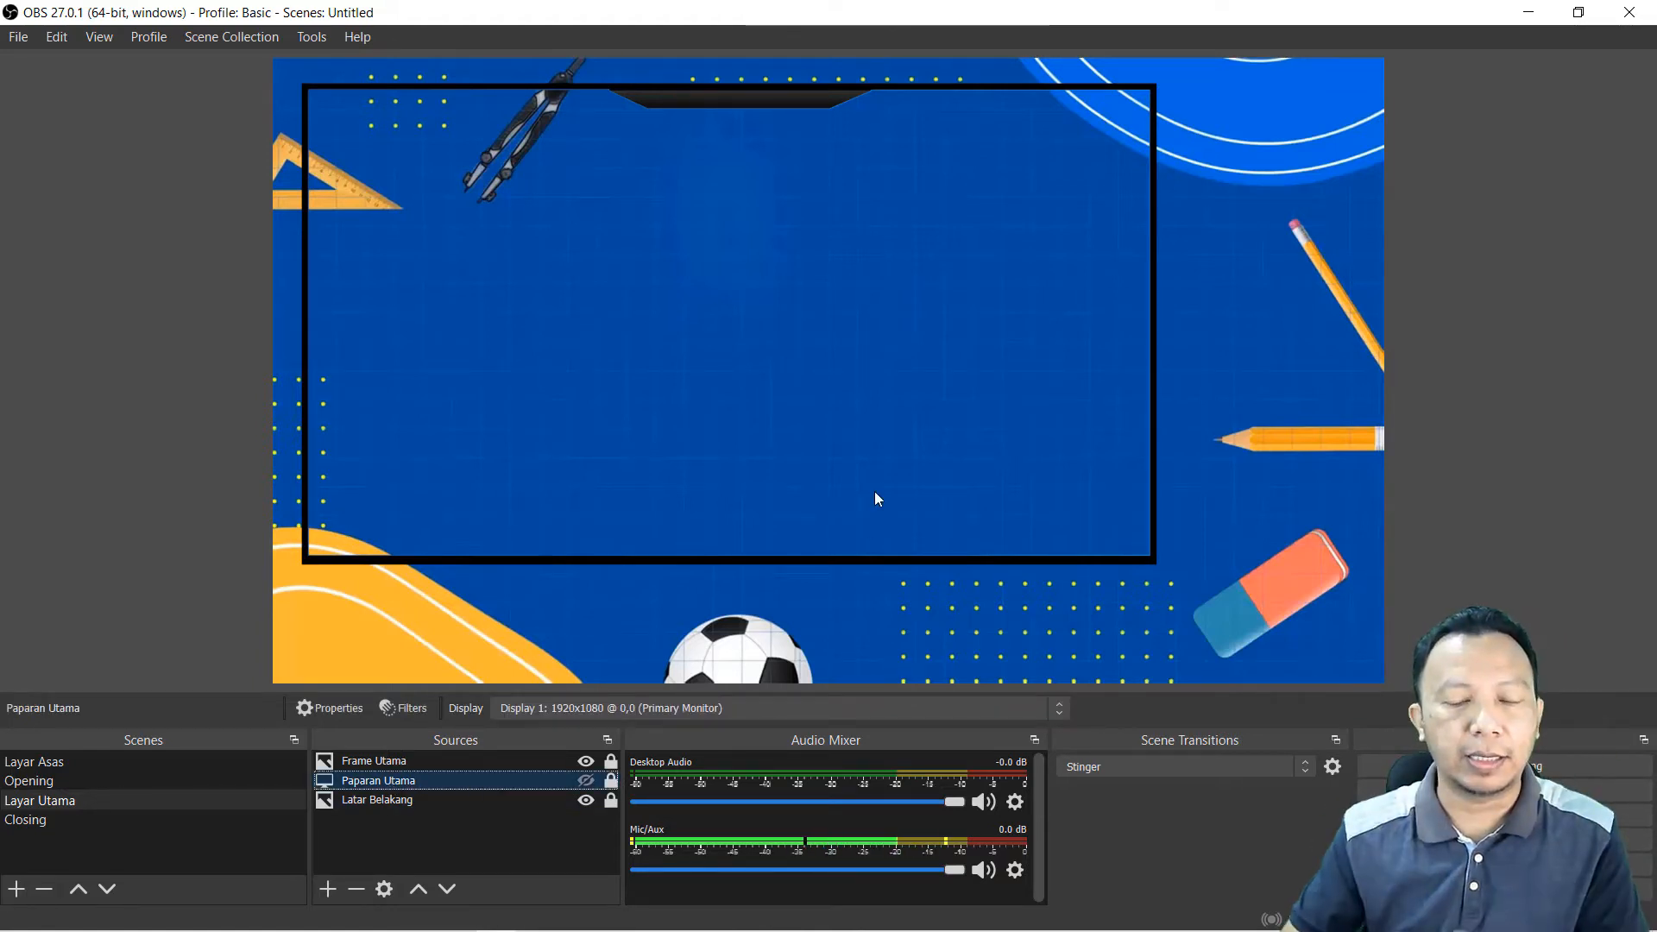
Step: Add a new image source named Logo that uses the file logo-belajarapp.png
left_click(333, 896)
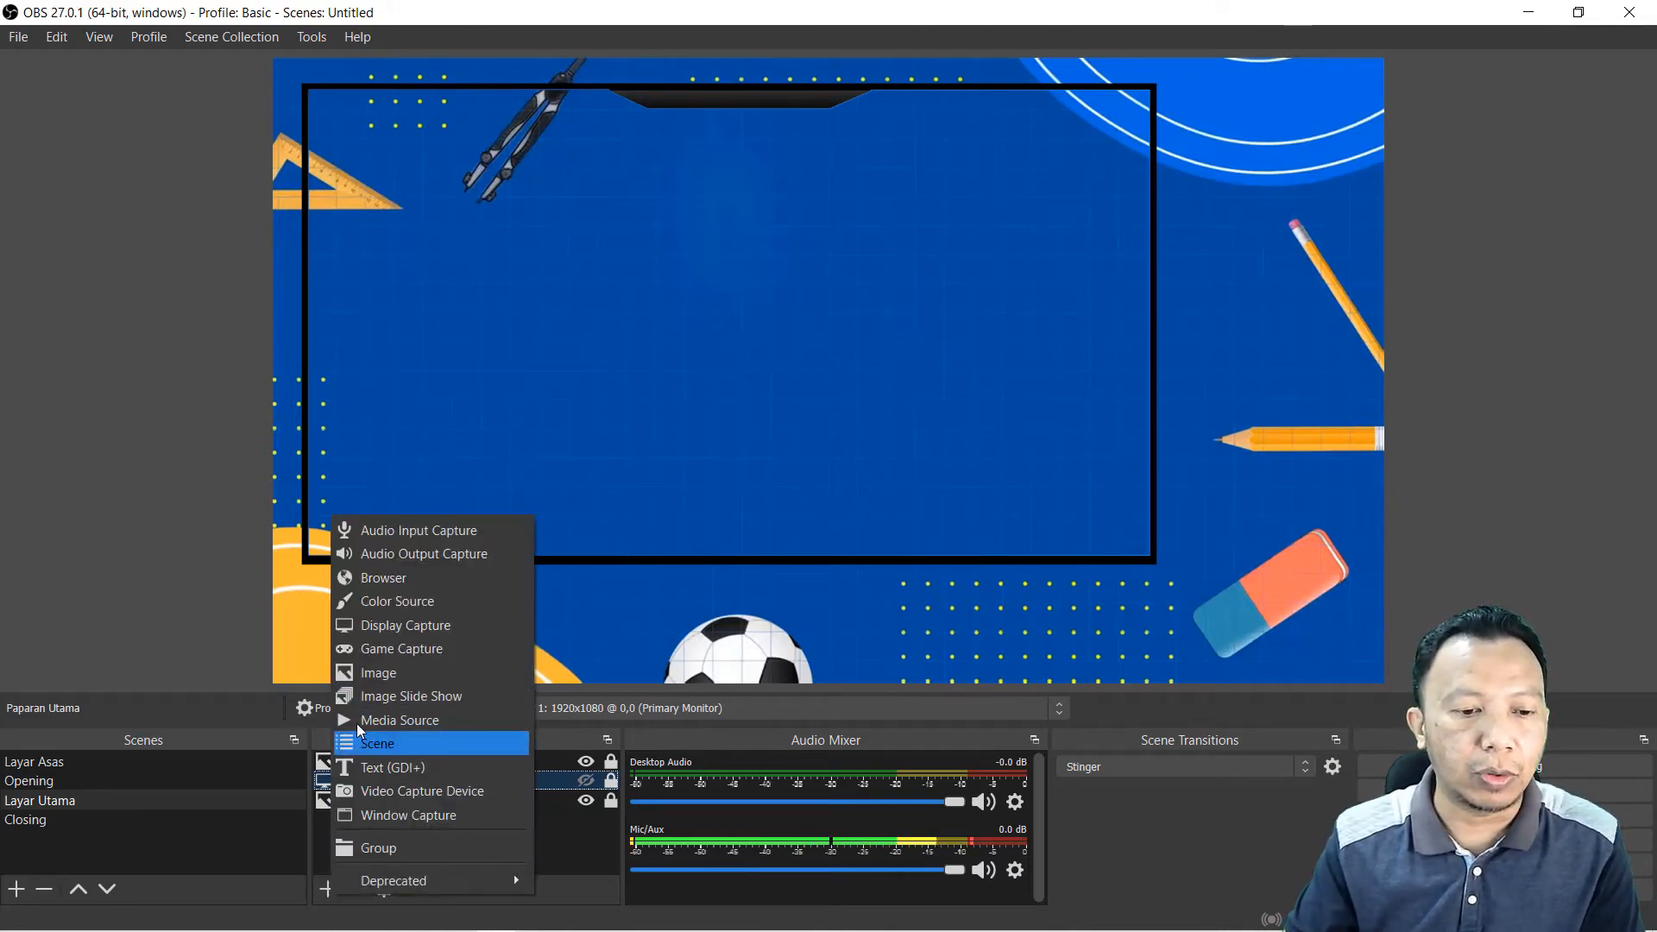
left_click(367, 677)
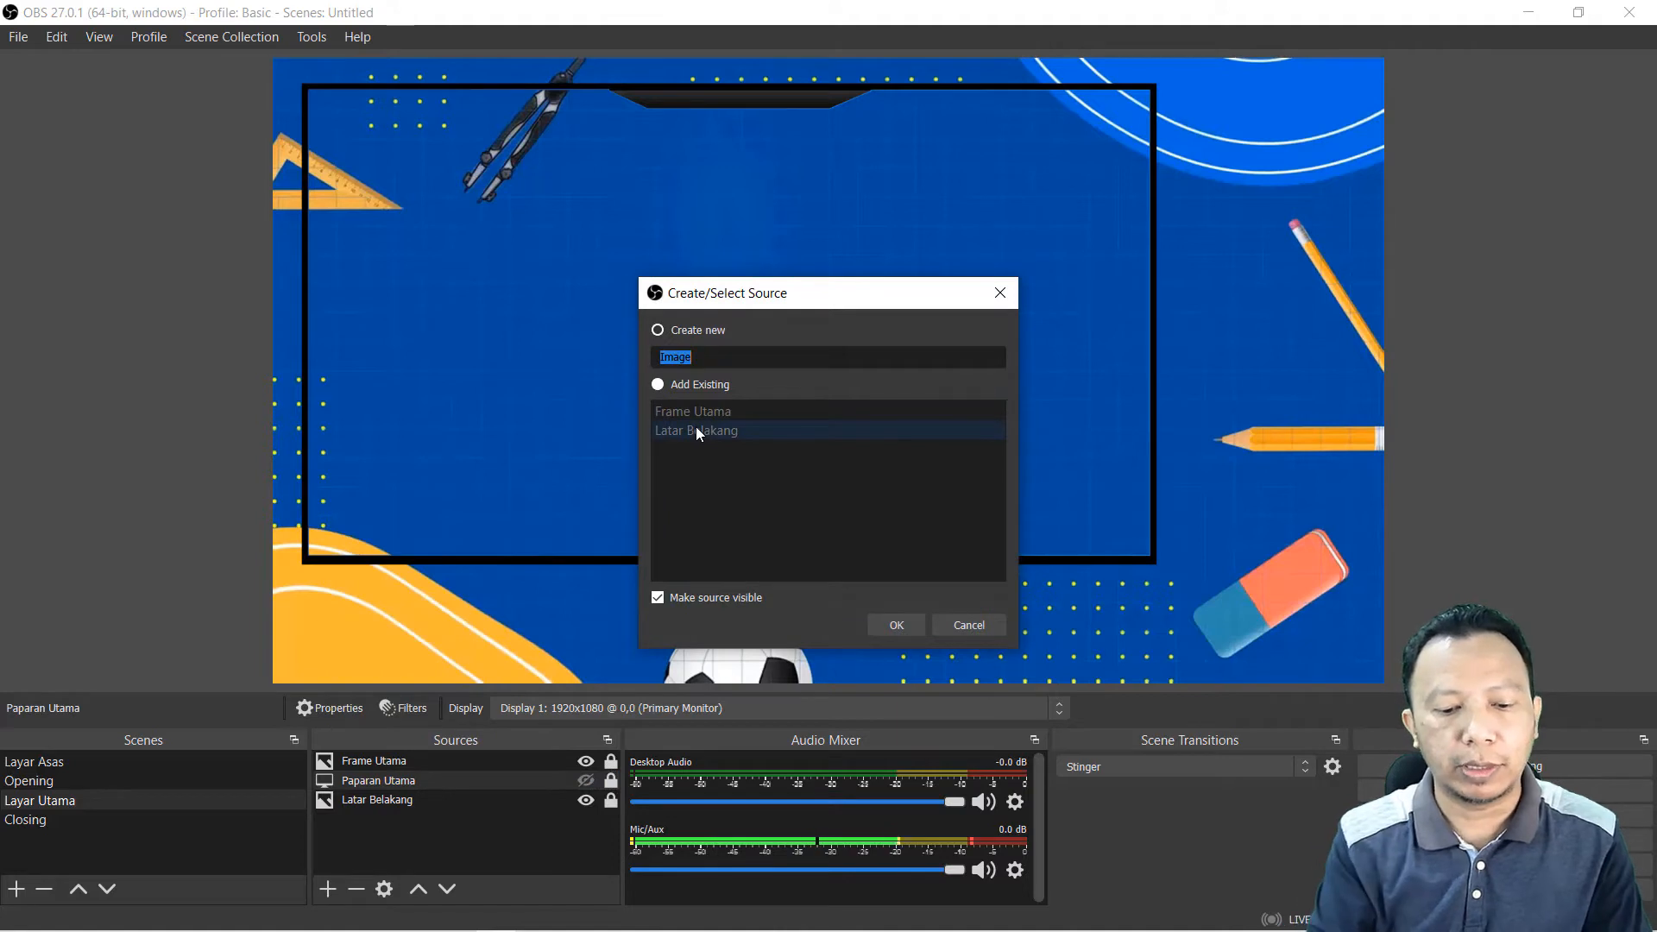
type("Logo")
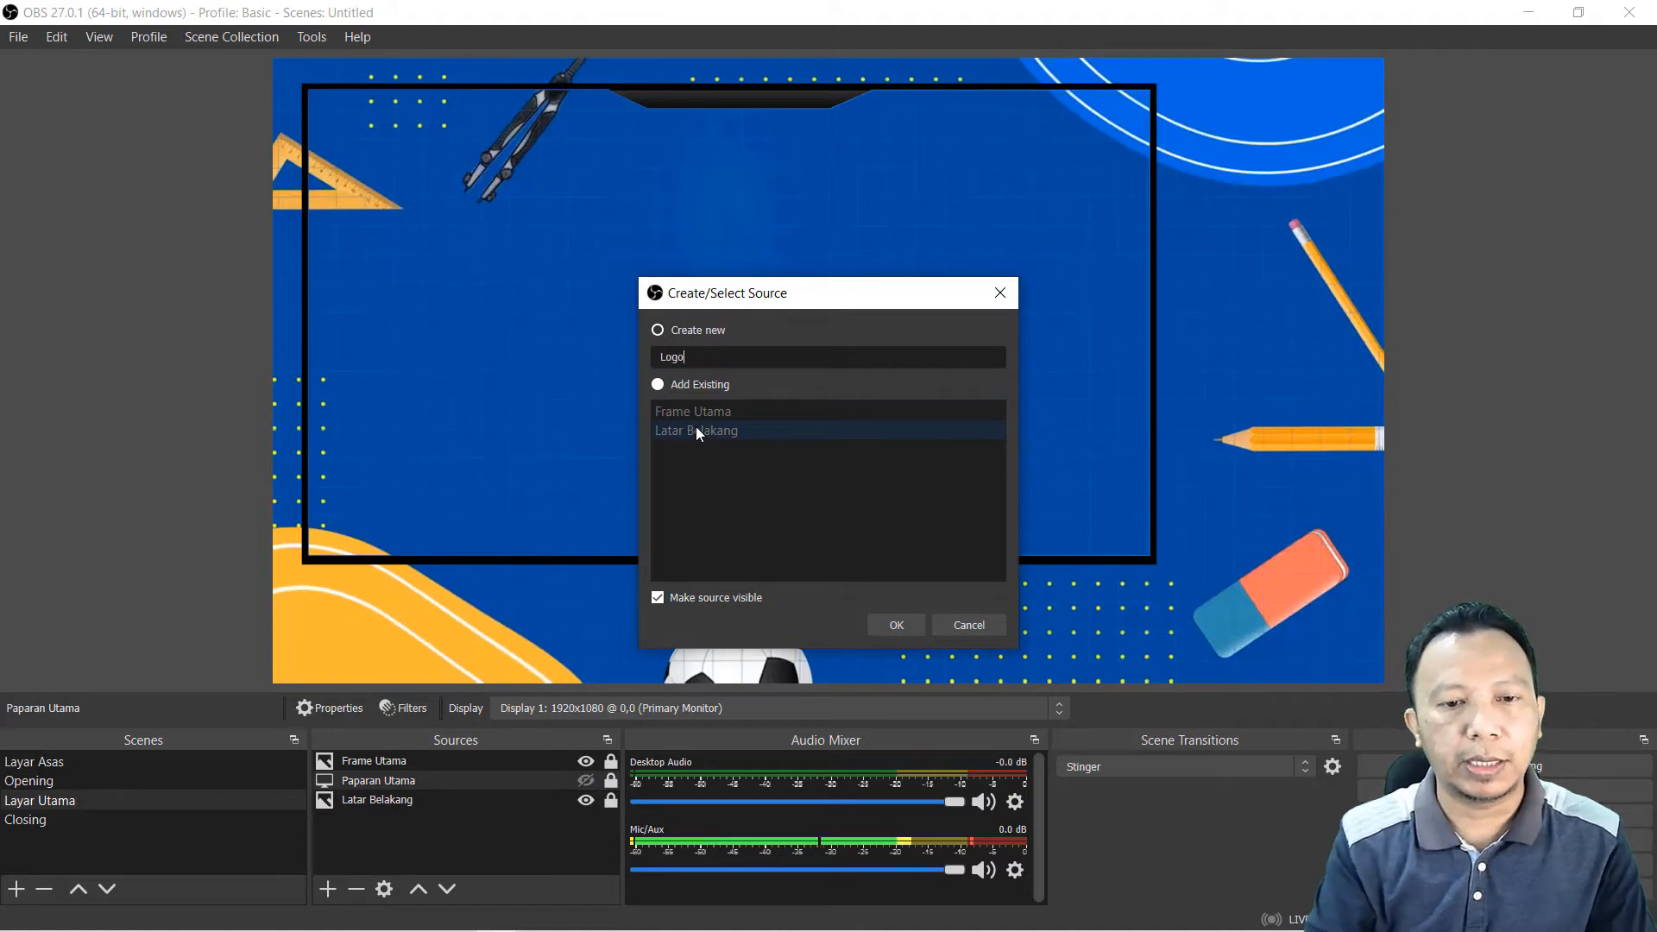
left_click(896, 624)
left_click(1163, 608)
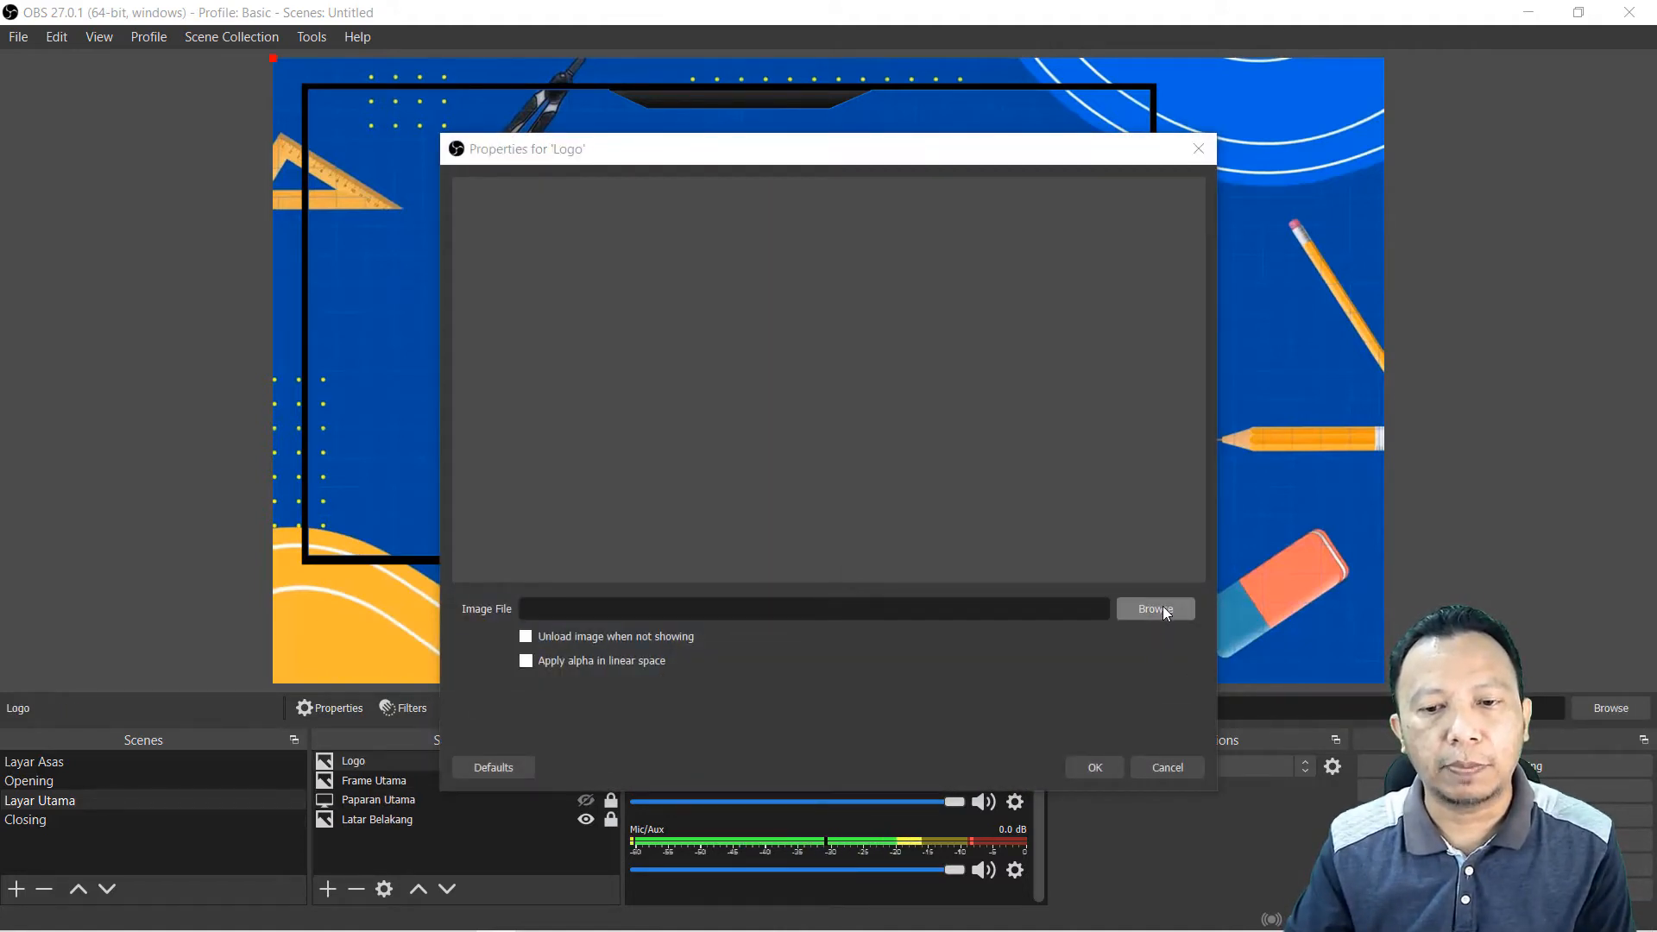
left_click_drag(1213, 308, 1204, 433)
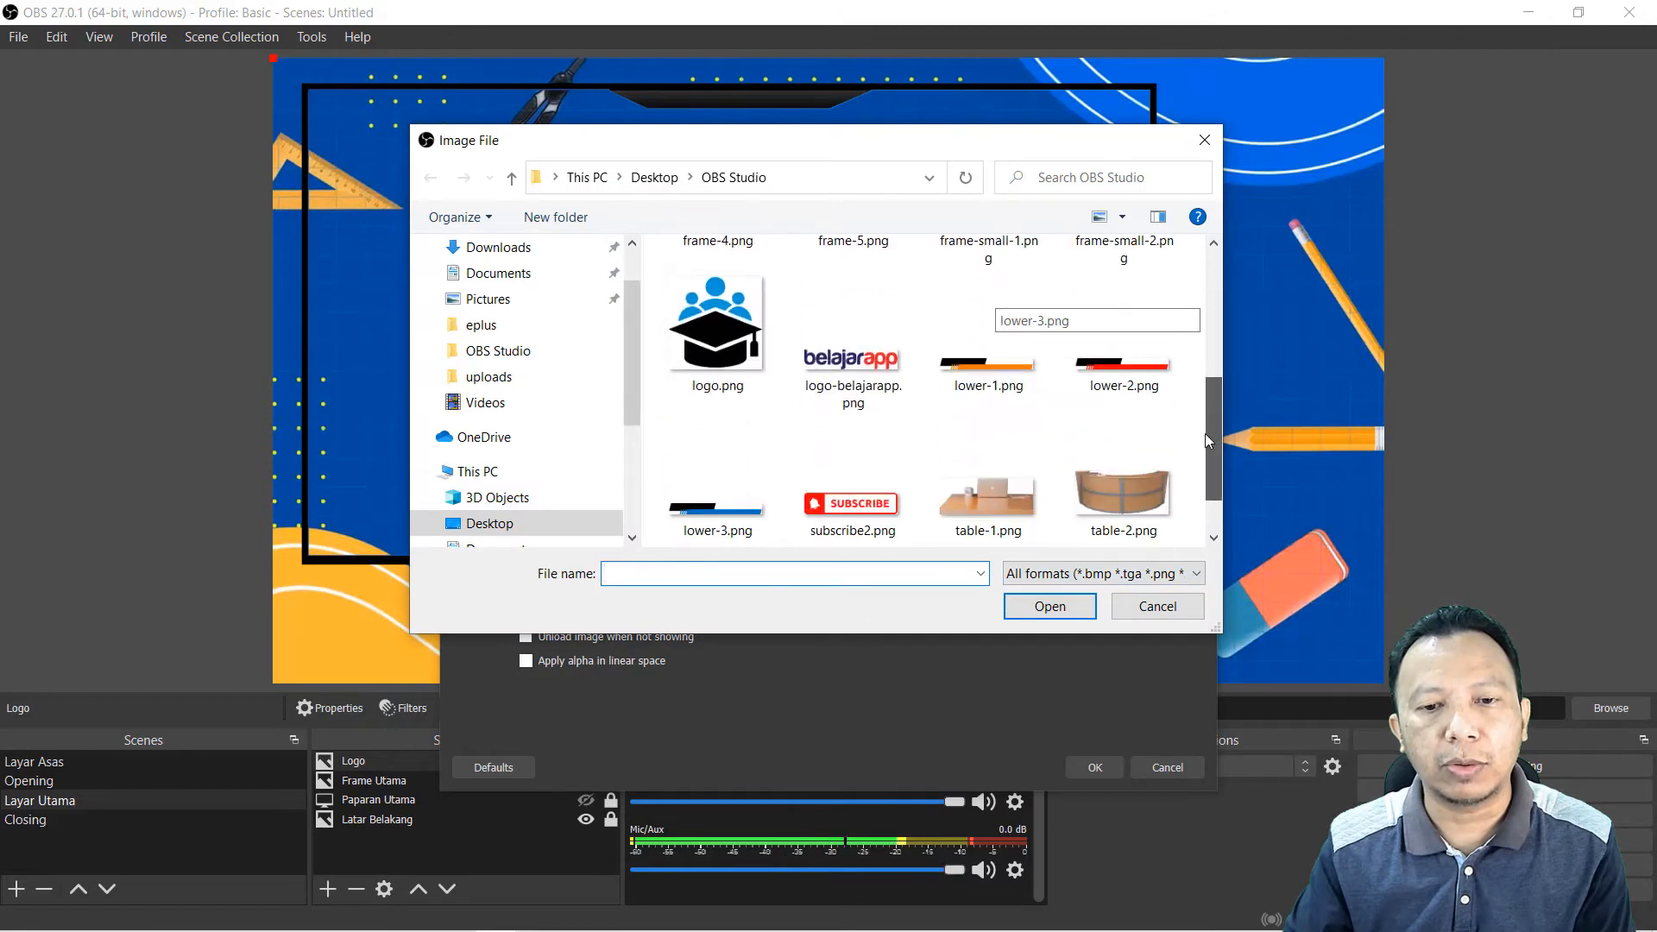
left_click(853, 341)
left_click(1041, 608)
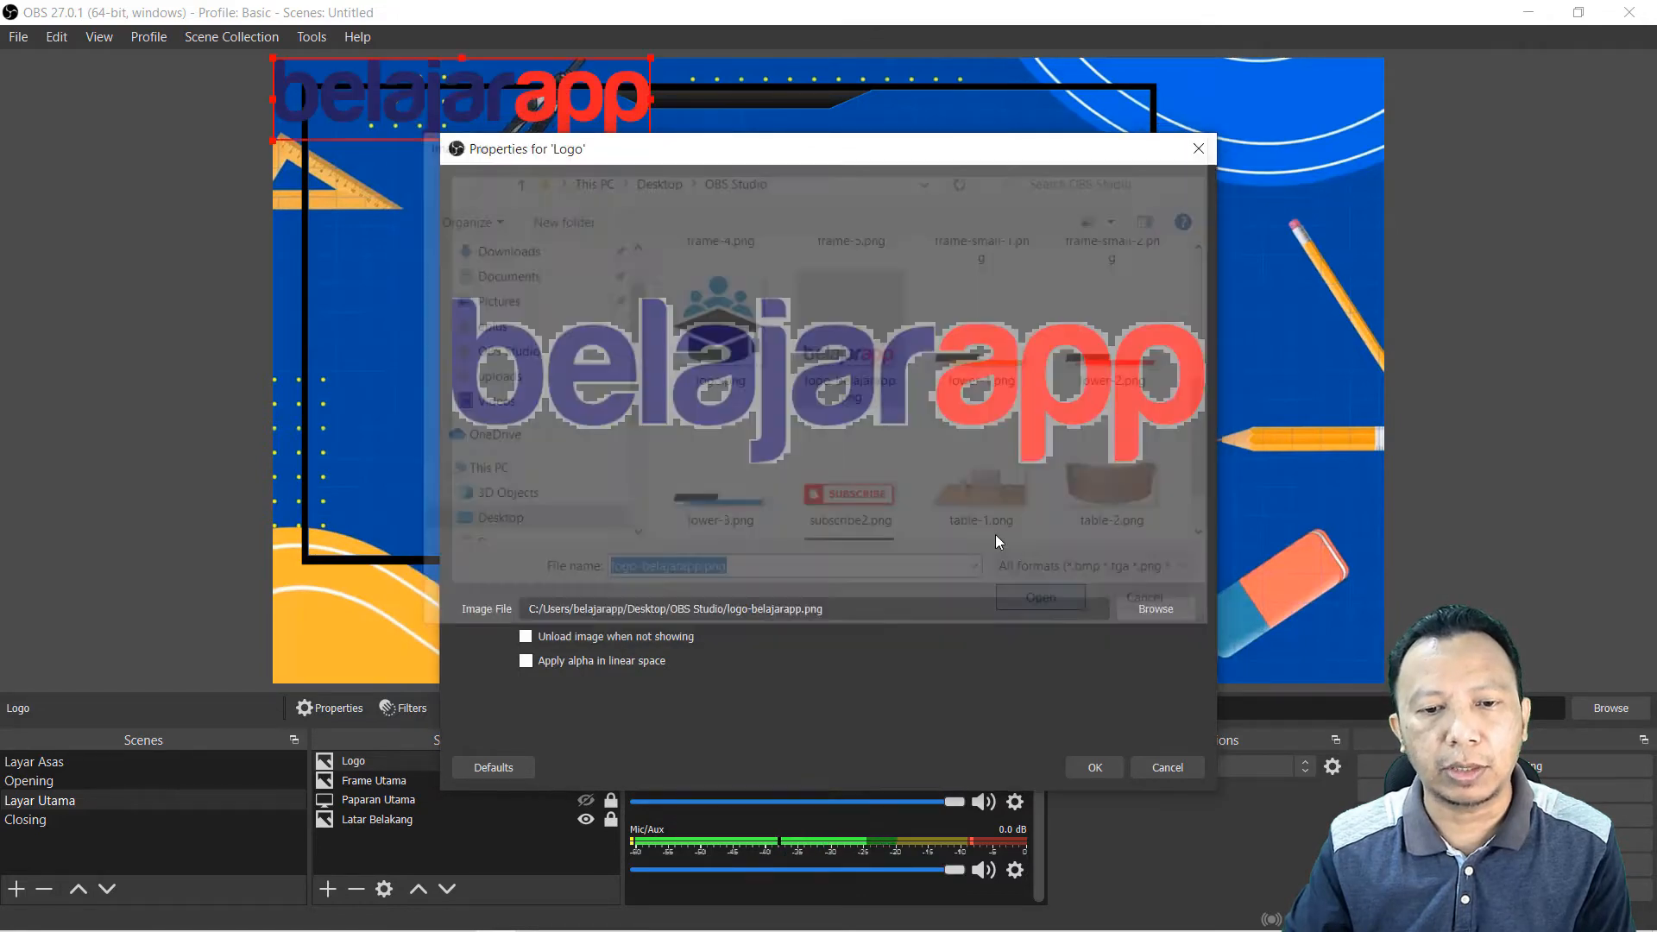
left_click(1091, 767)
Step: Shrink the belajarapp logo to fit beside the frame in the canvas's upper-right corner, and lock it
left_click_drag(409, 83, 1101, 122)
left_click(963, 186)
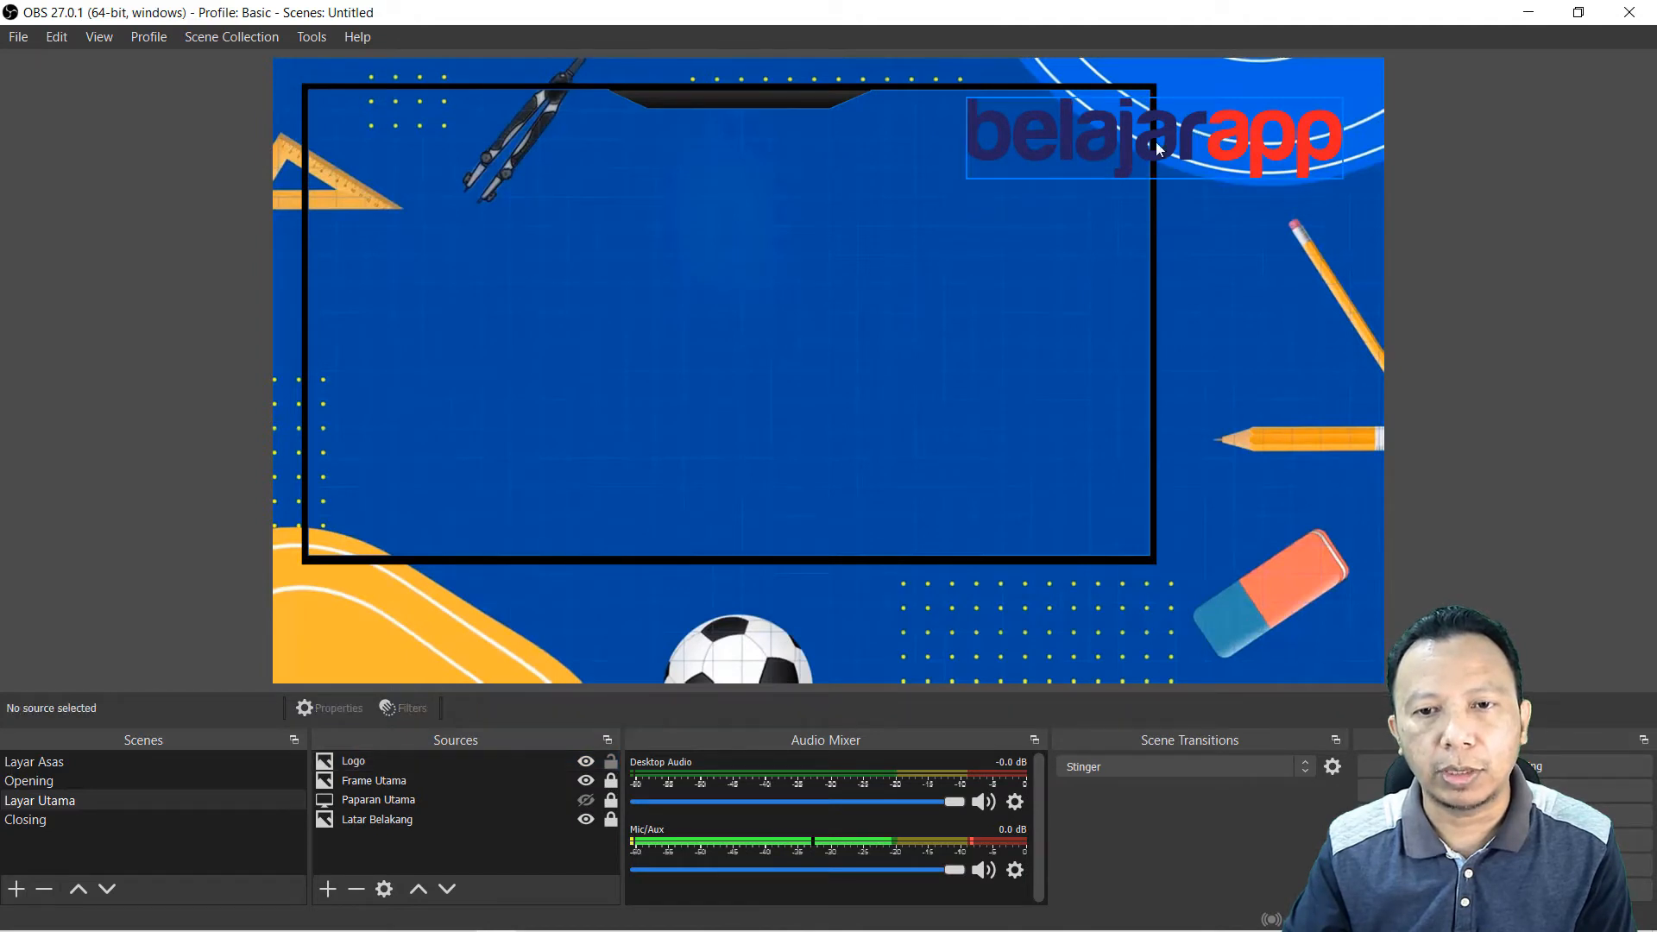
left_click(968, 176)
left_click_drag(965, 178, 1284, 111)
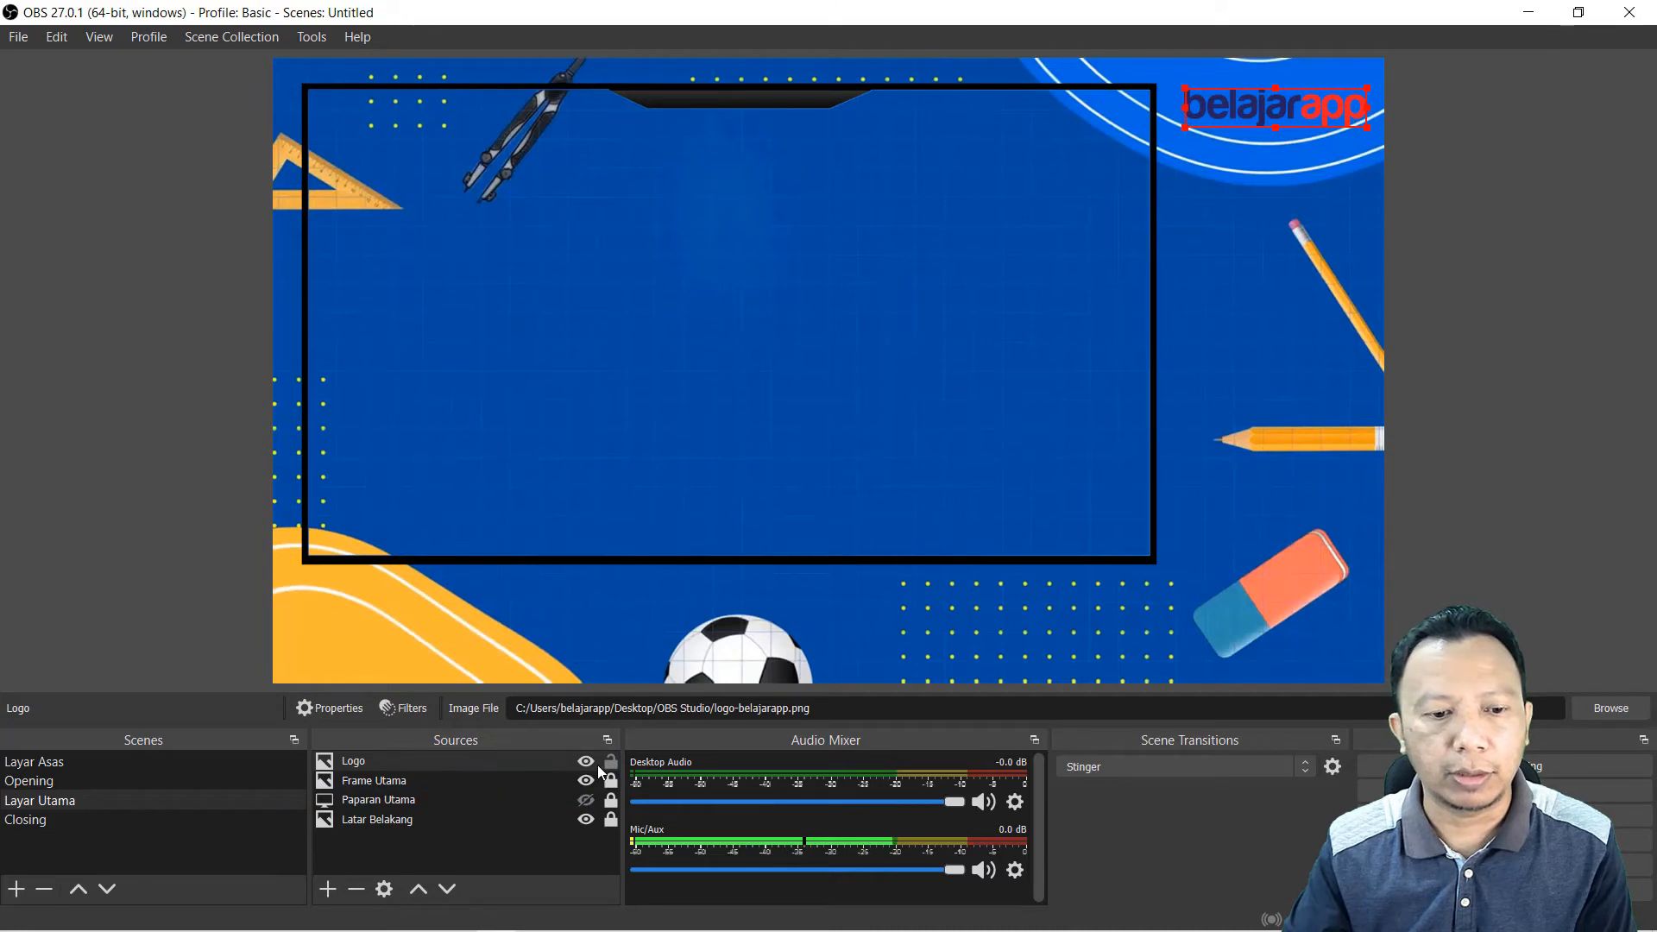
Step: Add a new image source named Subscribe that uses the file subscribe2.png
left_click(333, 892)
left_click(390, 686)
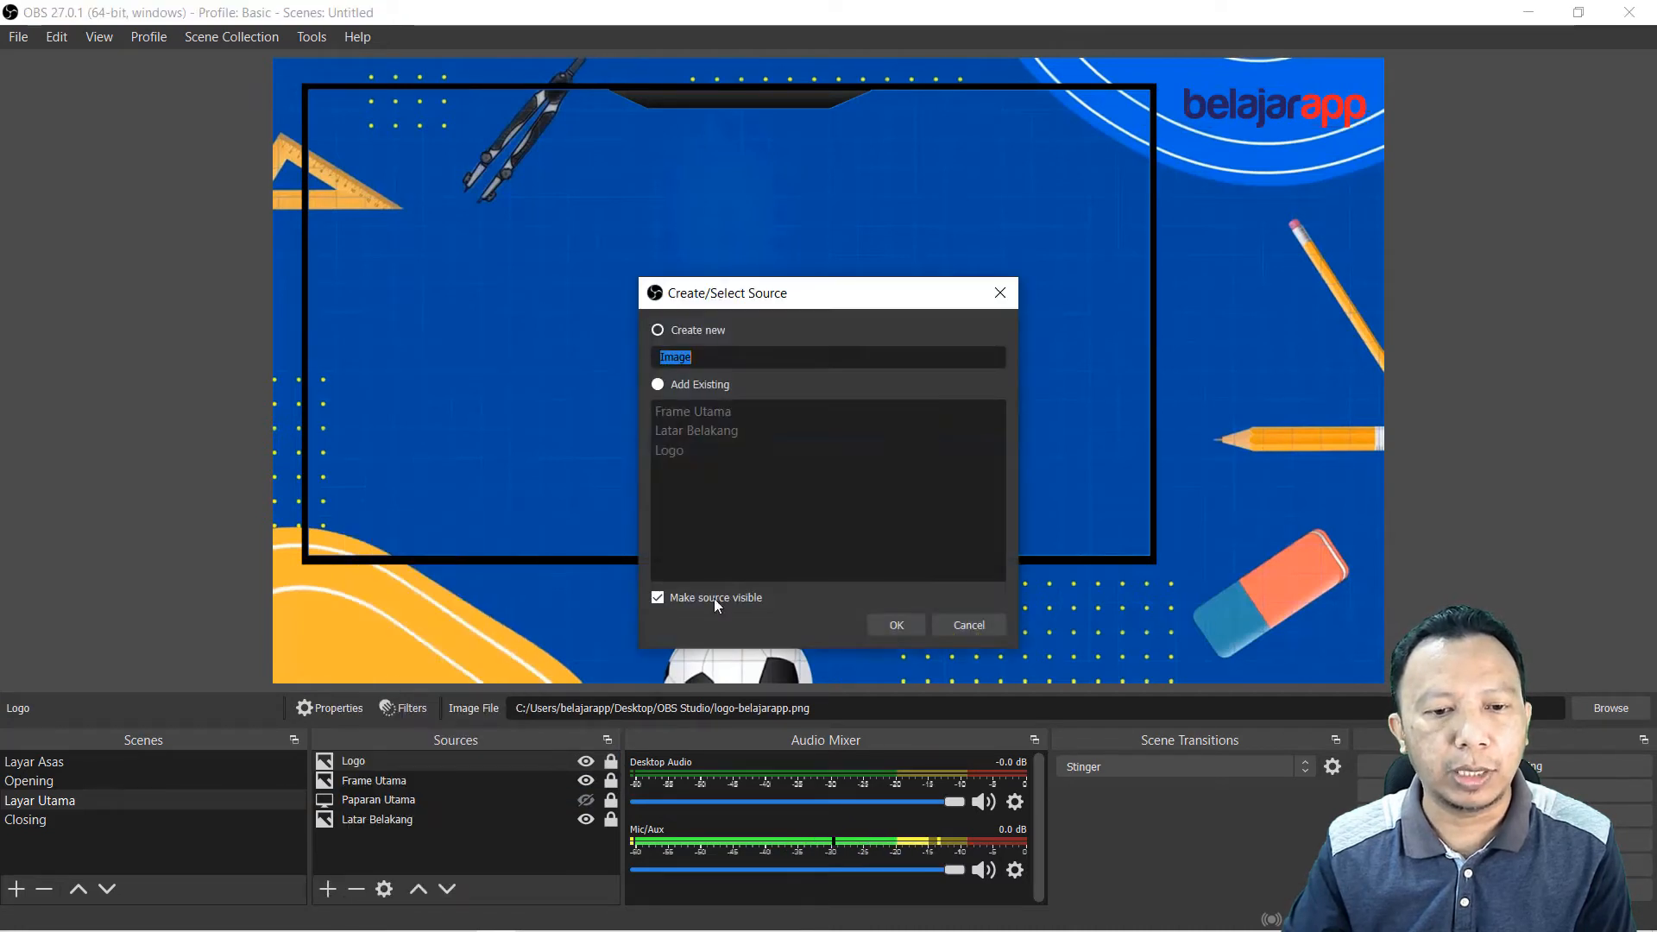
type("Subscribe")
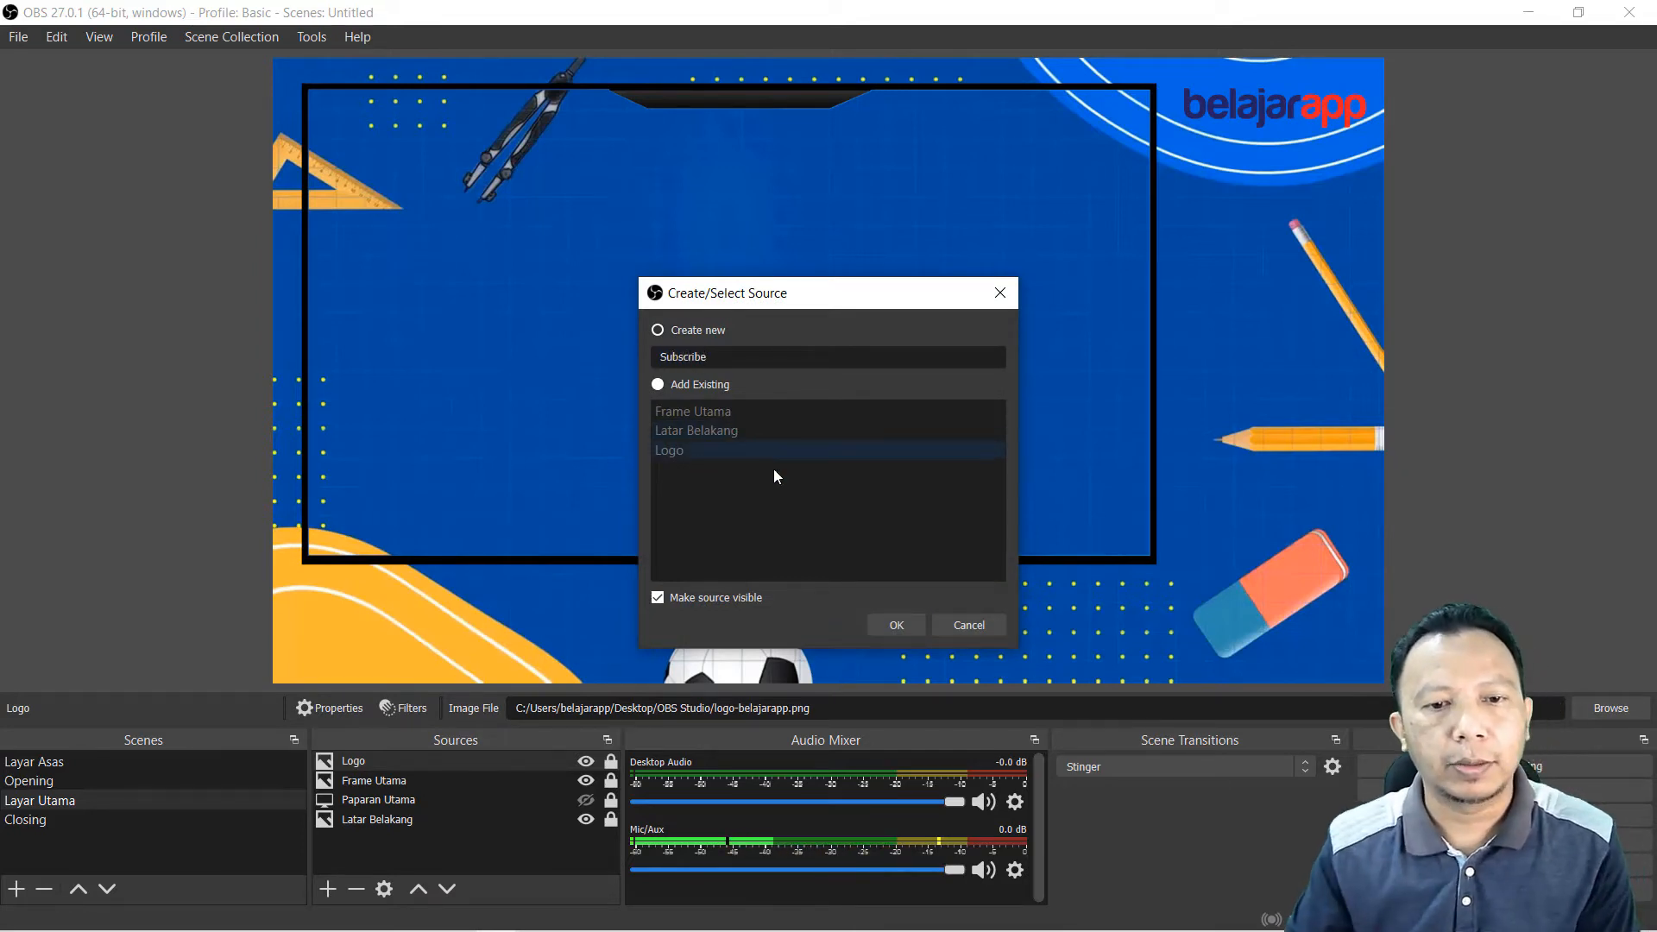
left_click(889, 623)
left_click(1135, 609)
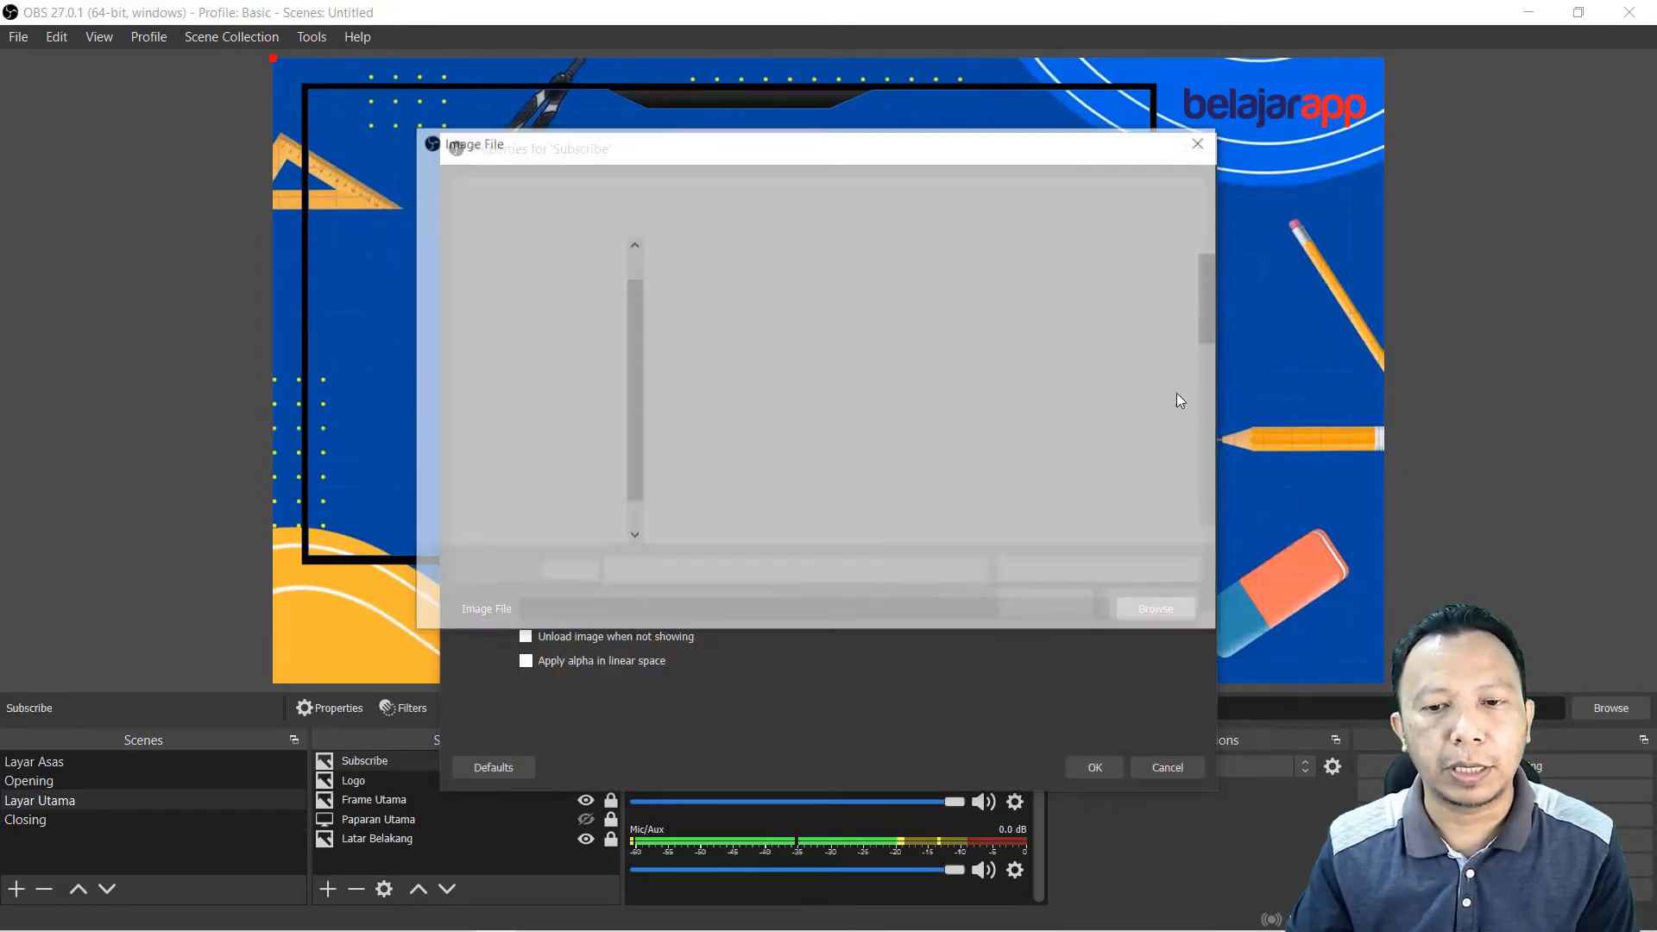
scroll(1208, 388, "down", 5)
left_click(853, 389)
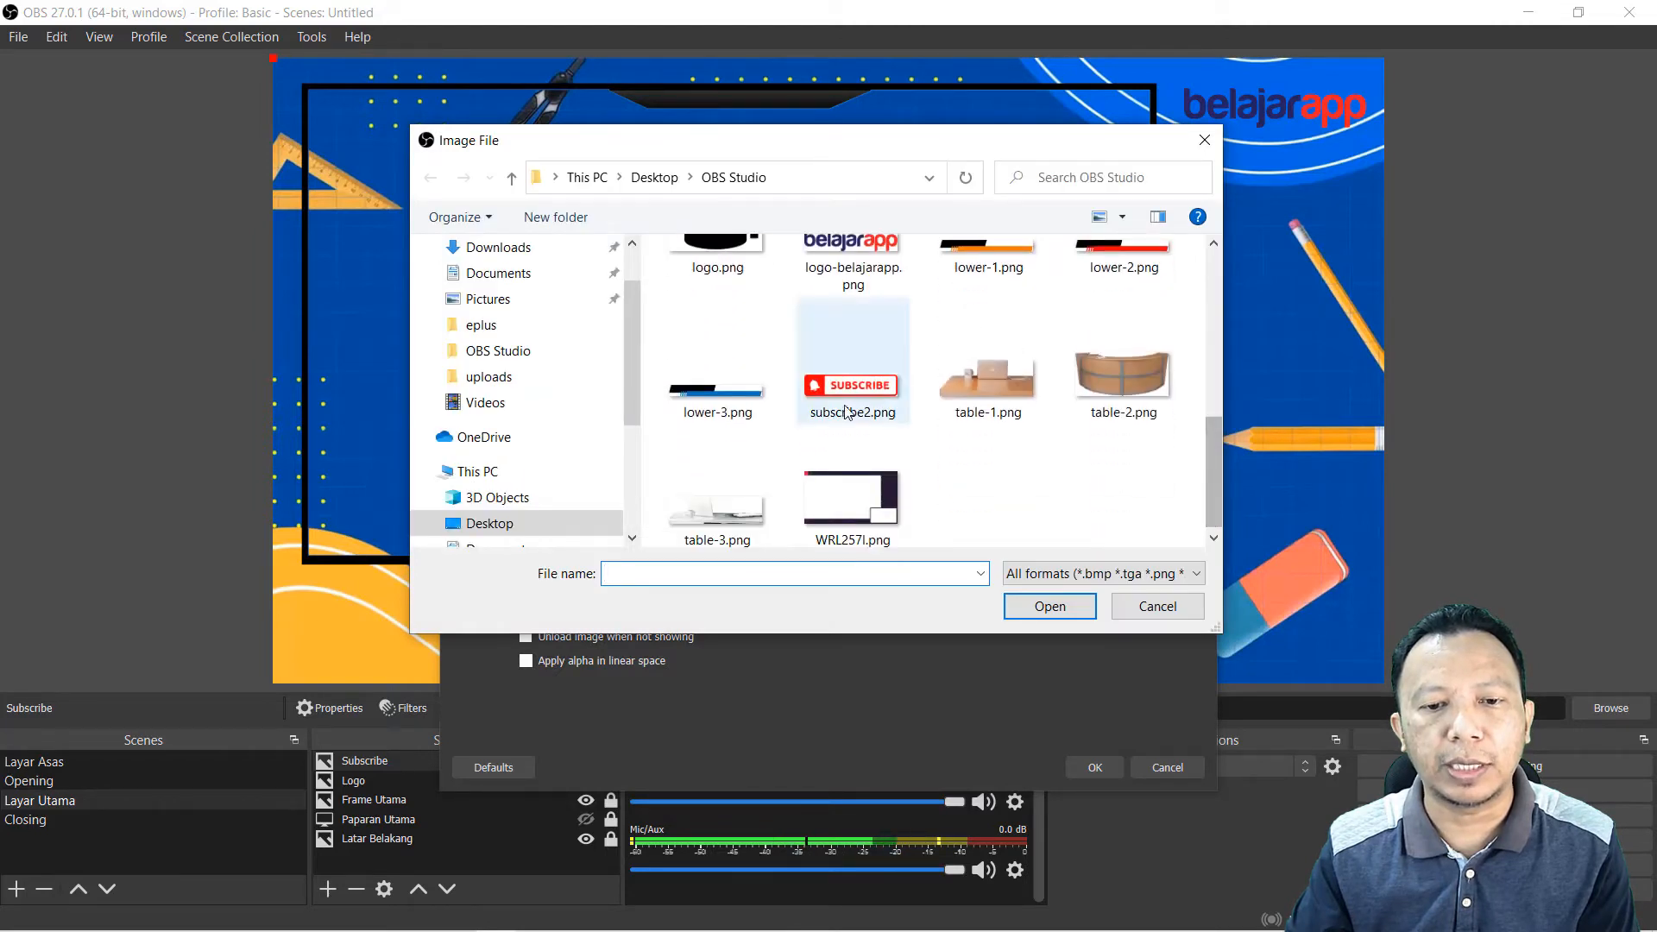
left_click(1026, 611)
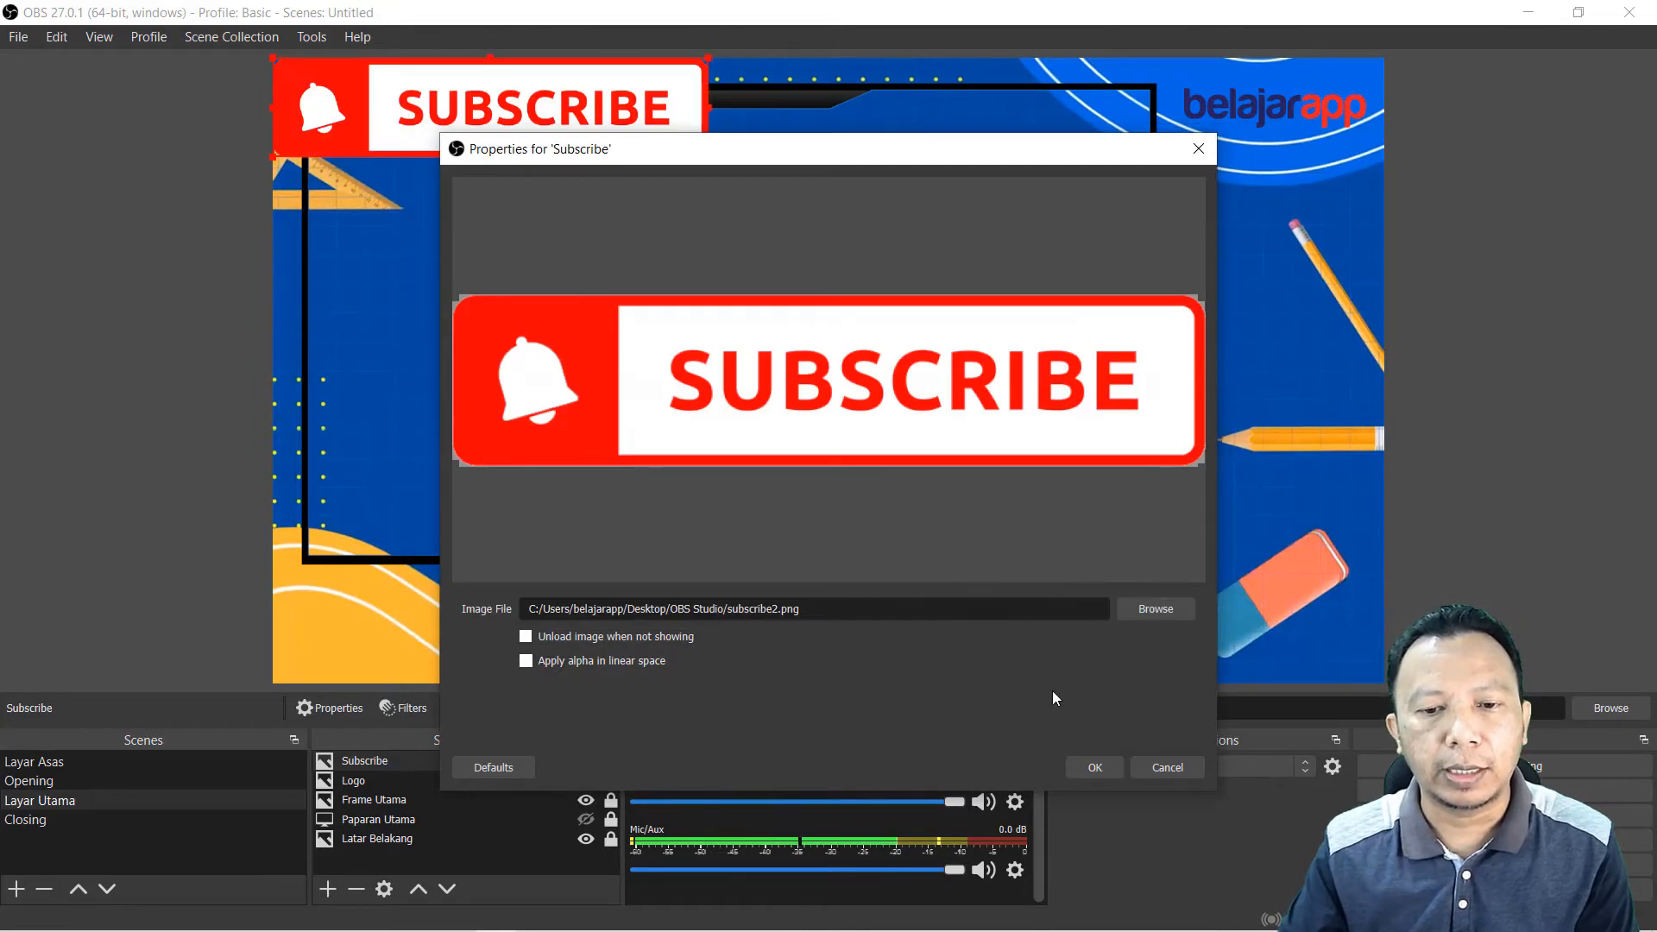
left_click(1094, 771)
Step: Shrink the Subscribe image to the logo's width, place it directly below the logo, and lock it
left_click_drag(496, 105, 1128, 215)
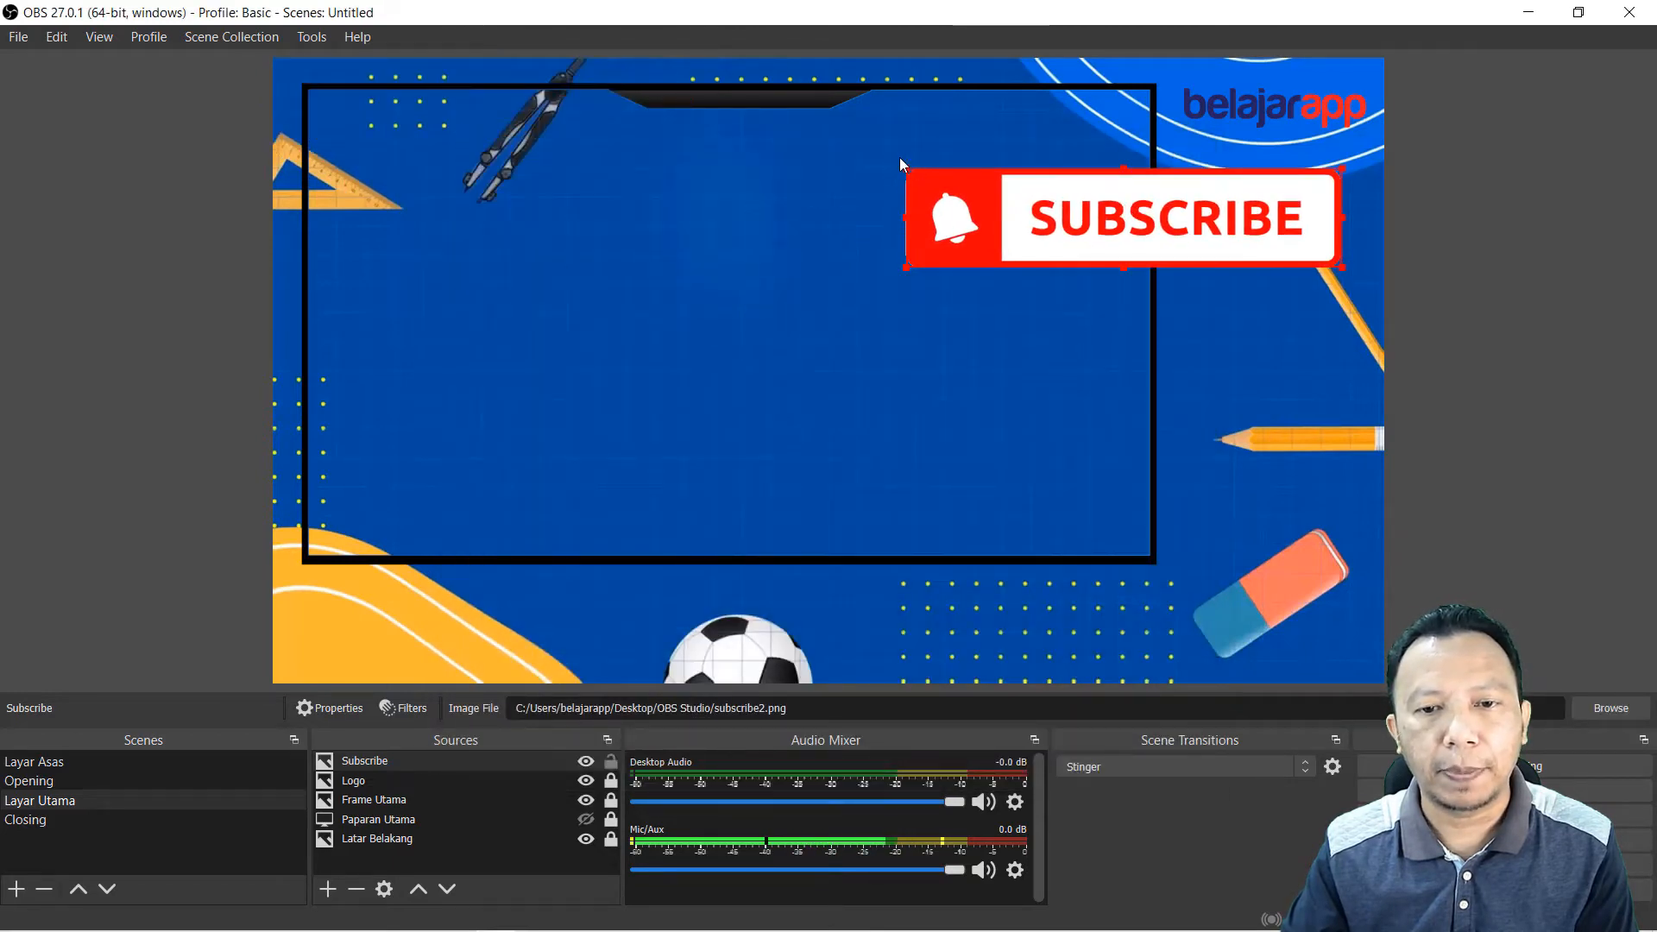
left_click_drag(905, 169, 1125, 218)
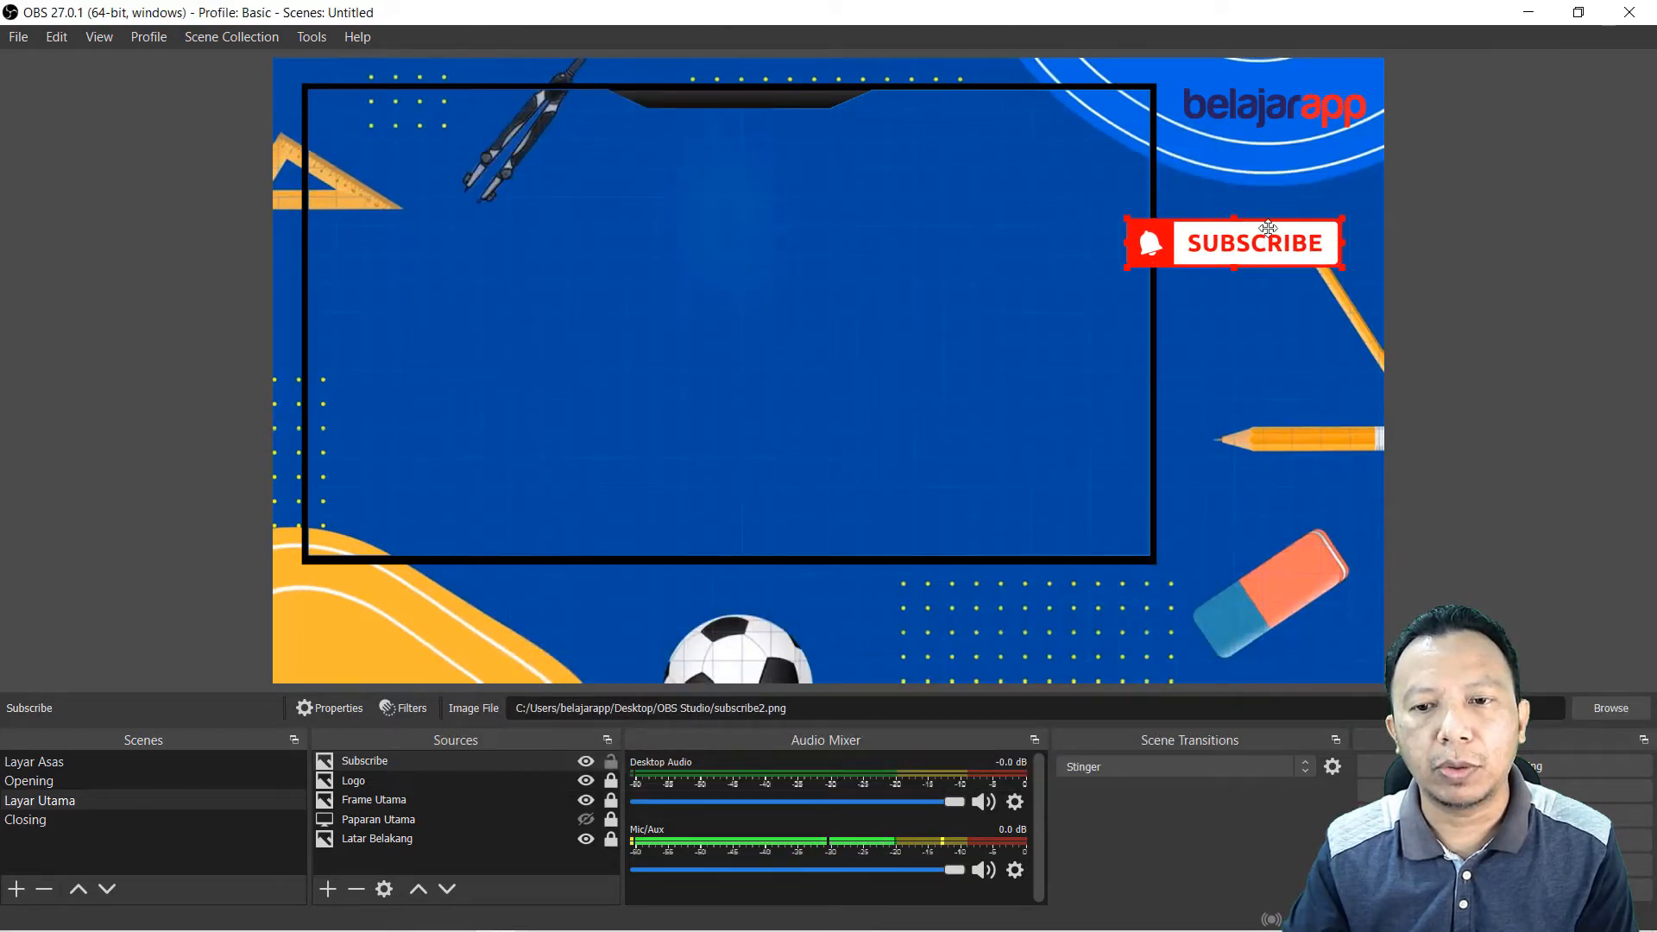
left_click_drag(1267, 230, 1303, 157)
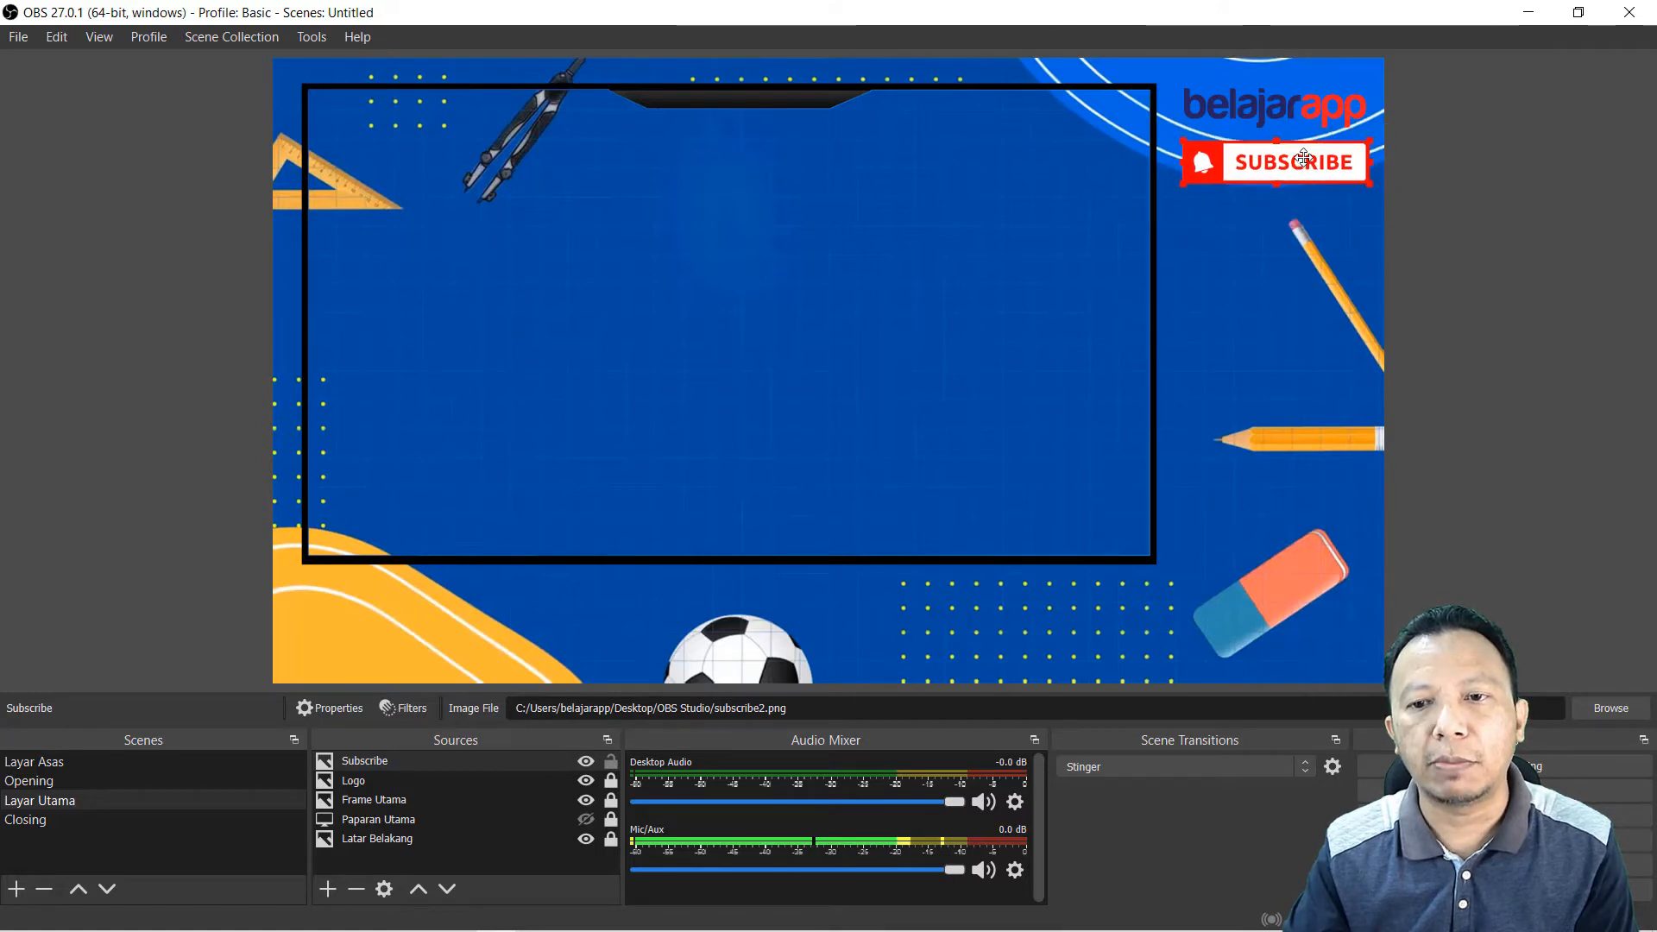
left_click(1438, 207)
left_click(1262, 166)
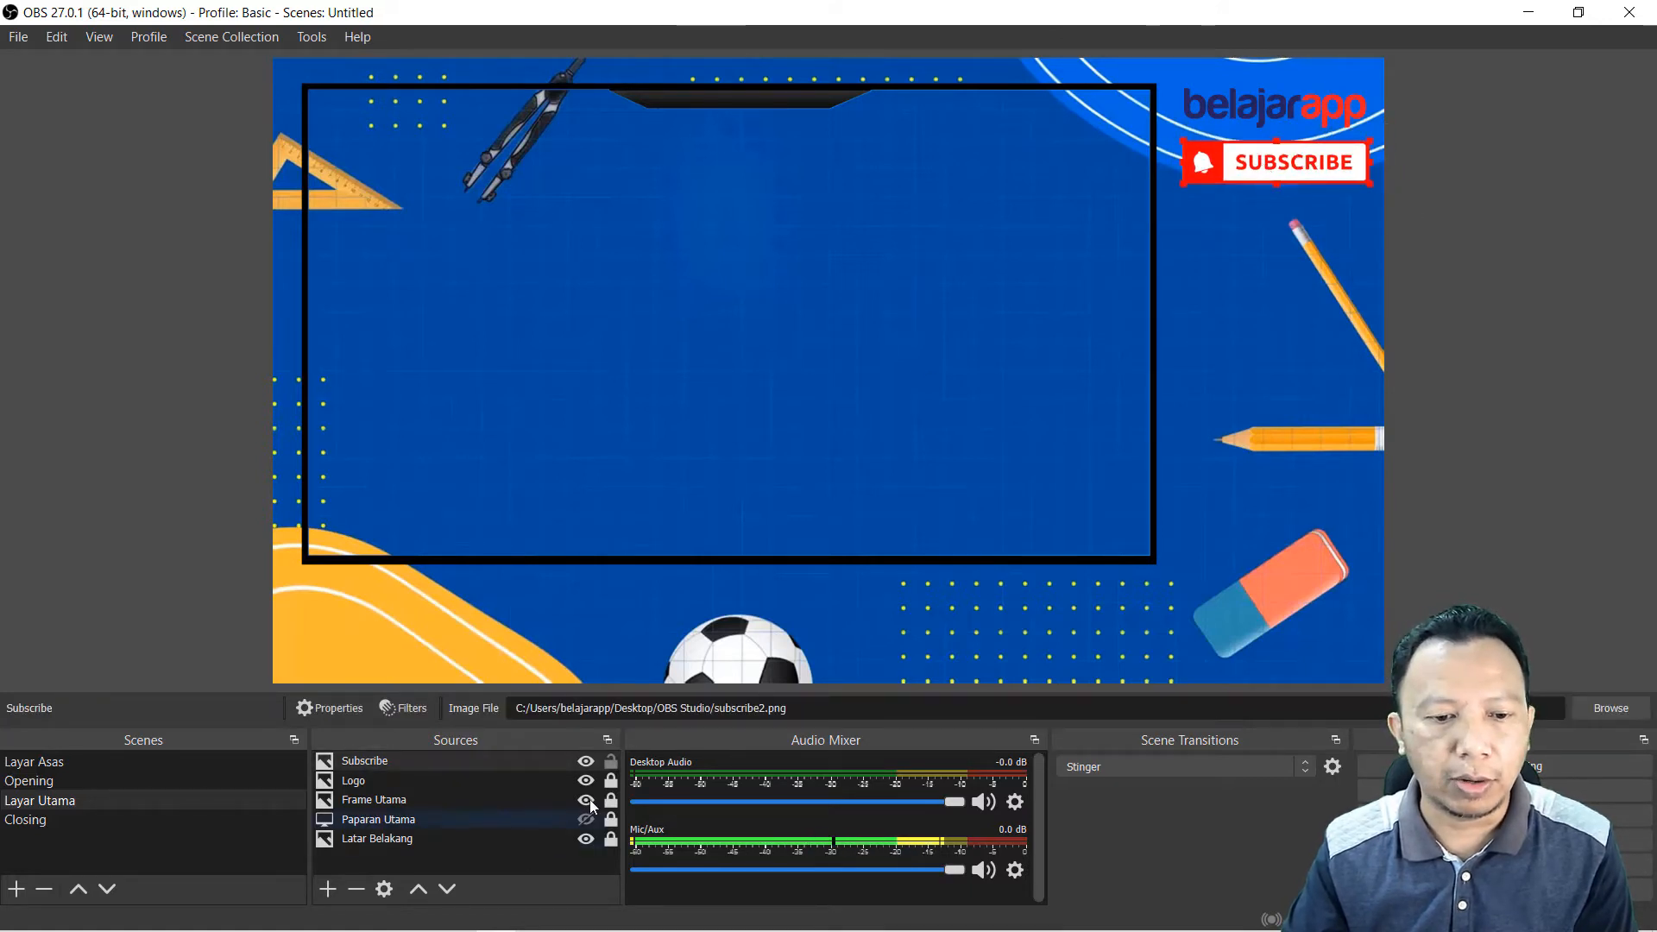
left_click(231, 477)
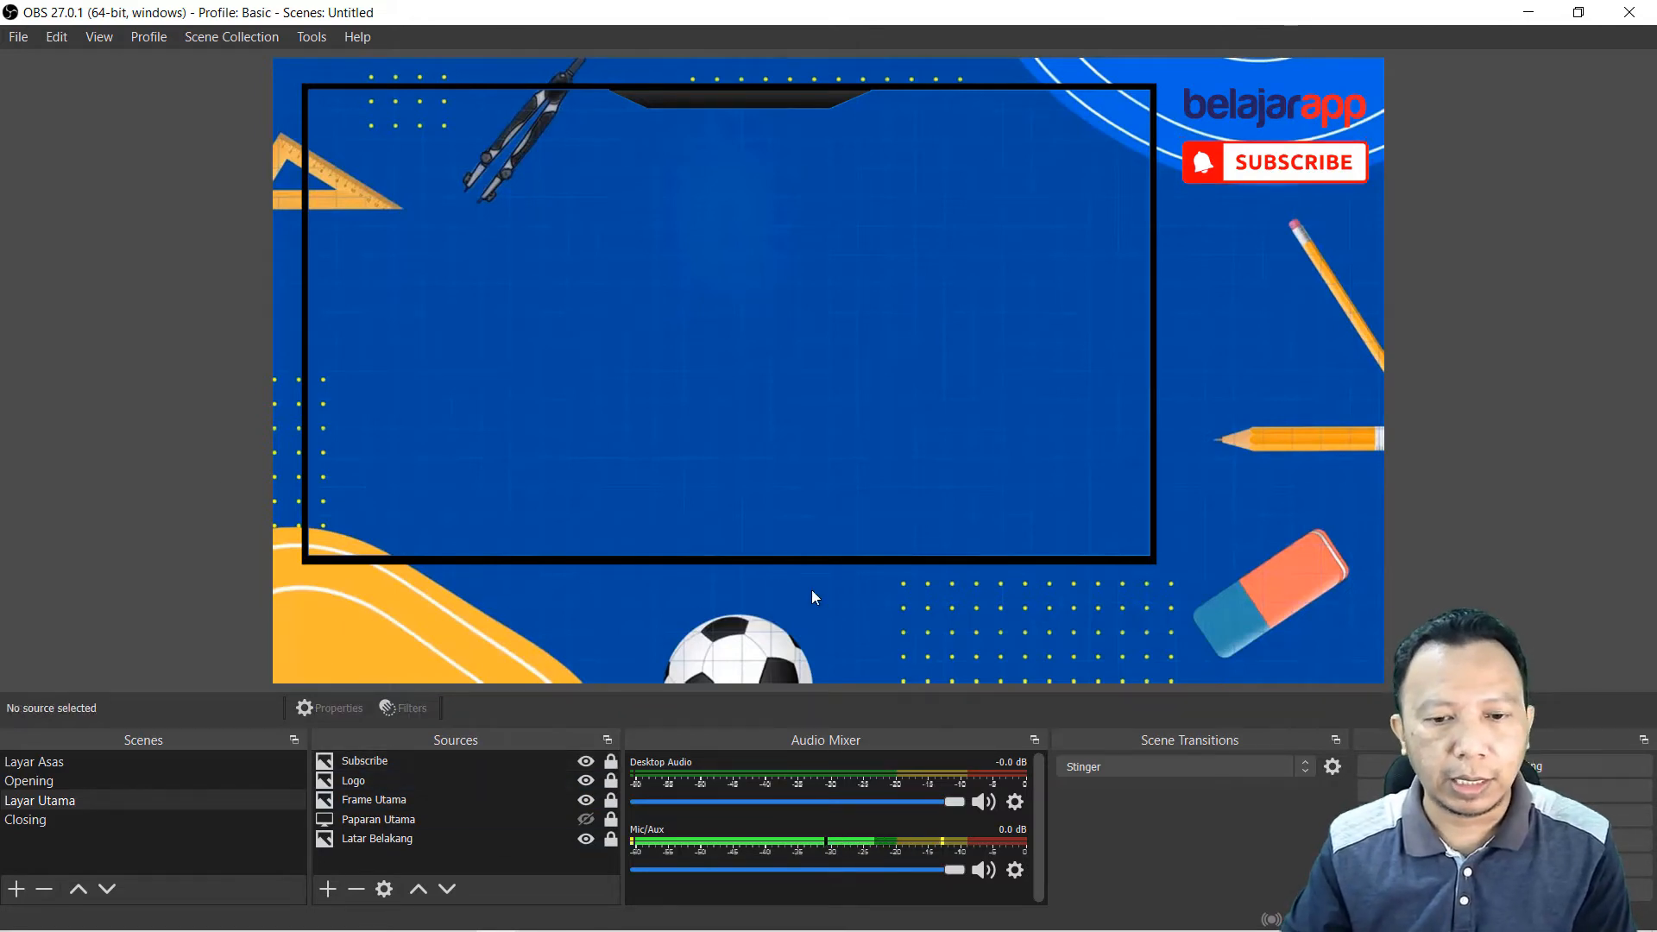
Step: Add a new image source named Lower Third that uses the file lower-2.png
left_click(328, 890)
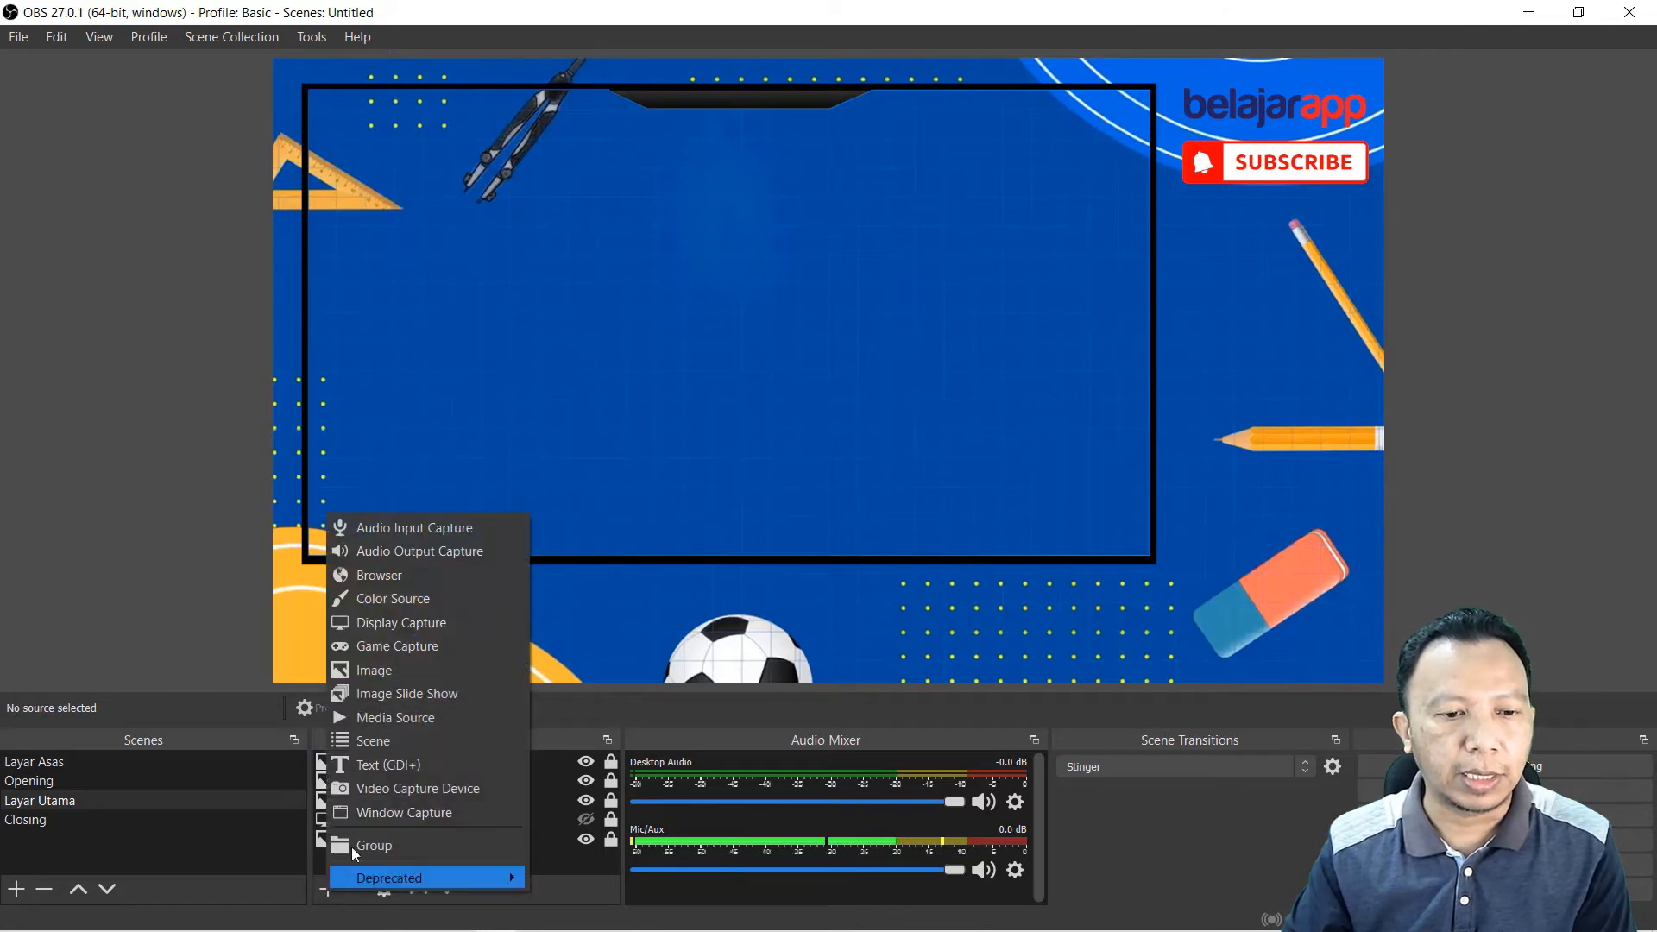
left_click(400, 677)
type("Lo")
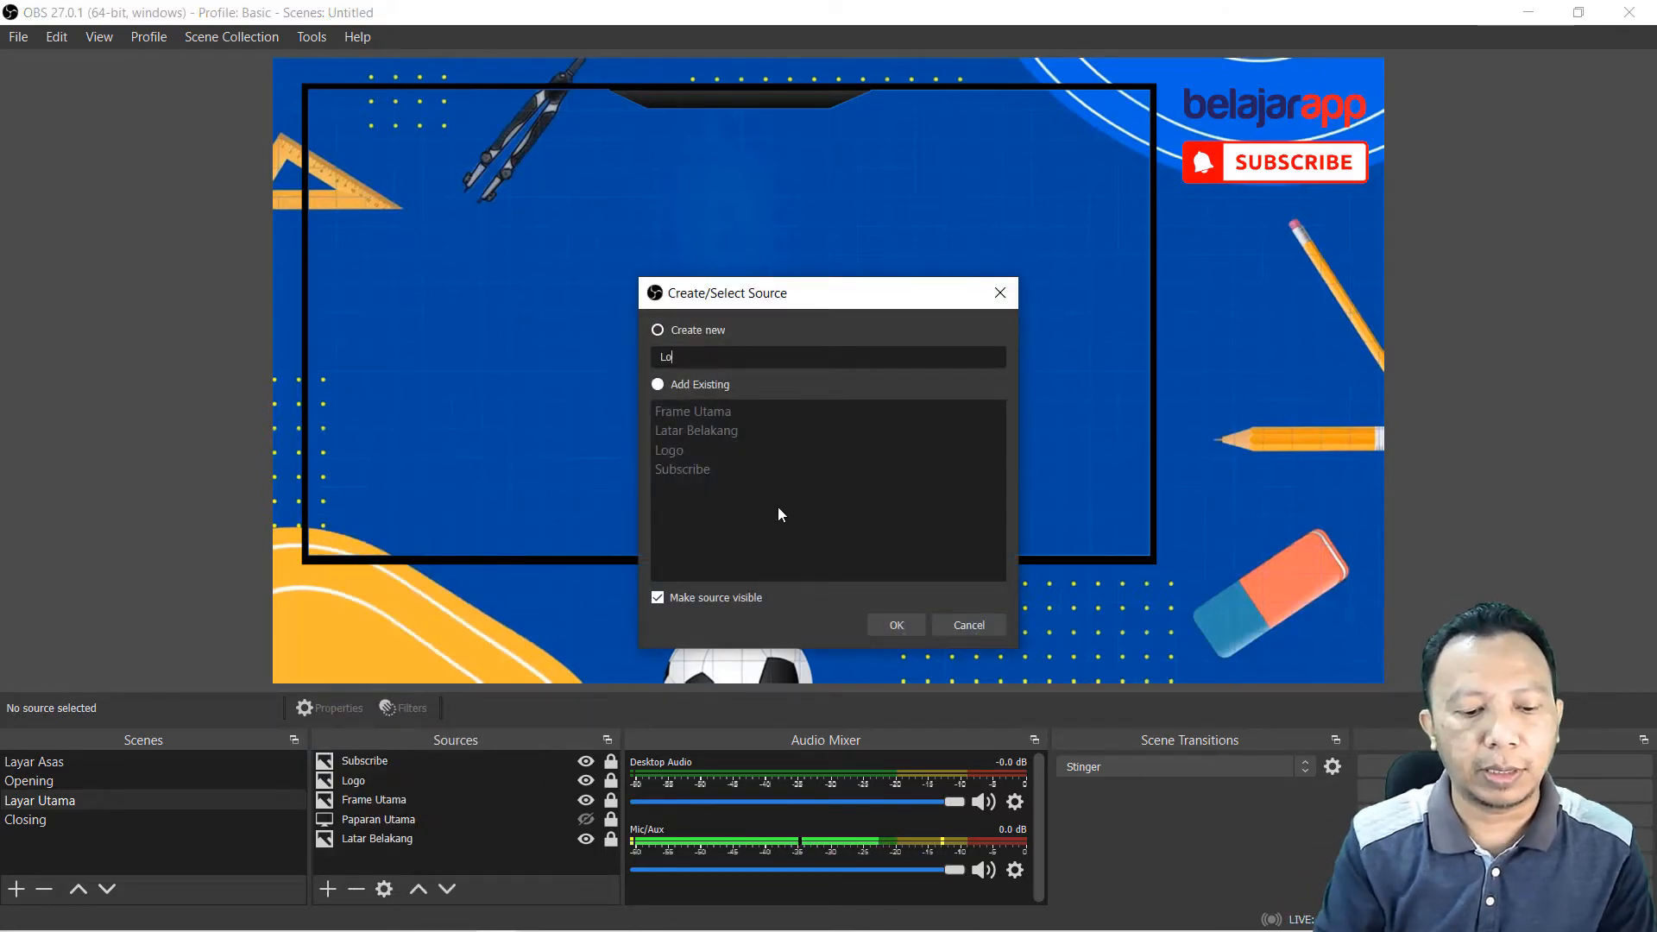
type("wer Thi")
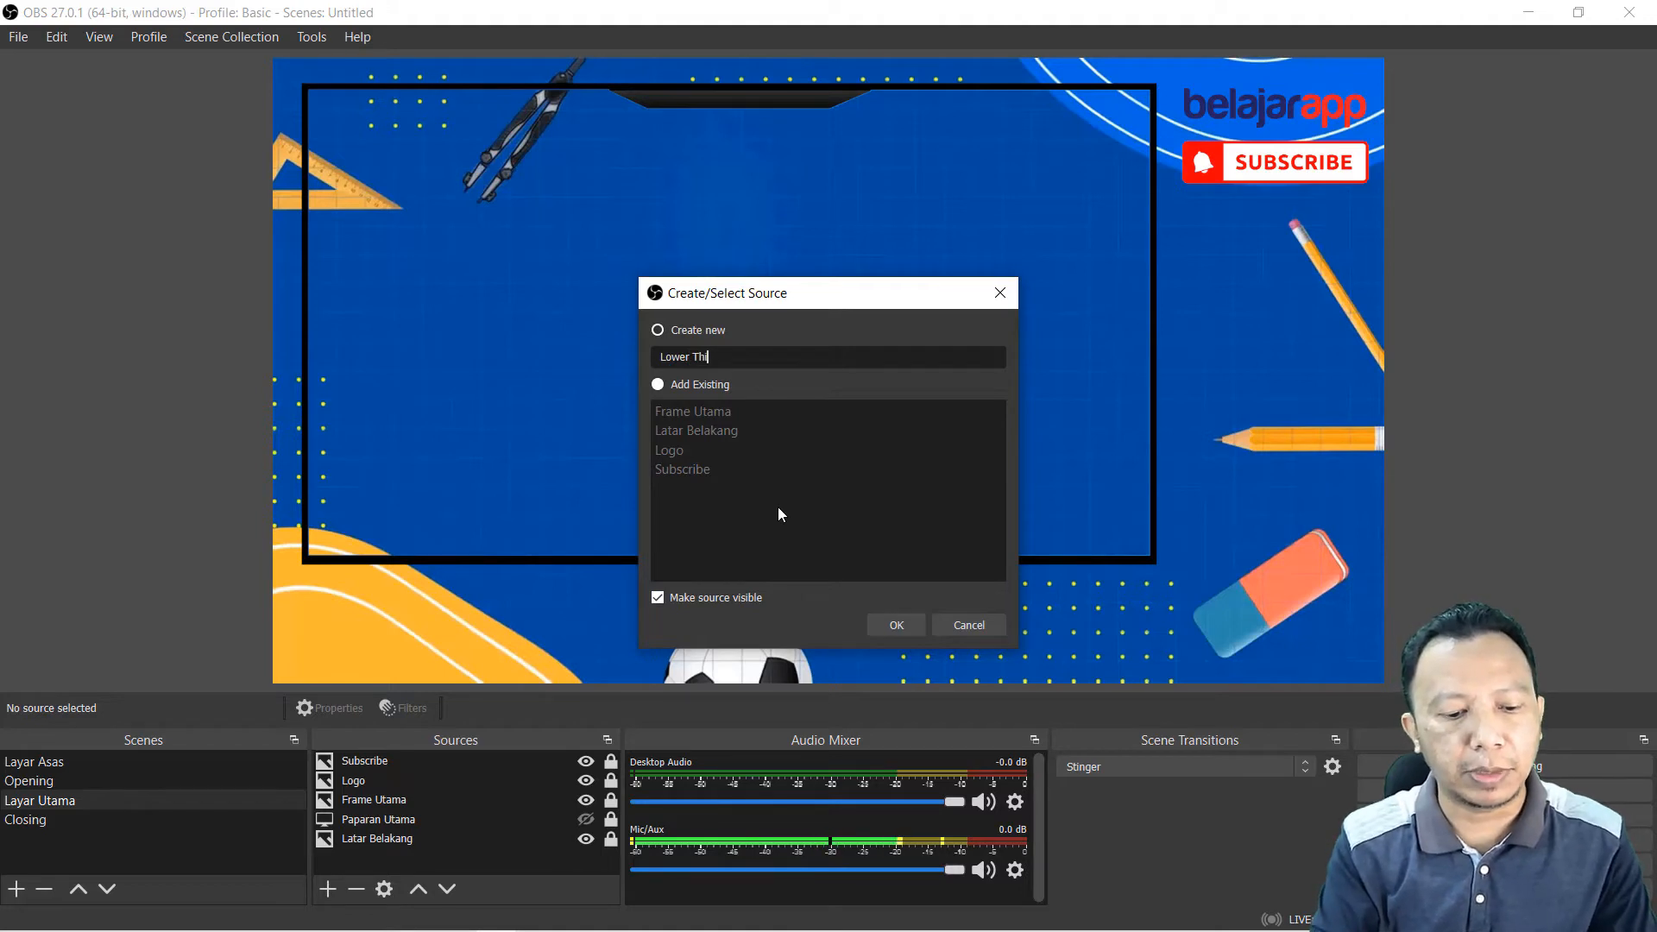
type("rd")
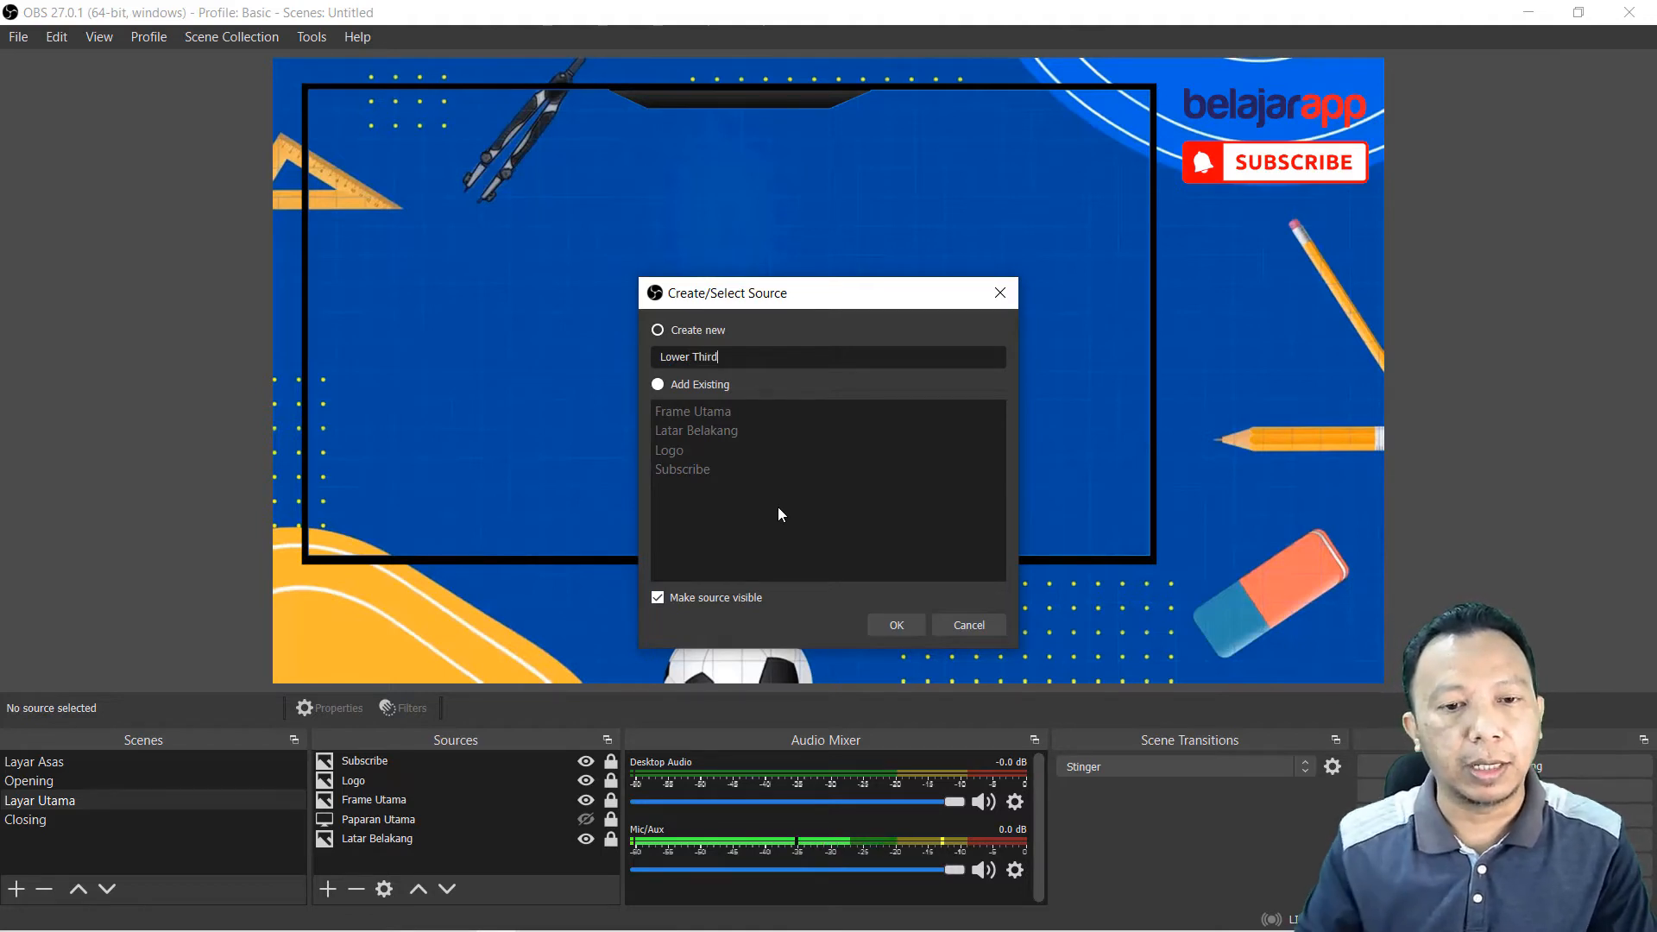
left_click(905, 624)
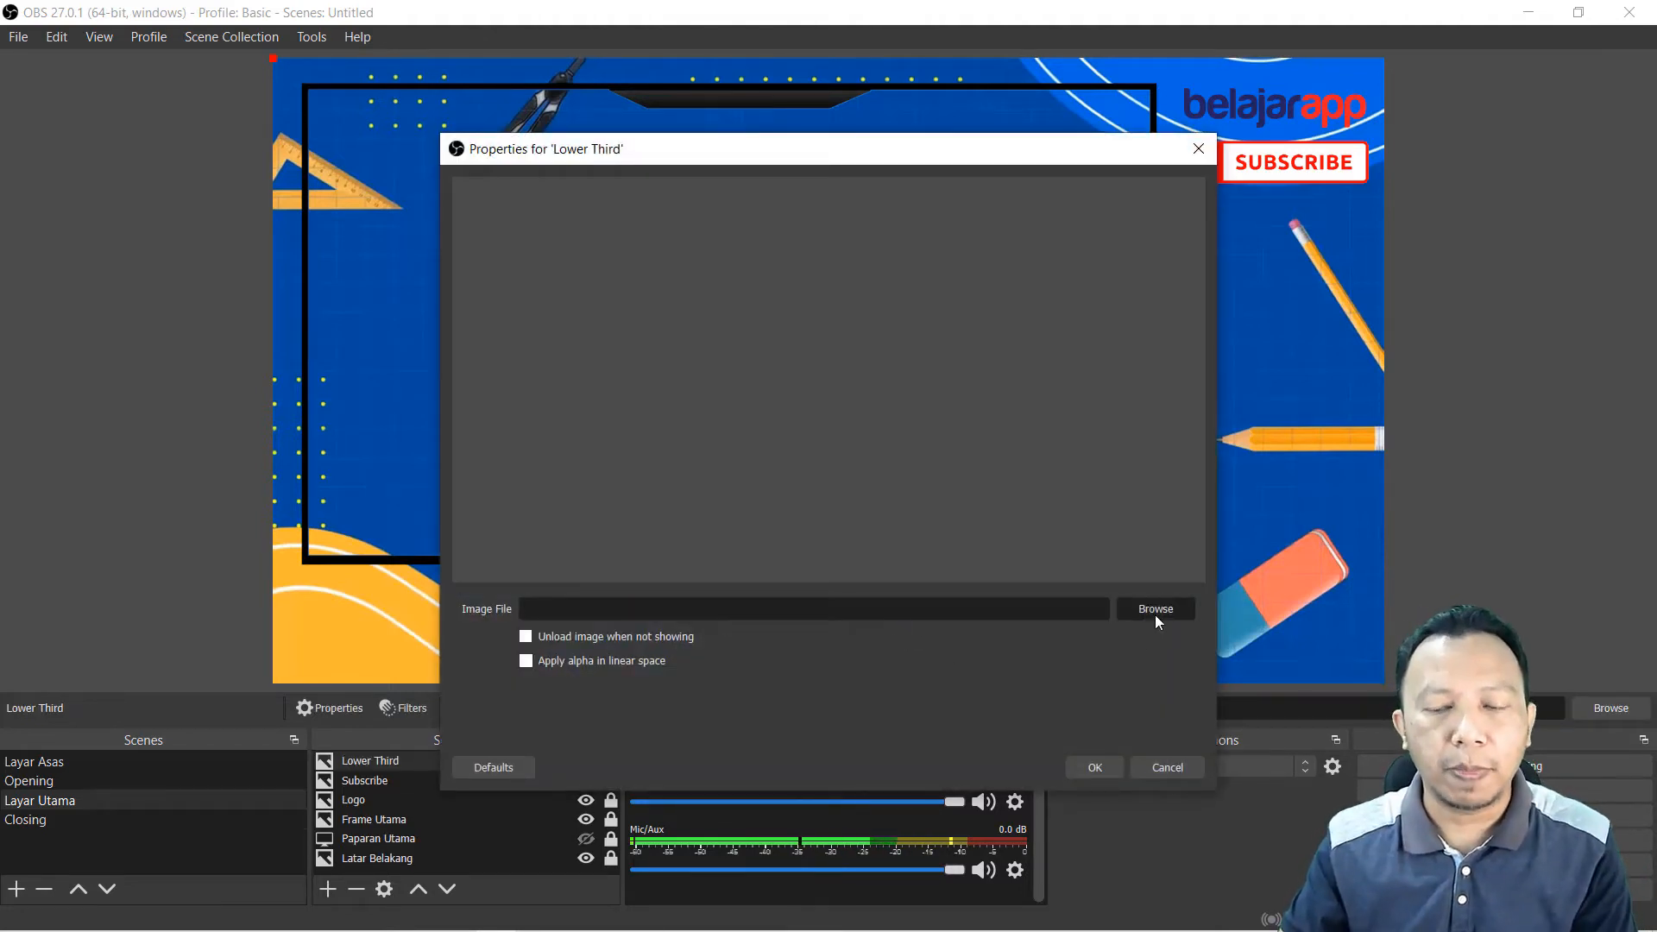
left_click(1154, 610)
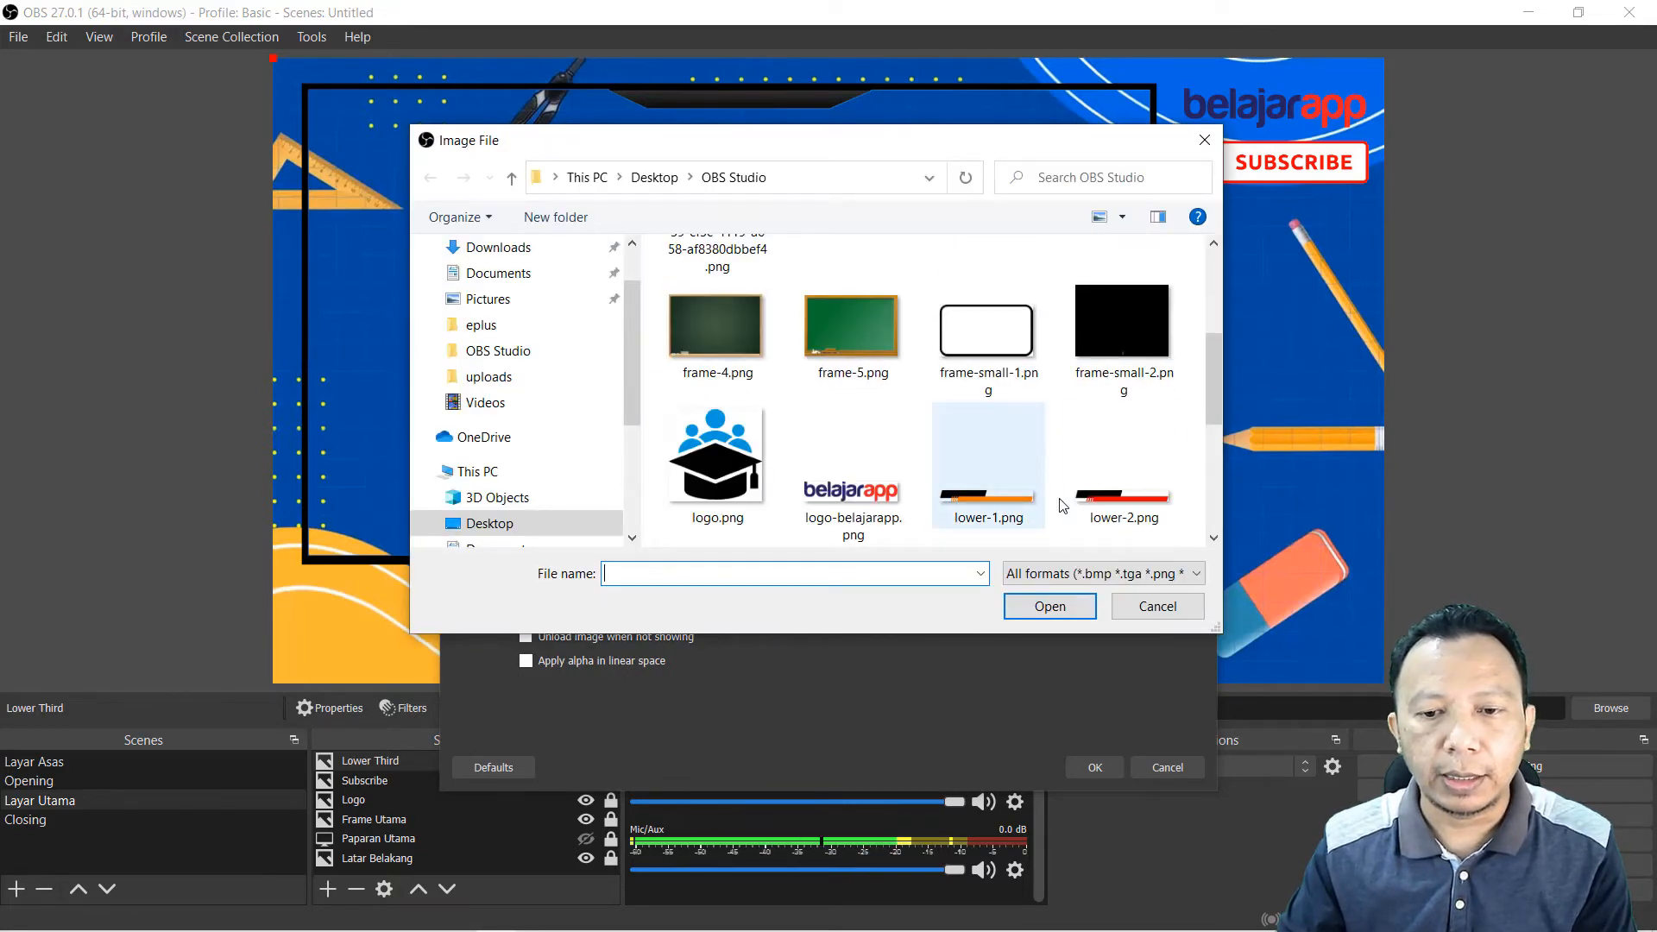
left_click_drag(1214, 397, 1214, 454)
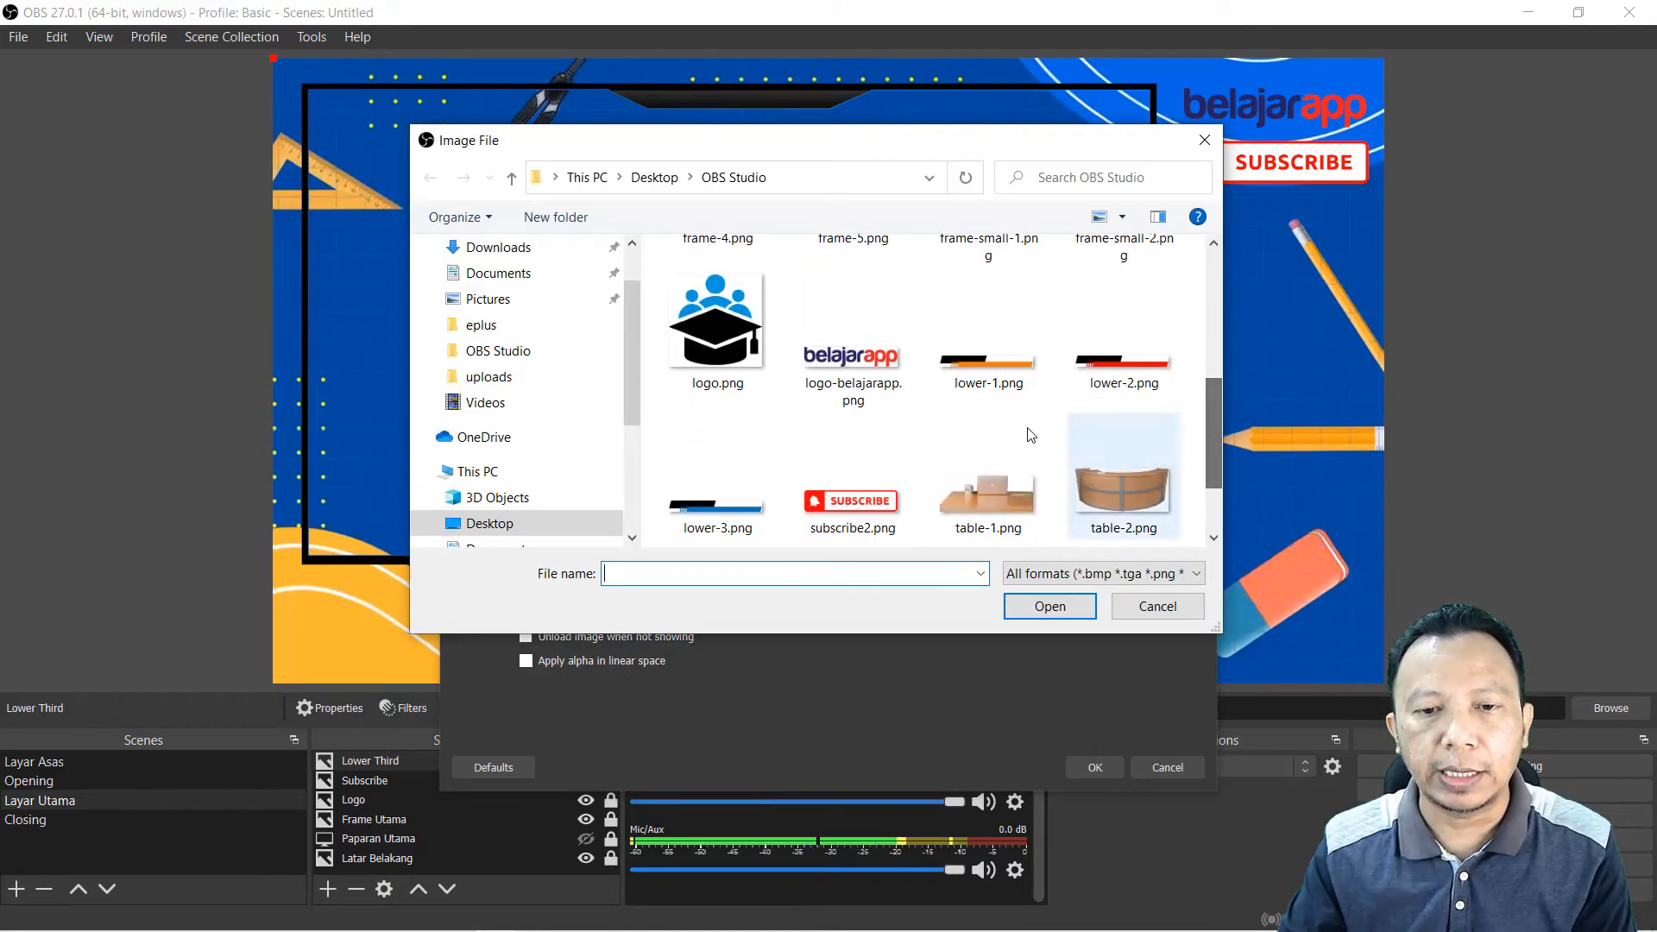
left_click(1122, 379)
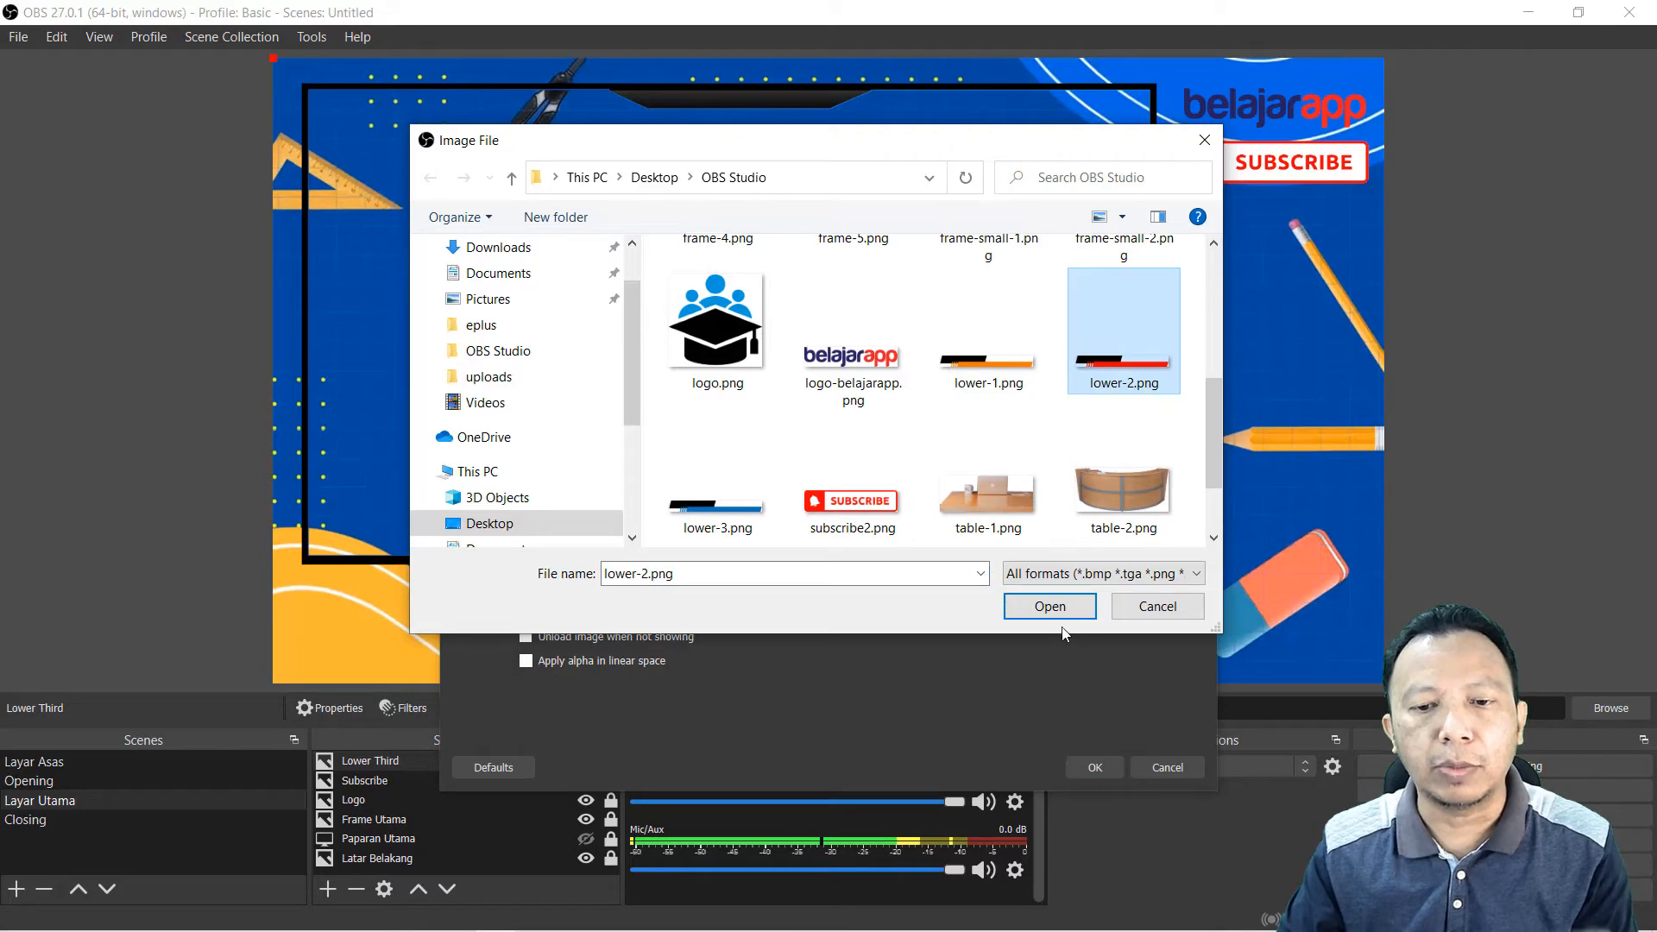
left_click(1052, 606)
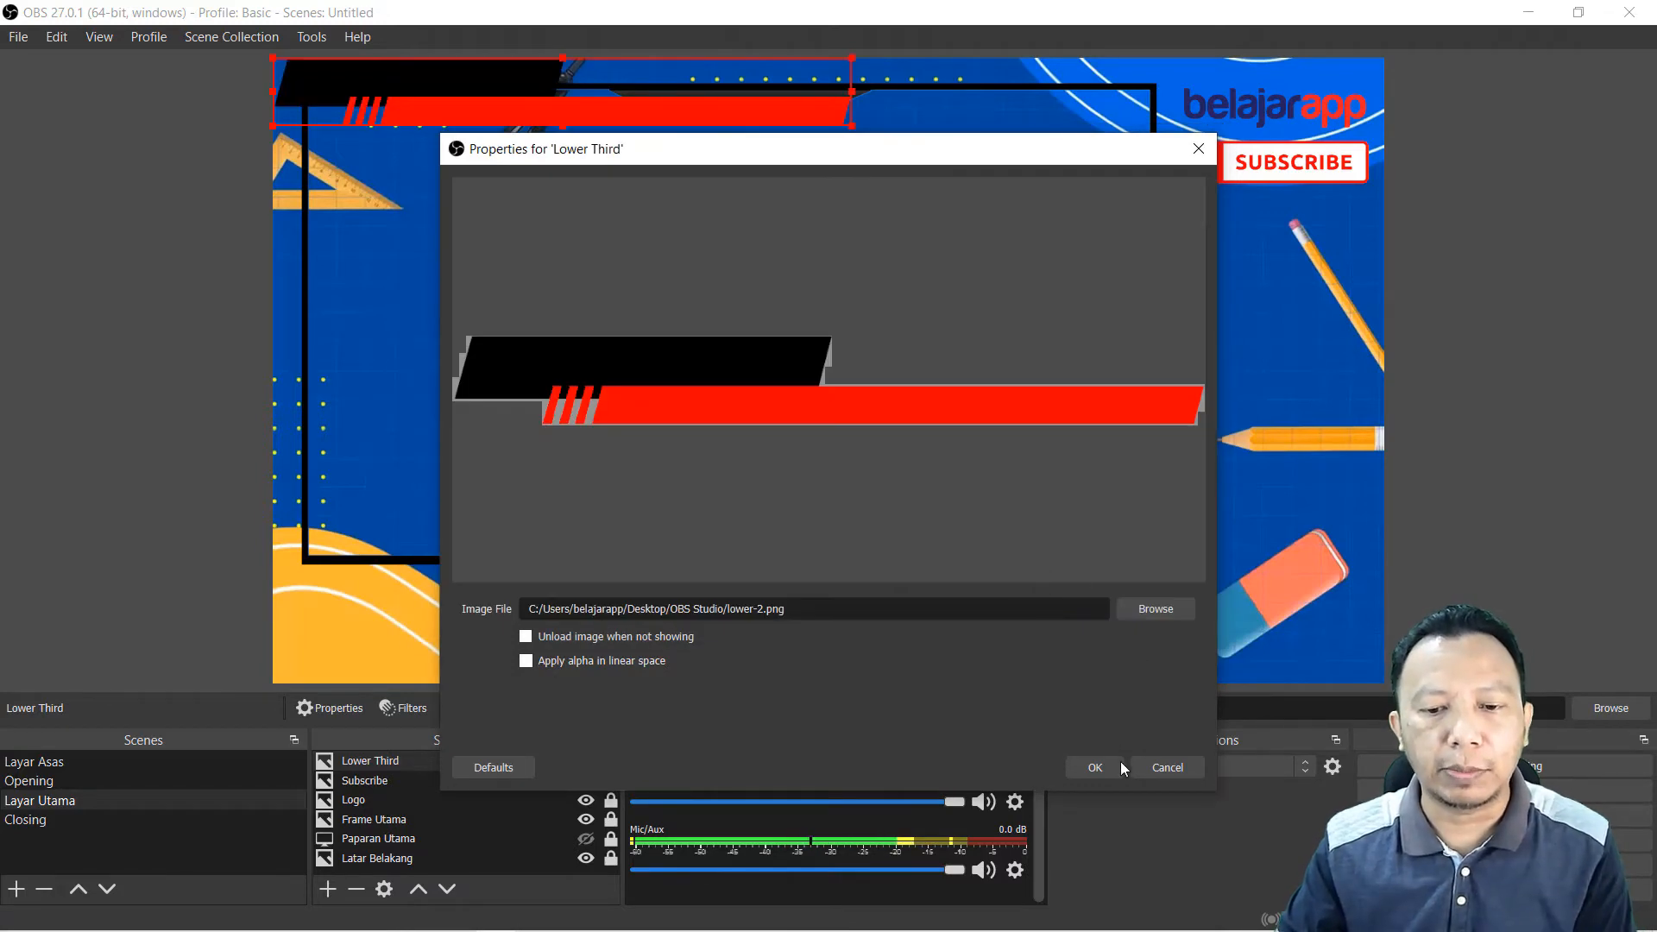
left_click(1094, 767)
Step: Place the Lower Third image just below the frame's lower-left edge, enlarge it to span most of the frame's width, and lock it
left_click_drag(582, 117, 607, 640)
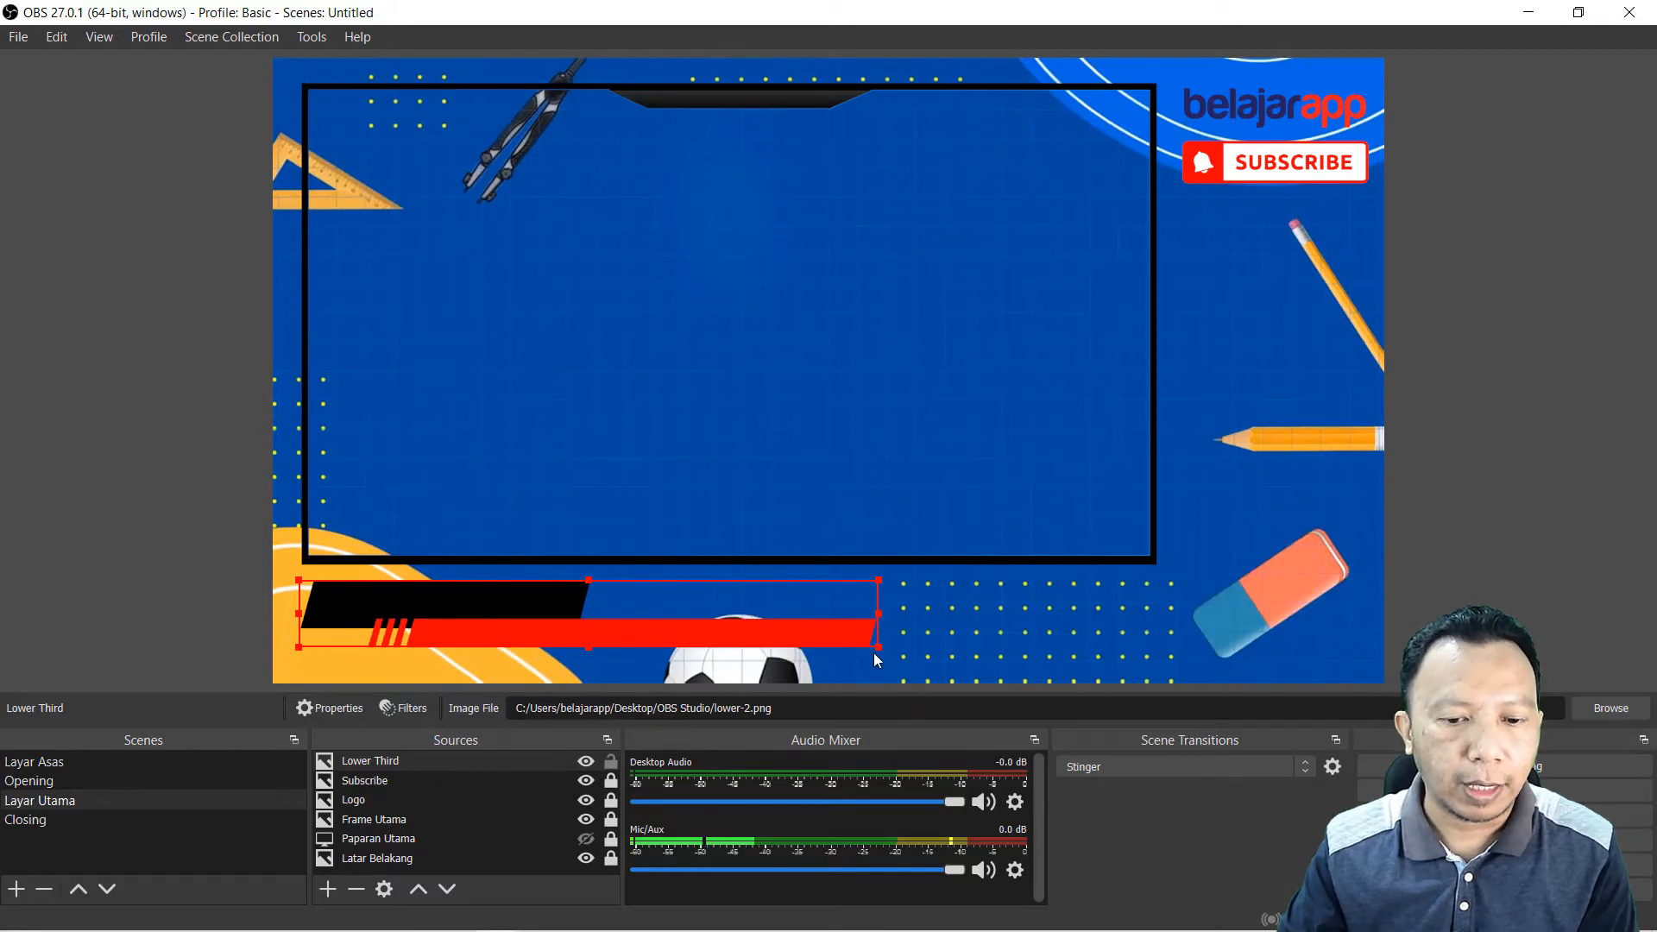
mouse_move(878, 647)
left_mouse_down()
mouse_move(1053, 671)
mouse_move(892, 663)
left_mouse_up()
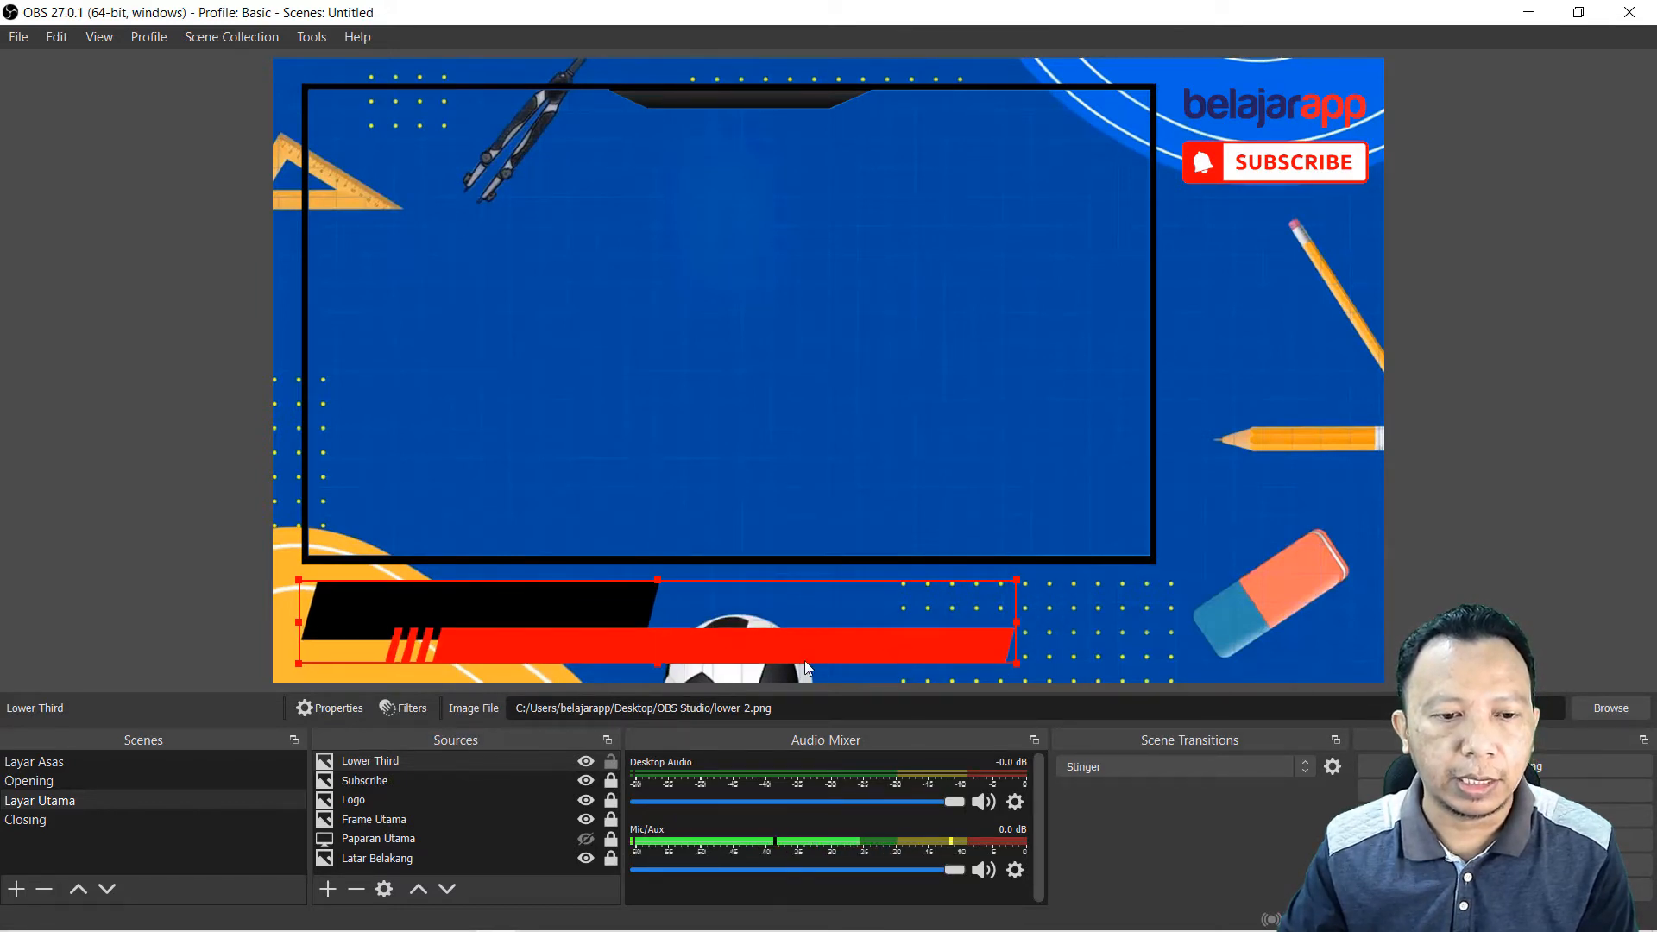
left_click(221, 584)
left_click_drag(396, 616, 396, 609)
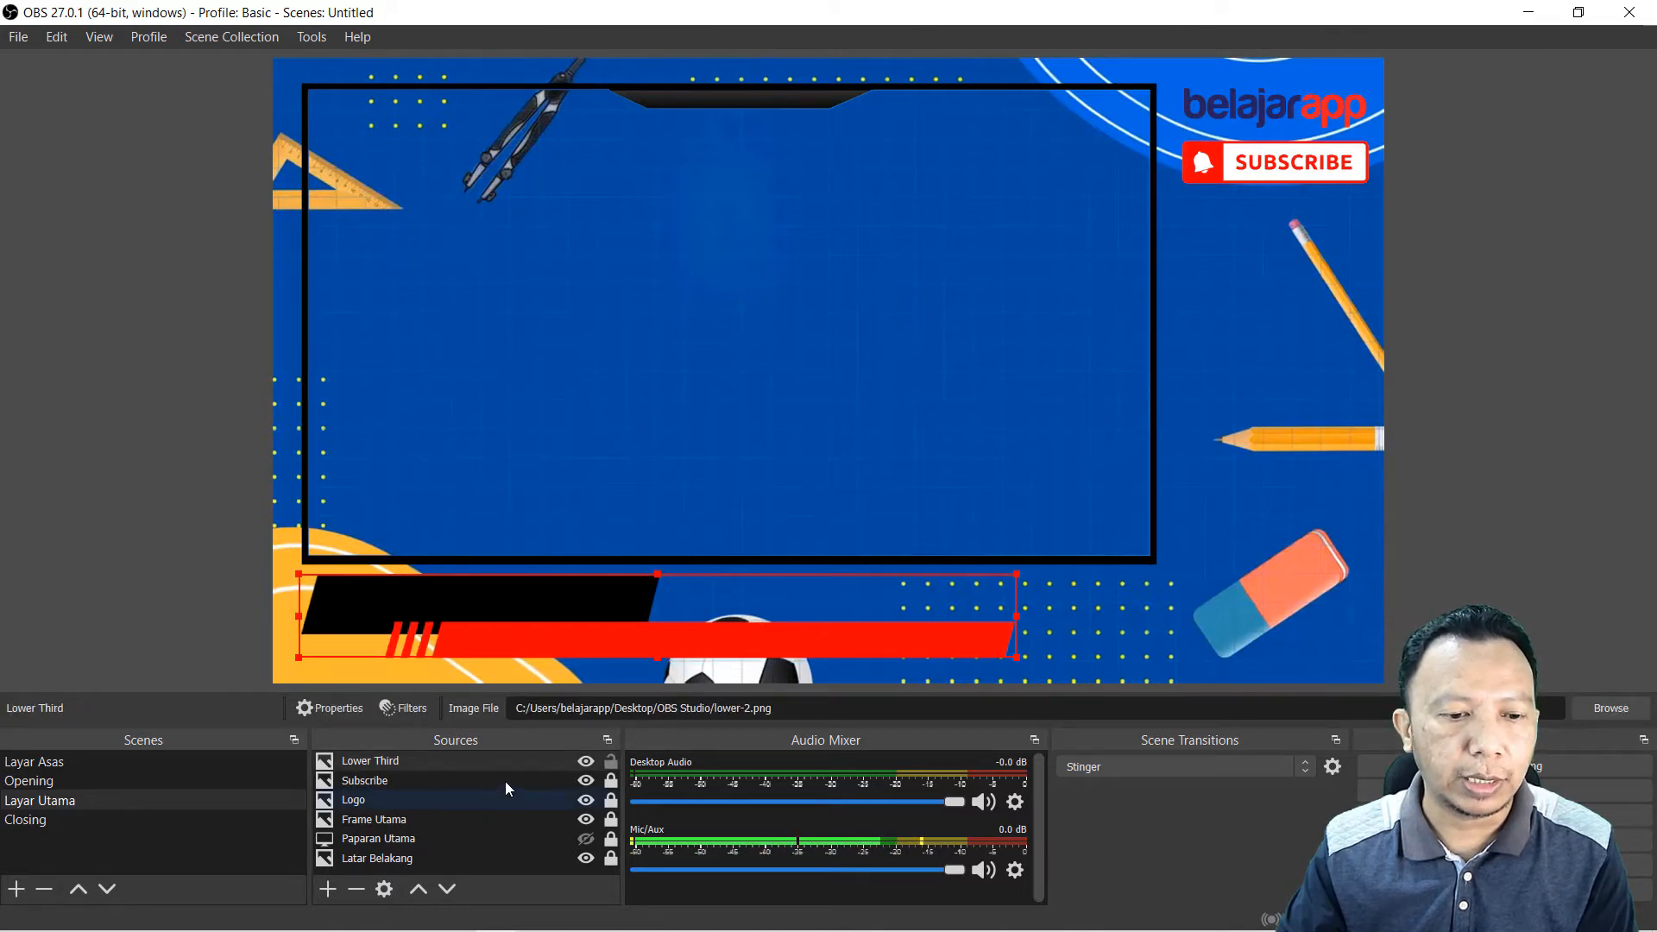
left_click(611, 761)
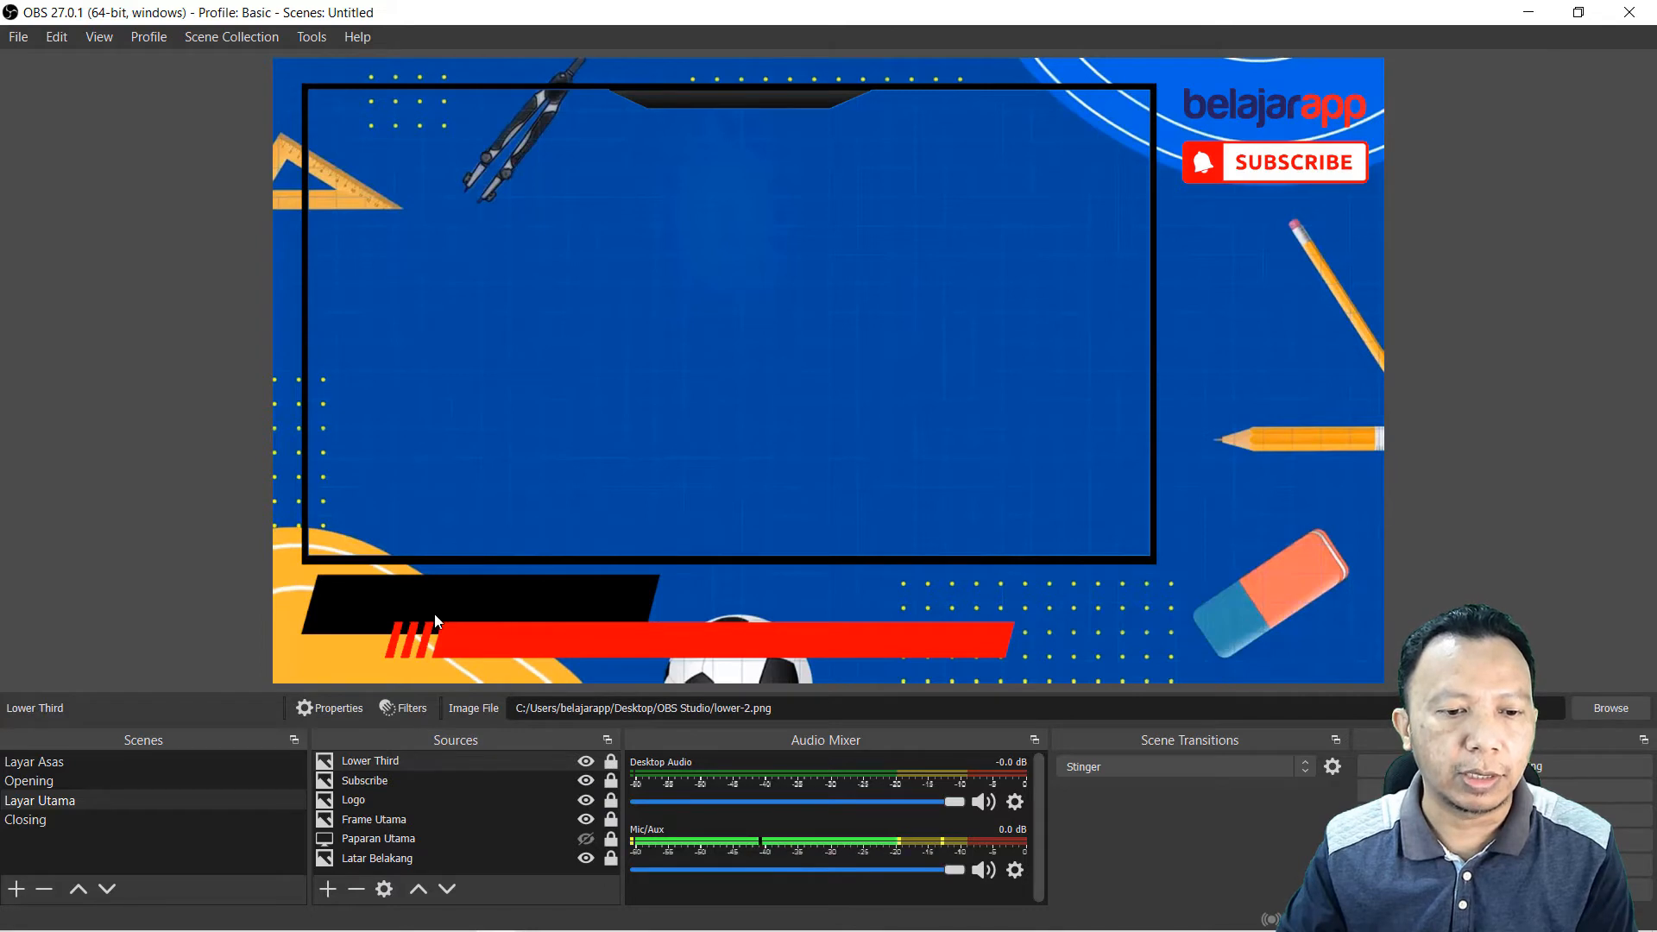
Step: Add a new text source named Nama Cikgu and enter the coach's title and name as its text
left_click(326, 892)
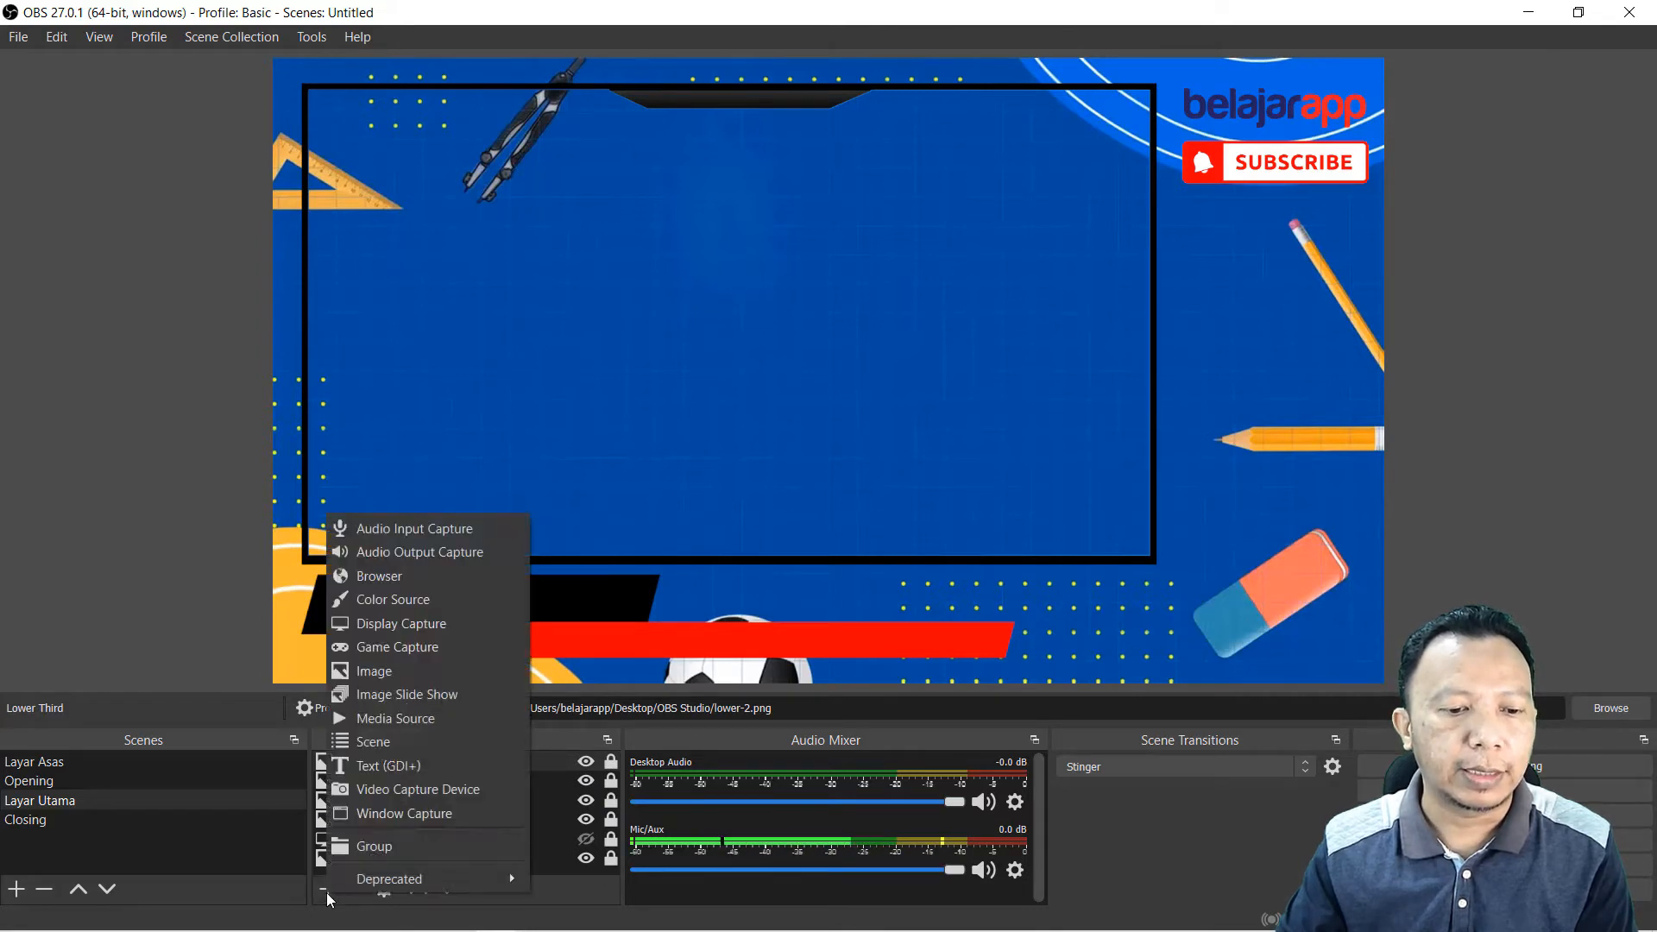
left_click(388, 765)
type("N")
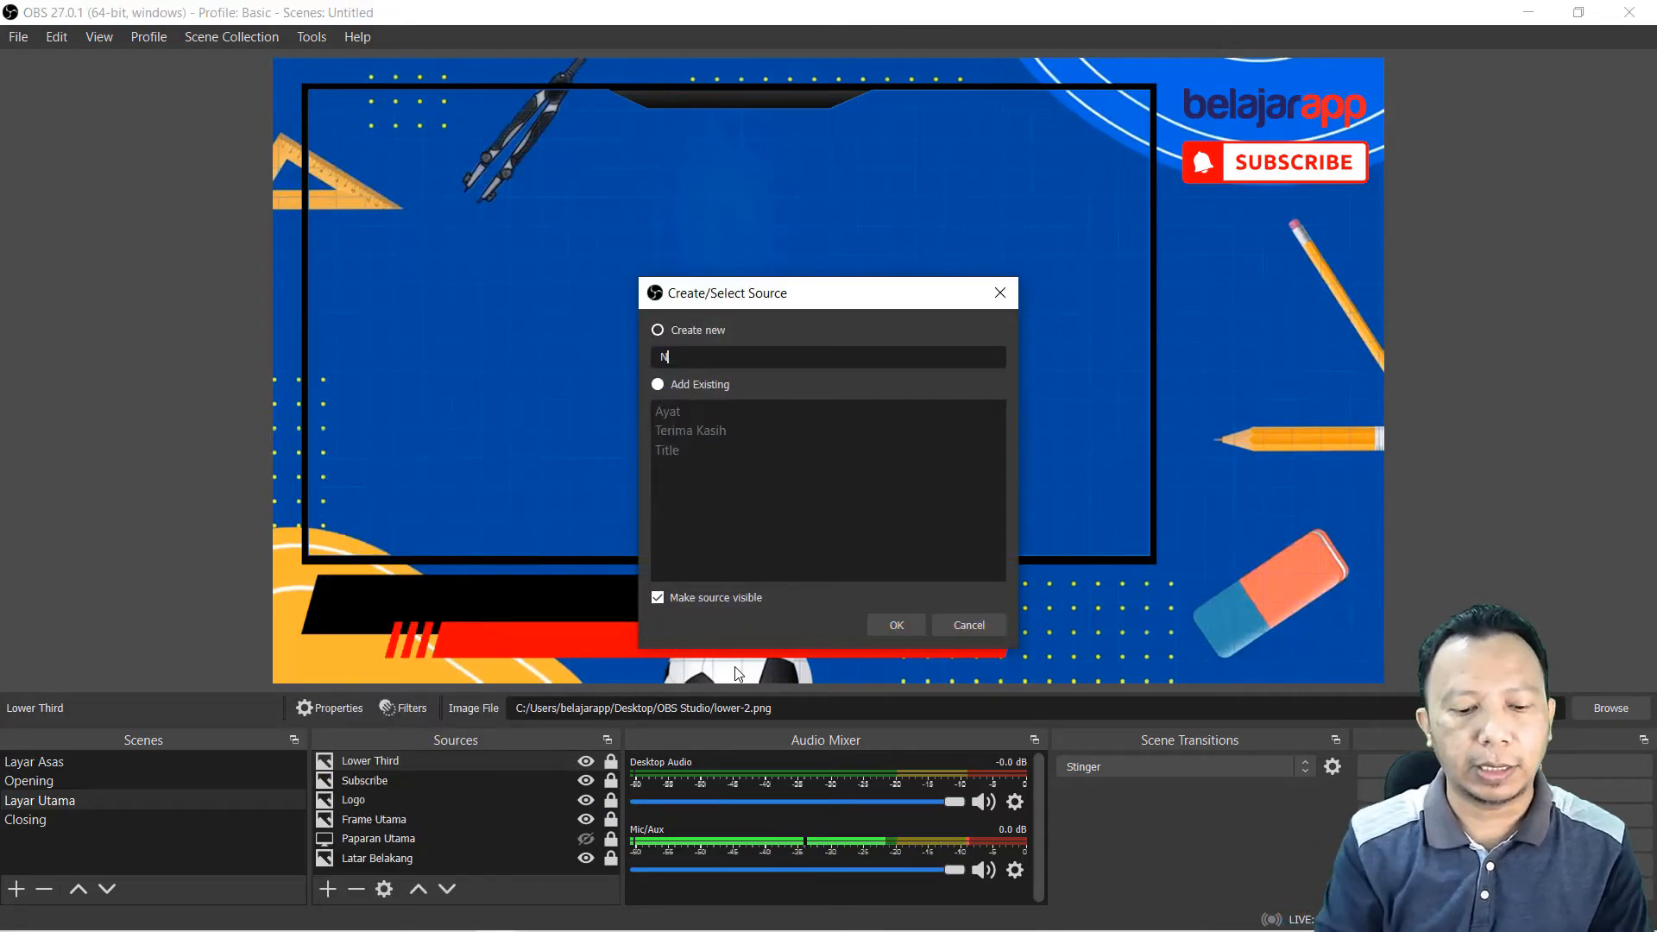
type("ama Cikgu")
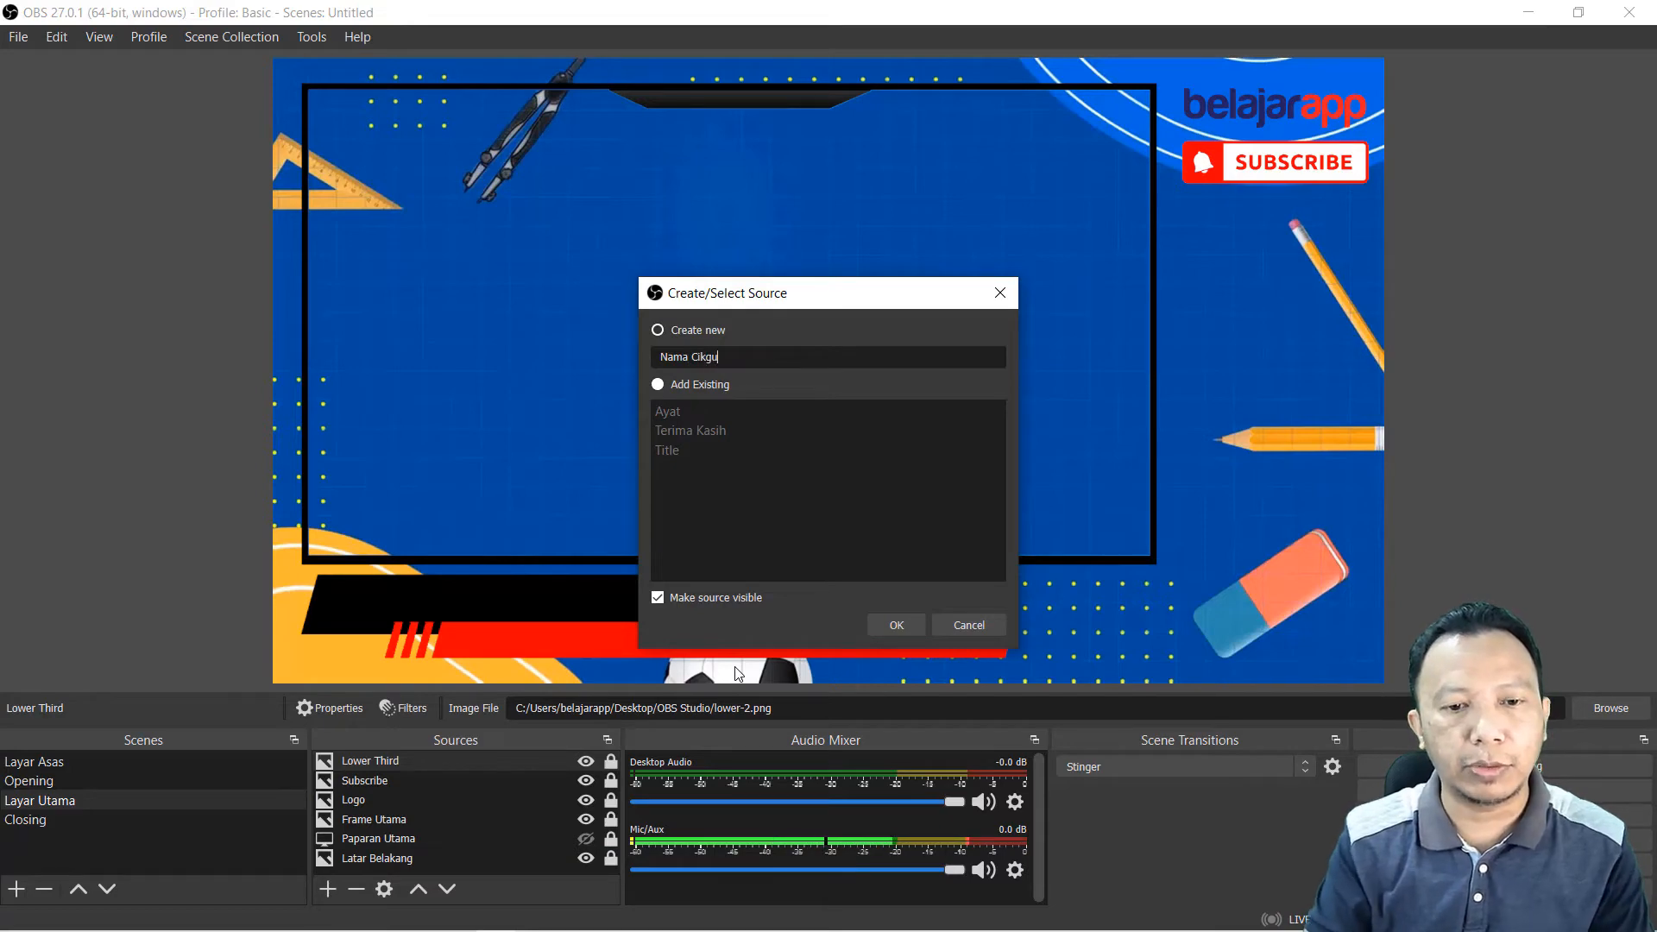
key("Return")
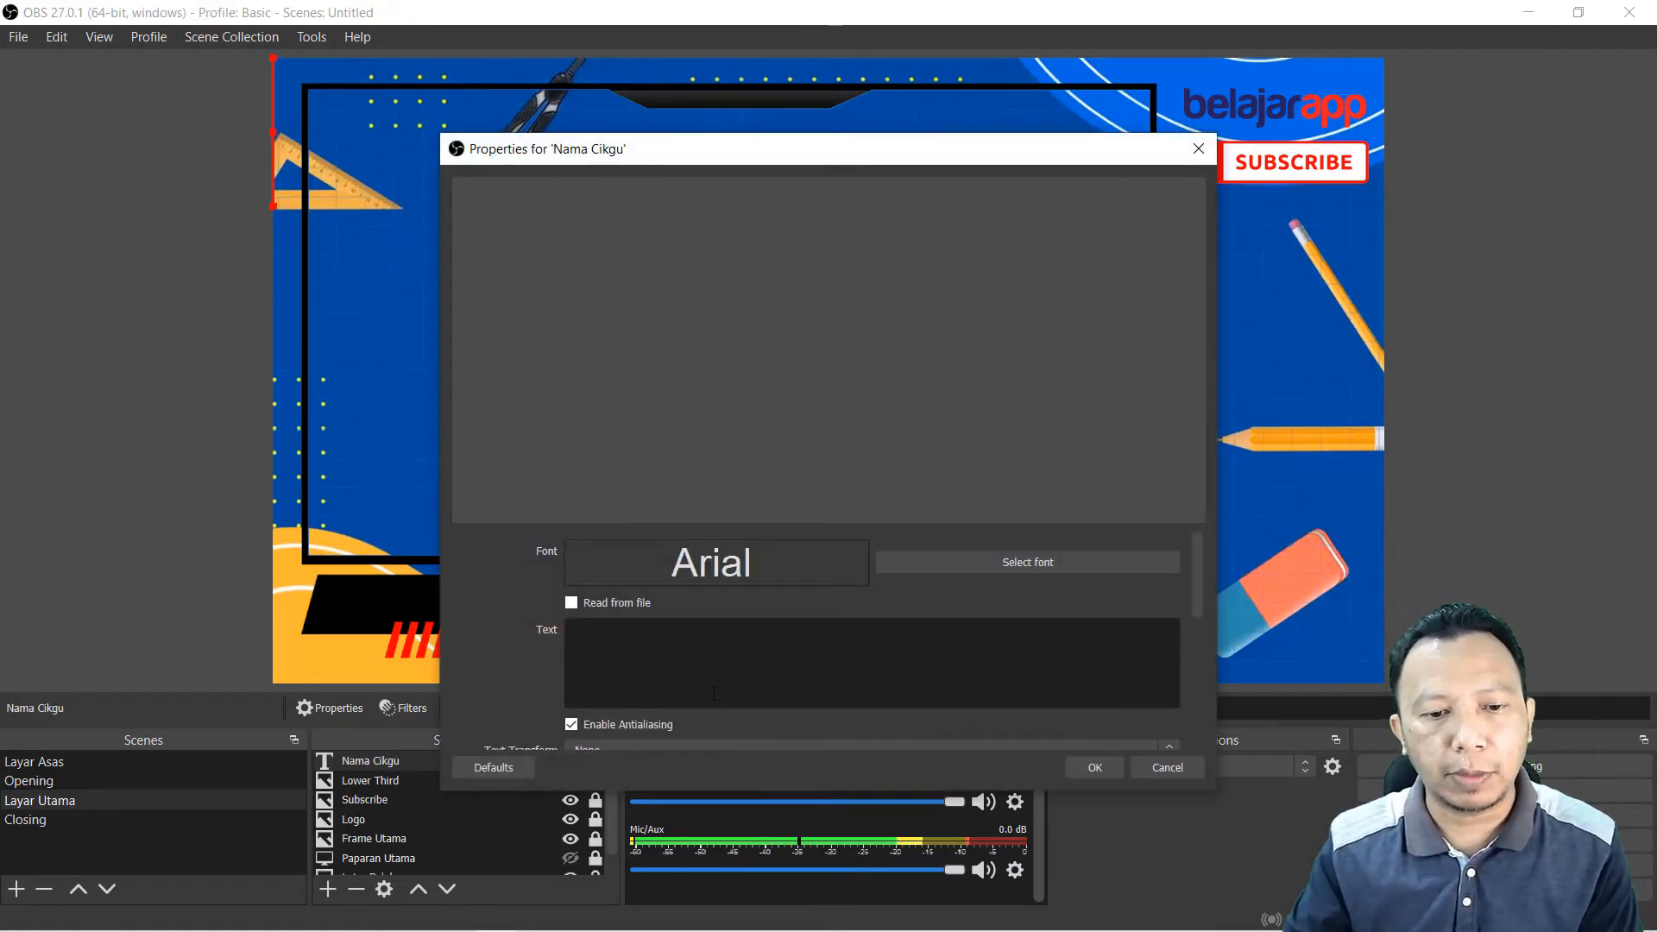
left_click(710, 686)
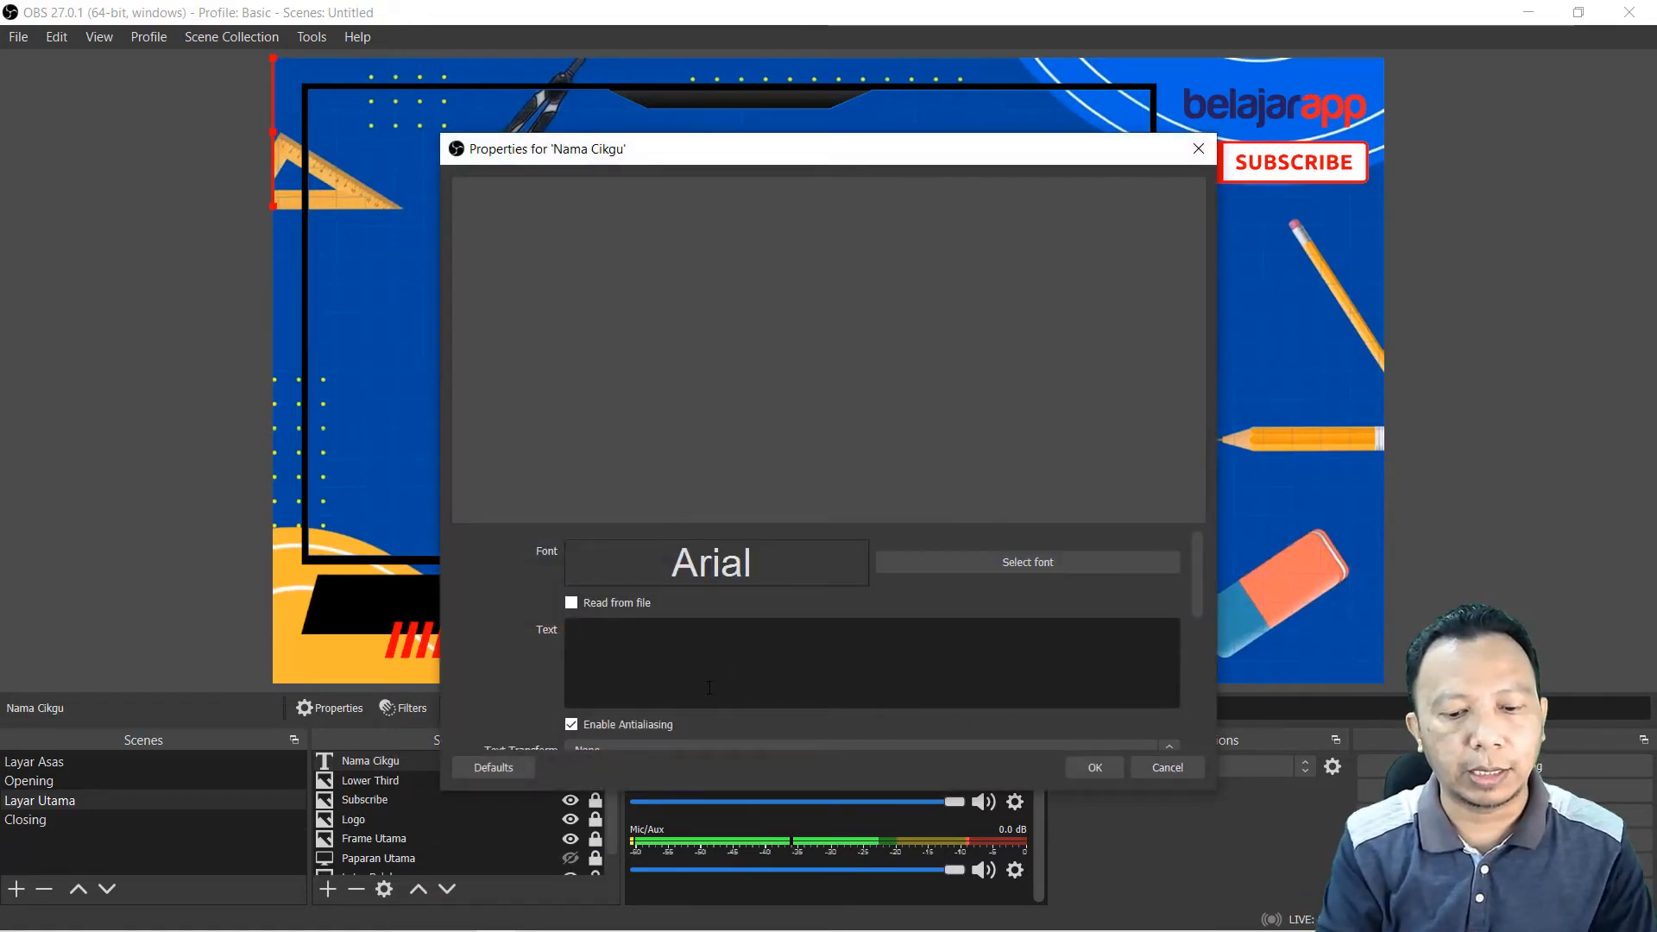
type("Coach")
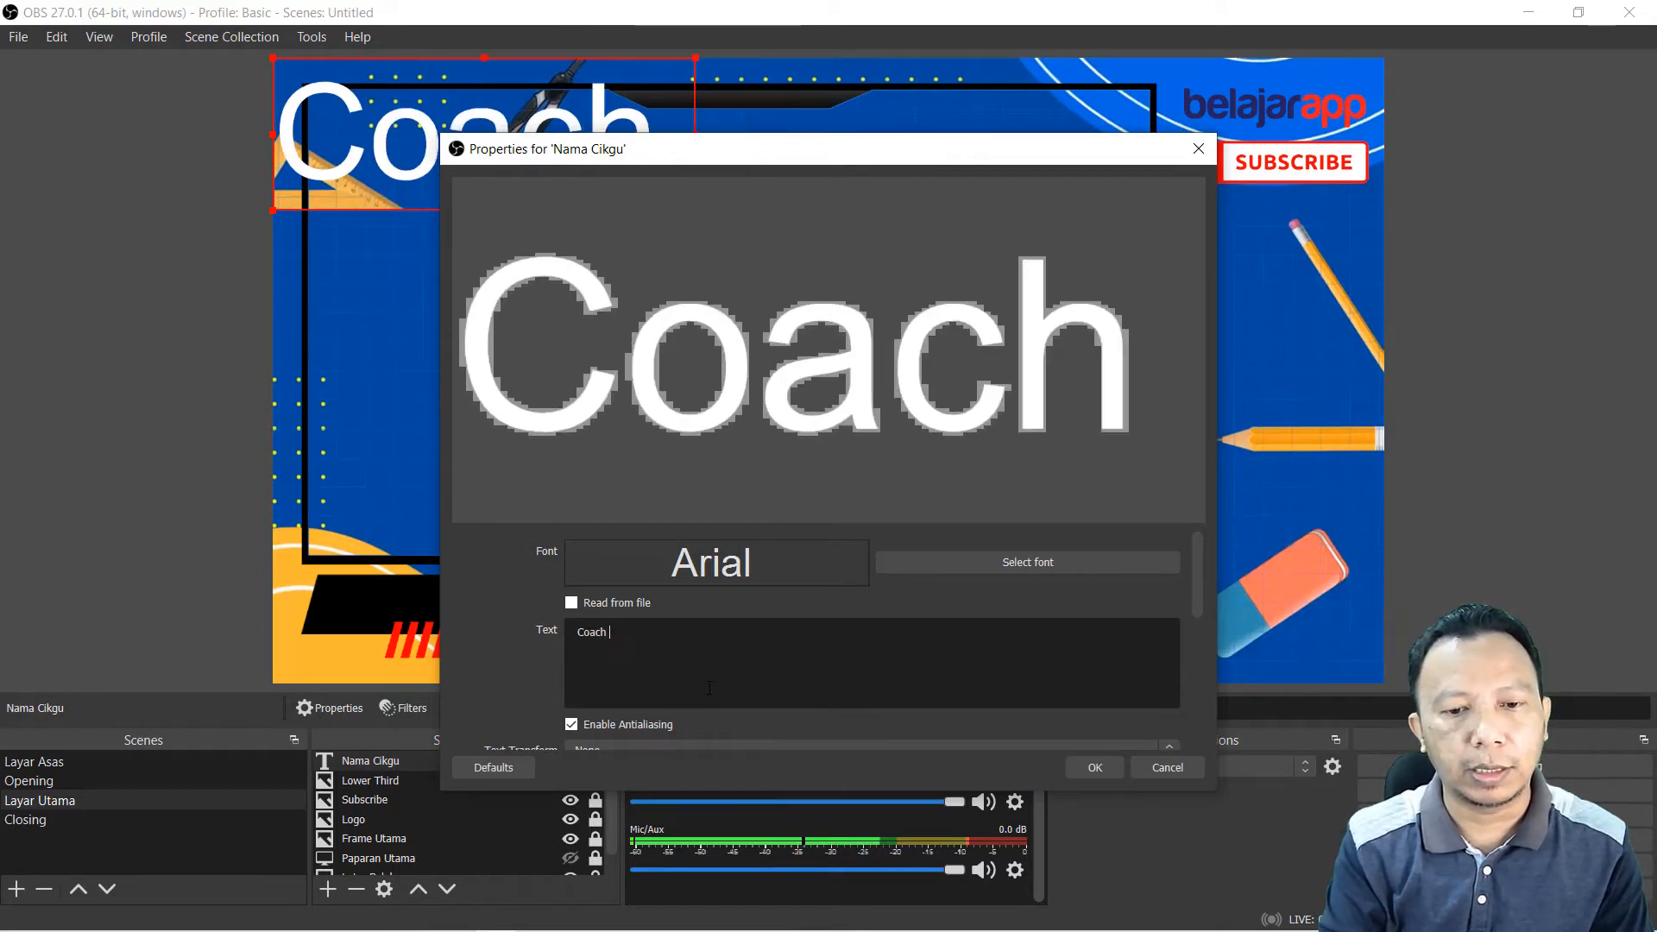
type(" Zahisham")
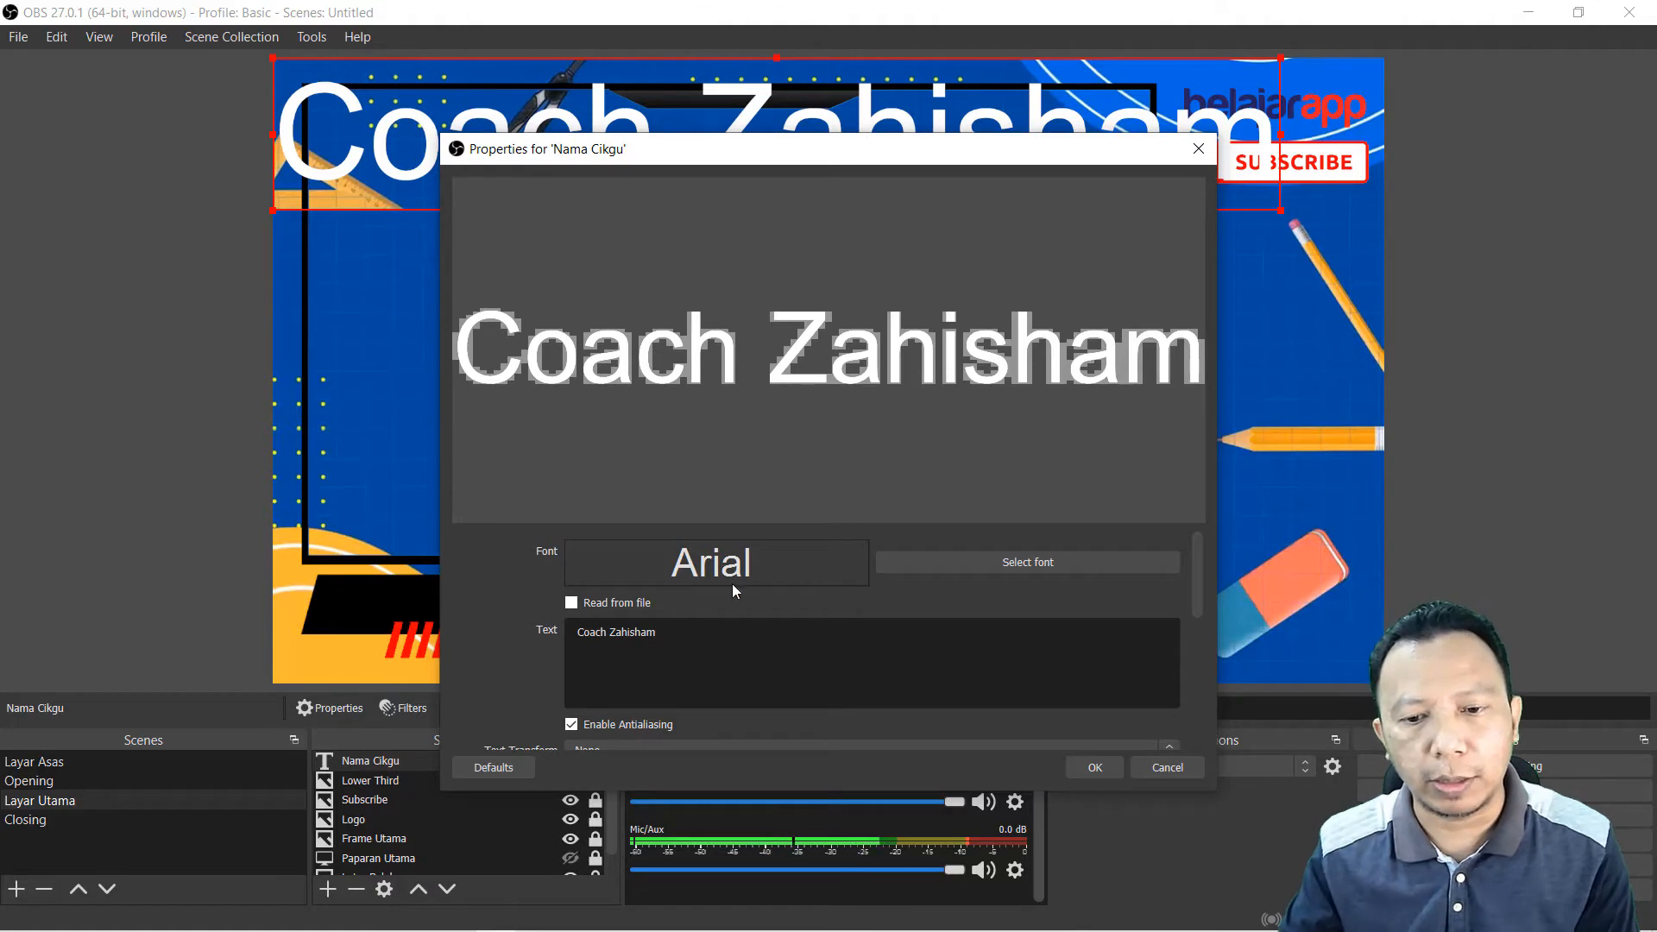
Step: Set the Nama Cikgu text's font size to 72 and accept the source properties
left_click(1092, 567)
left_click_drag(1079, 373, 1023, 458)
left_click(1023, 442)
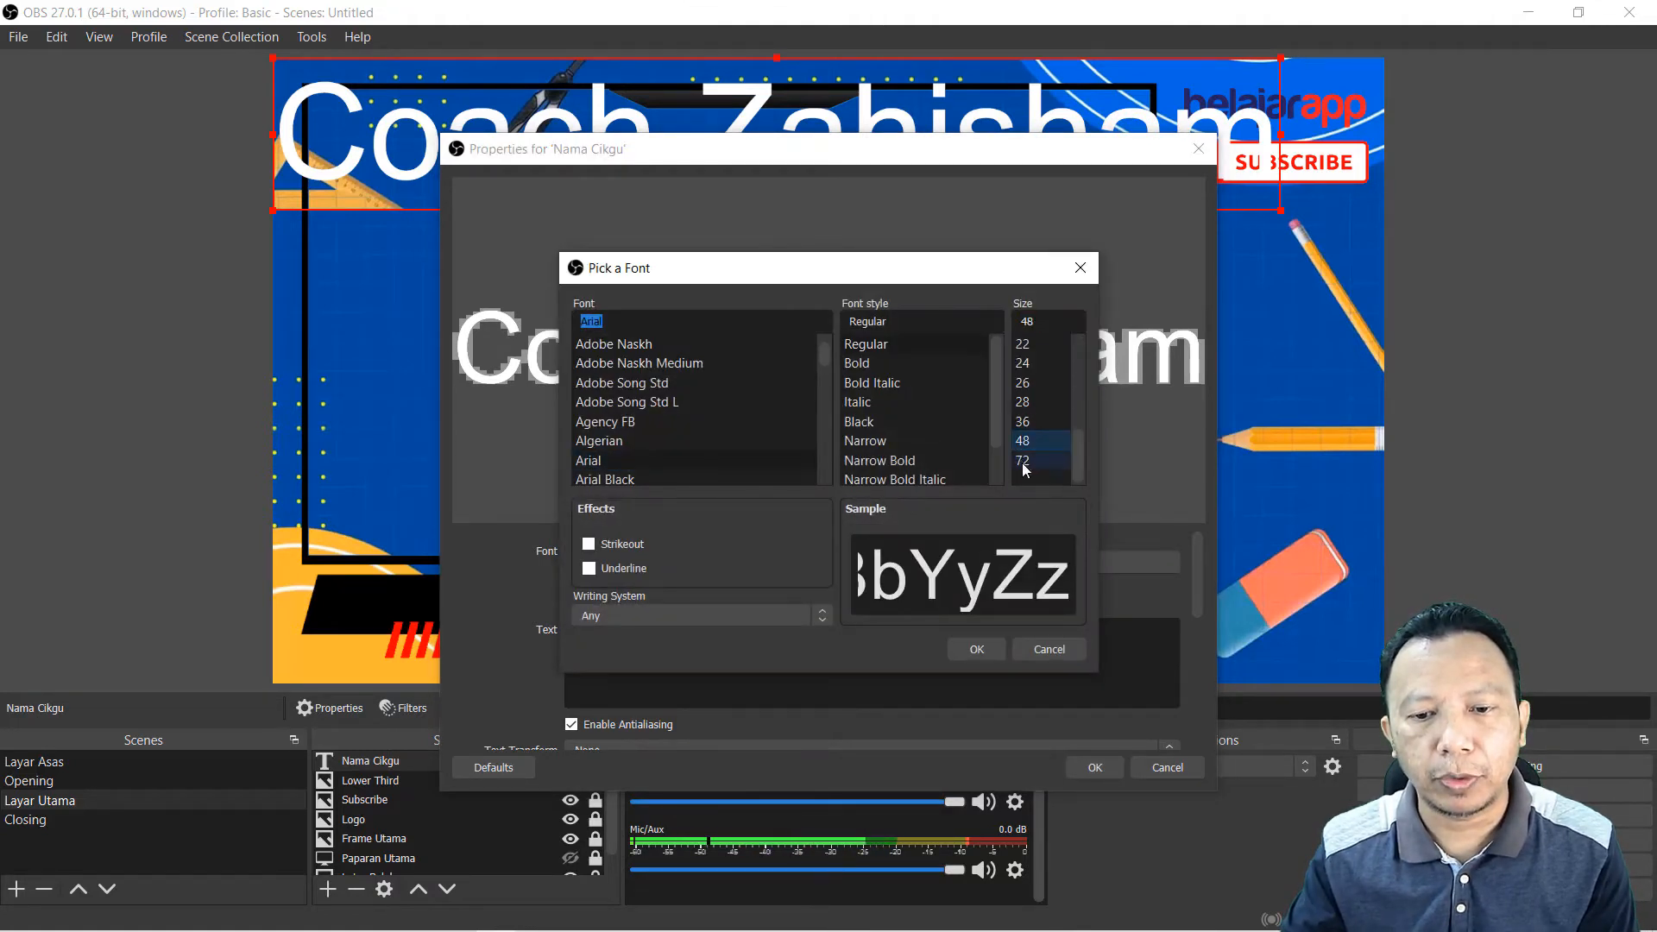
left_click(1029, 464)
left_click(990, 648)
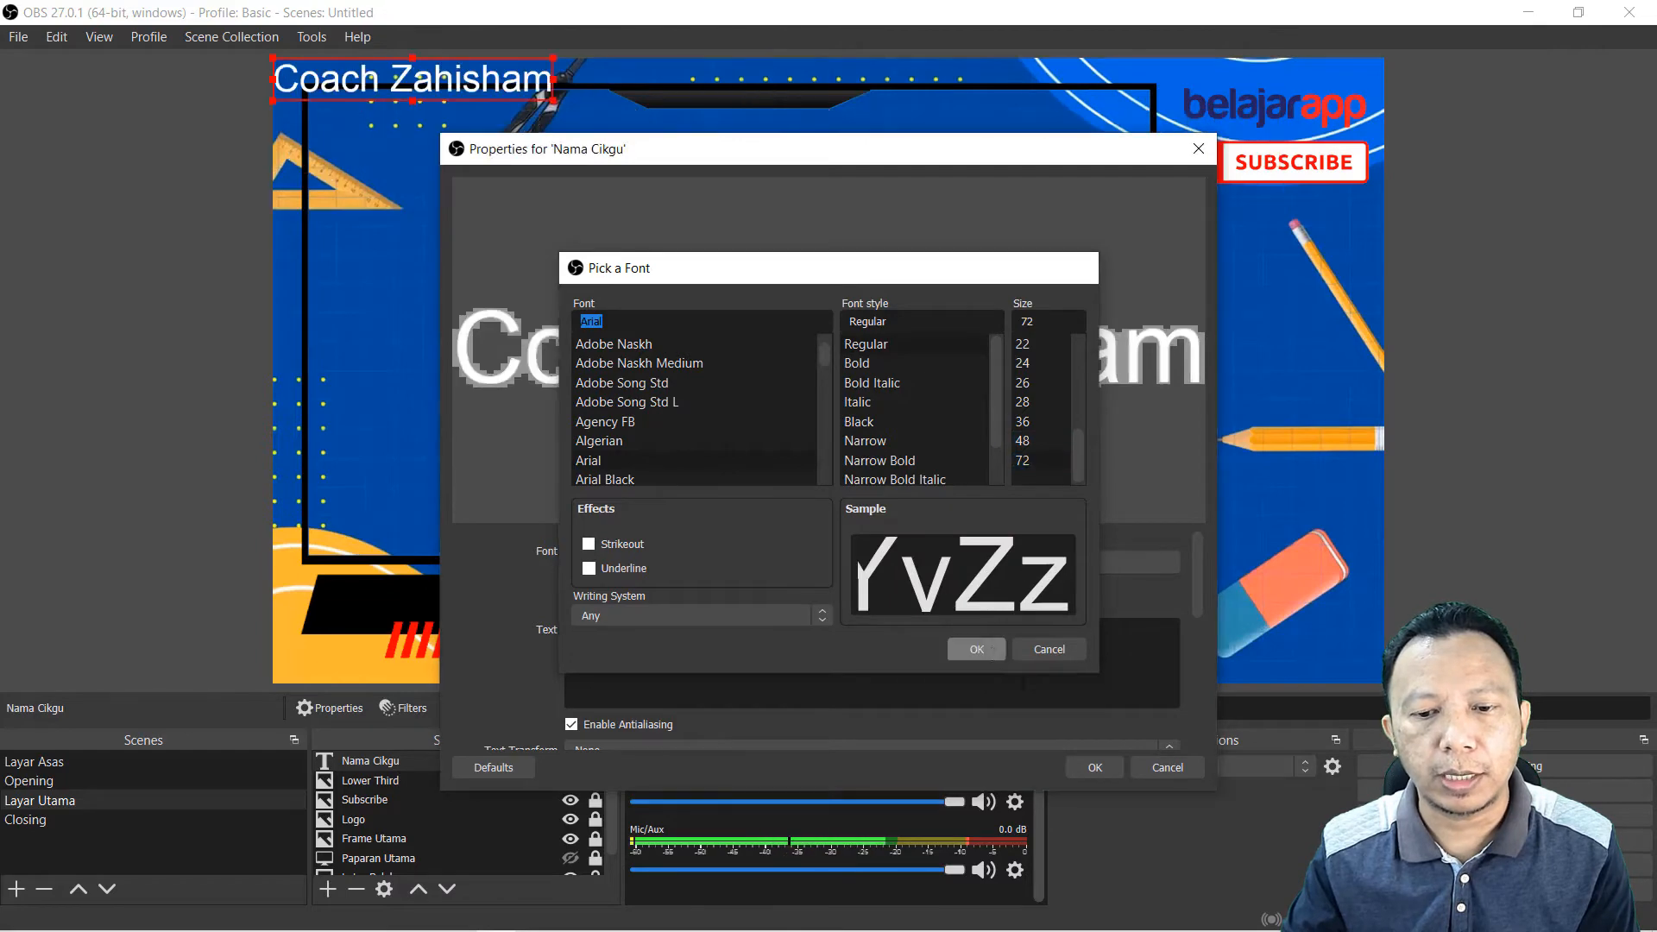
left_click(1094, 767)
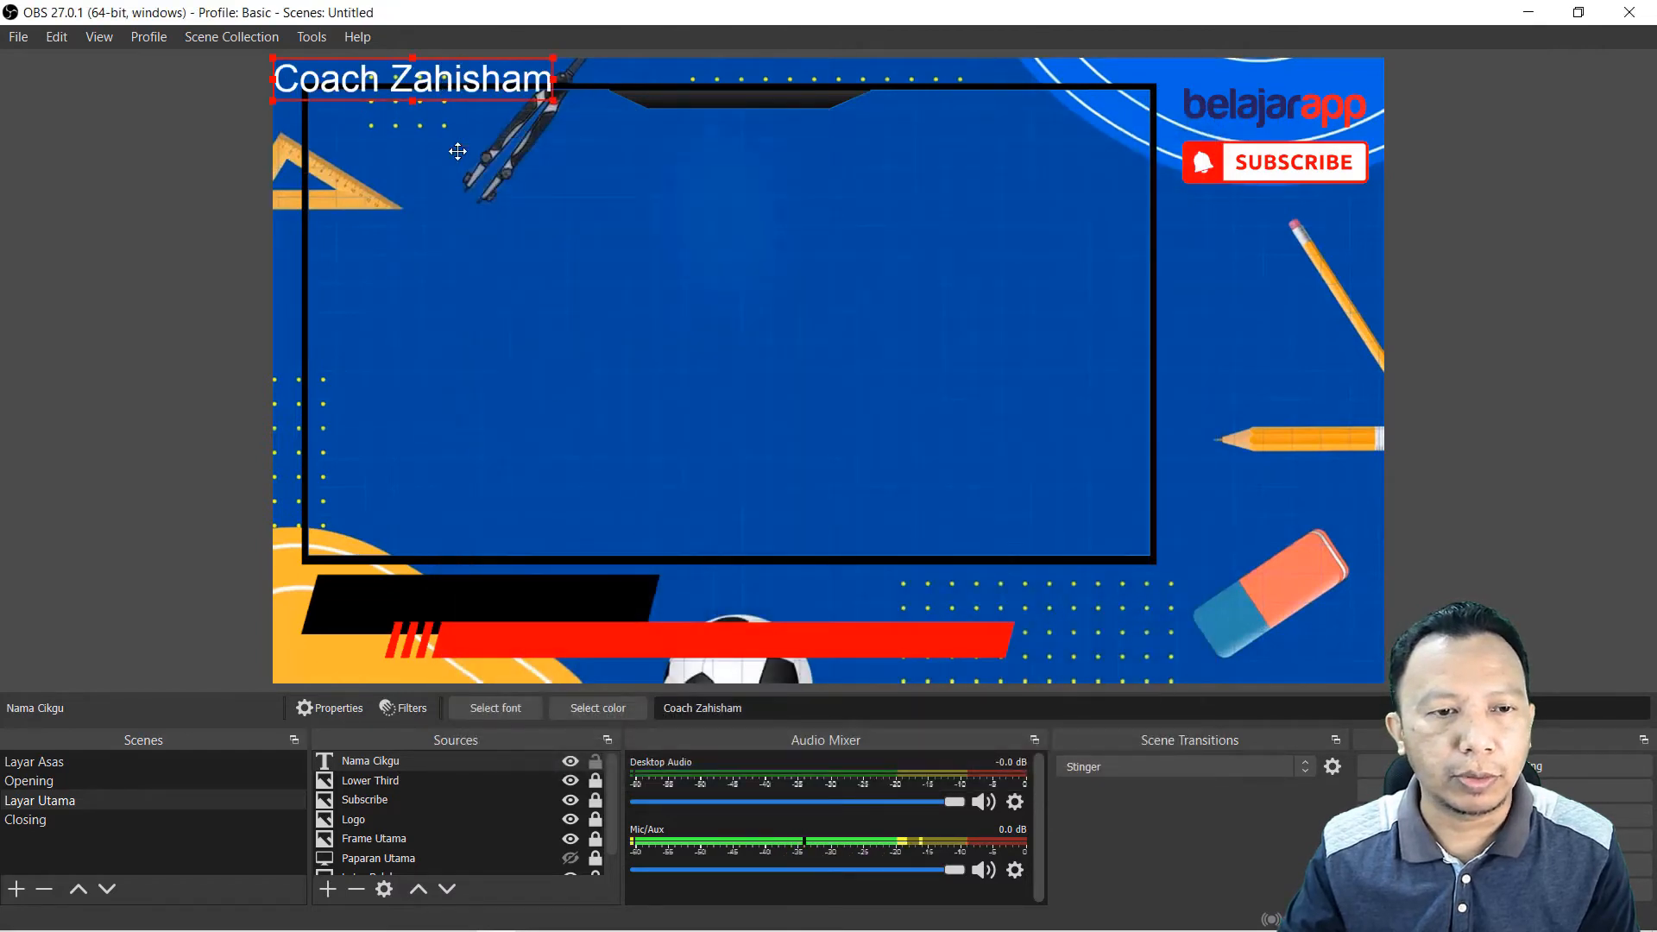
Step: Place the Nama Cikgu text on the black bar of the lower third and shrink it slightly to fit inside
left_click_drag(317, 88, 390, 607)
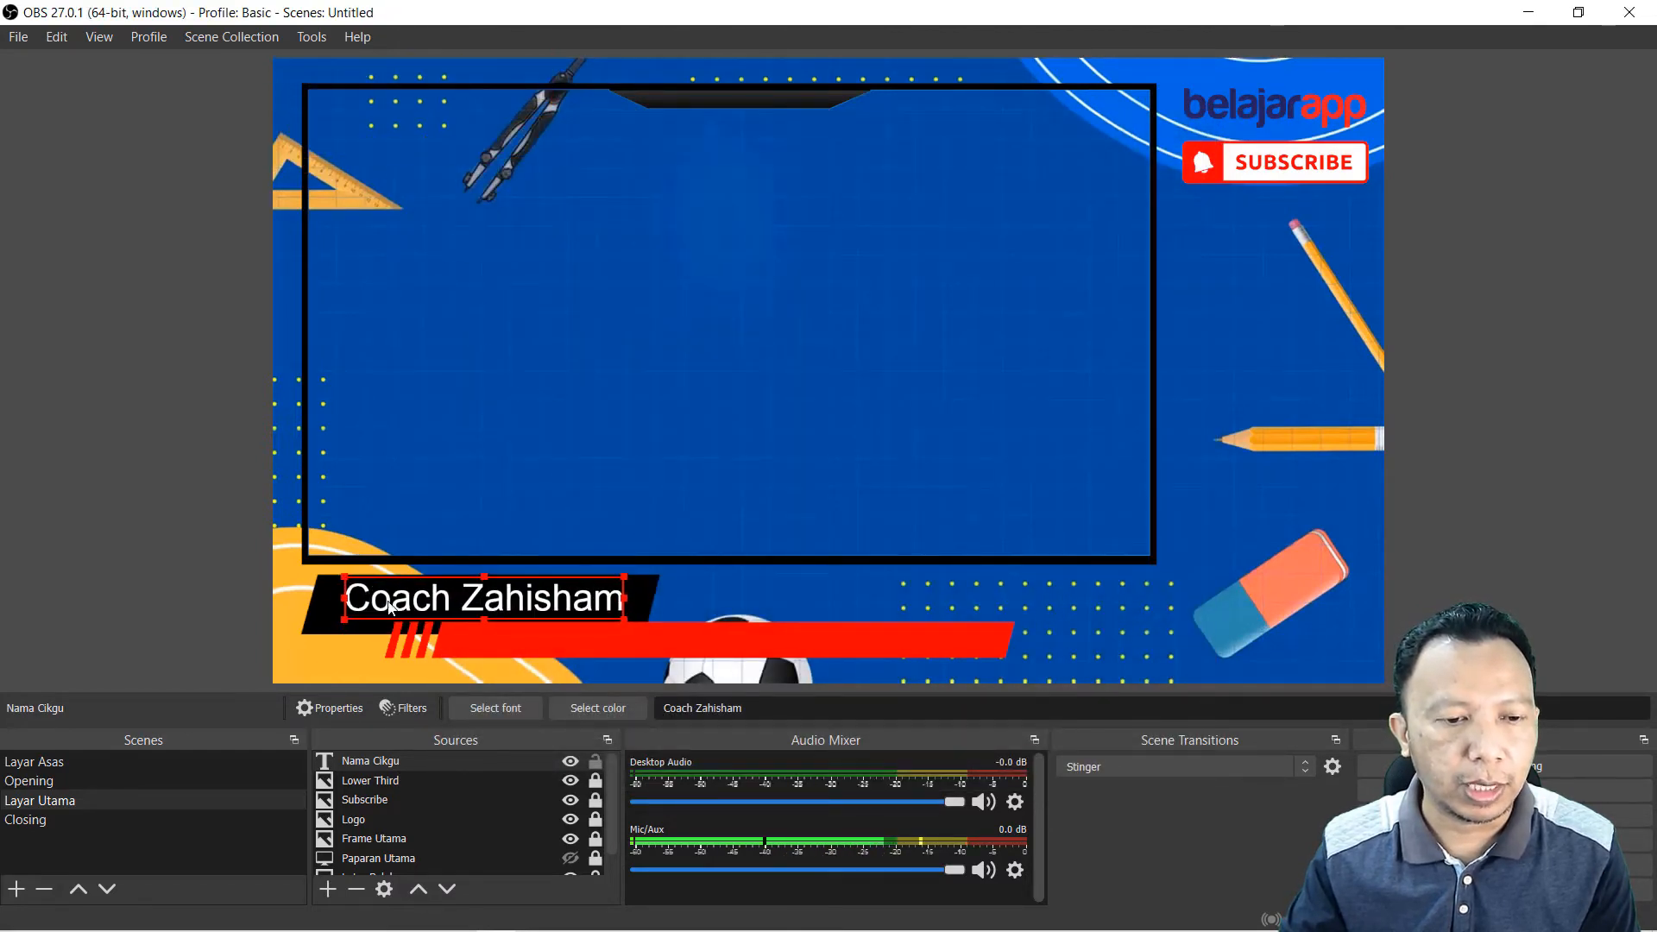
left_click(181, 564)
left_click(619, 592)
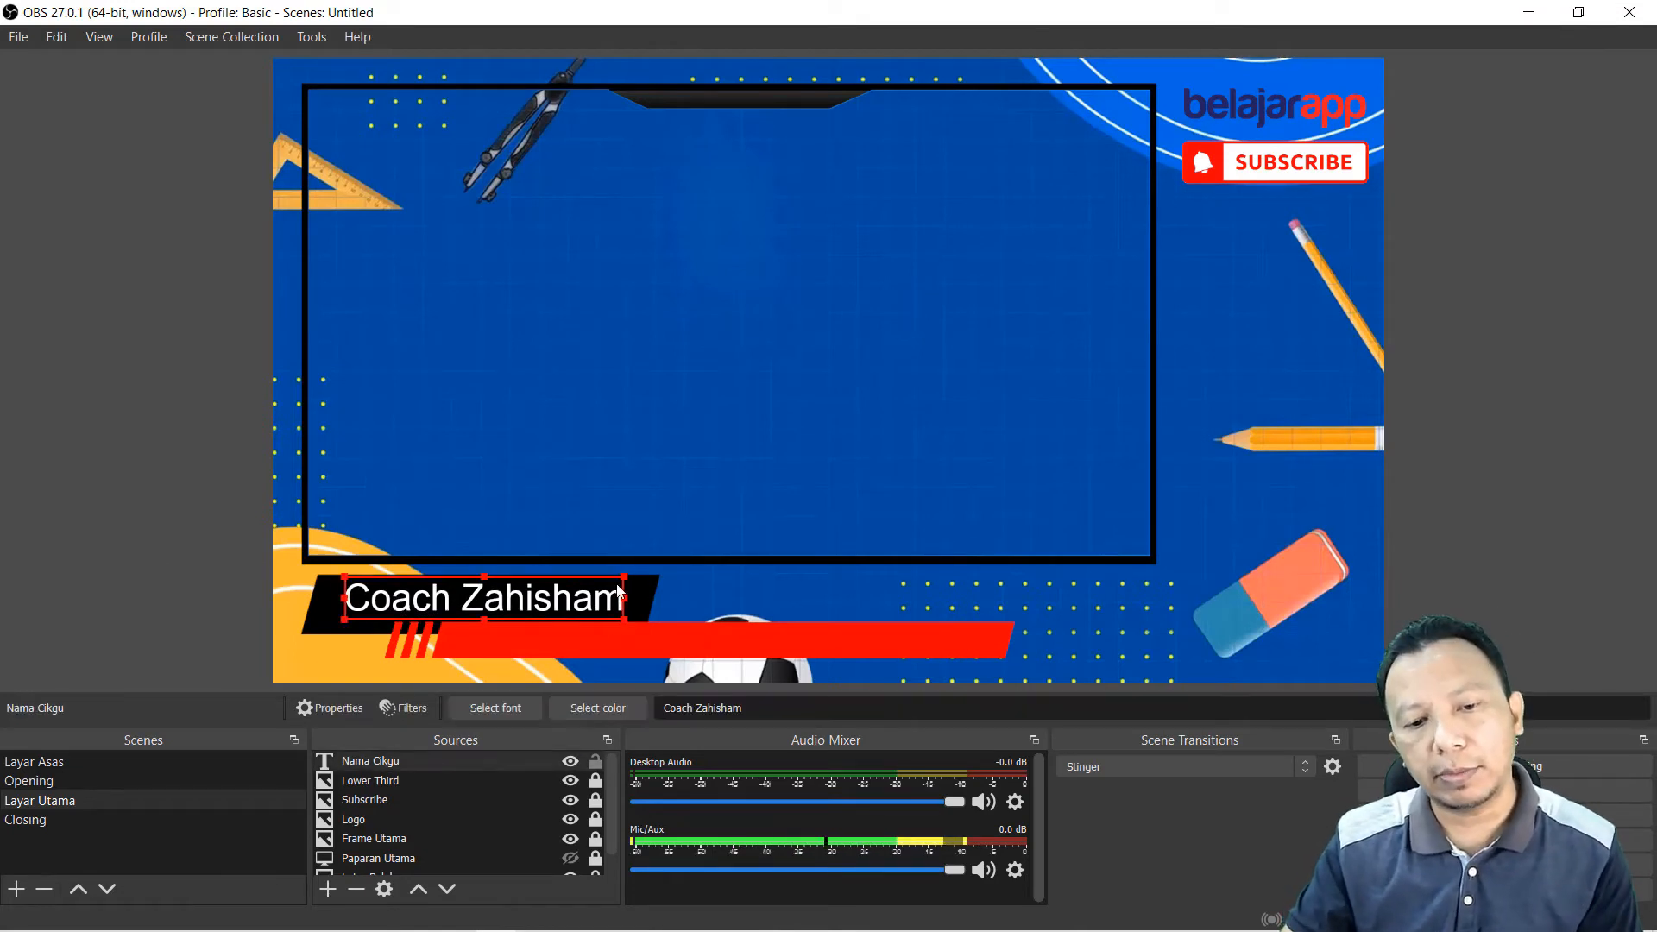
left_click_drag(624, 577, 607, 581)
left_click(207, 580)
left_click(473, 606)
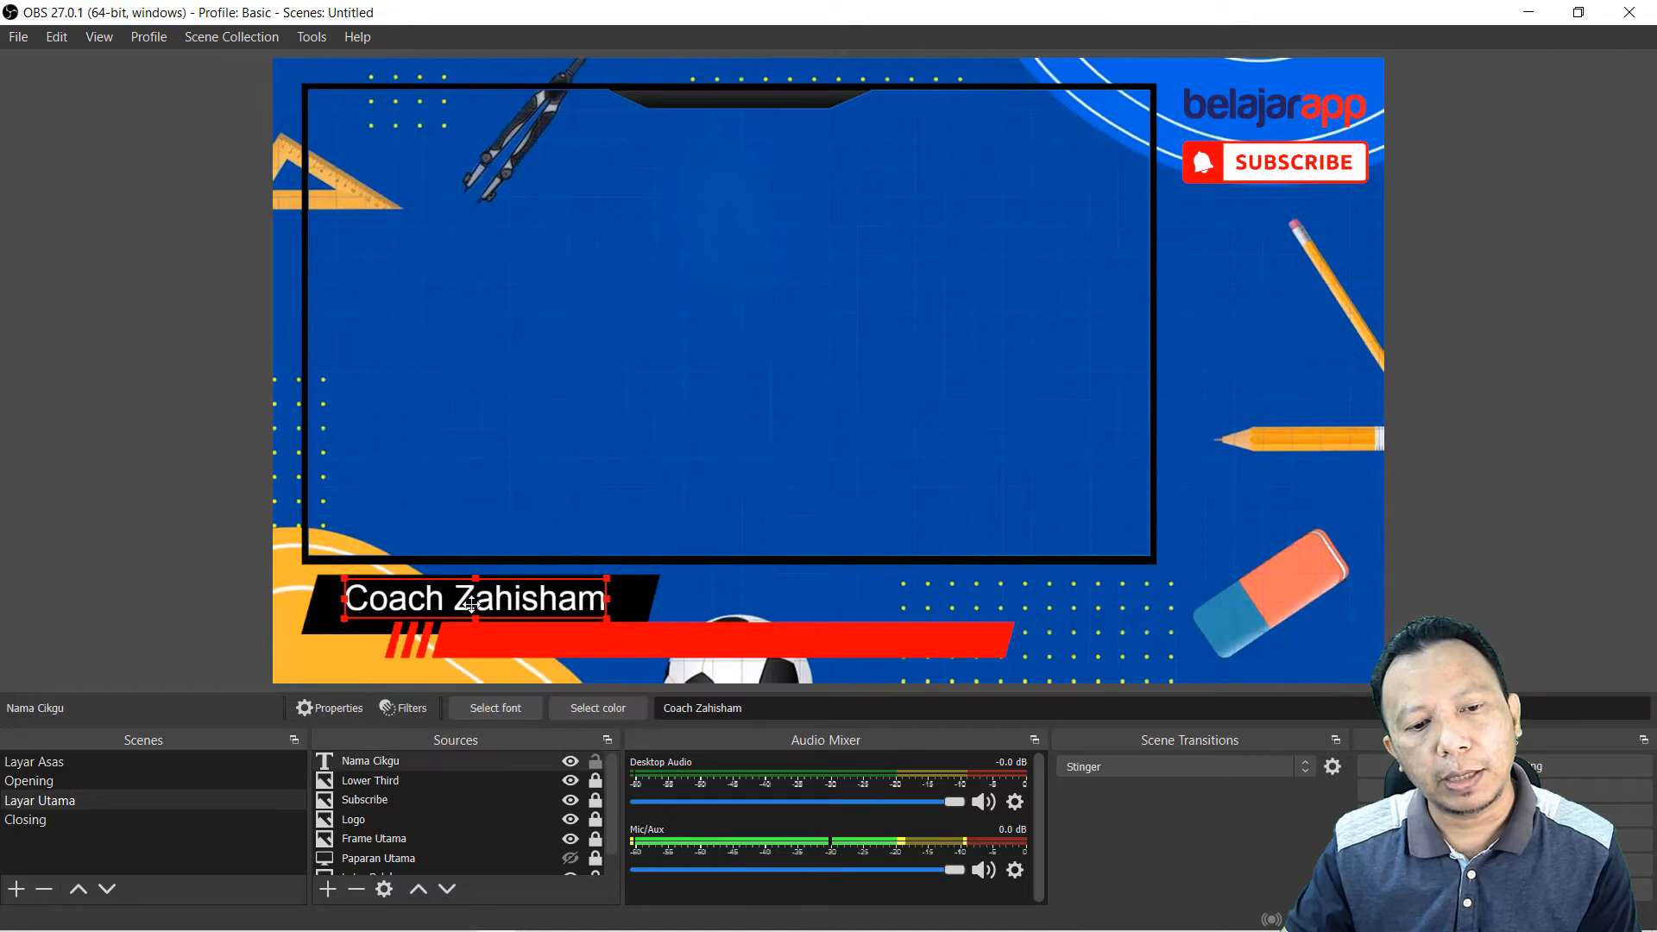
left_click(154, 586)
left_click(507, 600)
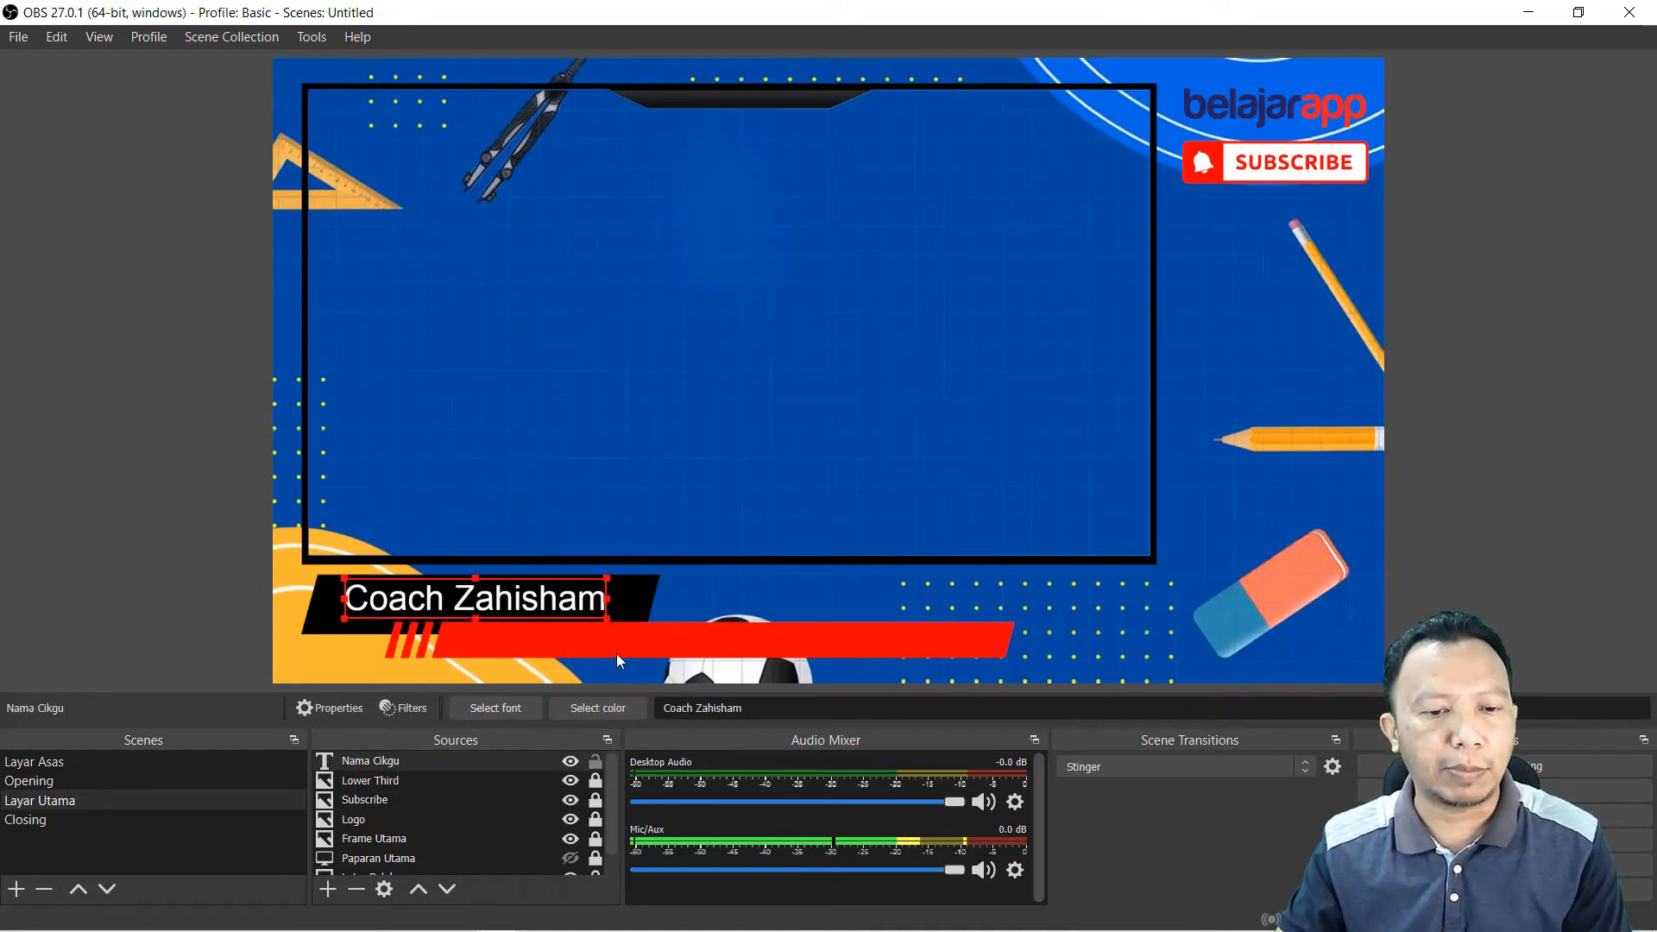
right_click(520, 605)
left_click(230, 411)
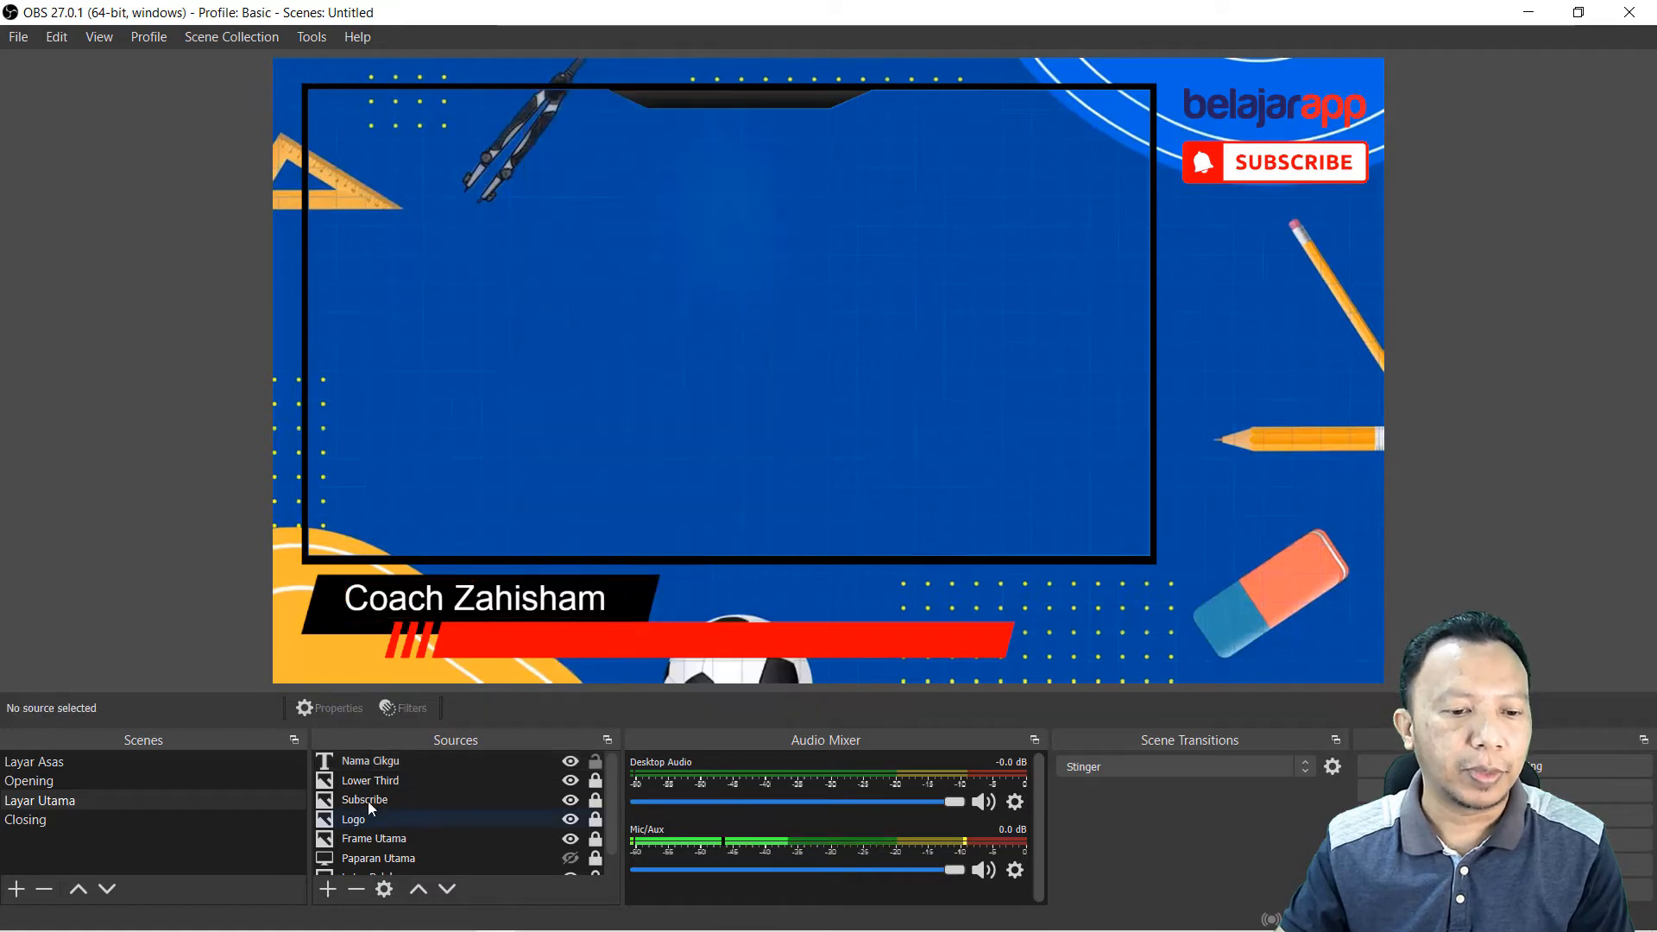
left_click(467, 603)
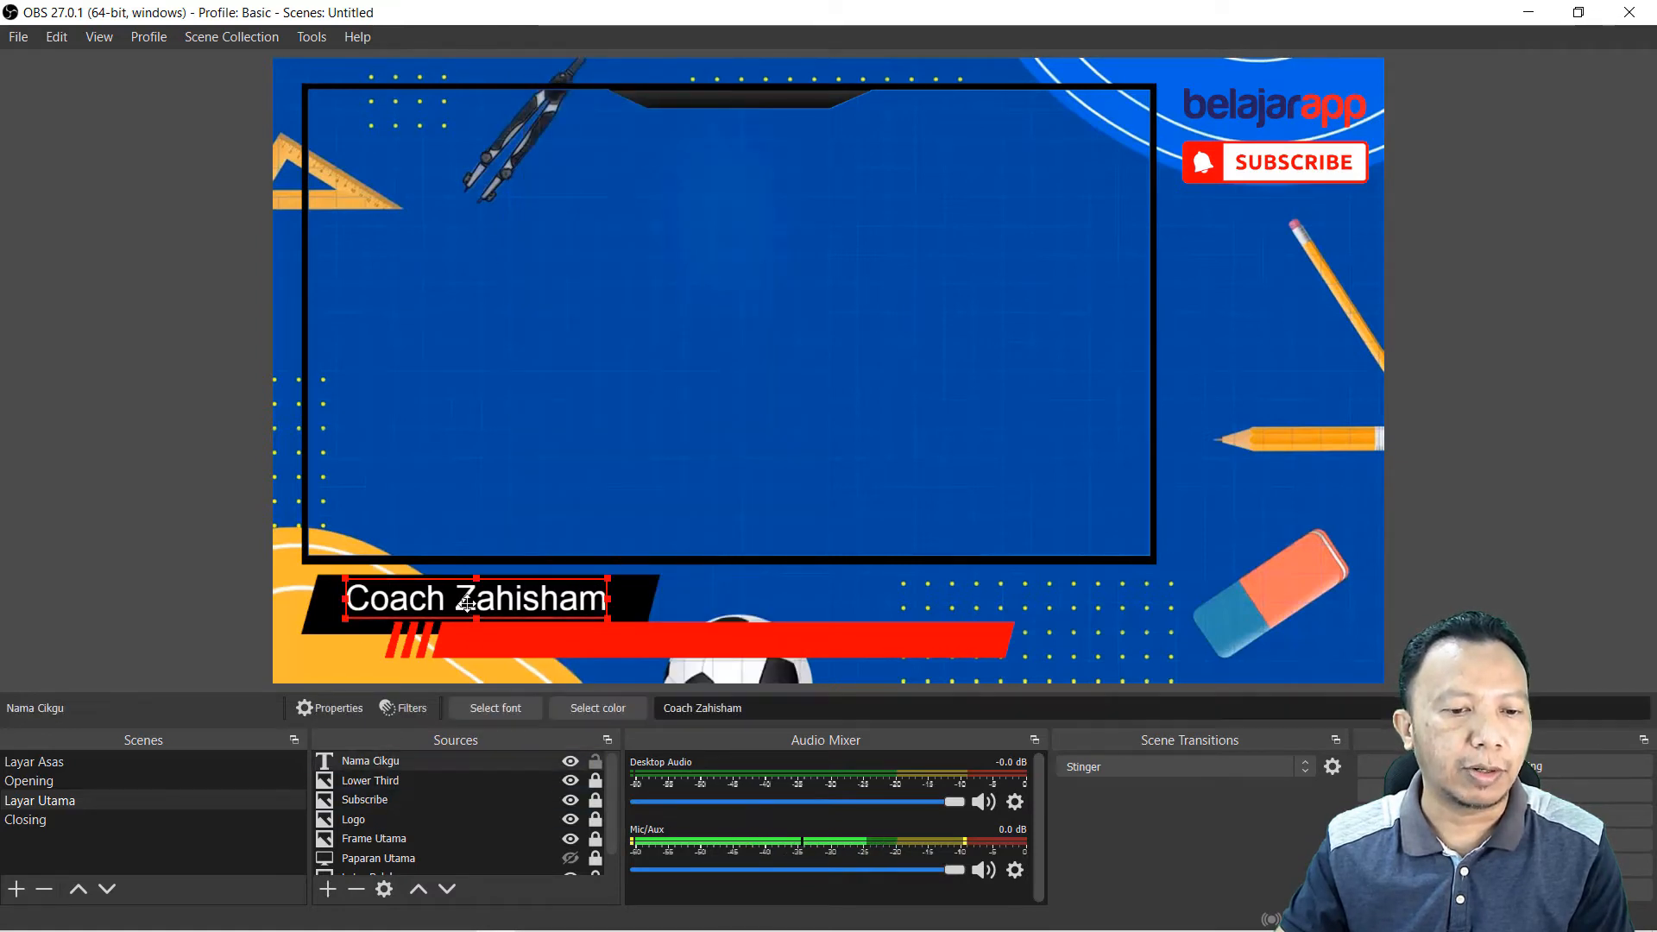
left_click(66, 540)
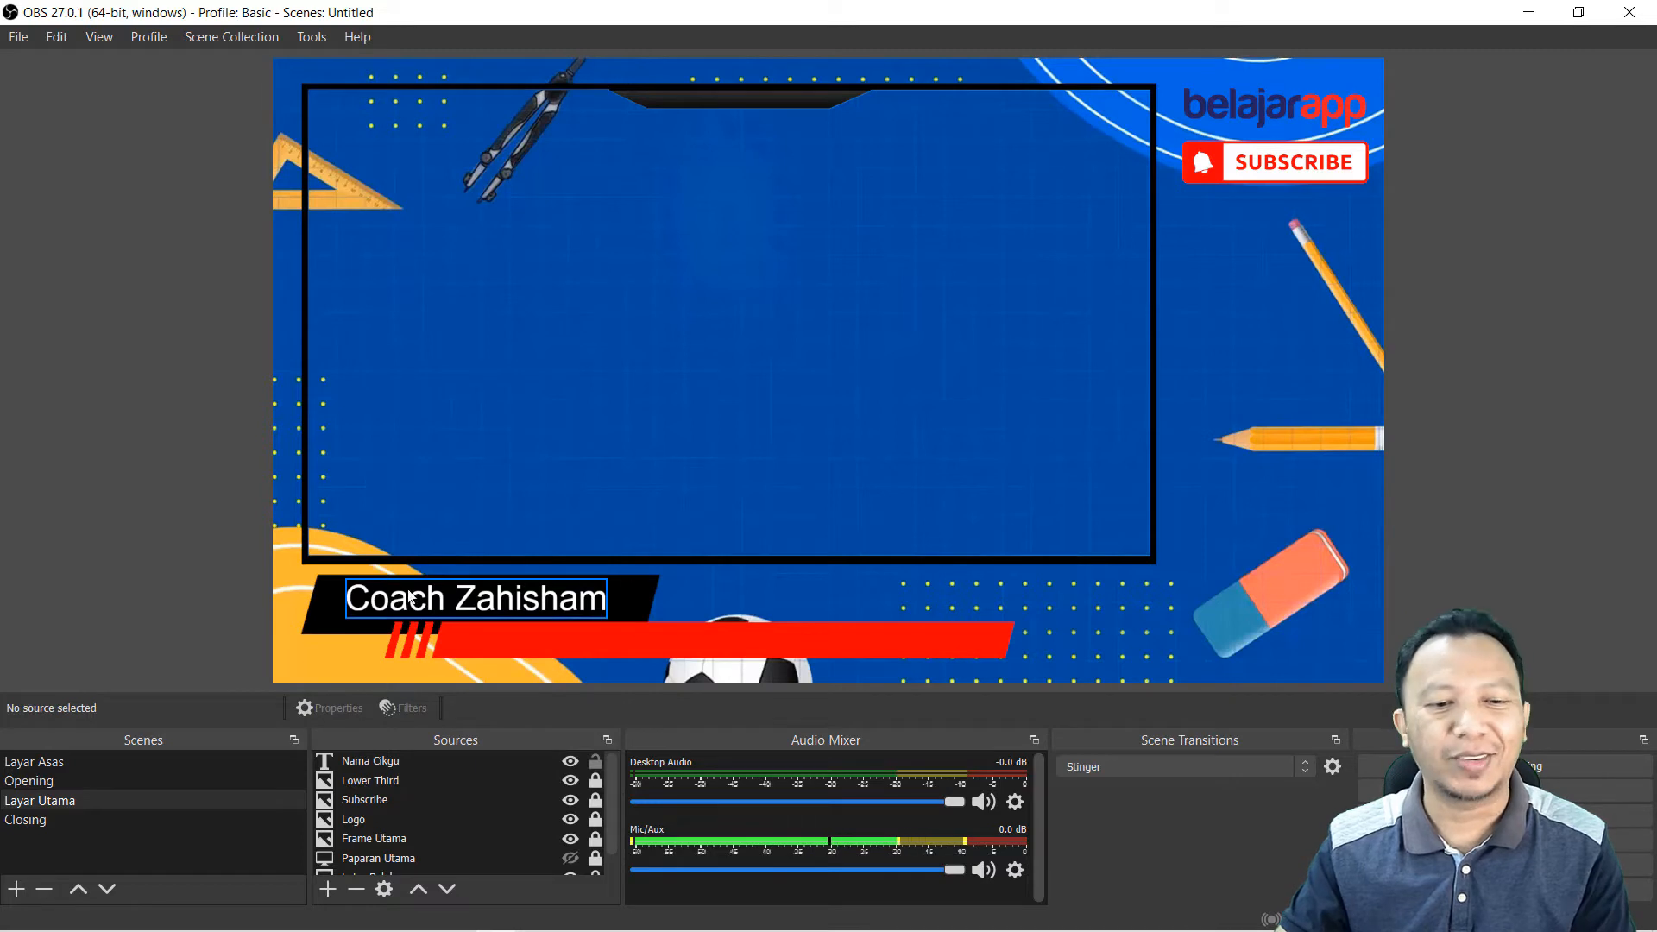
Step: Copy the Nama Cikgu text source and paste it into the same scene as a reference
left_click(527, 608)
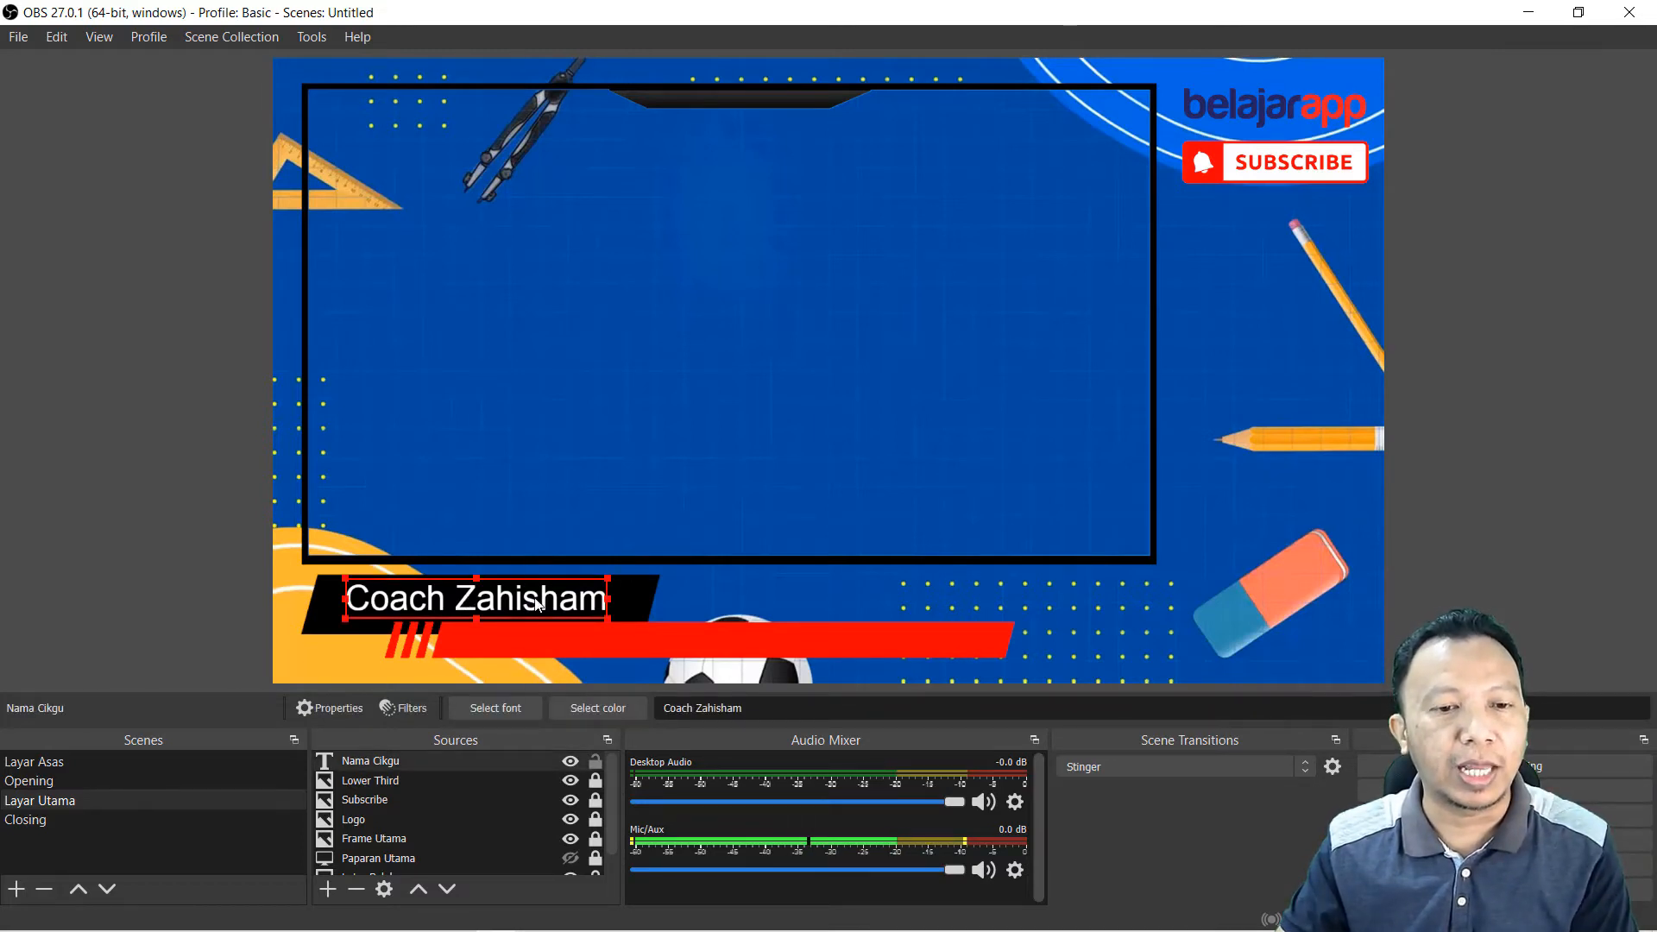
right_click(529, 604)
left_click(616, 221)
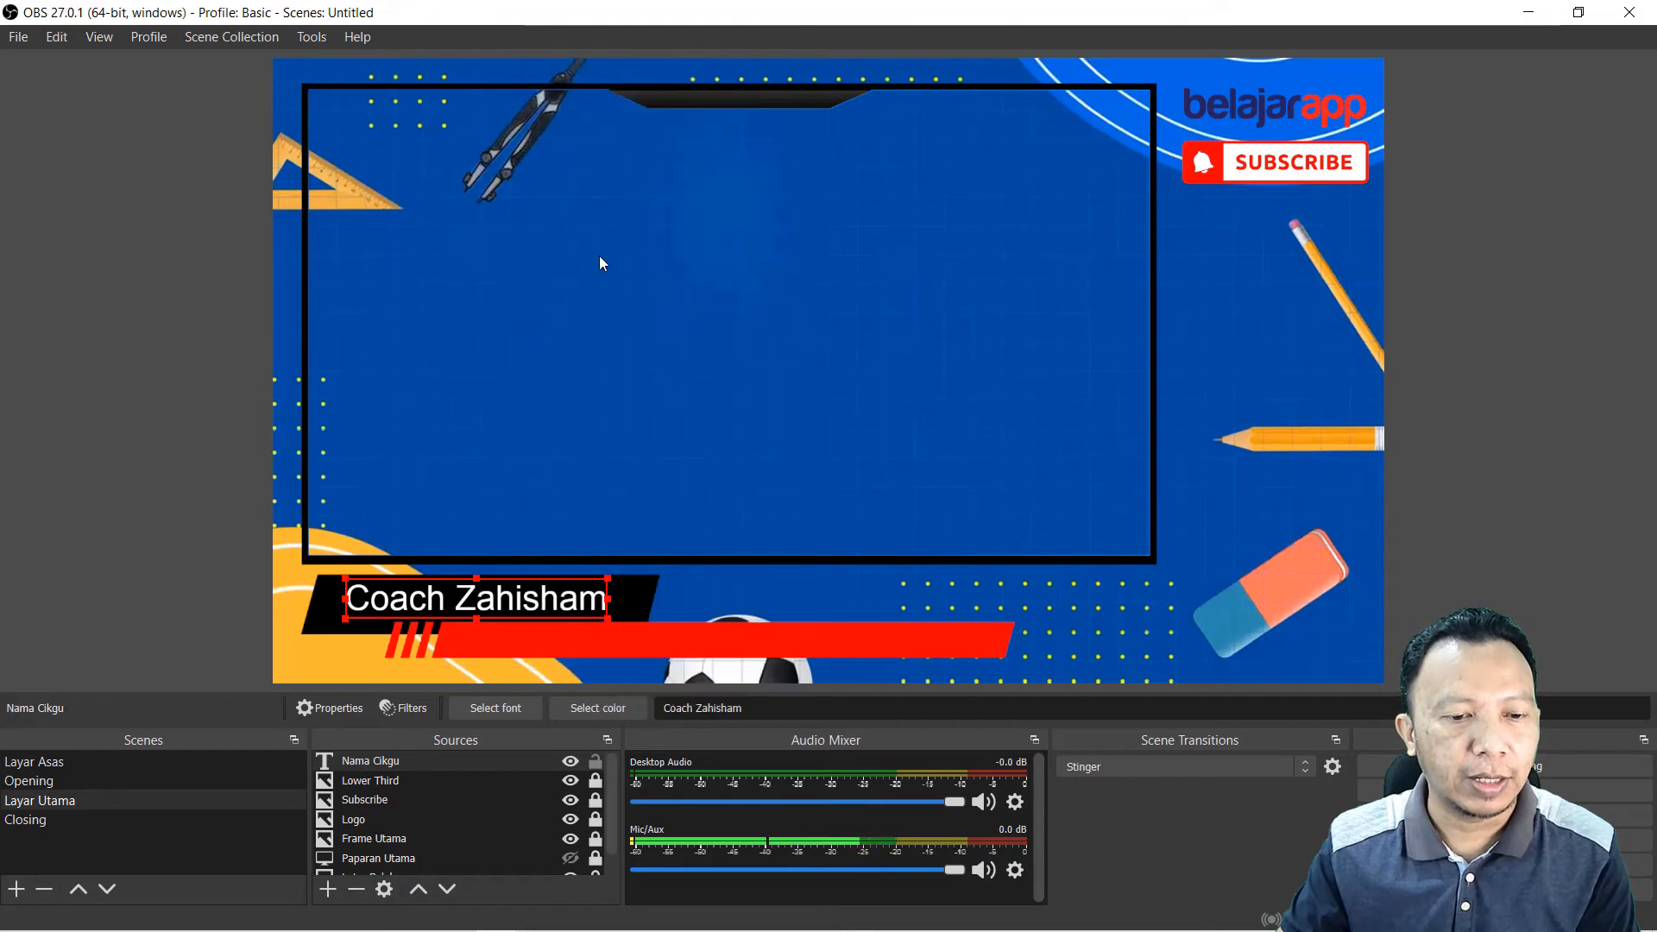
left_click(732, 587)
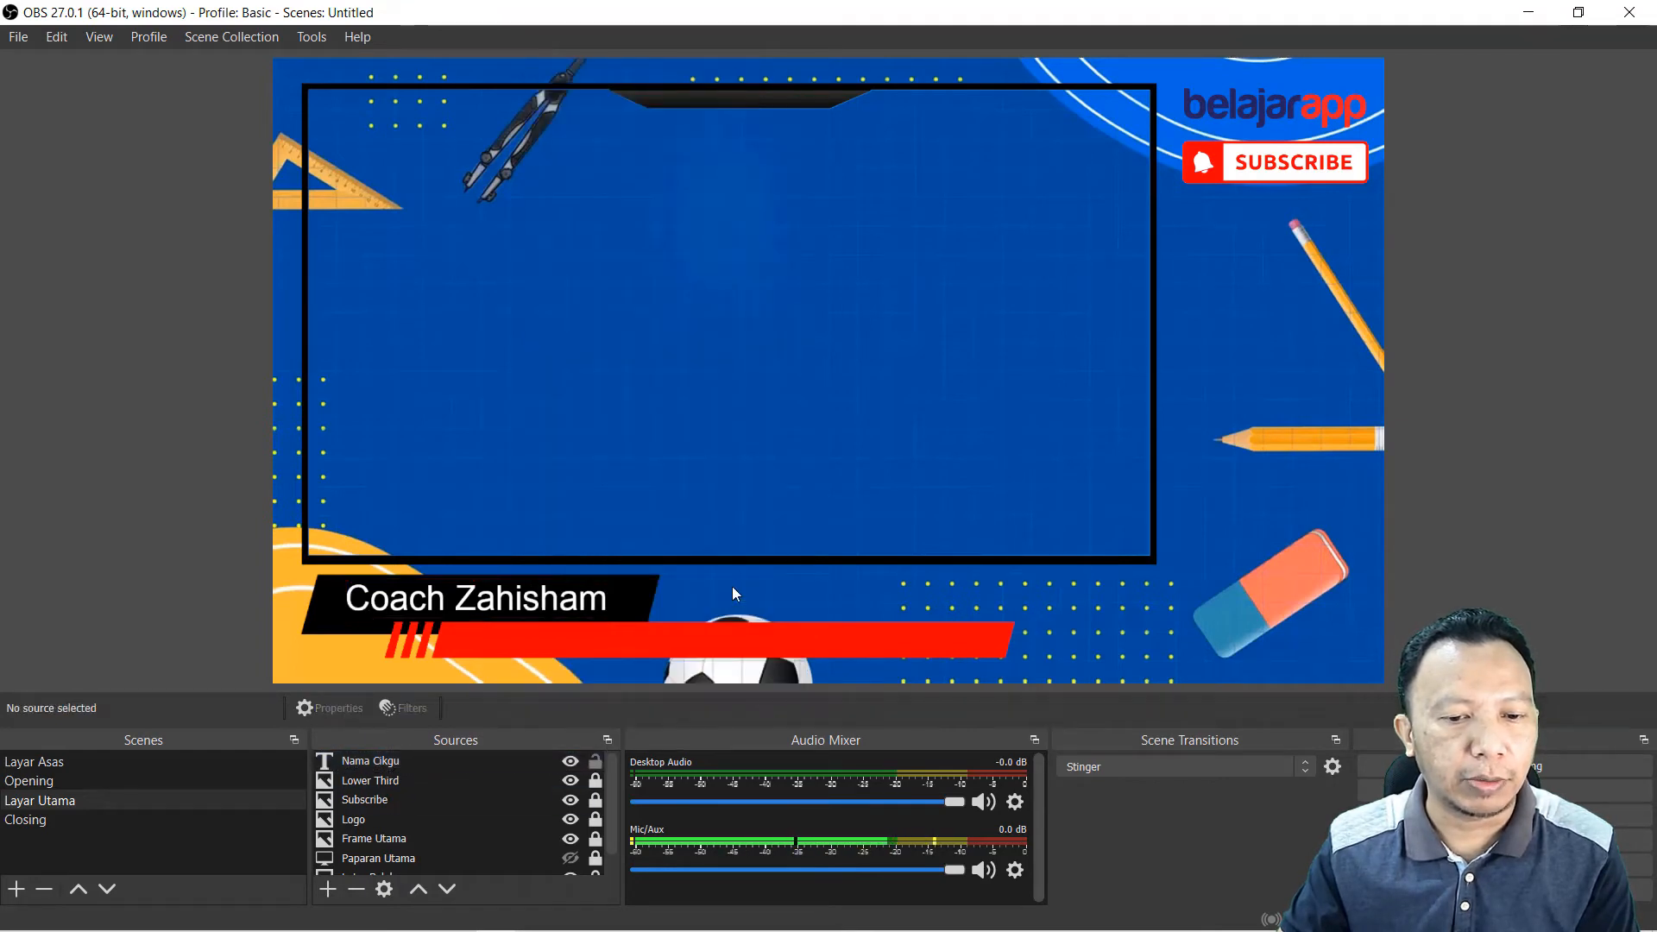
right_click(732, 587)
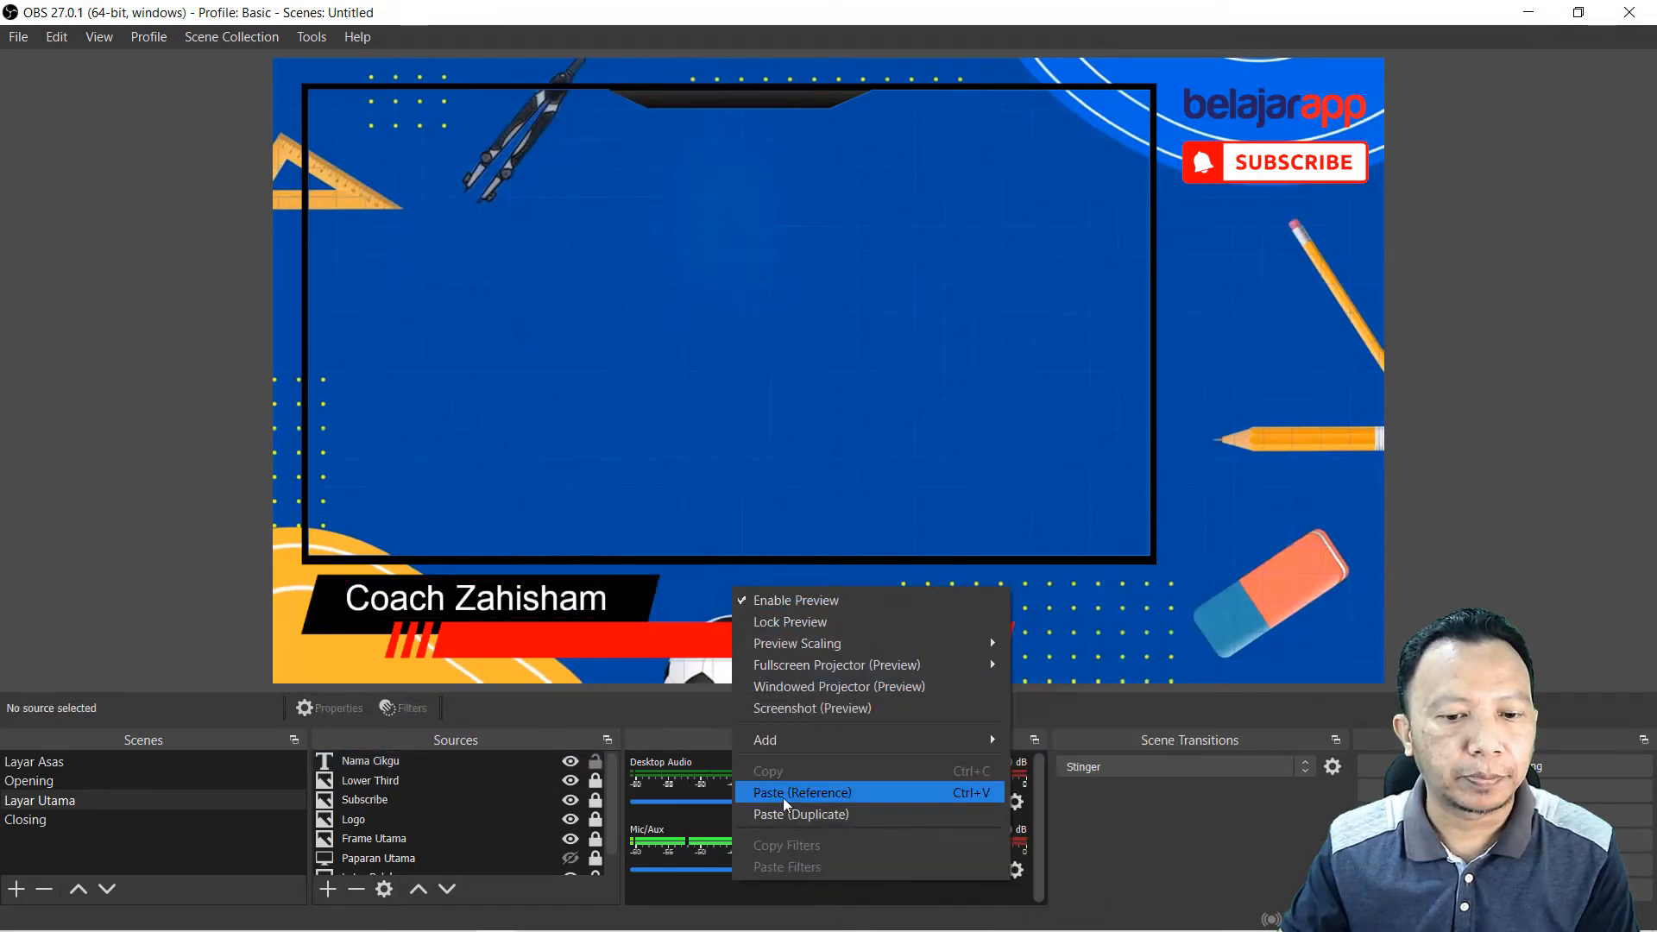
left_click(679, 501)
key("ctrl+v")
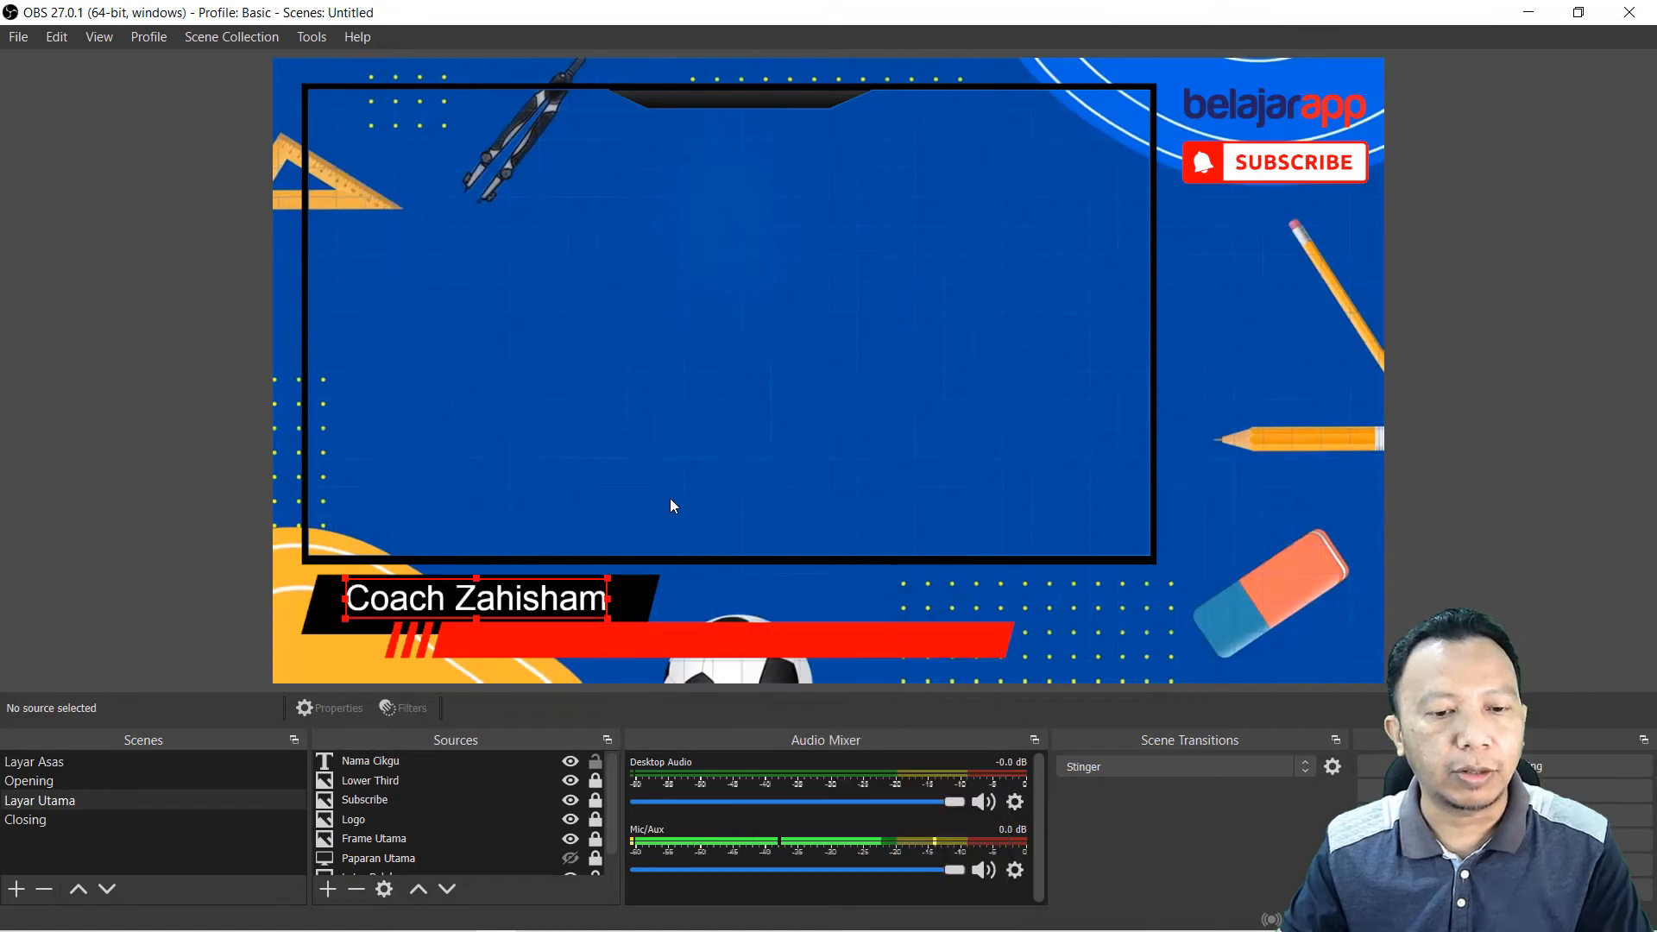
Step: Place the pasted reference copy of the name text on the red bar and rename it Tajuk Kursus
left_click_drag(512, 605, 639, 626)
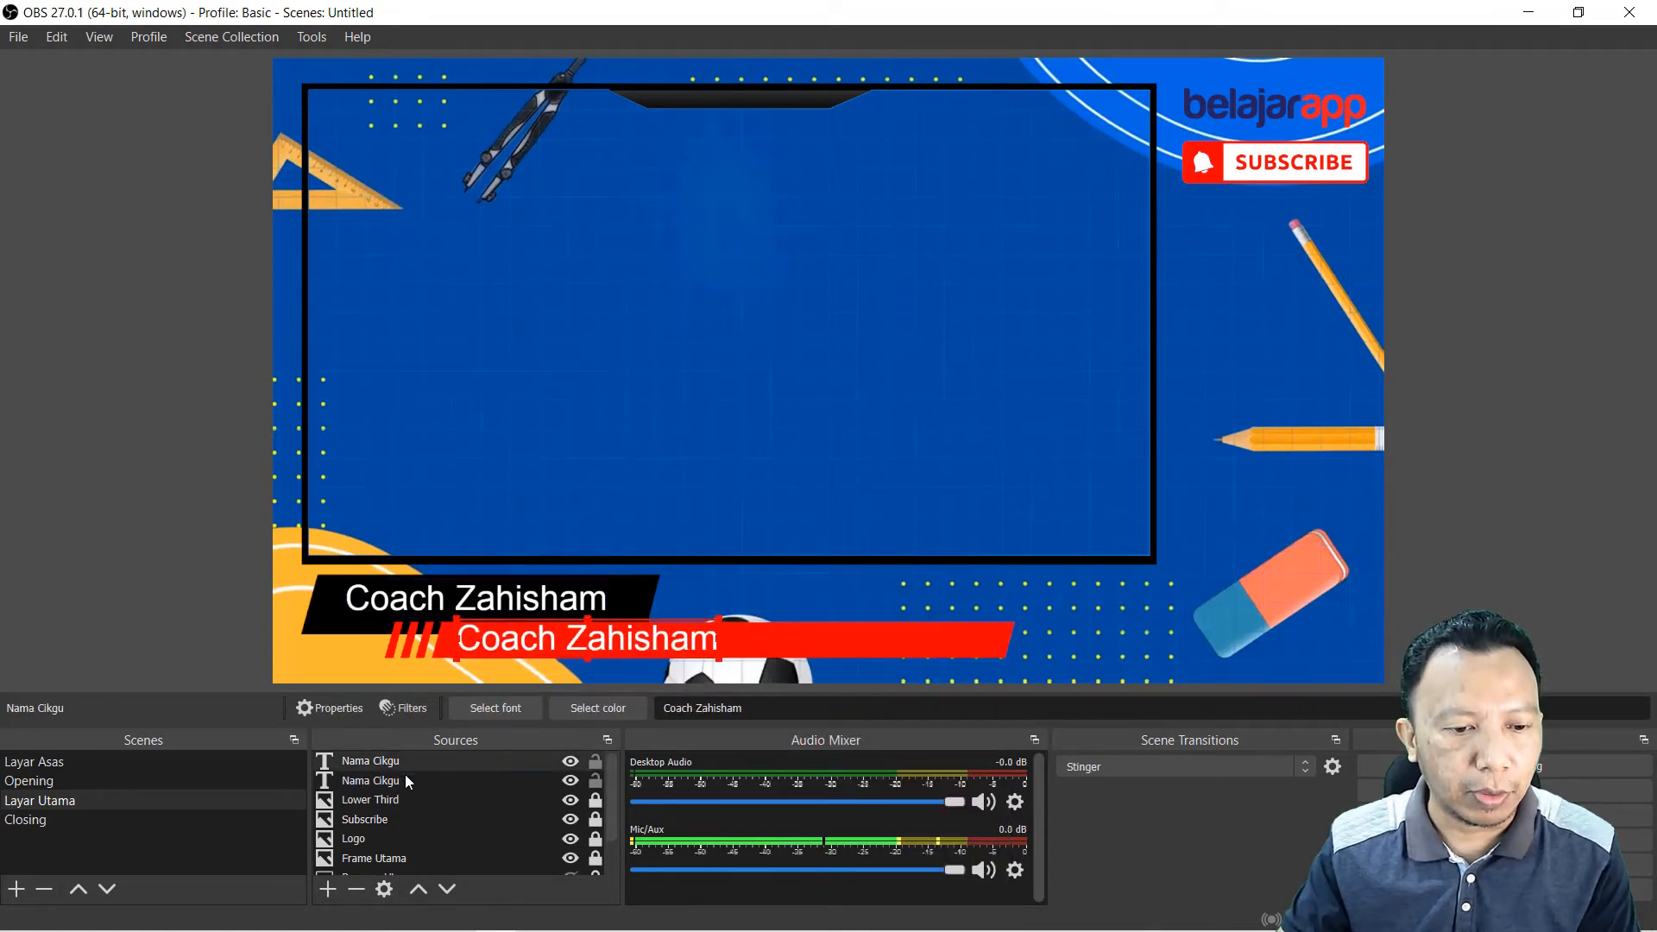
left_click(376, 760)
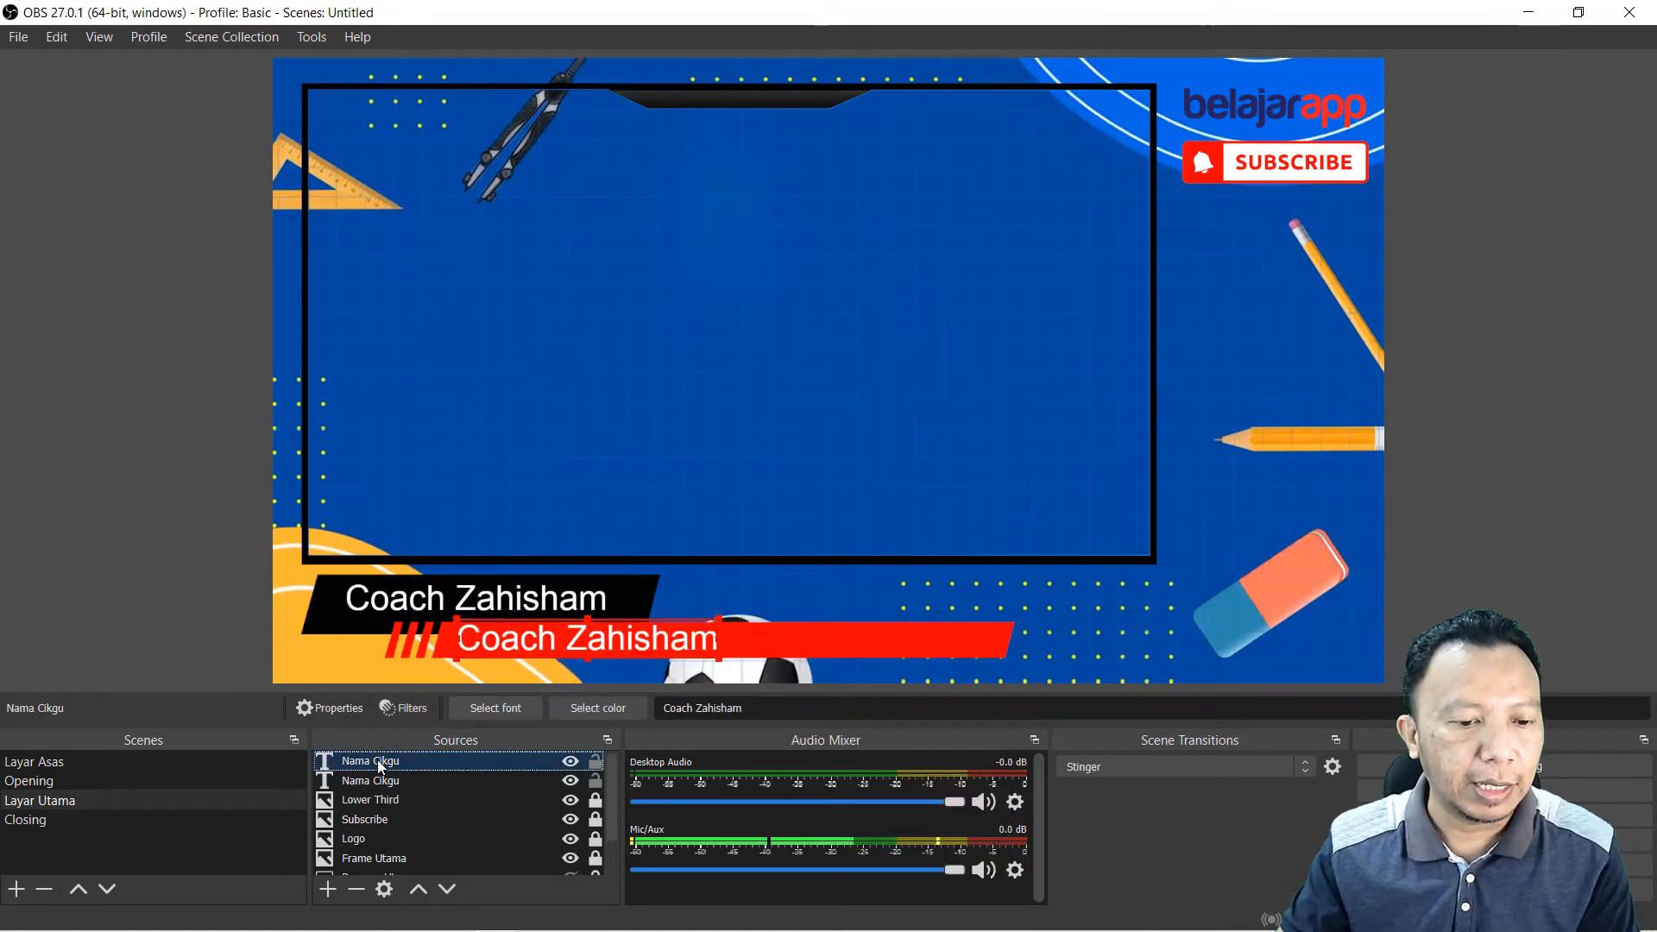
right_click(376, 759)
left_click(466, 416)
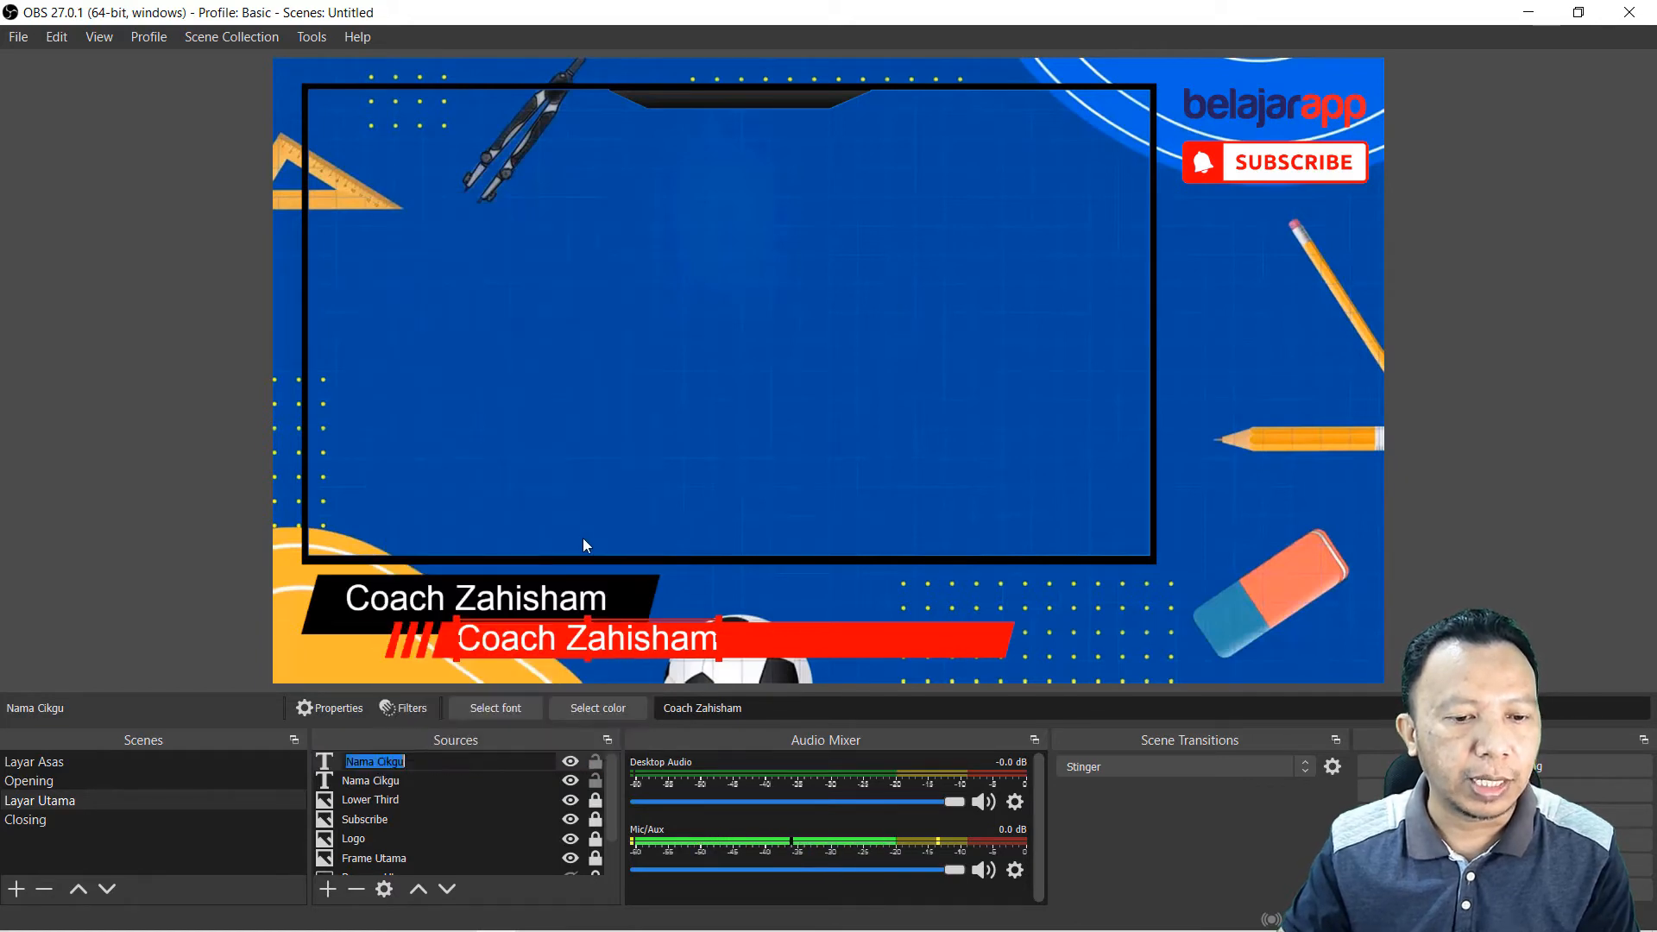
type("Tajuk")
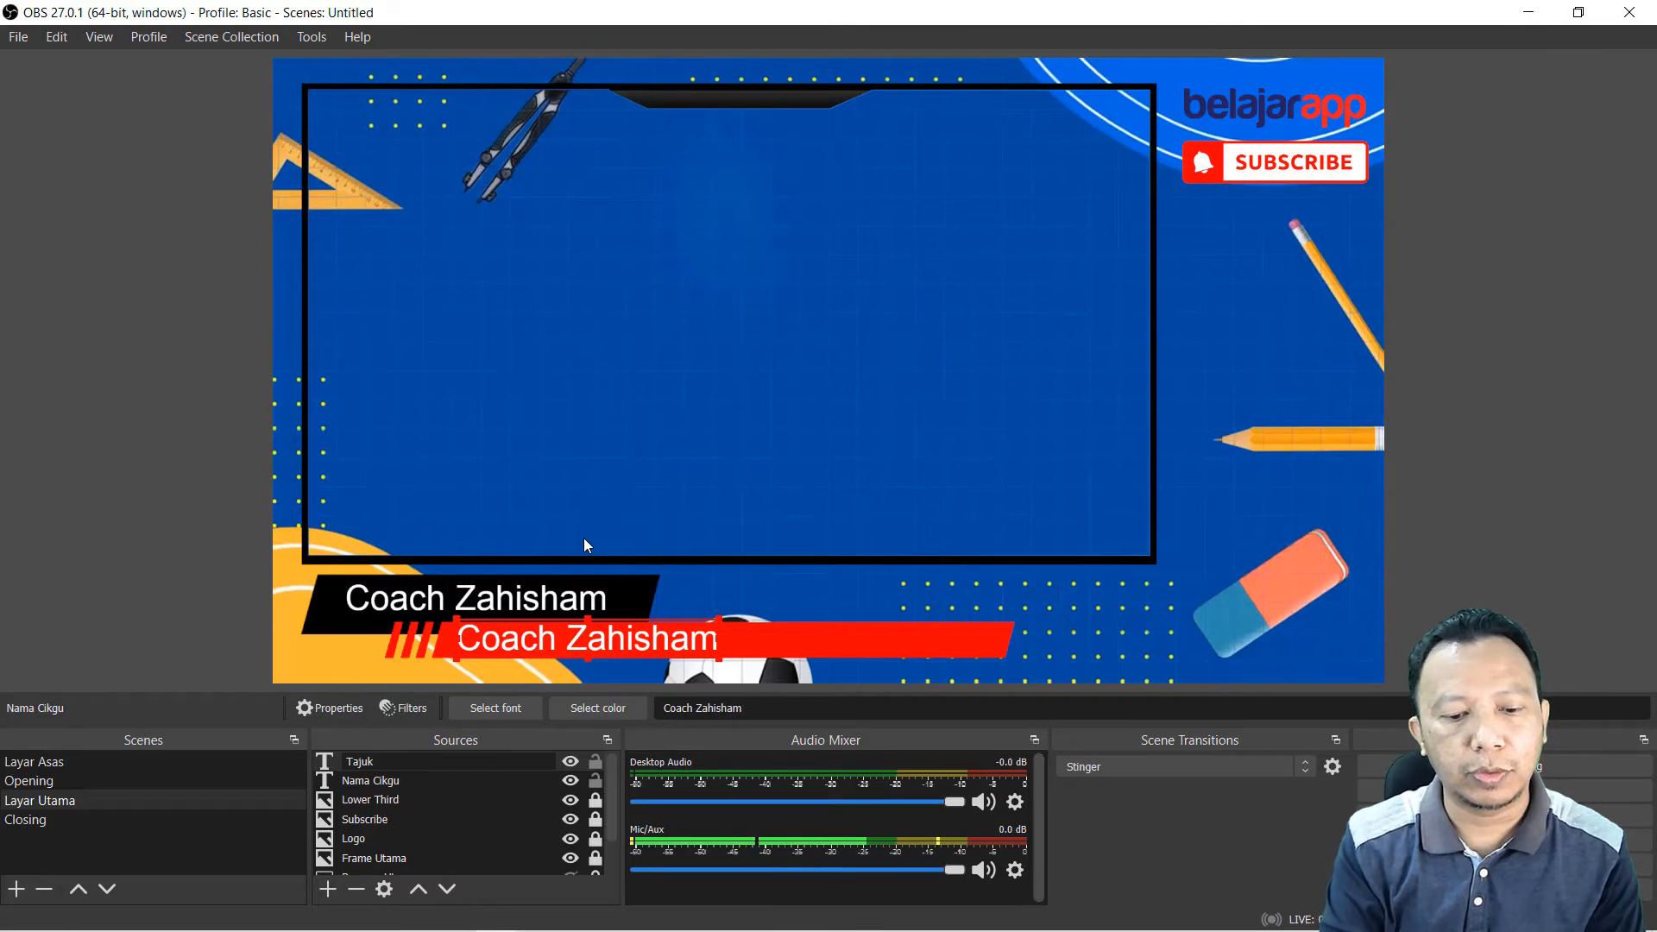
type(" Kurss")
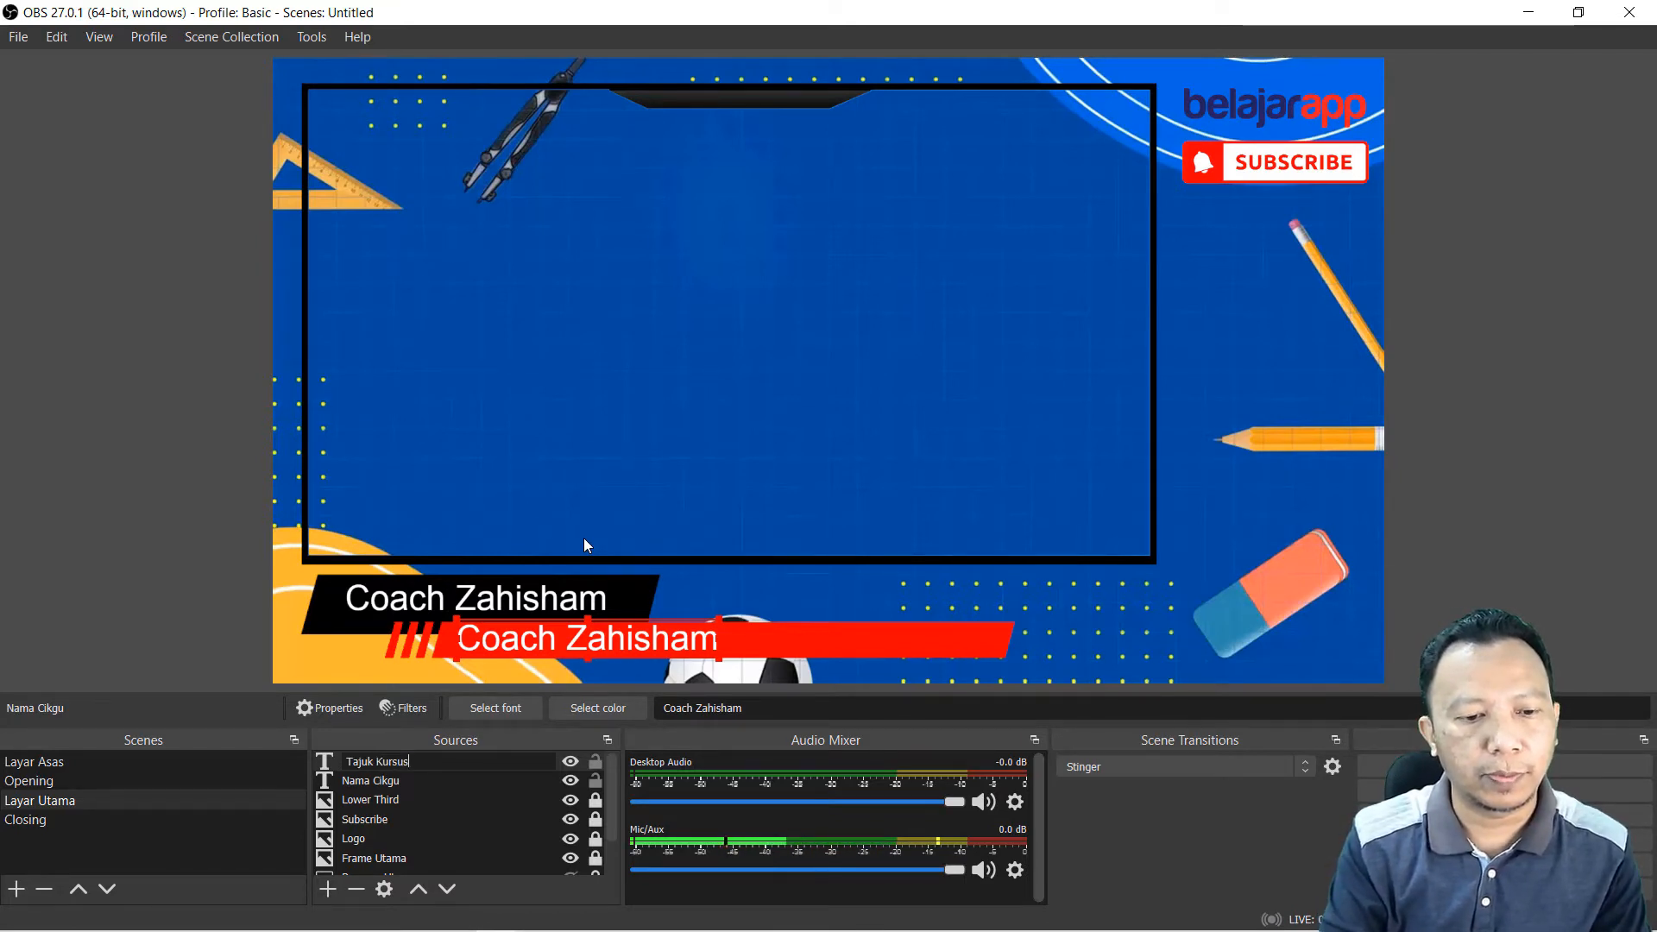
key("Return")
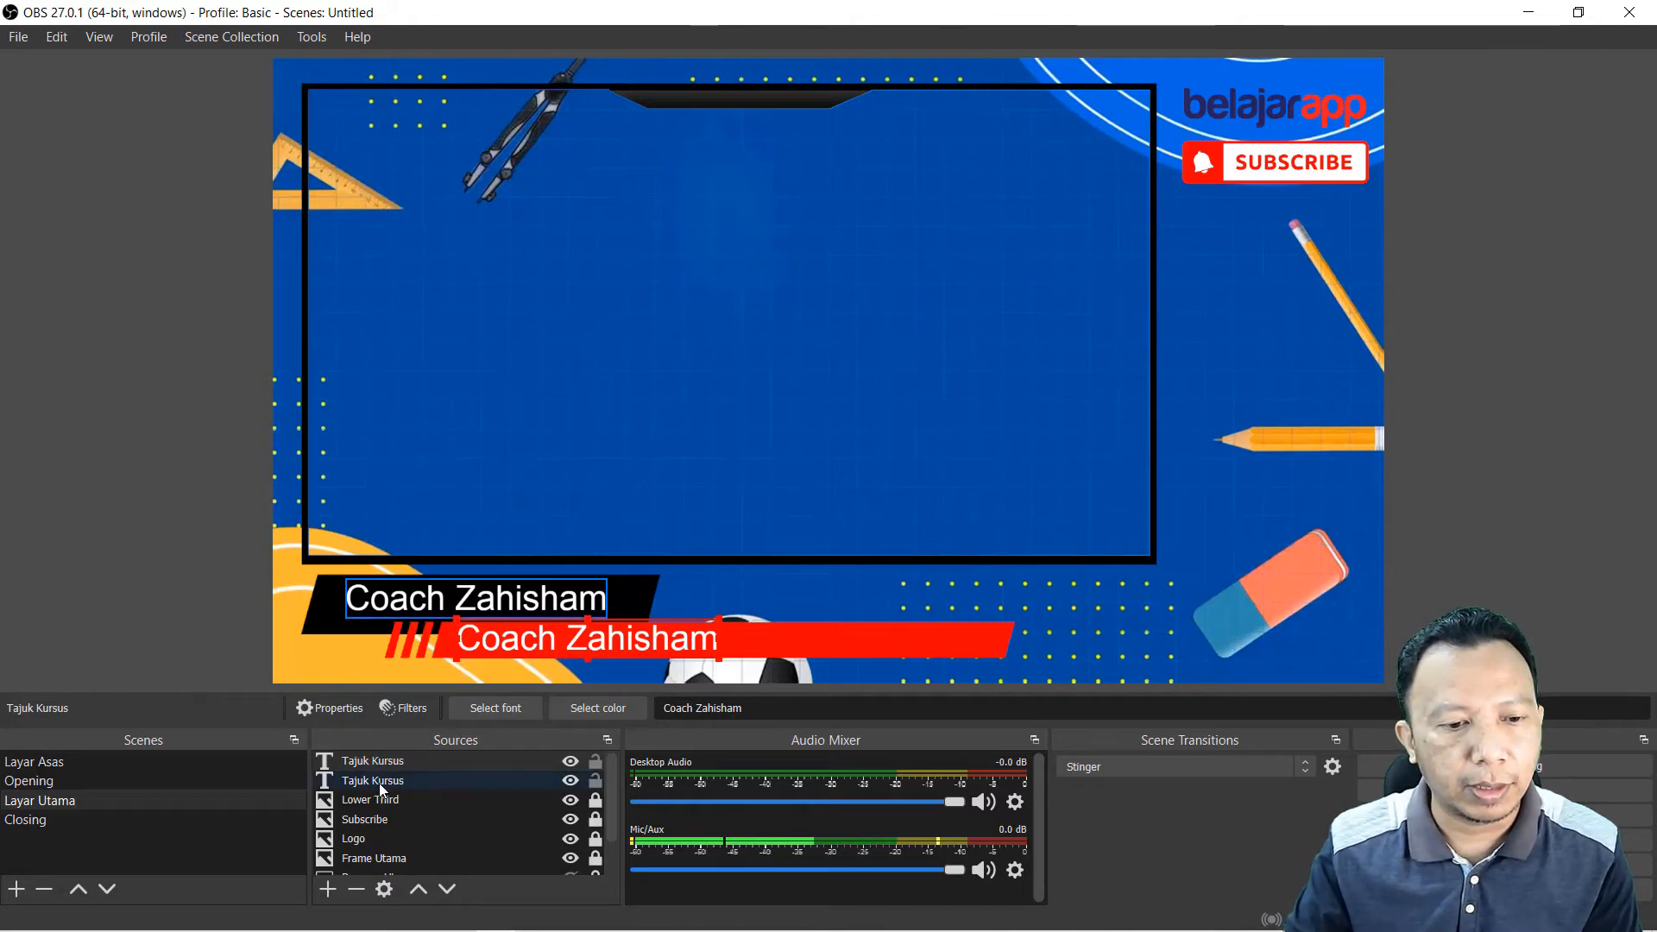
Step: Rename the original text source on the black bar back to Nama Cikgu
left_click(214, 662)
left_click(415, 782)
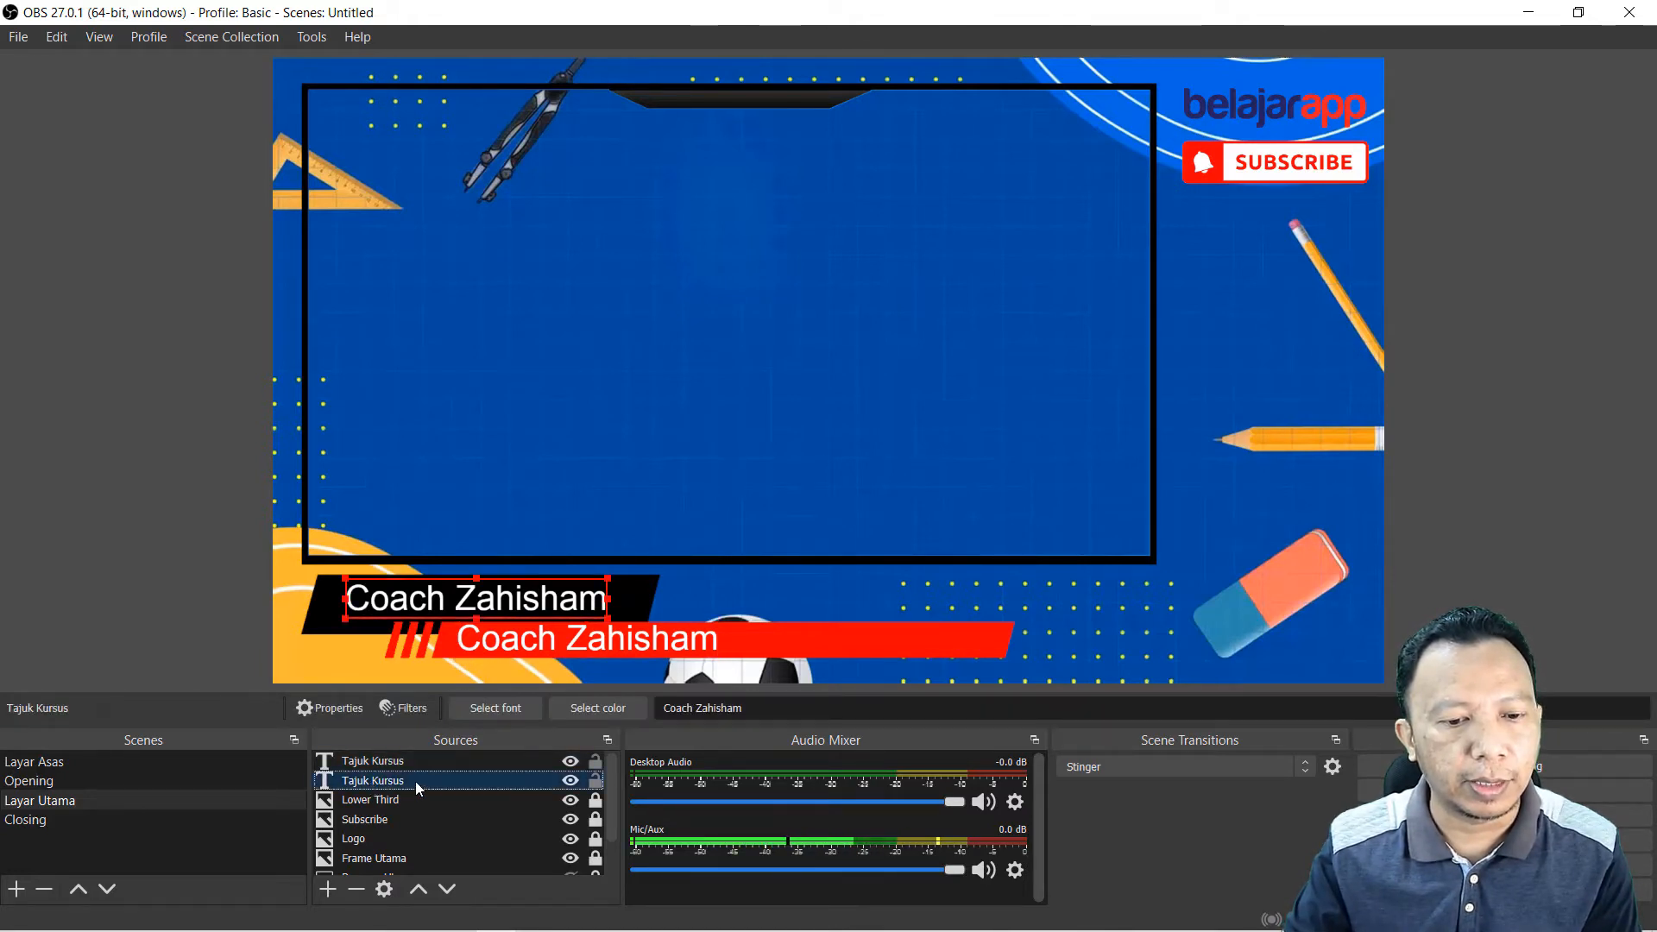
right_click(407, 779)
left_click(516, 436)
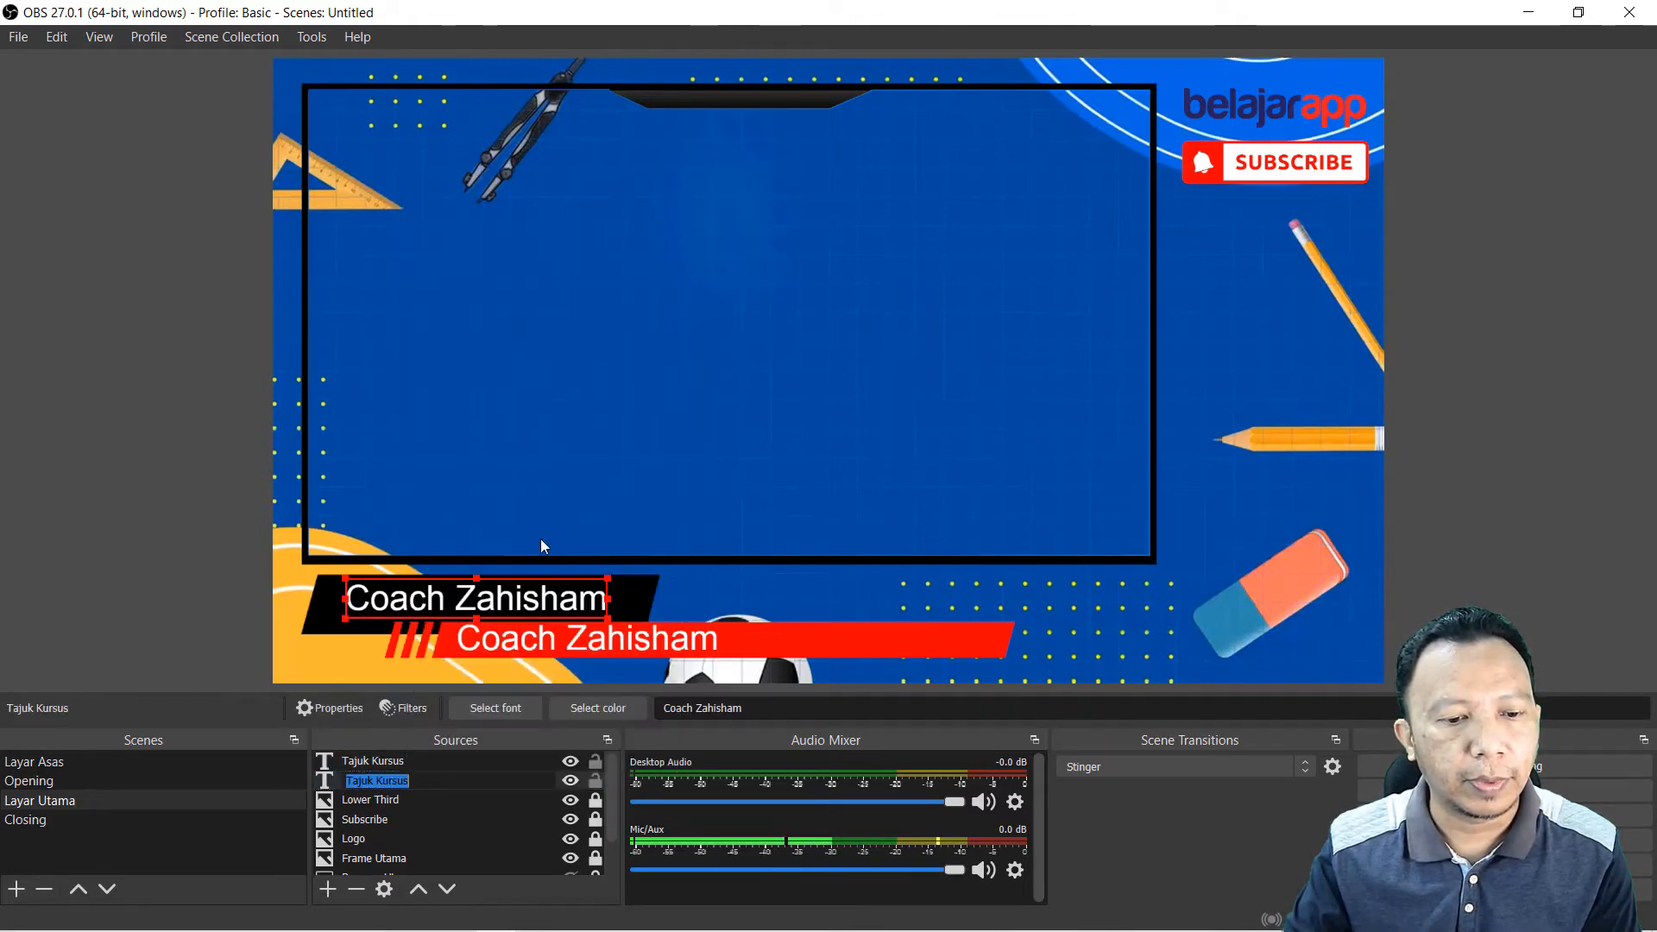
type("Nama")
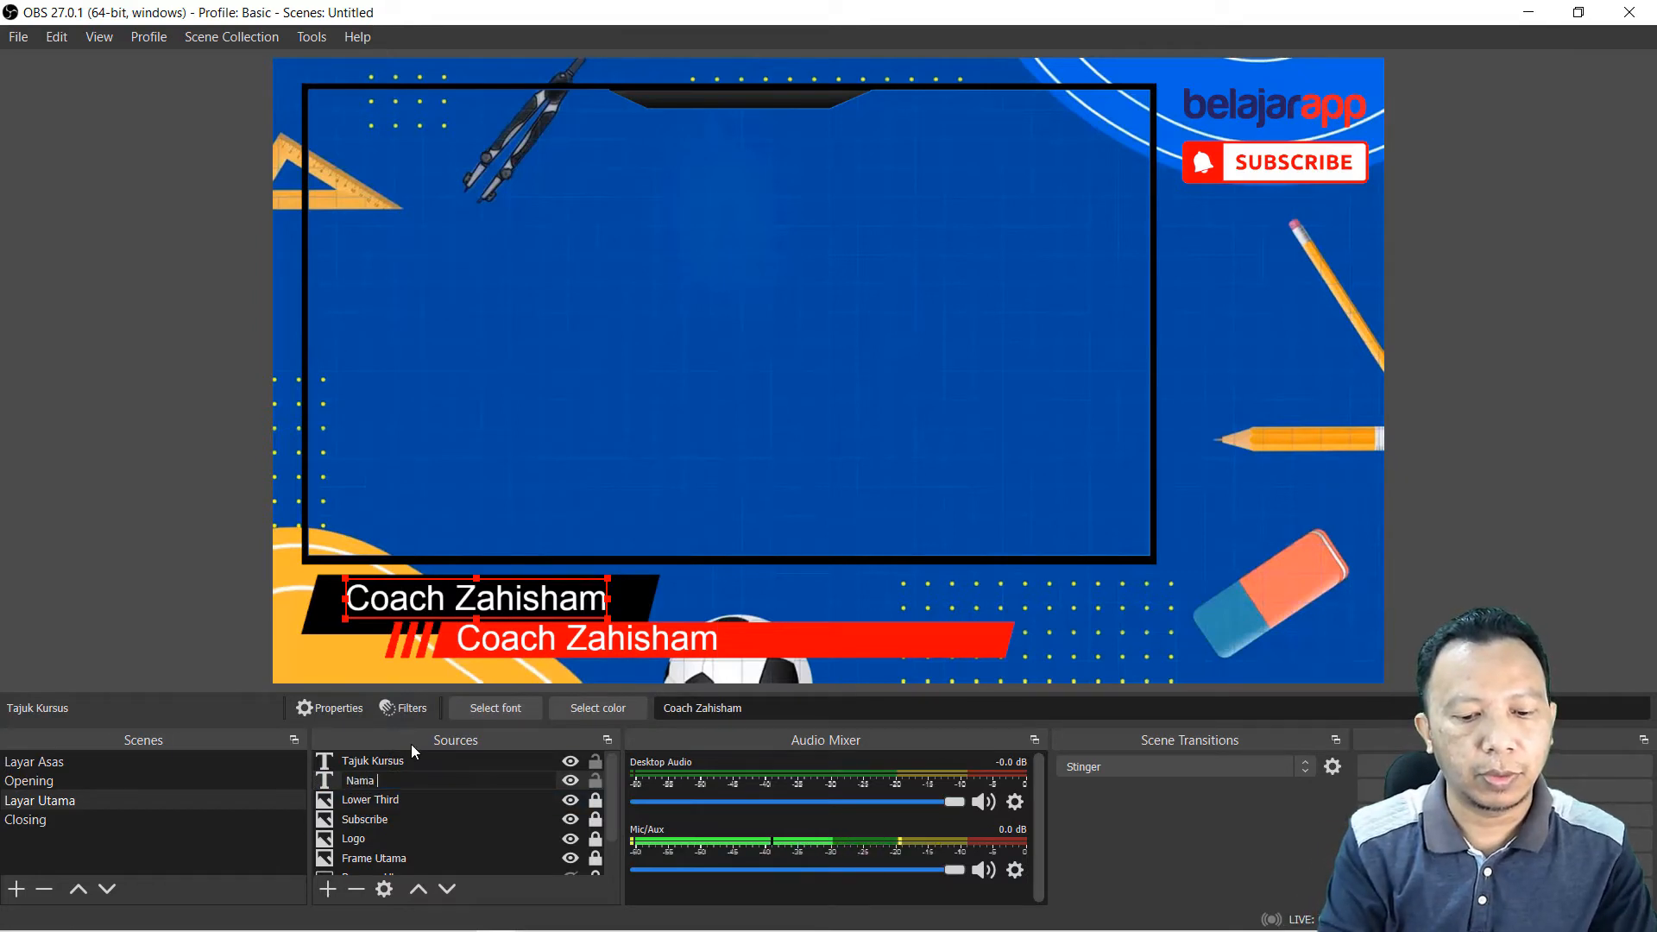
type(" Cikgu")
key("Return")
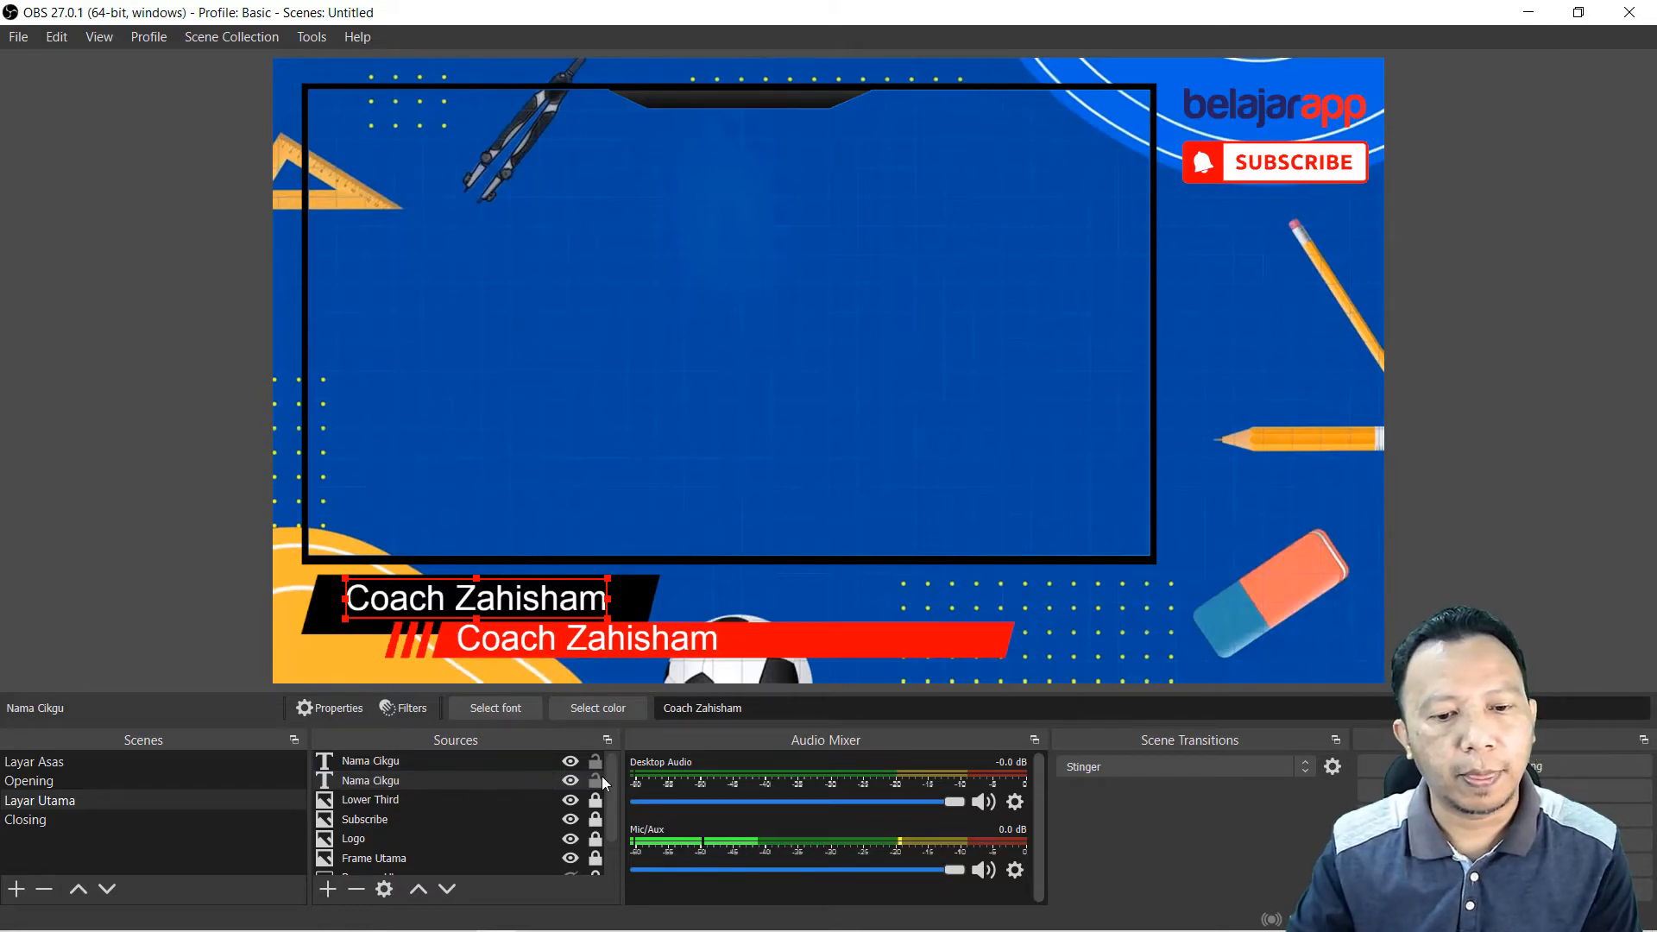
Step: Paste the copied Nama Cikgu text as an independent duplicate and remove the reference copy lying on the red bar
left_click(397, 759)
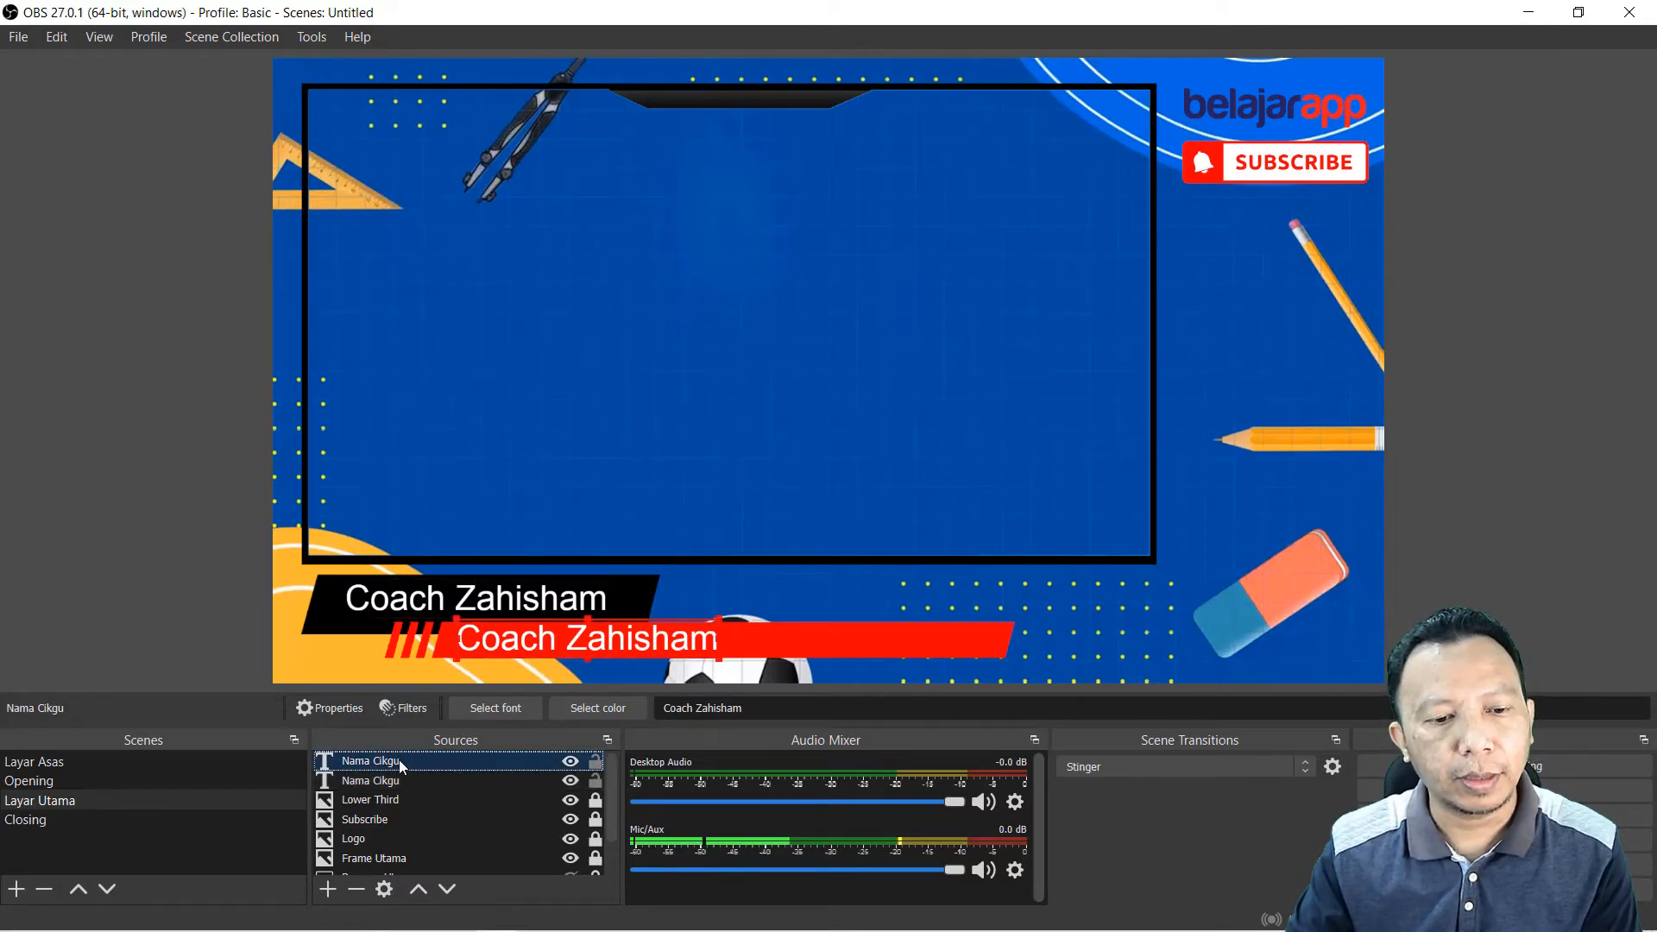
right_click(397, 762)
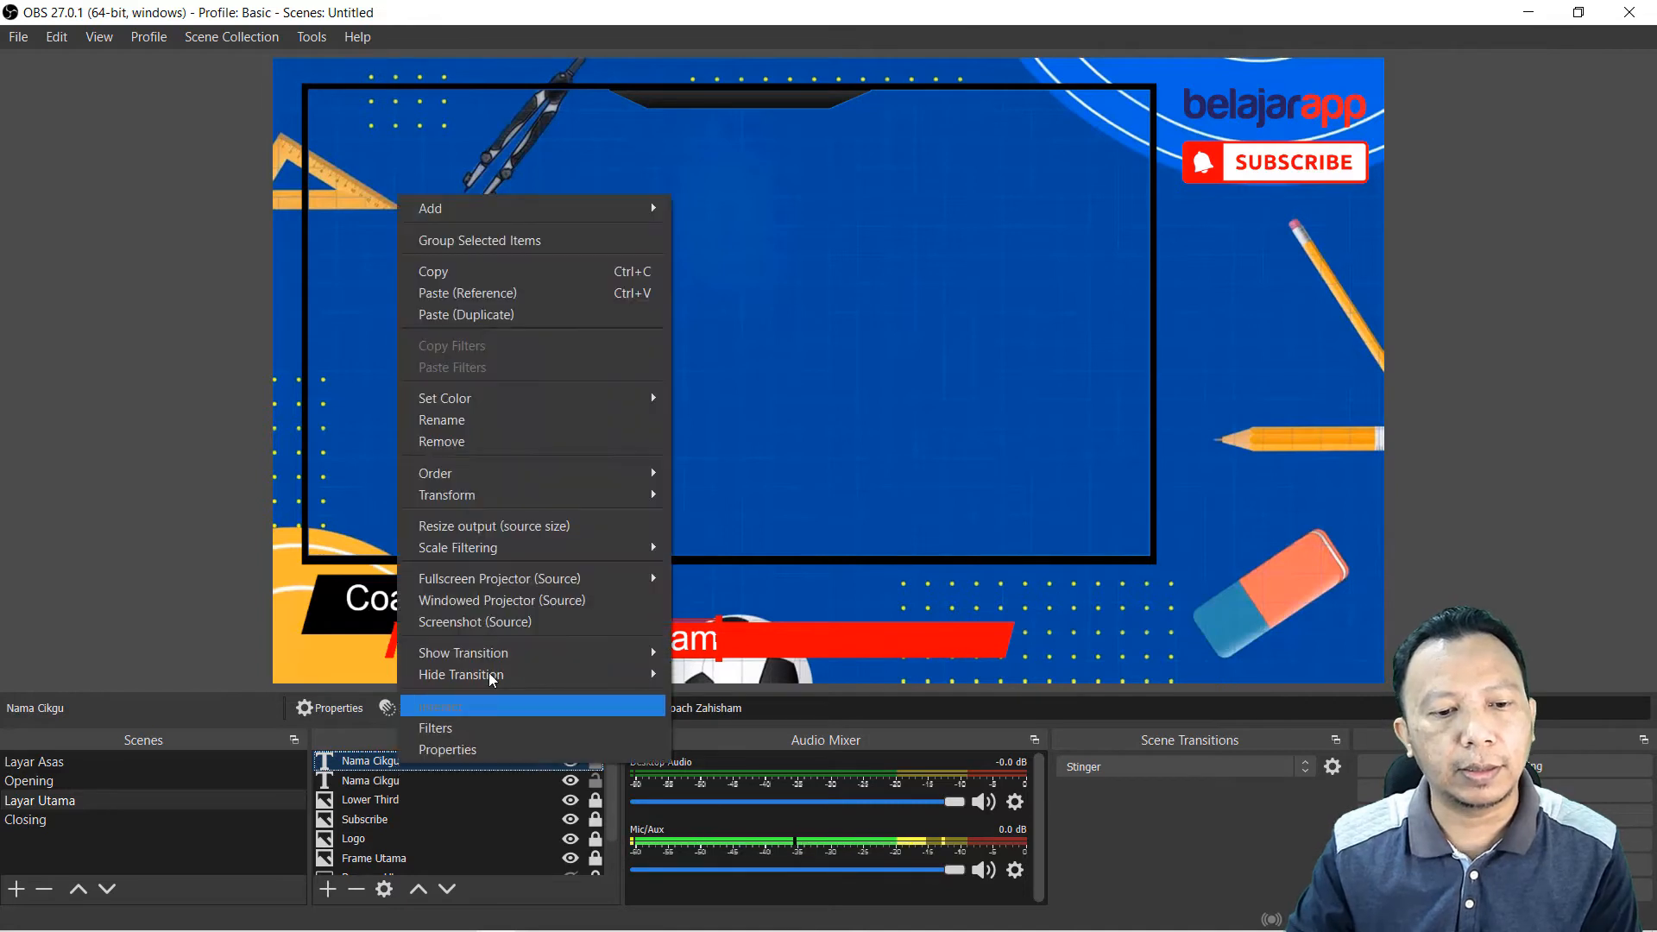
left_click(495, 315)
left_click(385, 780)
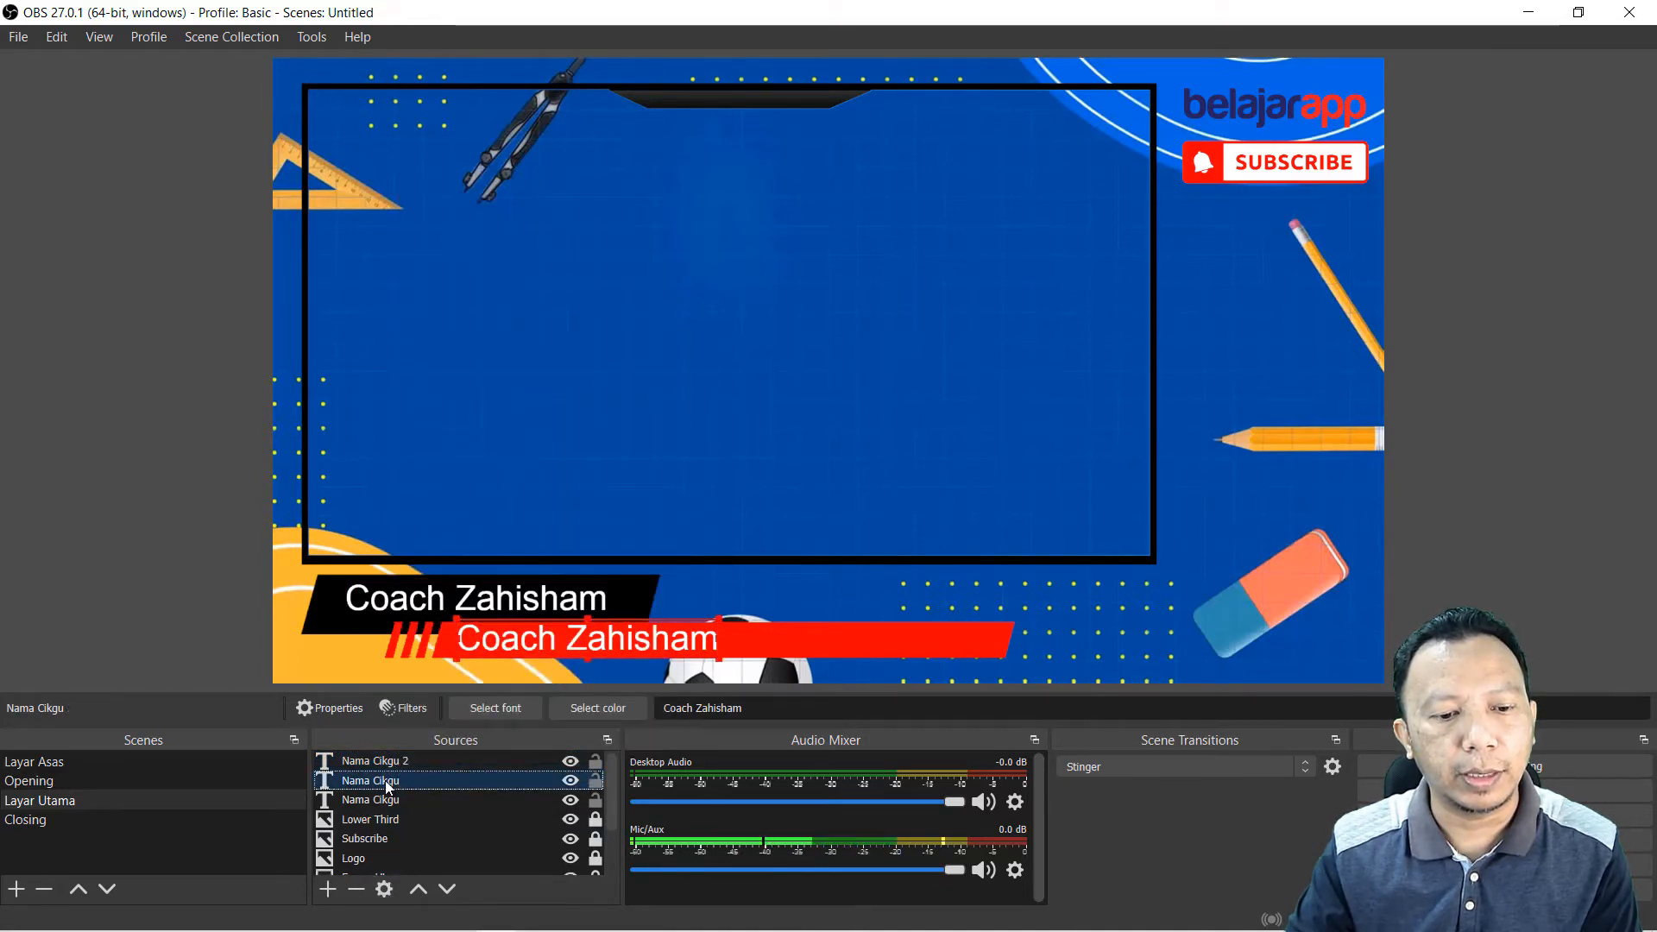
key("Delete")
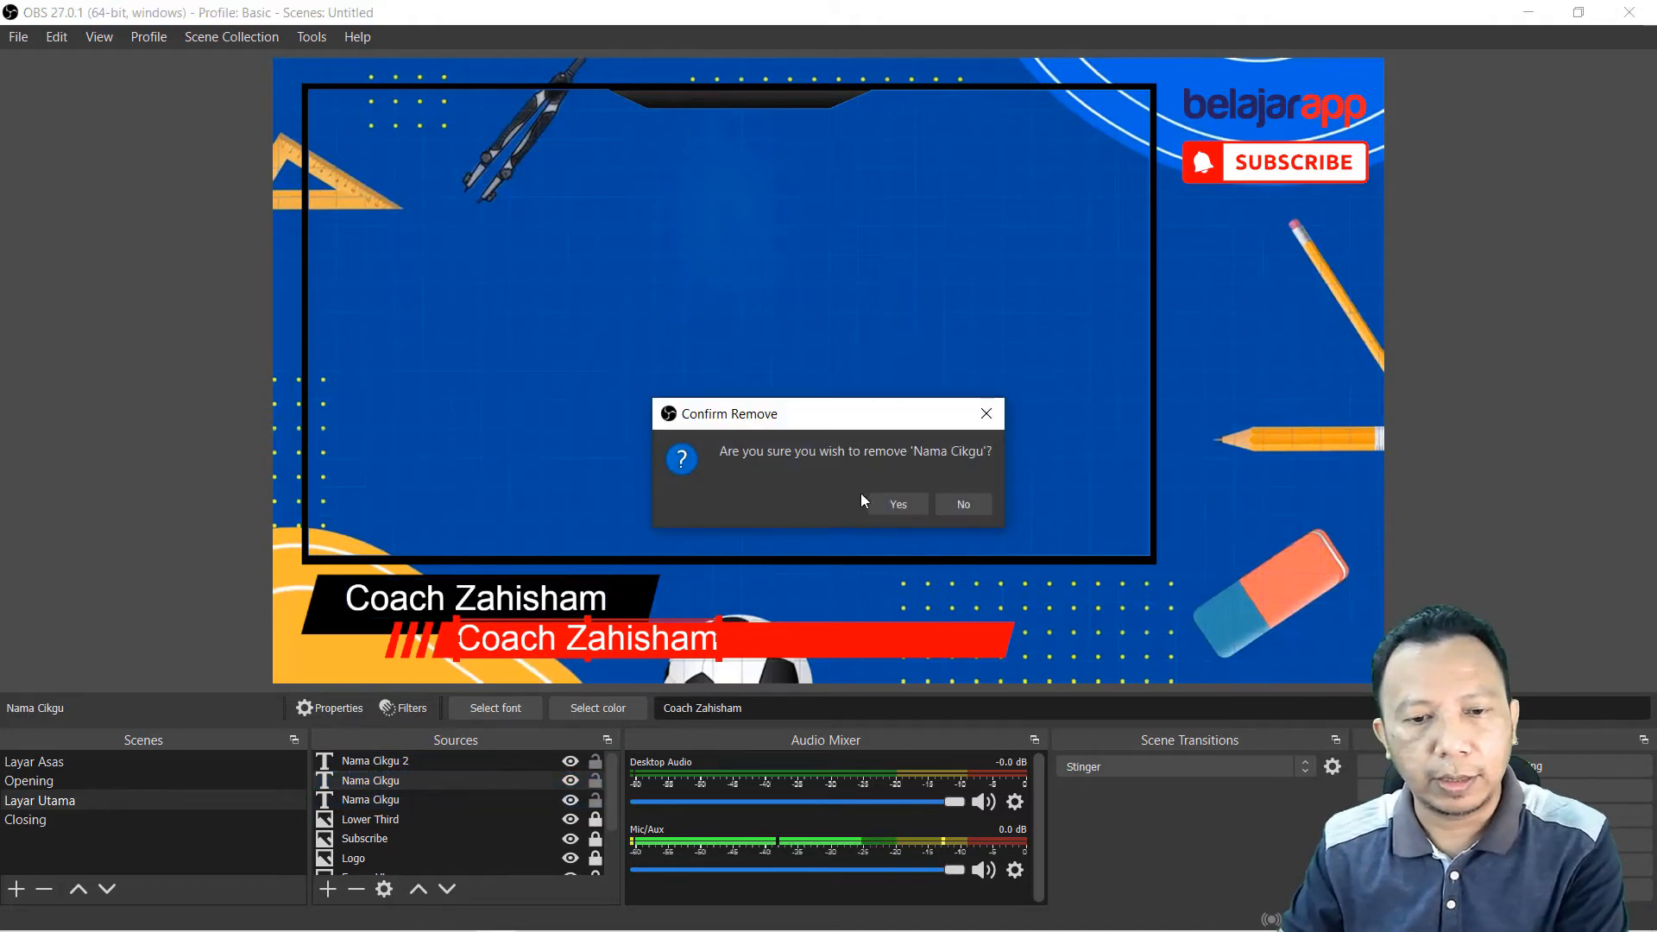
left_click(899, 495)
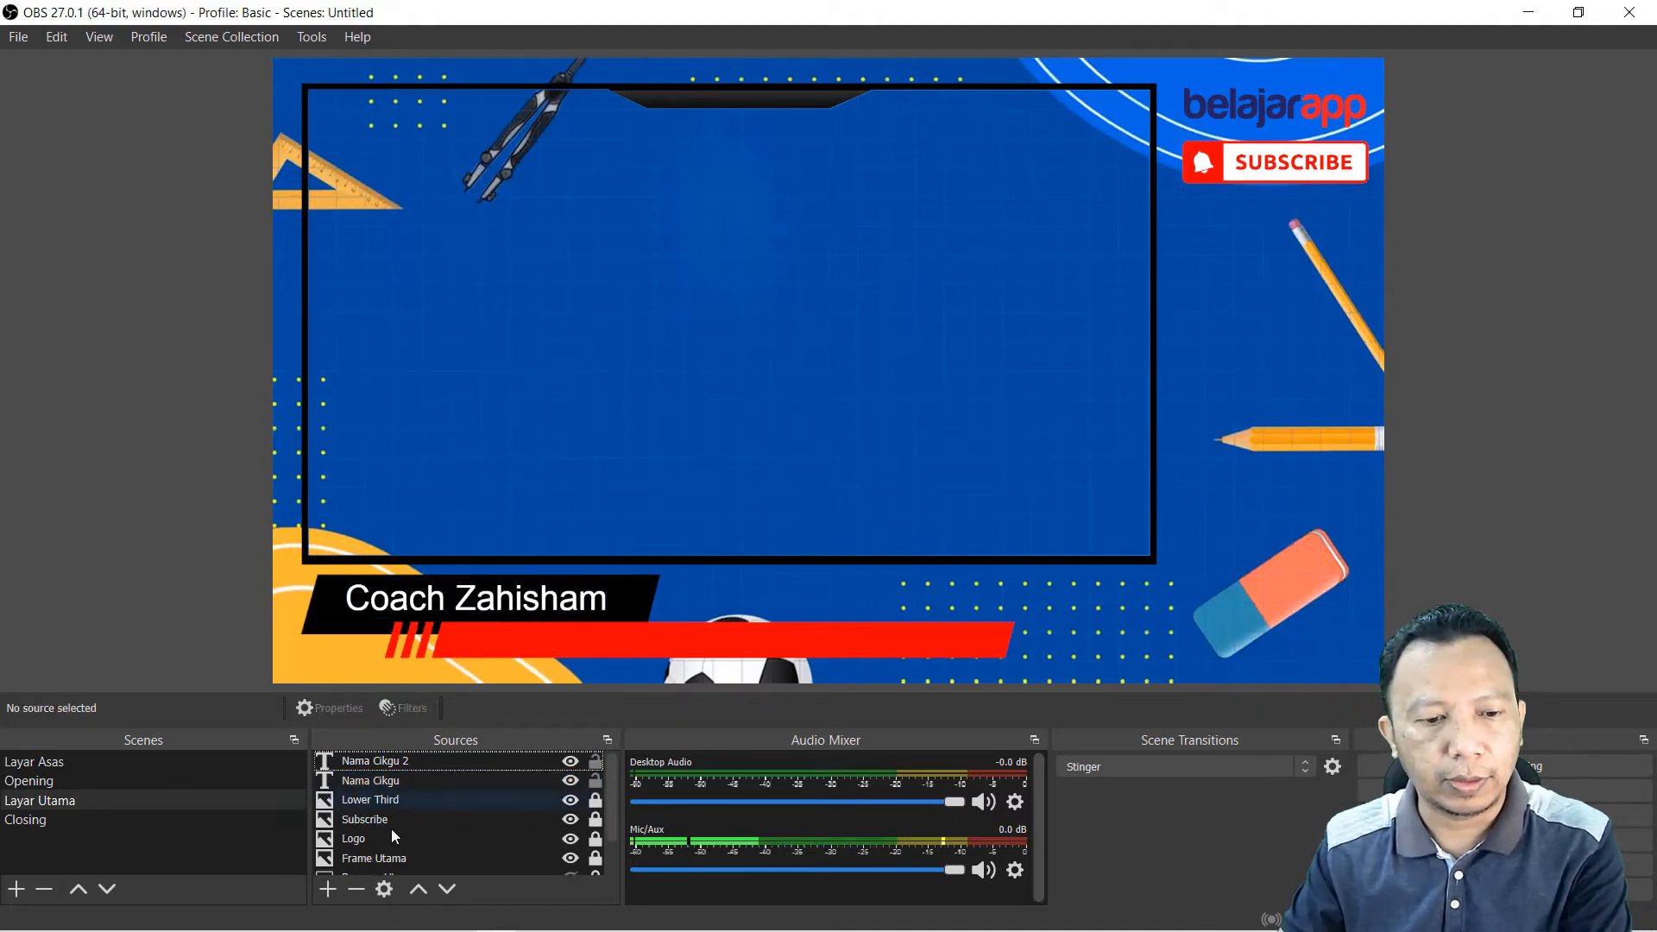
Step: Rename the duplicated text source Nama Cikgu 2 as Tajuk Kursus
left_click(375, 762)
right_click(375, 764)
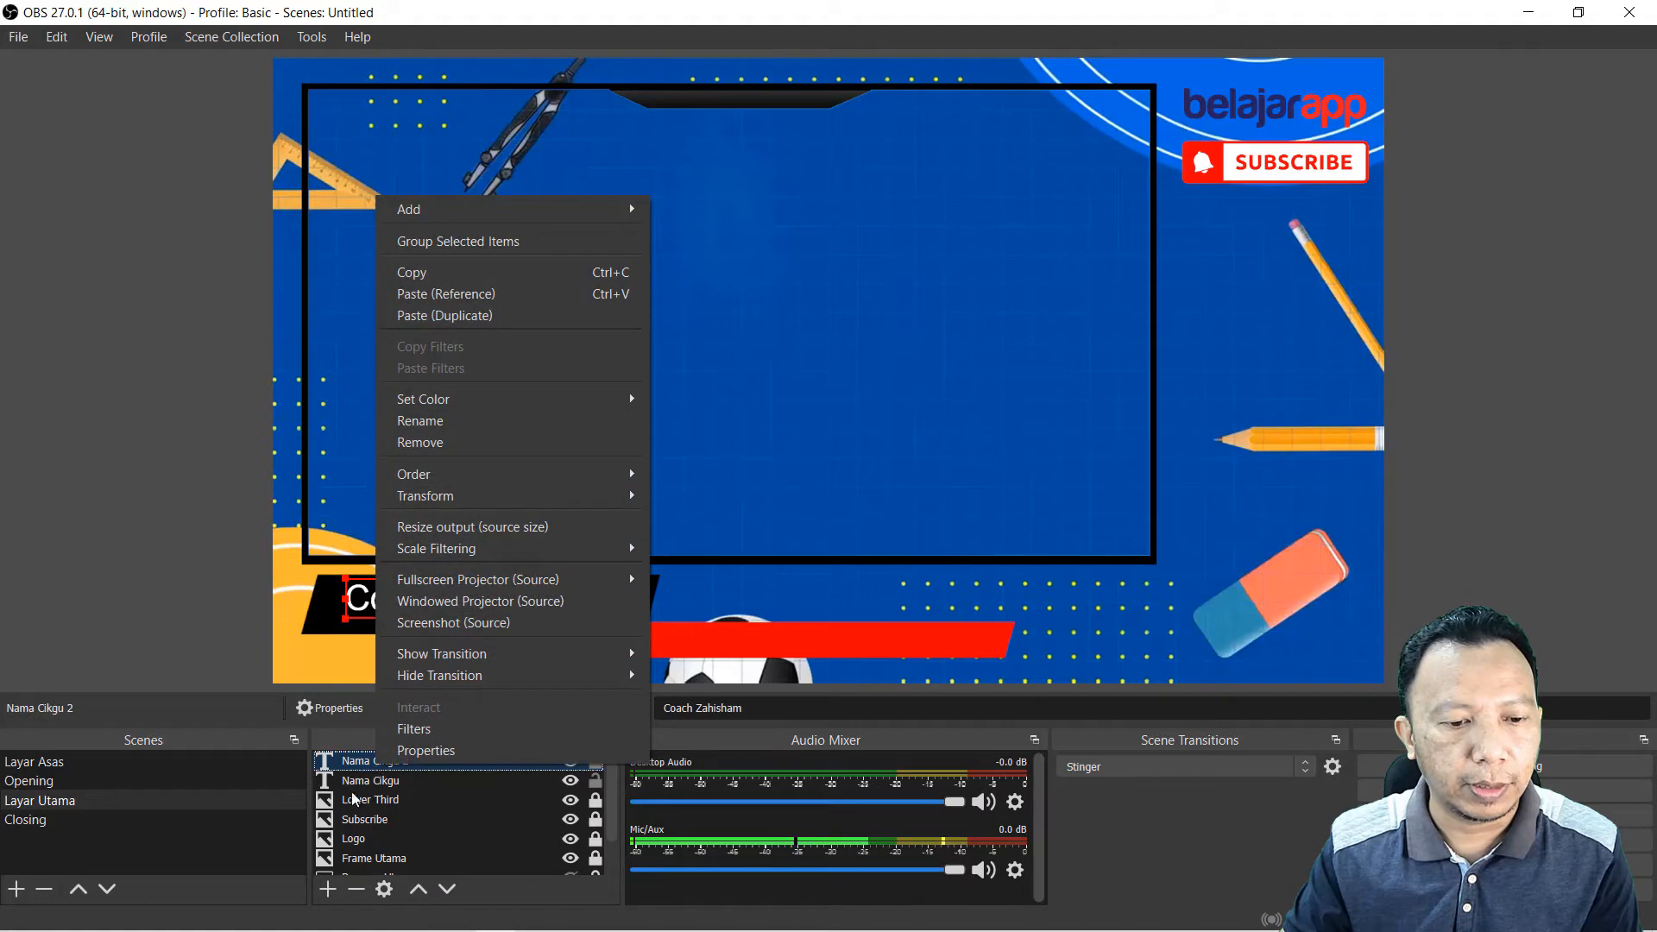
left_click(479, 420)
type("Tajuk Ku")
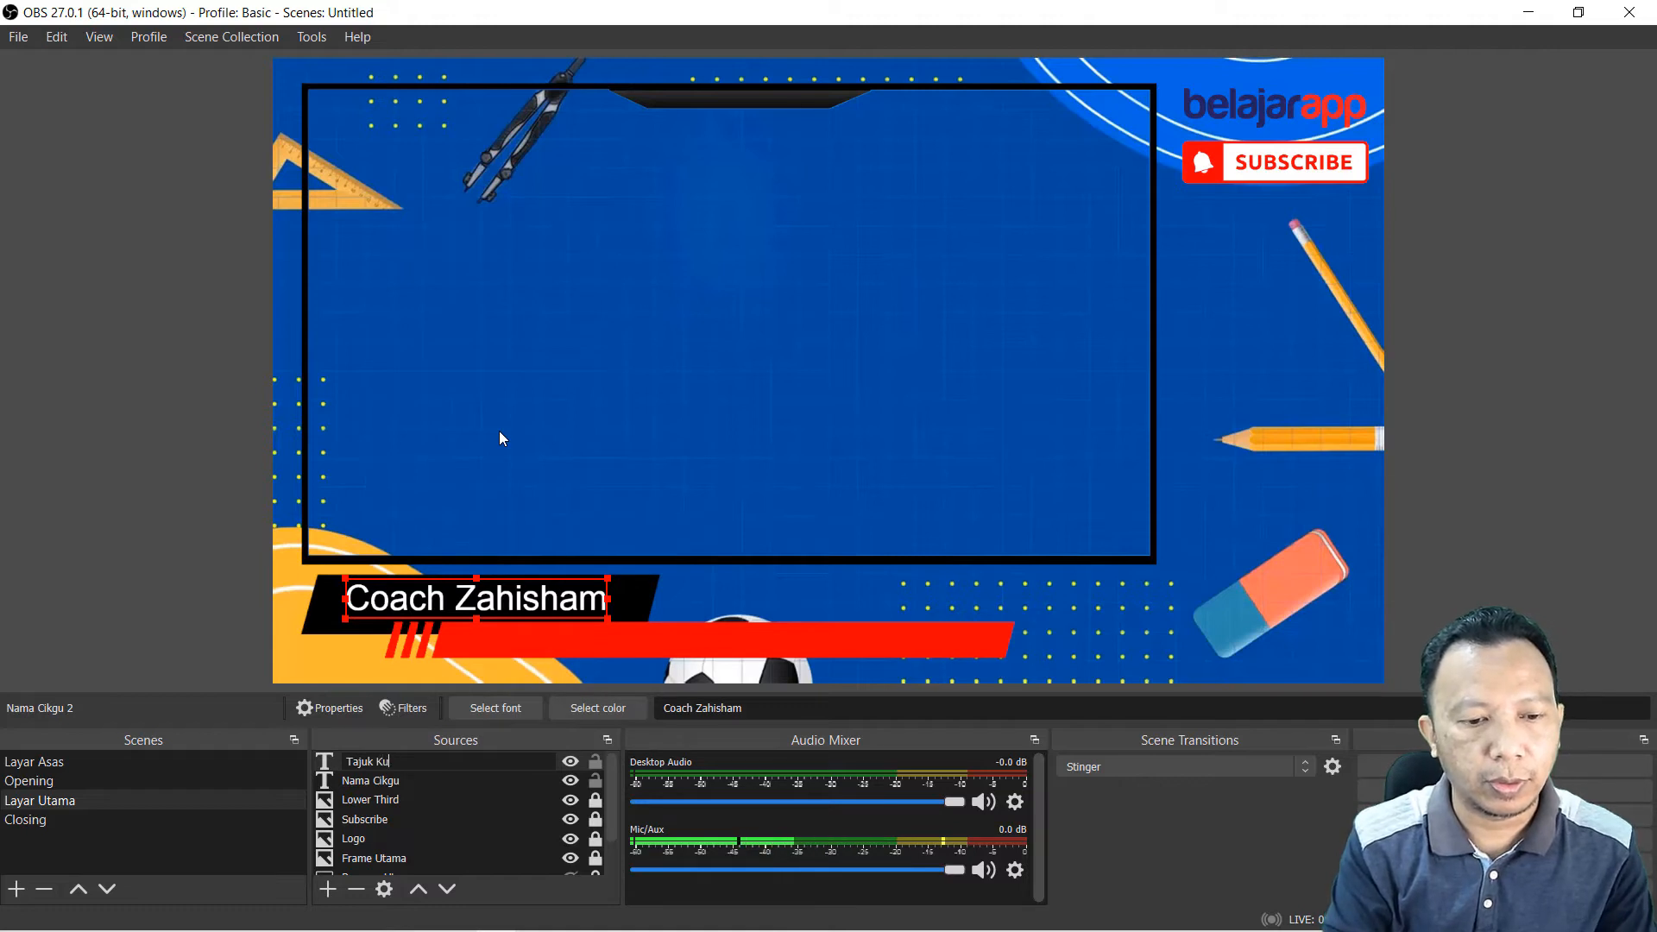
type("rsus")
key("Return")
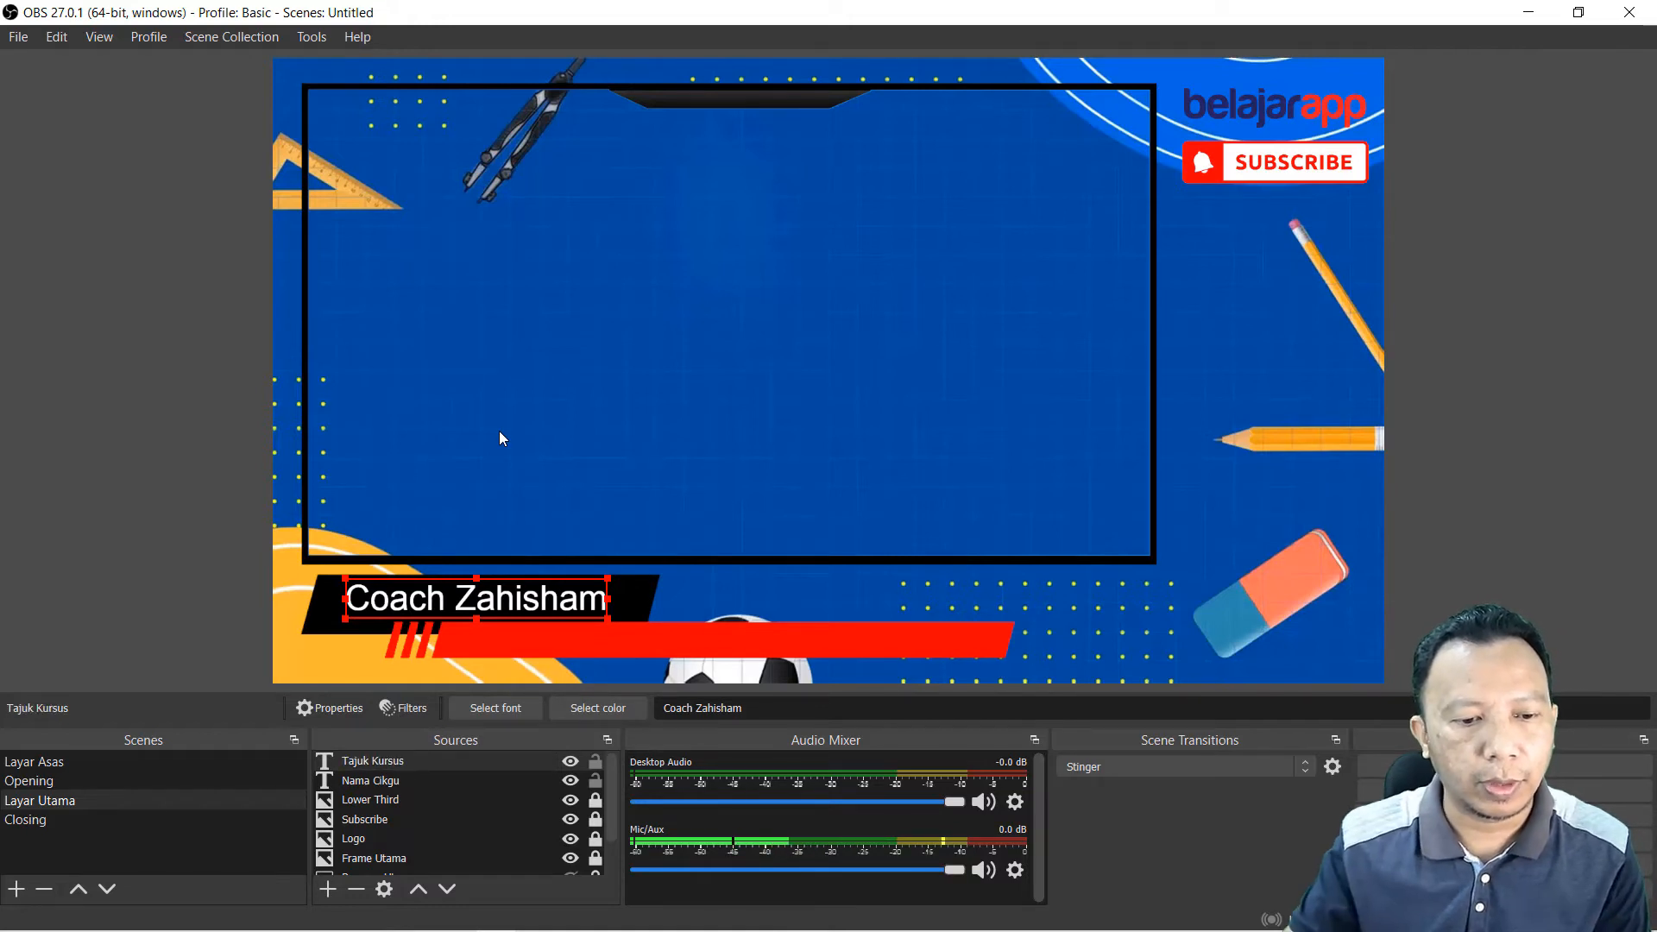
Step: Move the Tajuk Kursus text off the black bar onto the left end of the red bar
left_click_drag(524, 603, 645, 647)
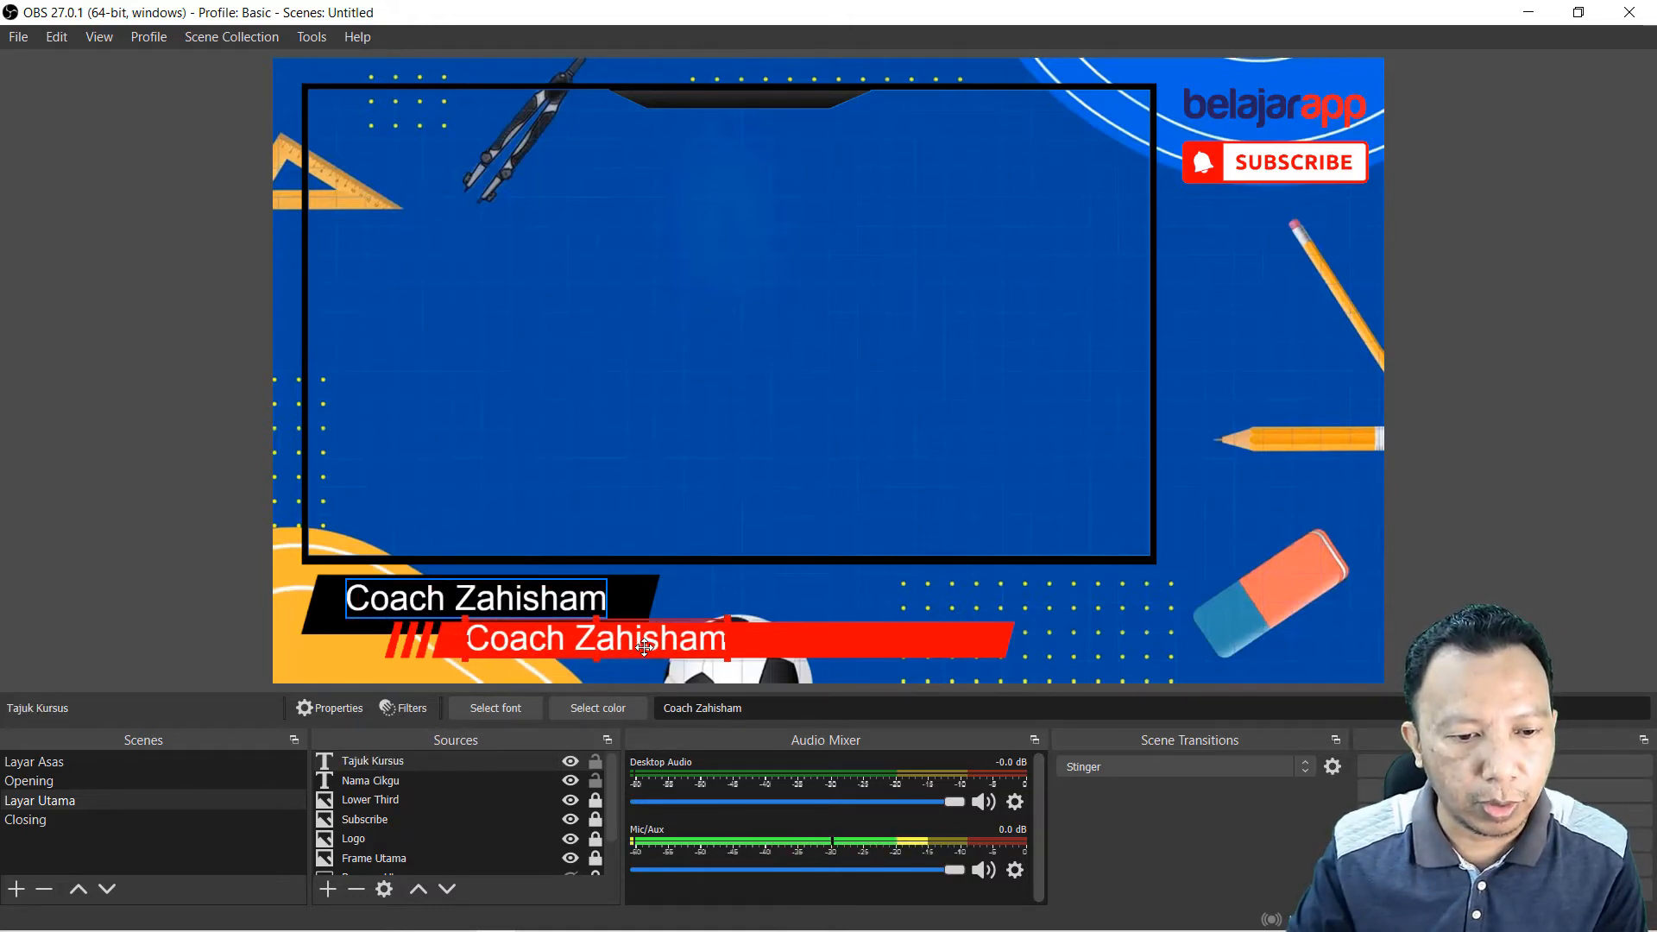
left_click(402, 780)
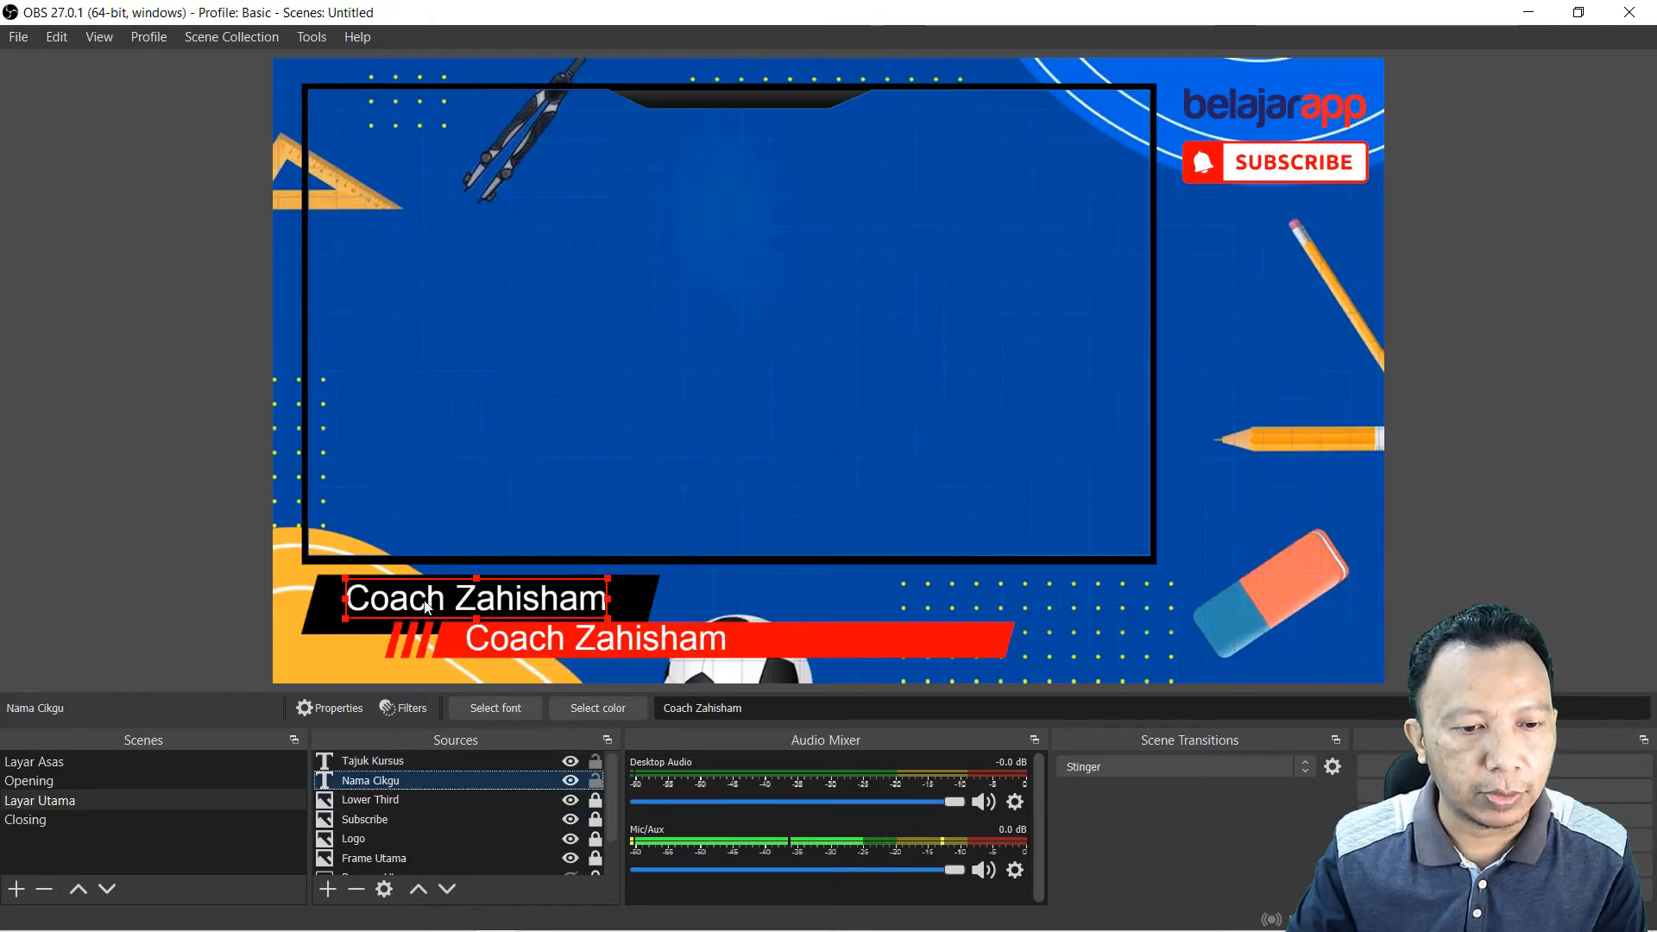
left_click(256, 583)
left_click_drag(635, 648, 621, 645)
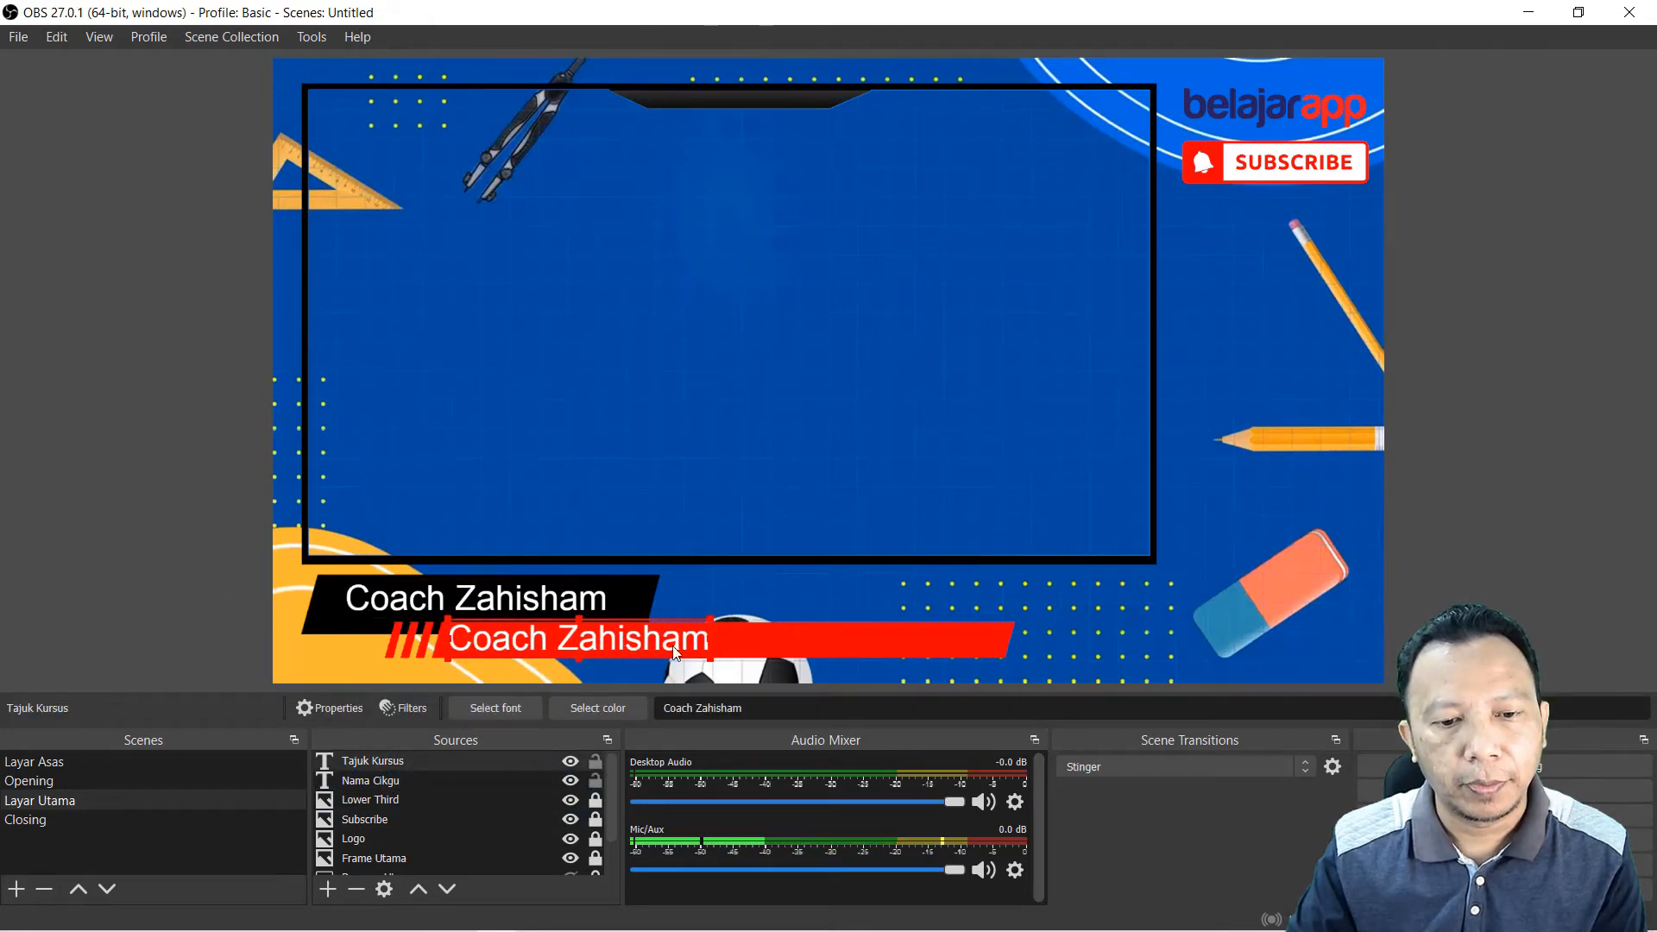
Step: Replace the Tajuk Kursus source's text with KURSUS ASAS OBS STUDIO BERSAMA CIKGU, followed by the coach's name and CARA MUDAH
double_click(400, 762)
left_click_drag(715, 642, 434, 632)
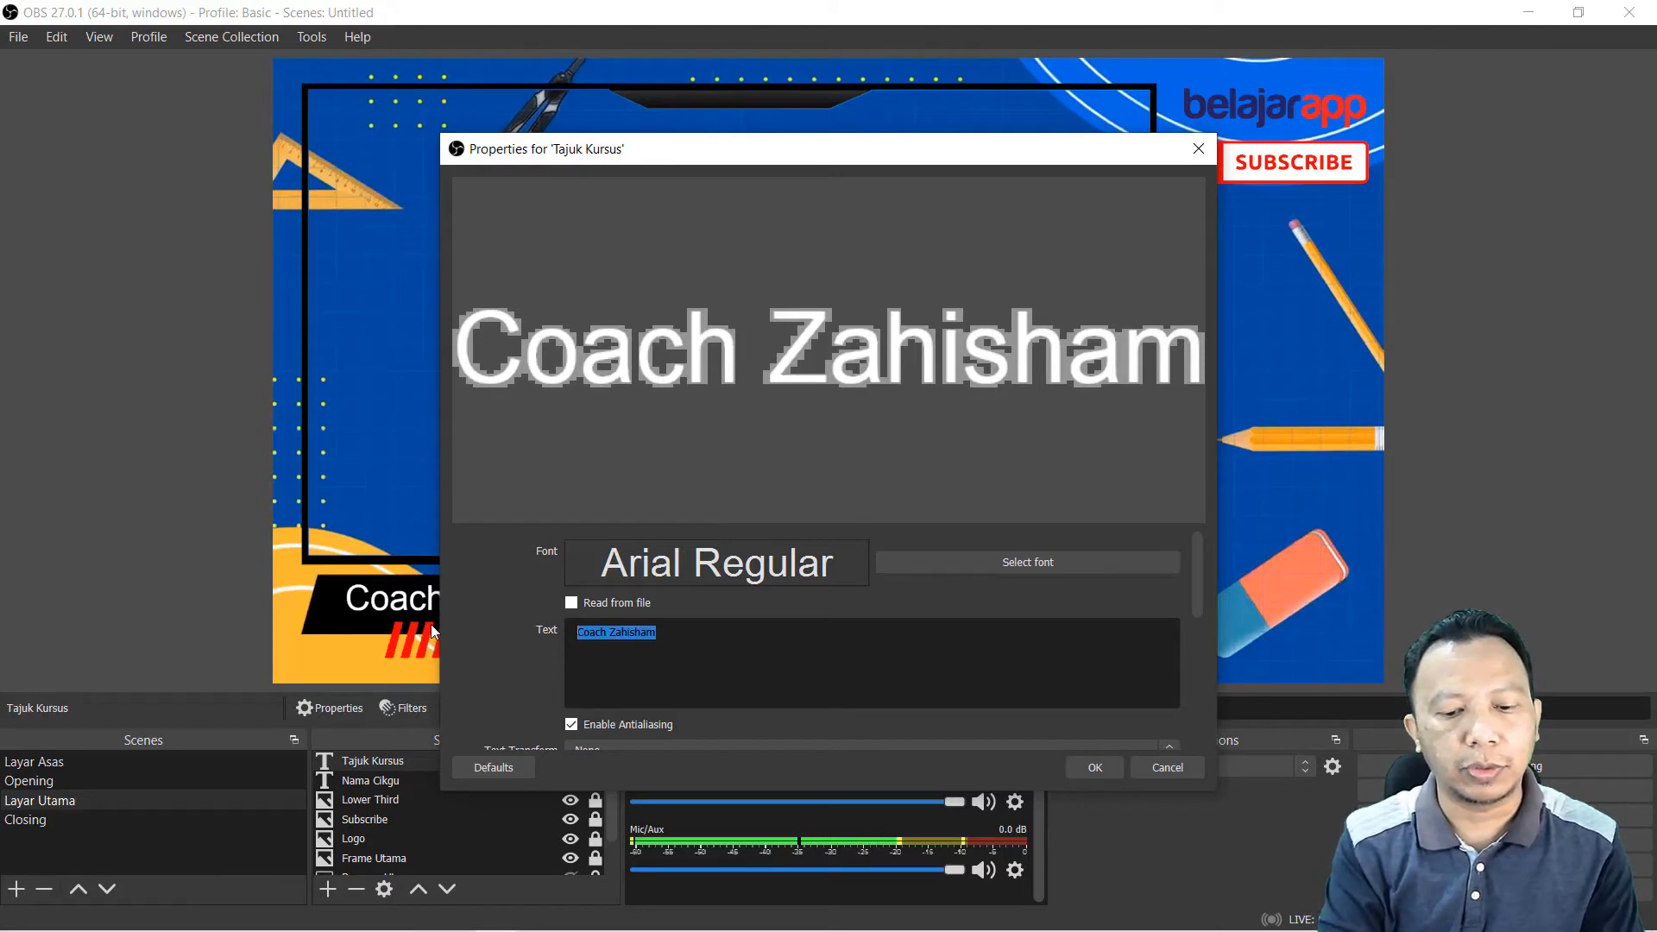
type("KURSUS")
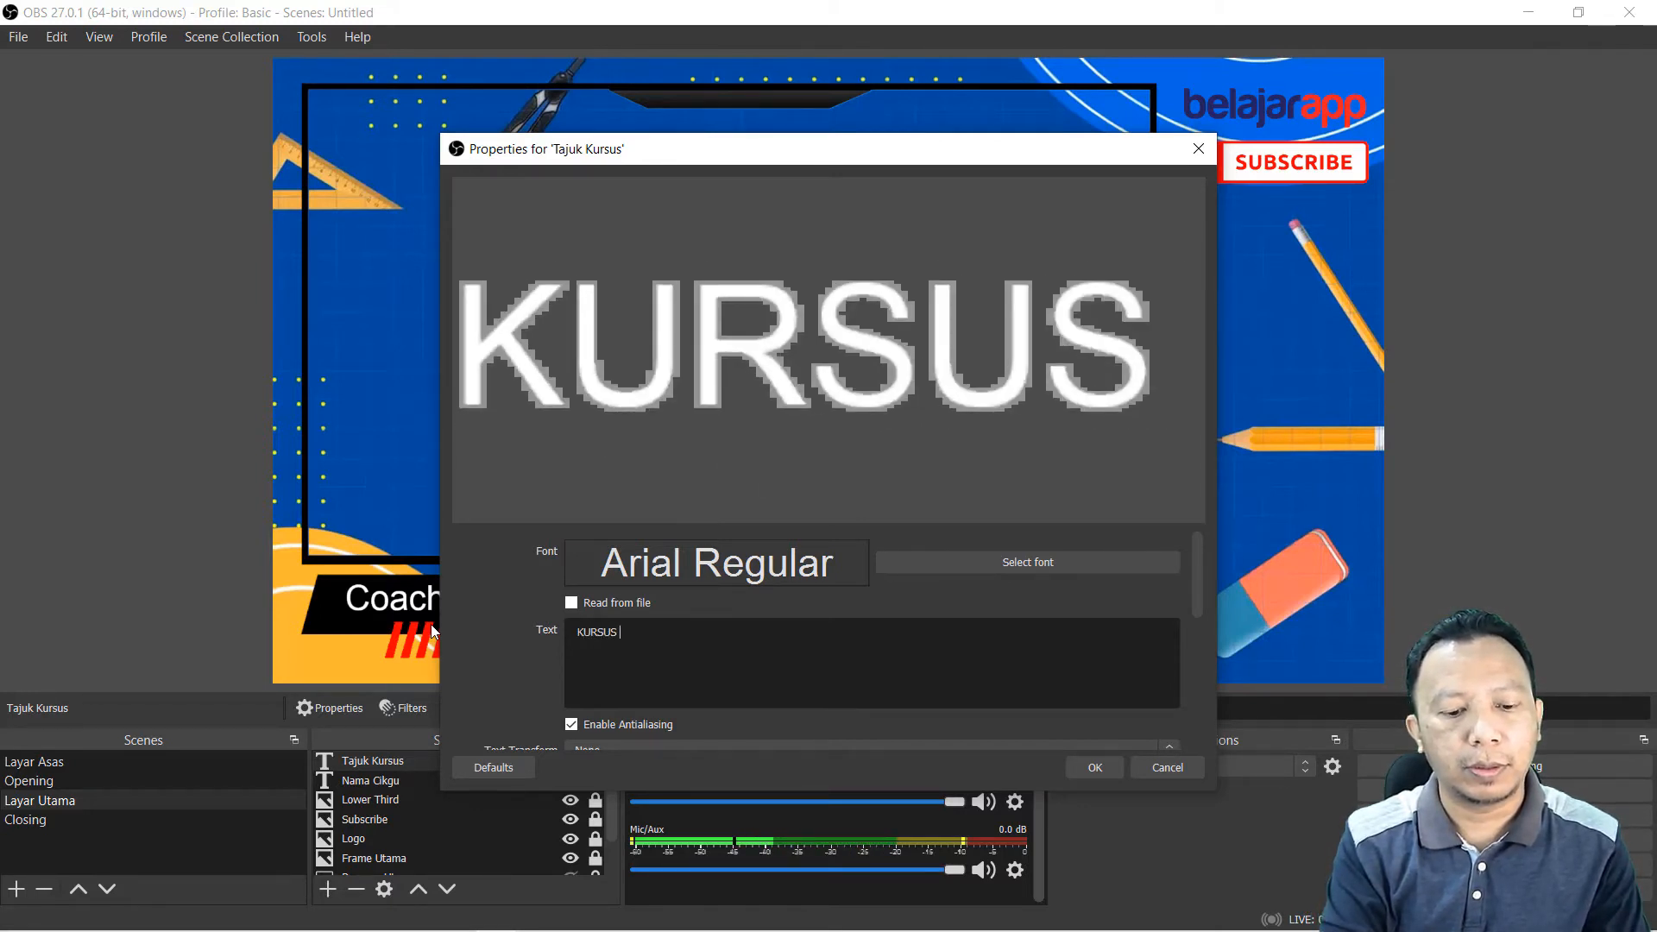
type(" BELAJAR")
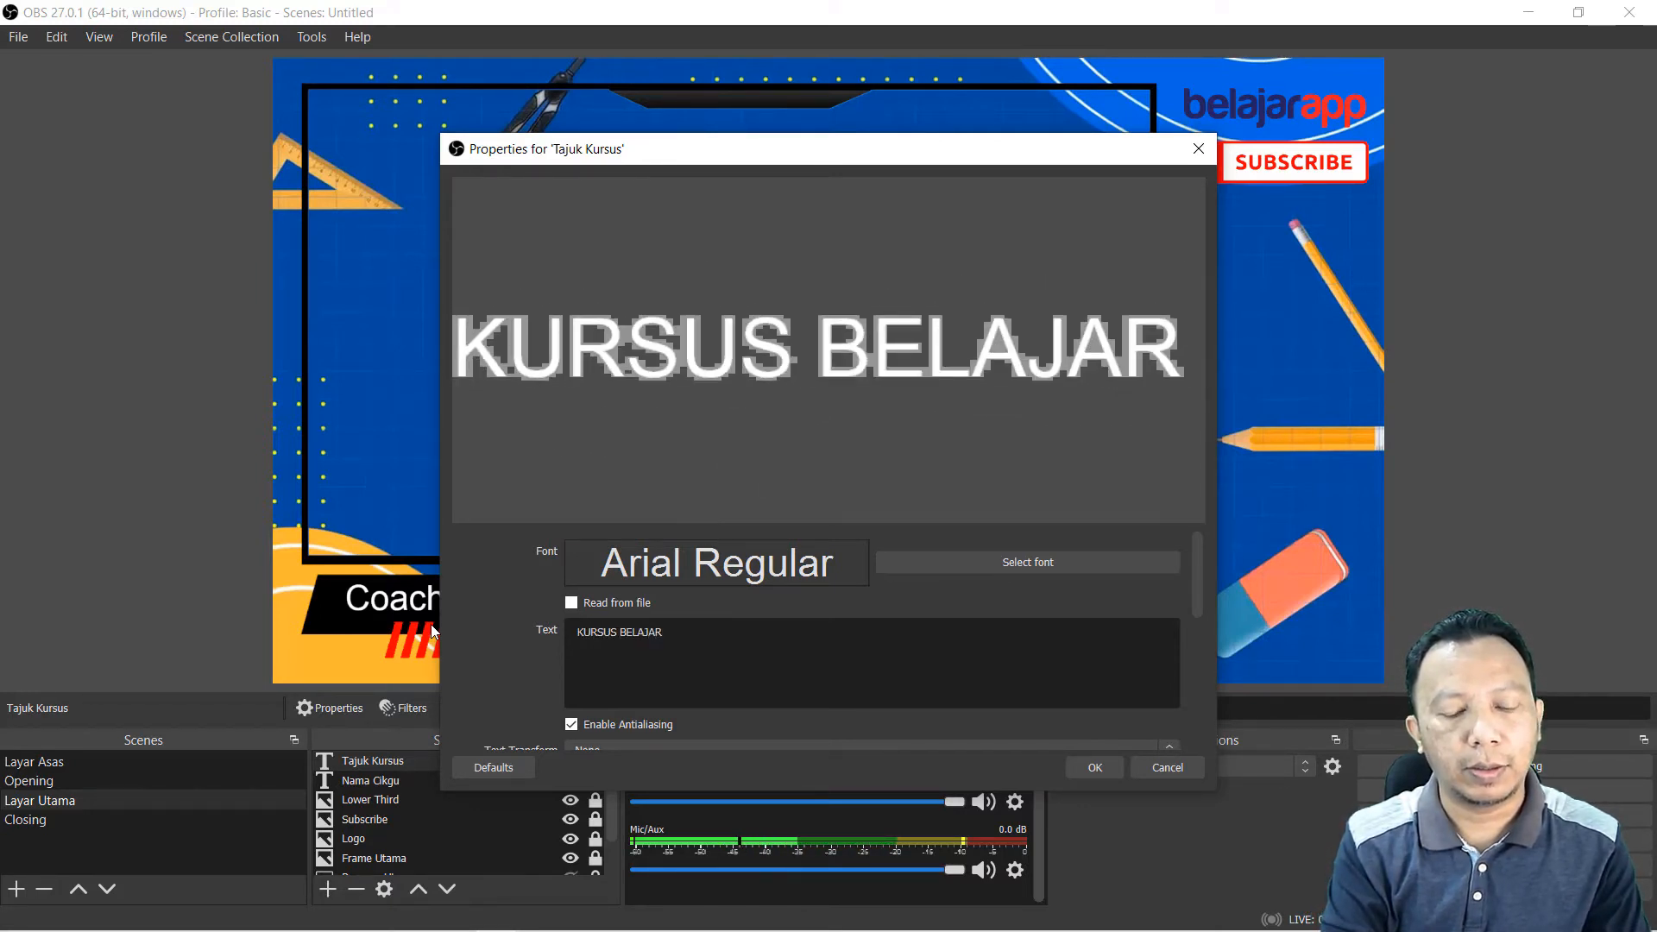
key("BackSpace")
key("BackSpace")
key("BackSpace")
key("BackSpace")
key("BackSpace")
key("BackSpace")
key("BackSpace")
type("AS")
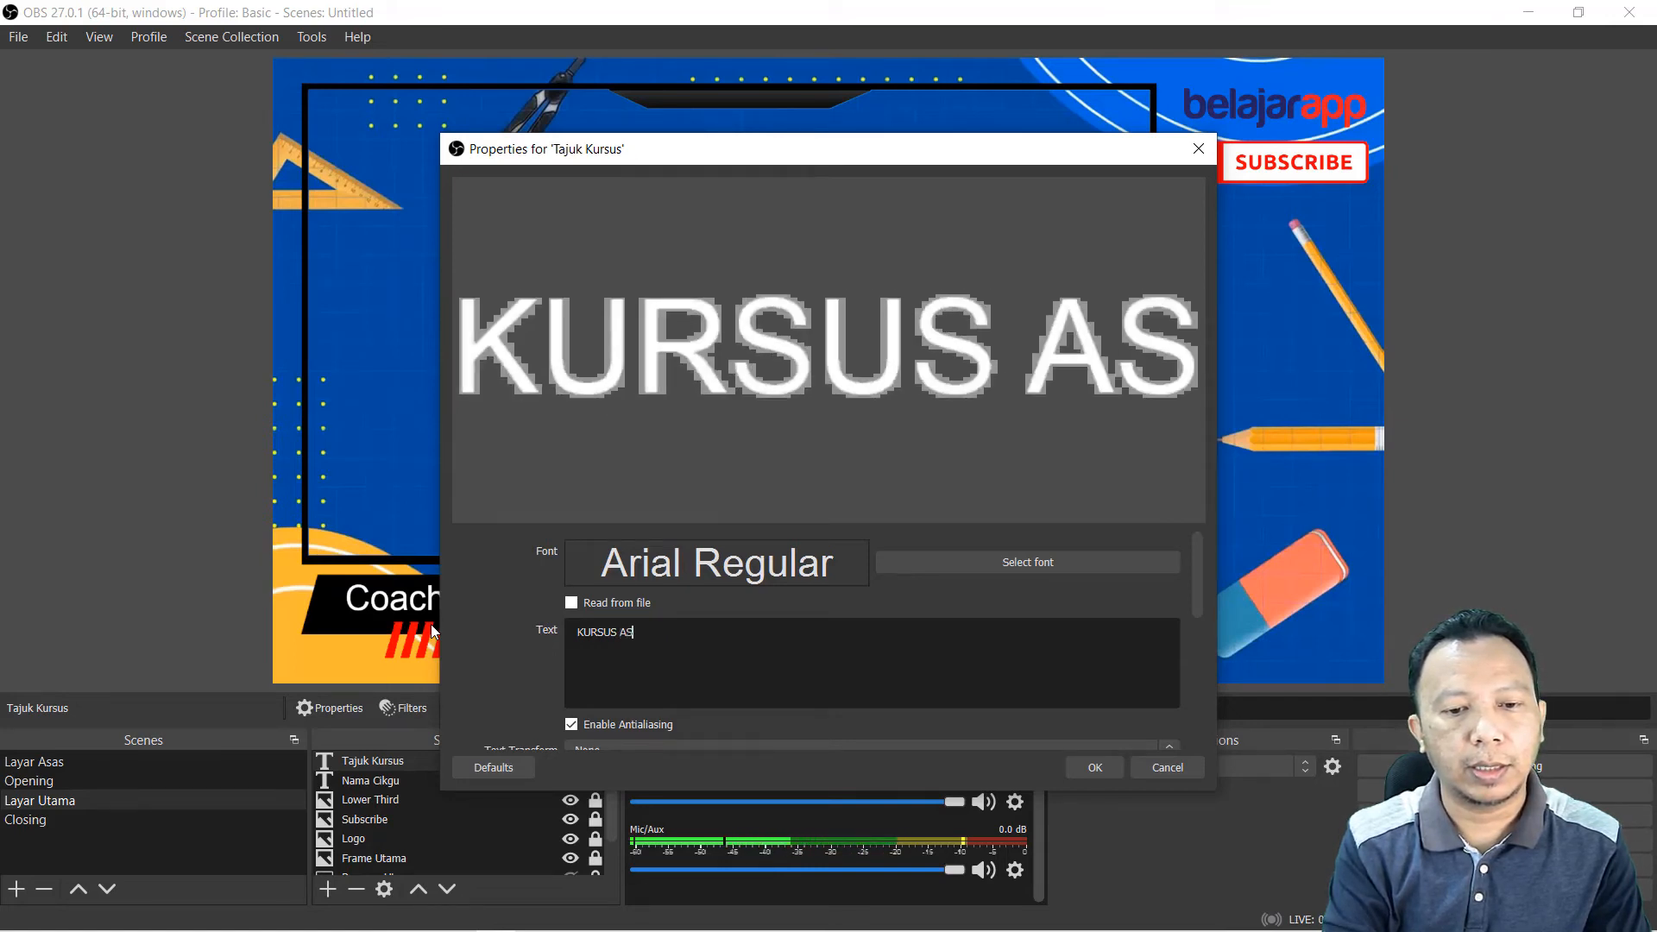
type("AS OBS S")
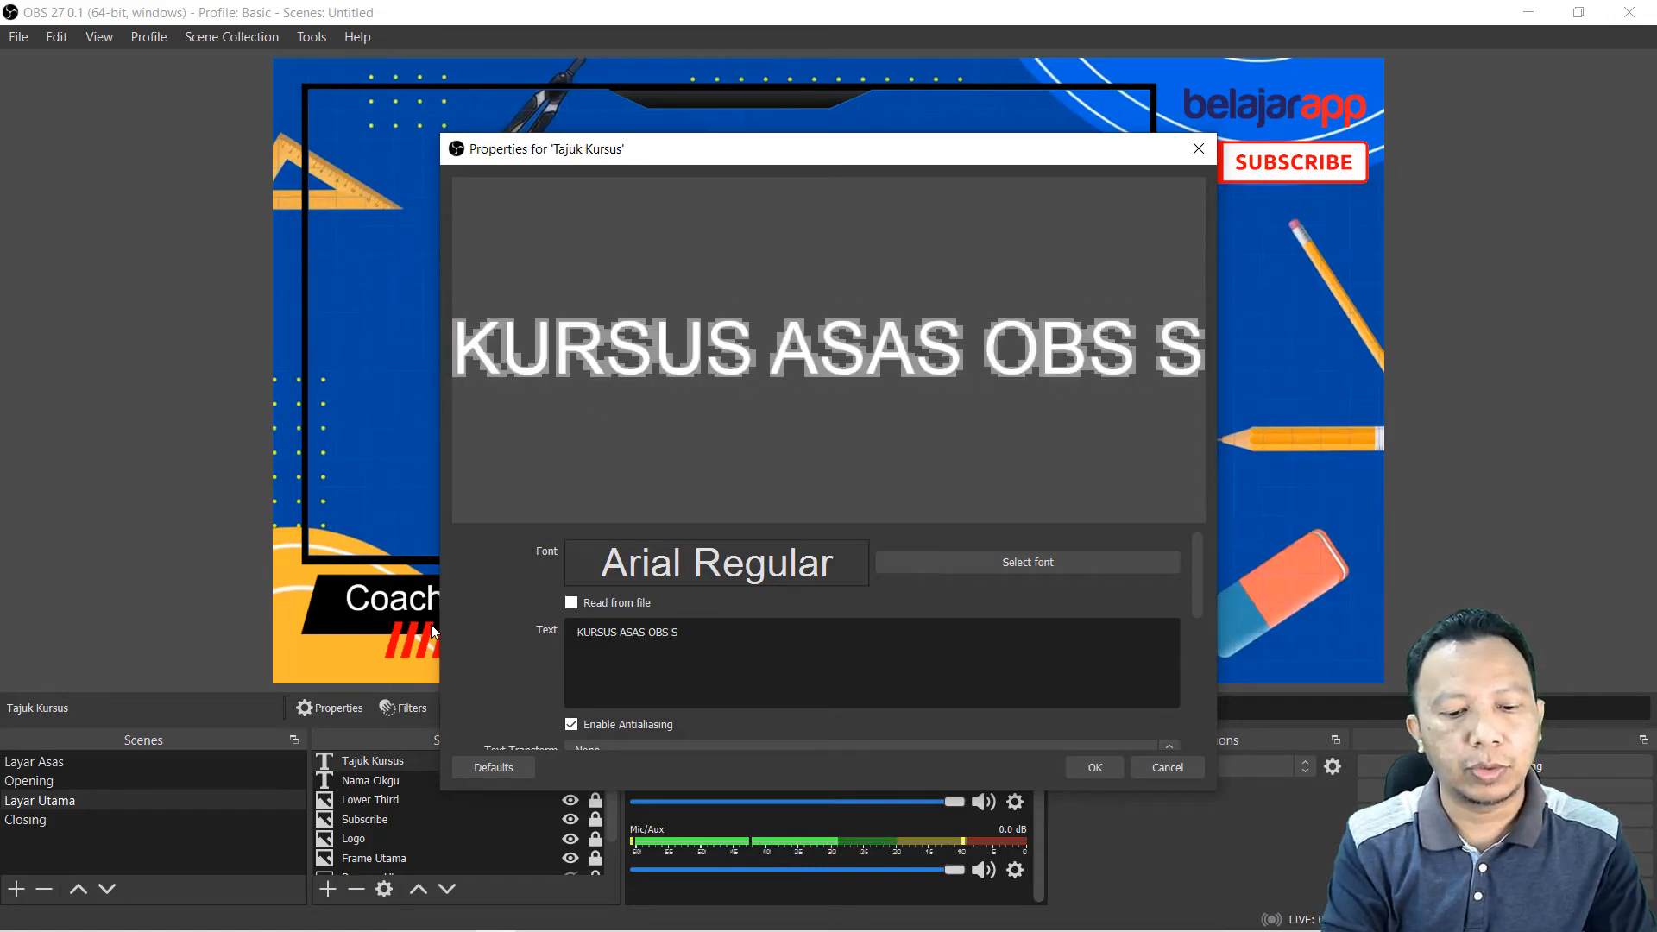
type("TUDIO BERSAMA")
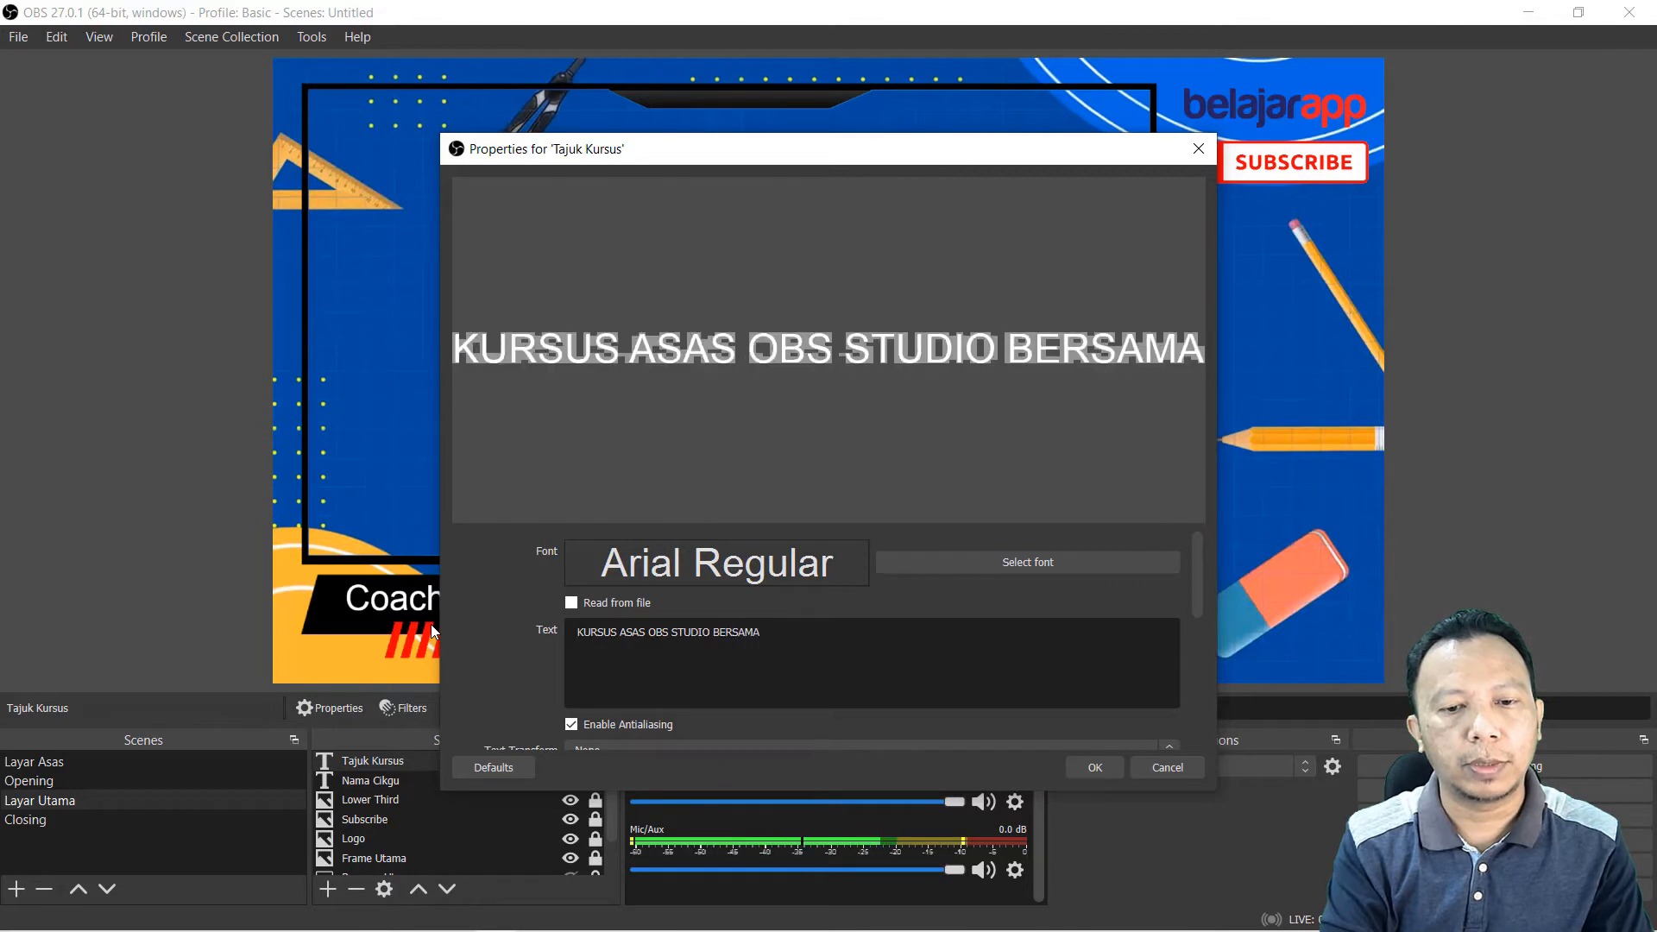
type(" CIKGI")
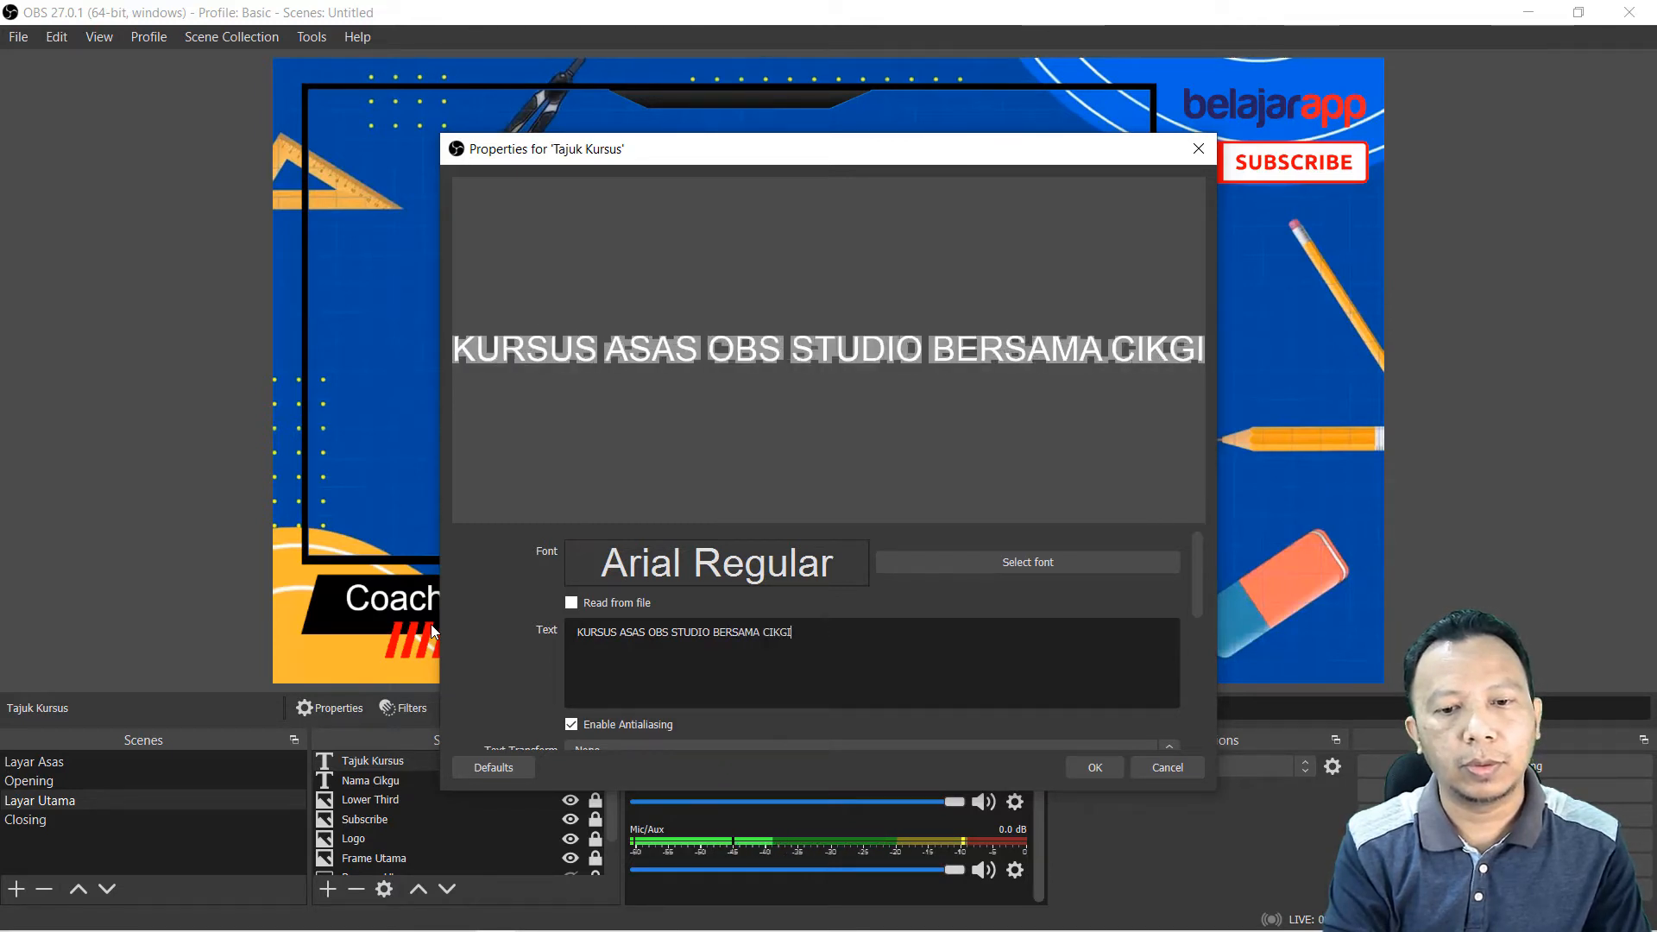
key("BackSpace")
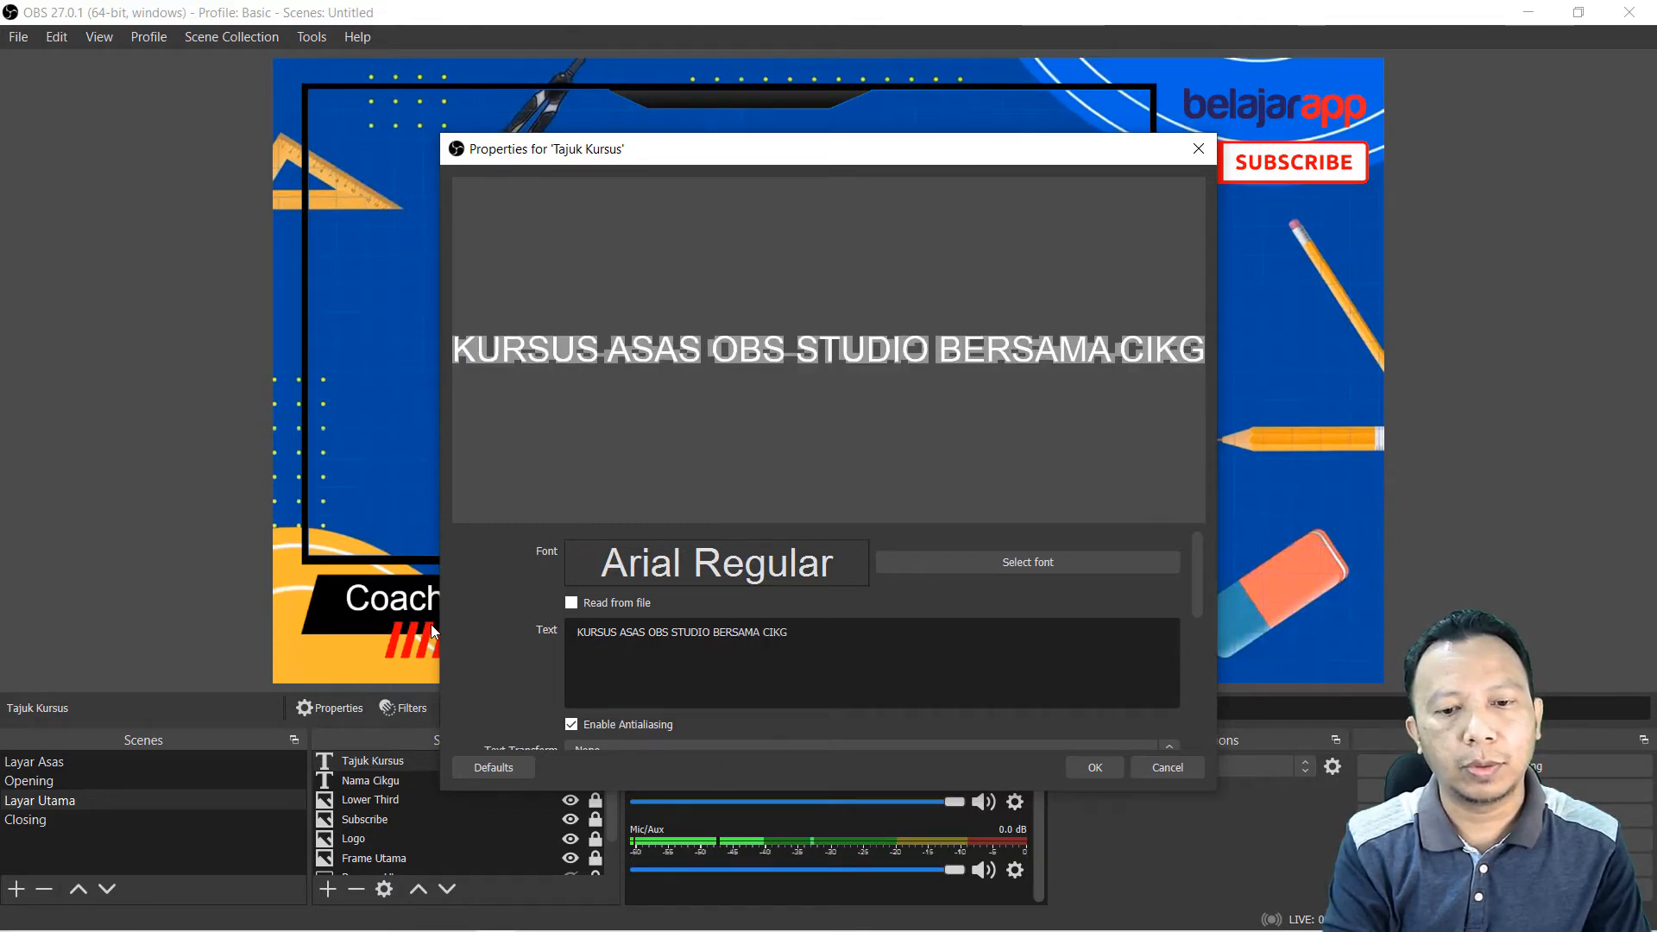
type("U ZAHISHA")
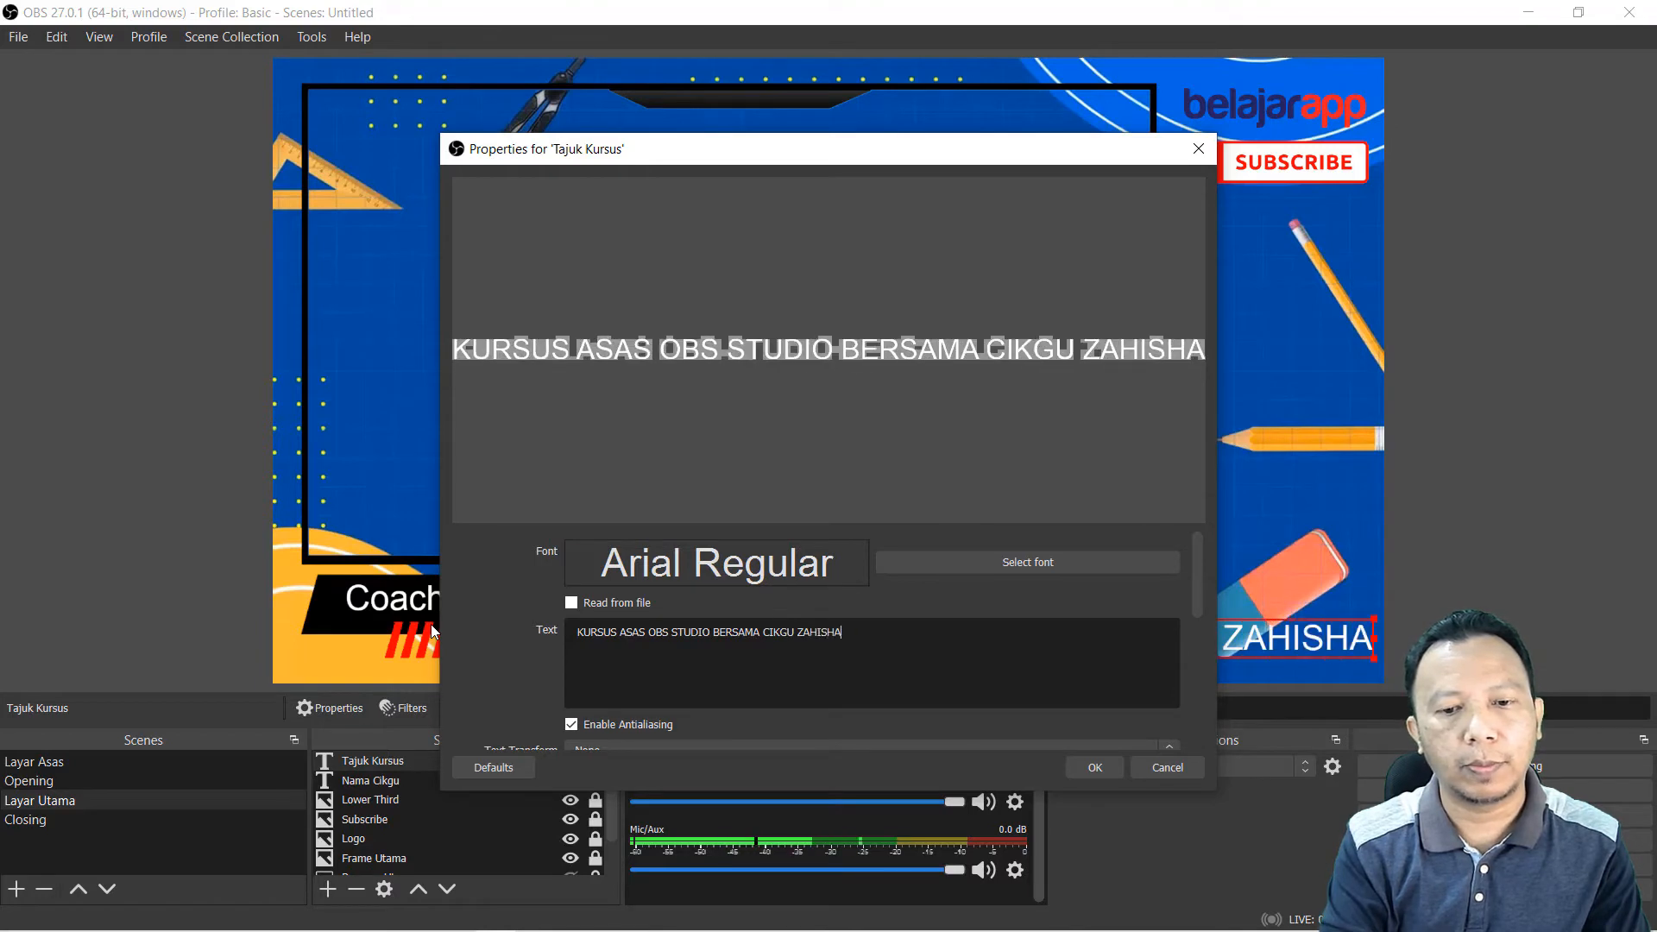
type("M CARA")
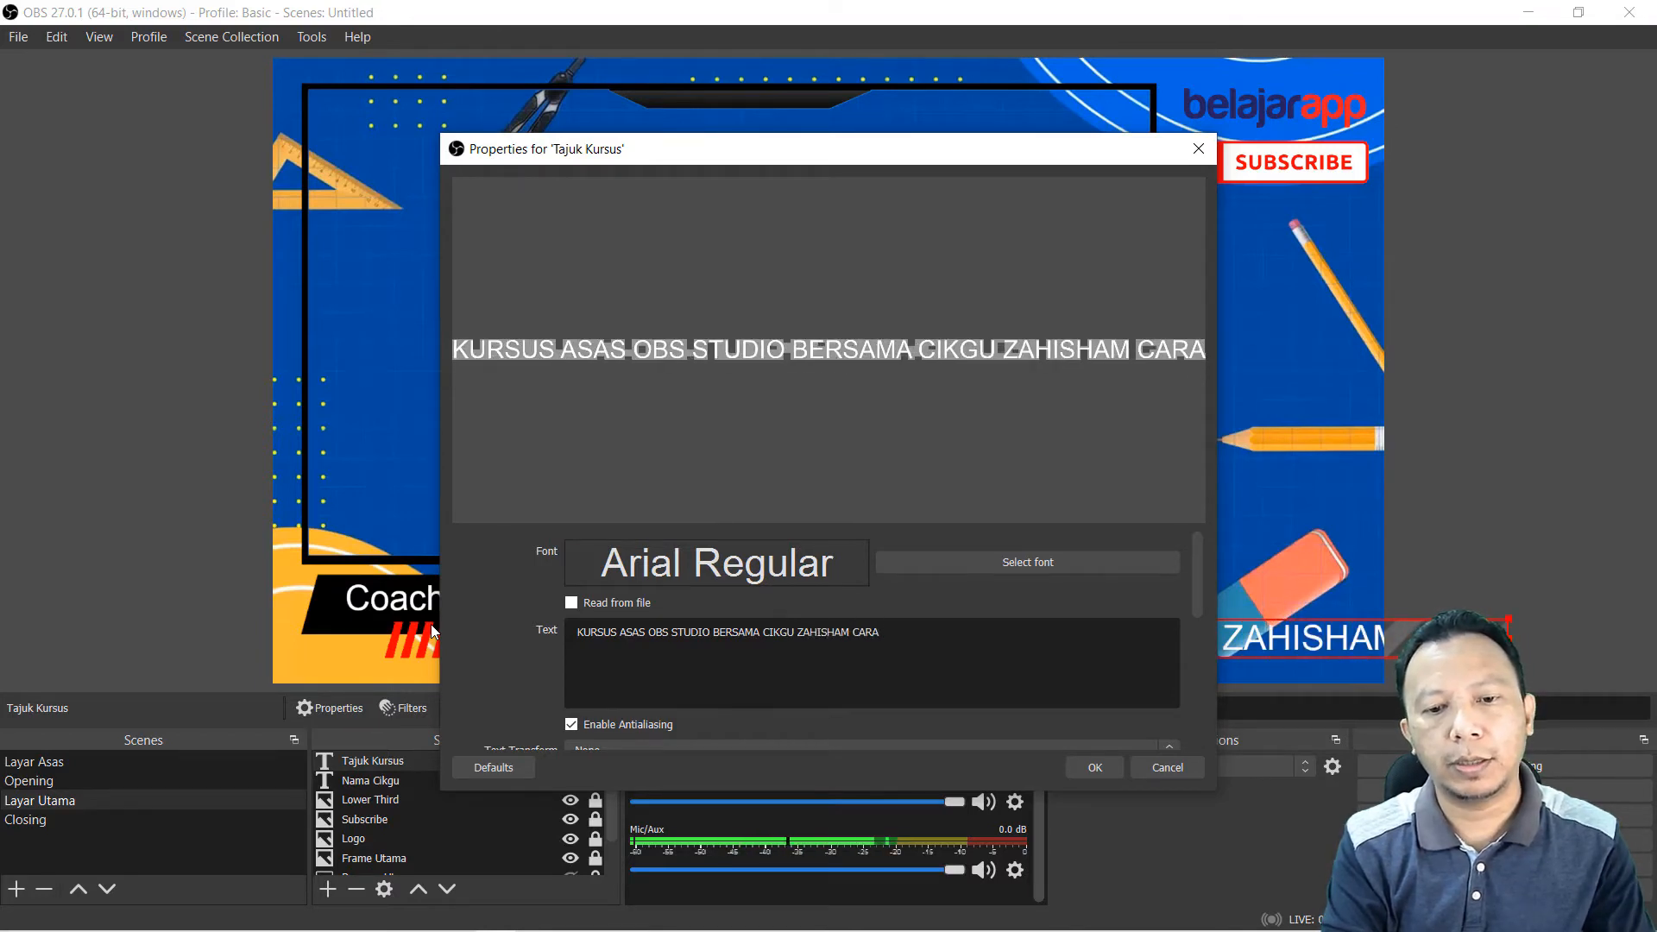
type(" MUDAH")
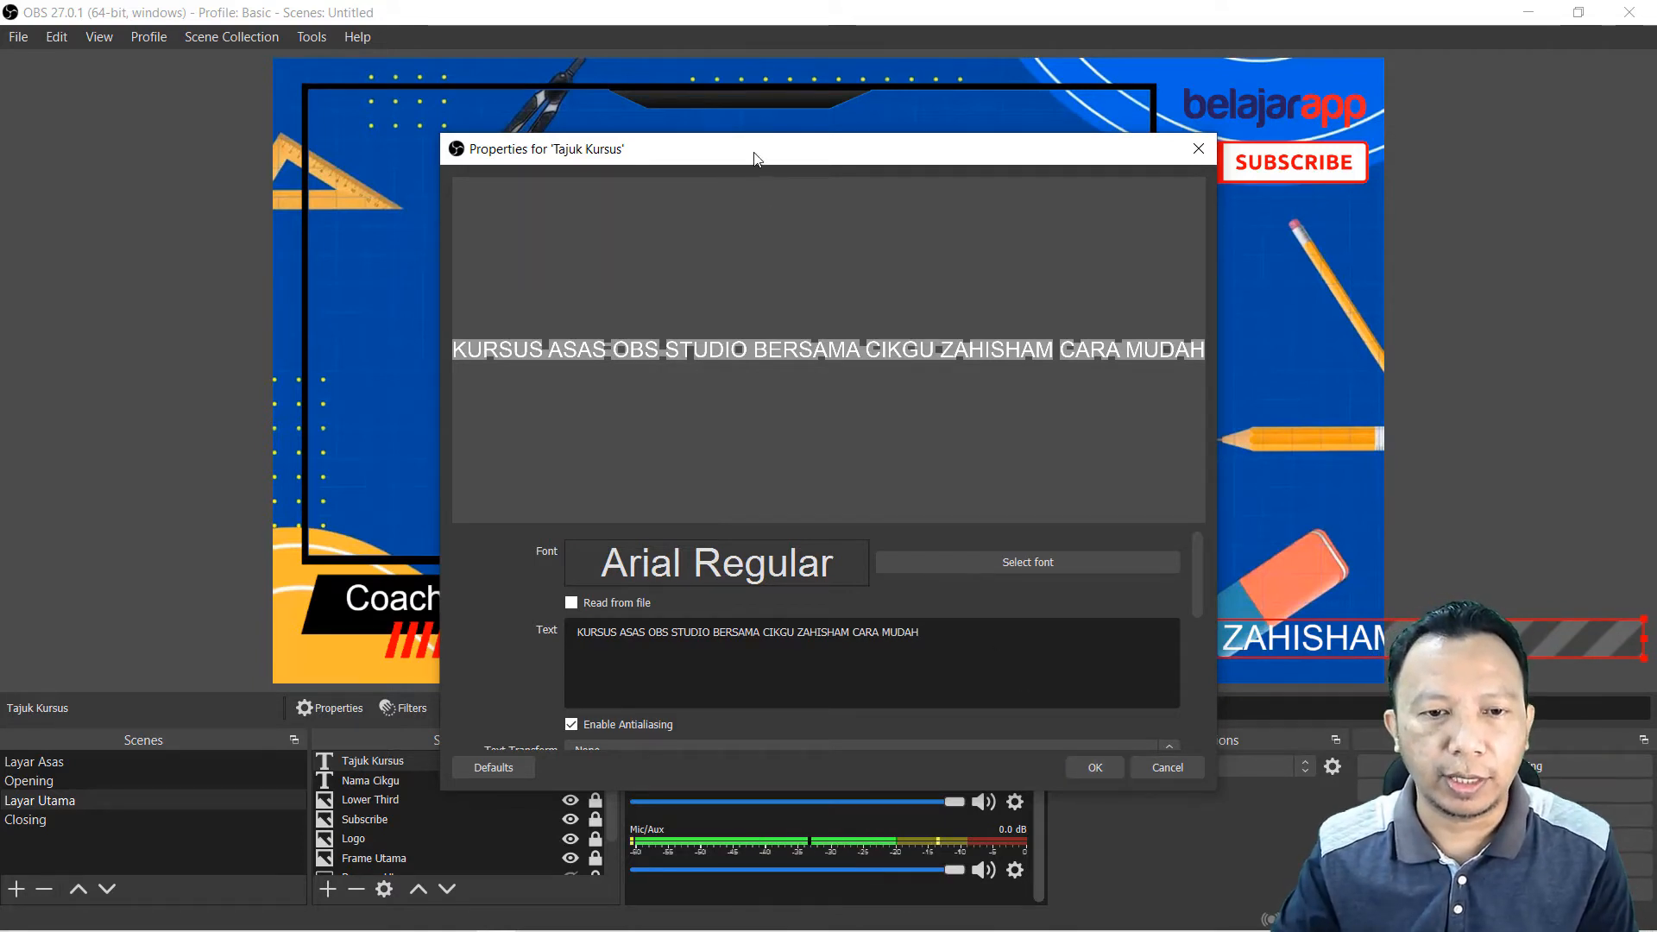
Step: Accept the Tajuk Kursus properties and shrink the text slightly to fit the red bar's height, starting near its left end
left_click_drag(754, 158, 874, 85)
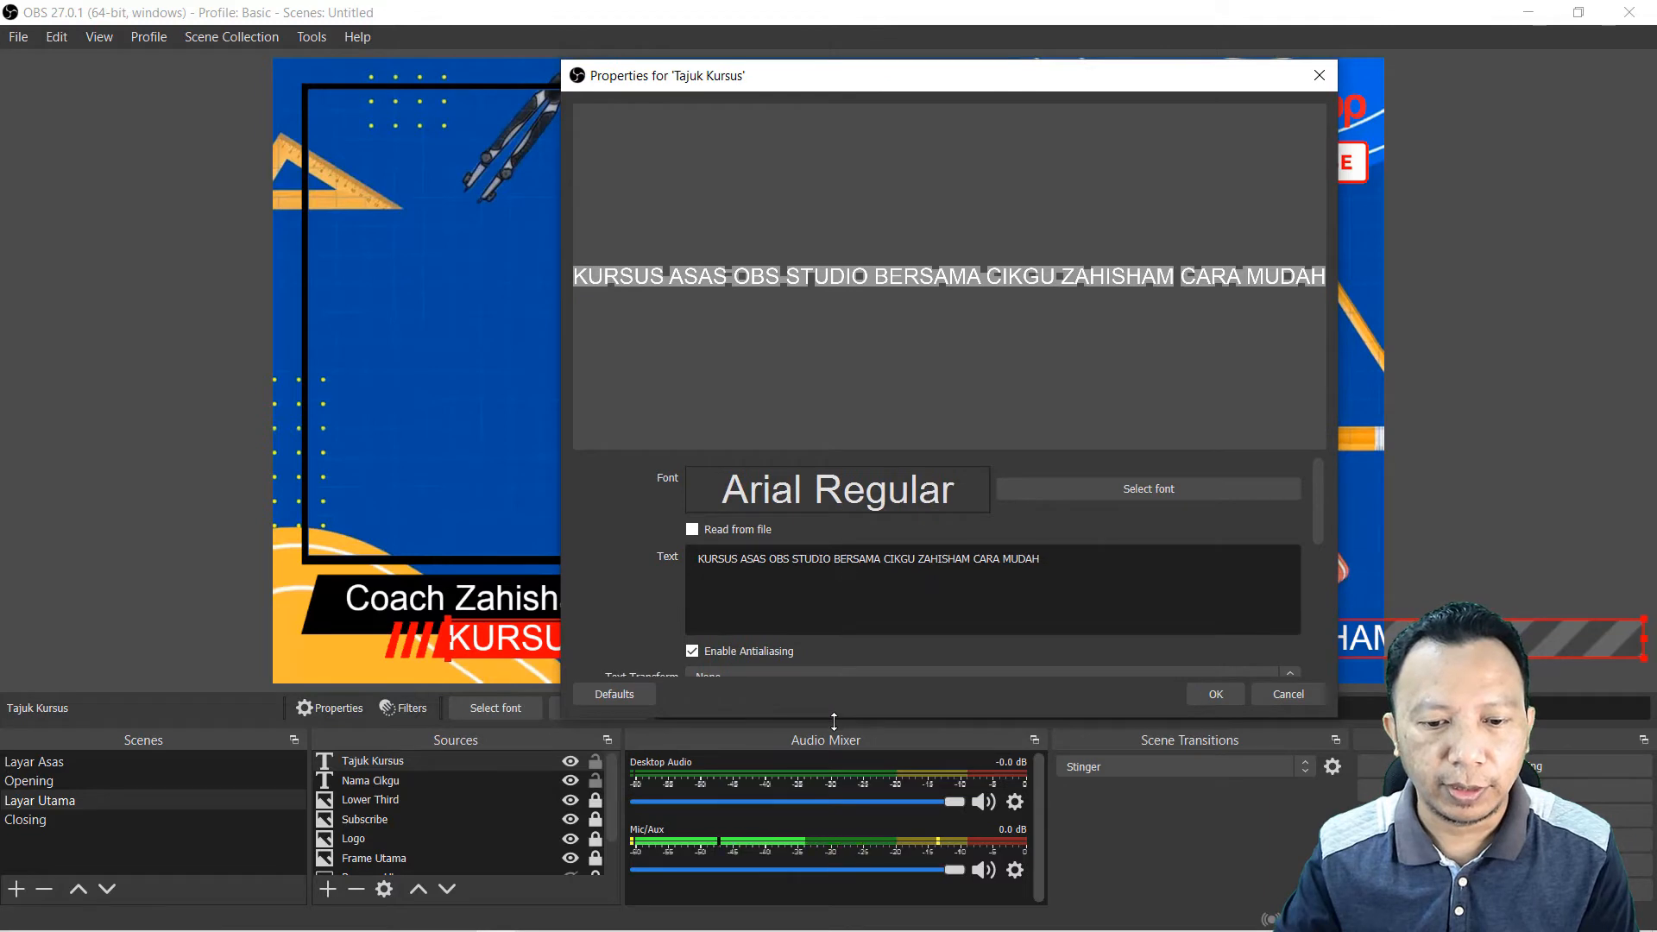
left_click_drag(833, 720, 816, 580)
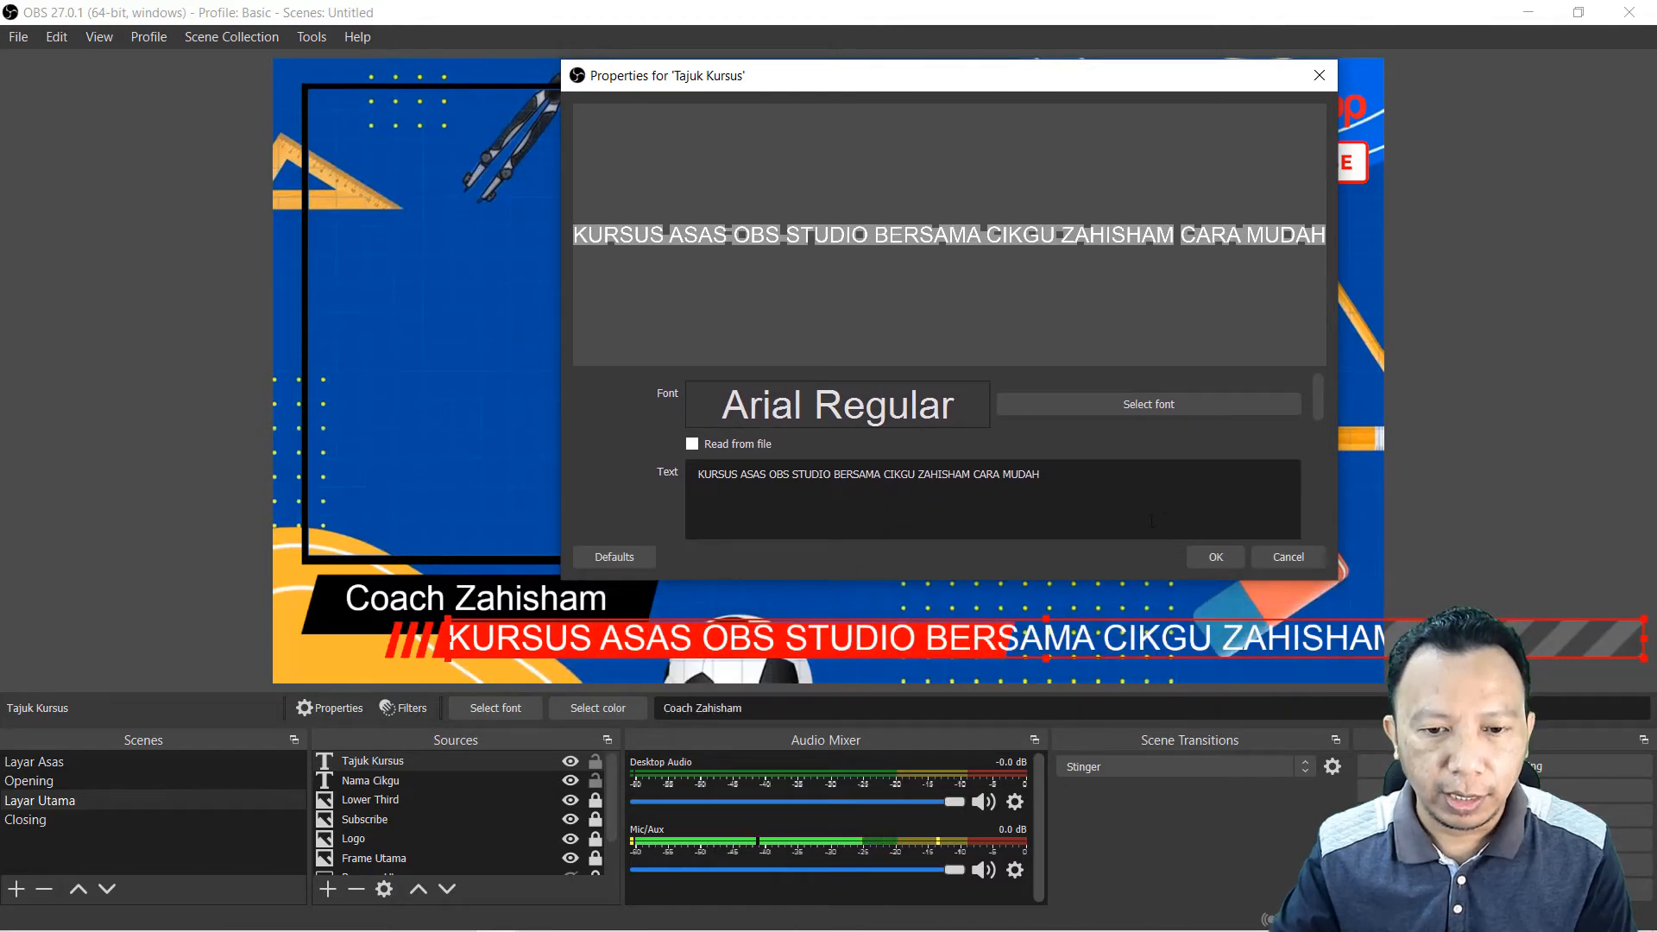
left_click(1210, 557)
mouse_move(526, 636)
left_mouse_down()
mouse_move(583, 667)
mouse_move(470, 621)
mouse_move(592, 627)
mouse_move(523, 633)
mouse_move(515, 662)
mouse_move(520, 647)
left_mouse_up()
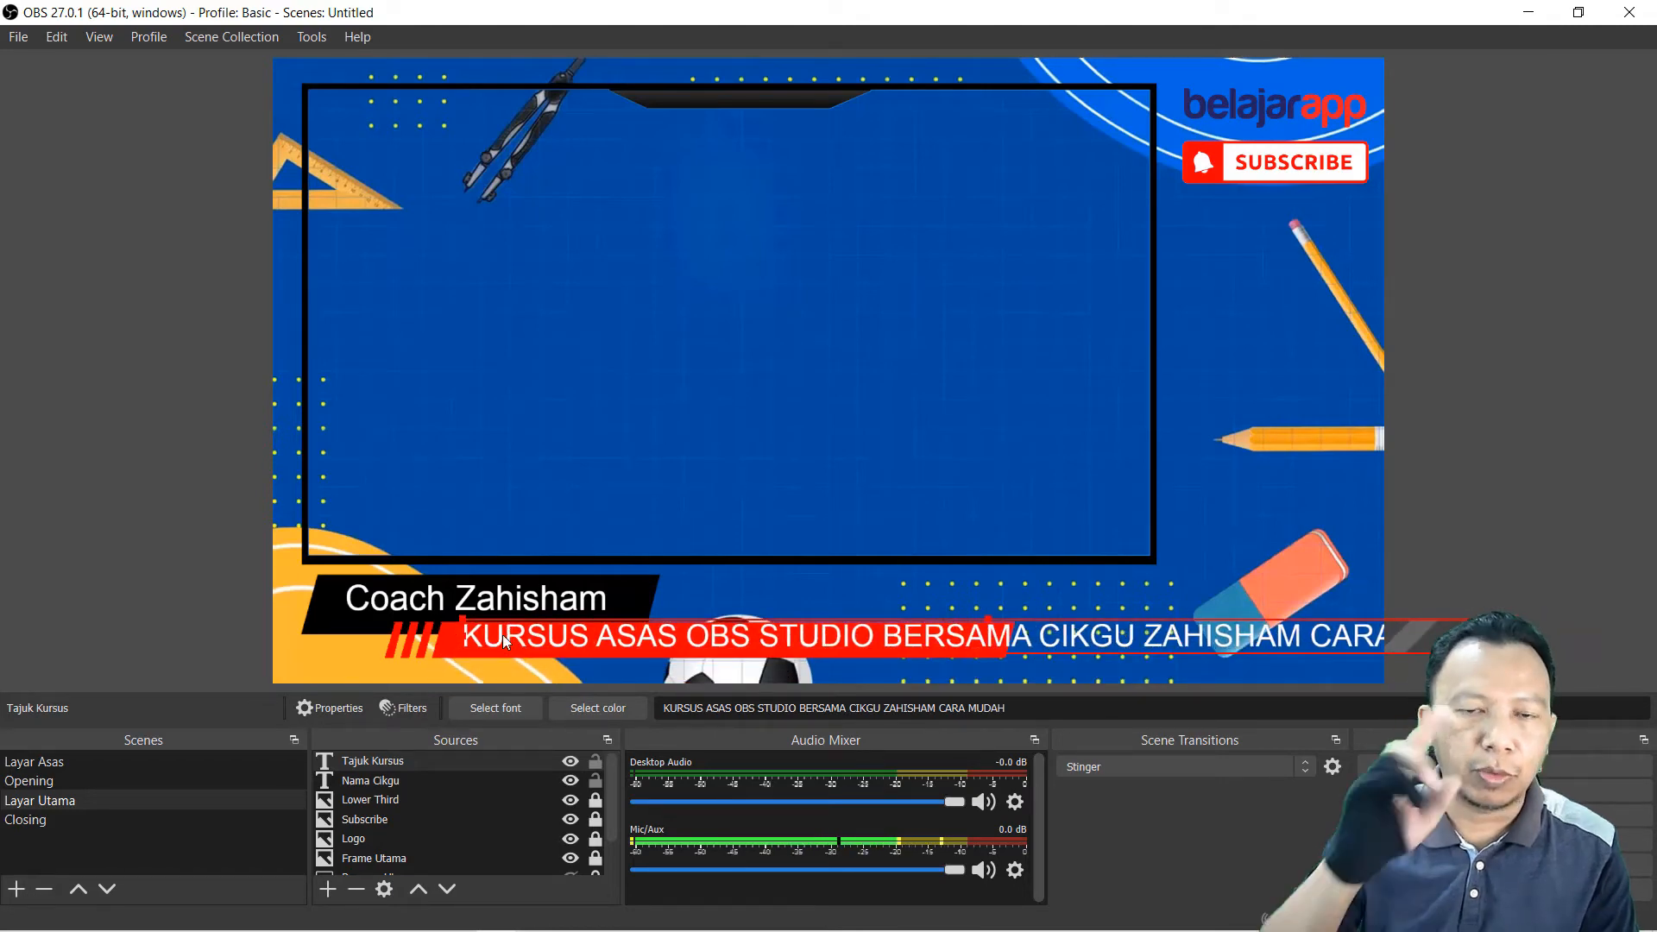
Step: Nudge the Tajuk Kursus text slightly down and left so it sits mid-height at the start of the red bar
key("Down")
key("Down")
key("Down")
key("Down")
key("Down")
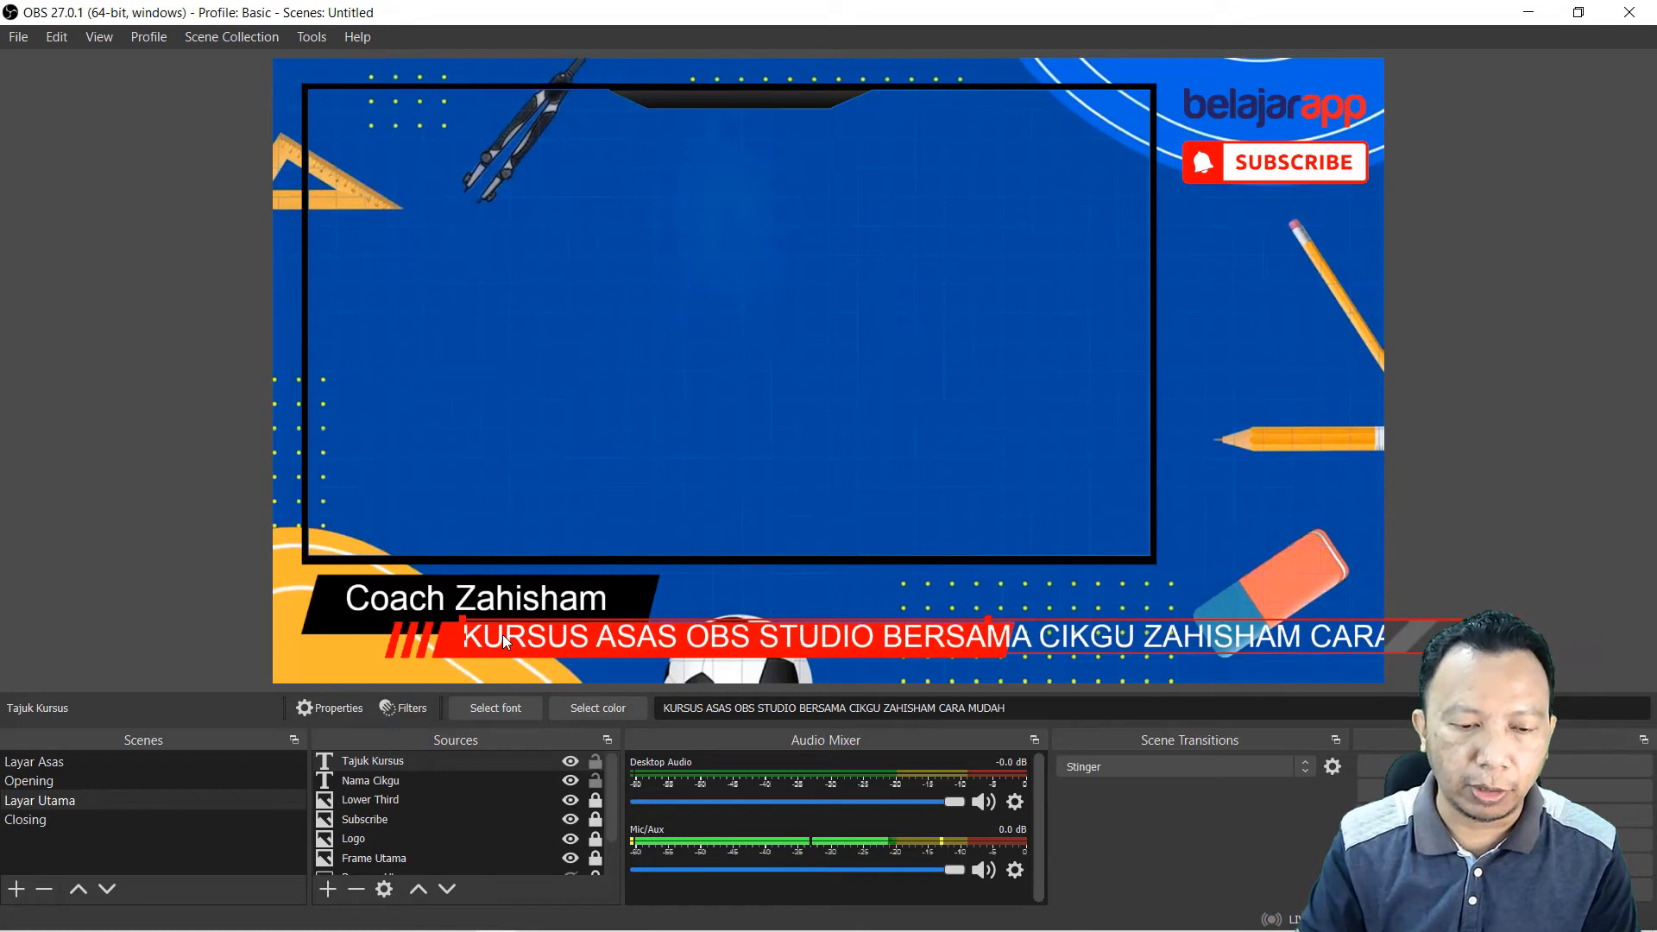
key("Left")
key("Left")
key("Left")
key("Left")
key("Left")
key("Left")
key("Left")
key("Left")
key("Left")
key("Left")
key("Left")
key("Left")
key("Left")
key("Left")
key("Left")
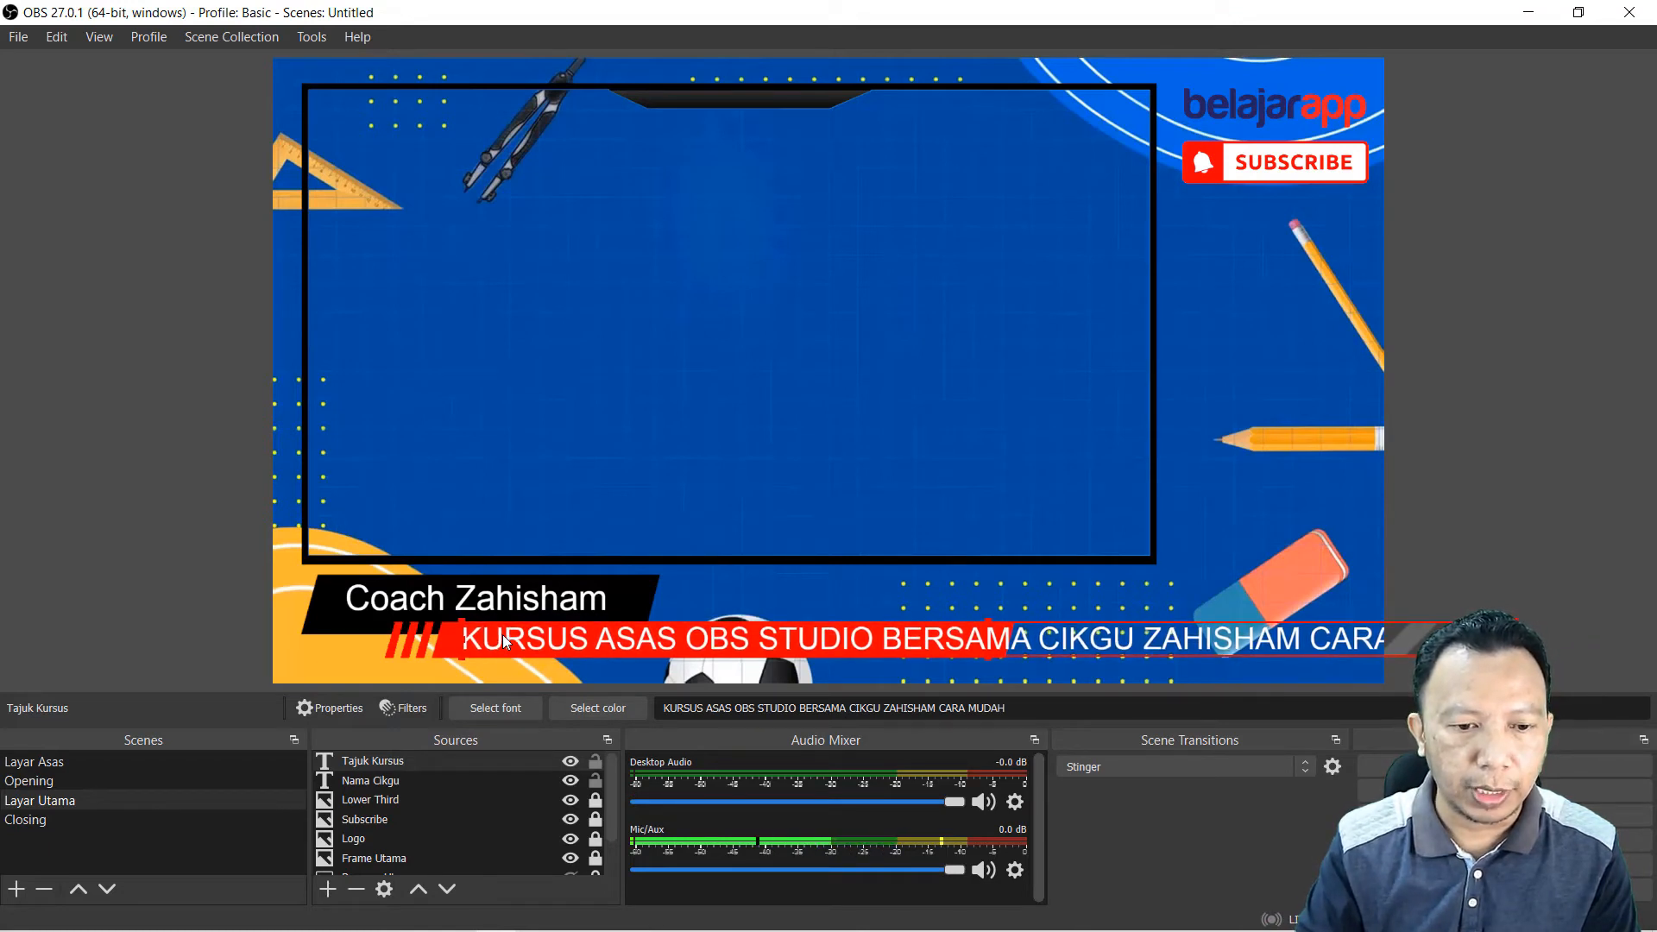
key("Left")
key("Left")
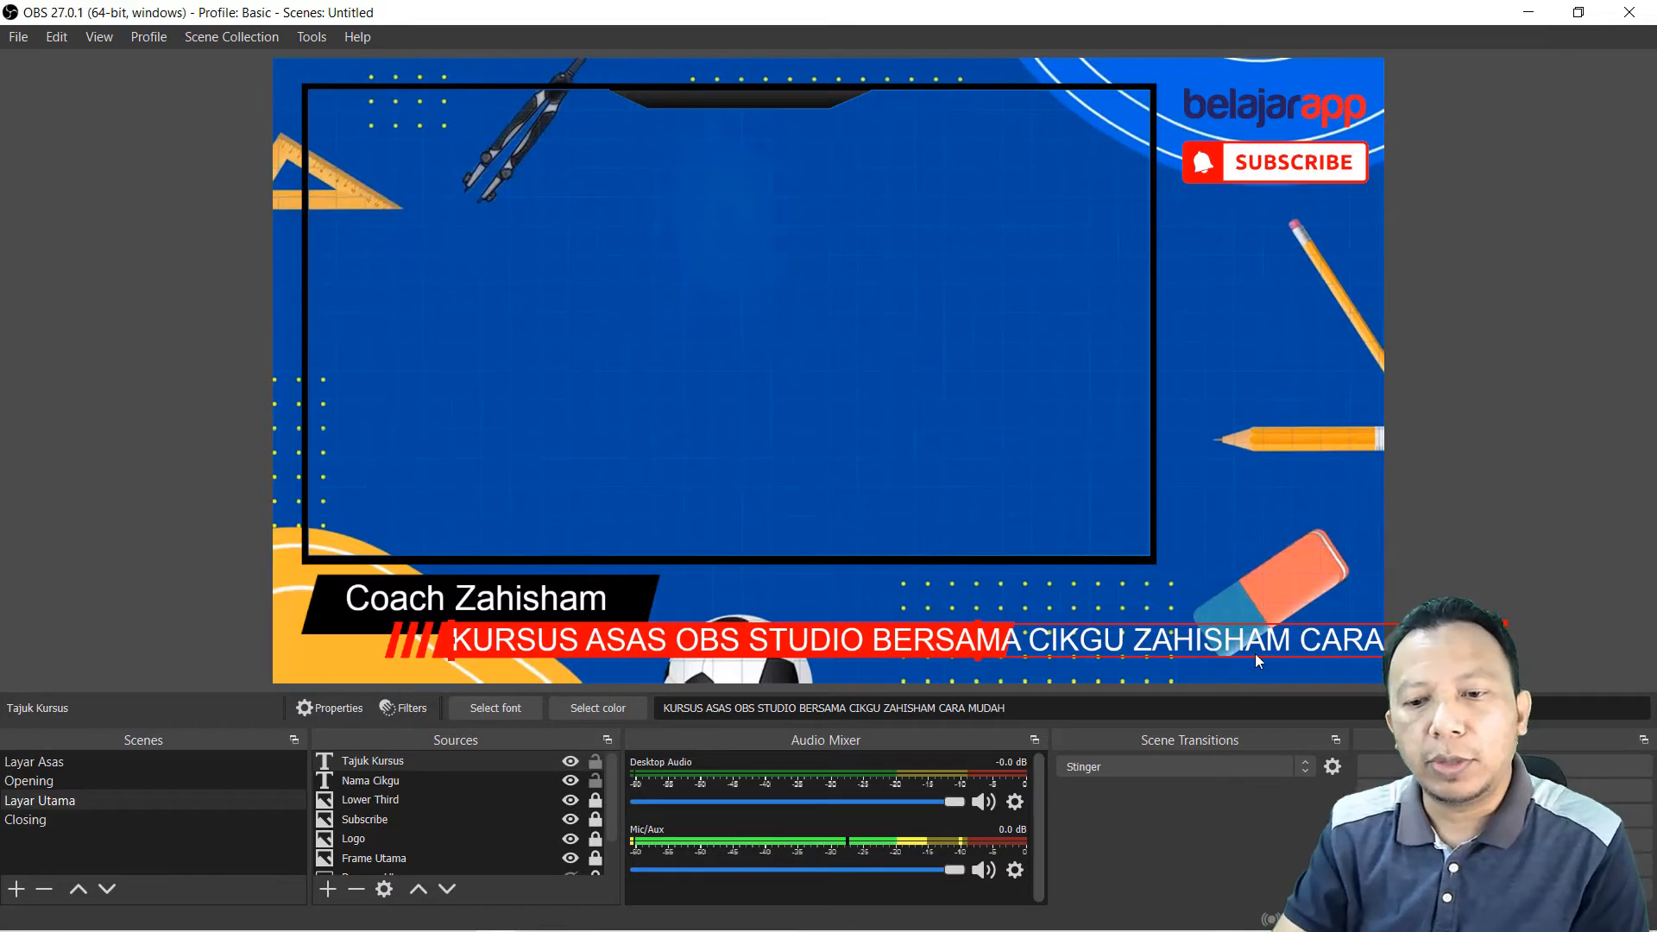
Step: Narrow the Tajuk Kursus text until the whole title fits on the canvas, and nudge it down to the red bar's middle
left_click_drag(1504, 641, 1274, 639)
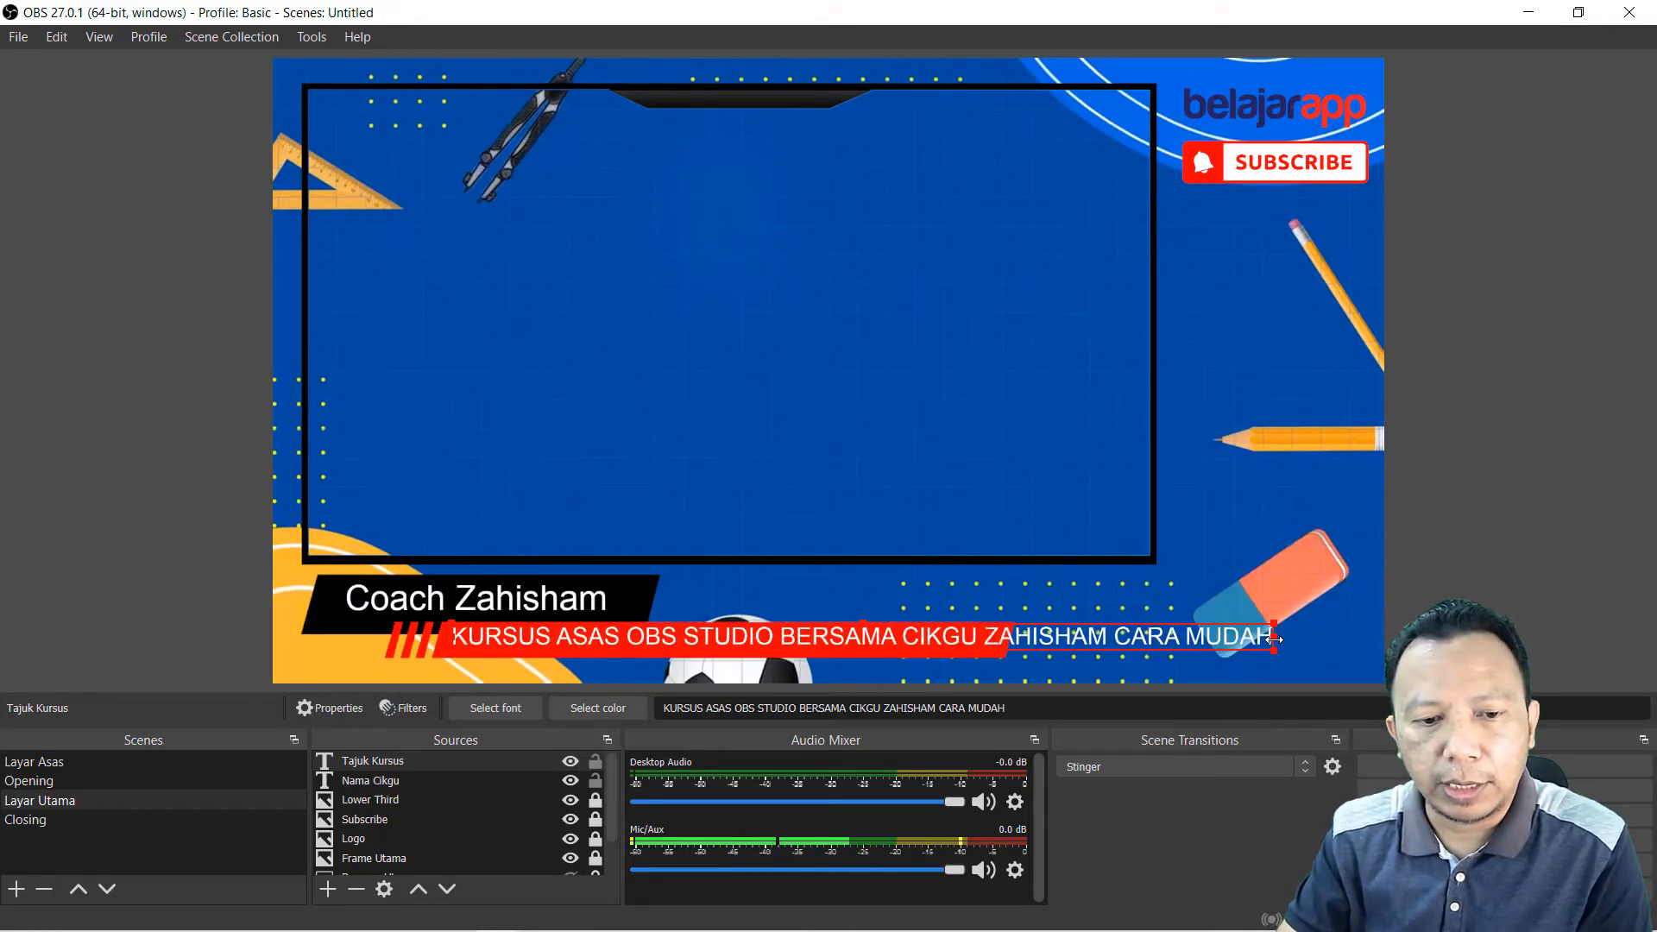
key("Down")
key("Down")
key("Down")
key("Down")
key("Down")
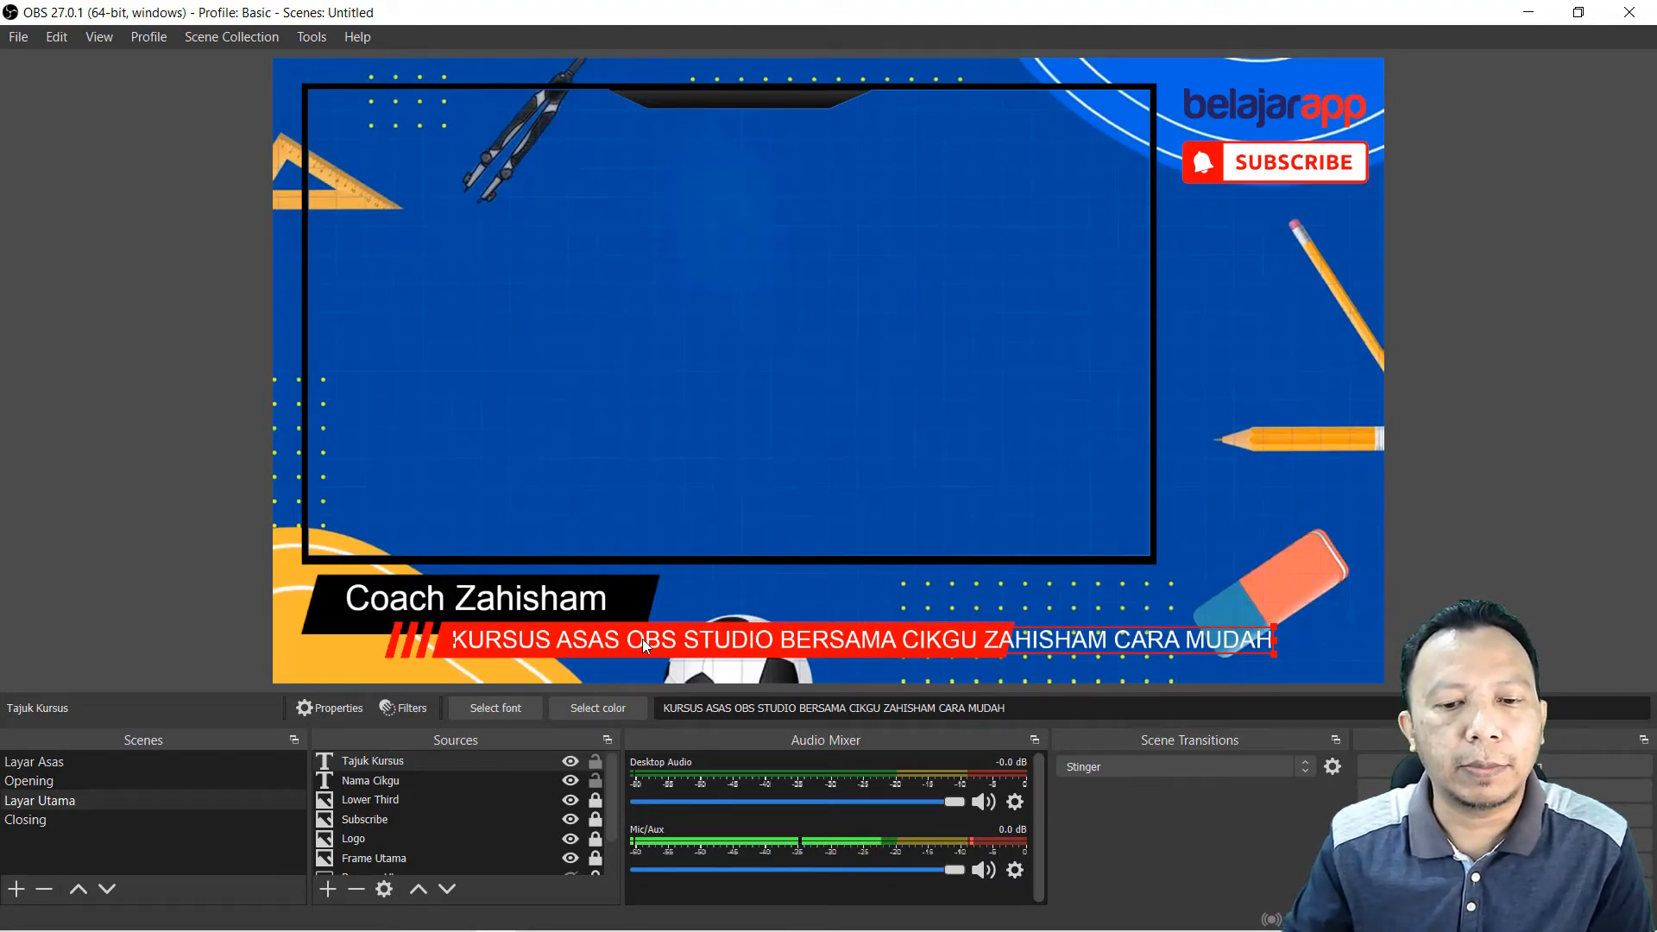
Step: Add a Scroll effect filter with the default name to the Tajuk Kursus source
left_click(365, 760)
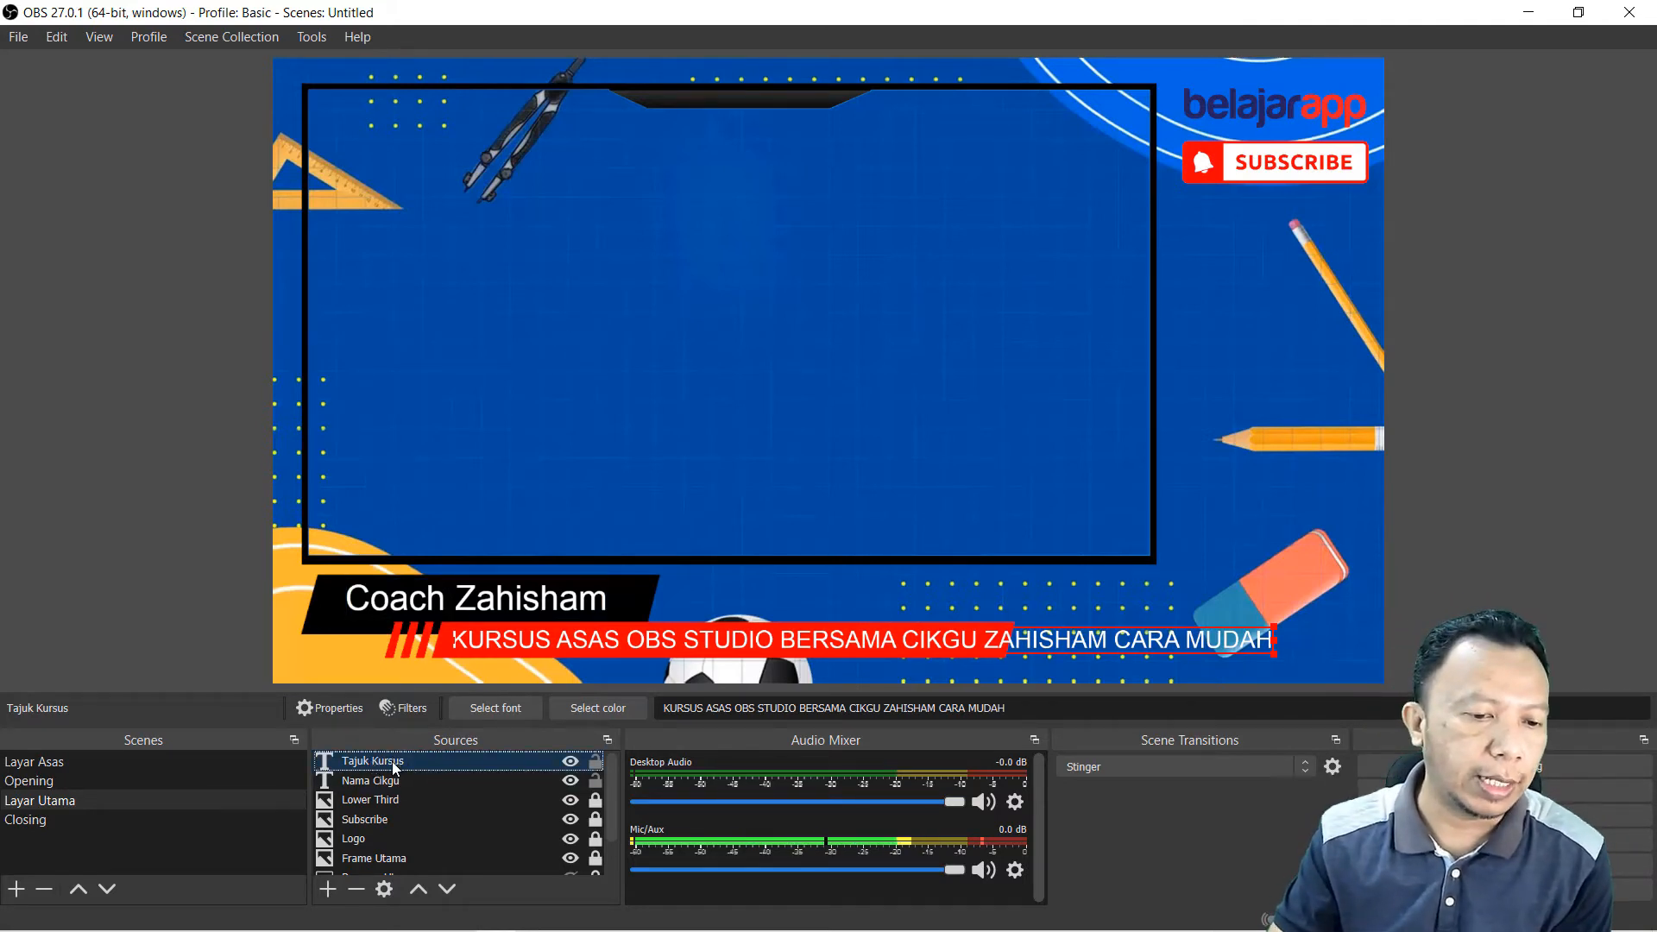
right_click(394, 767)
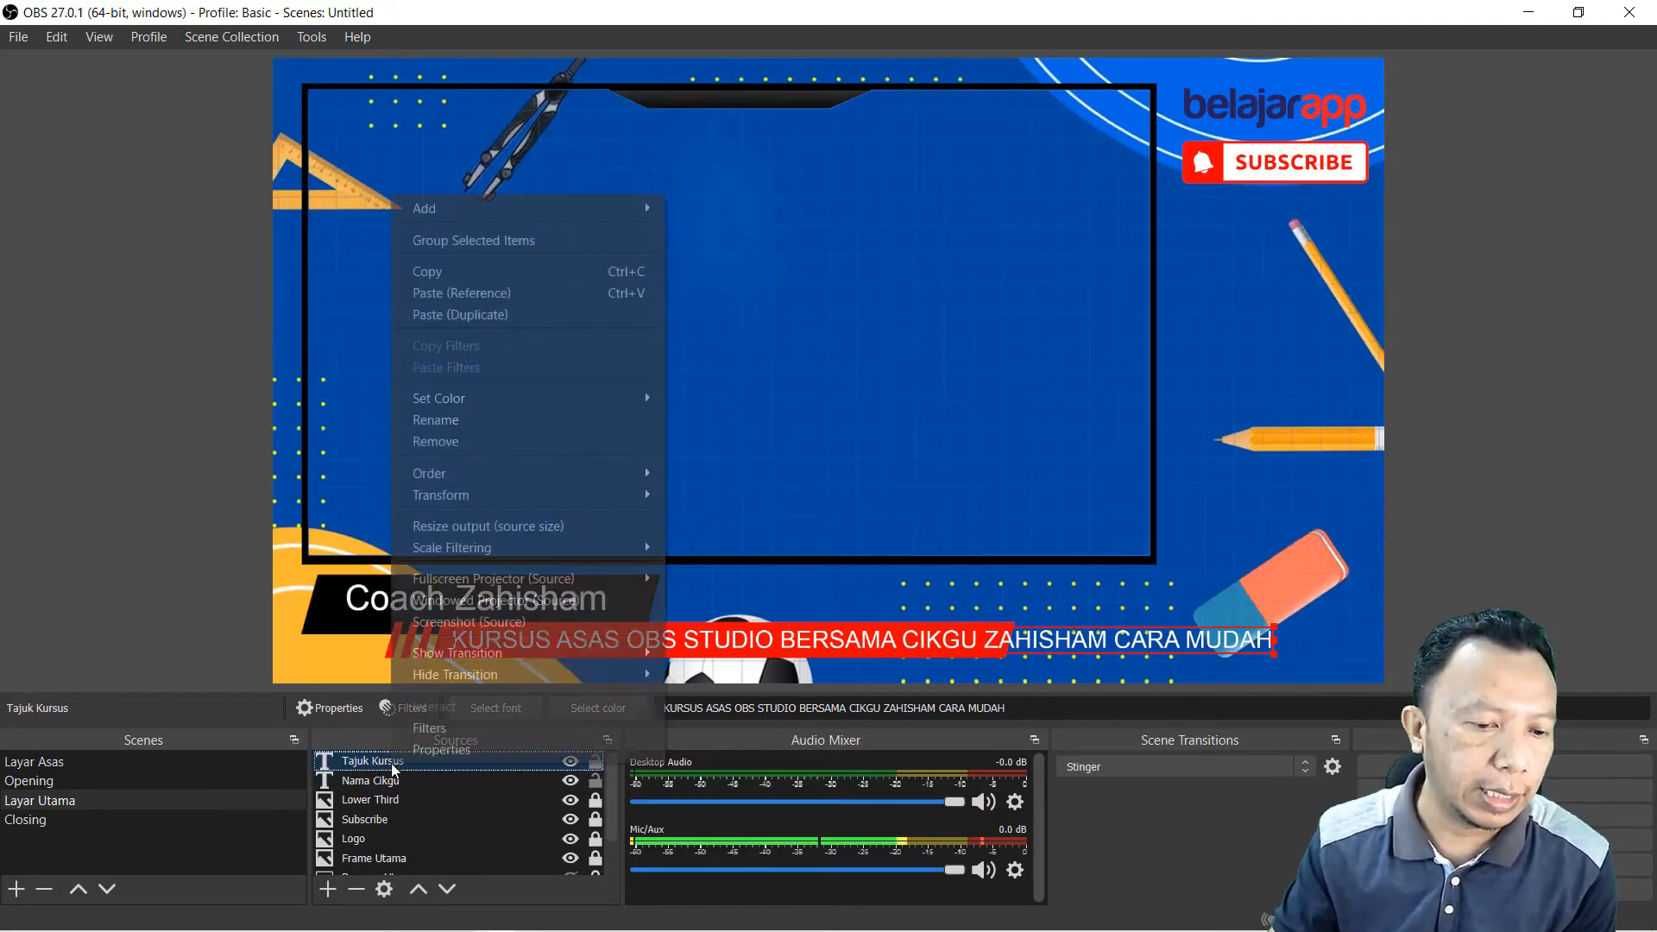
left_click(142, 564)
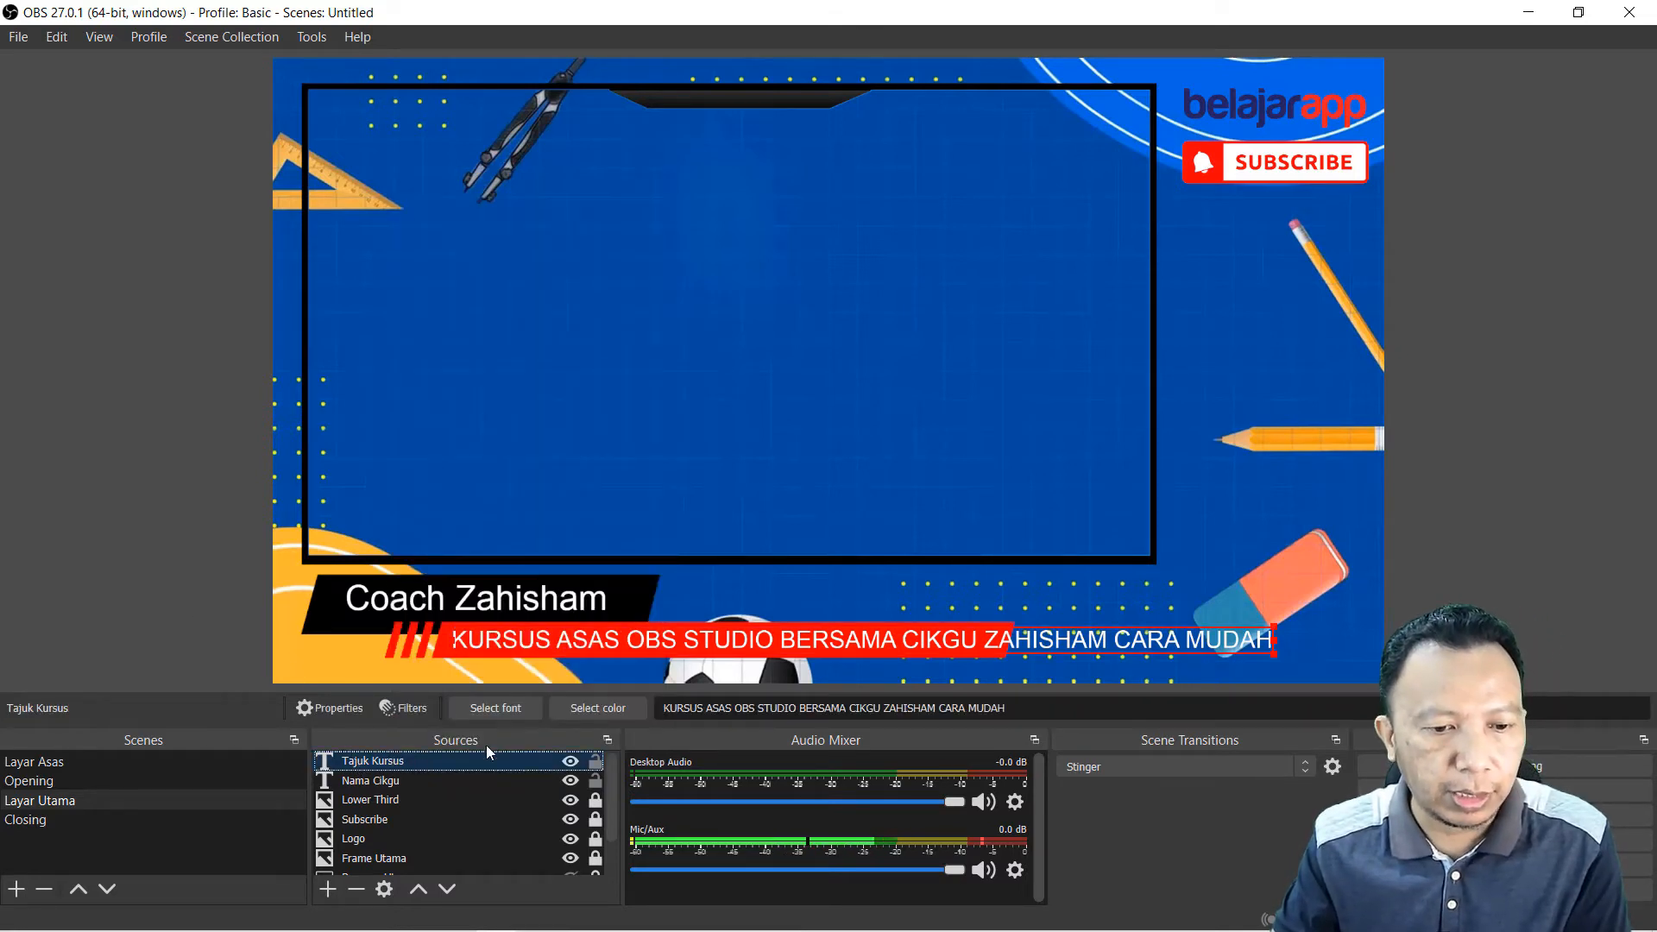
left_click(401, 708)
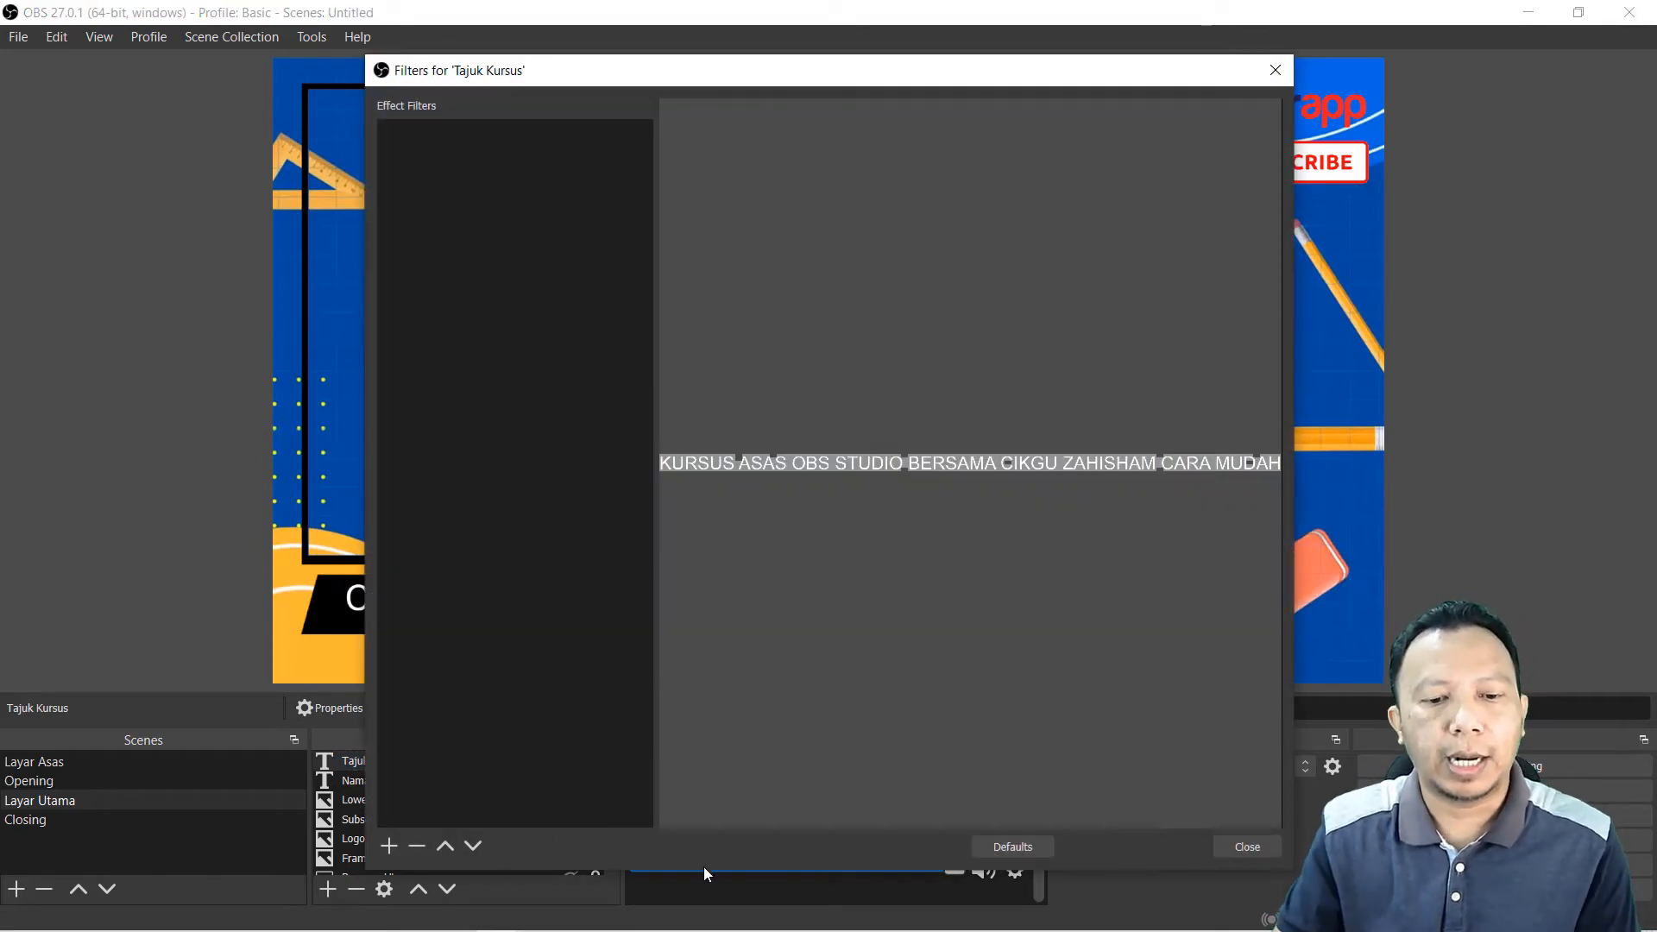
left_click_drag(706, 869, 438, 668)
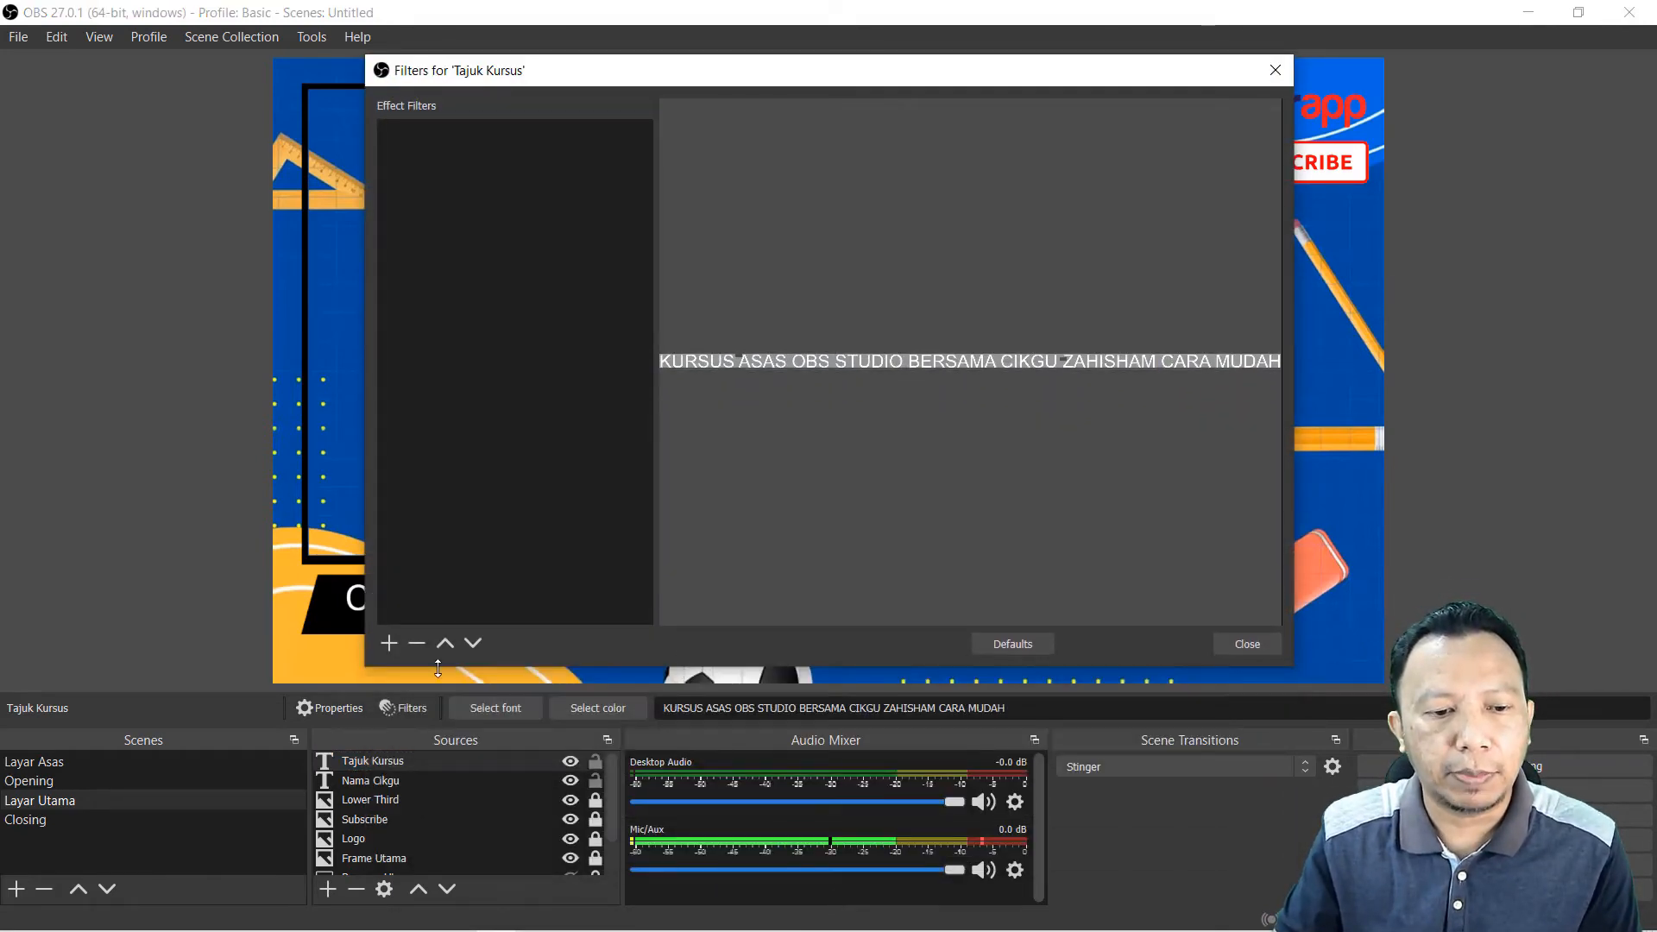
left_click(386, 649)
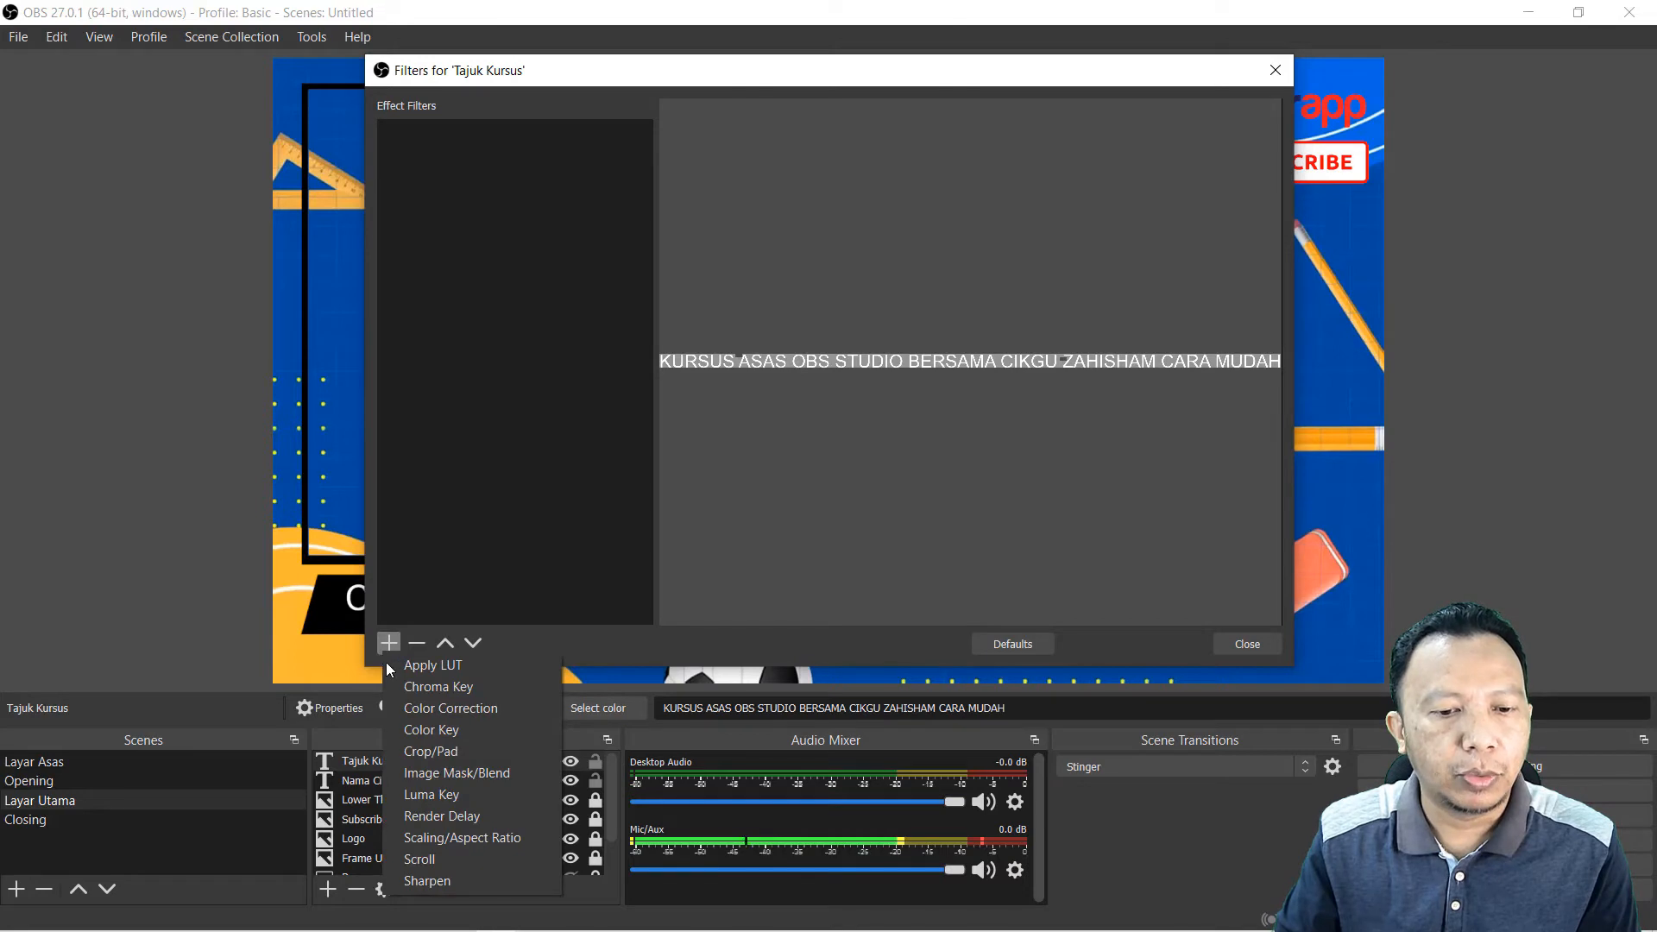
left_click(810, 585)
left_click_drag(802, 665, 787, 799)
left_click(387, 772)
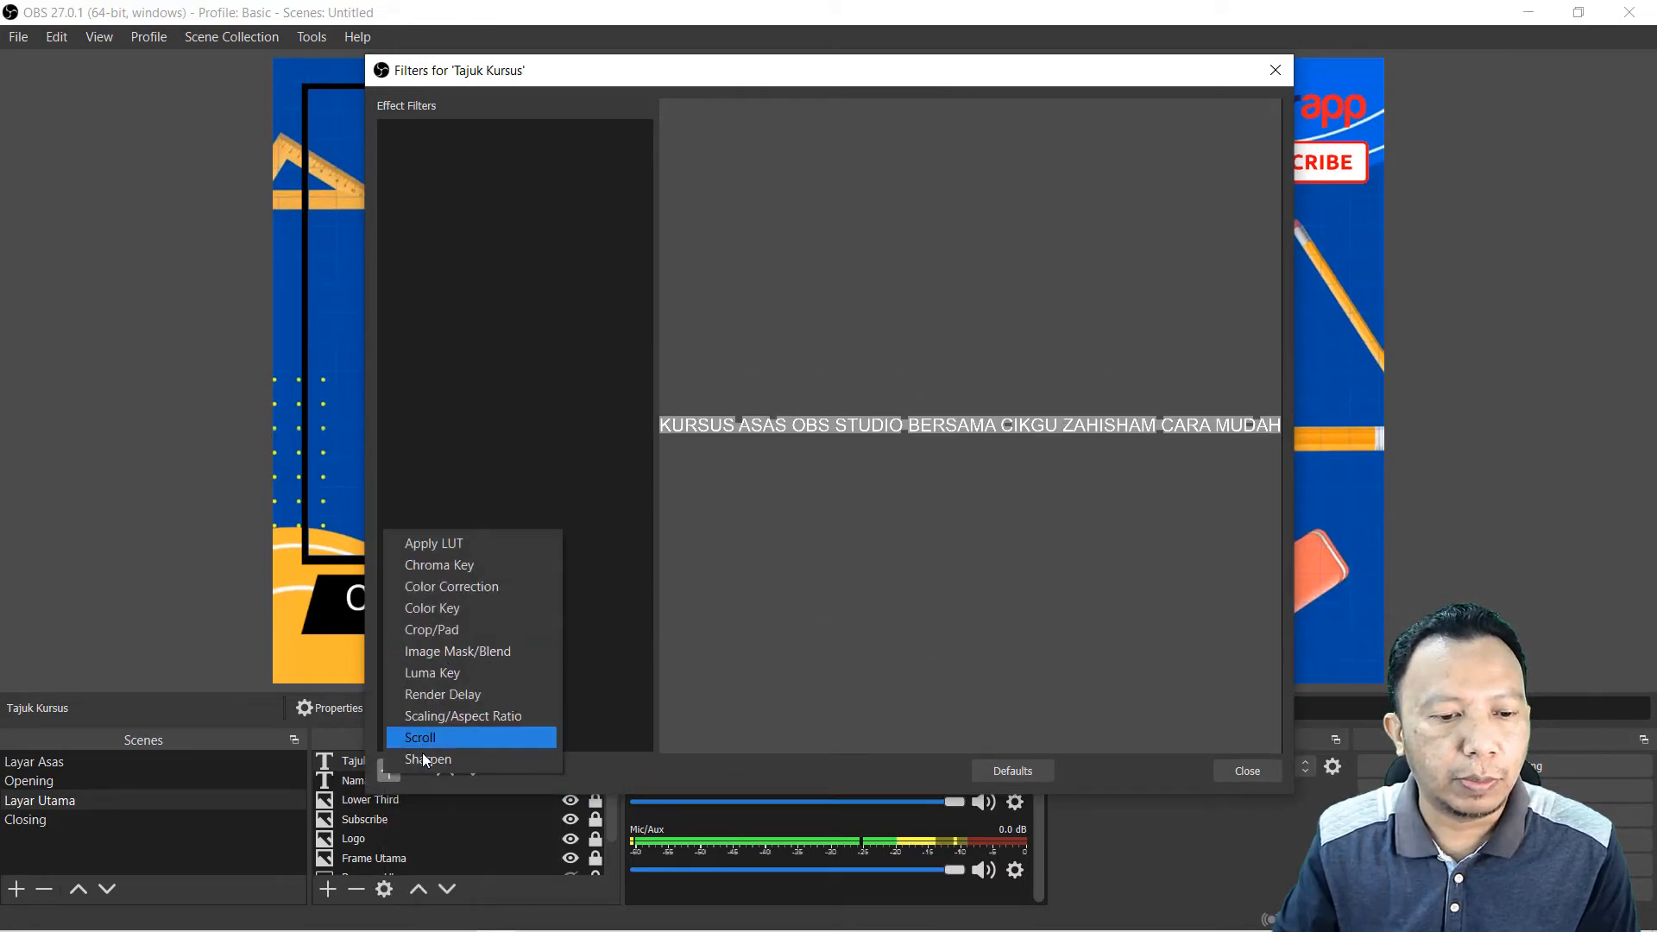
left_click(432, 738)
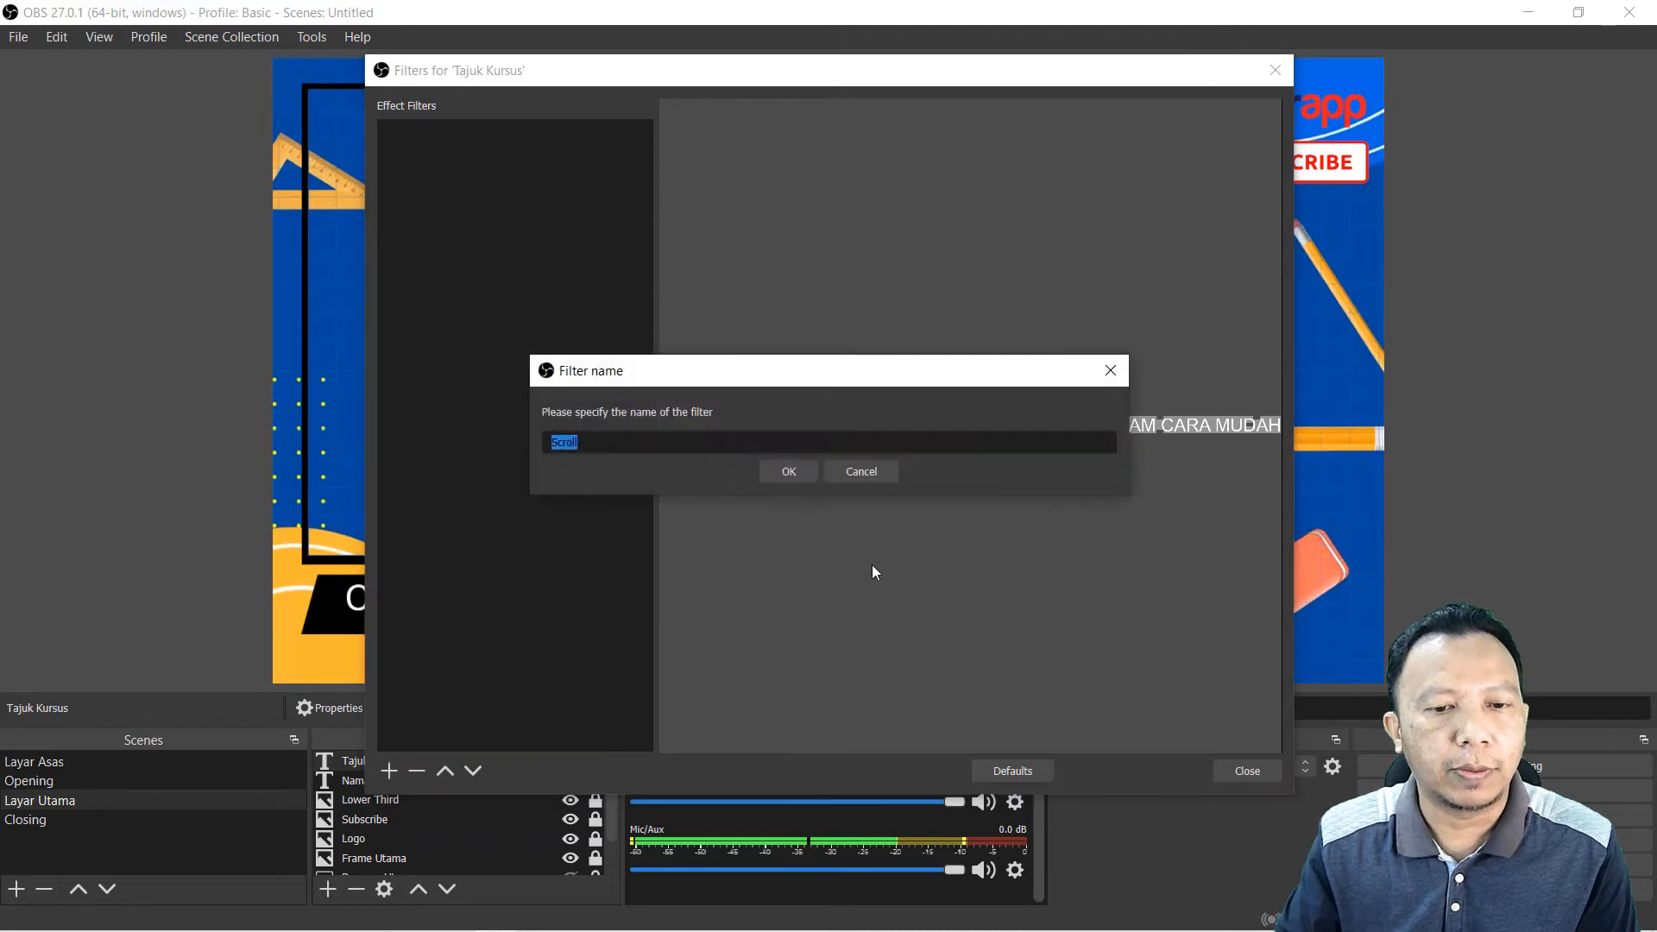
left_click(786, 473)
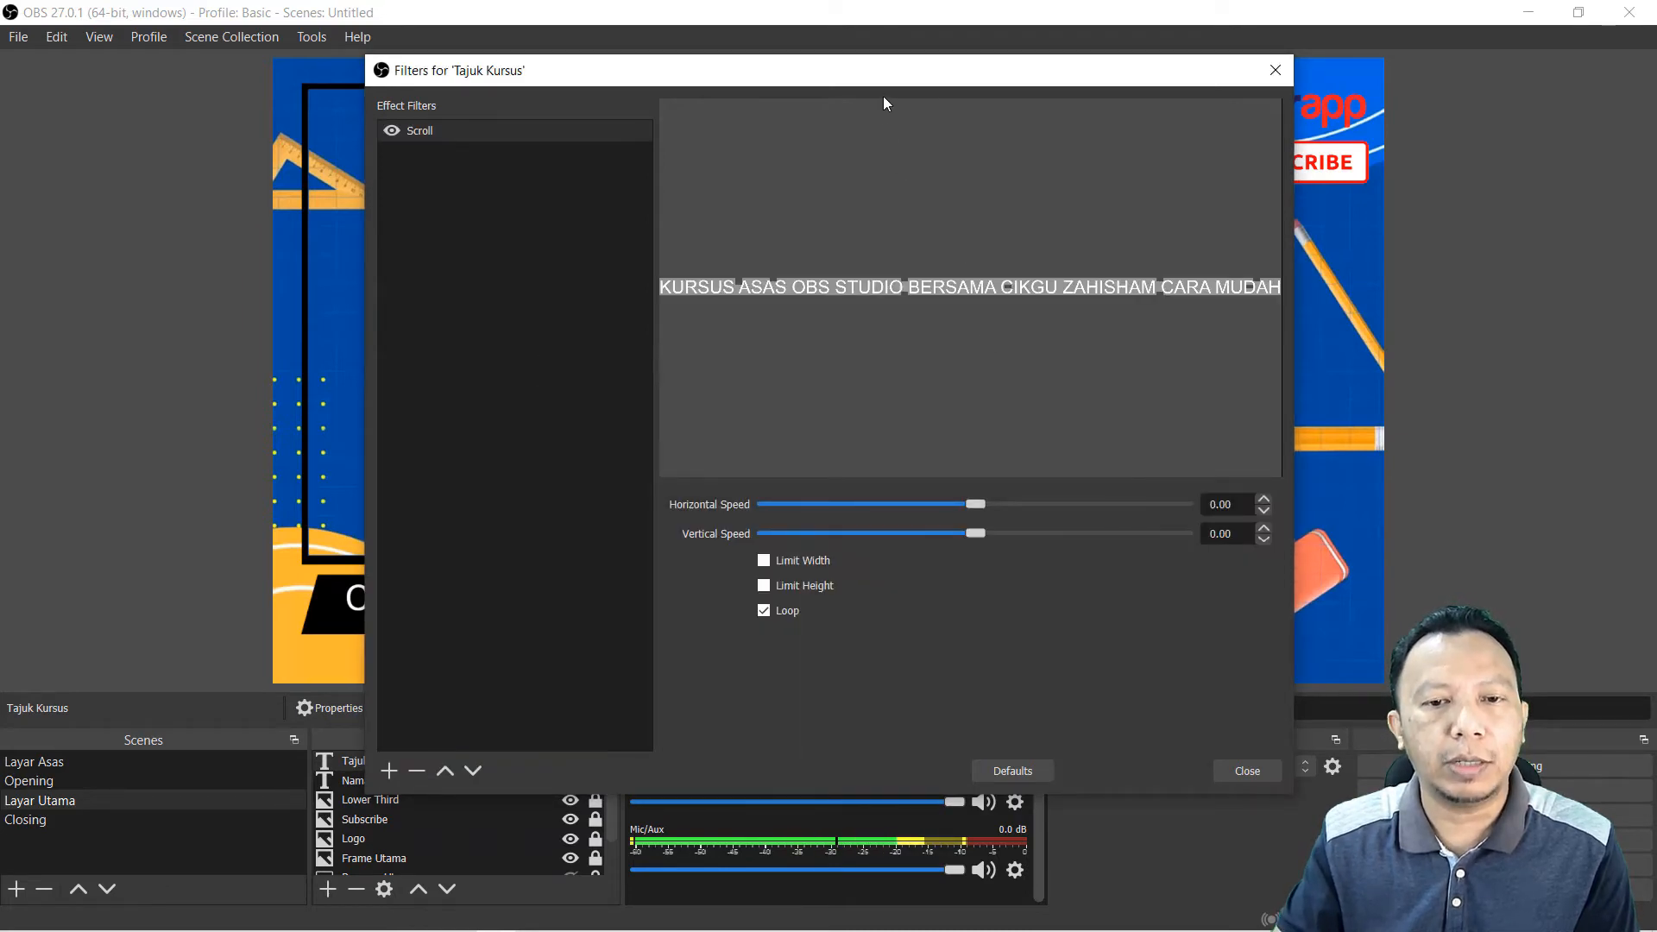
Step: Set the Scroll filter's horizontal speed to 100 and close the filter settings to view the moving title
left_click_drag(777, 796, 787, 593)
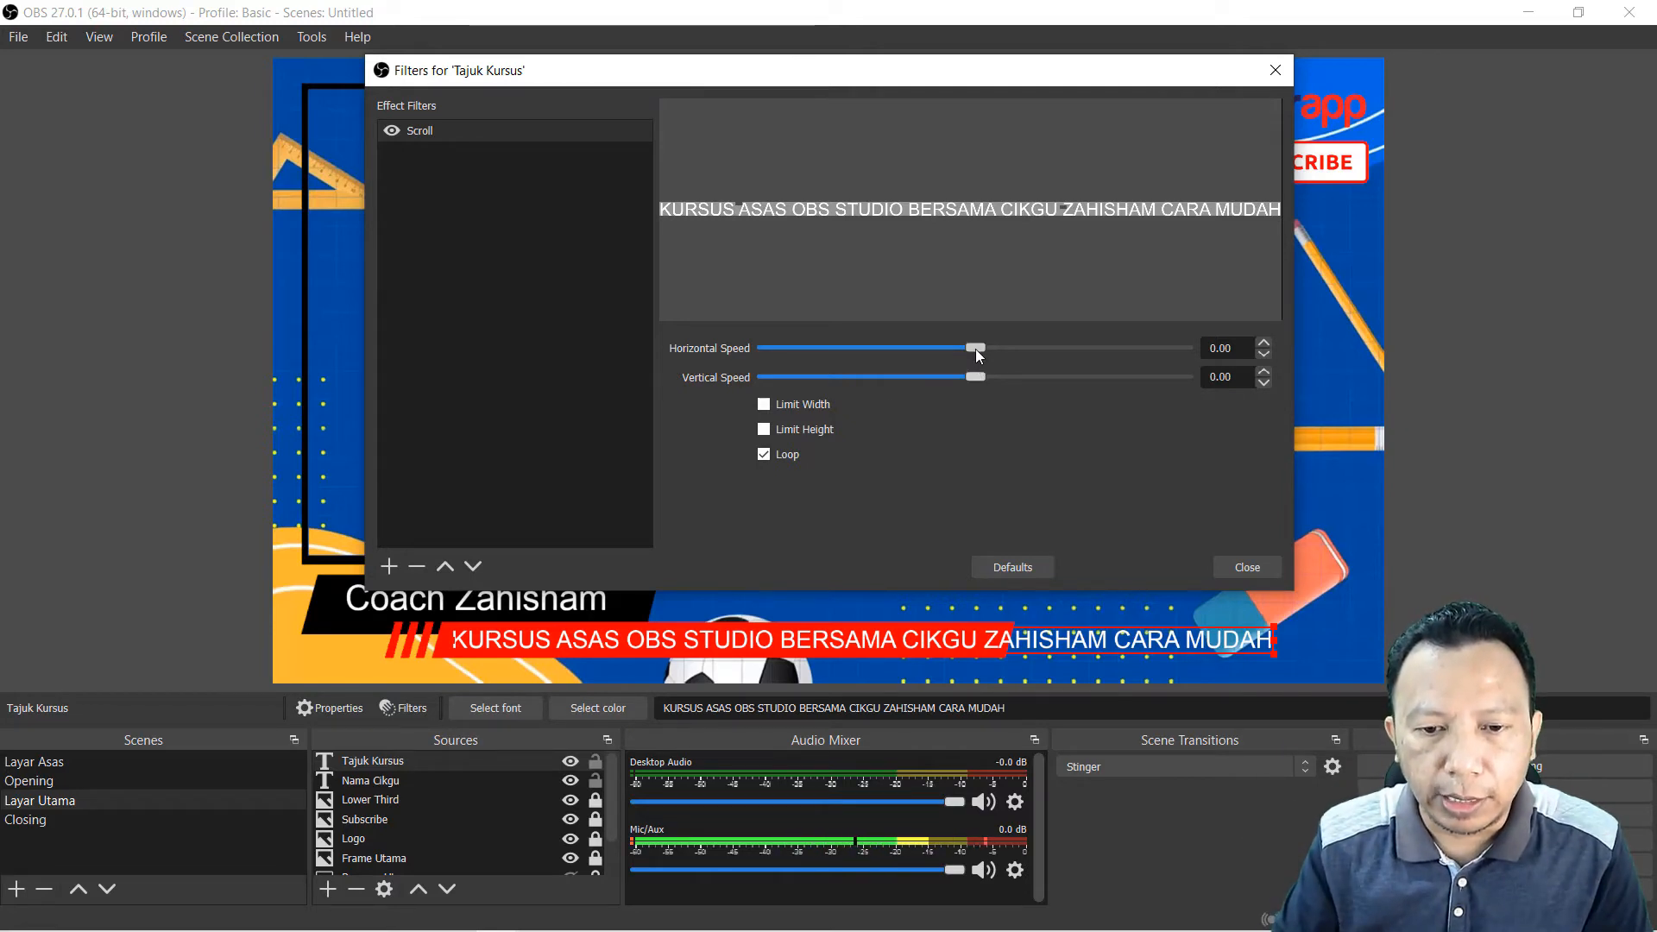
left_click_drag(975, 348, 996, 352)
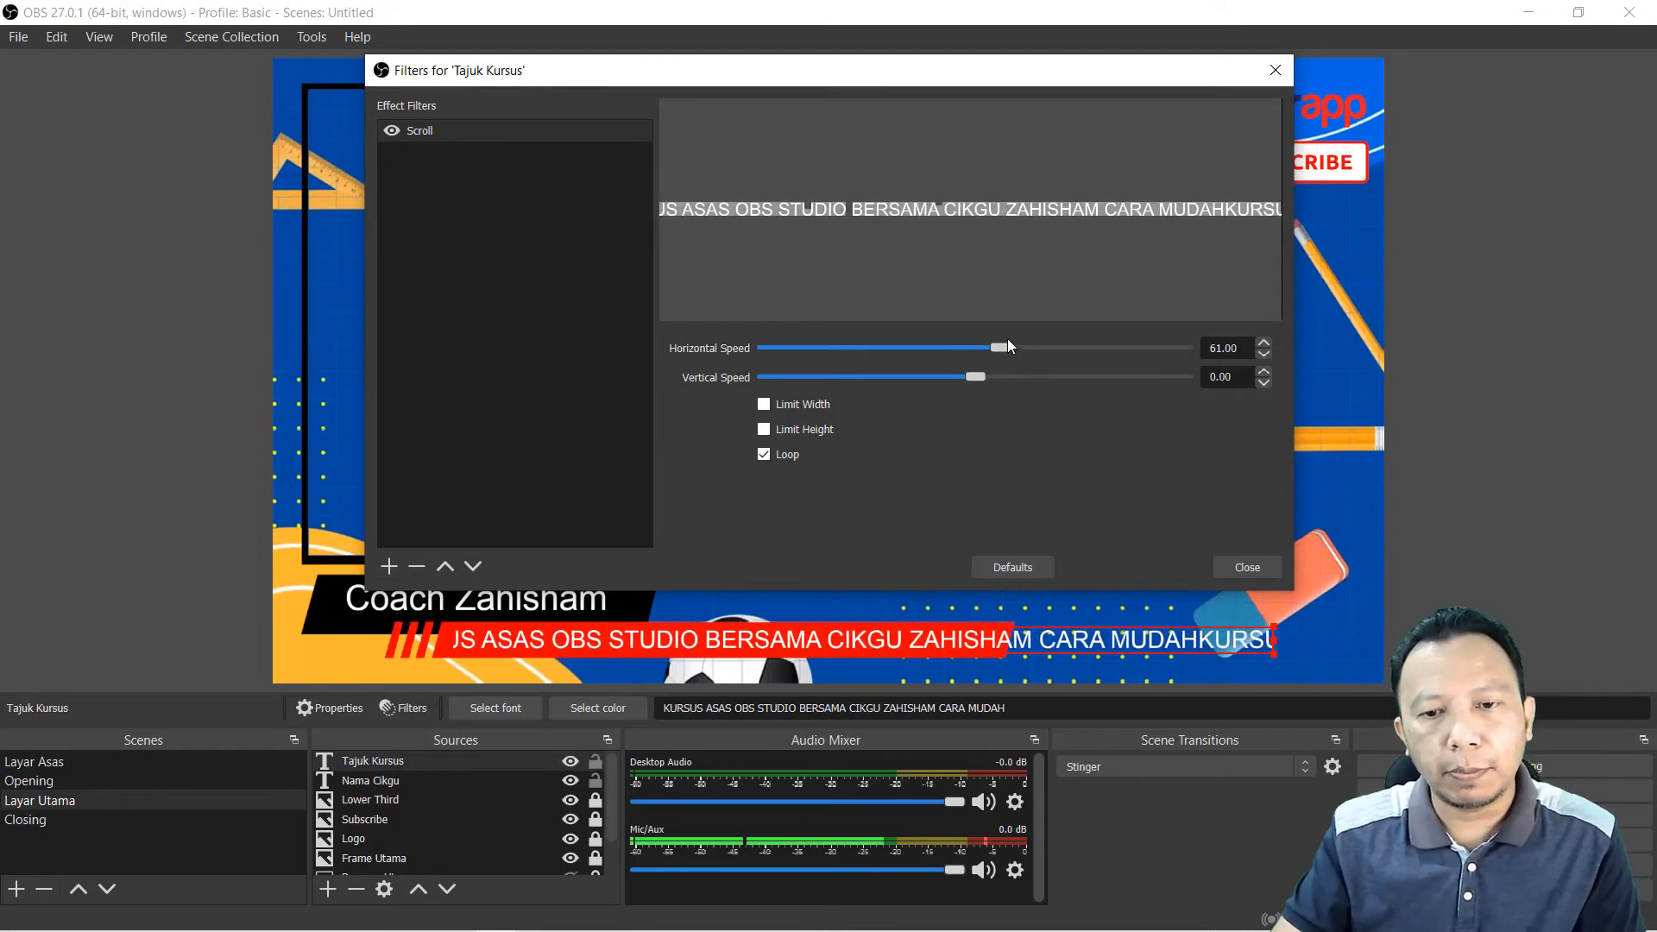
mouse_move(1001, 347)
left_mouse_down()
mouse_move(1219, 354)
mouse_move(1019, 349)
left_mouse_up()
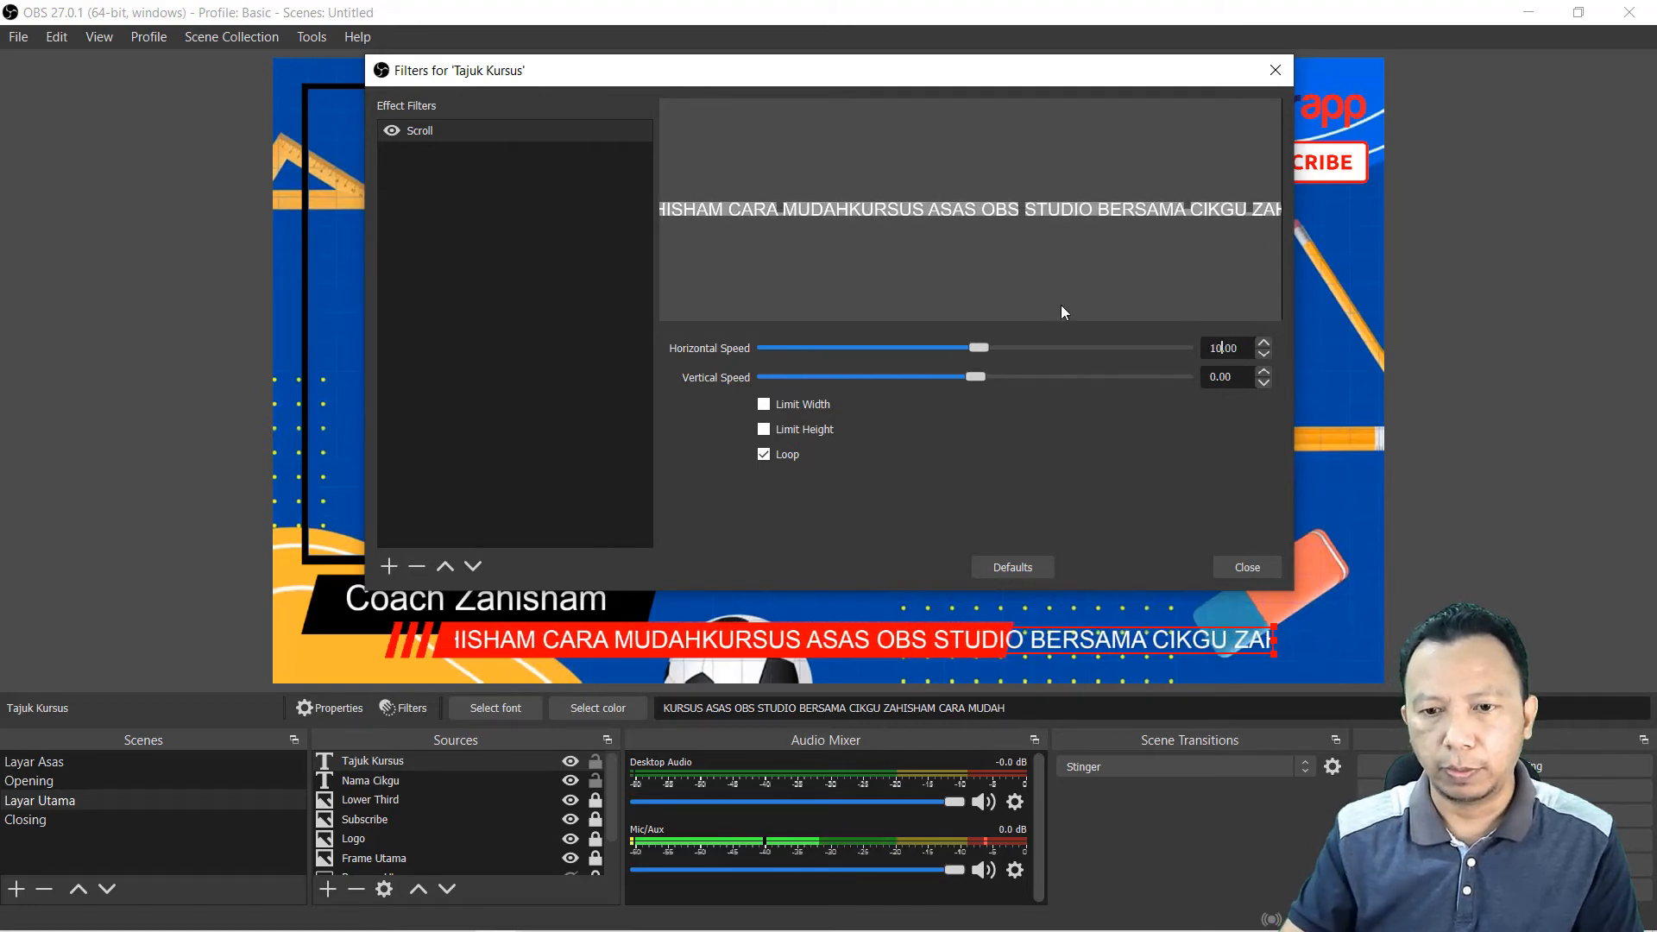
key("Escape")
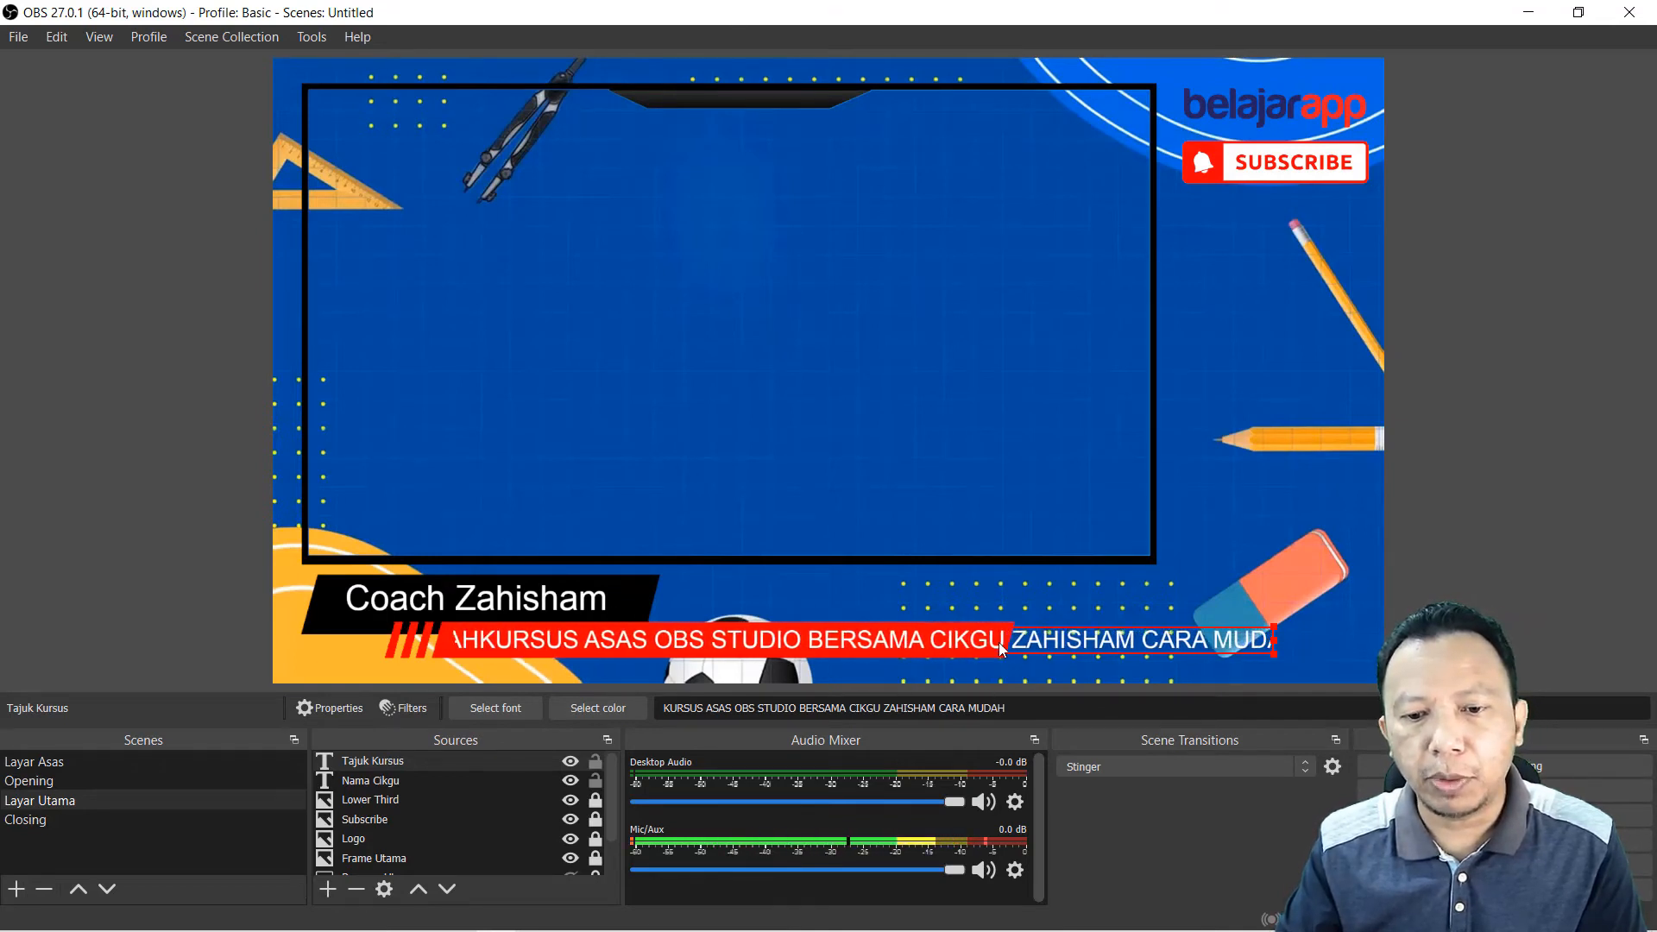
Step: Limit the width of Tajuk Kursus's Scroll filter to 1400 so the moving title stays within the red bar
left_click(373, 760)
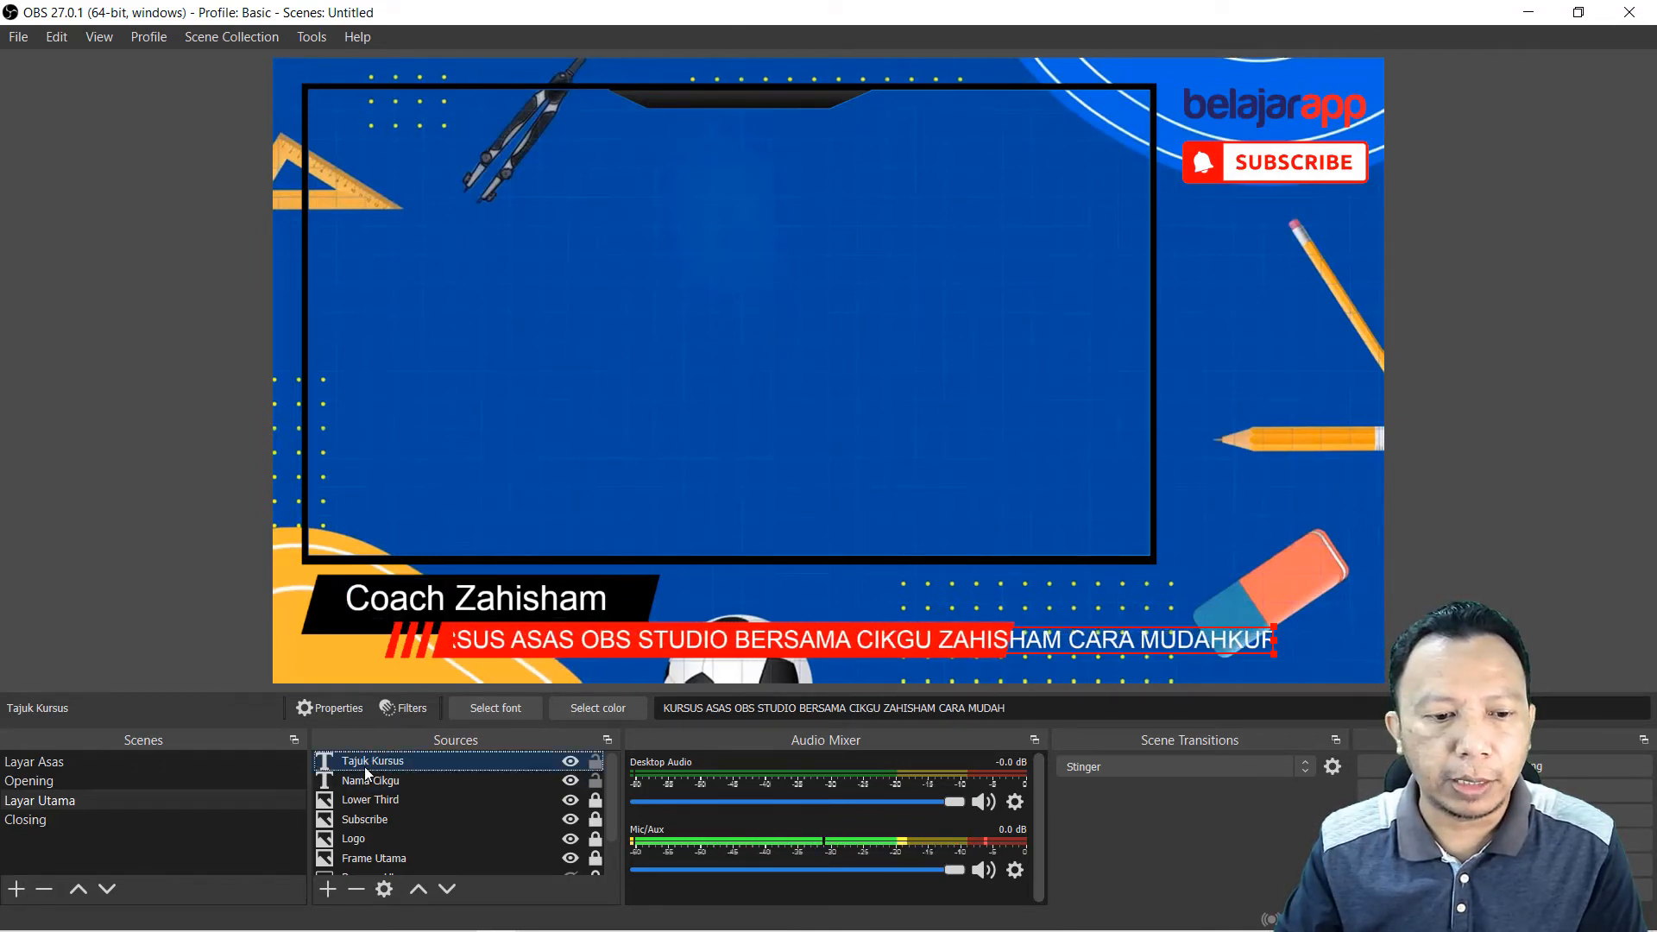
left_click(402, 709)
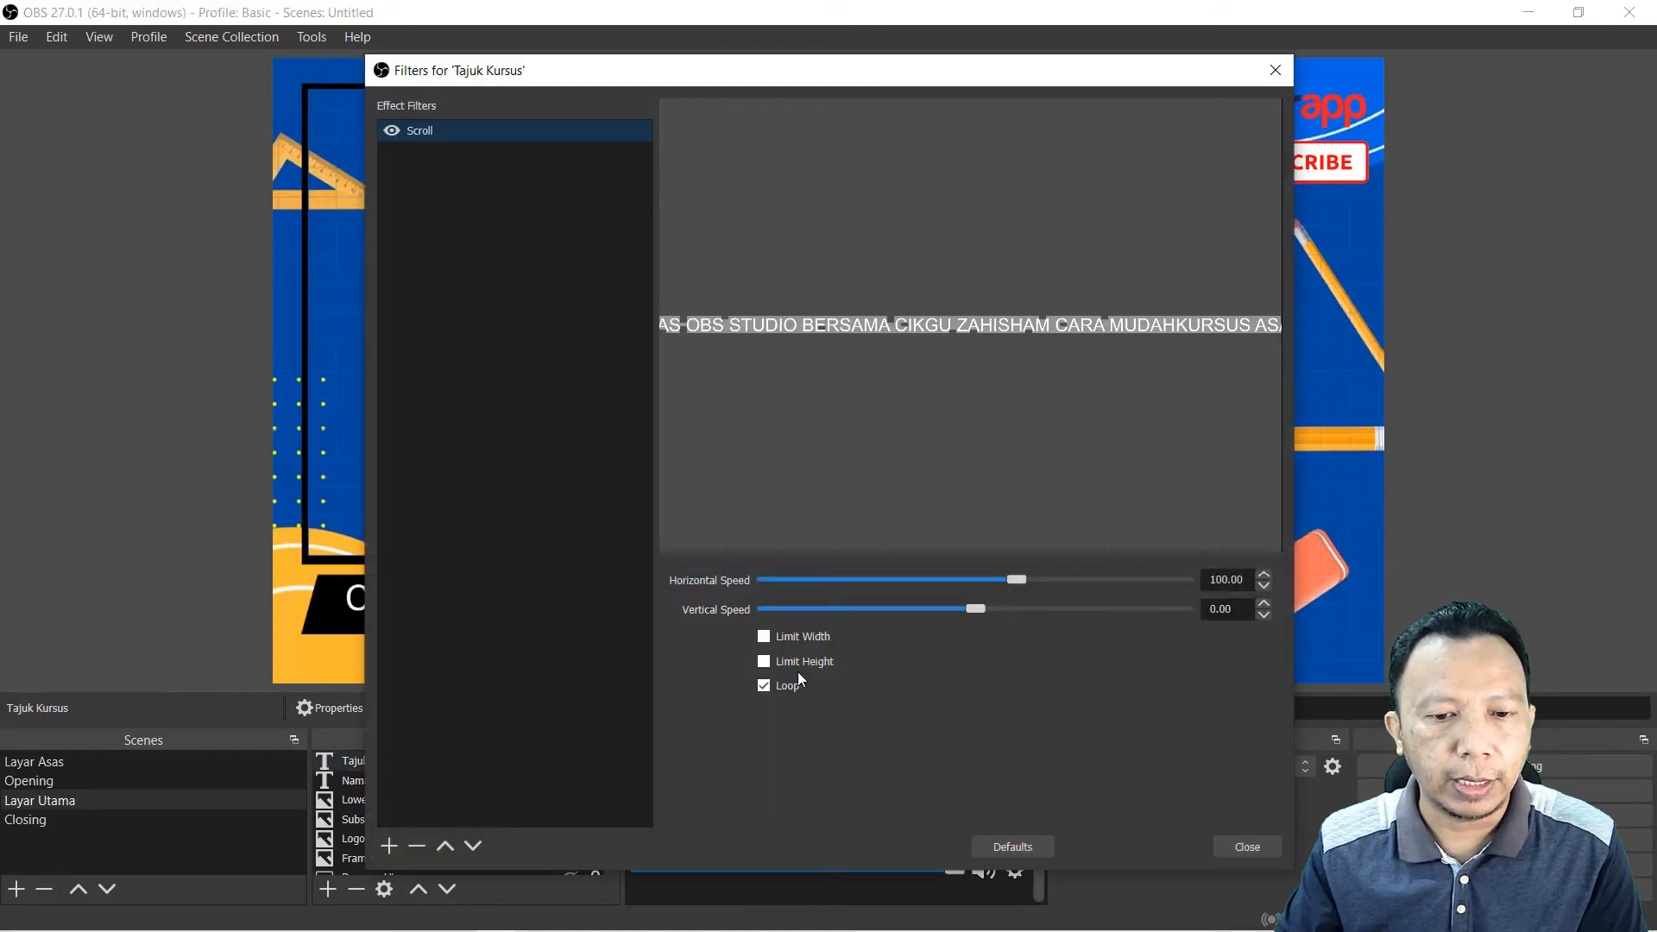
left_click(763, 636)
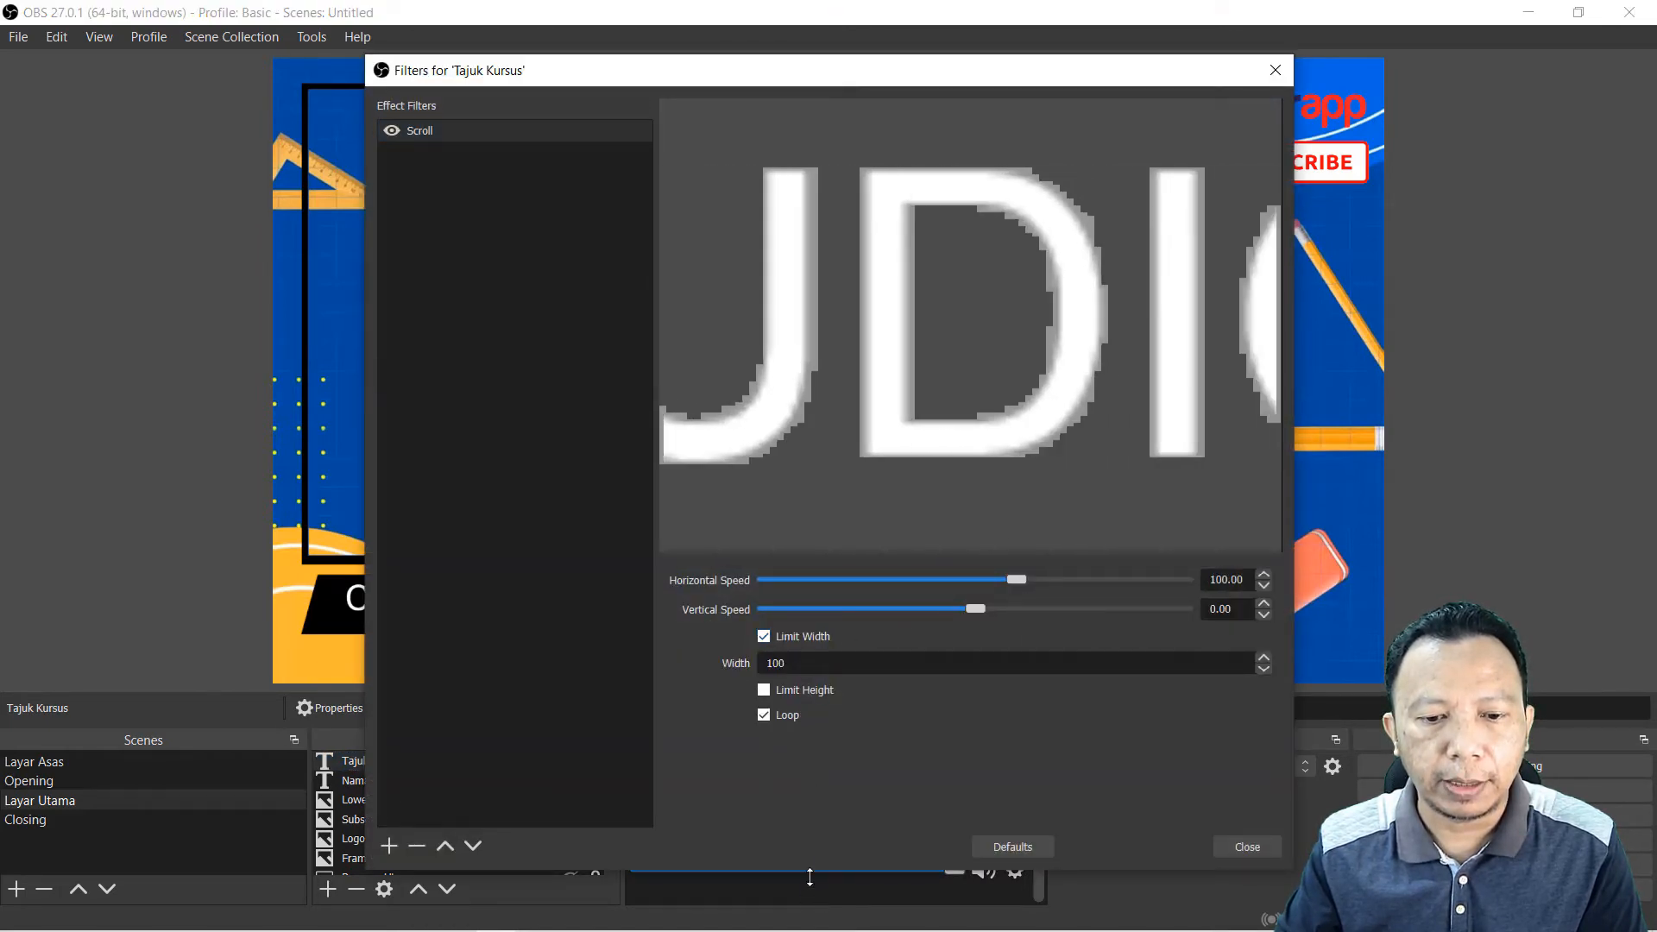
left_click_drag(811, 871, 819, 466)
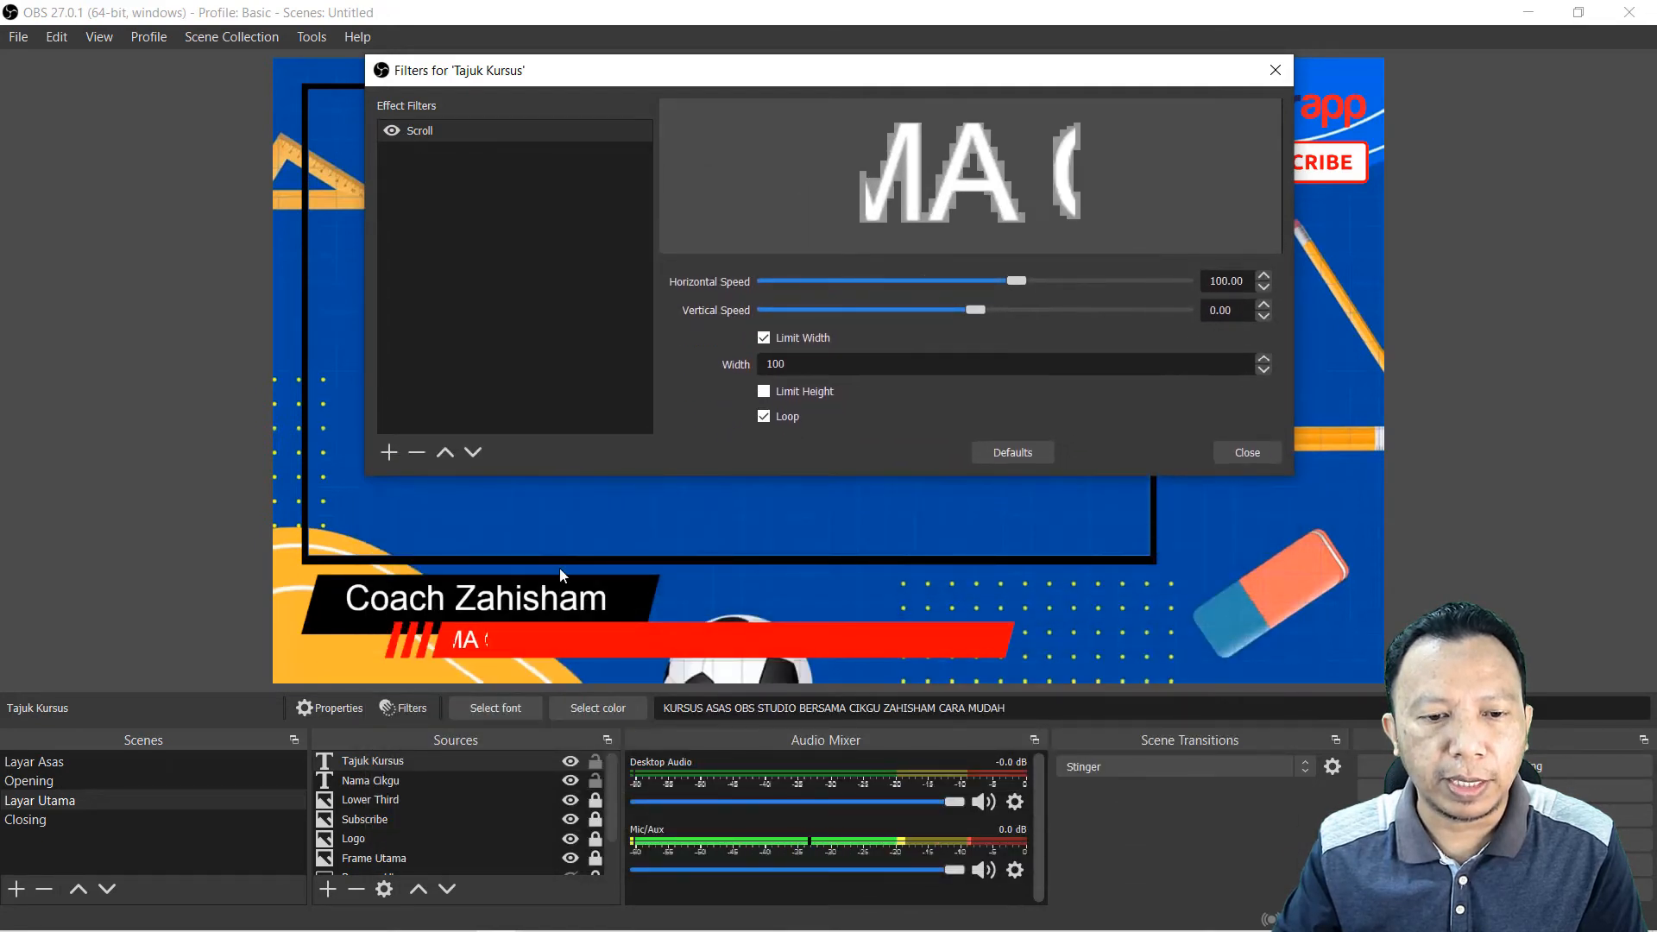
type("1")
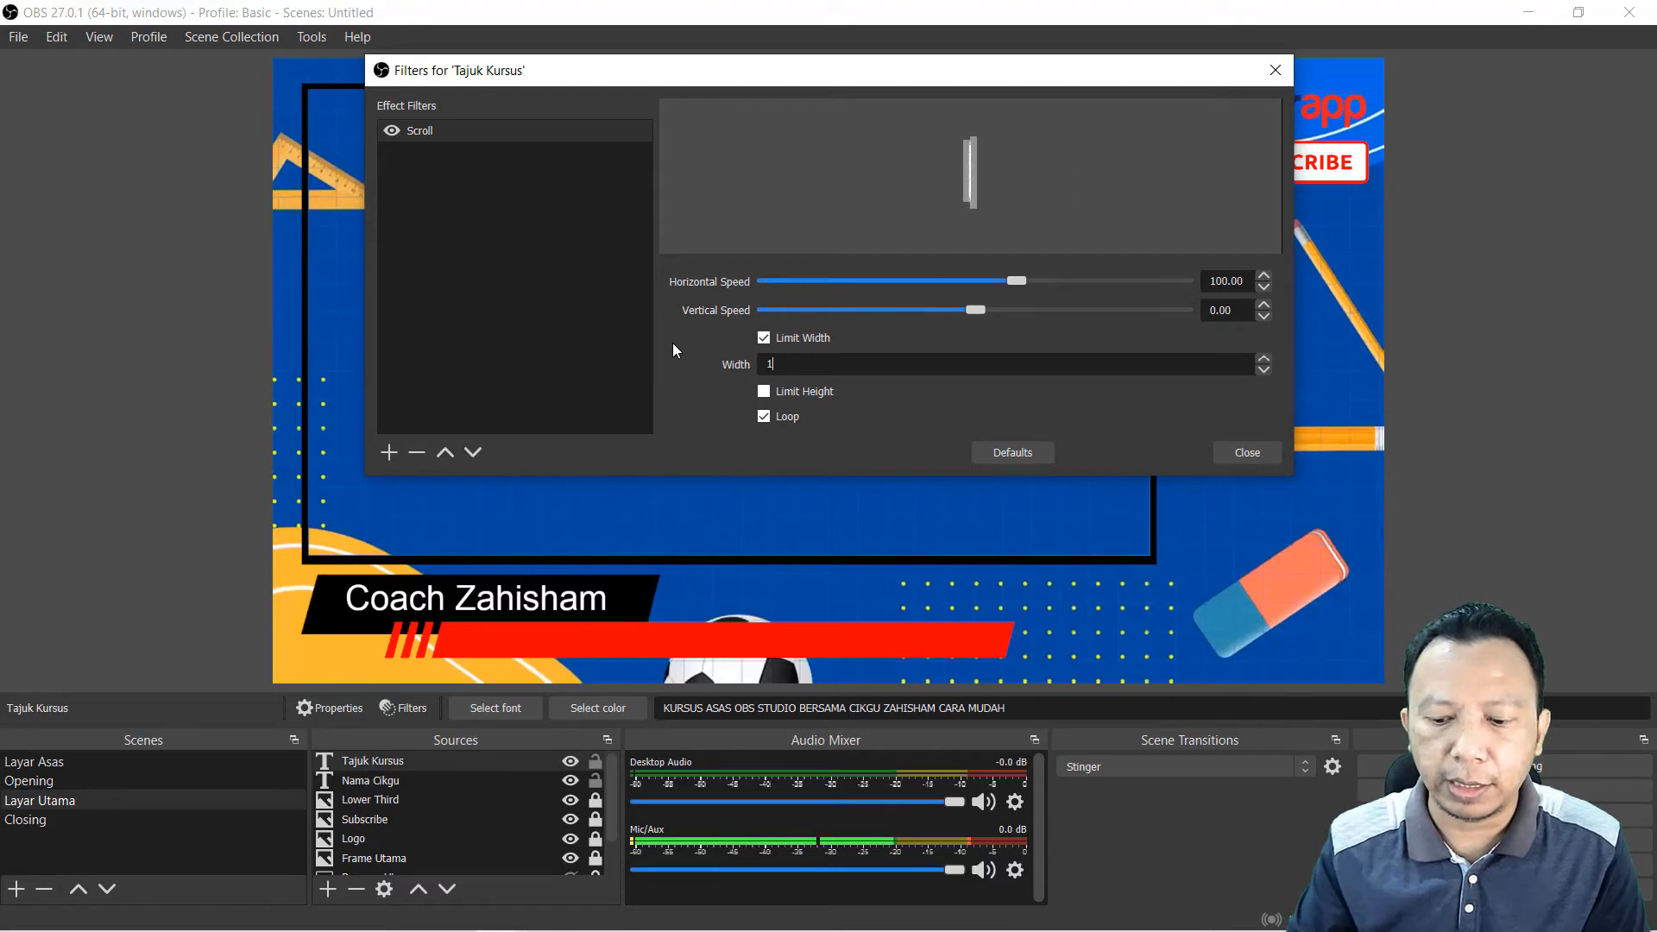
type("300")
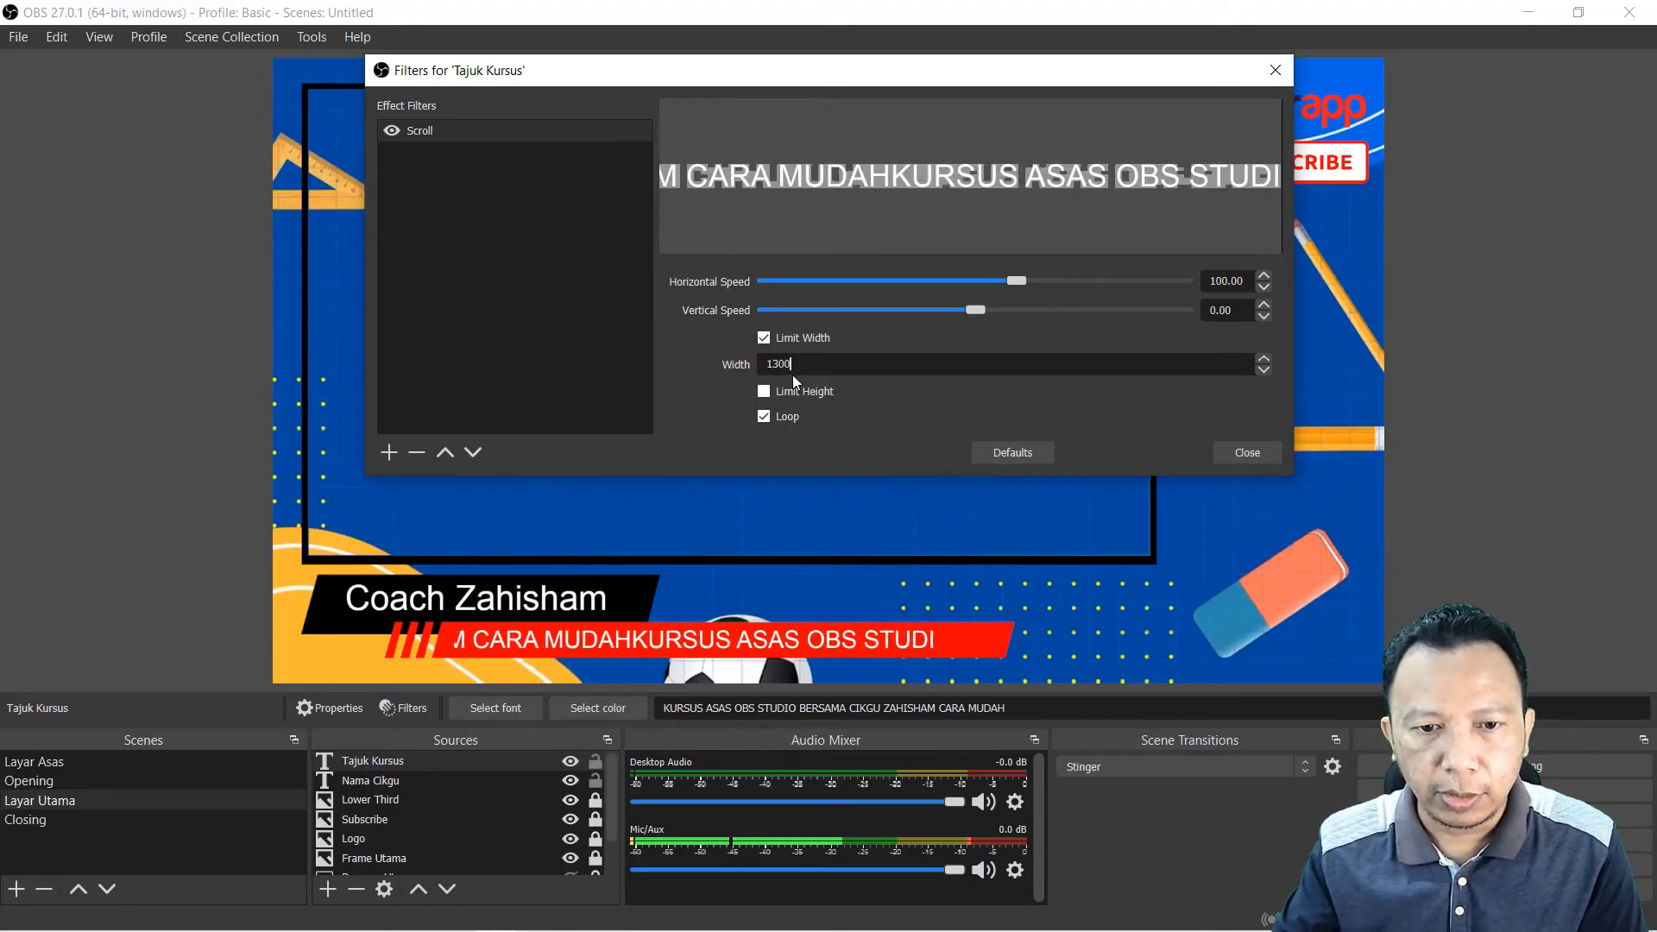
left_click_drag(792, 369, 770, 366)
type("400")
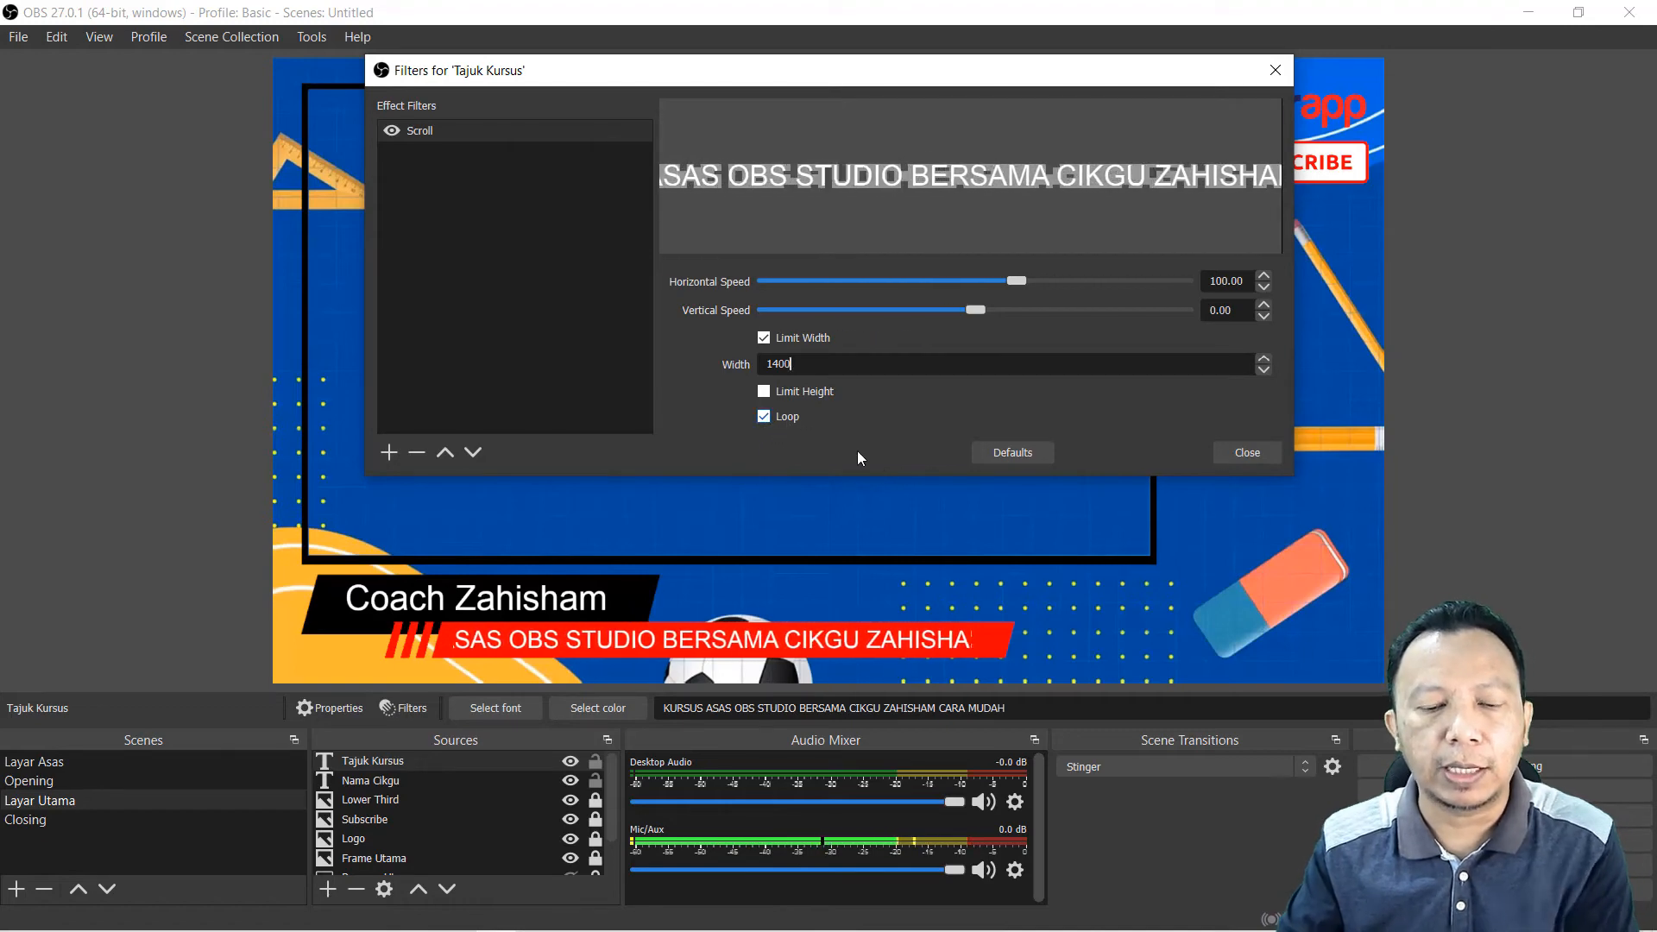
left_click(1245, 452)
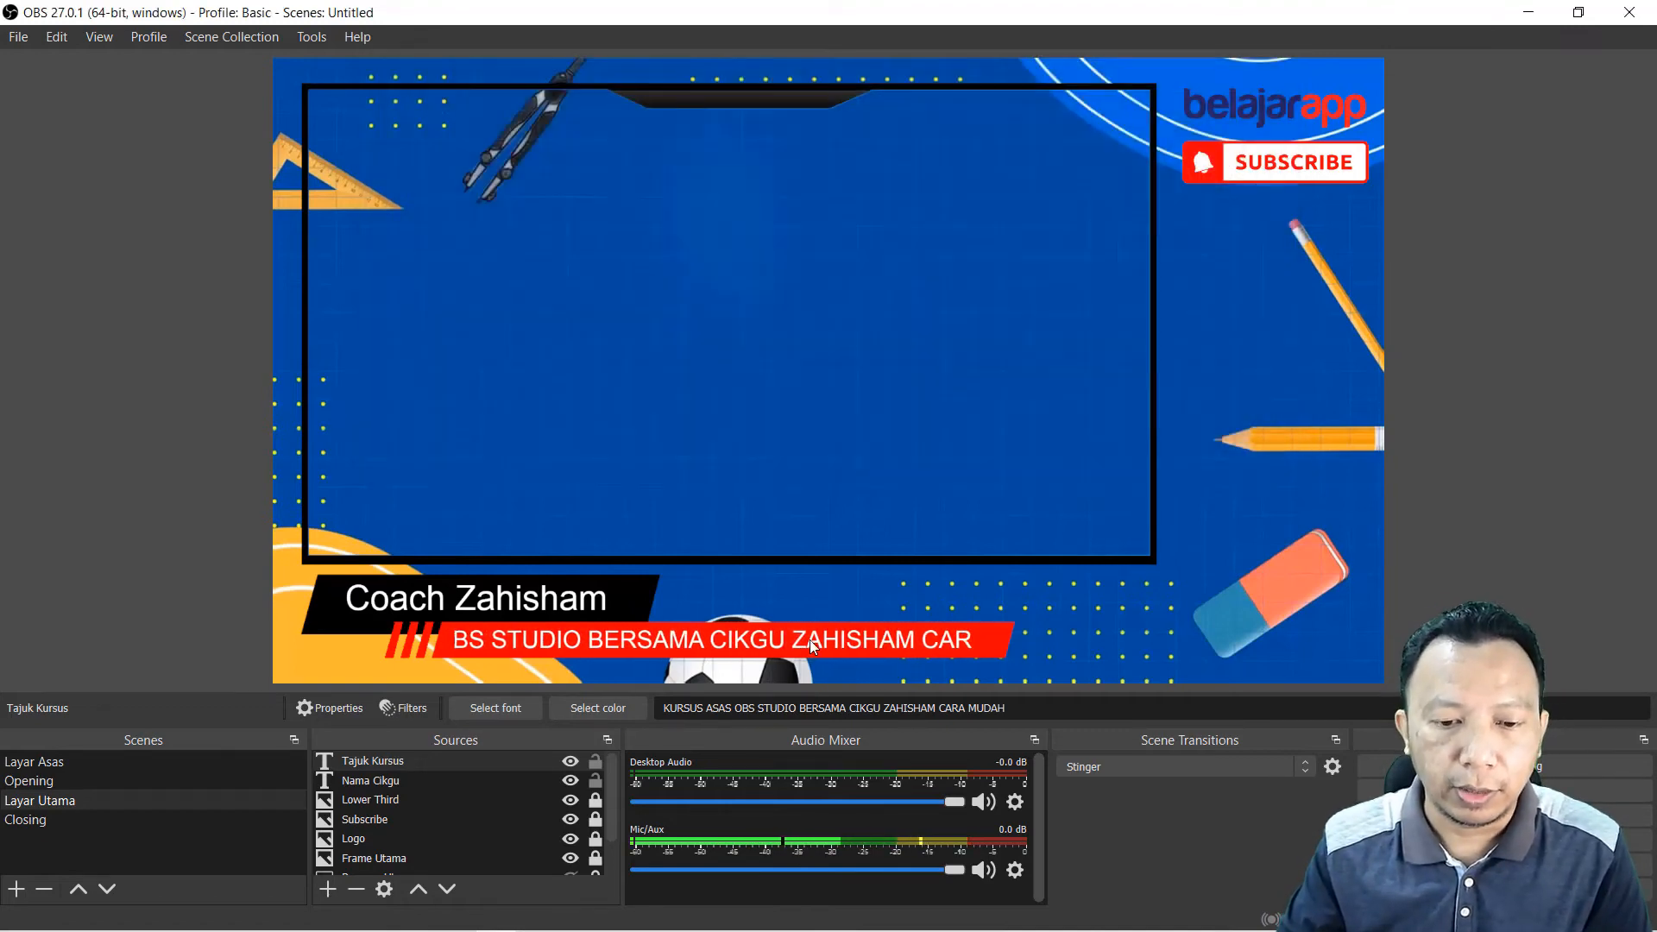
Step: Add spacing and a full stop after MUDAH in the Tajuk Kursus text to separate the scrolling repeats
left_click(371, 760)
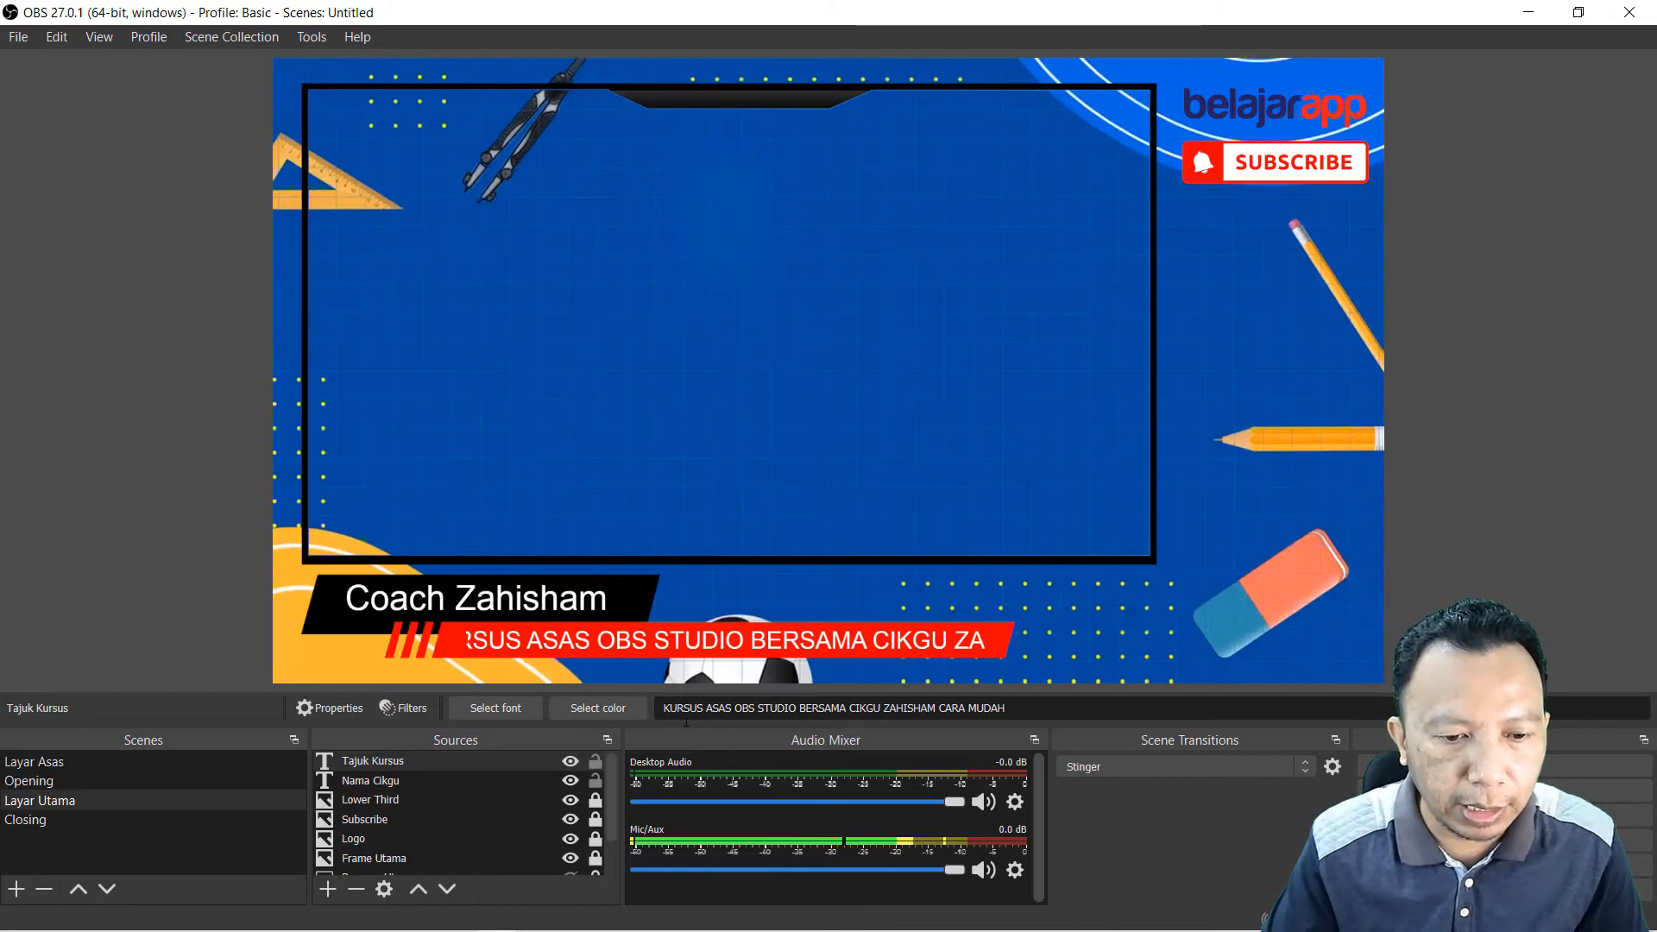
double_click(377, 762)
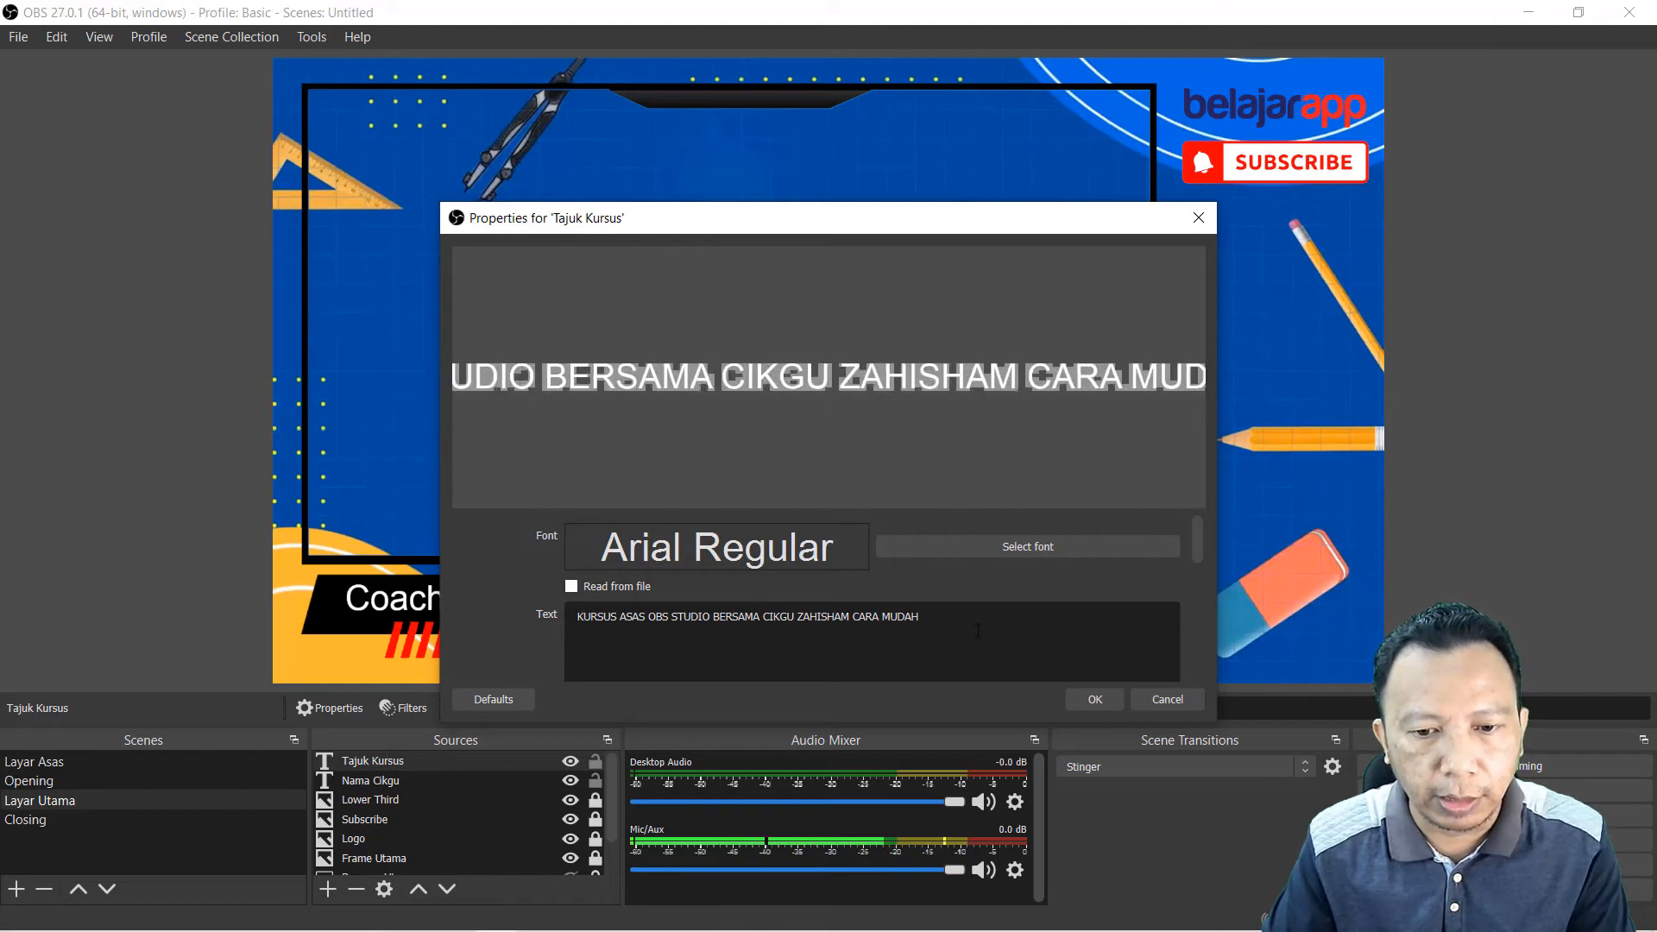
left_click(1076, 697)
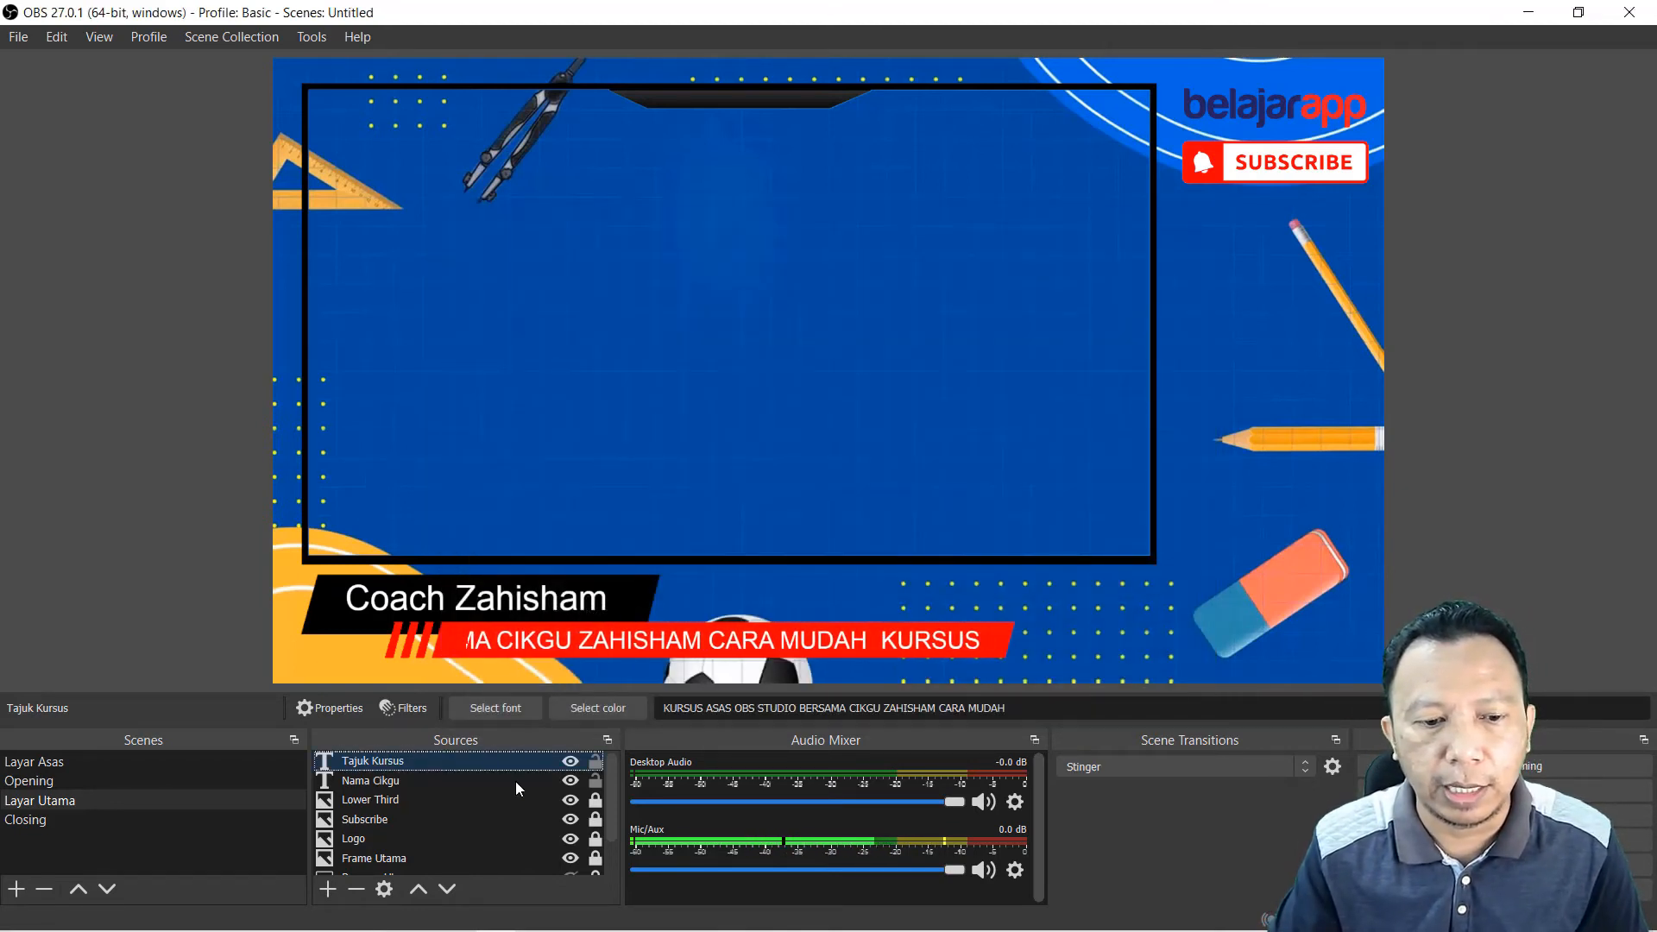
double_click(429, 761)
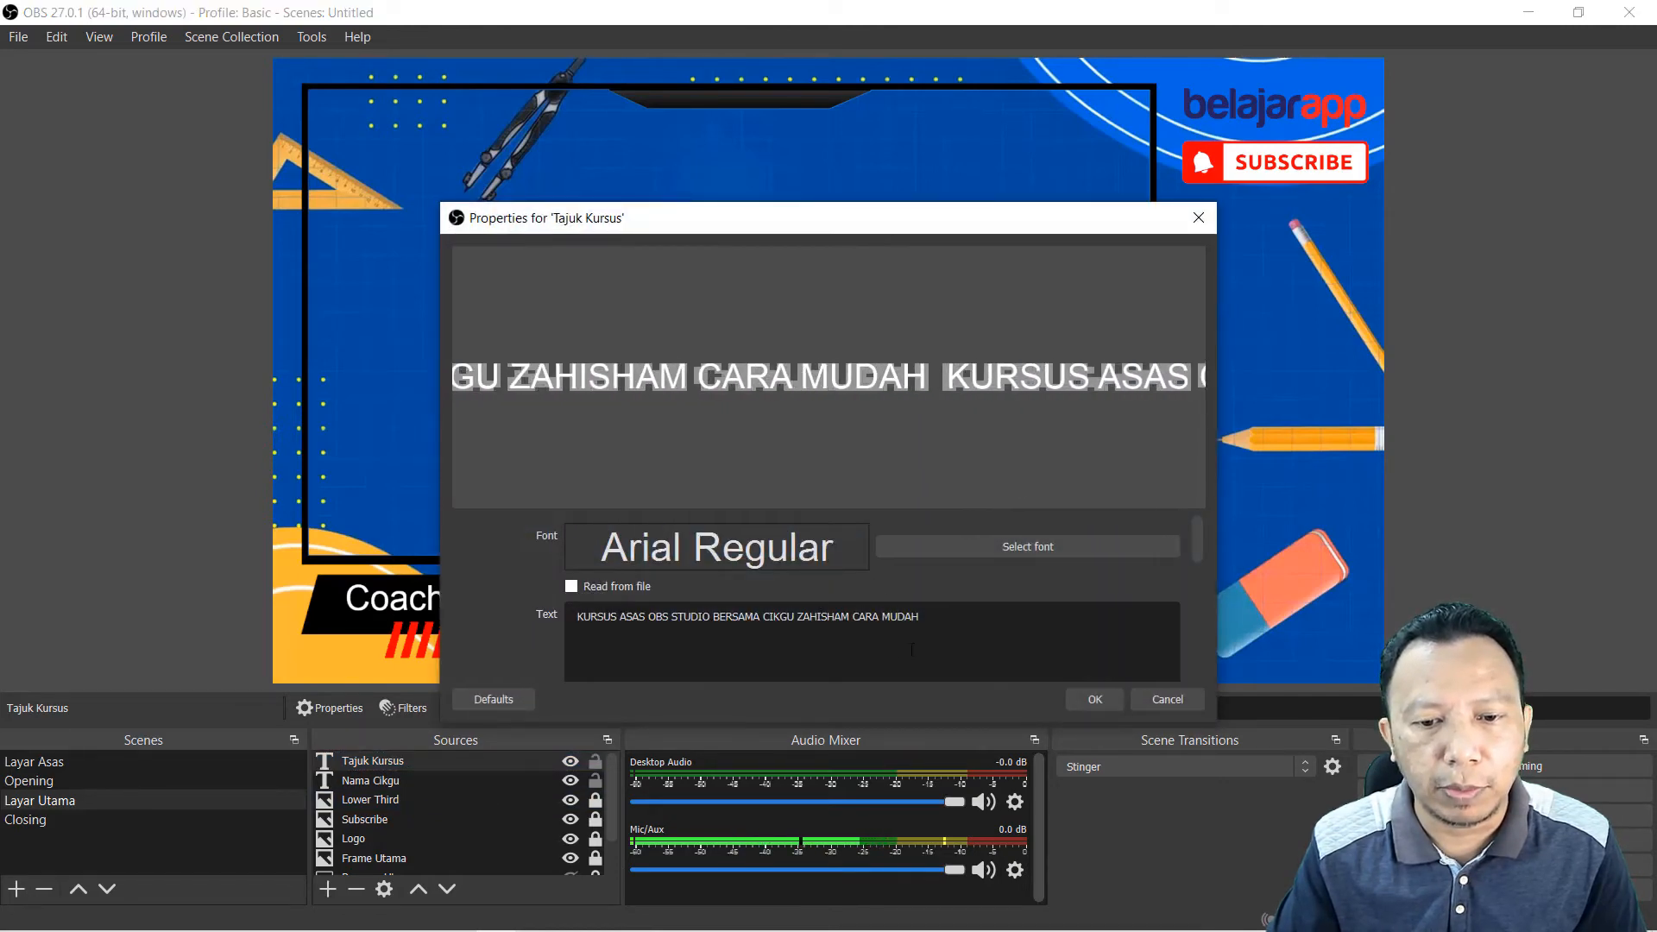
key("BackSpace")
type(".")
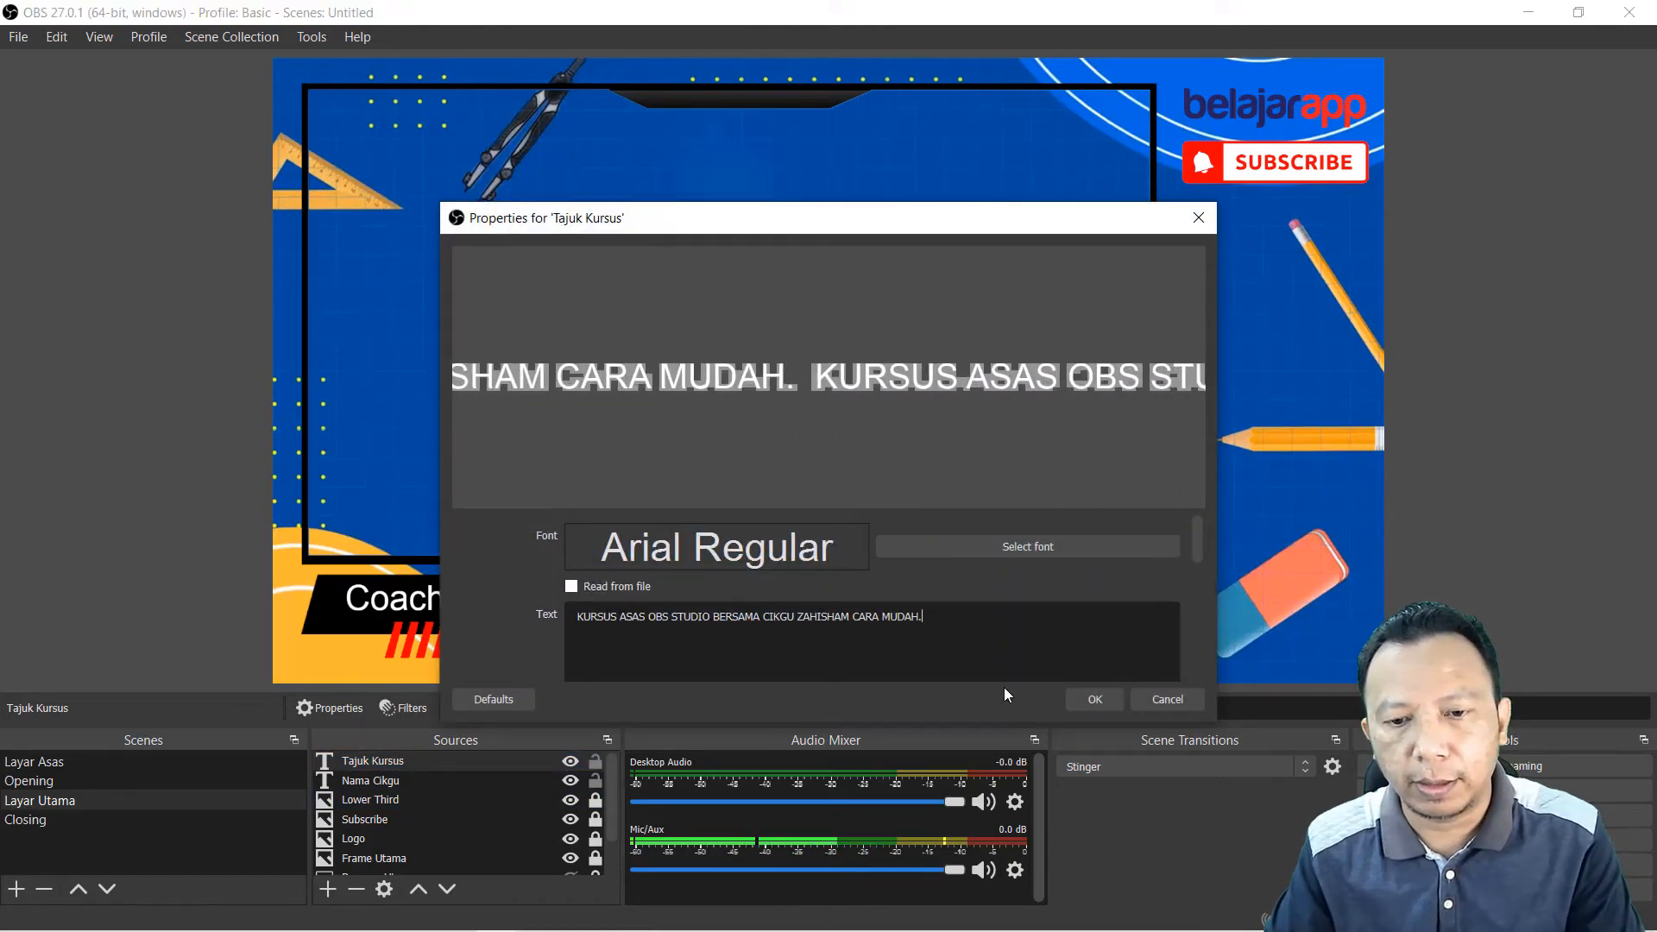
left_click(1094, 699)
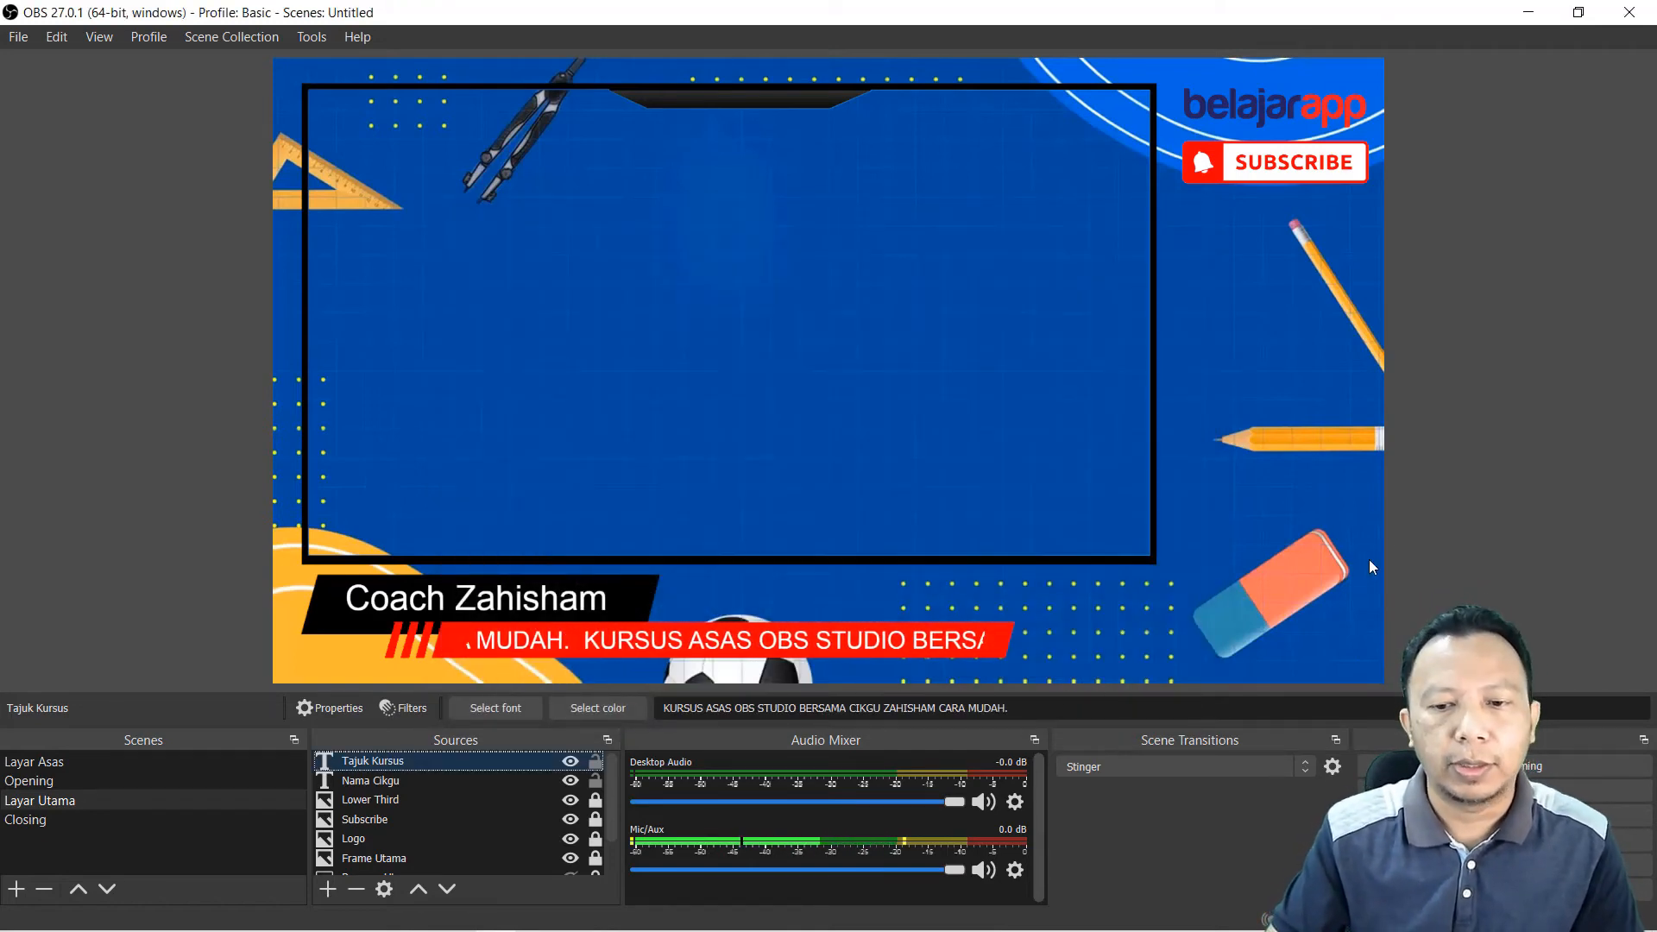
Step: Add the existing Kamera video capture source to Layar Utama and shrink it into the canvas's lower-right corner
left_click(1468, 500)
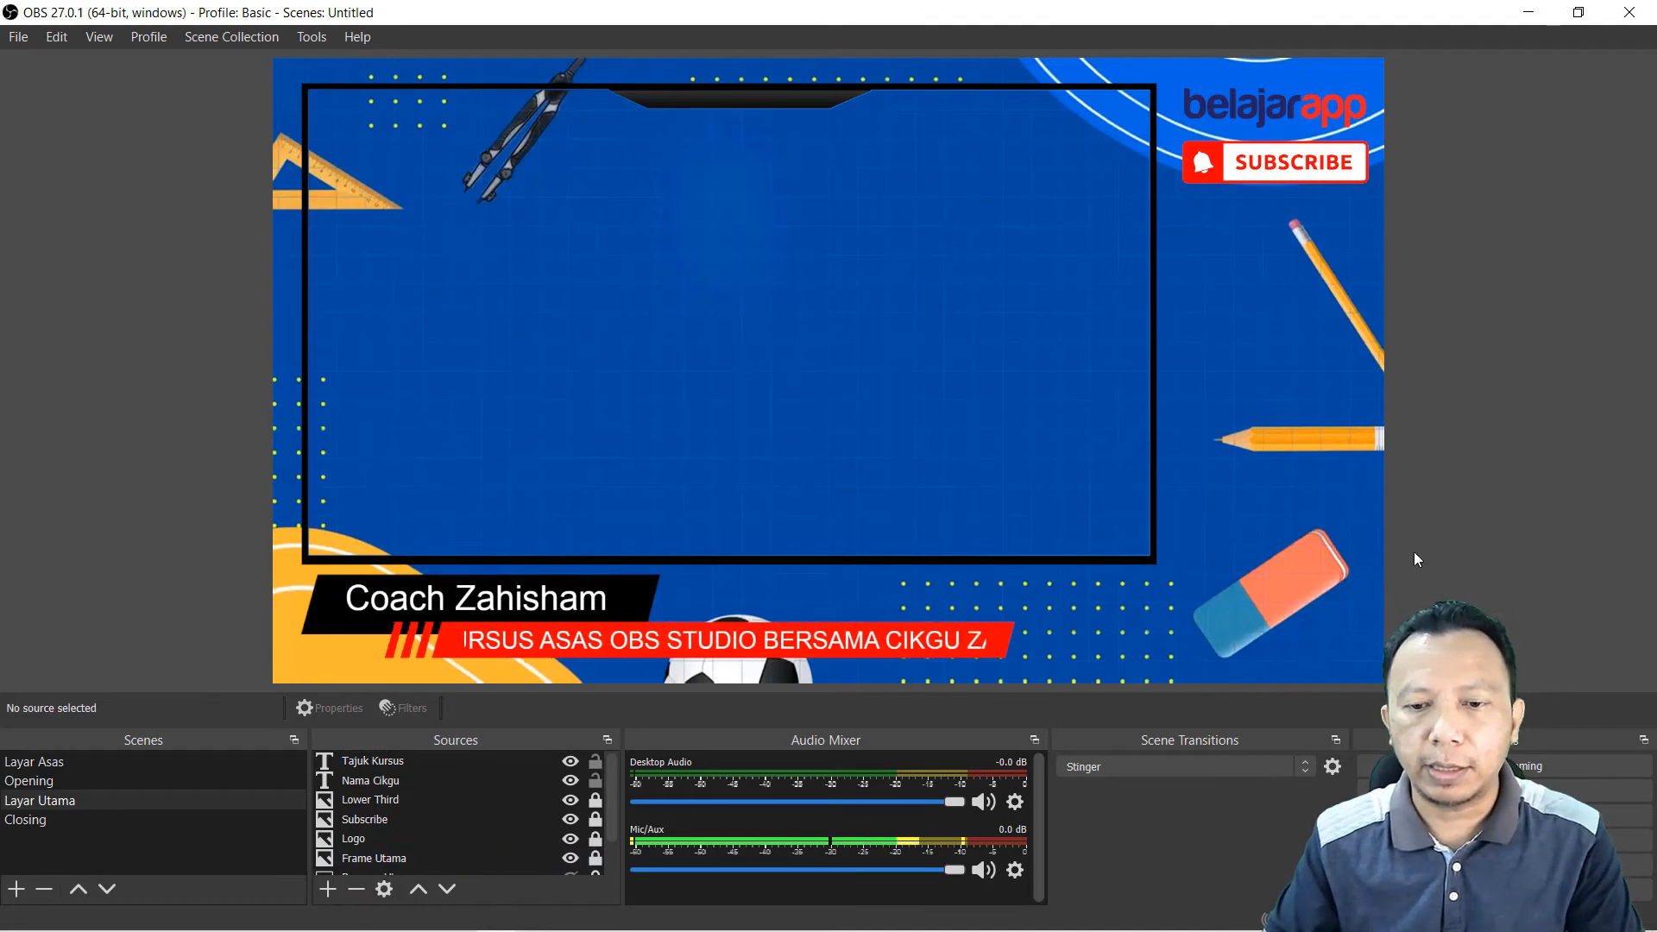
left_click(328, 889)
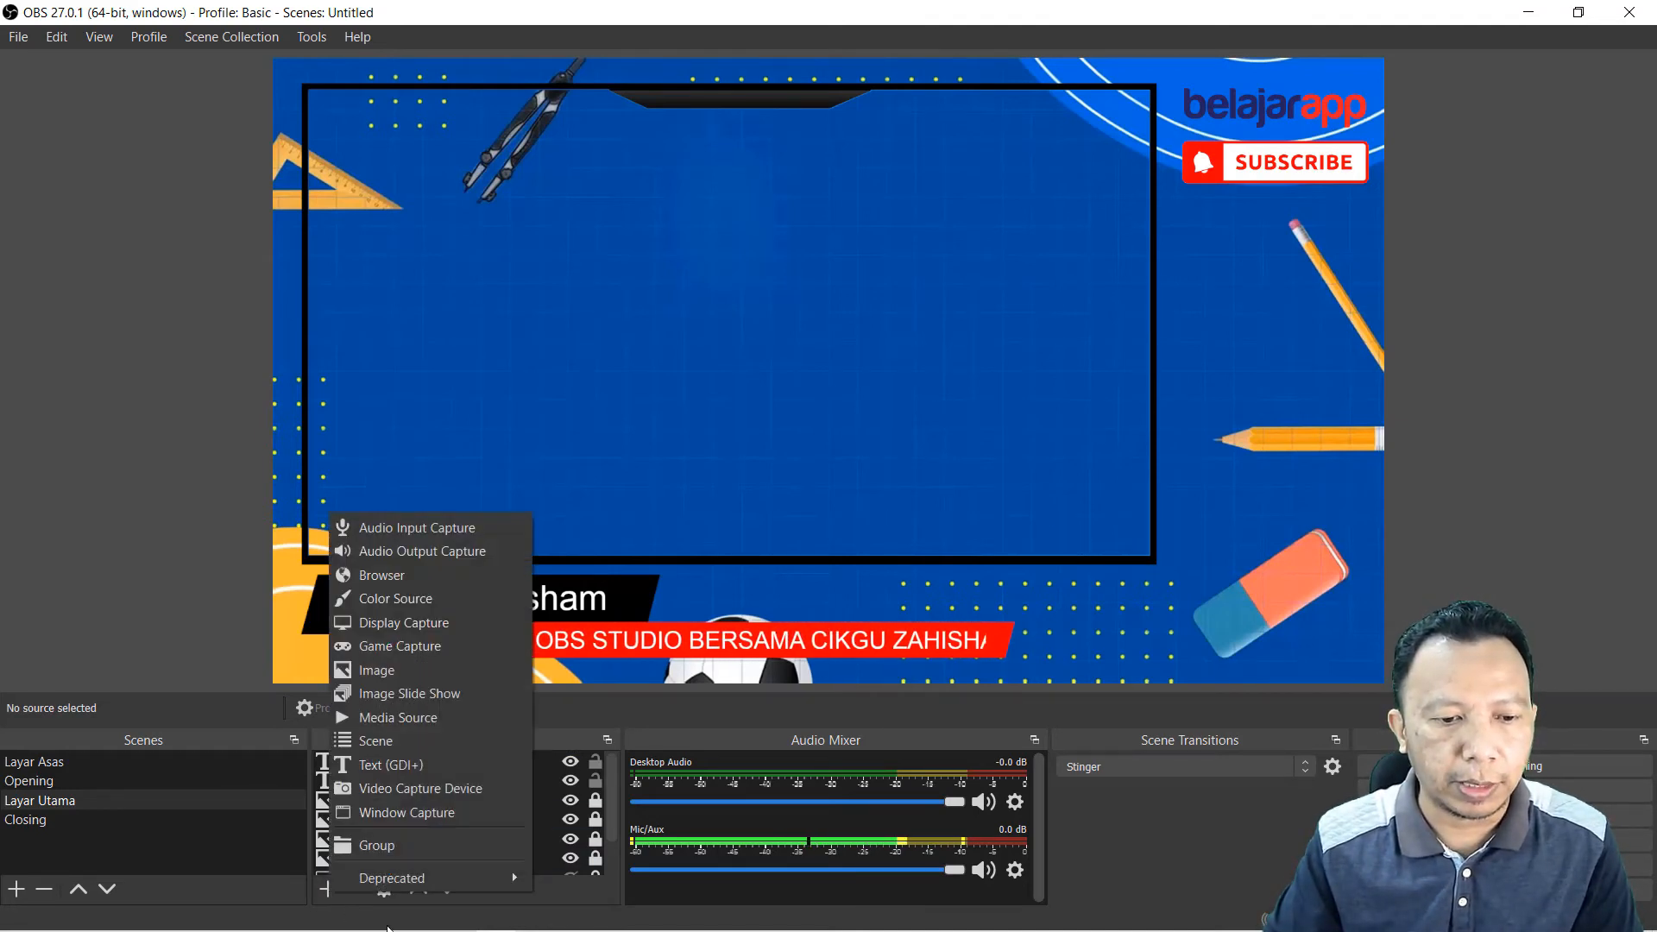
left_click(442, 792)
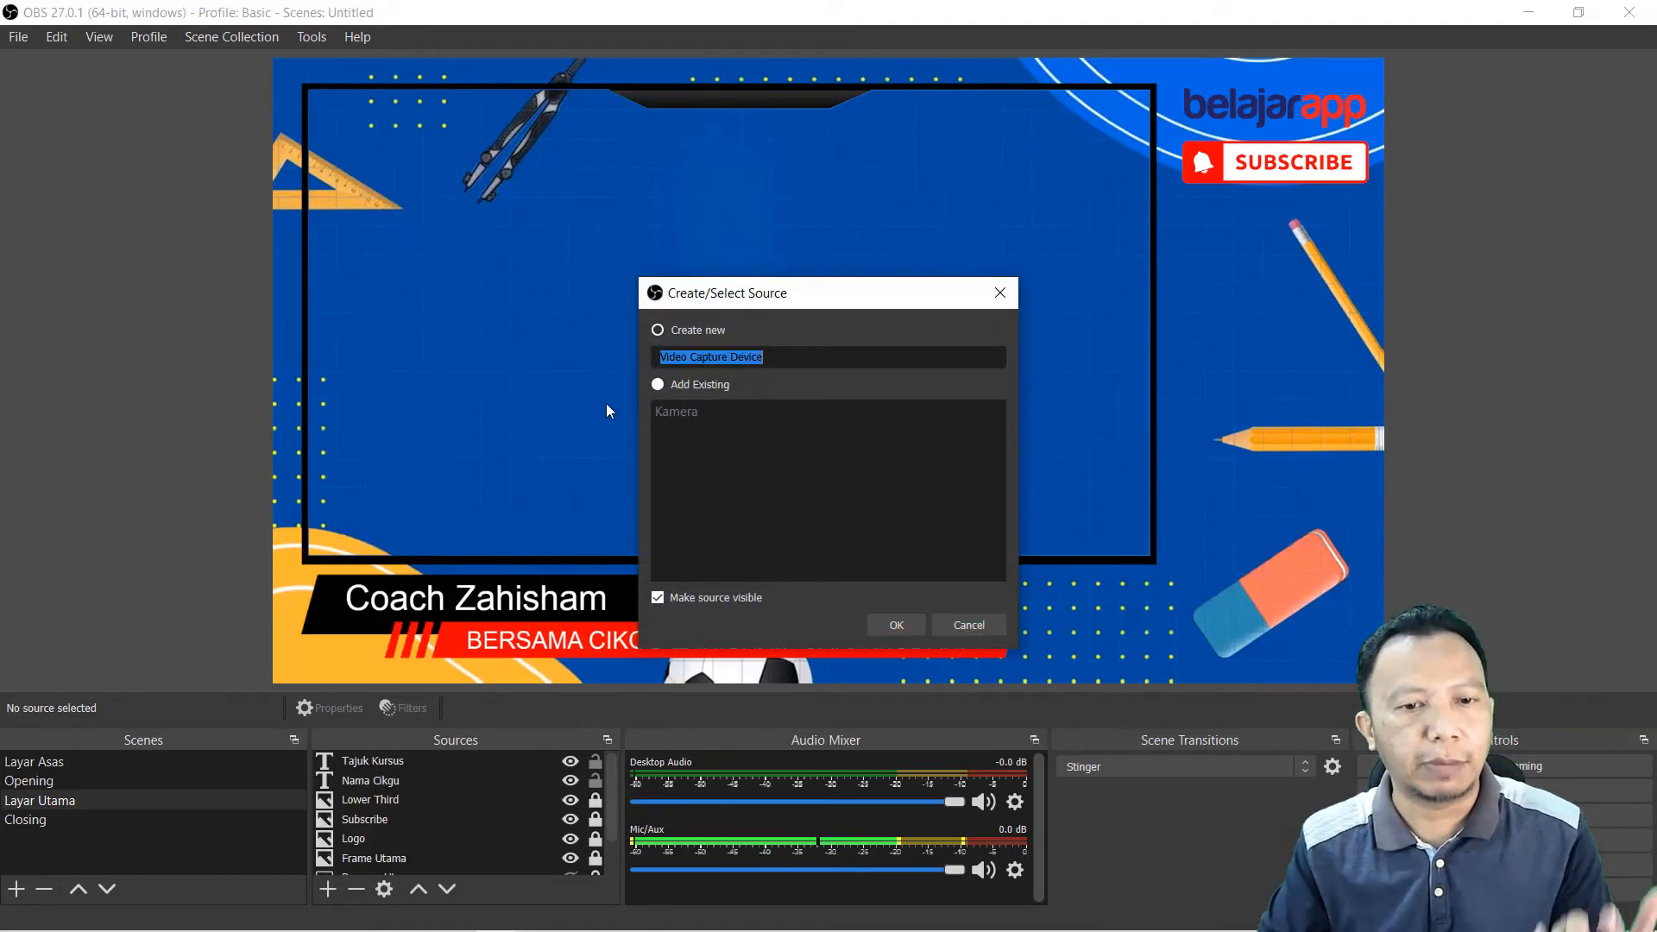
left_click(659, 388)
left_click(707, 412)
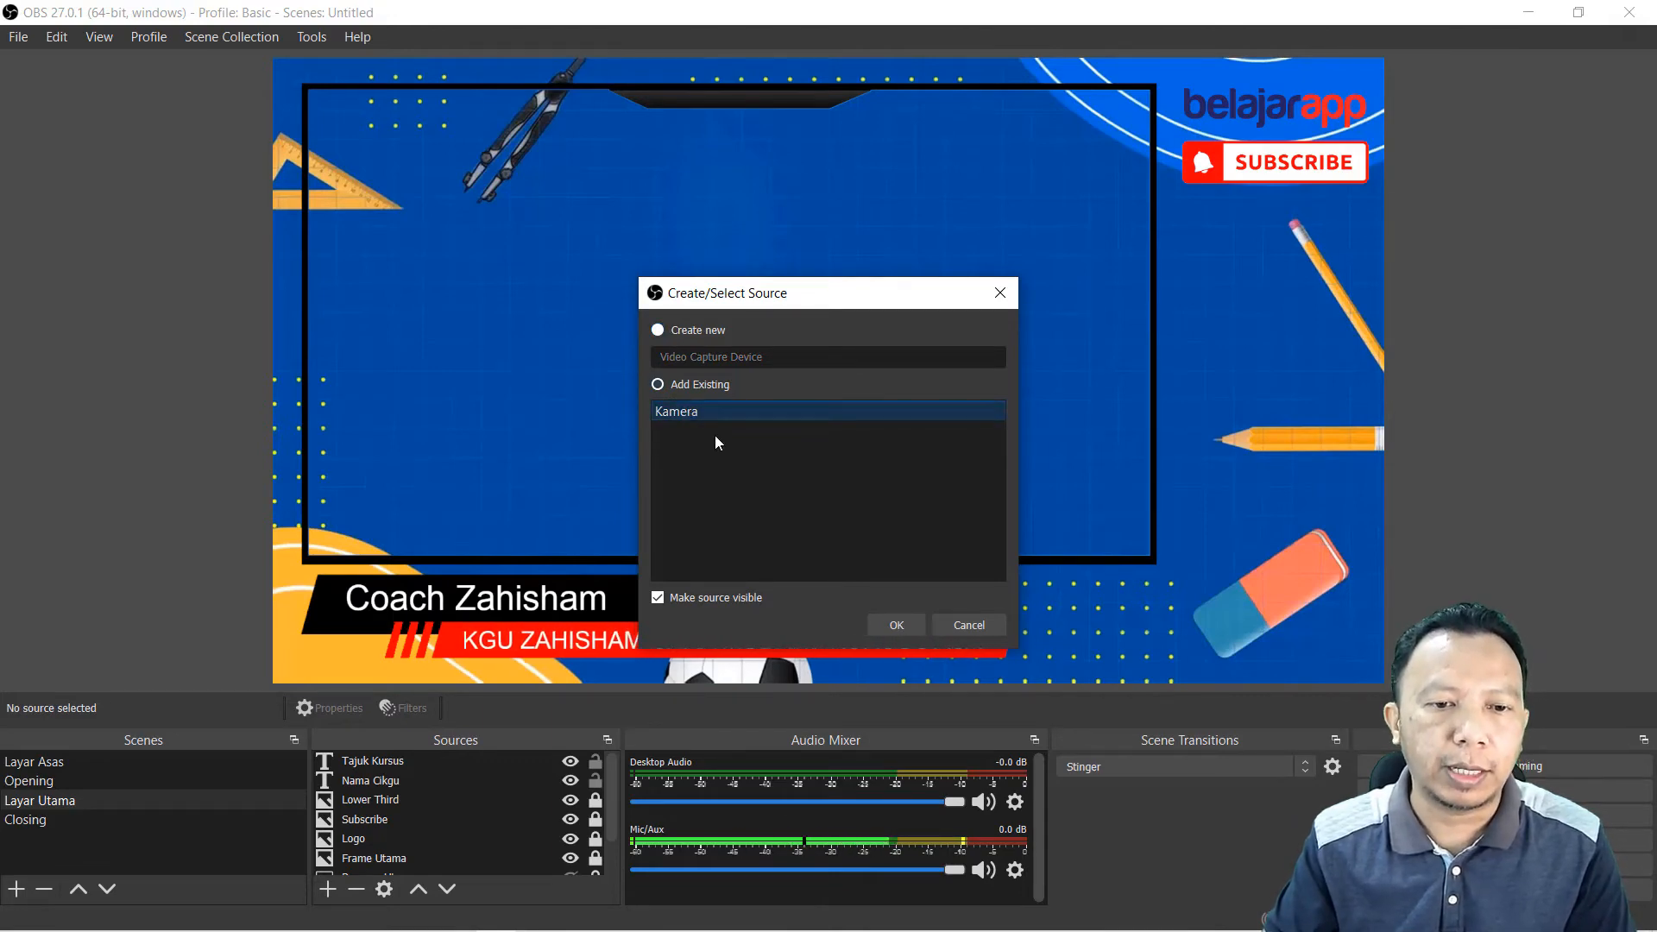
left_click(897, 626)
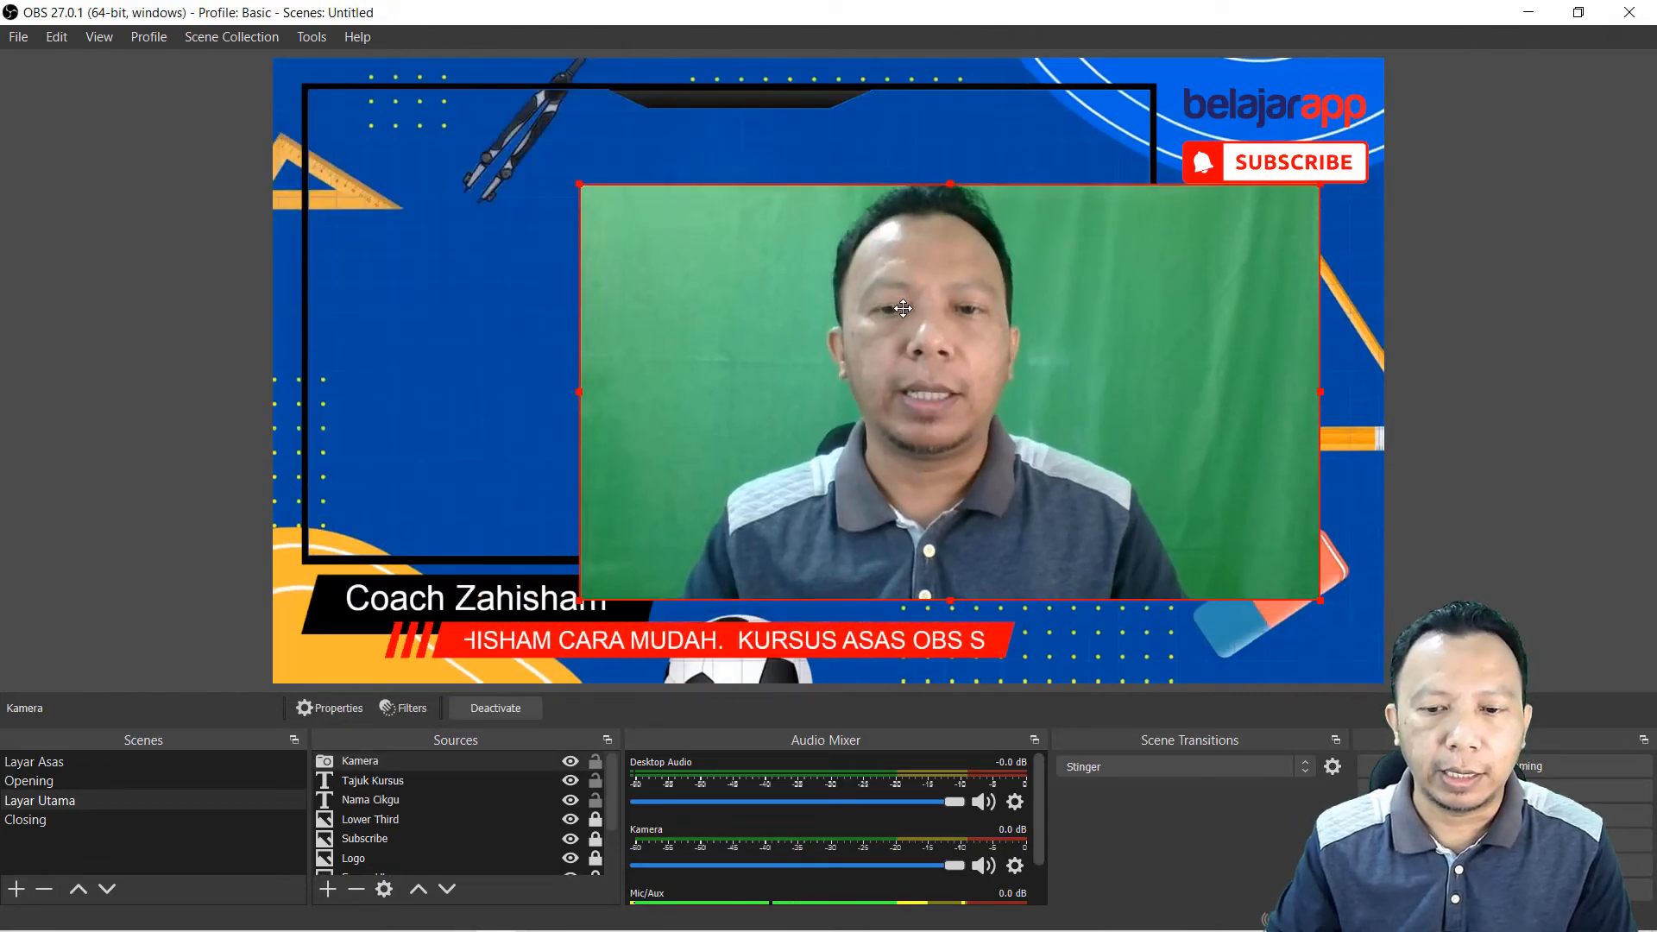
left_click_drag(902, 308, 959, 391)
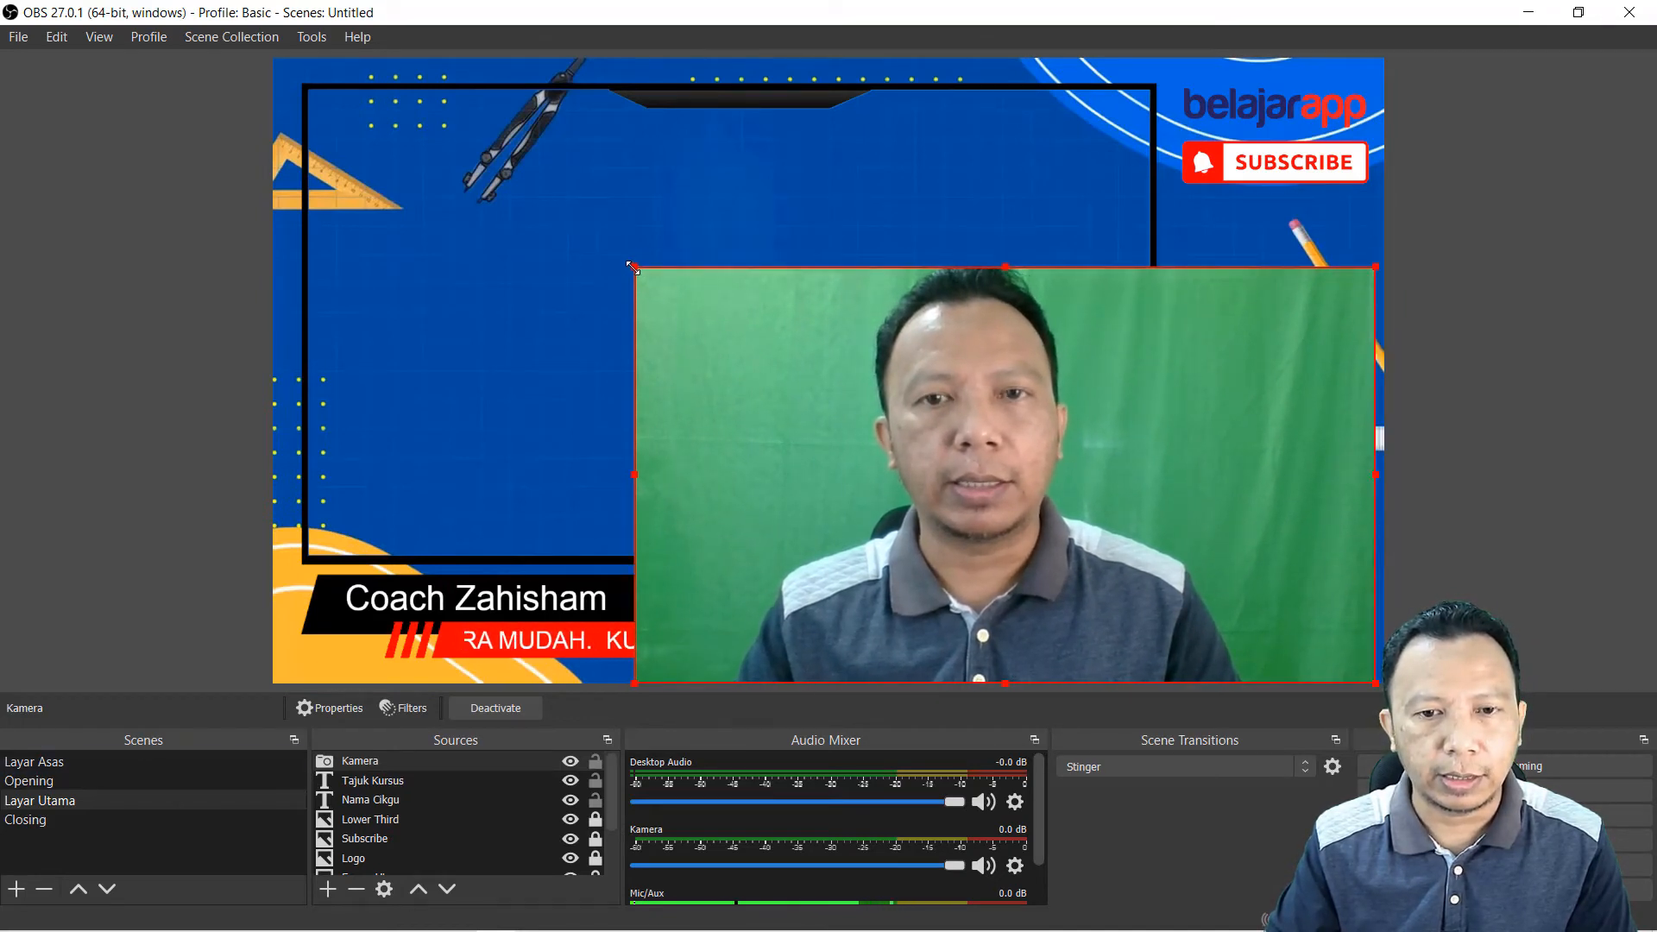
left_click_drag(633, 266, 1012, 469)
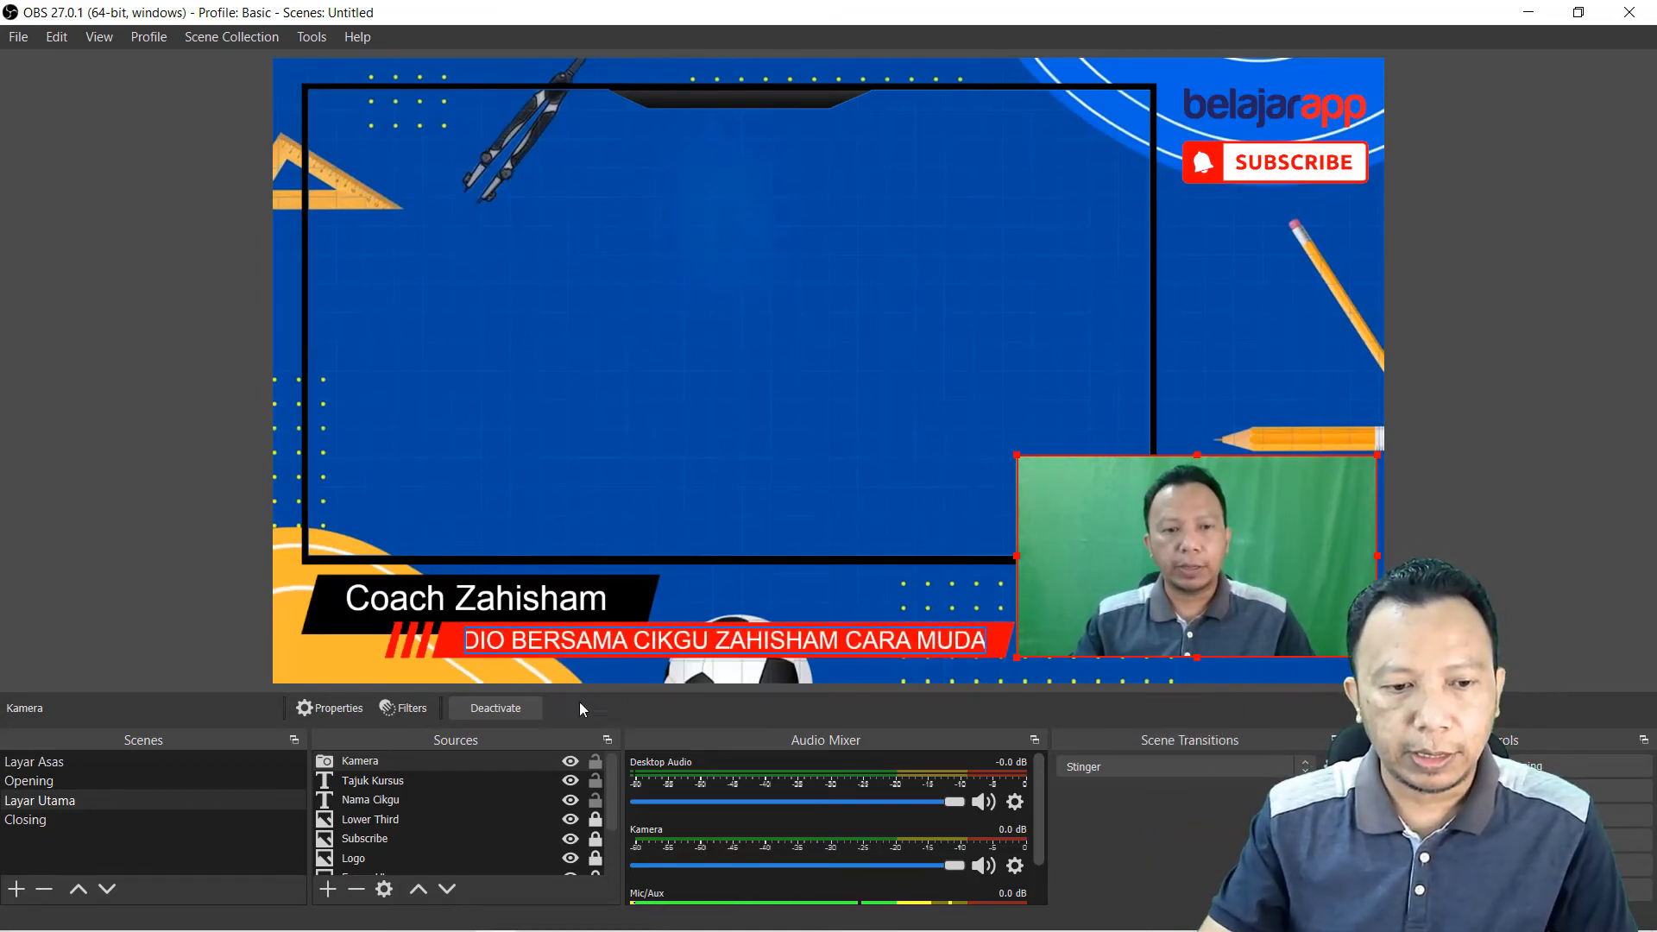
Step: Add a Chroma Key effect filter with the default name to the Kamera source, keeping the scene preview in view
left_click(353, 766)
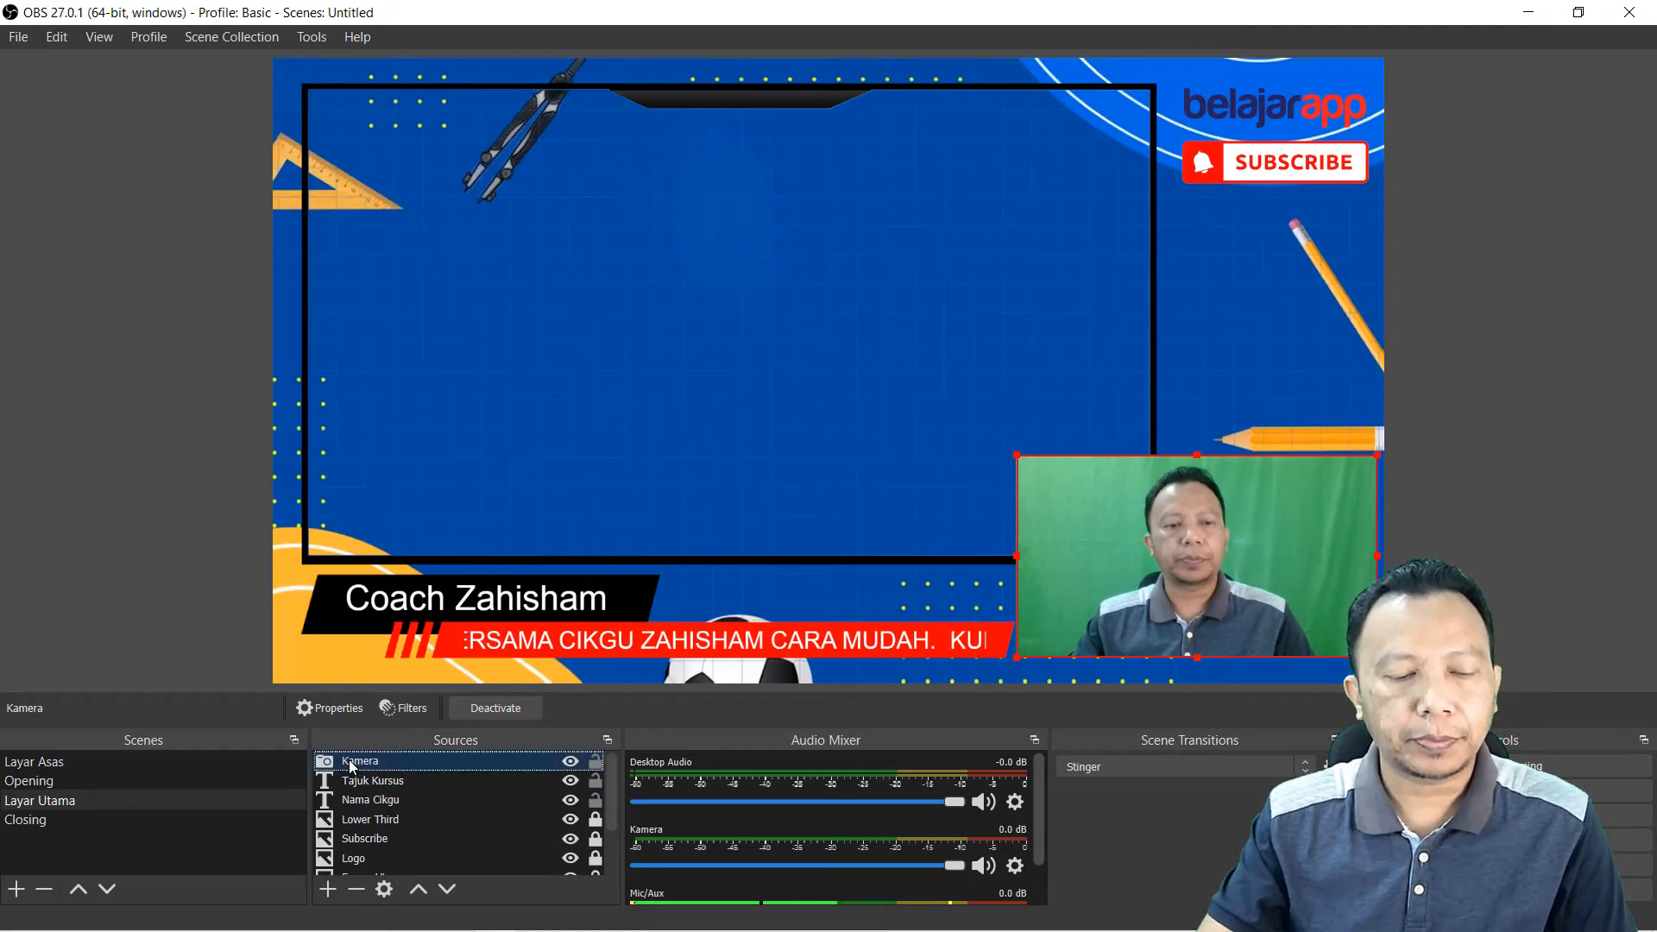
right_click(348, 767)
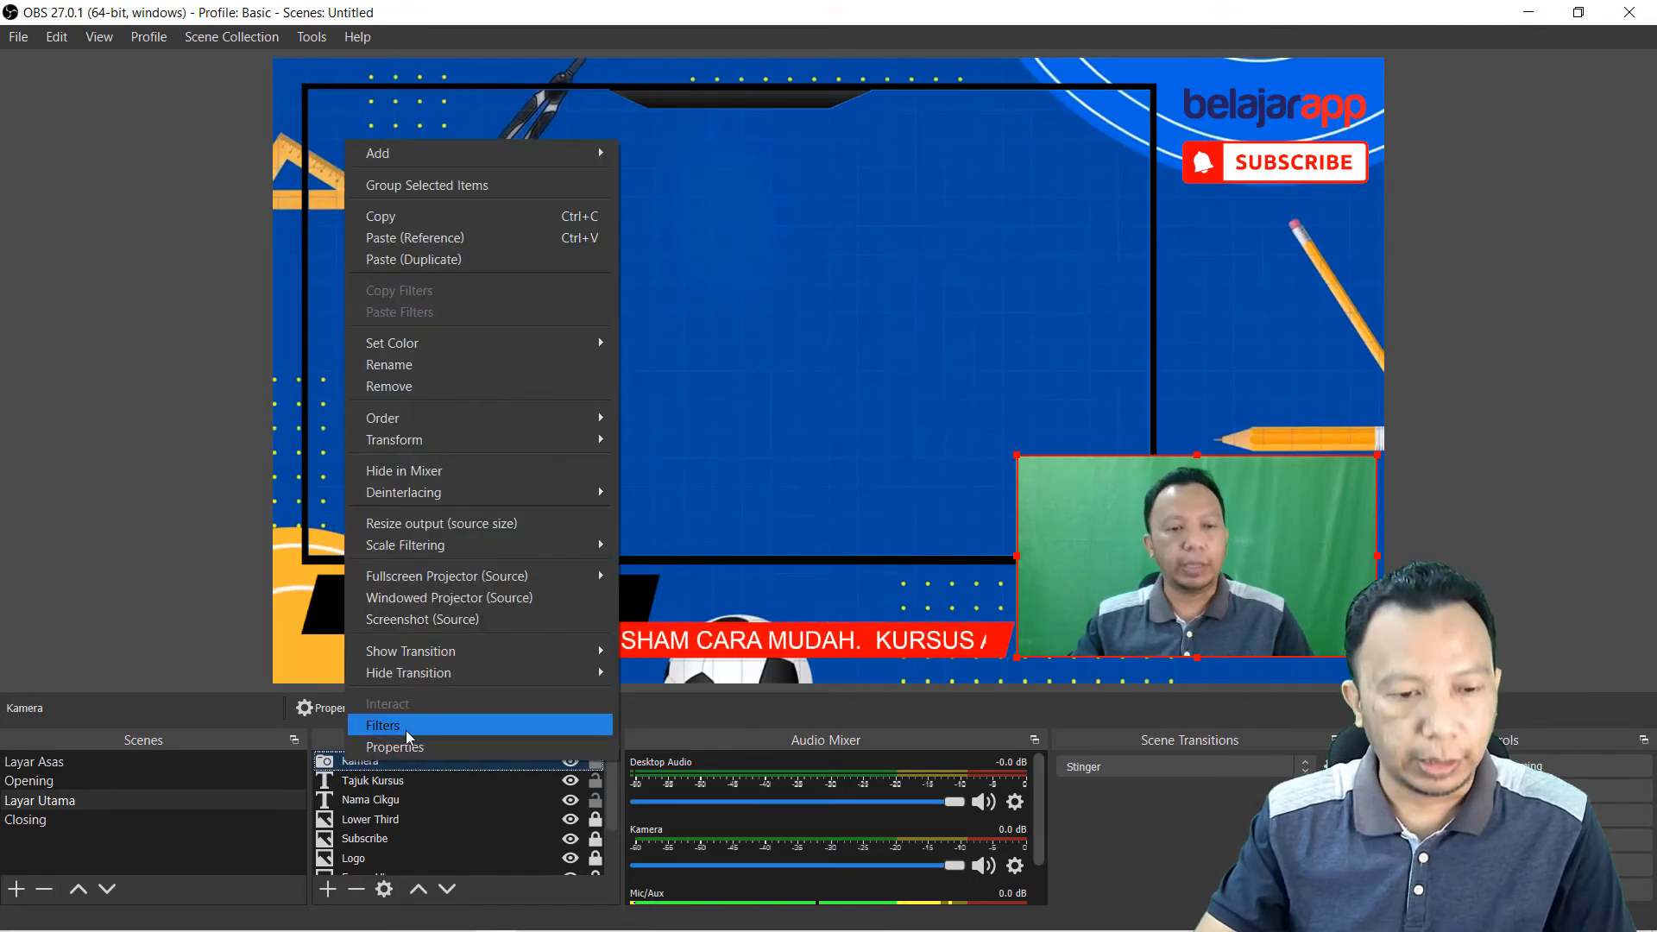
left_click(170, 597)
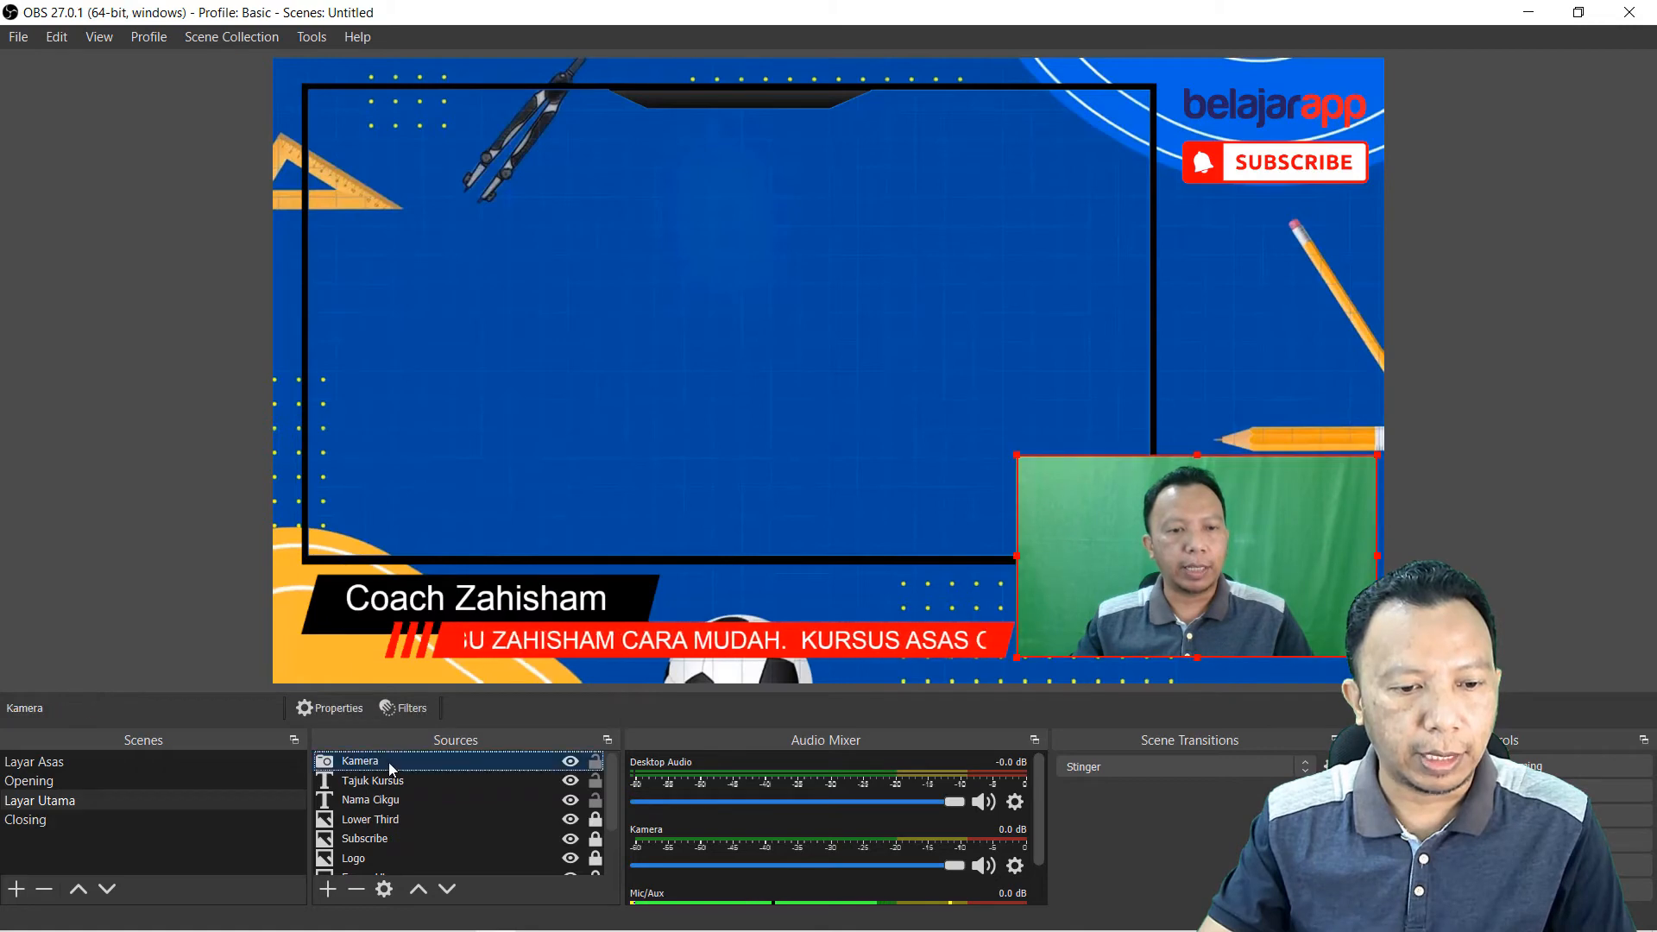
left_click(406, 709)
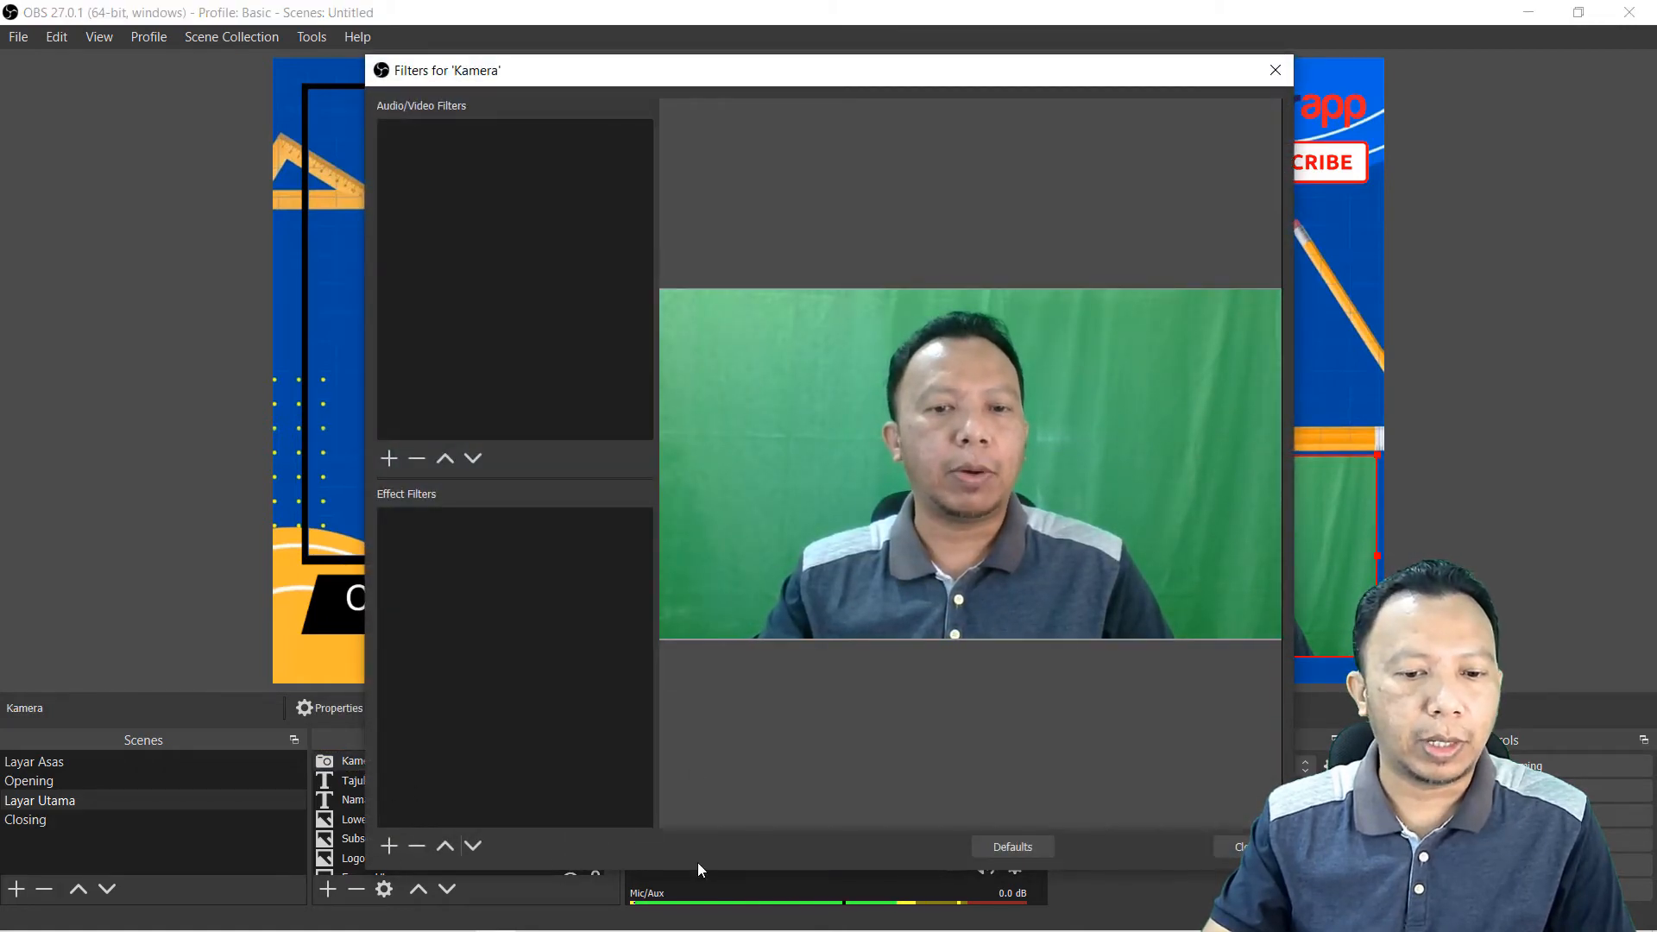
left_click_drag(702, 867, 550, 731)
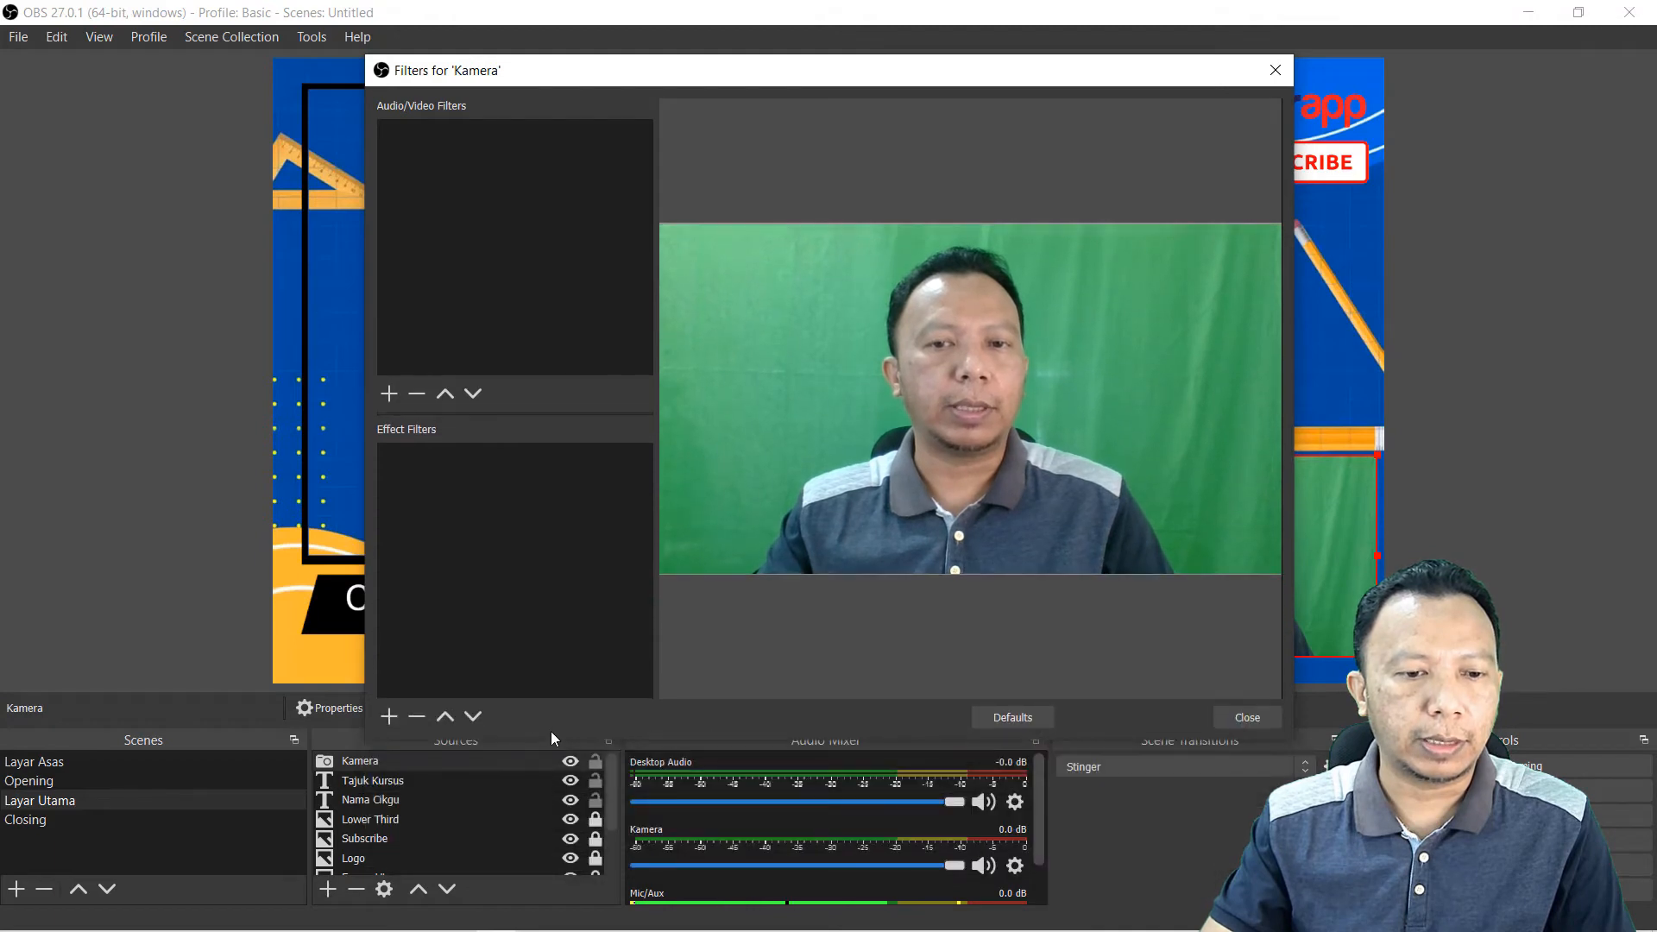
left_click(389, 716)
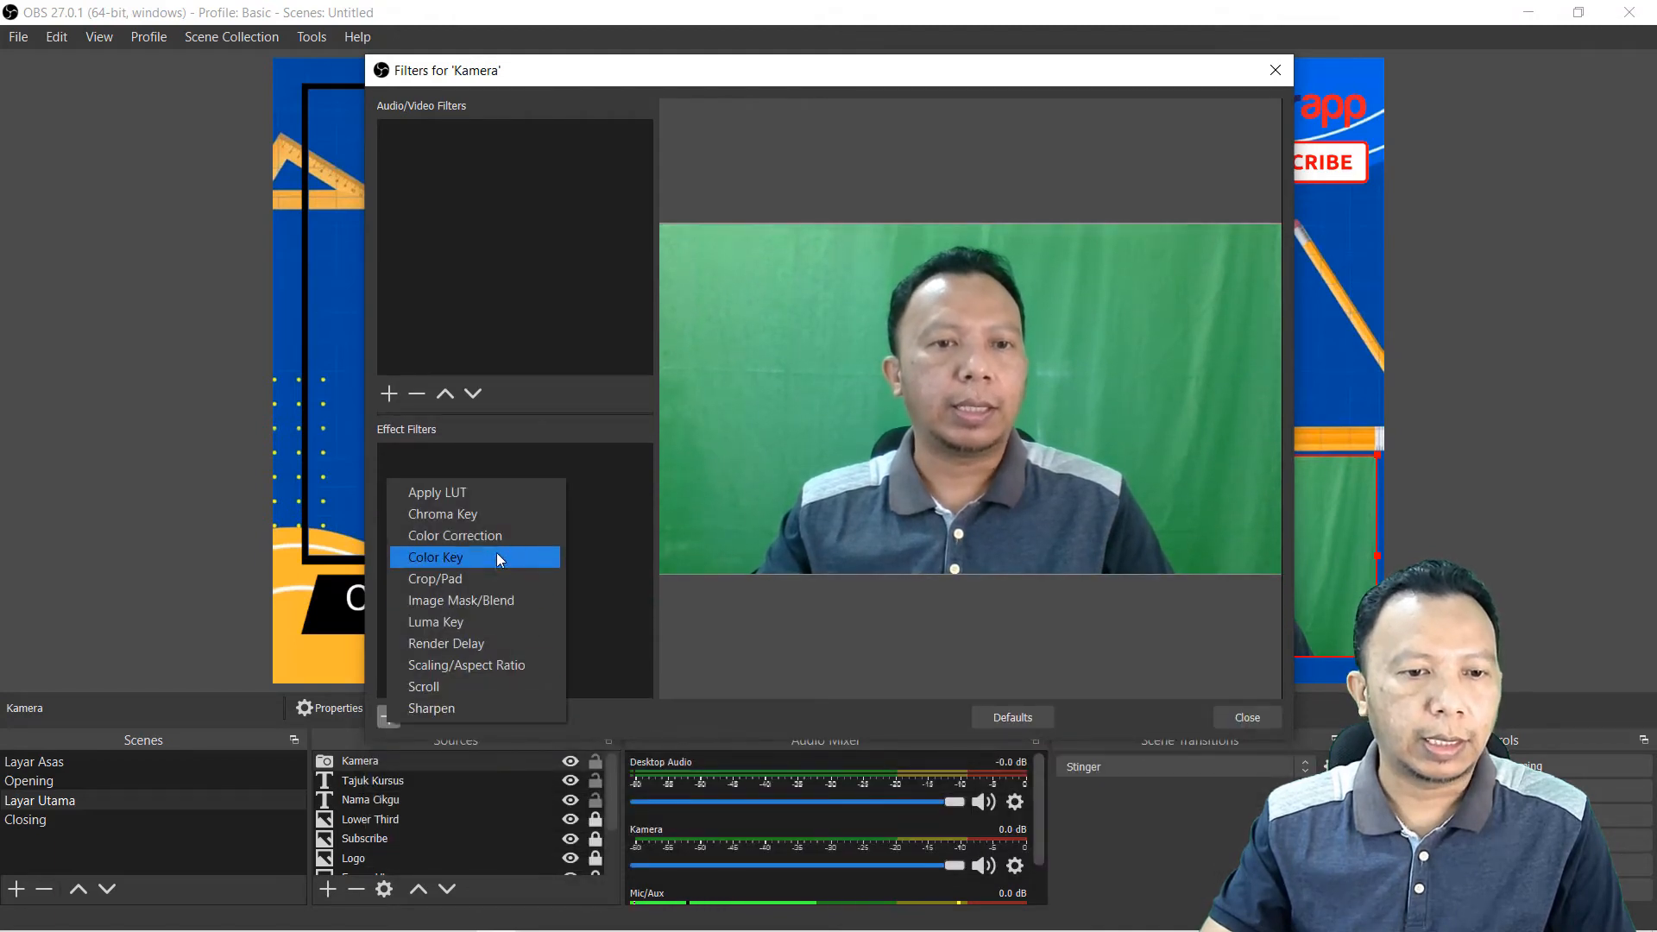
left_click(461, 516)
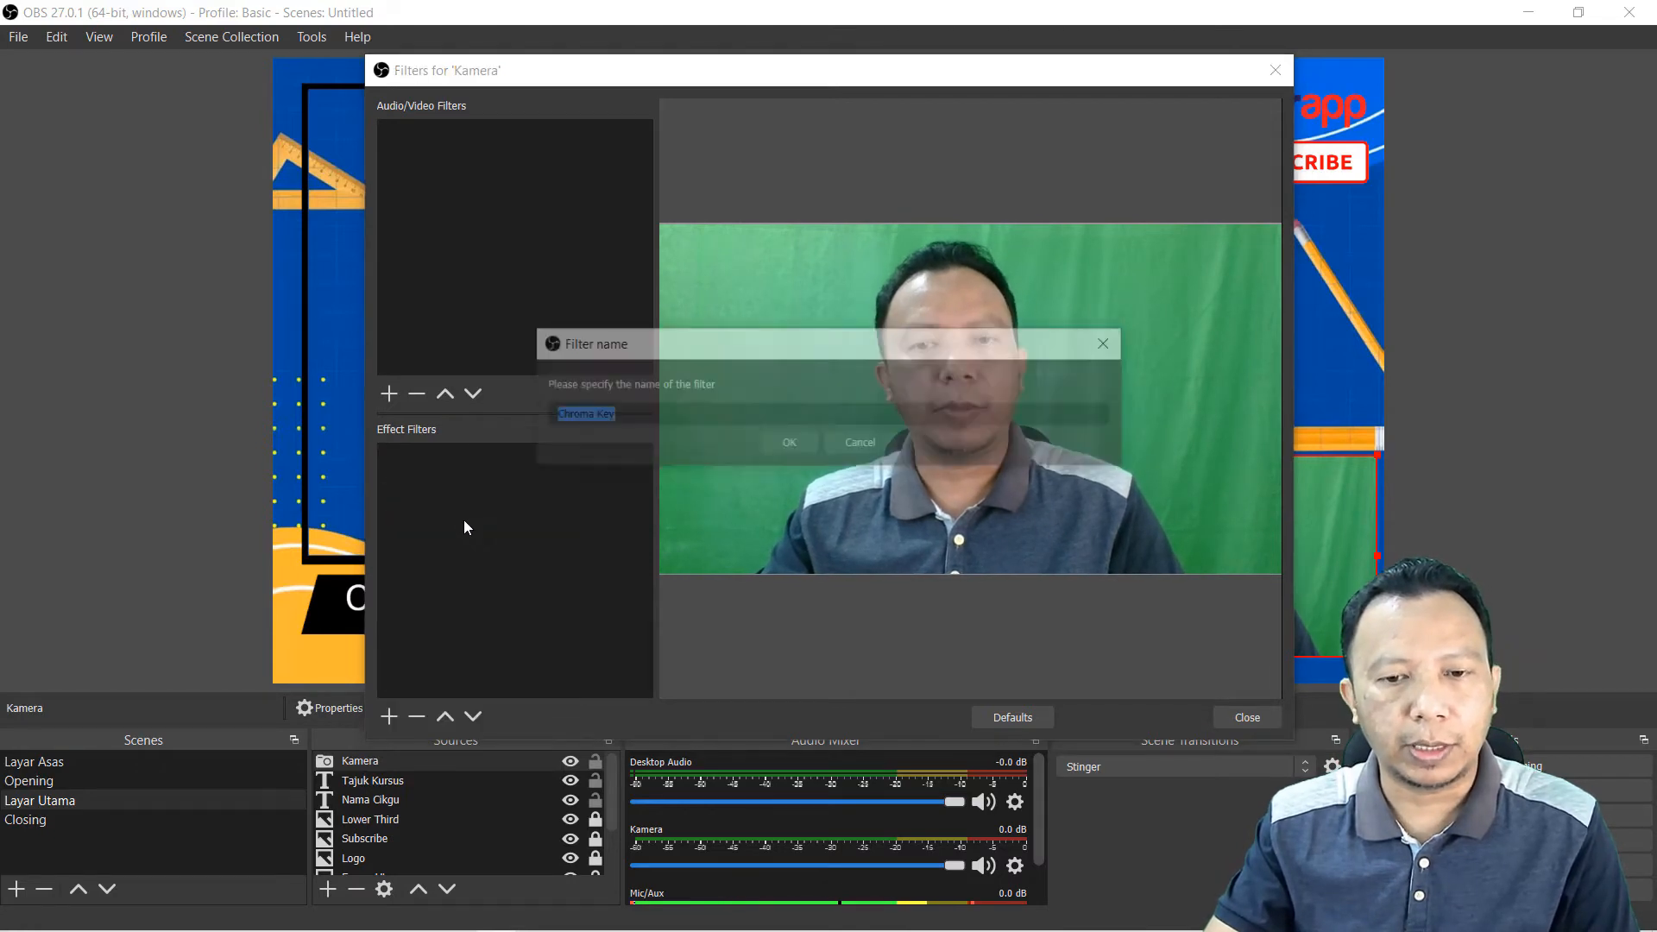
left_click(799, 445)
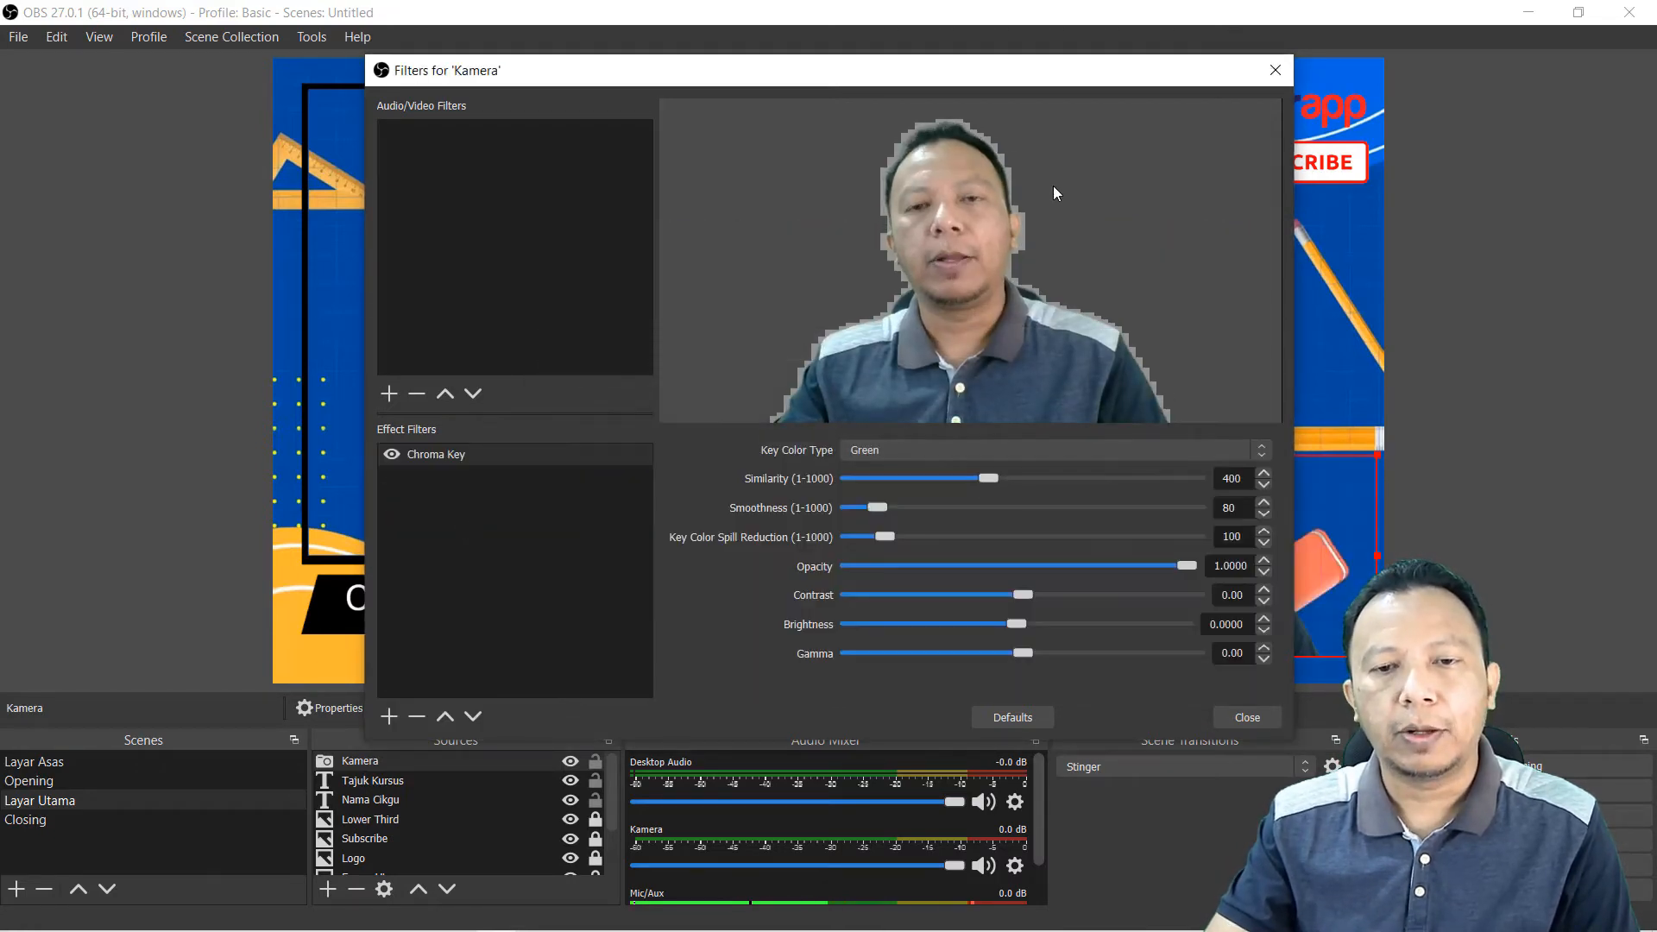
left_click_drag(981, 87, 756, 131)
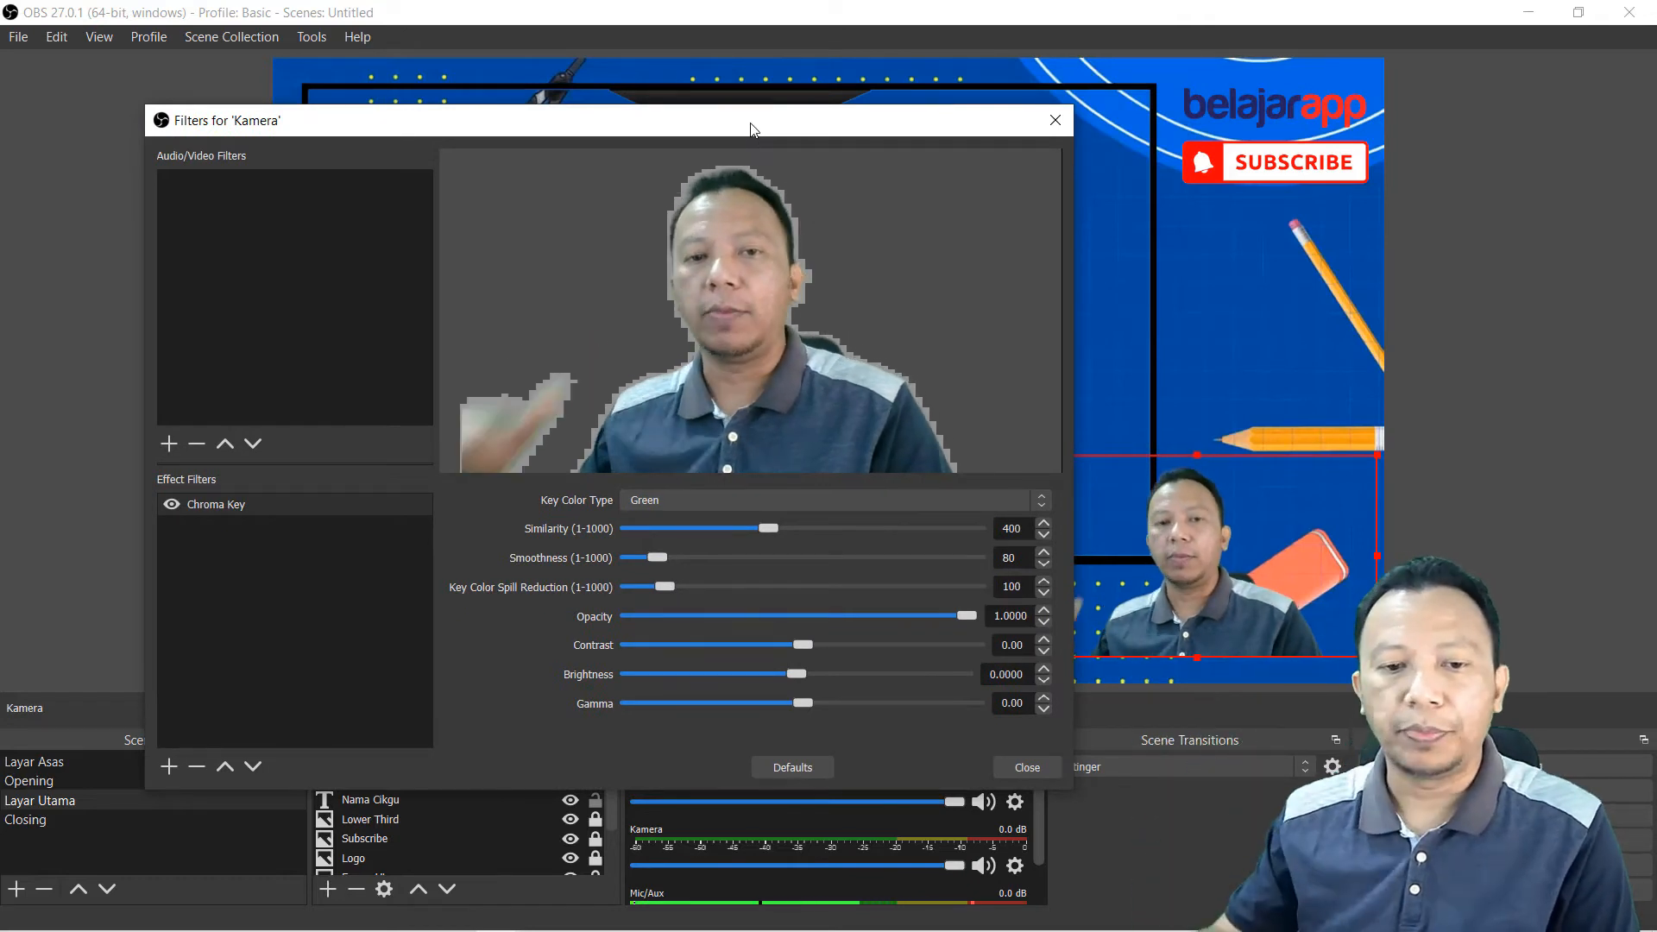
Step: Try the Custom key color type for Kamera's Chroma Key filter and return it to Green
left_click(876, 504)
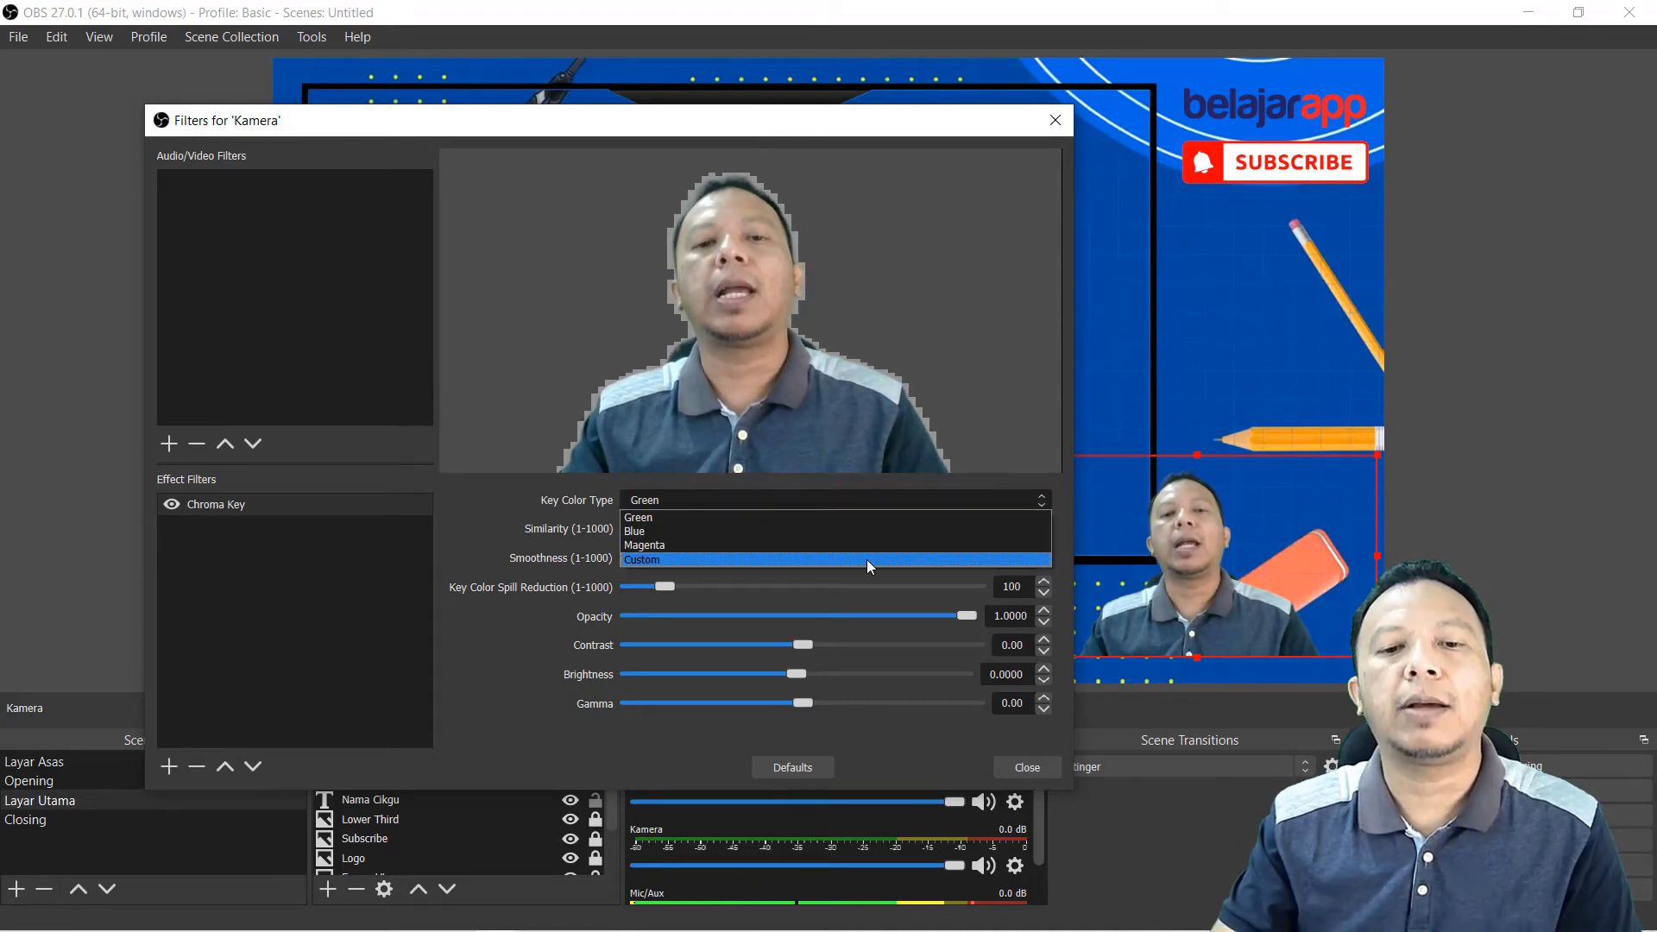
left_click(867, 559)
left_click(948, 530)
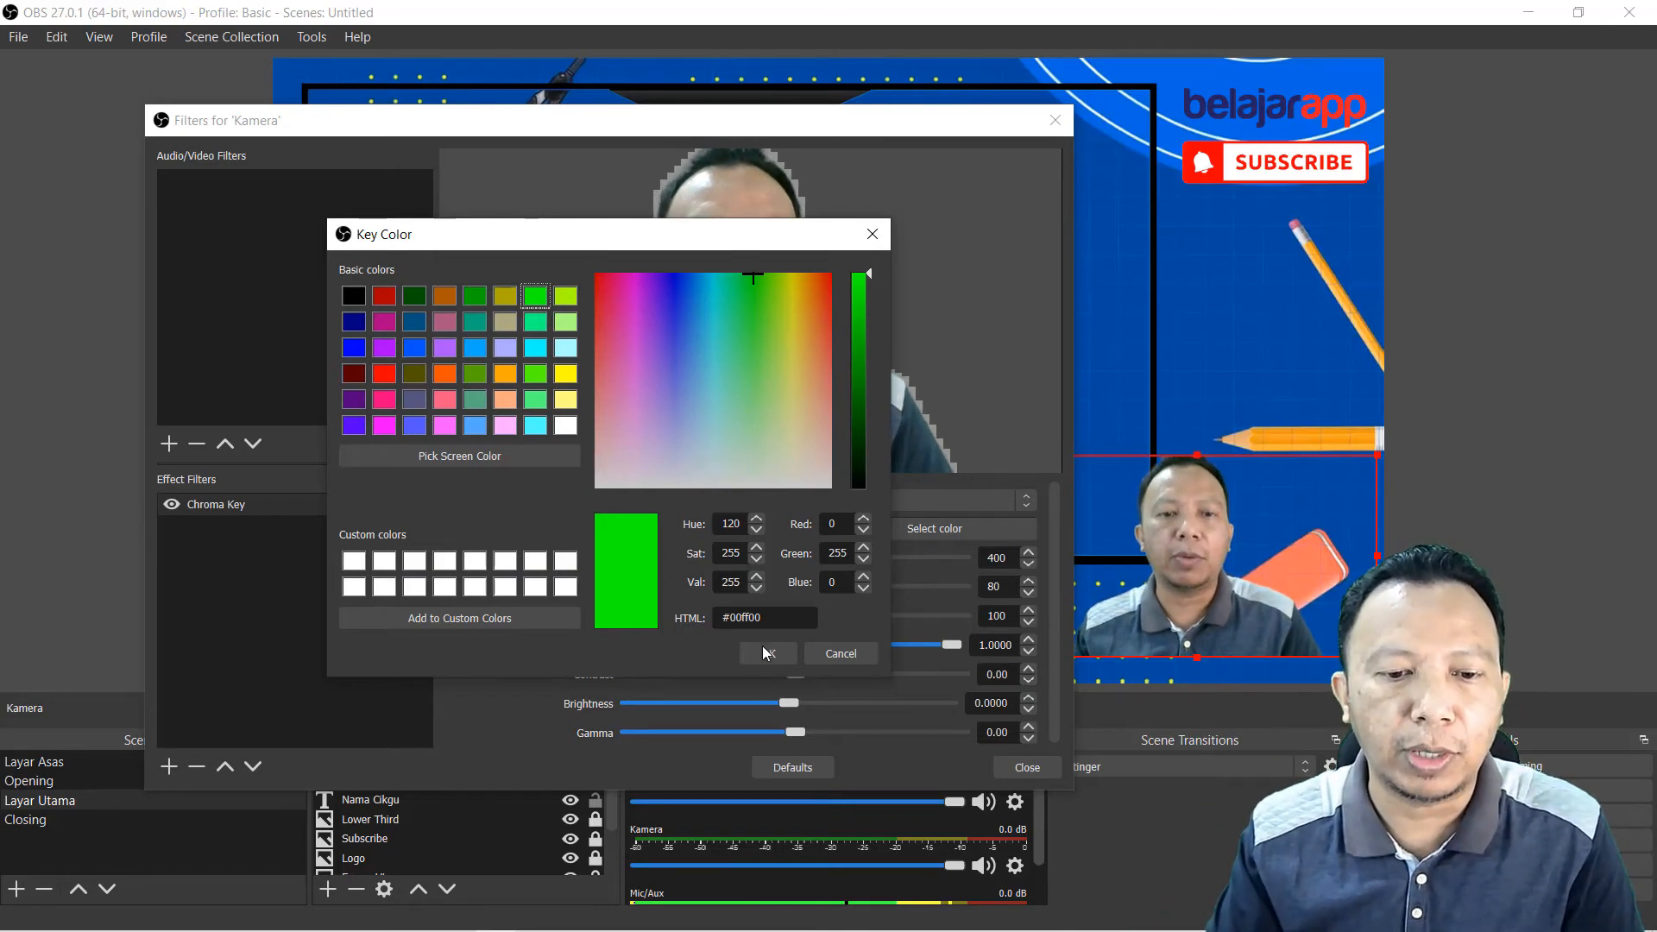
left_click(849, 654)
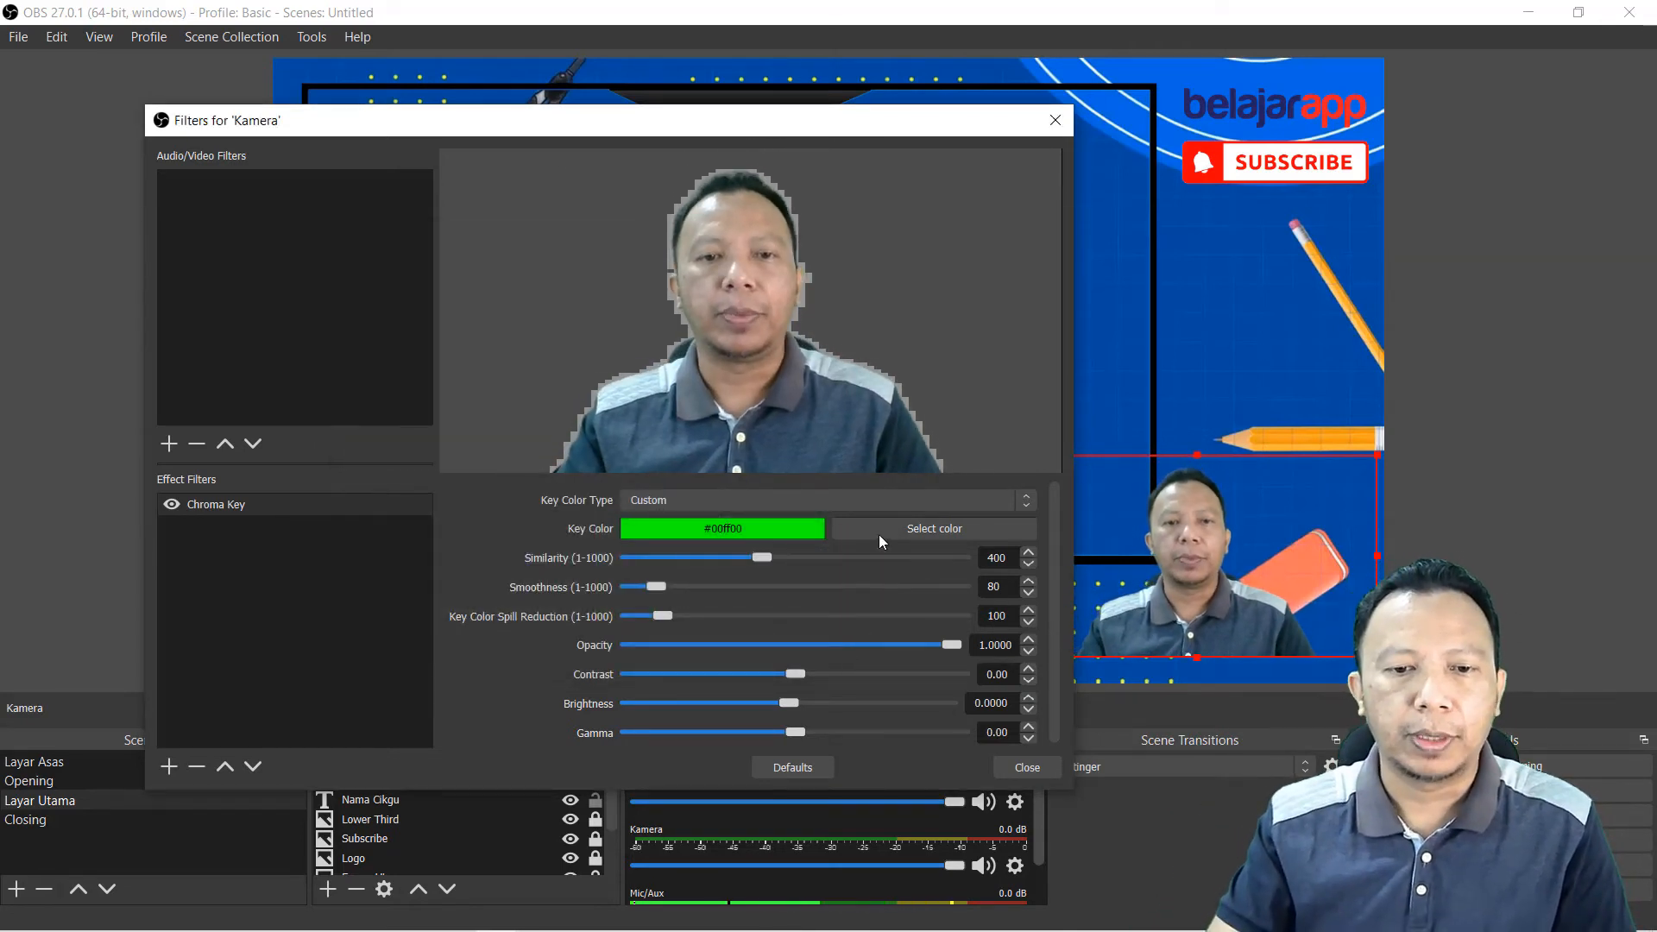
left_click(878, 506)
left_click(825, 520)
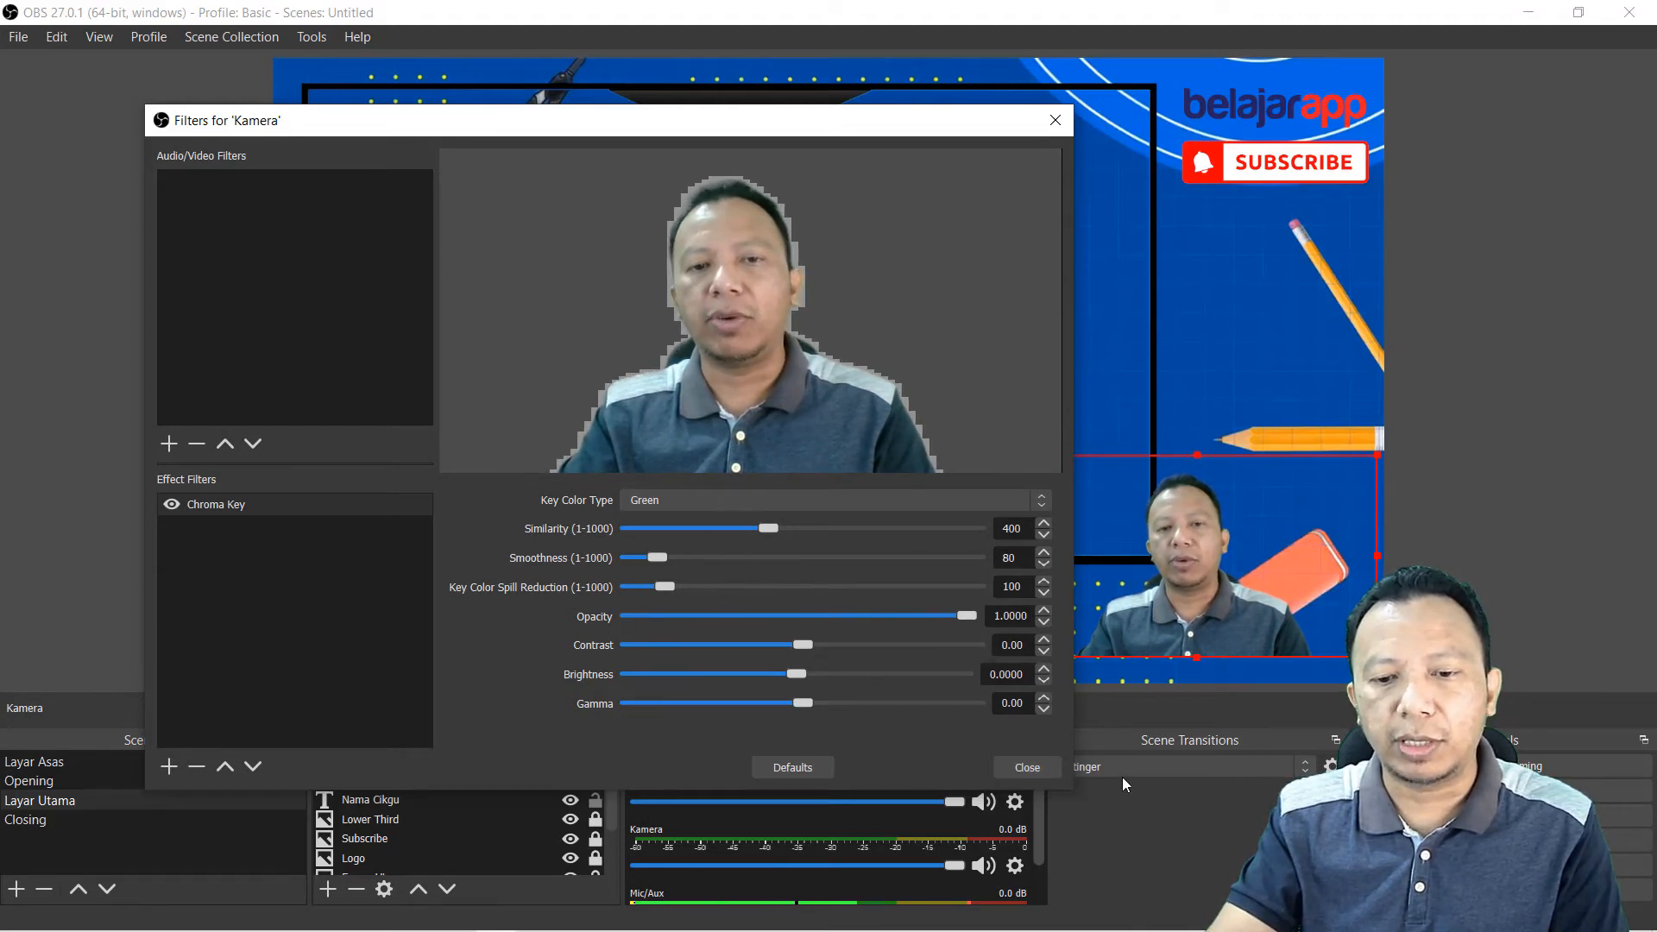
Step: Close the filter settings, crop the Kamera source's empty side area and place it against the canvas's right edge beside the frame
left_click(1027, 767)
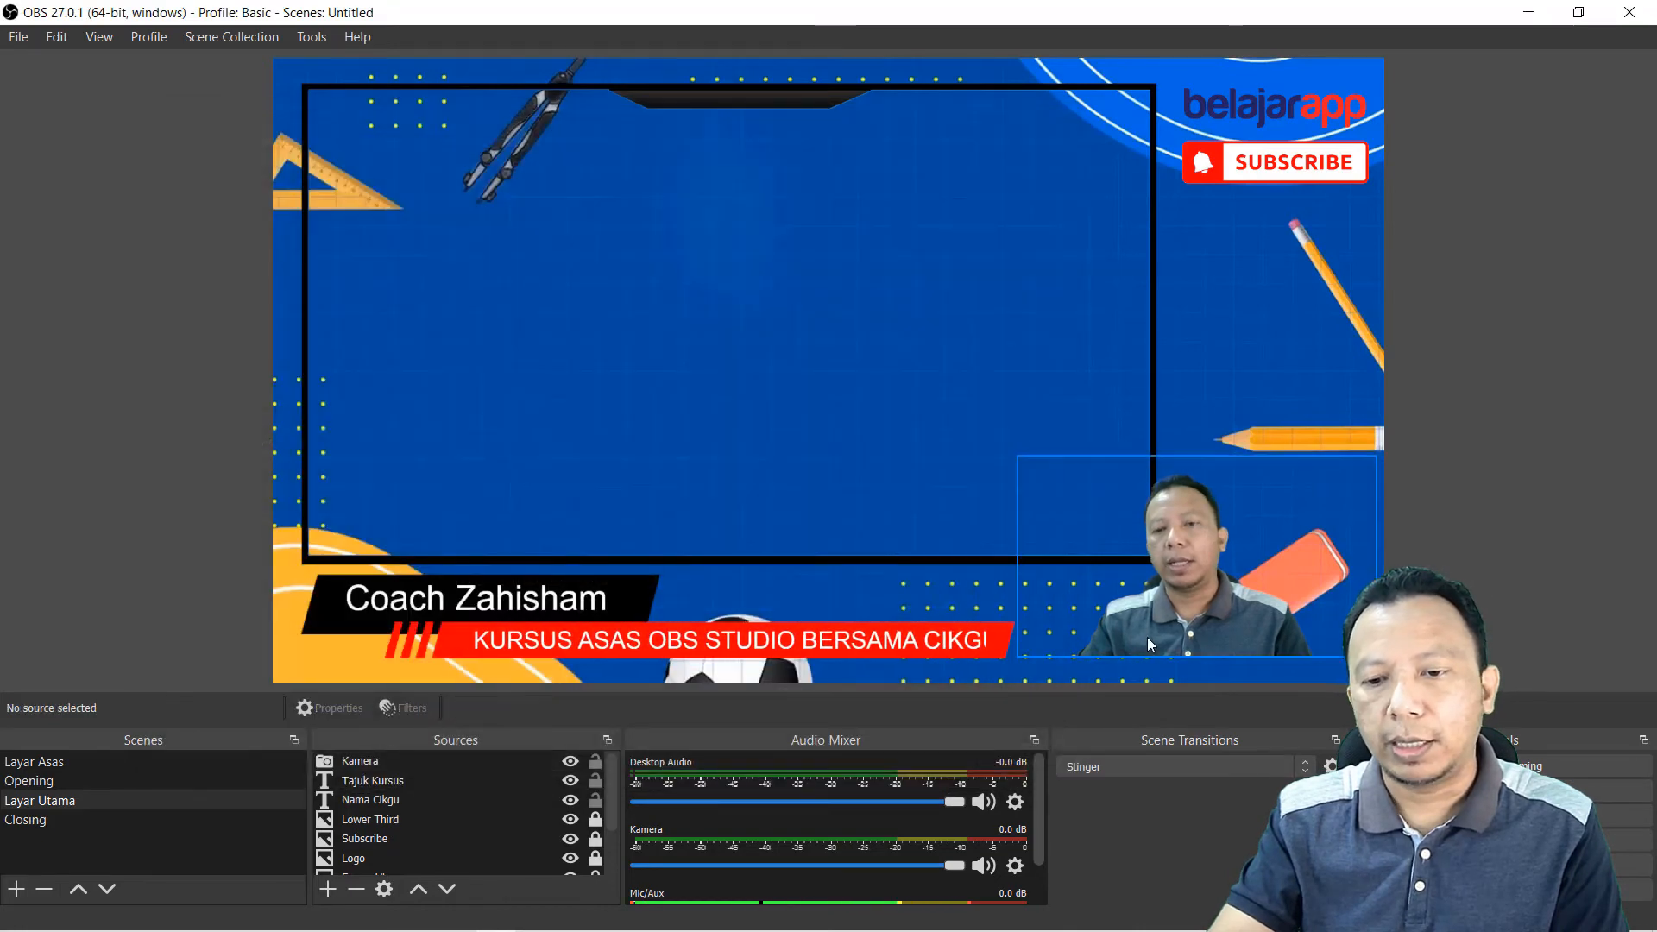
left_click_drag(1147, 637, 1139, 538)
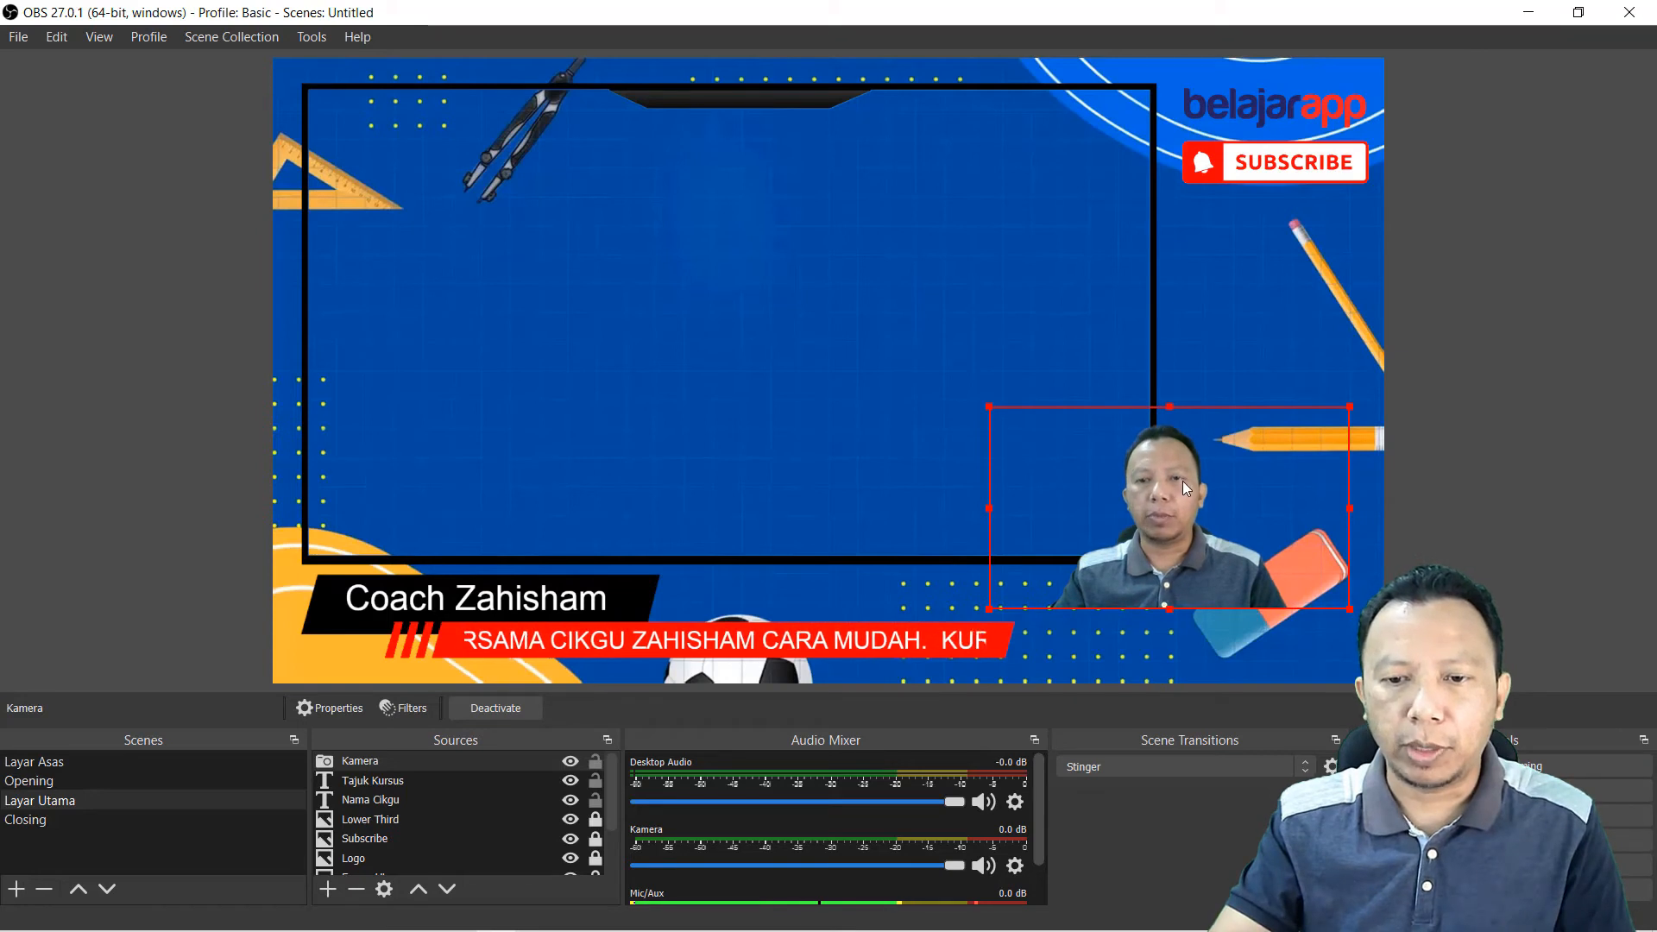
mouse_move(1182, 480)
left_mouse_down()
mouse_move(1288, 506)
mouse_move(1234, 492)
mouse_move(1173, 527)
mouse_move(1197, 462)
left_mouse_up()
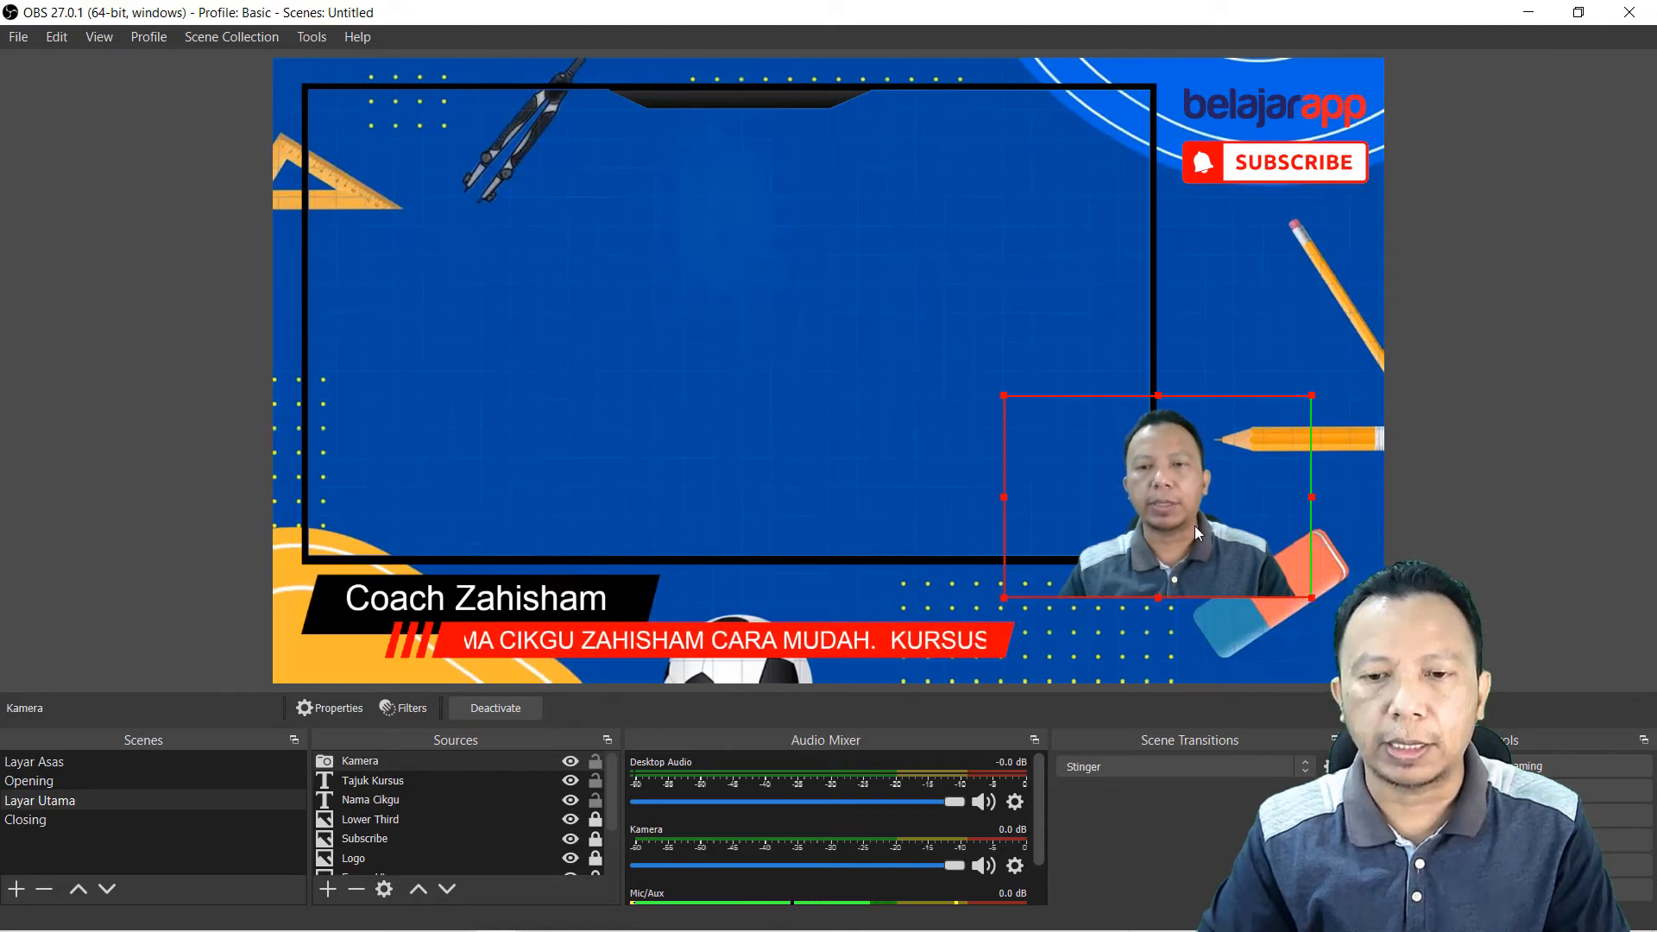
left_click_drag(1196, 532, 1232, 513)
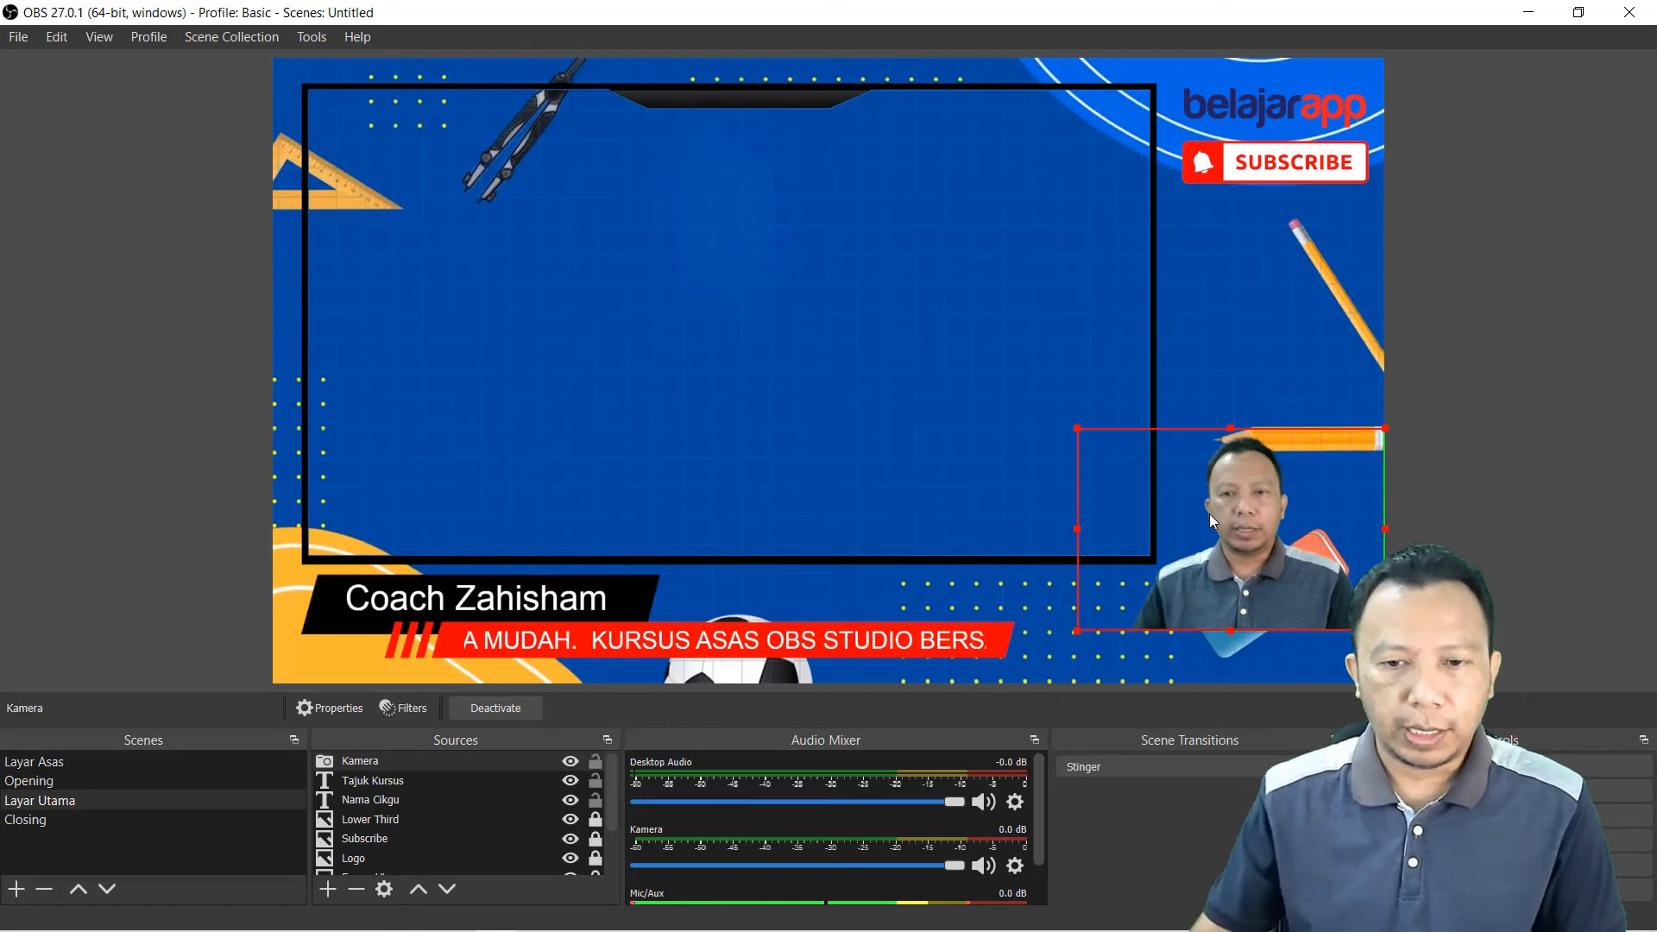
Step: Create a new Image source named Meja in the Layar Utama scene
left_click(328, 889)
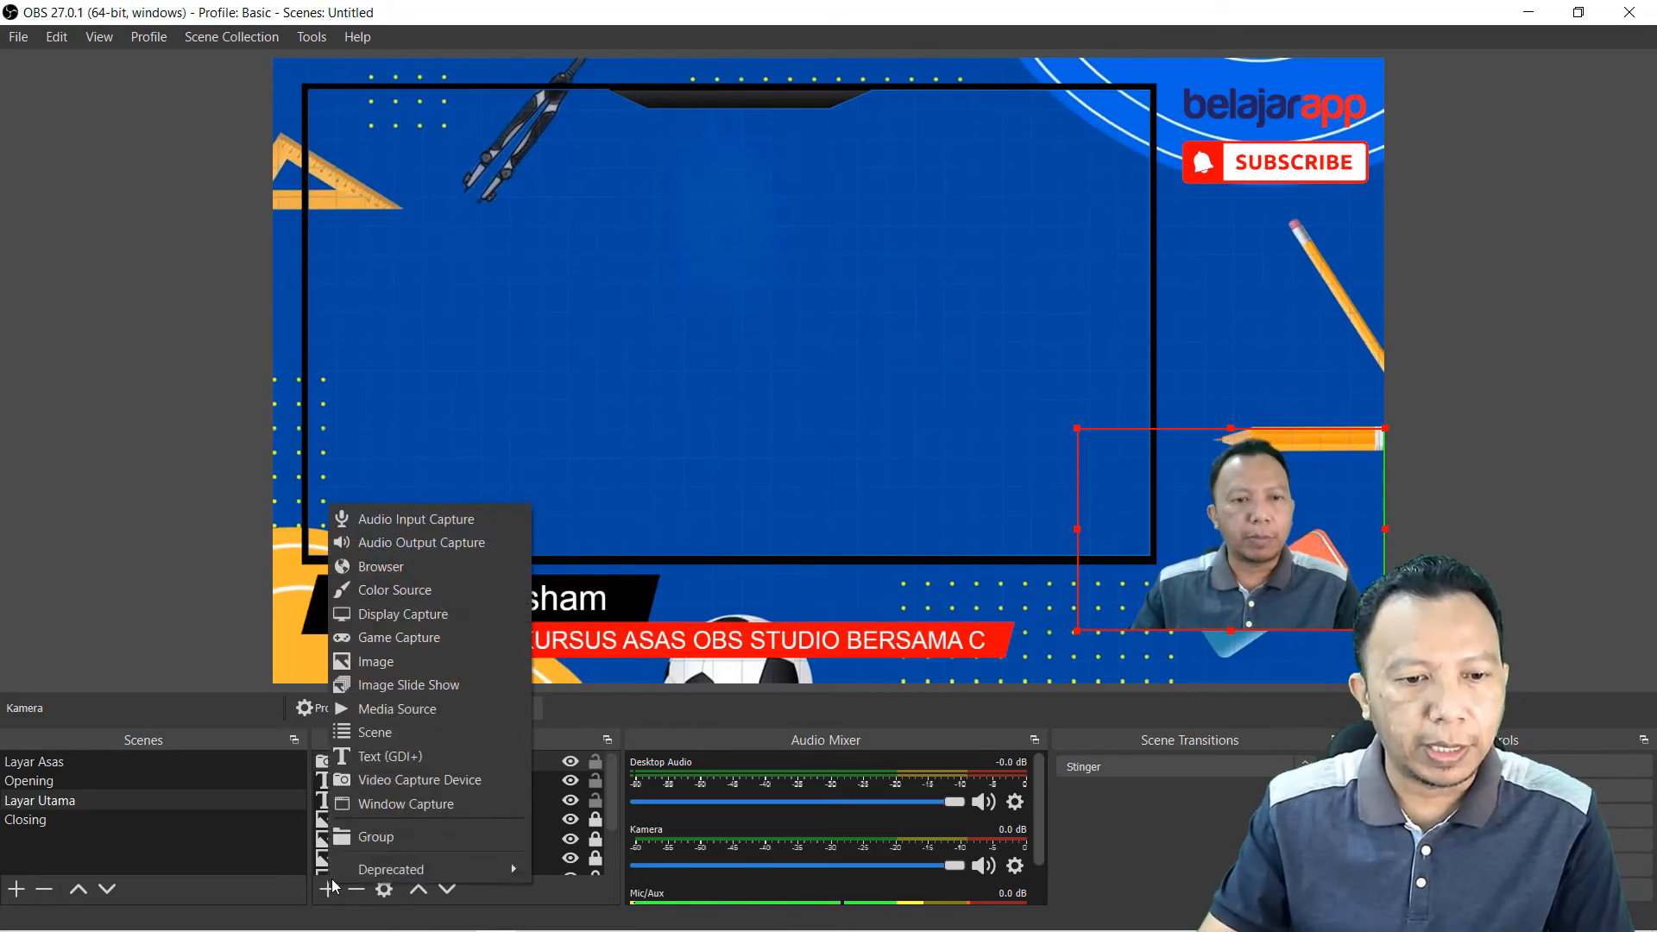
left_click(412, 661)
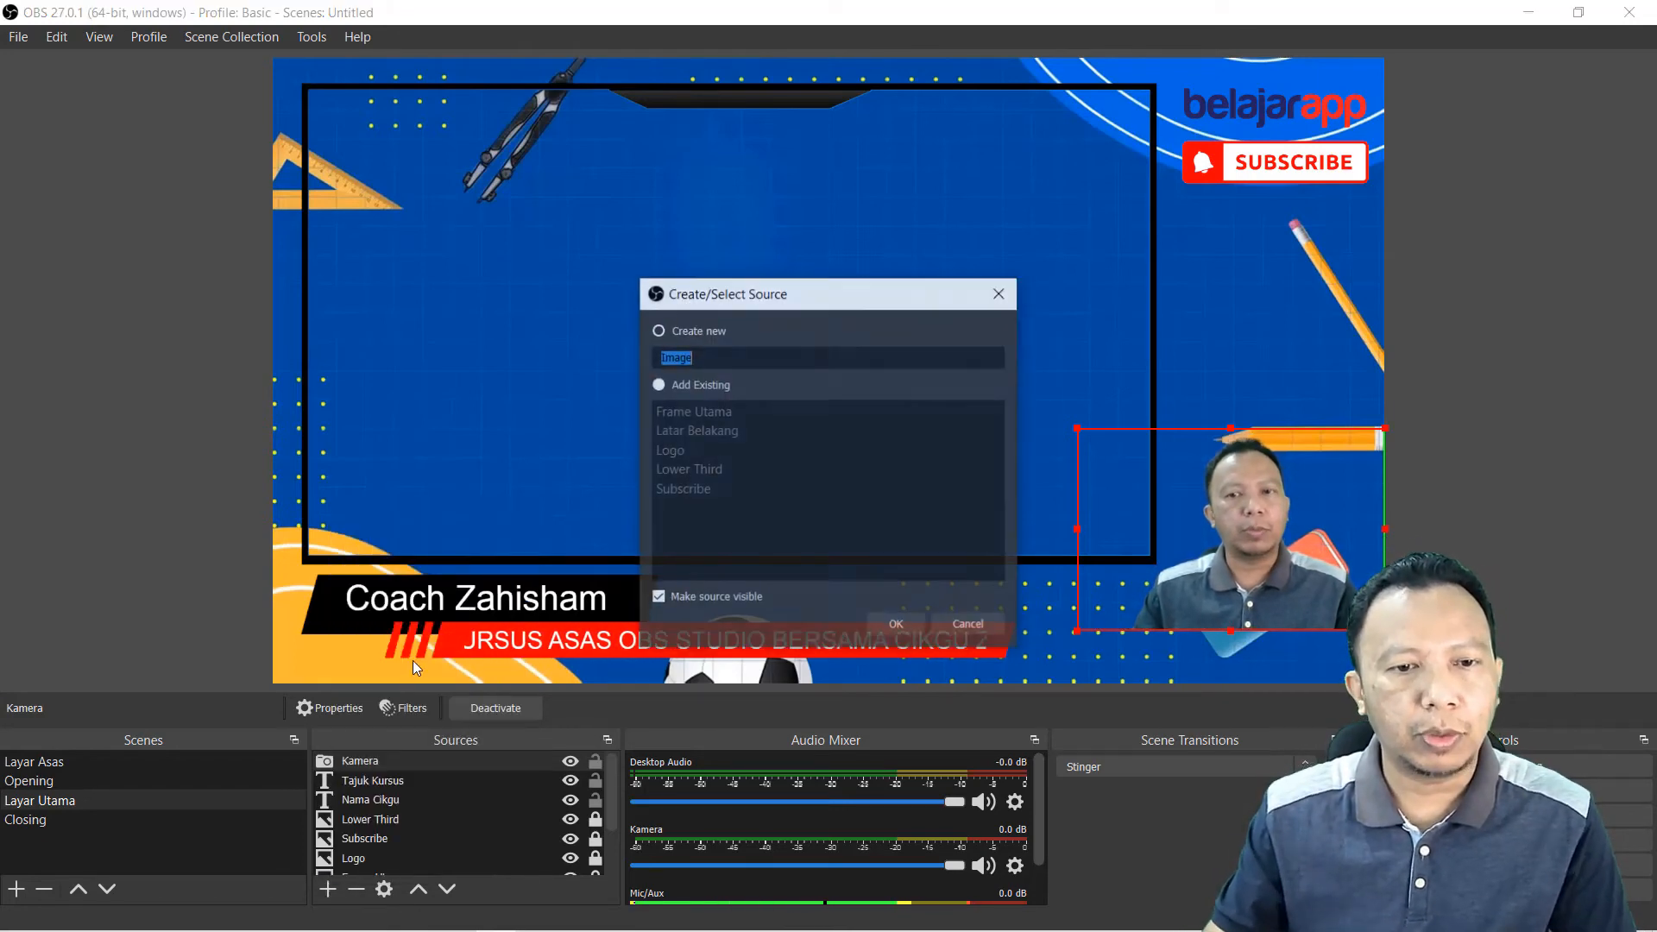
type("mEJA")
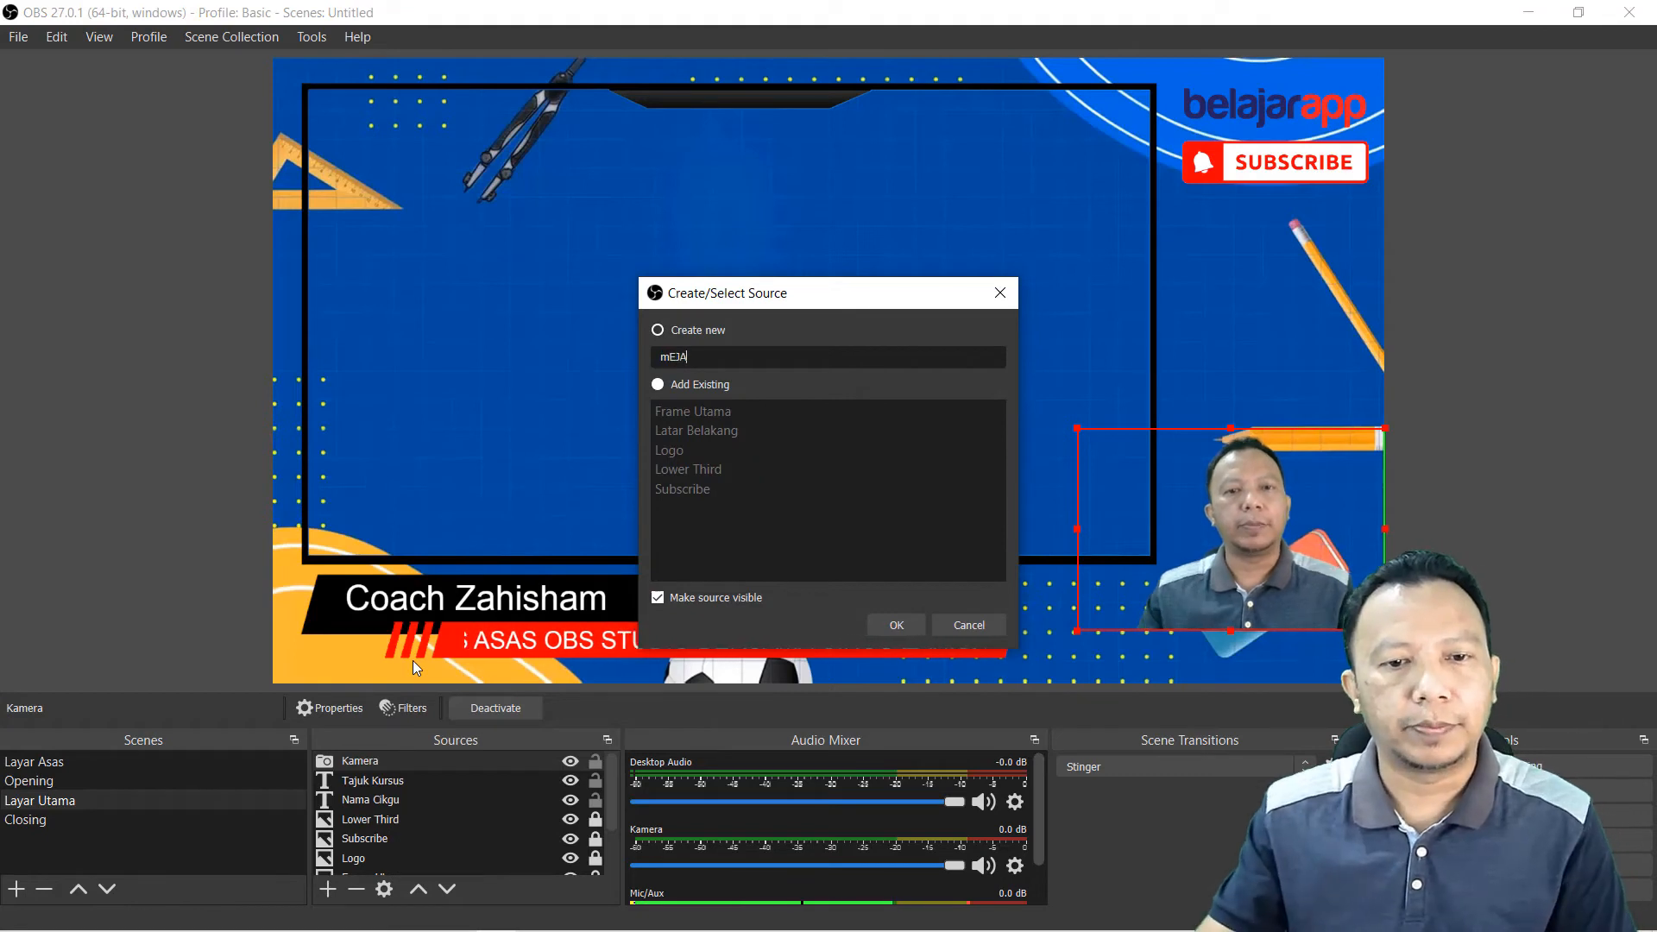
key("BackSpace")
key("BackSpace")
key("BackSpace")
type("Meja")
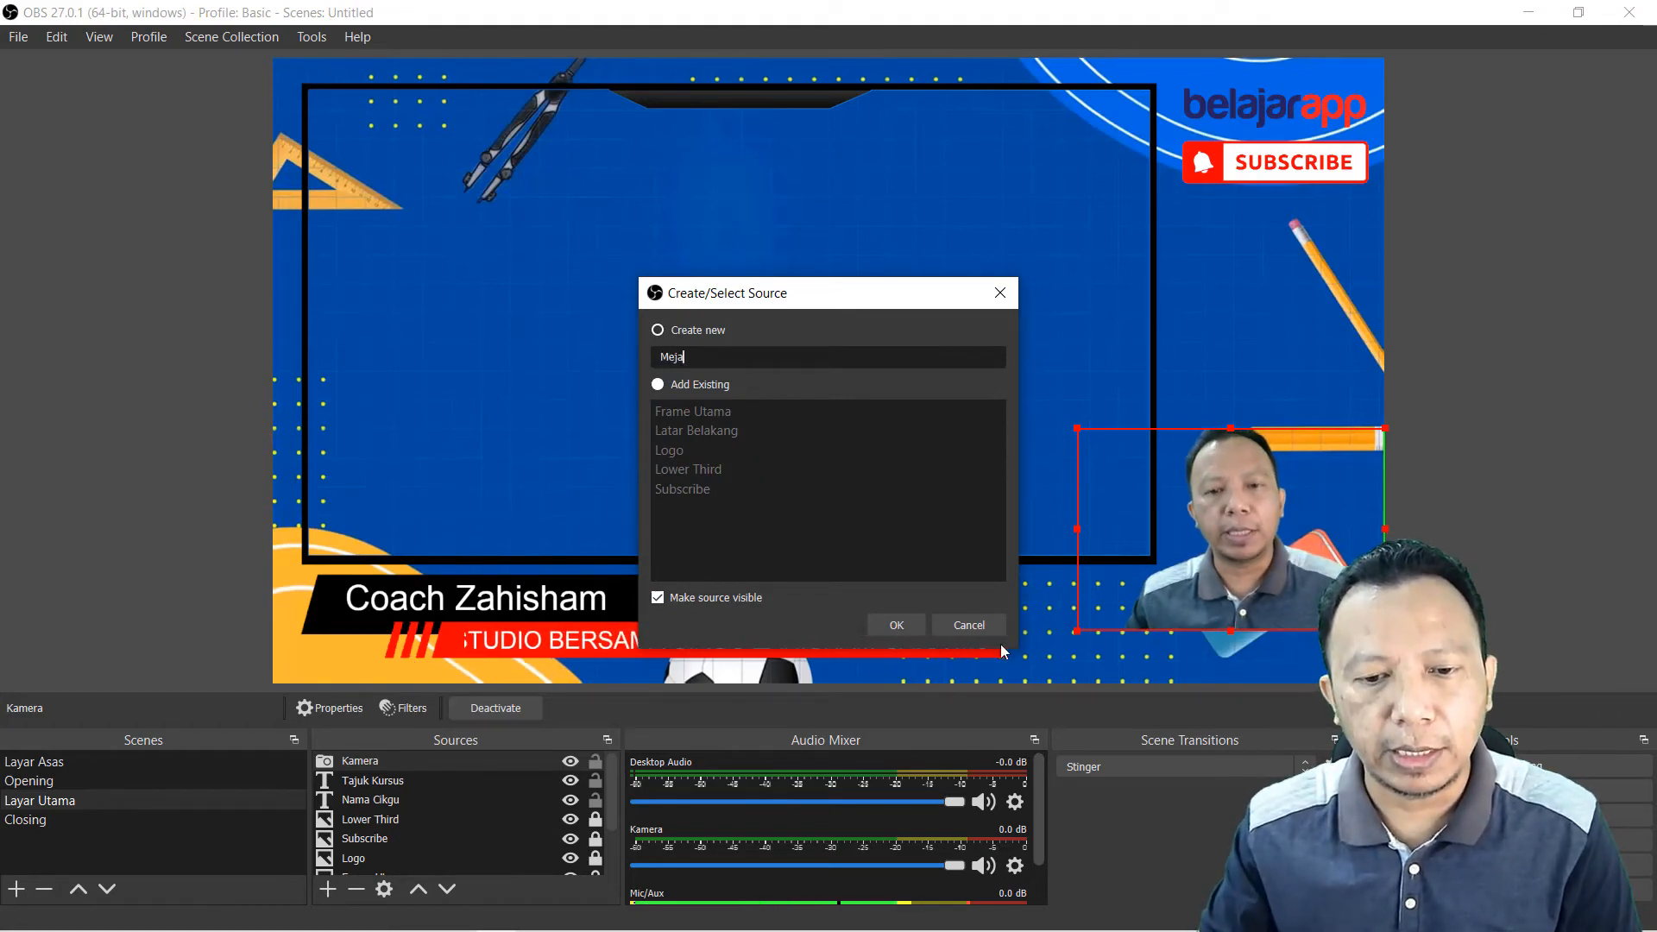
left_click(898, 625)
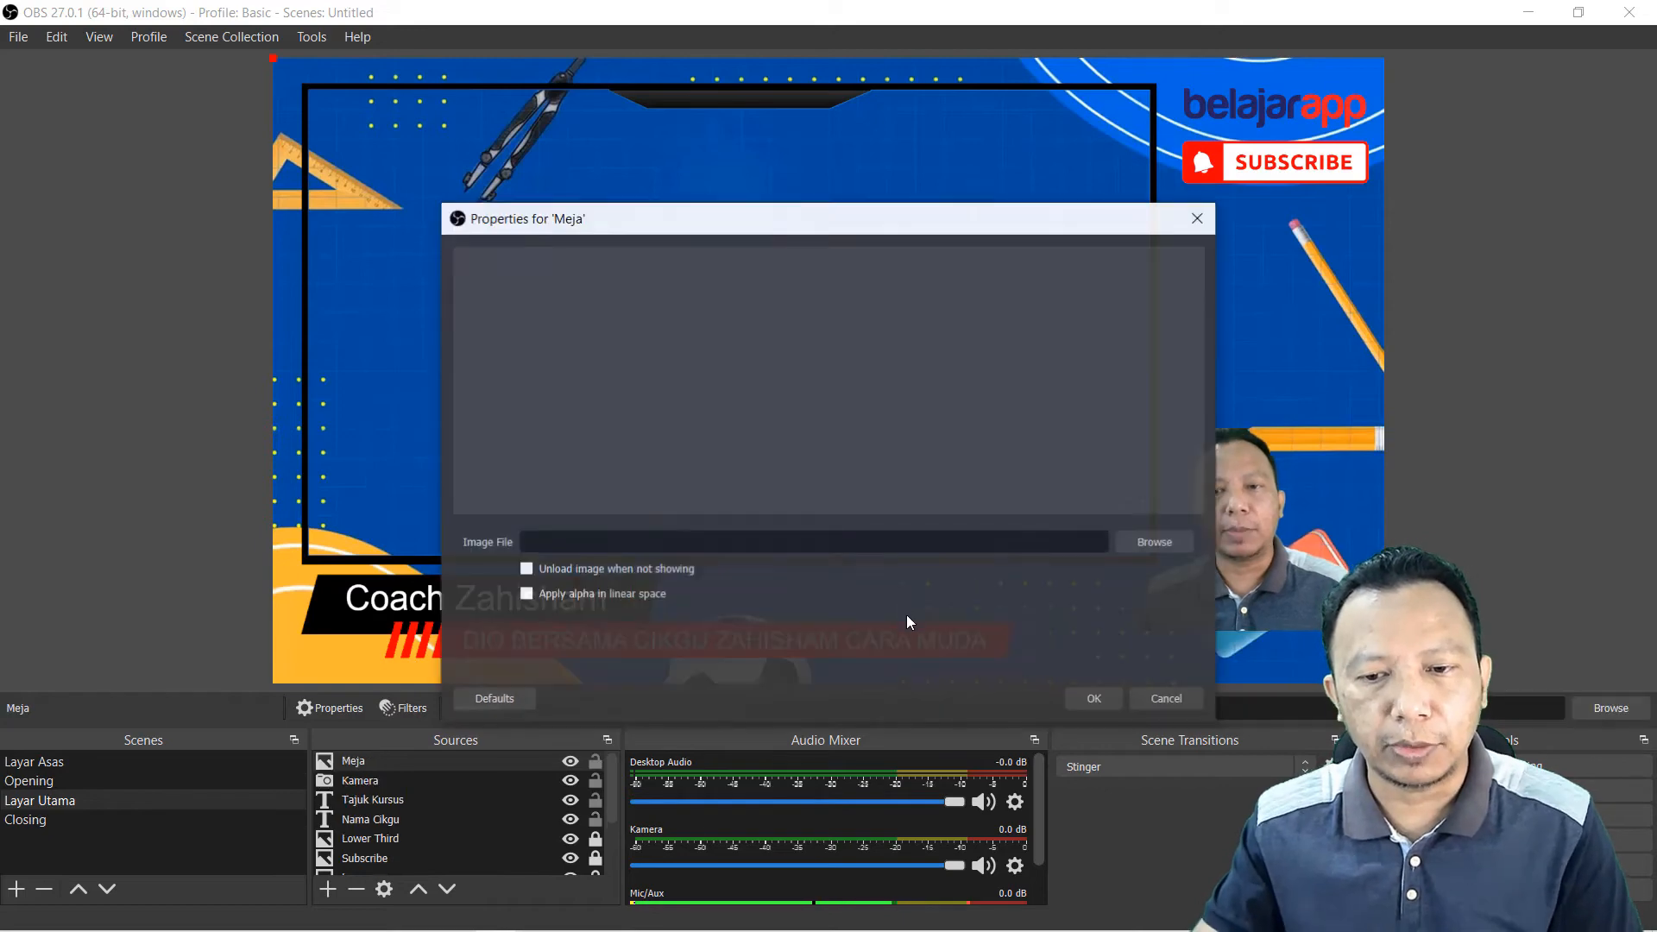
Step: Load table-3.png from the OBS Studio folder as the image for the Meja source
left_click(1155, 542)
scroll(966, 501, "down", 10)
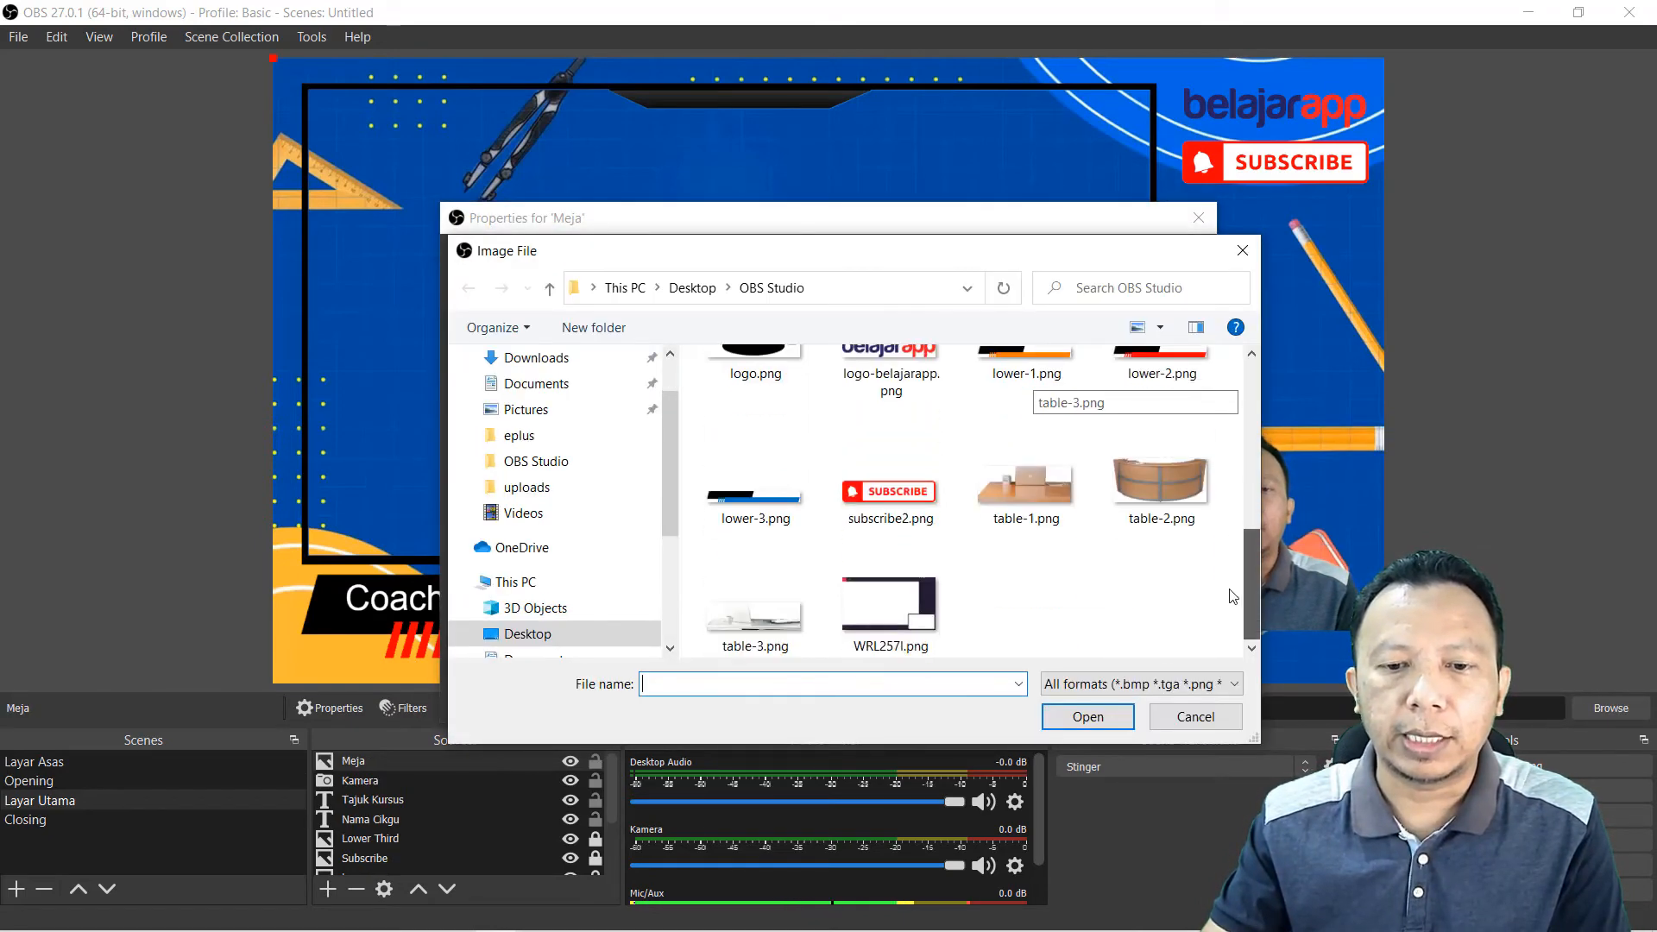
left_click(755, 596)
left_click(1088, 717)
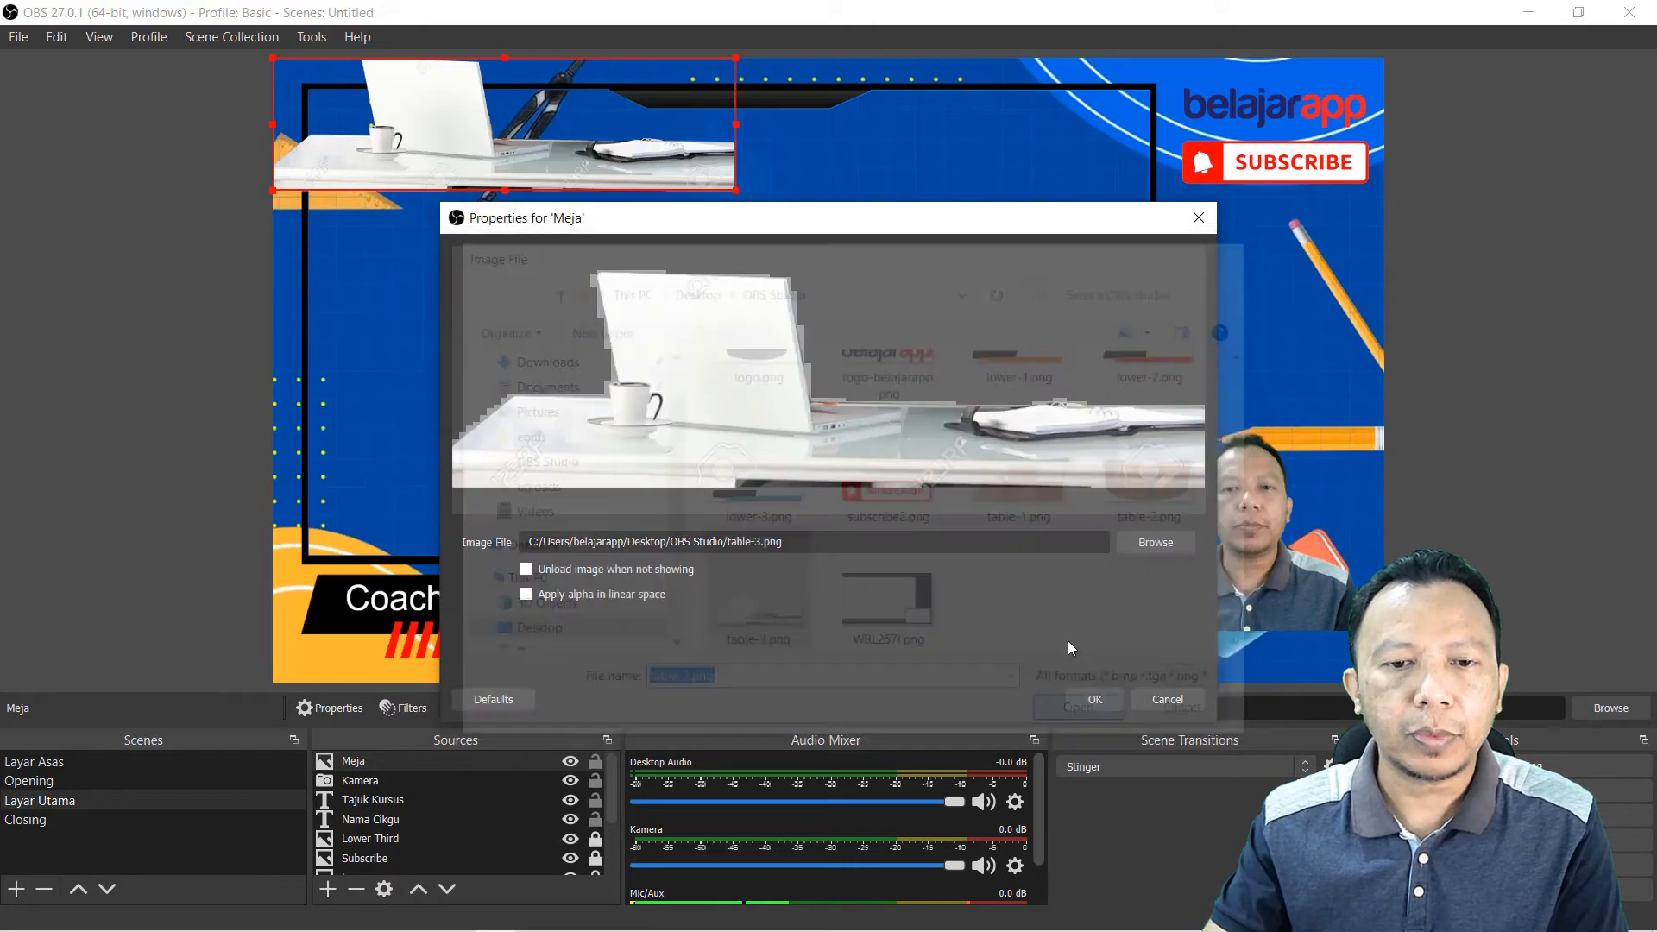
left_click(1094, 699)
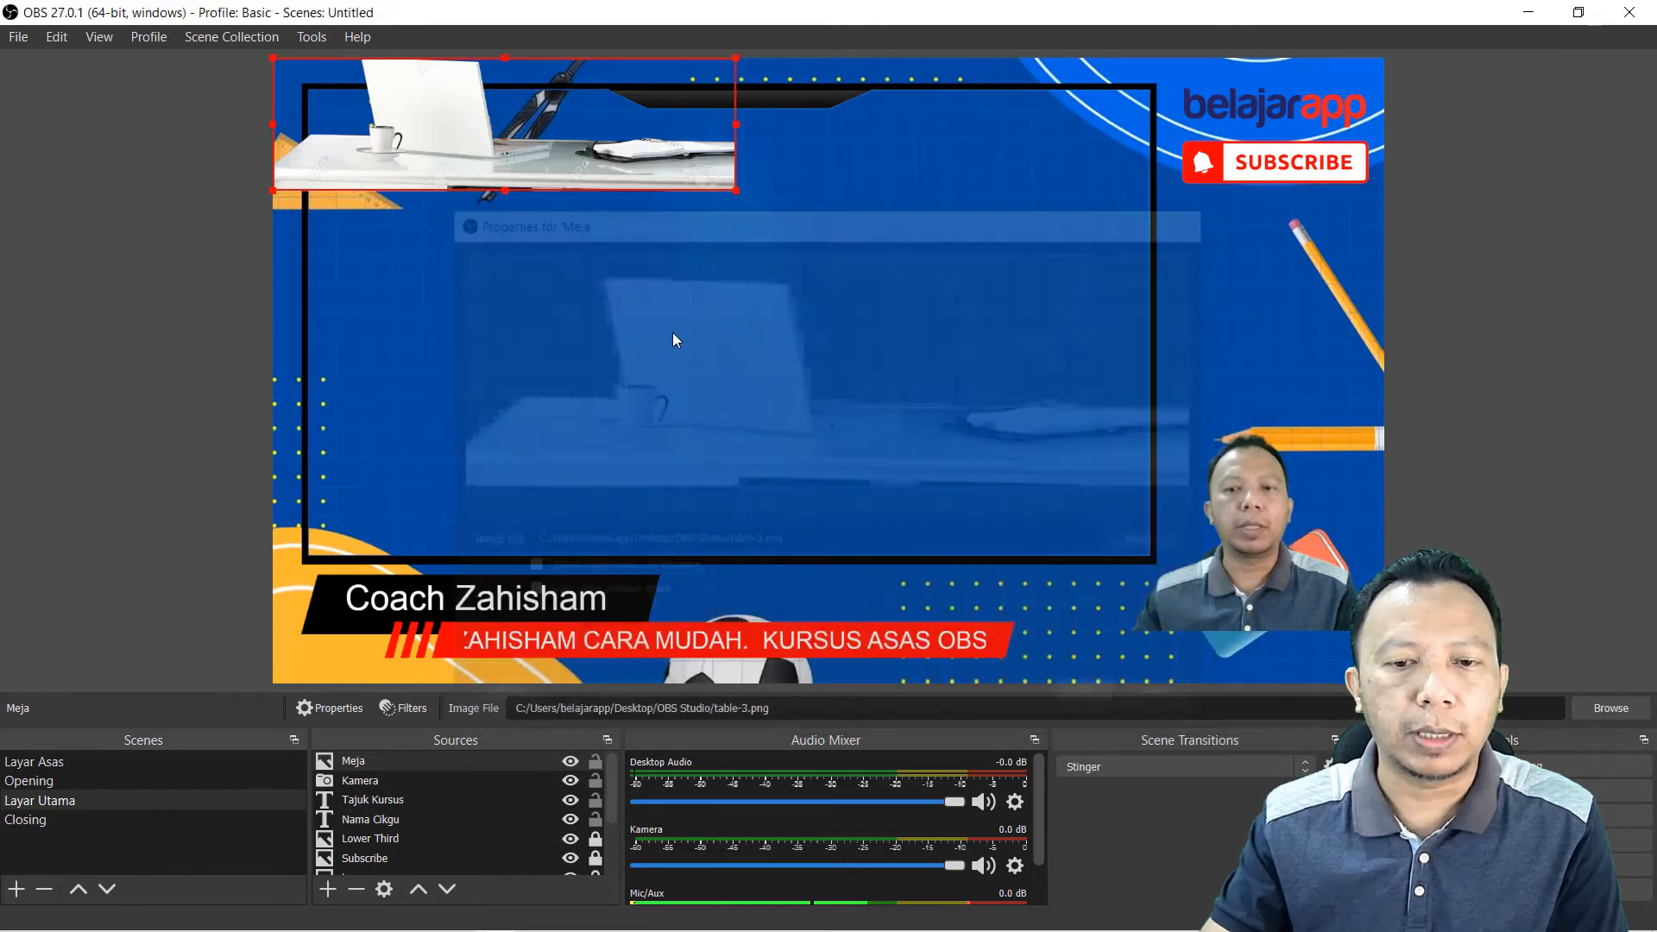
Step: Move the Meja table image to the canvas's lower-right corner in front of the camera and scale it down slightly
left_click_drag(465, 116, 1094, 612)
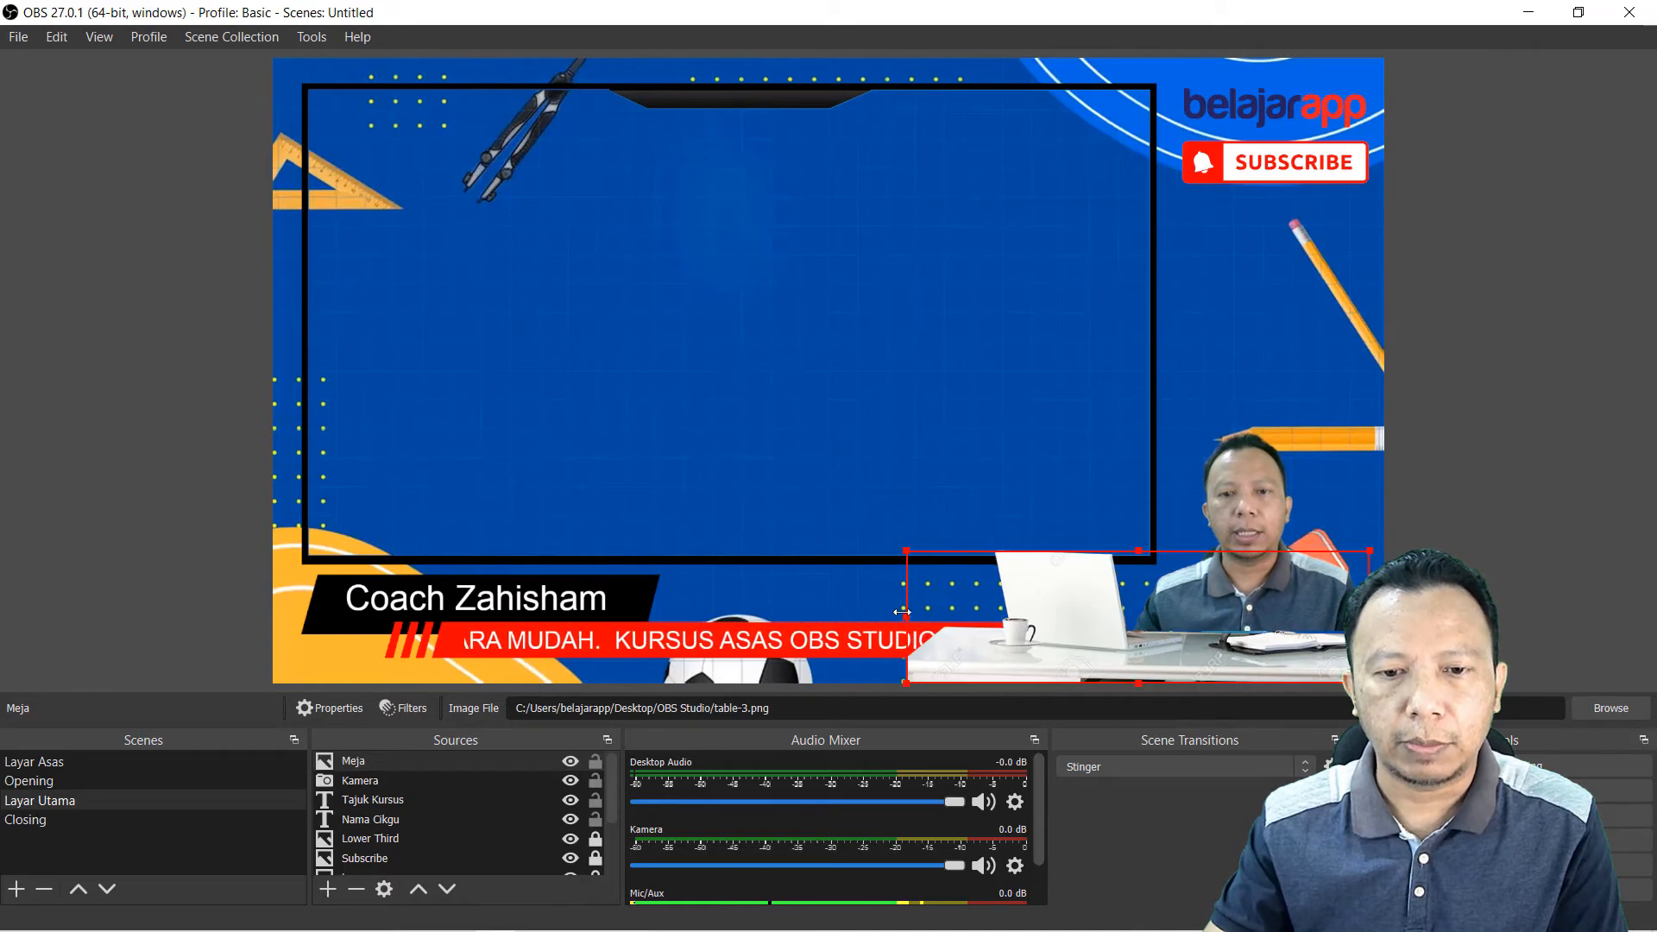
left_click_drag(900, 550, 986, 567)
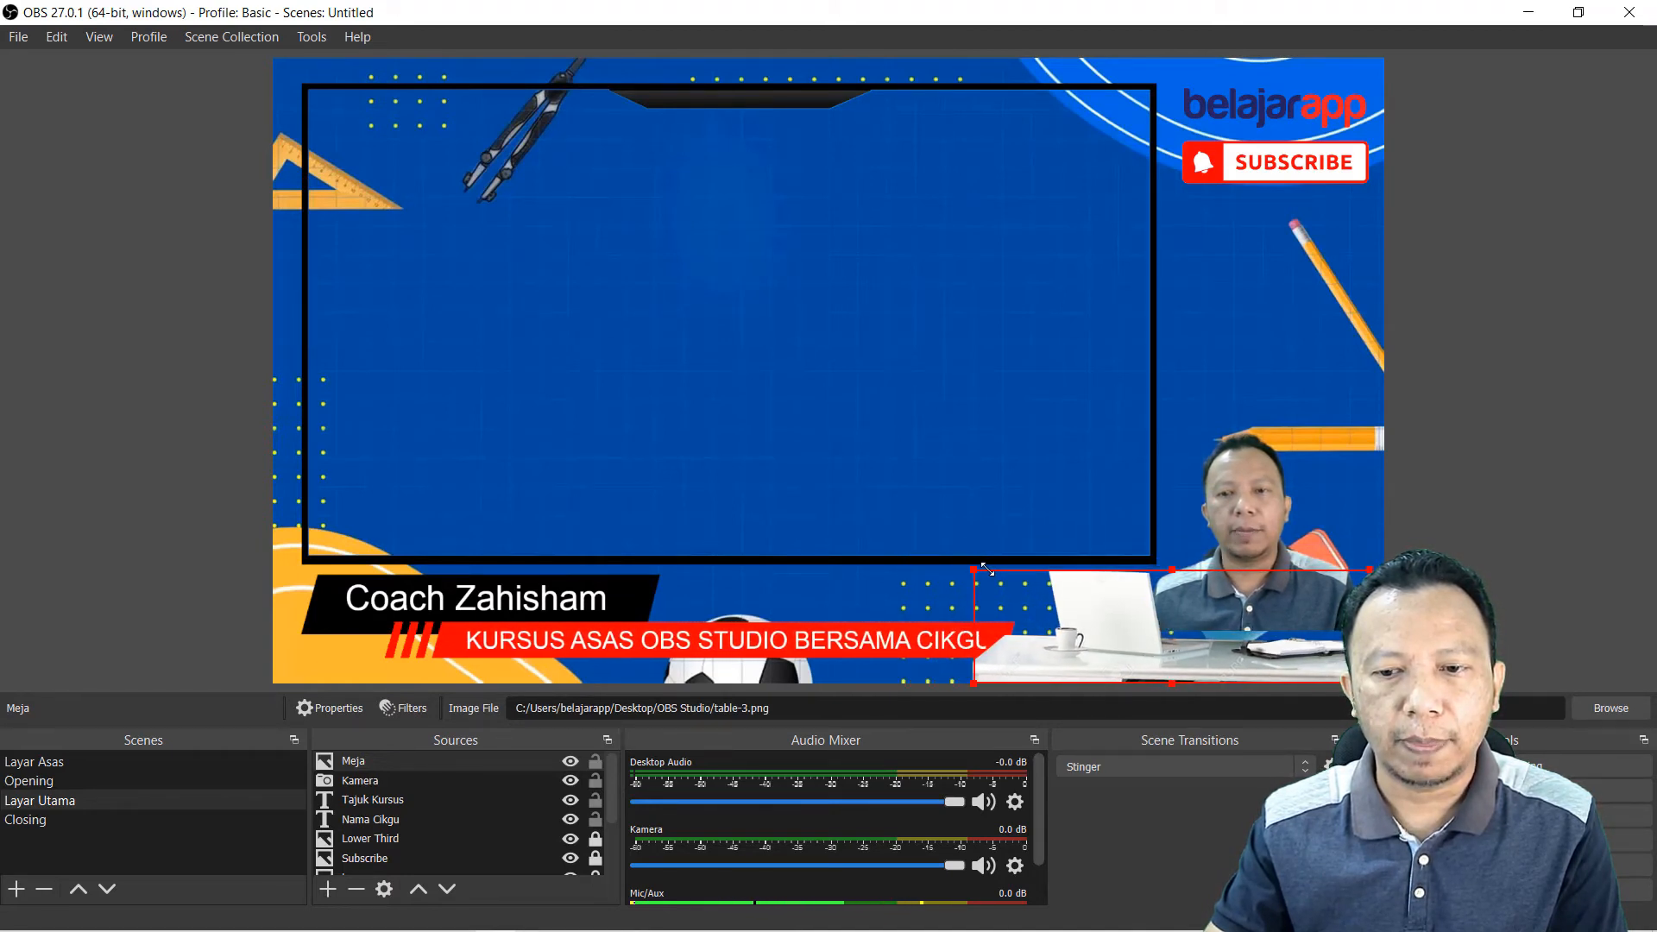
left_click_drag(986, 567, 966, 556)
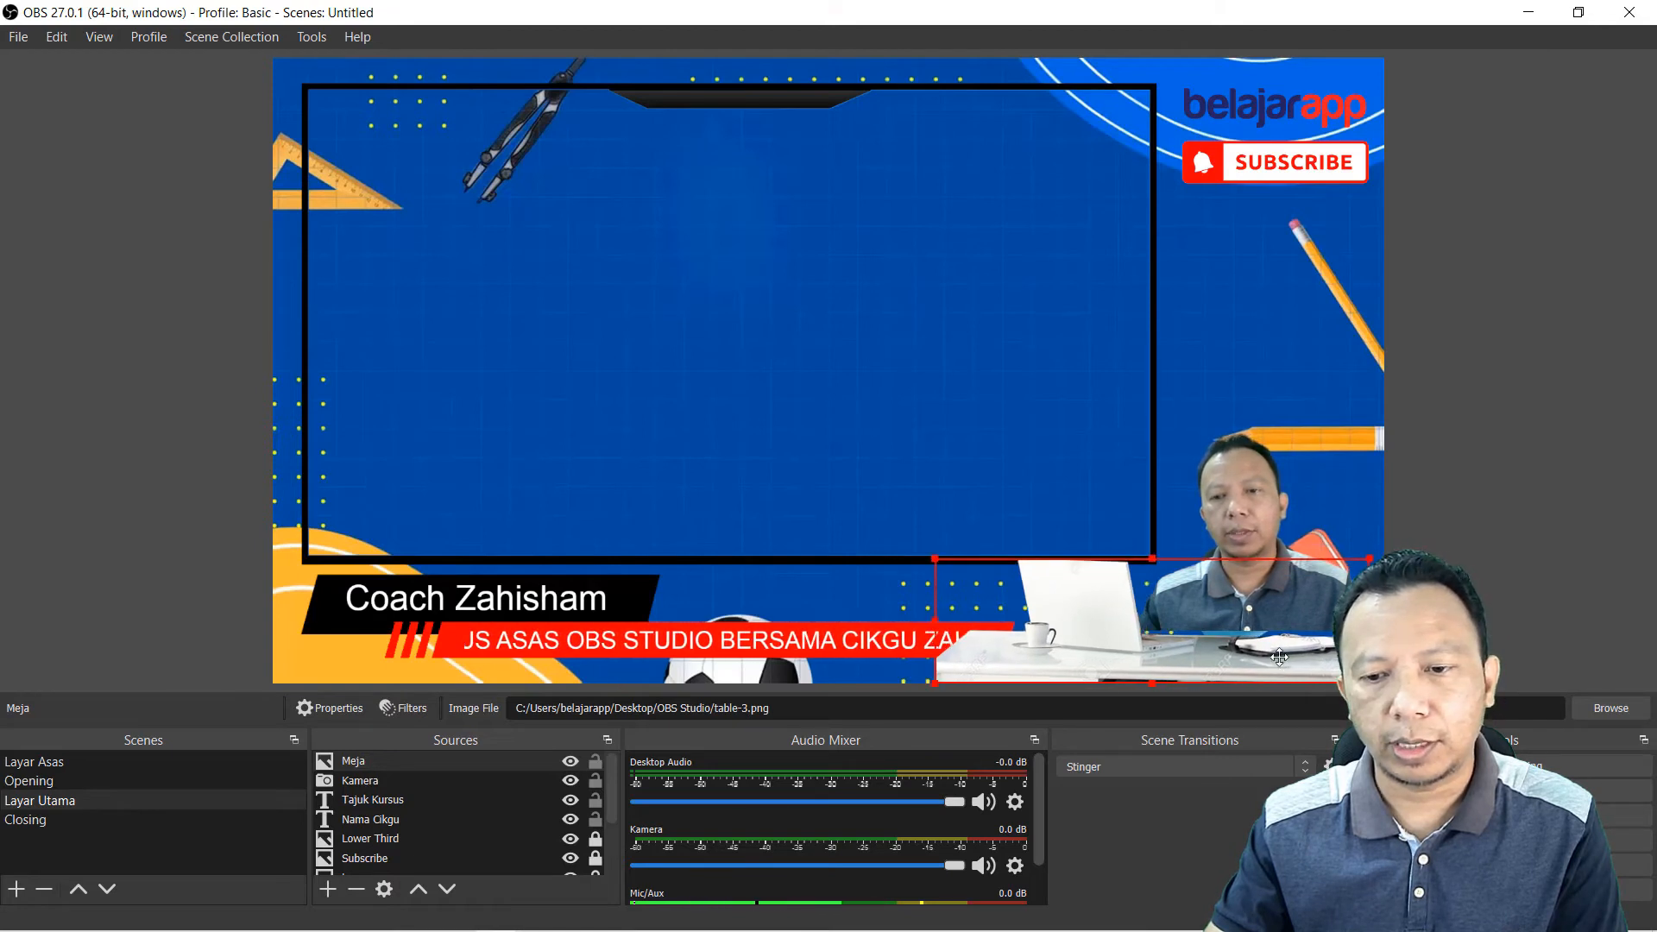
Step: Shift the Meja table image and the Kamera source slightly right and down into the canvas's lower-right corner
left_click_drag(1280, 656, 1303, 660)
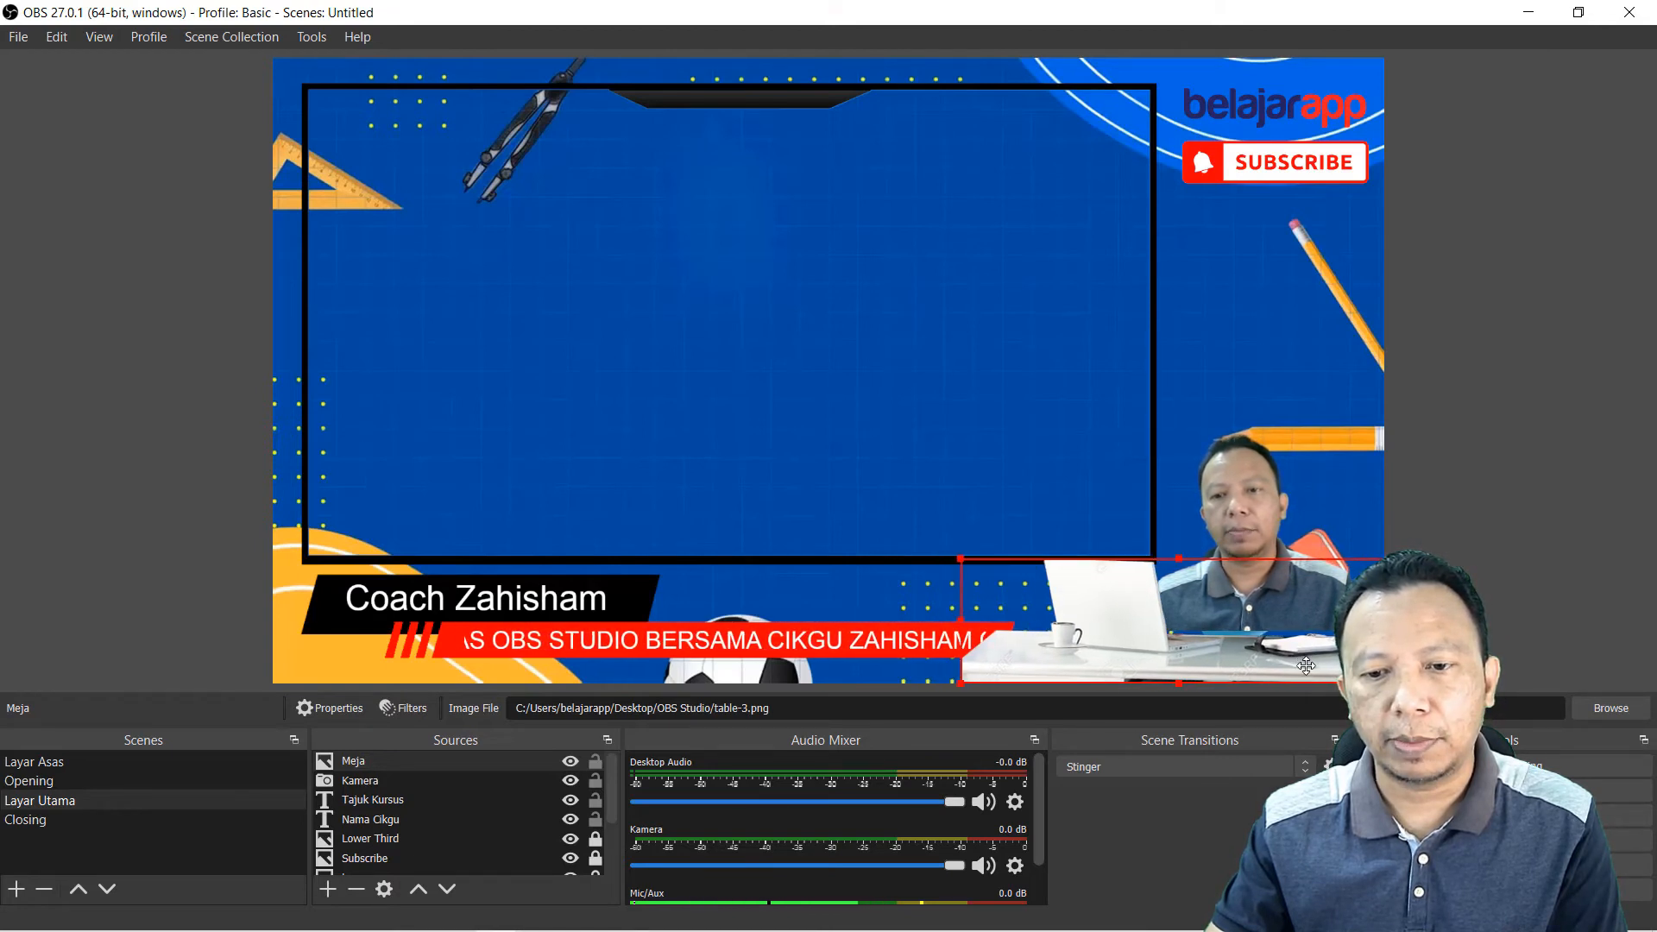
left_click_drag(1270, 518, 1283, 543)
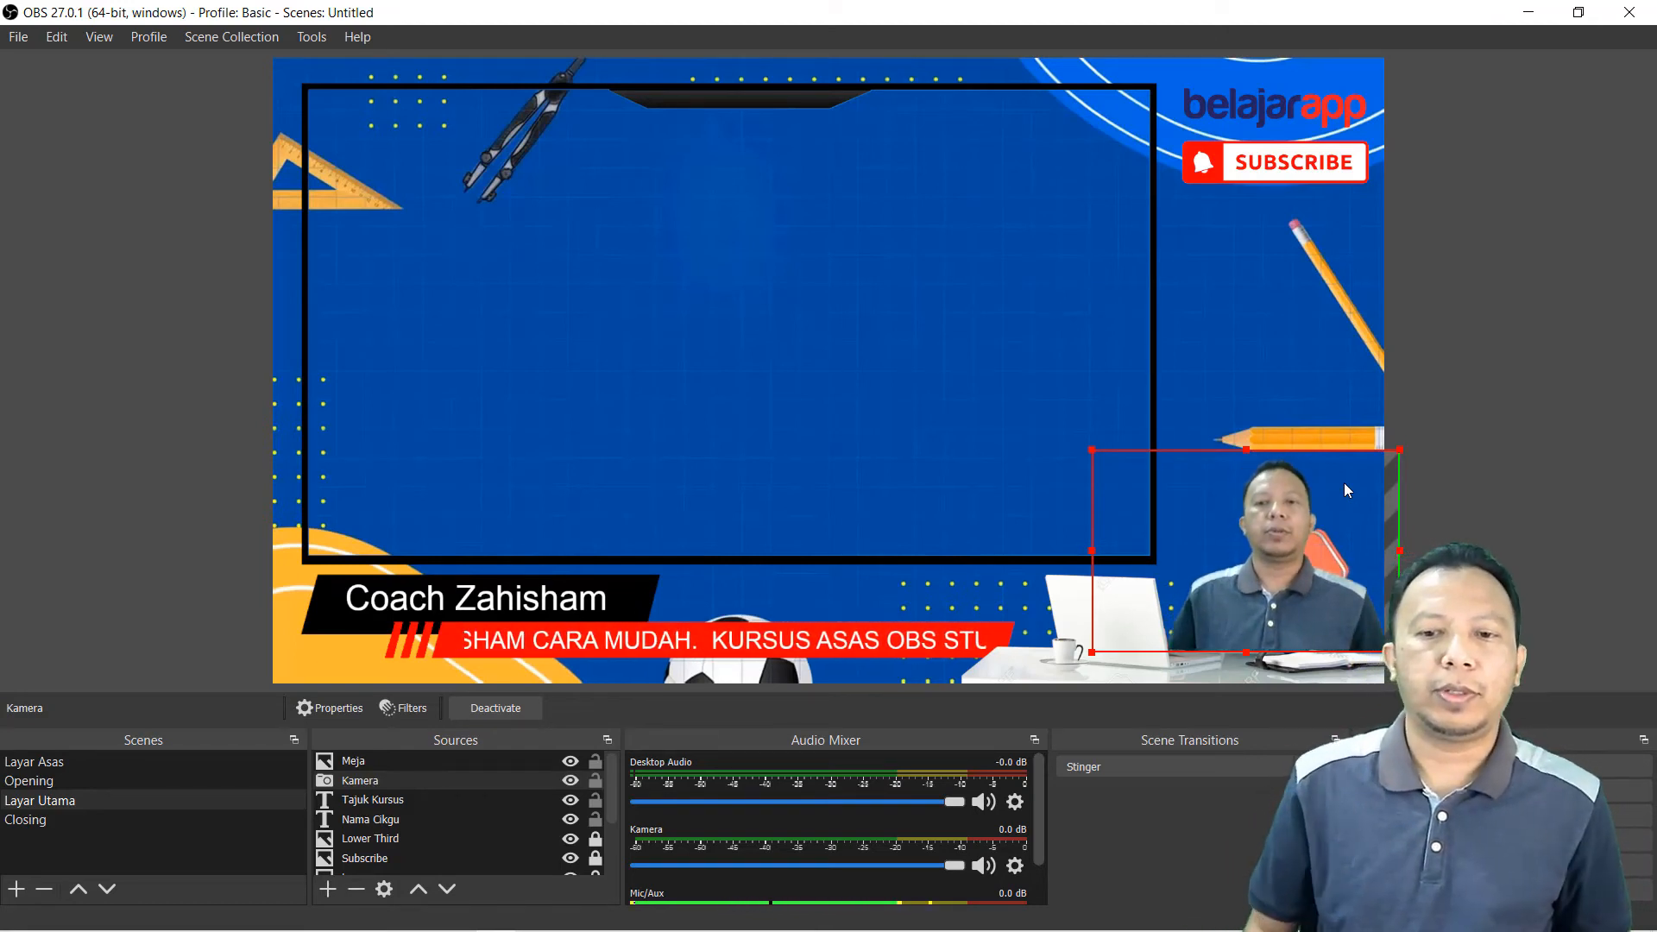
left_click(1510, 461)
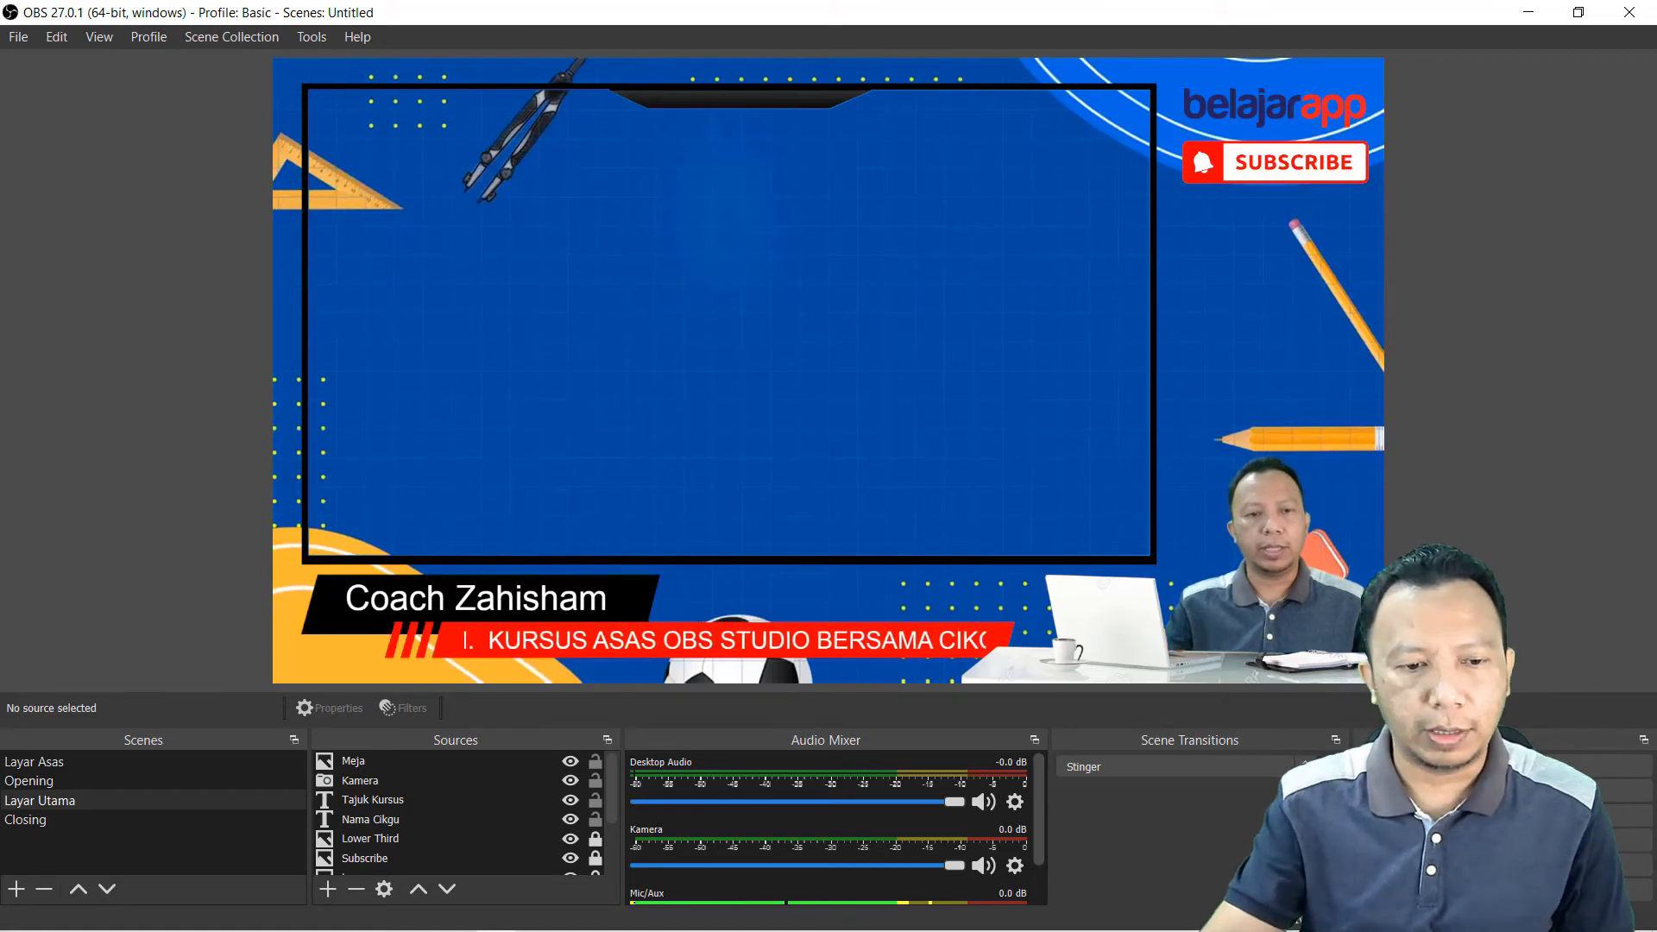
Step: Lock the Meja and Kamera sources in the Layar Utama scene
mouse_move(1467, 930)
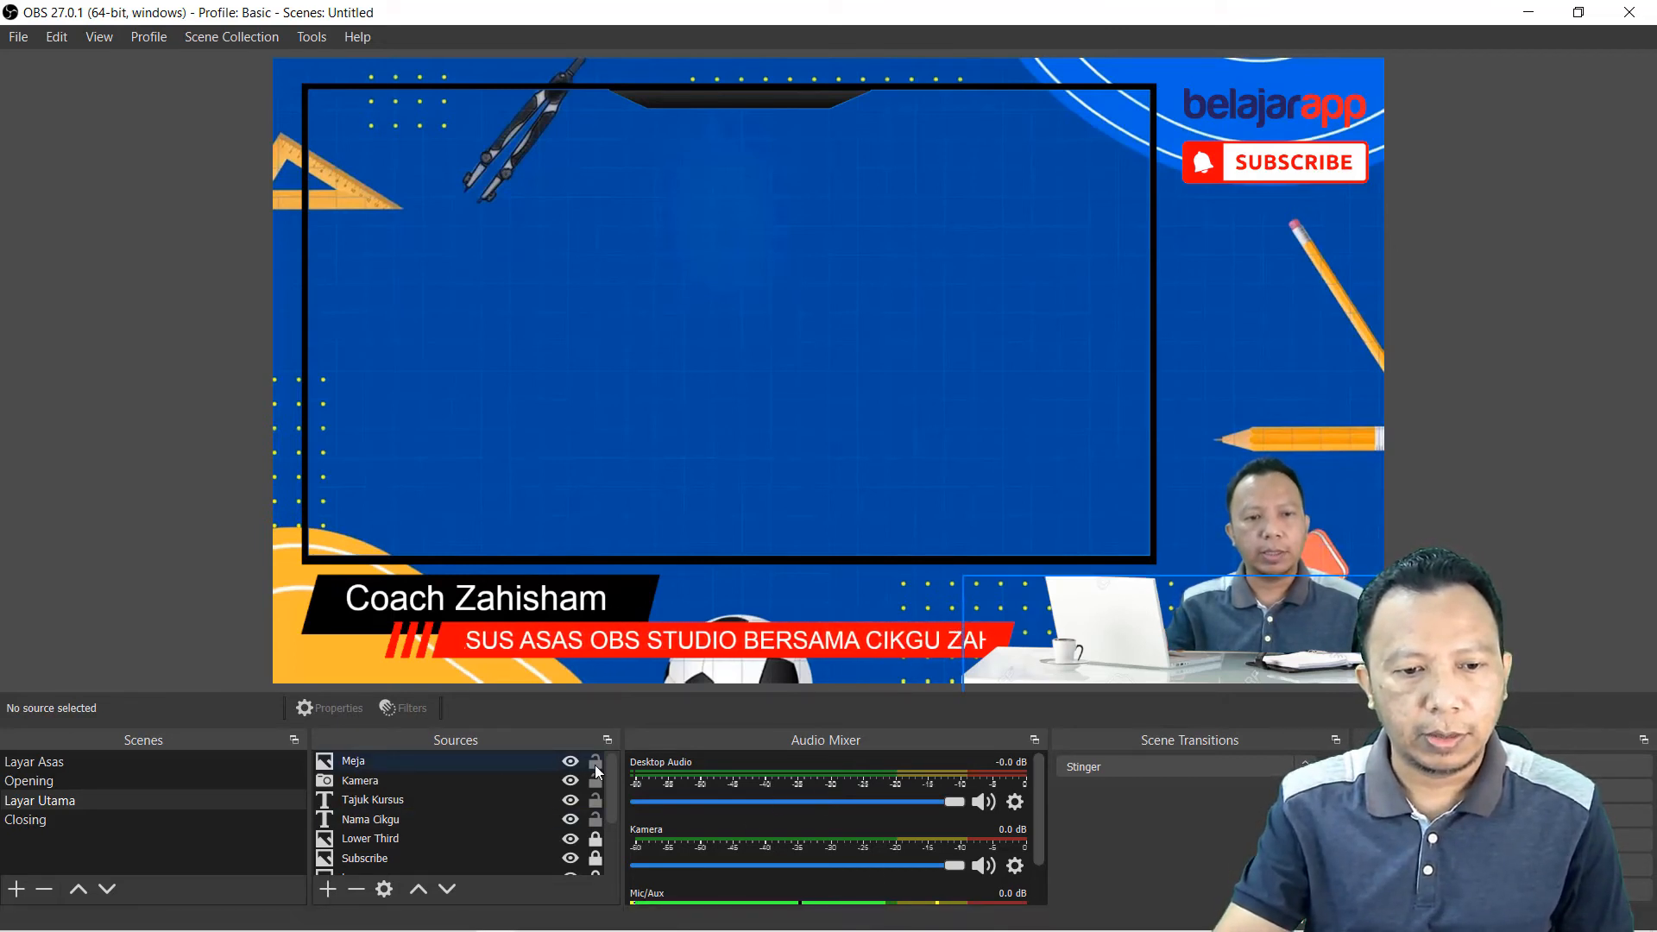
left_click(595, 761)
left_click(596, 780)
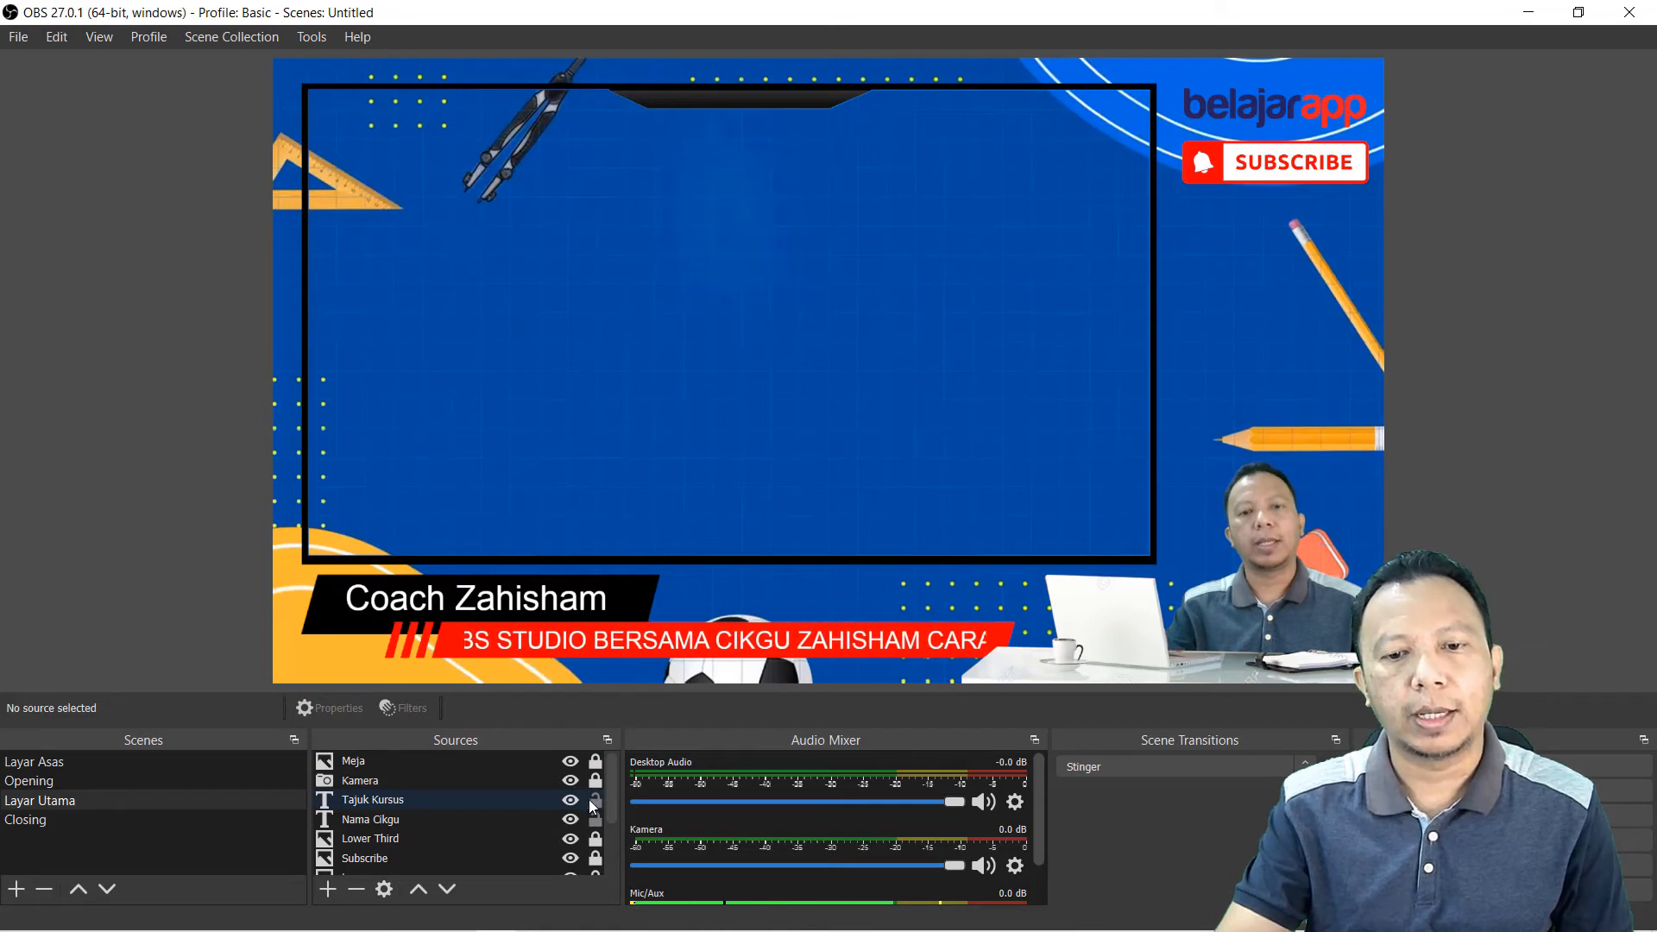
Step: Try to scale the ungrouped Lower Third image together with its text sources, and undo the resize
left_click(464, 835)
left_click(437, 797, "shift")
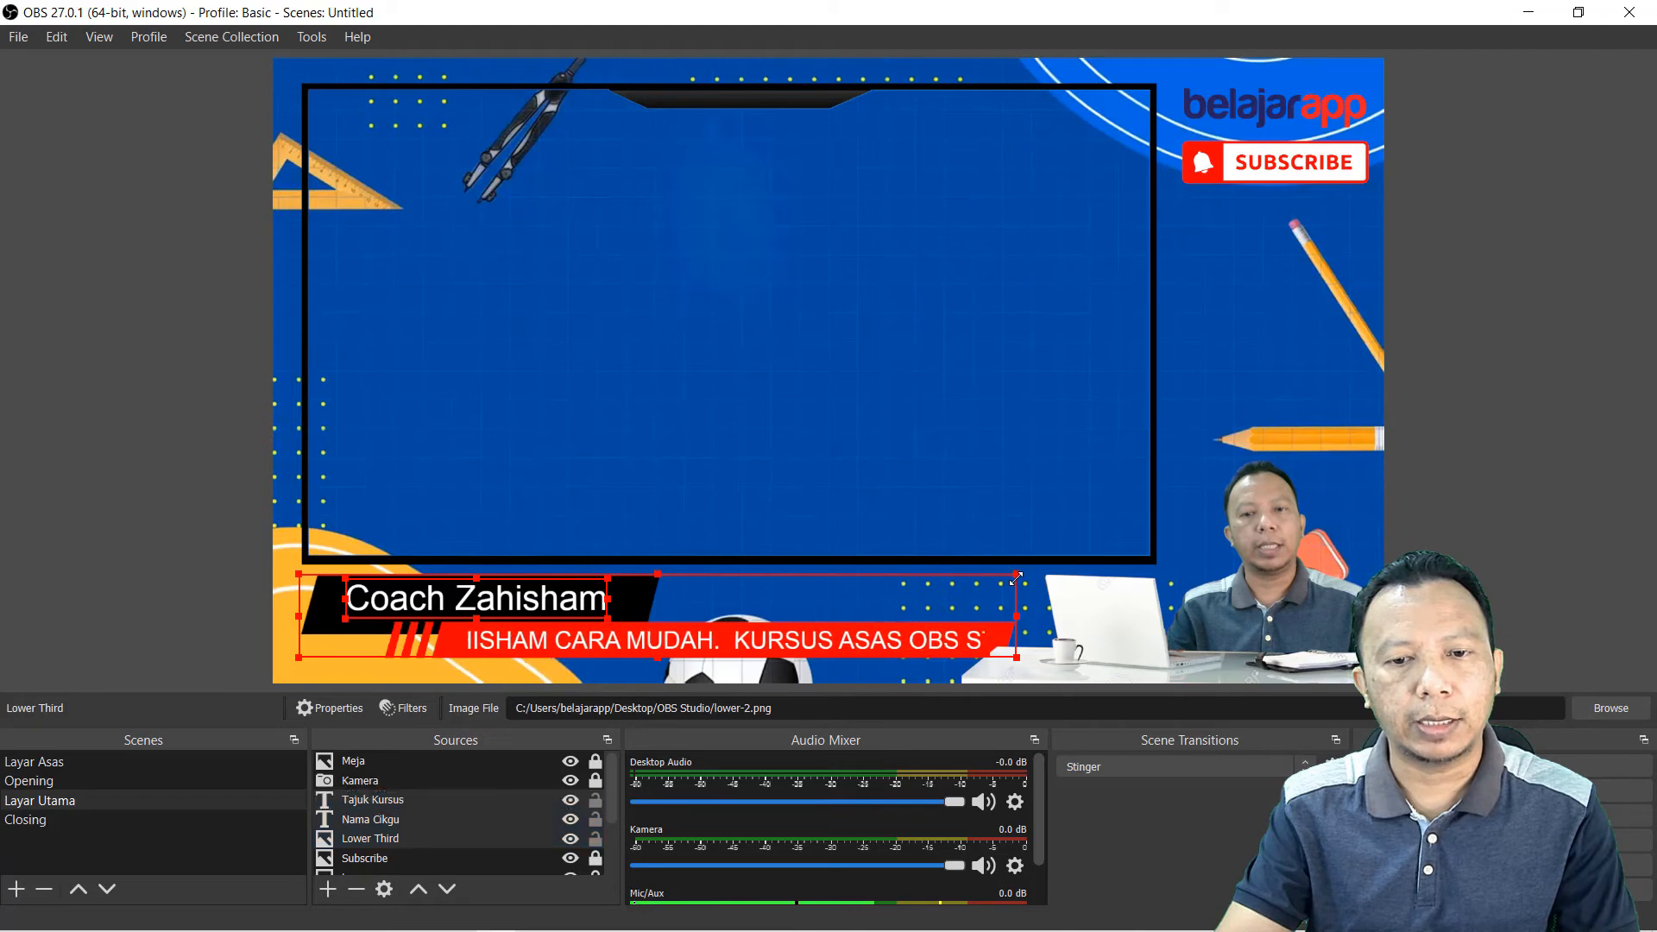
left_click_drag(1016, 575, 998, 580)
key("ctrl+z")
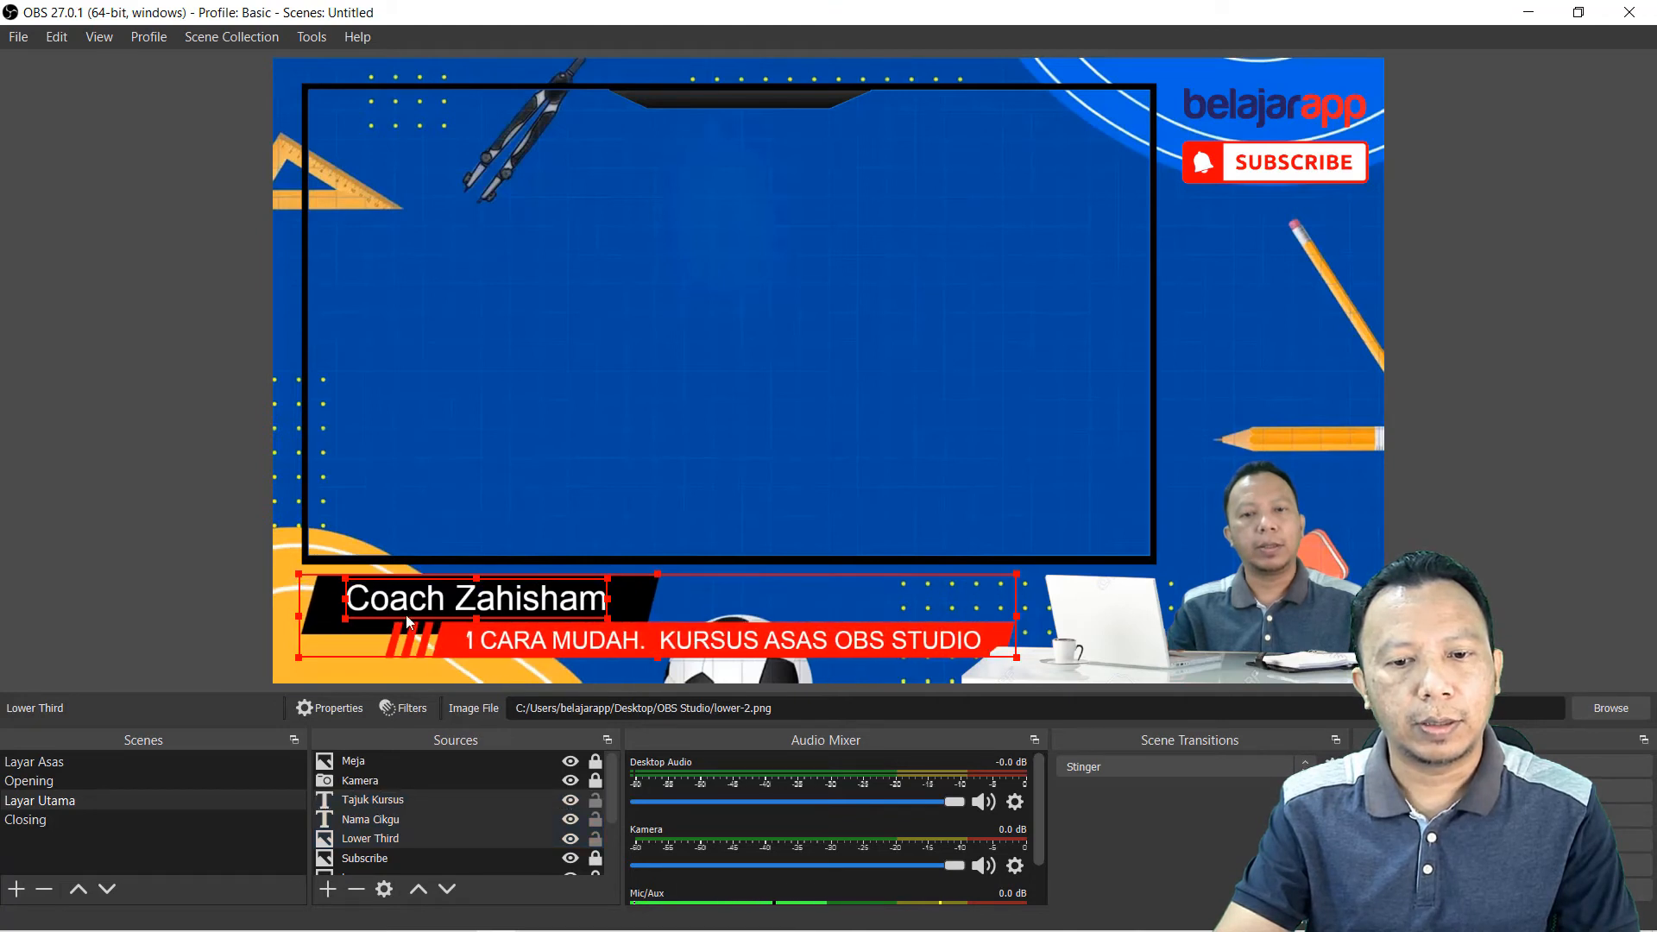
left_click(196, 609)
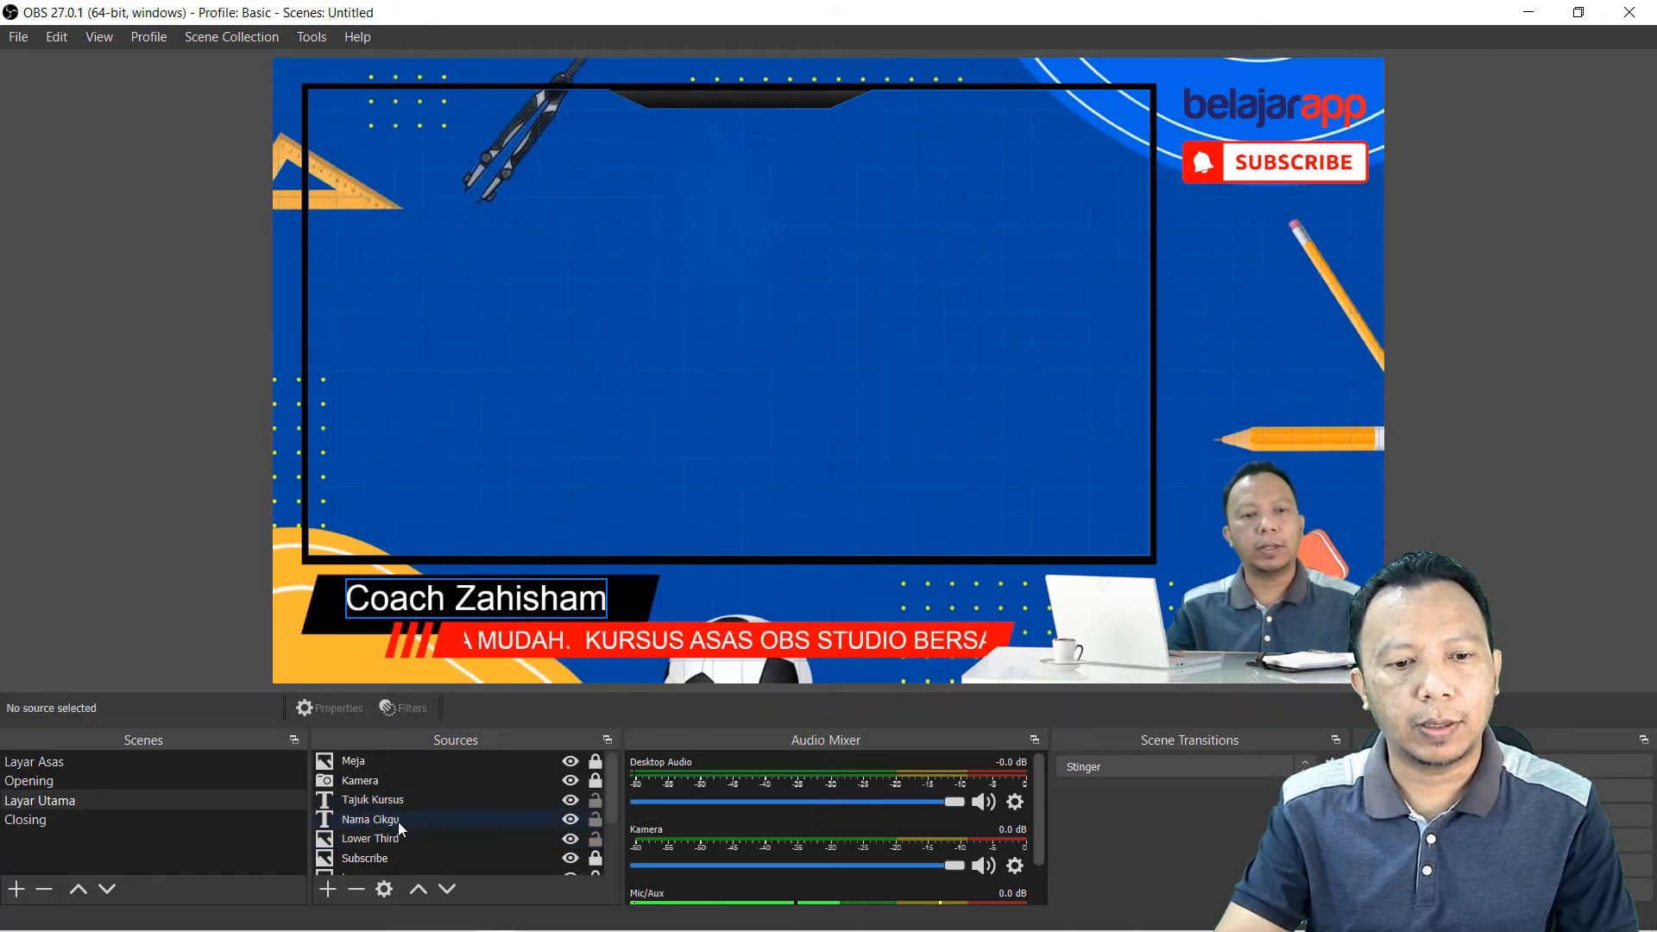
left_click(399, 837)
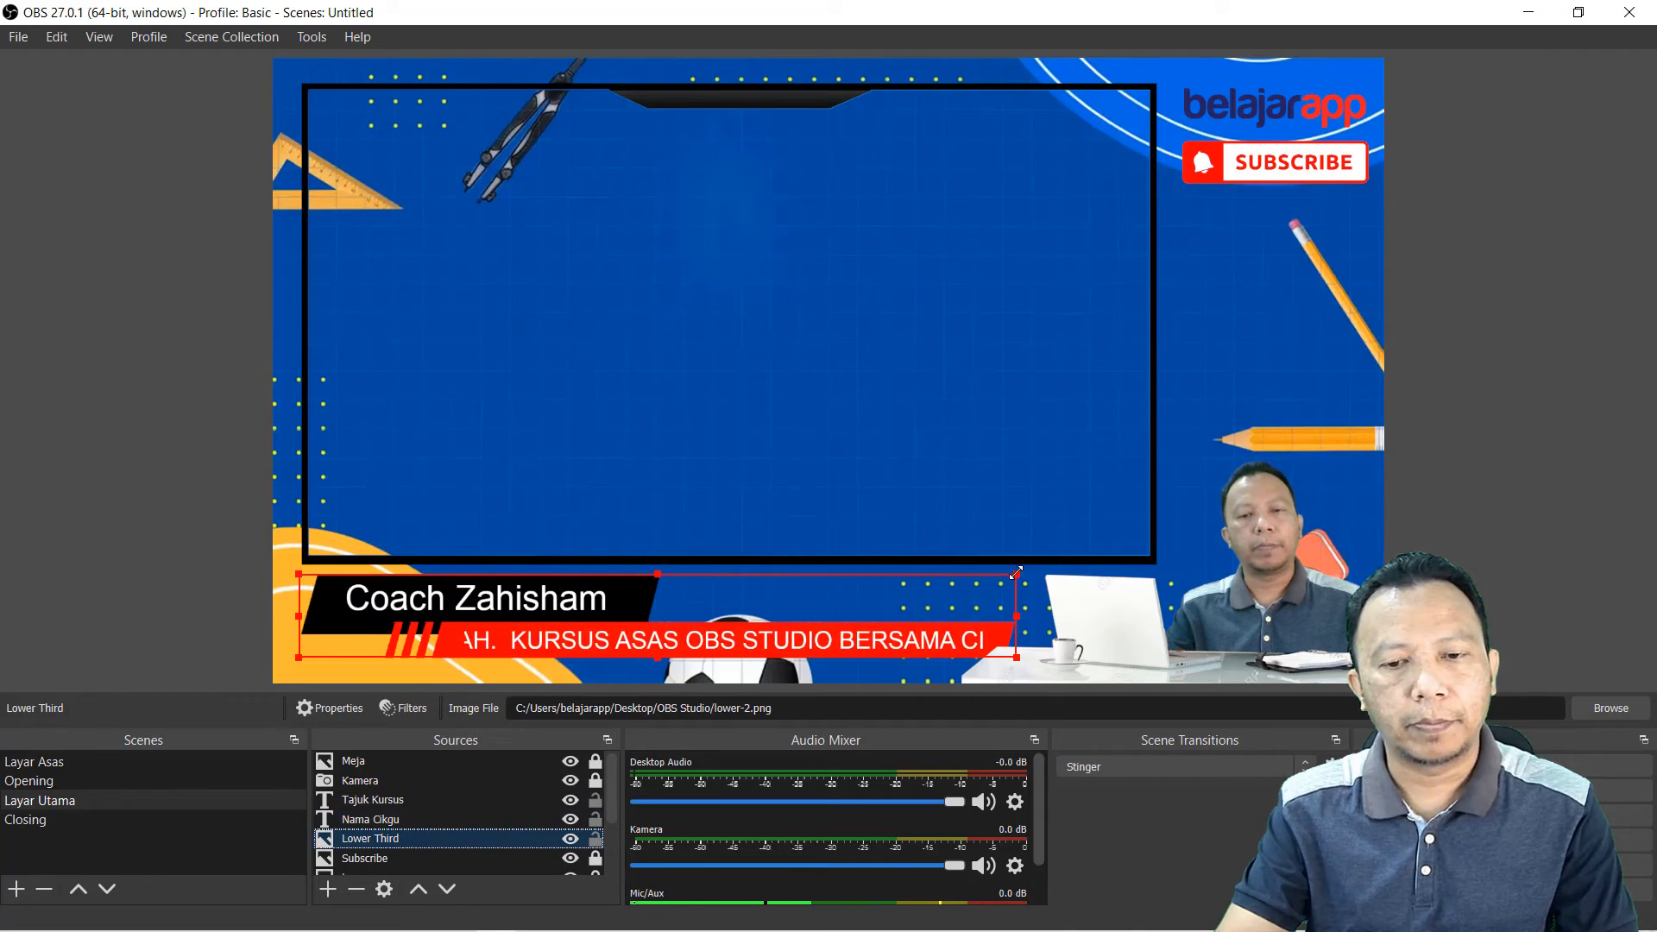
left_click(993, 537)
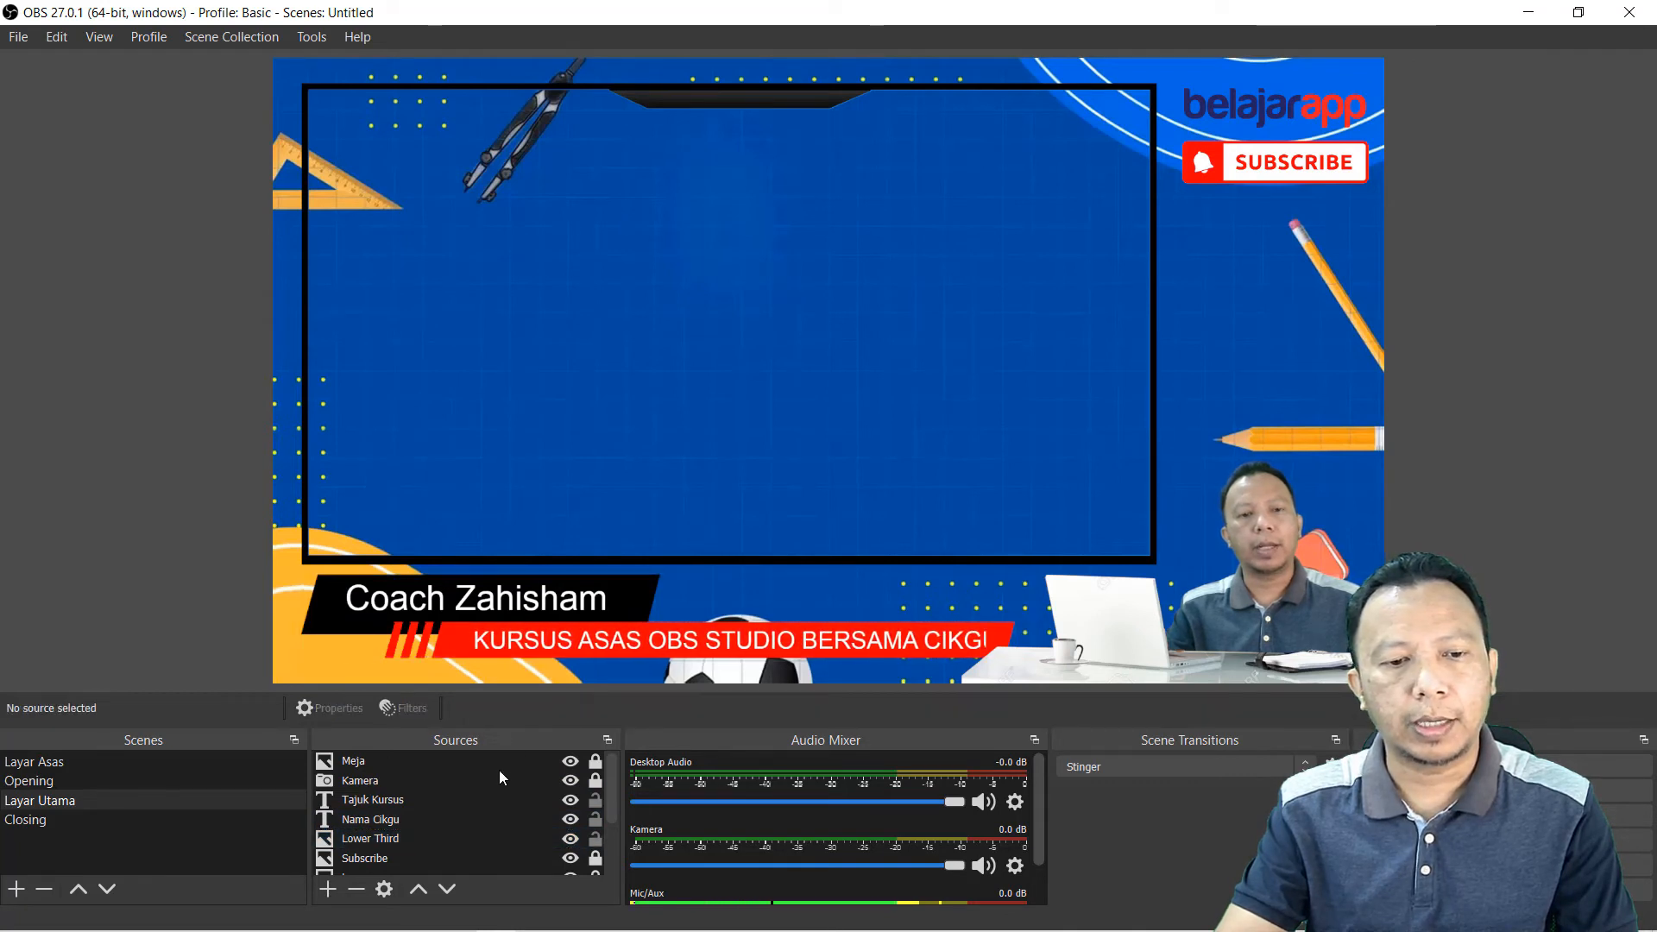
Step: Group the Tajuk Kursus, Nama Cikgu and Lower Third sources as Lower Group and collapse the group
left_click(397, 804)
left_click(397, 816, "ctrl")
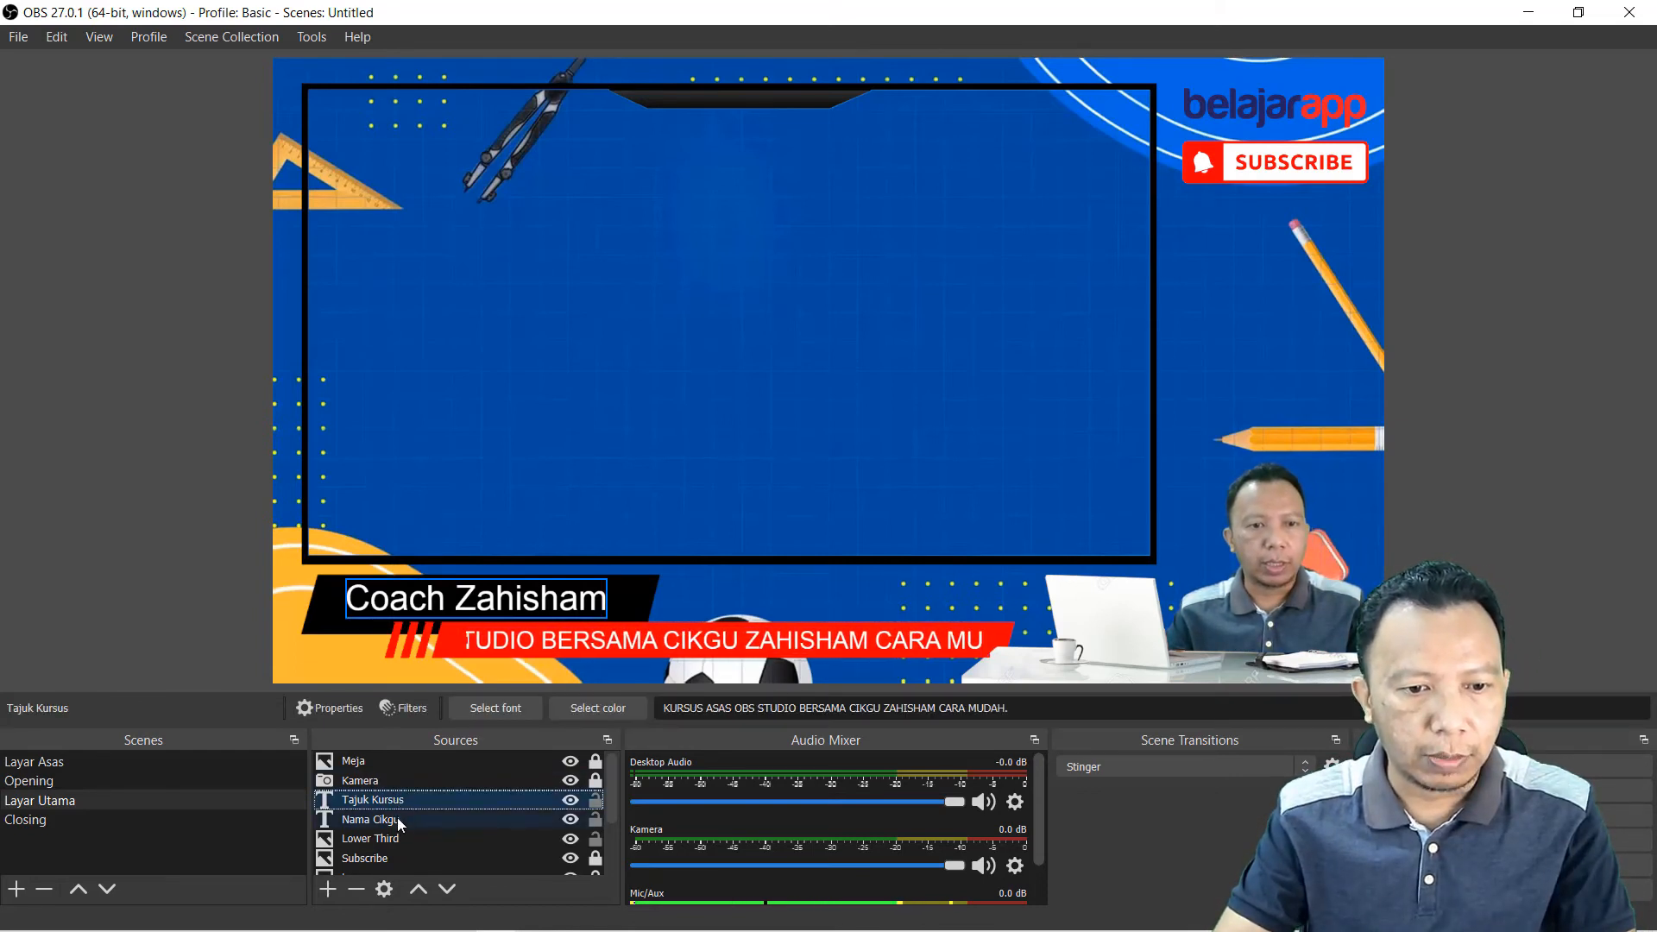
left_click(397, 839, "ctrl")
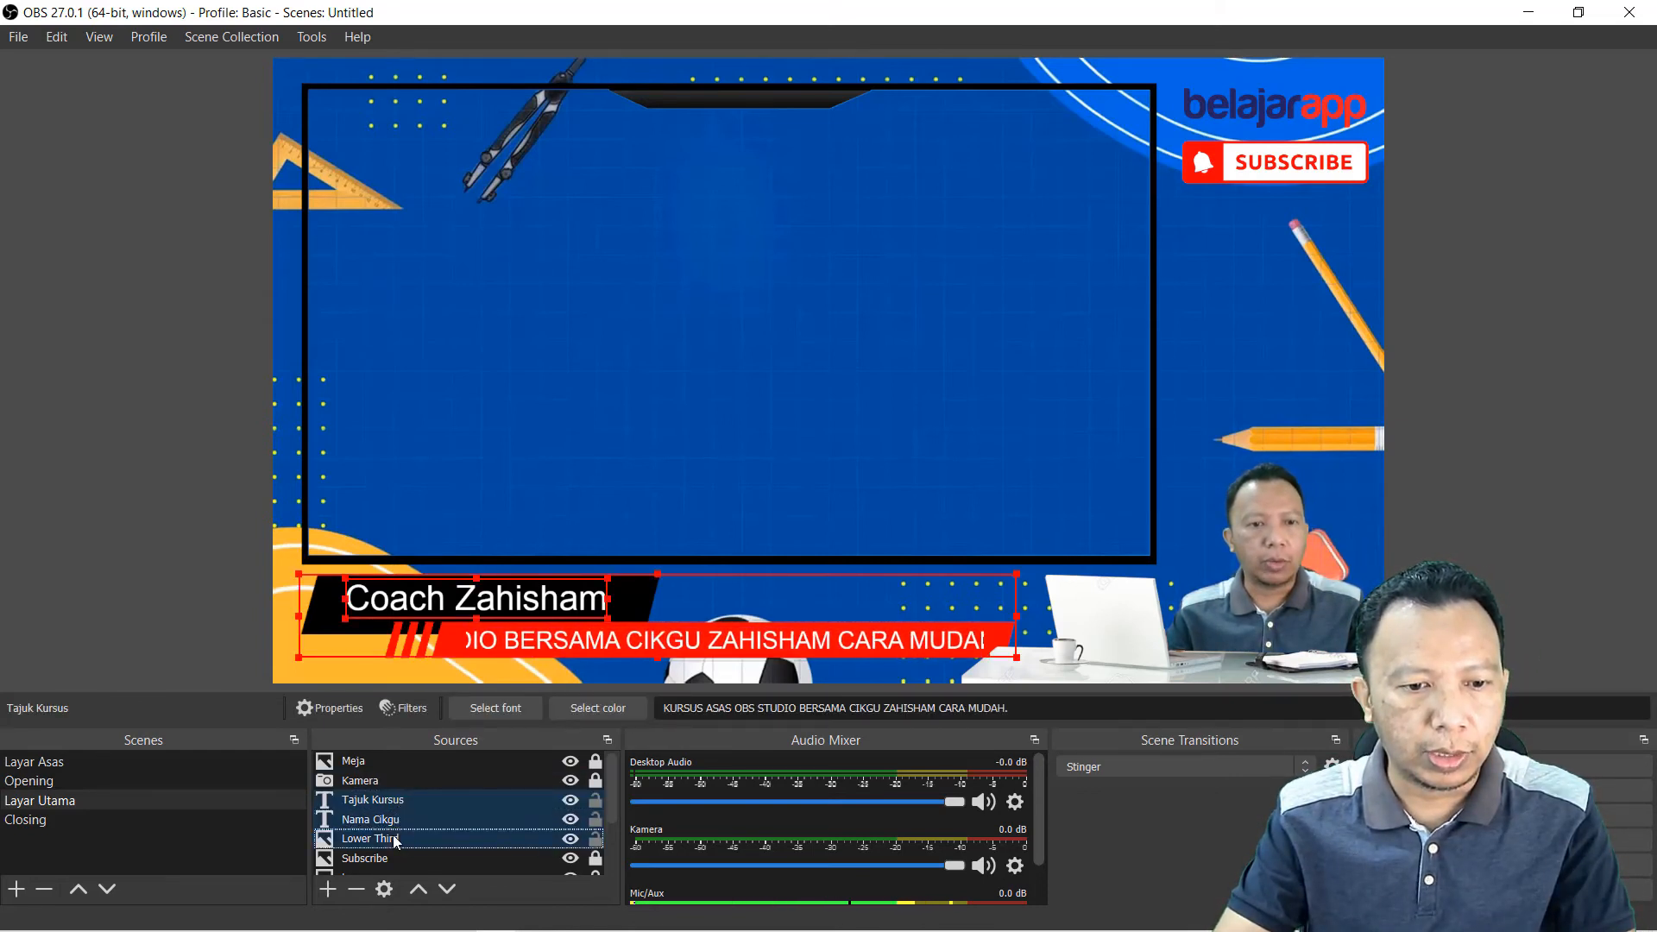
right_click(441, 799)
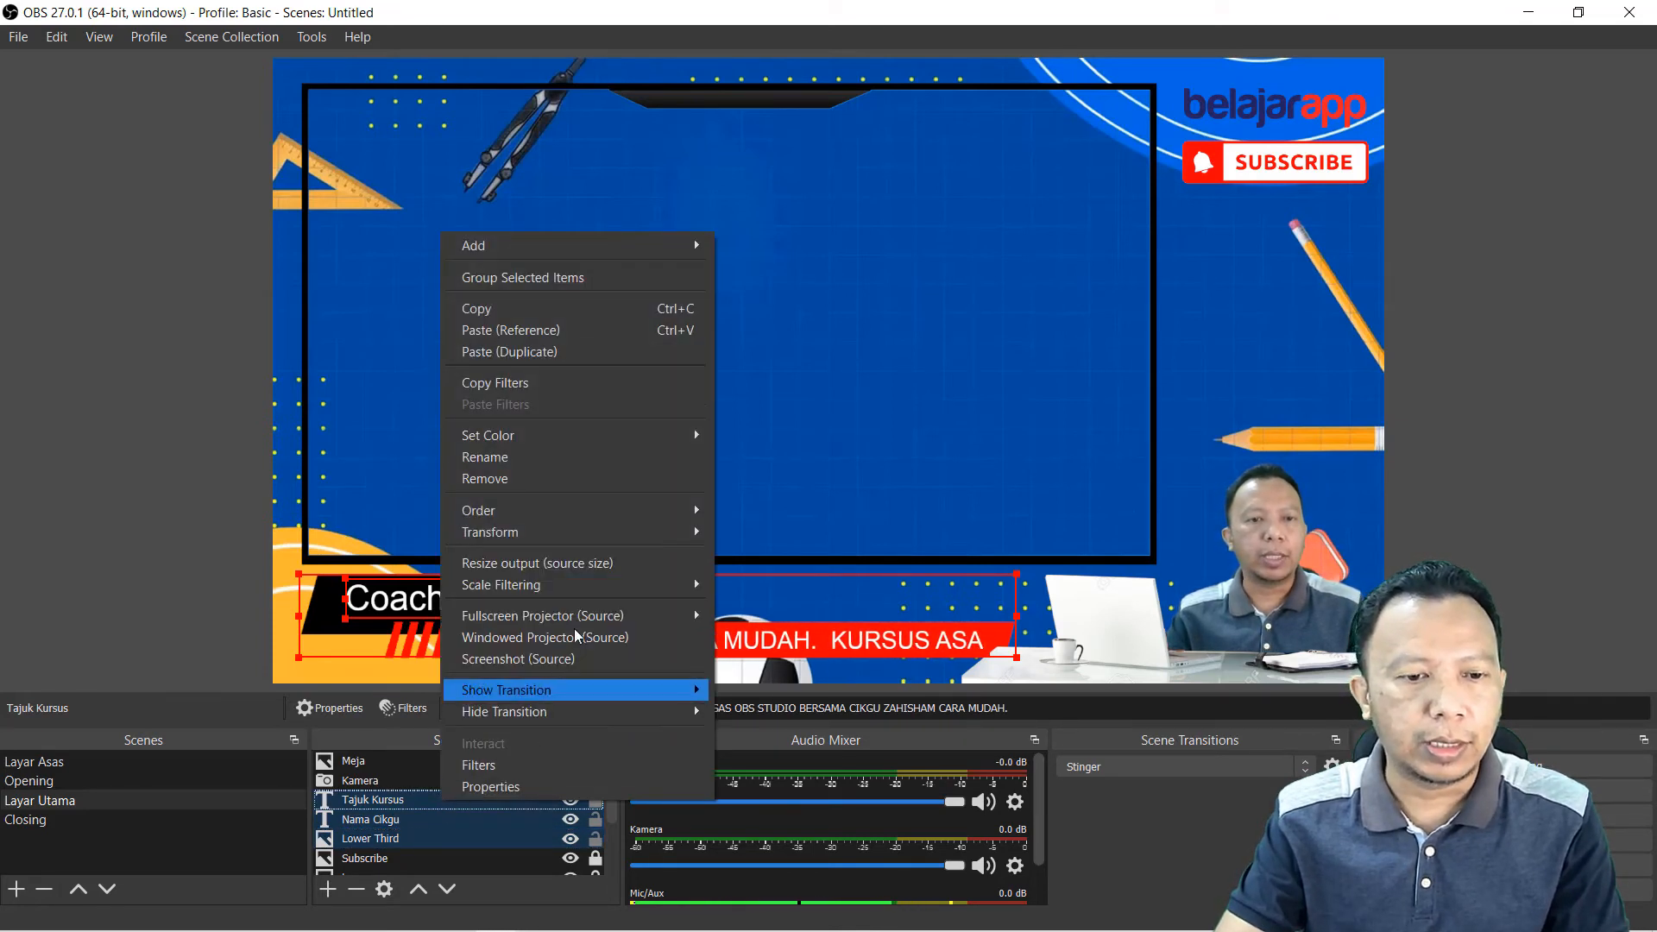
left_click(510, 278)
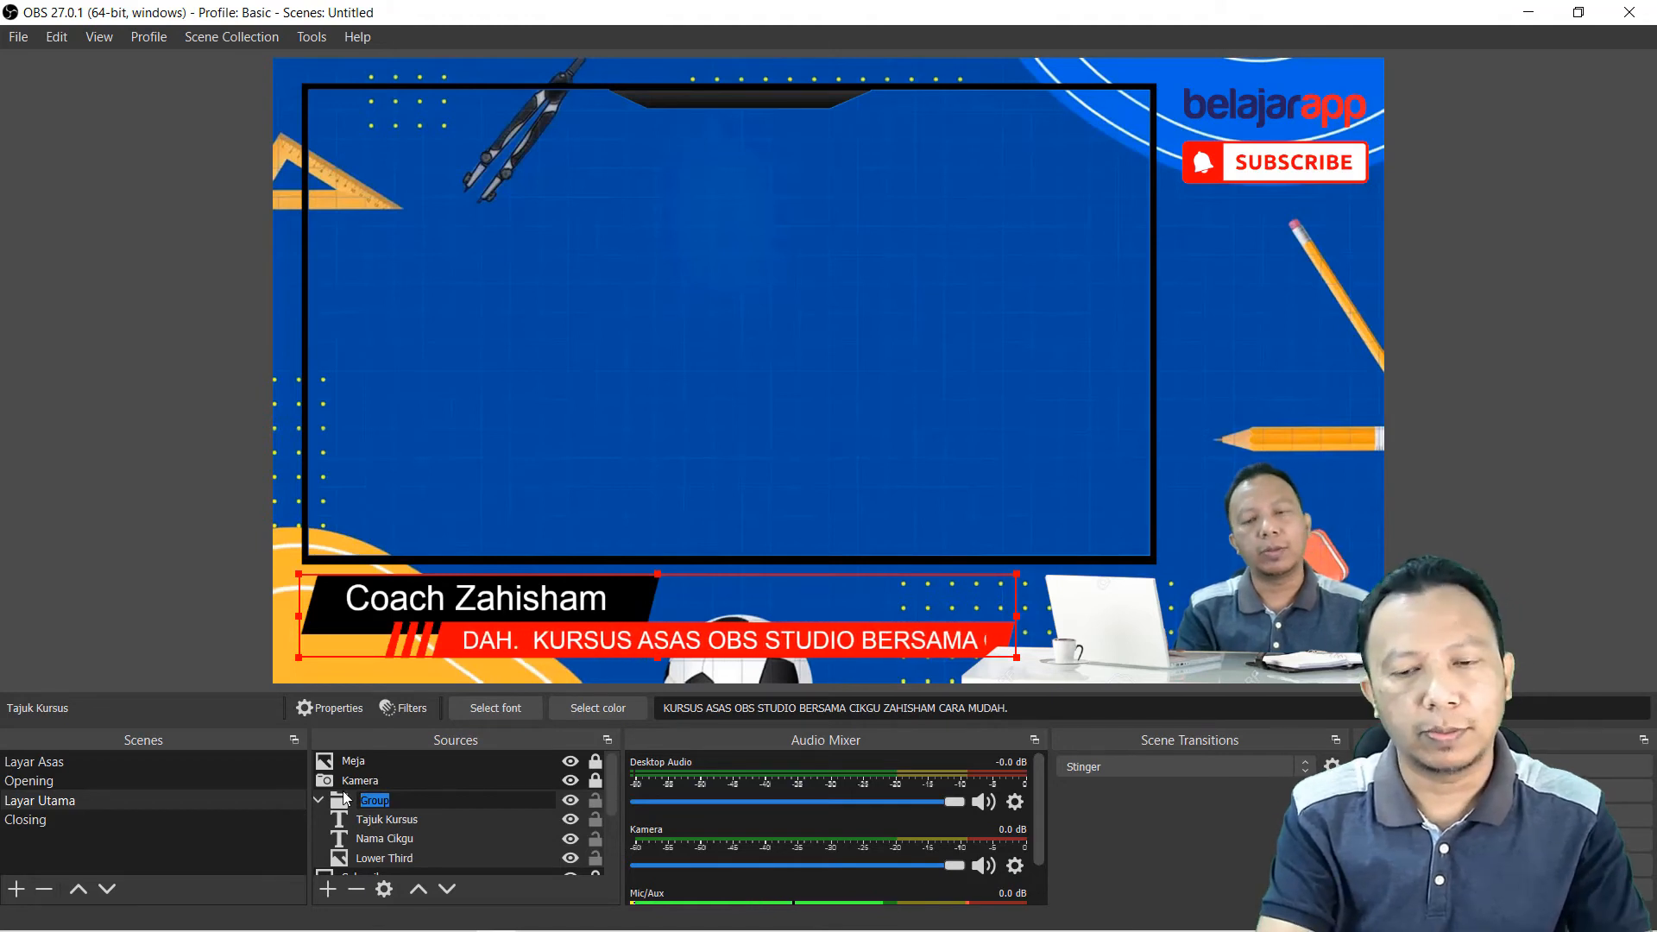
type("Lowe")
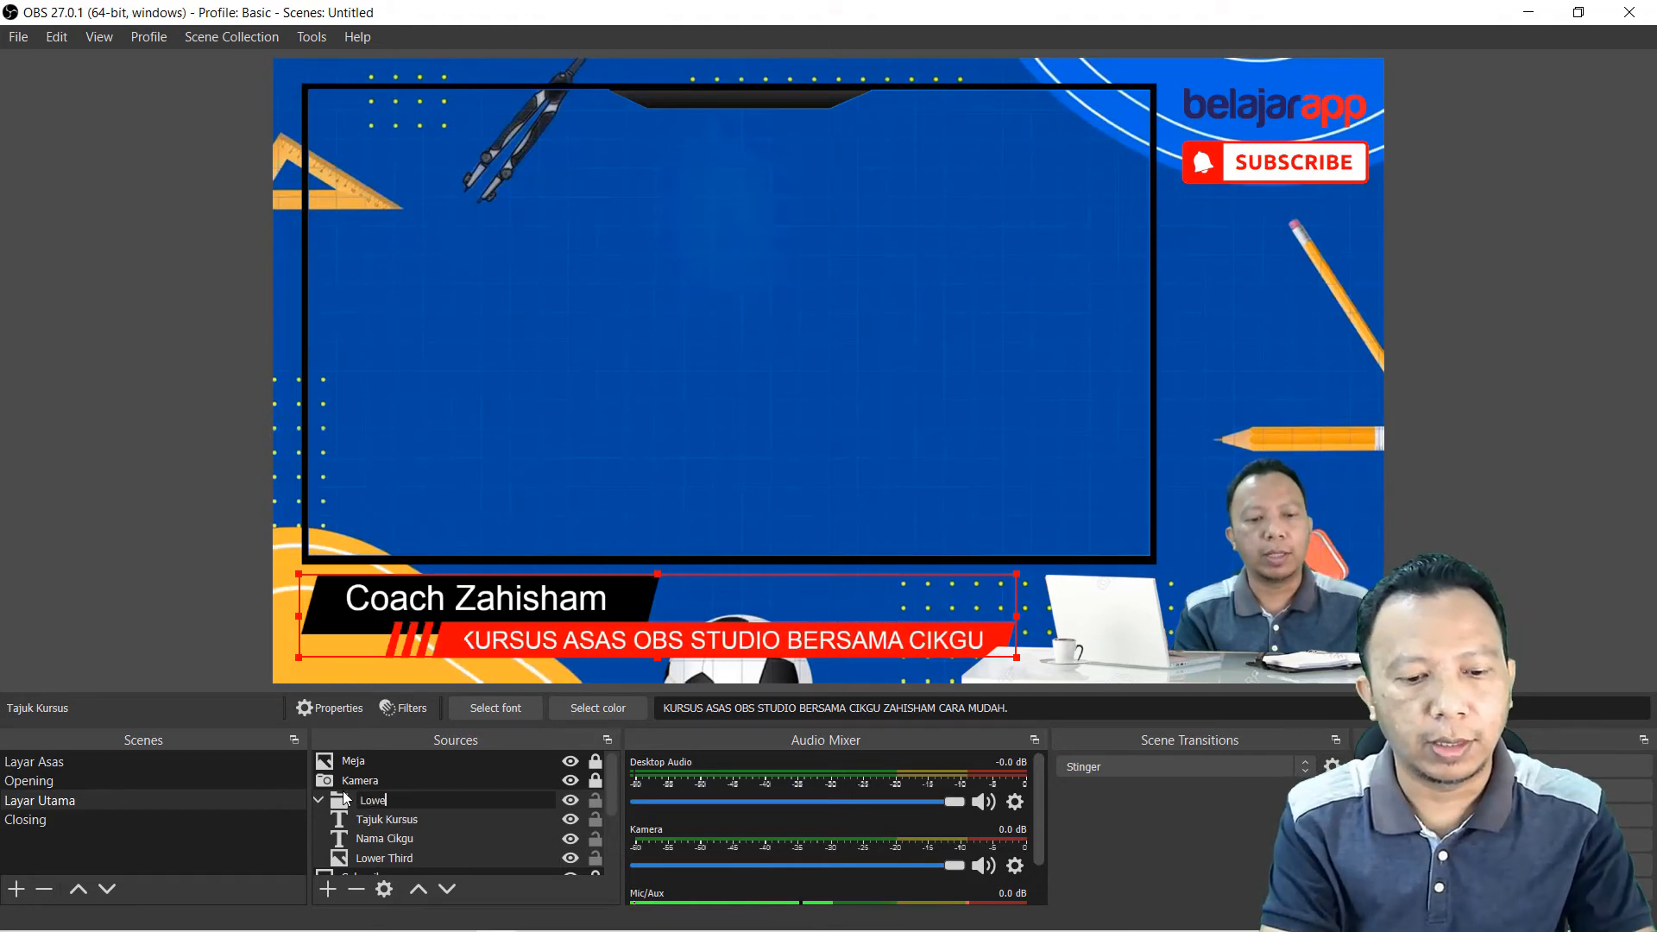
type("r Group")
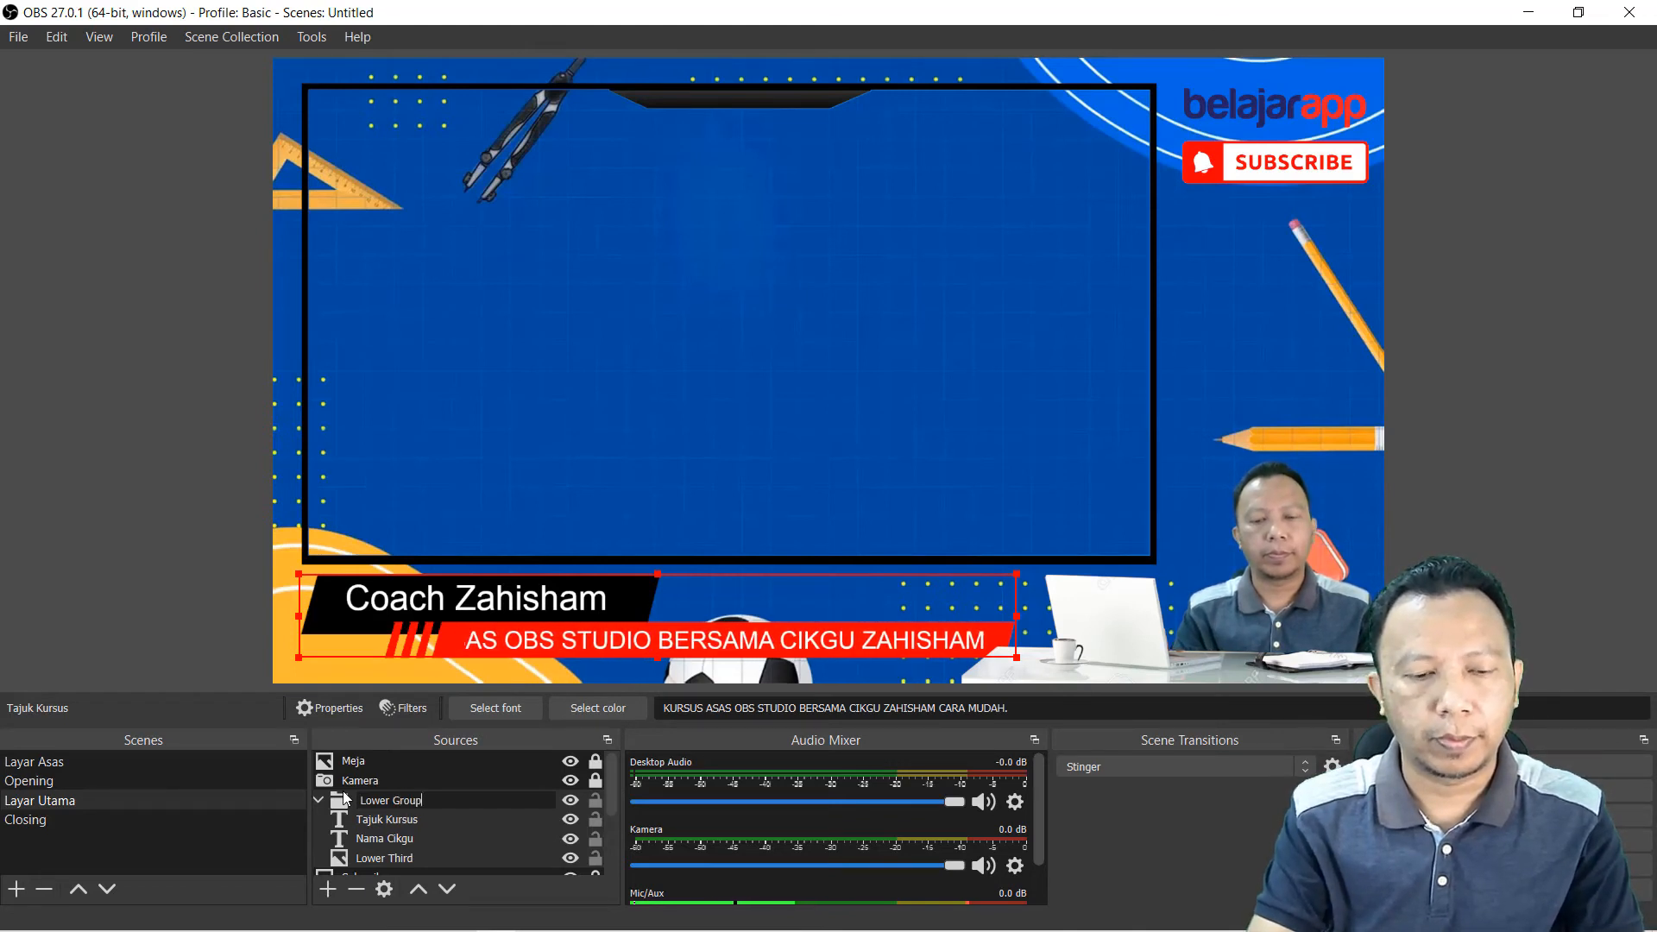
key("Return")
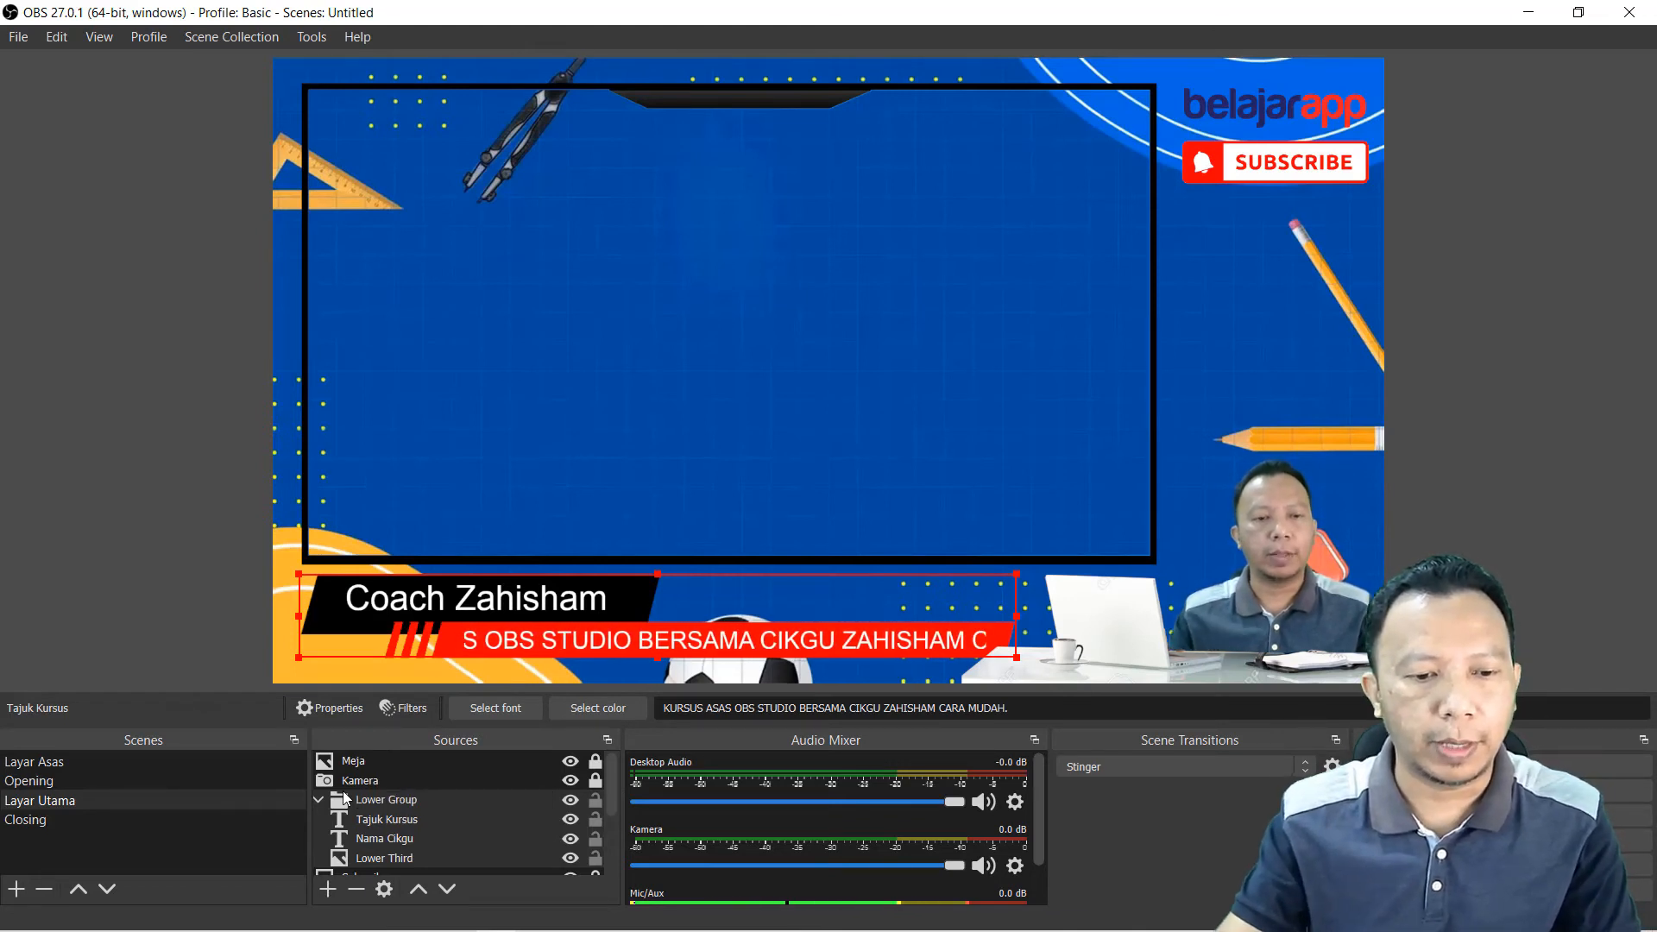
left_click(319, 799)
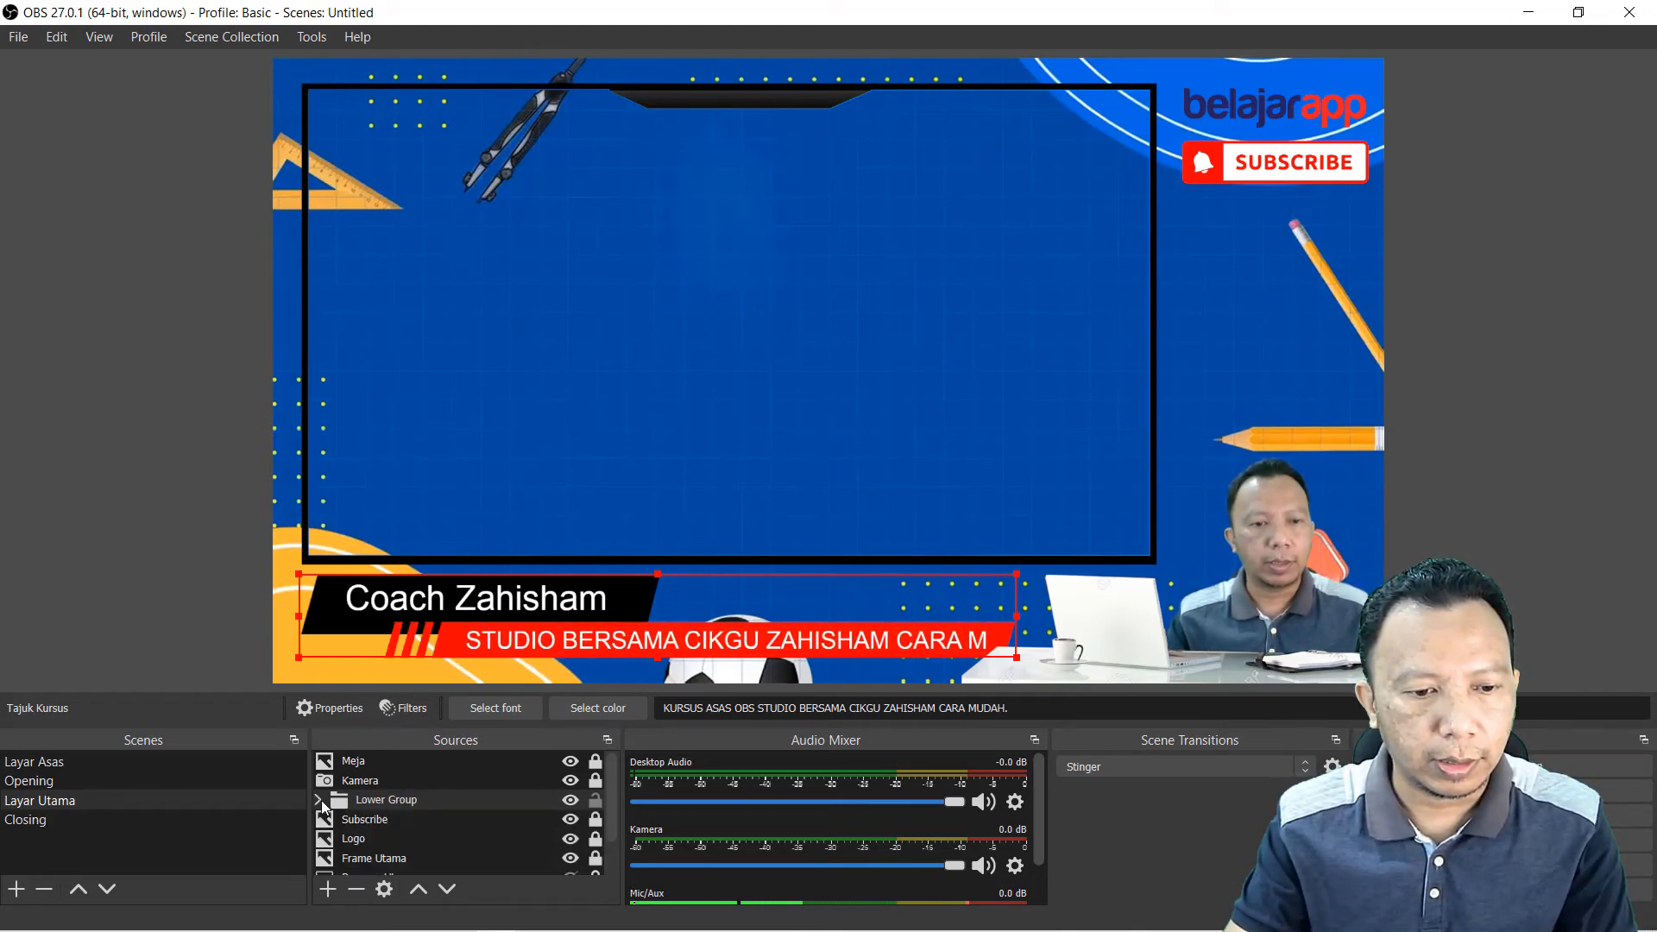
Step: Scale Lower Group down slightly on the canvas and test hiding and showing the whole group
left_click(473, 647)
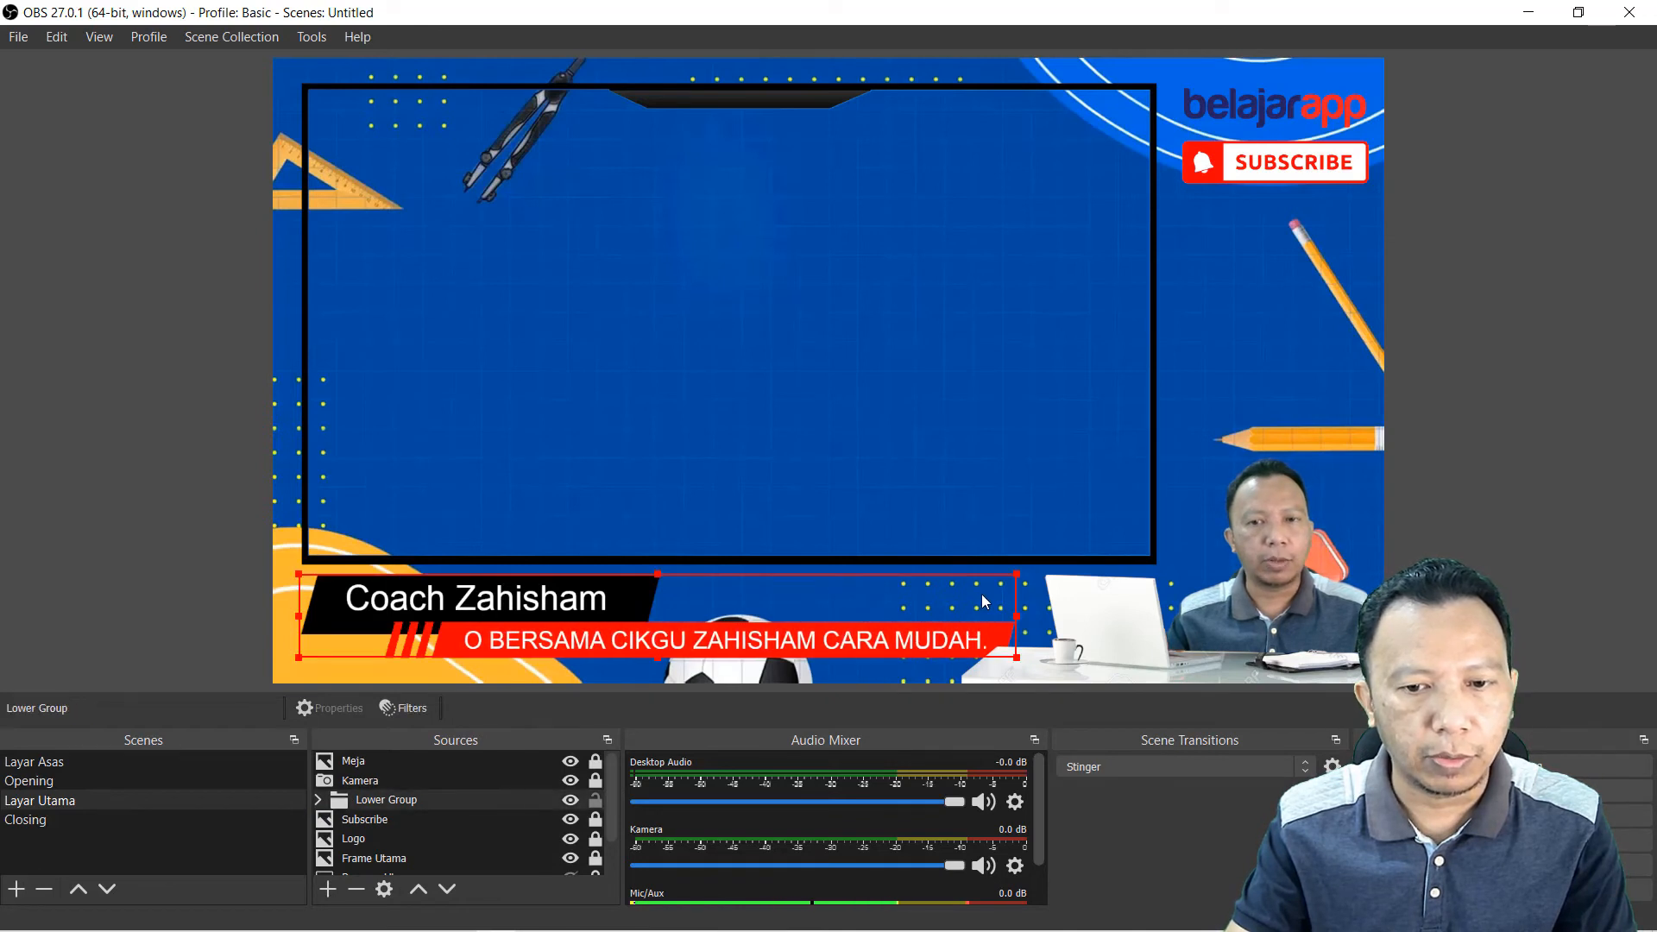
left_click_drag(1017, 575, 970, 581)
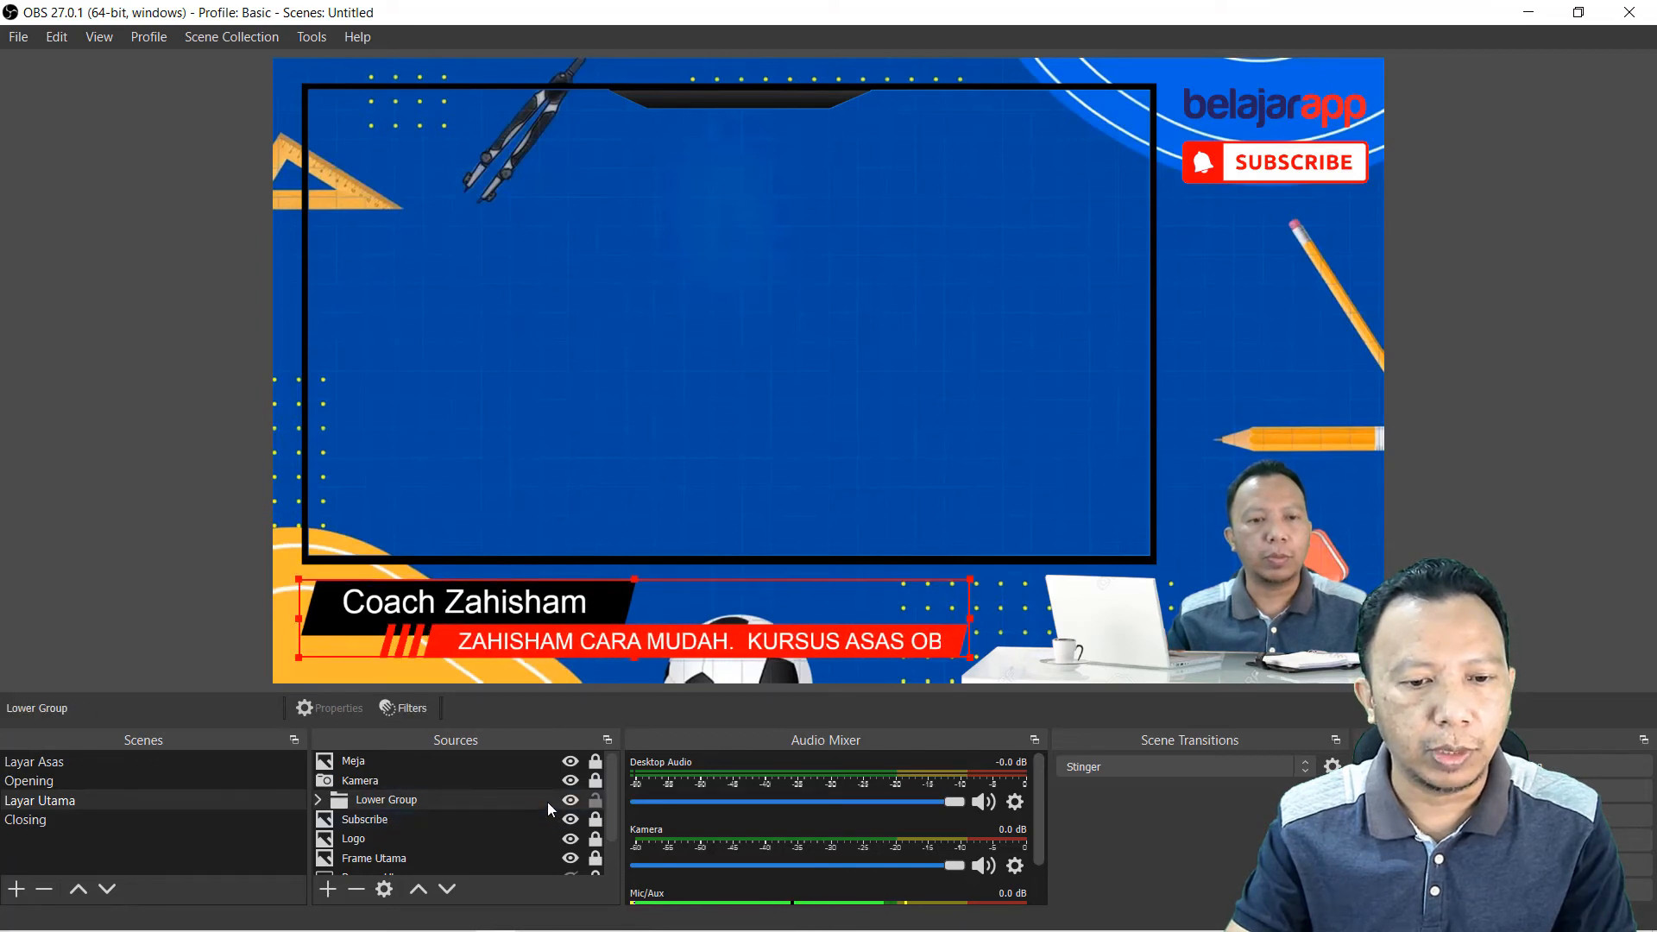
left_click(568, 803)
left_click(569, 802)
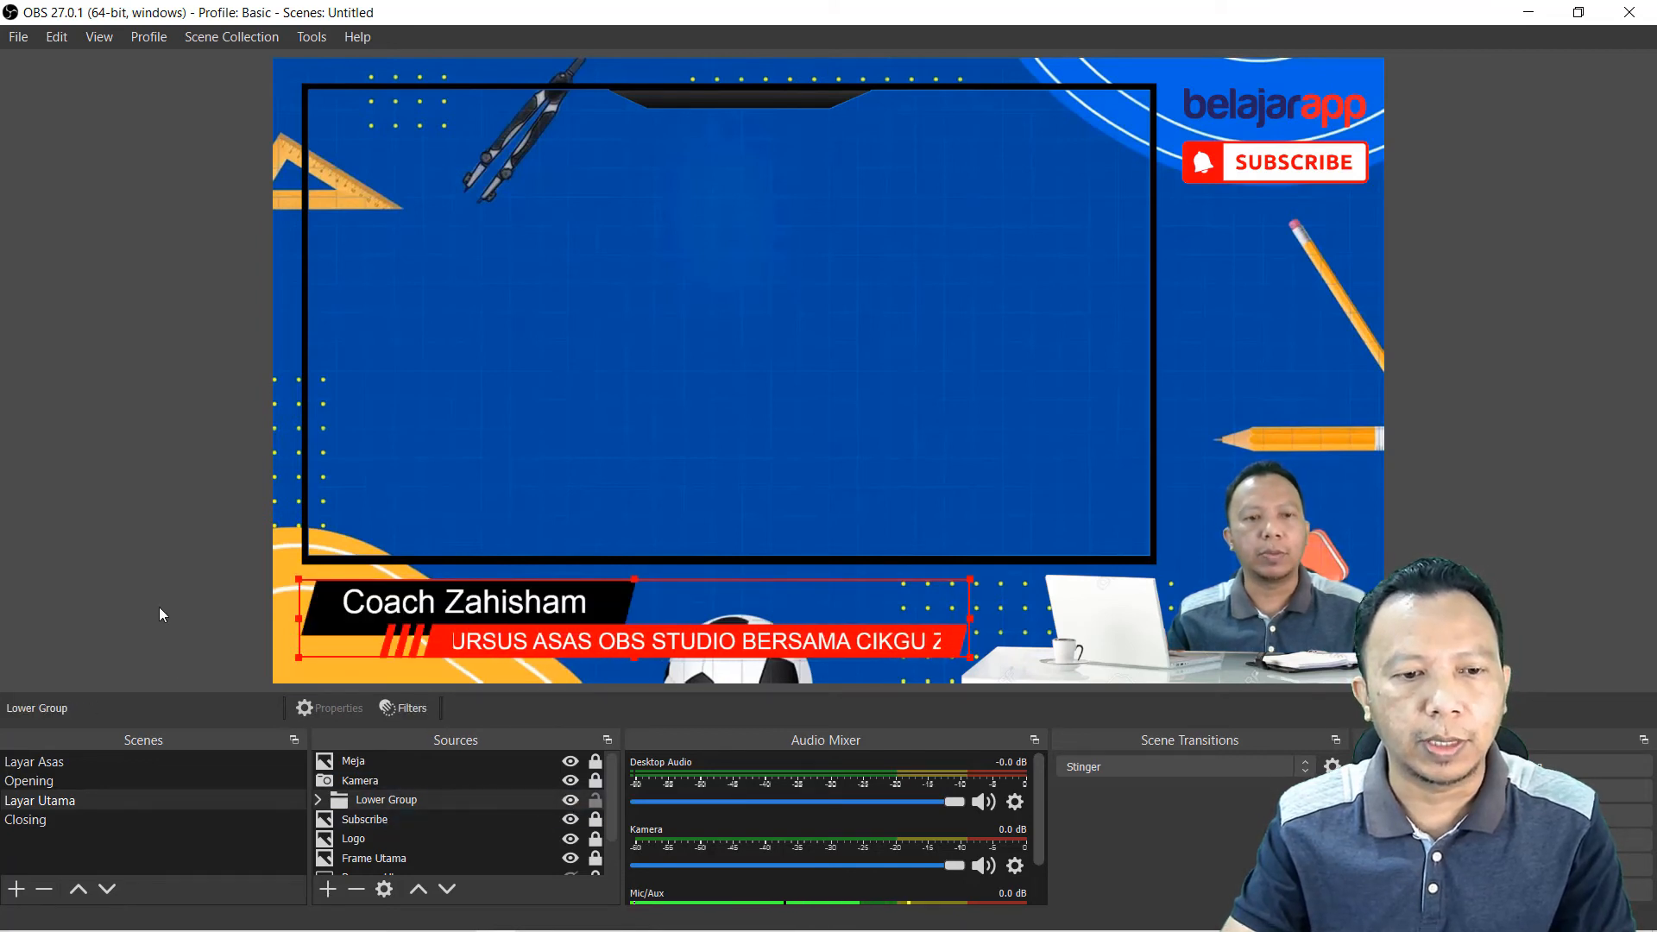
left_click(172, 571)
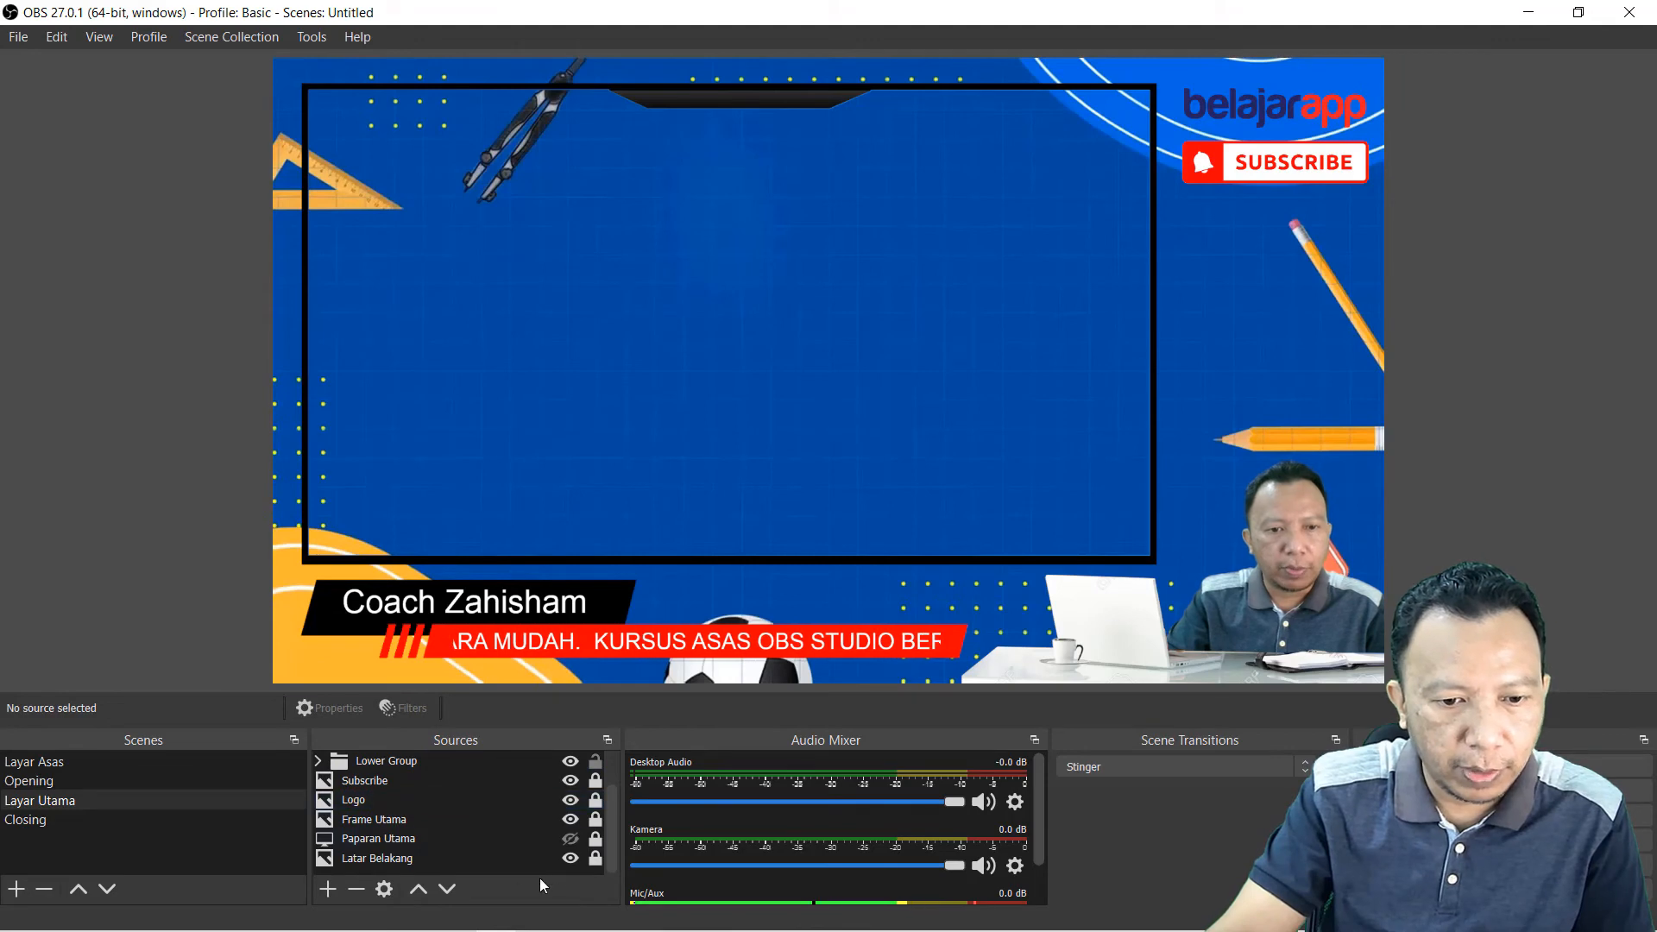
Step: Make the Paparan Utama display capture visible inside the frame and review the stacking order of the scene's sources
left_click(571, 839)
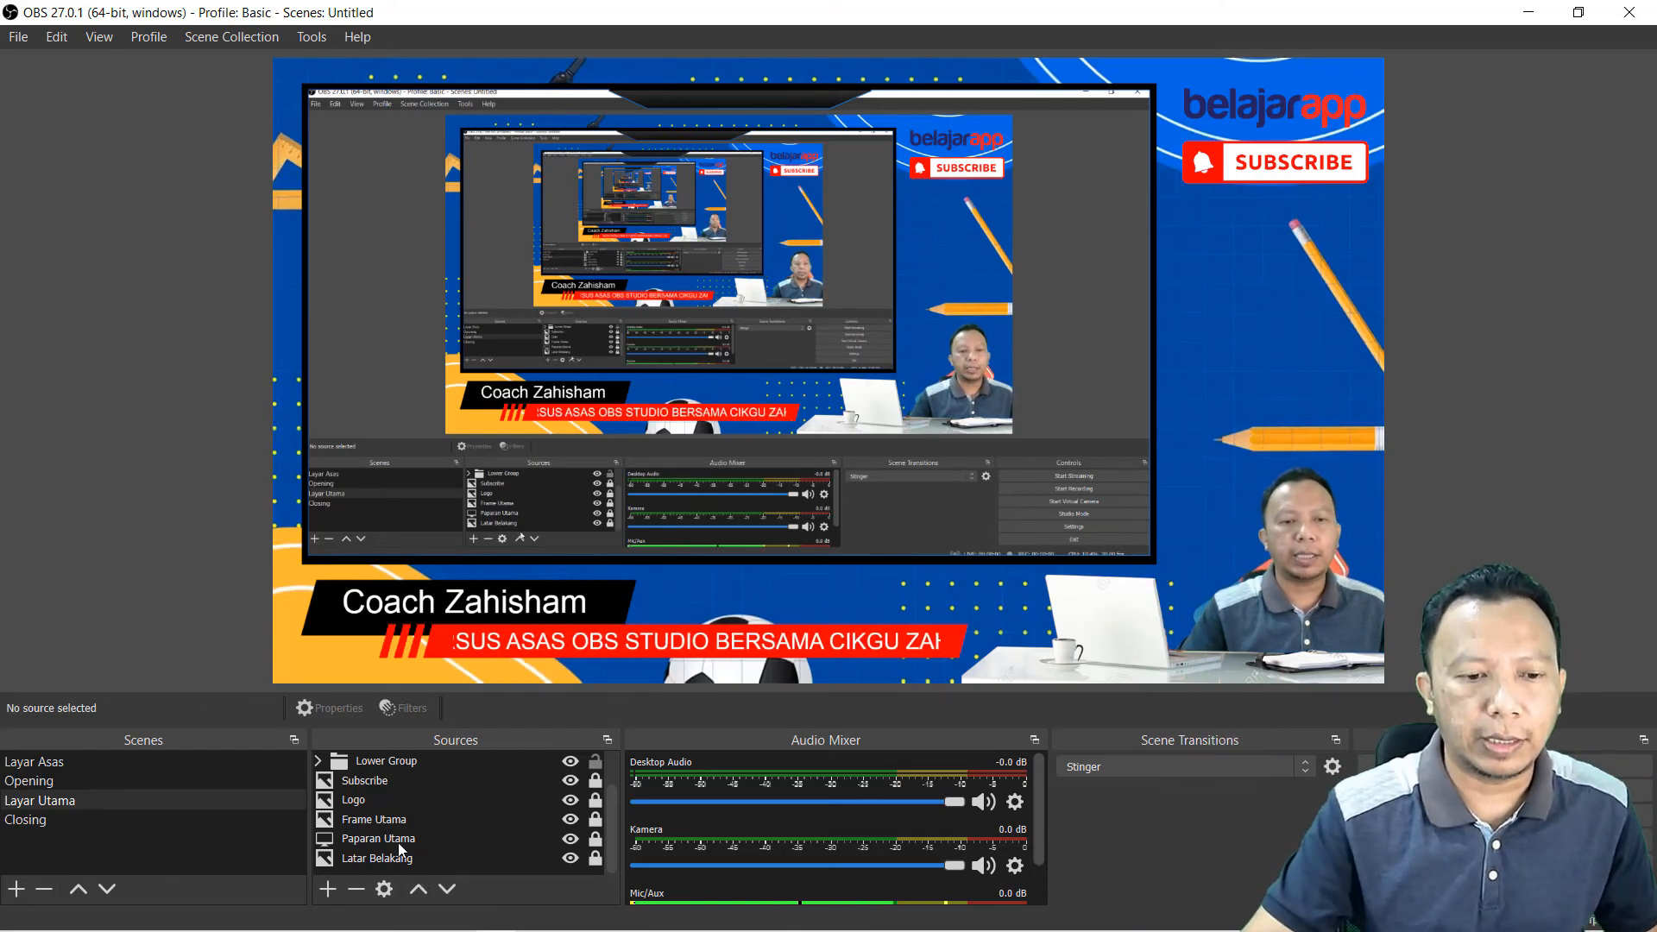
scroll(490, 803, "up", 1)
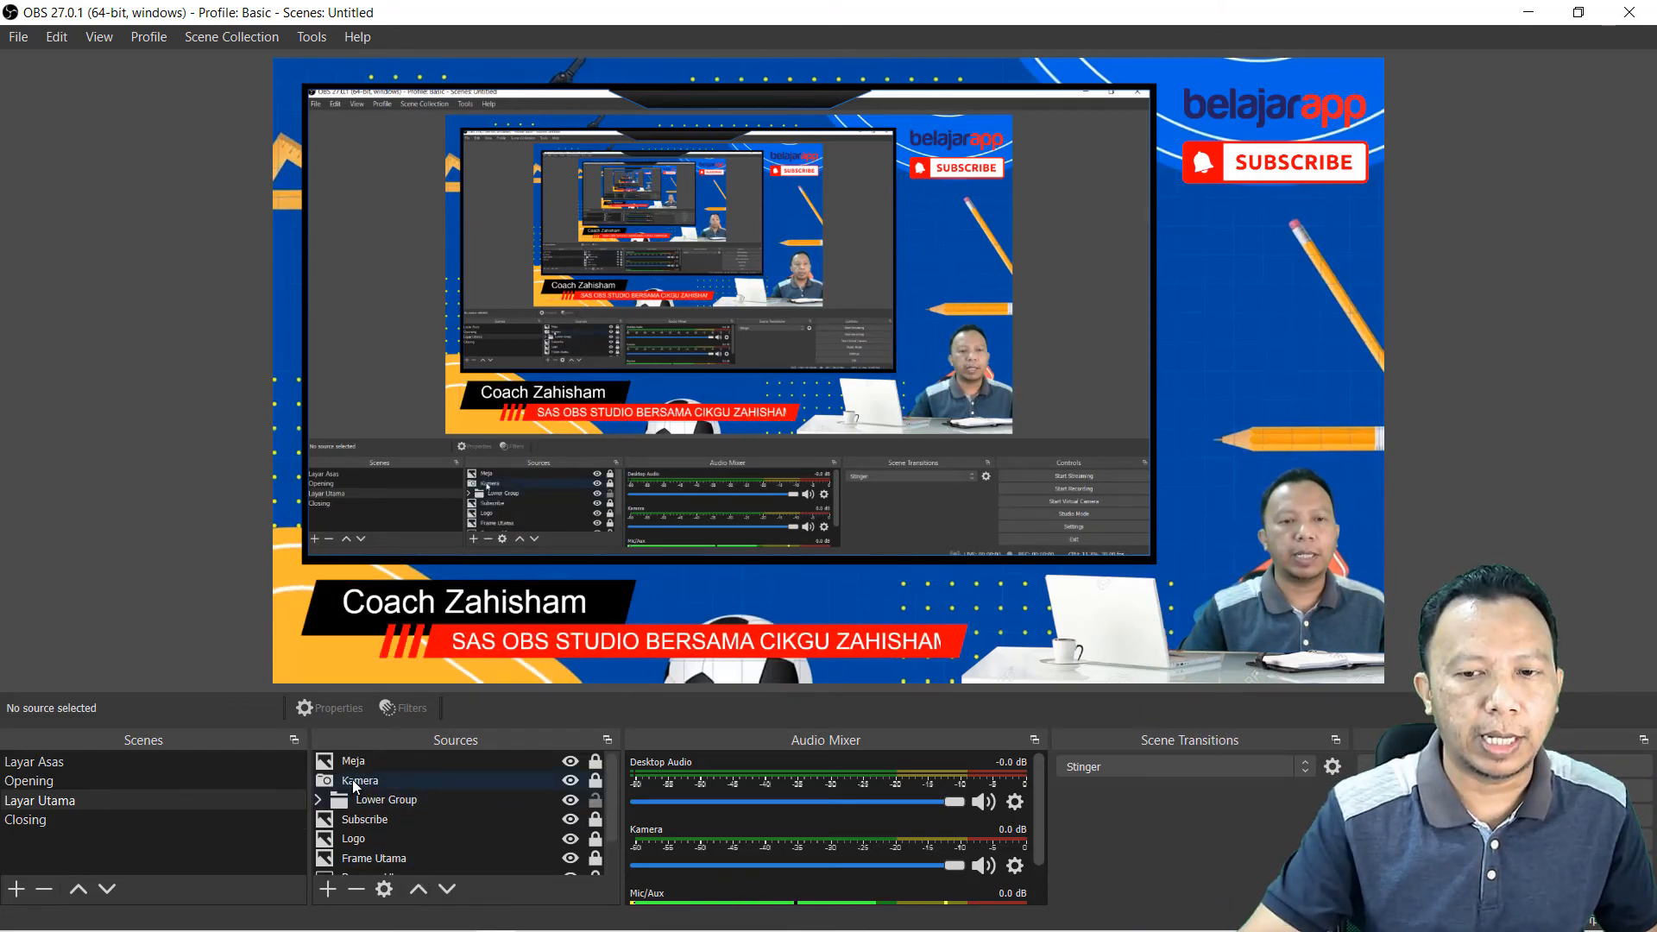
scroll(409, 853, "down", 1)
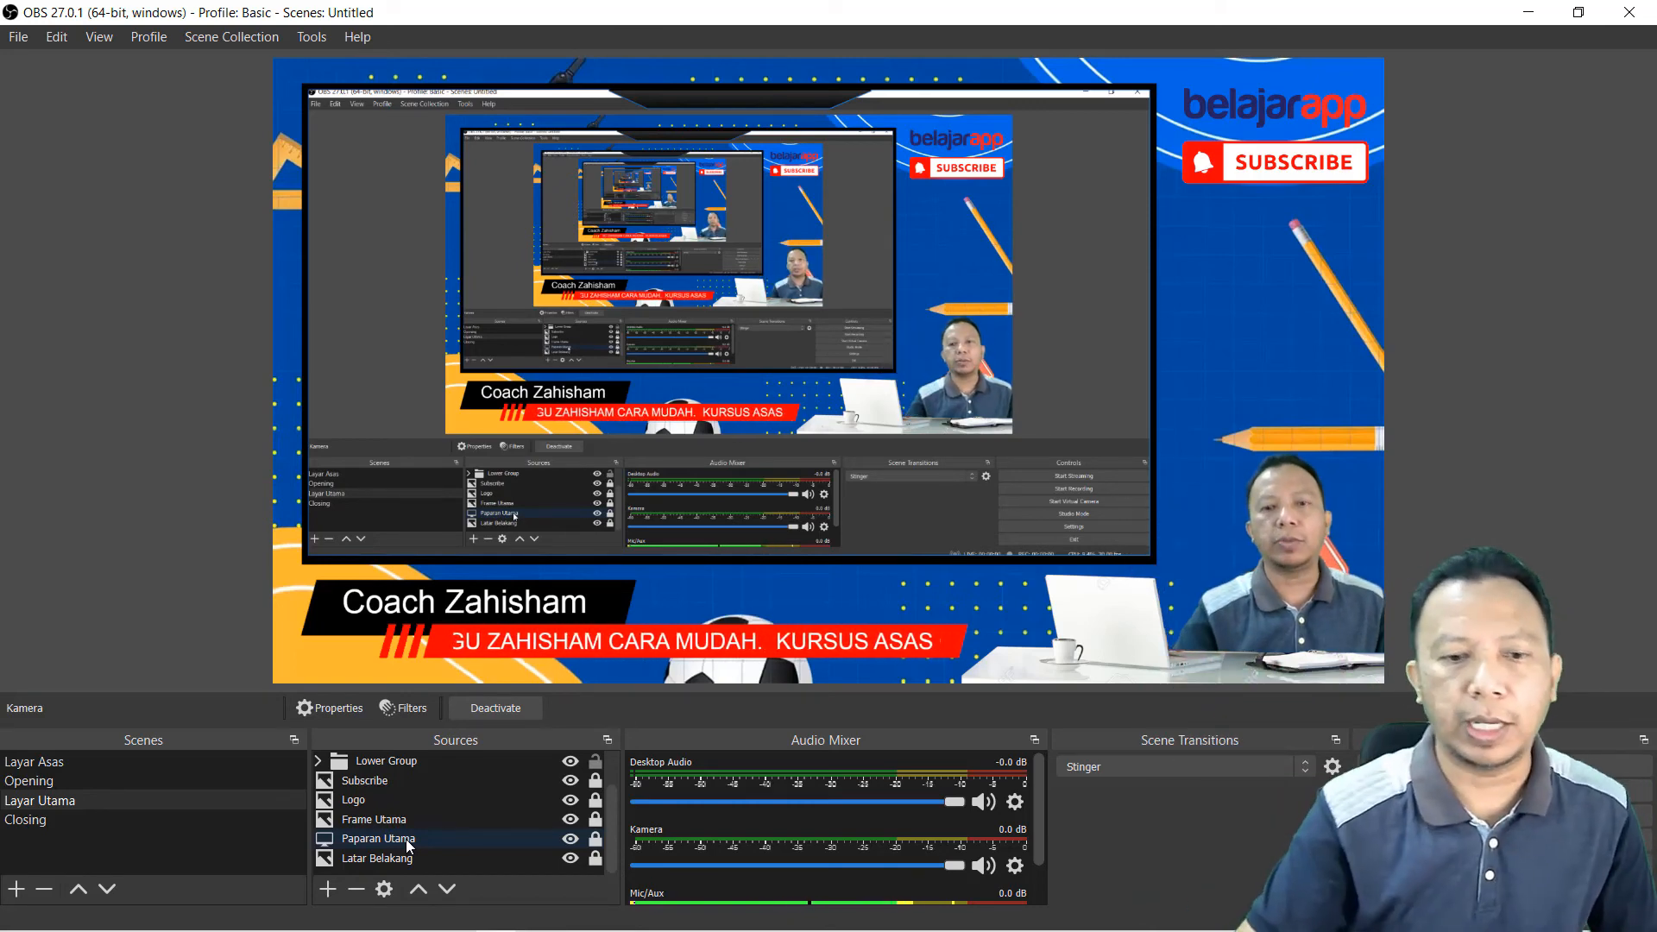
scroll(412, 817, "up", 1)
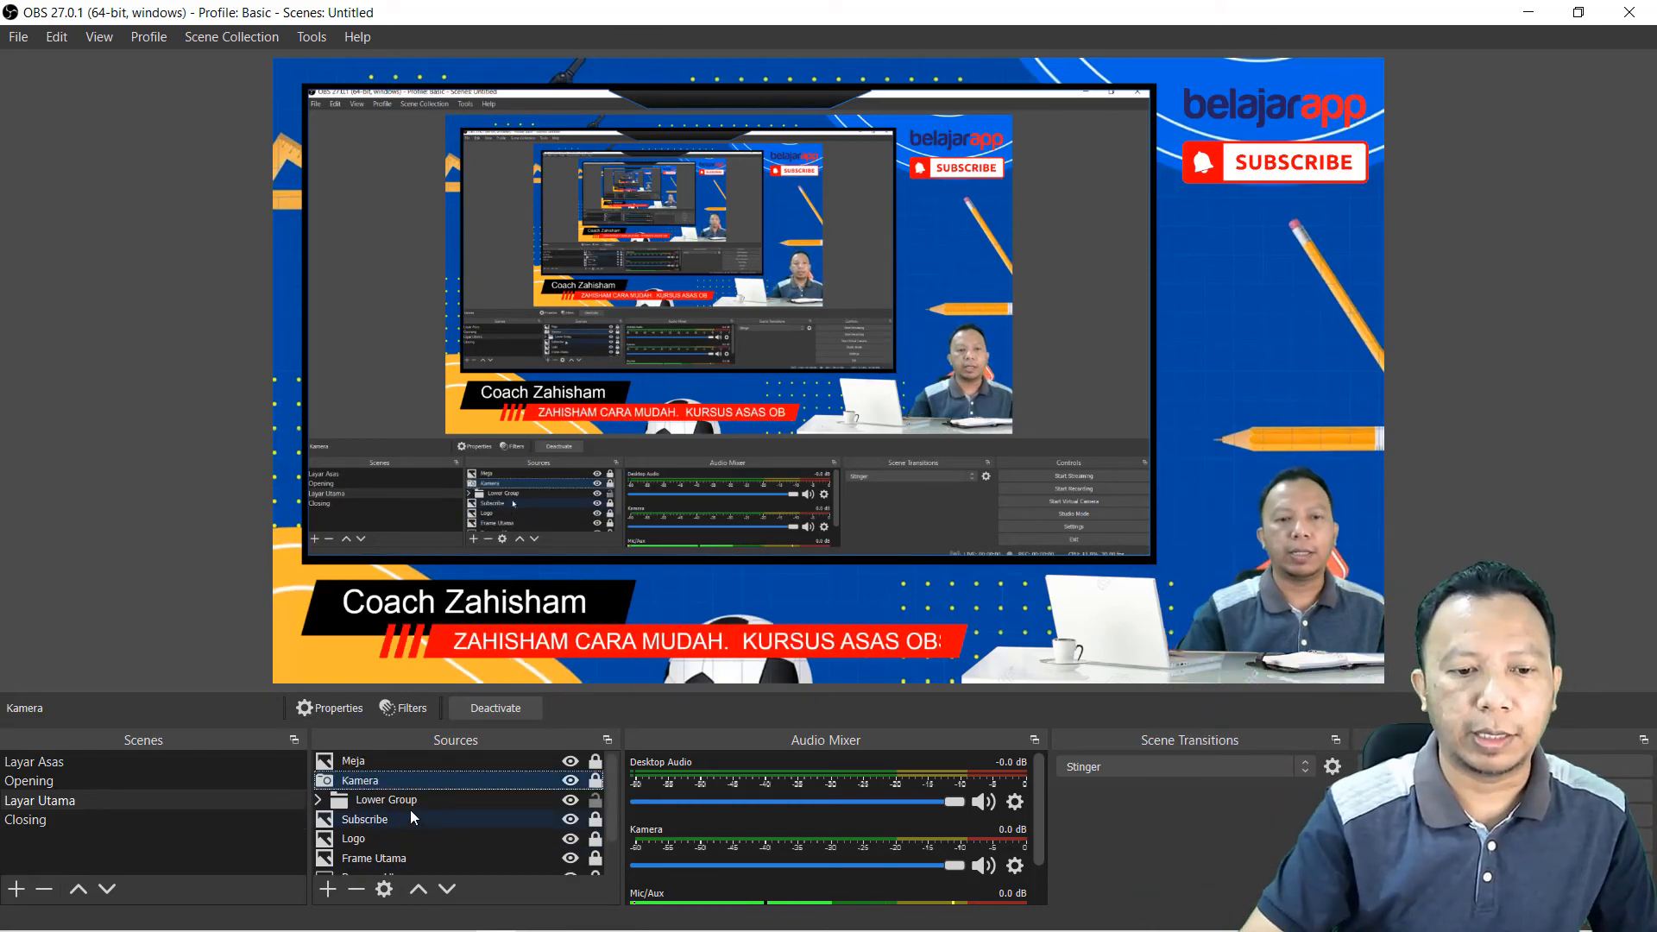
left_click(433, 763)
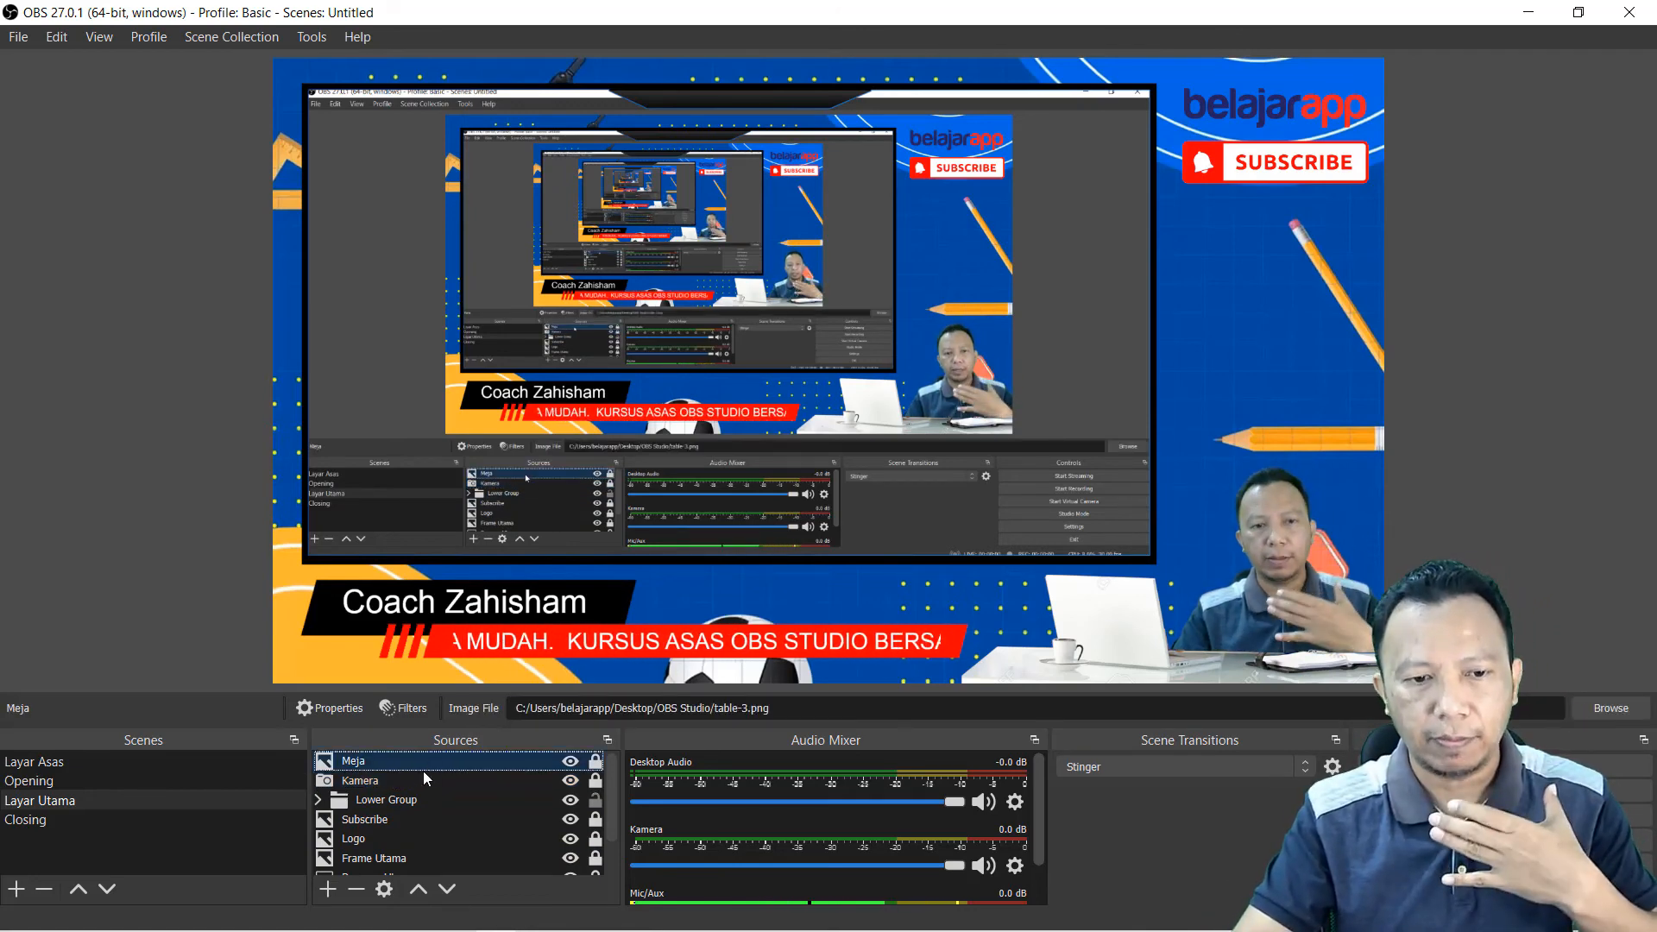
left_click(397, 781)
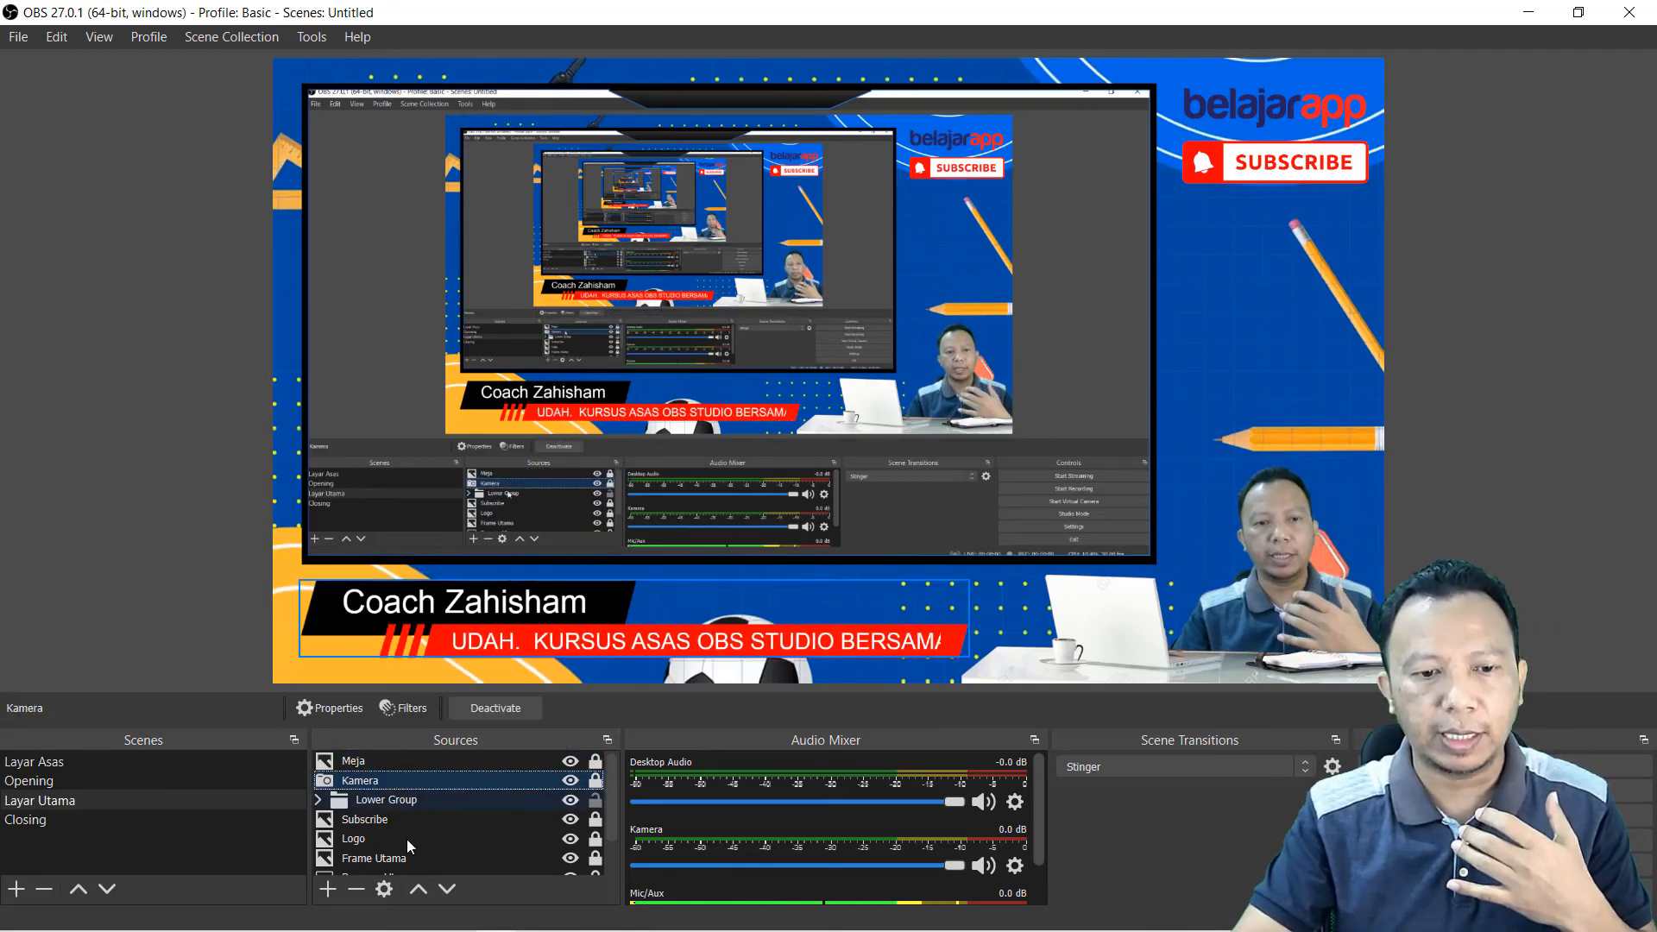
Step: Move the Meja source below Kamera in the source order and shift the table image slightly on the canvas
left_click(424, 766)
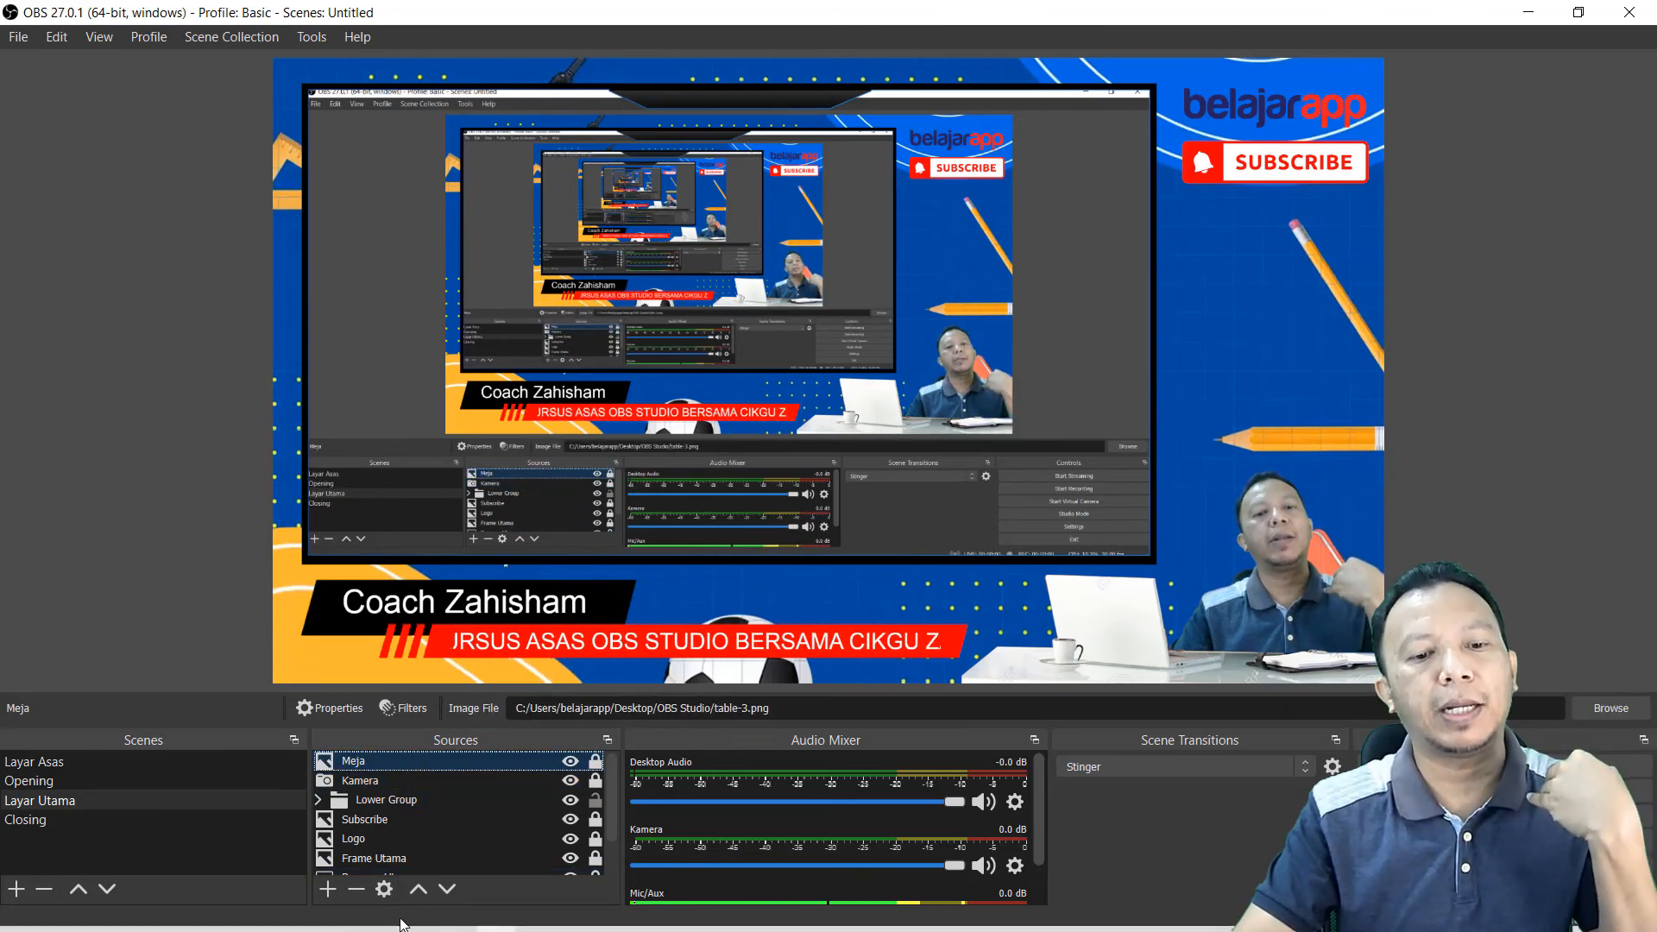
left_click(447, 890)
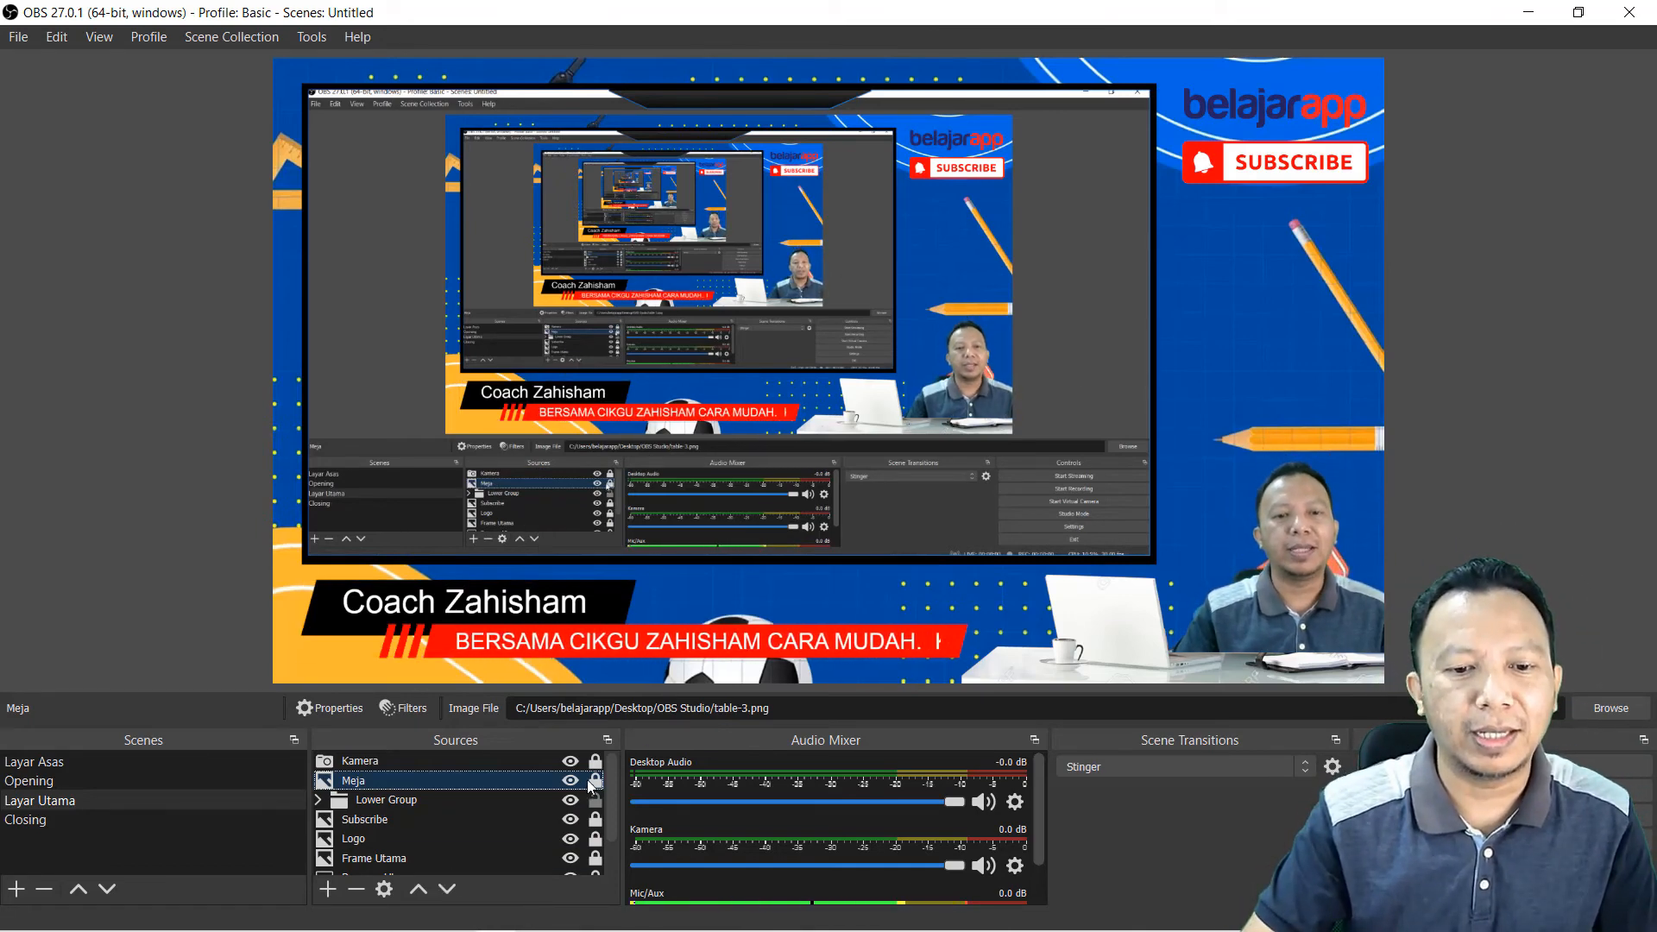
left_click_drag(1133, 622, 1094, 651)
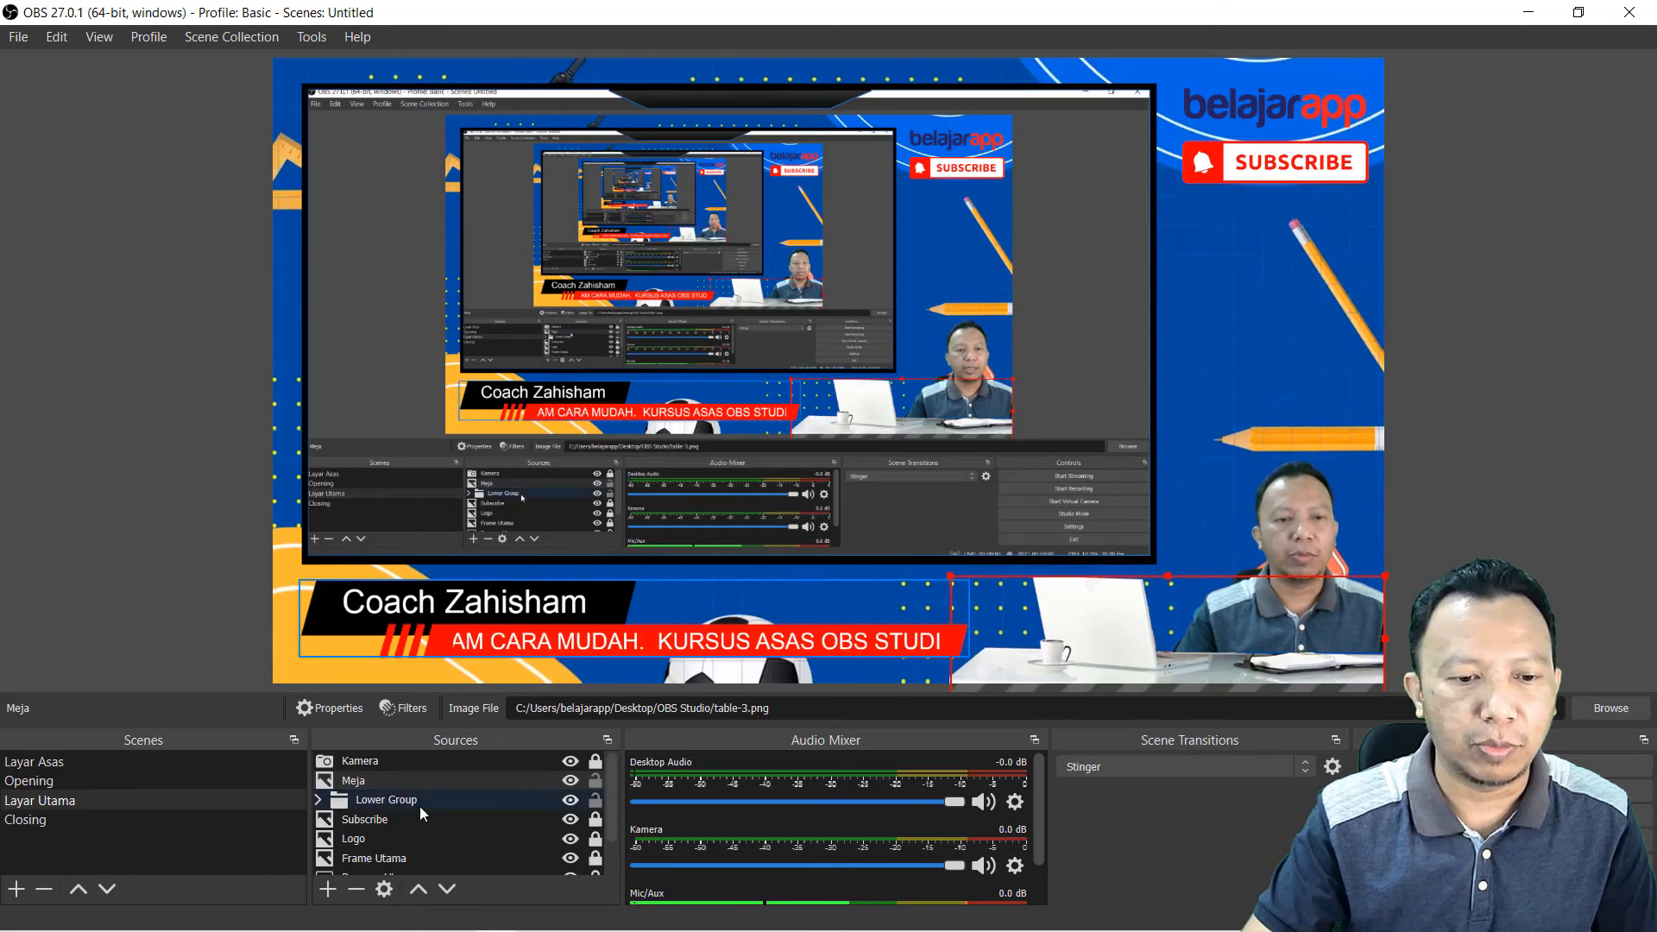
Step: Move Meja back above Kamera, with Meja and Lower Group locked, and select the Paparan Utama source
left_click(422, 898)
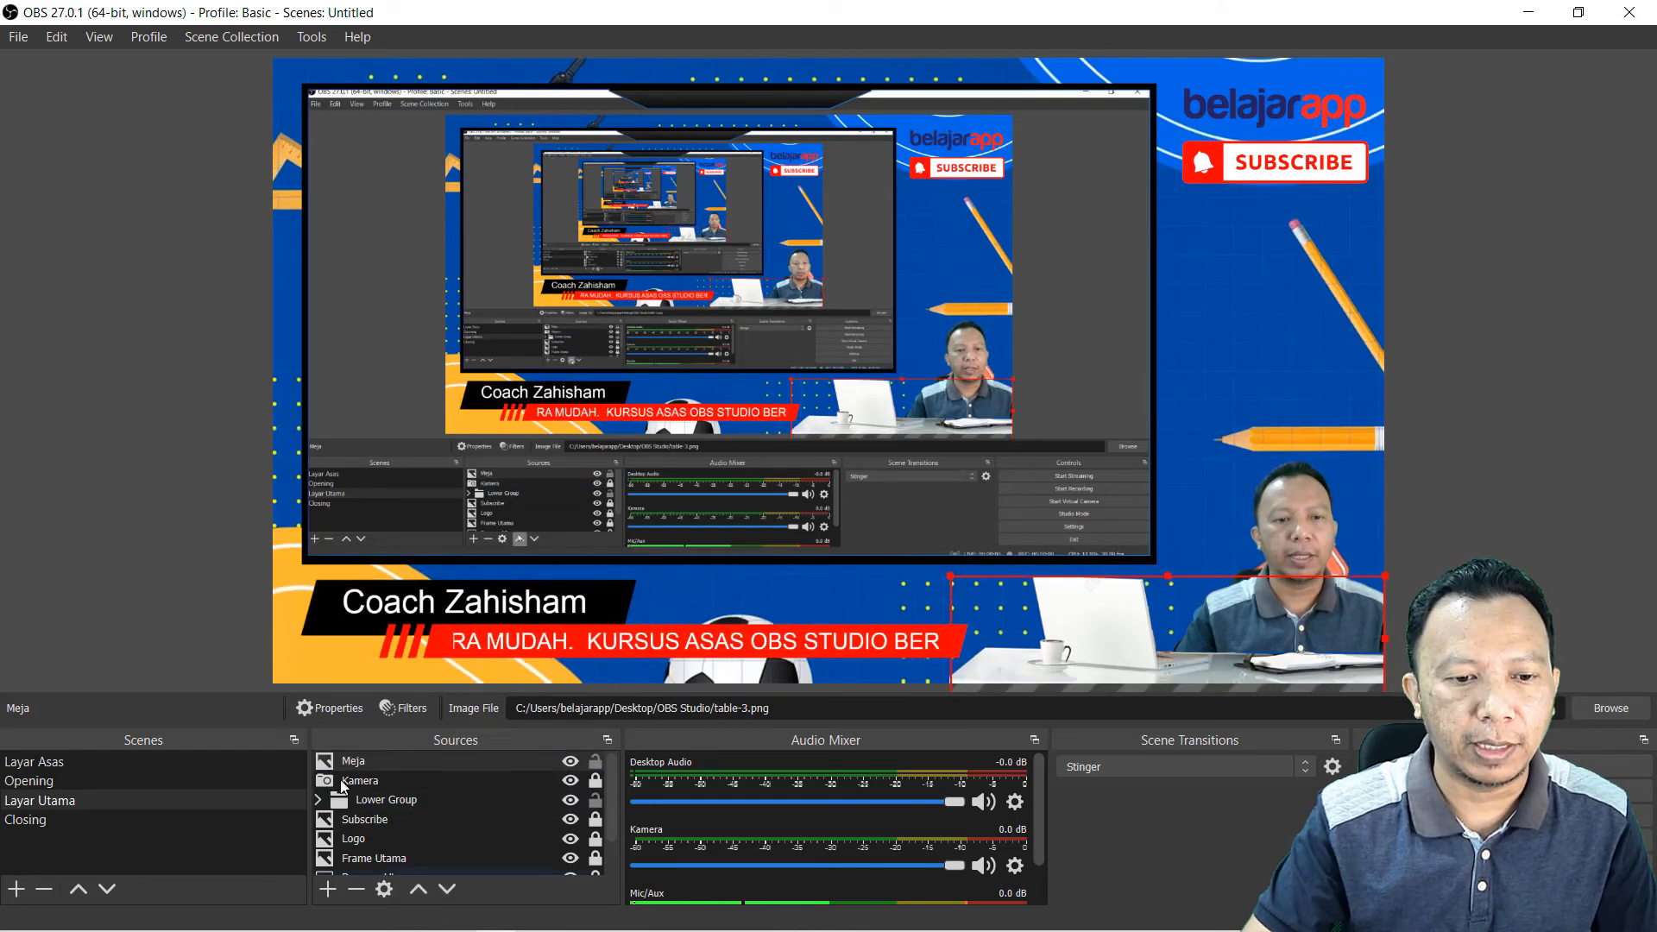
left_click(253, 634)
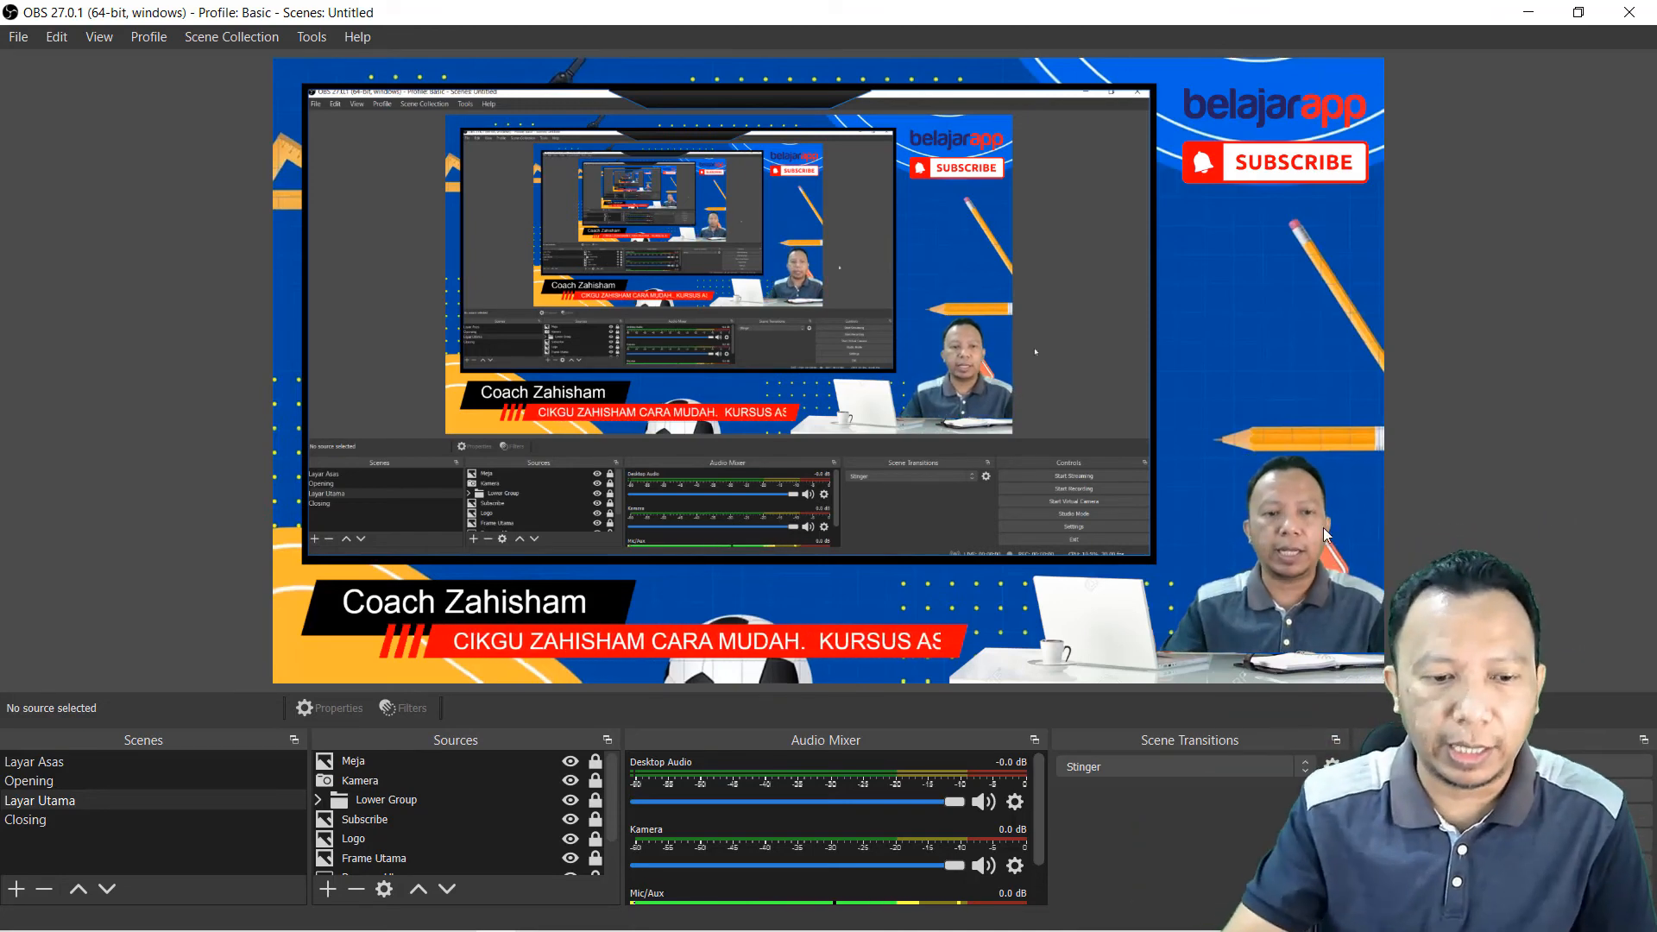
scroll(345, 854, "down", 1)
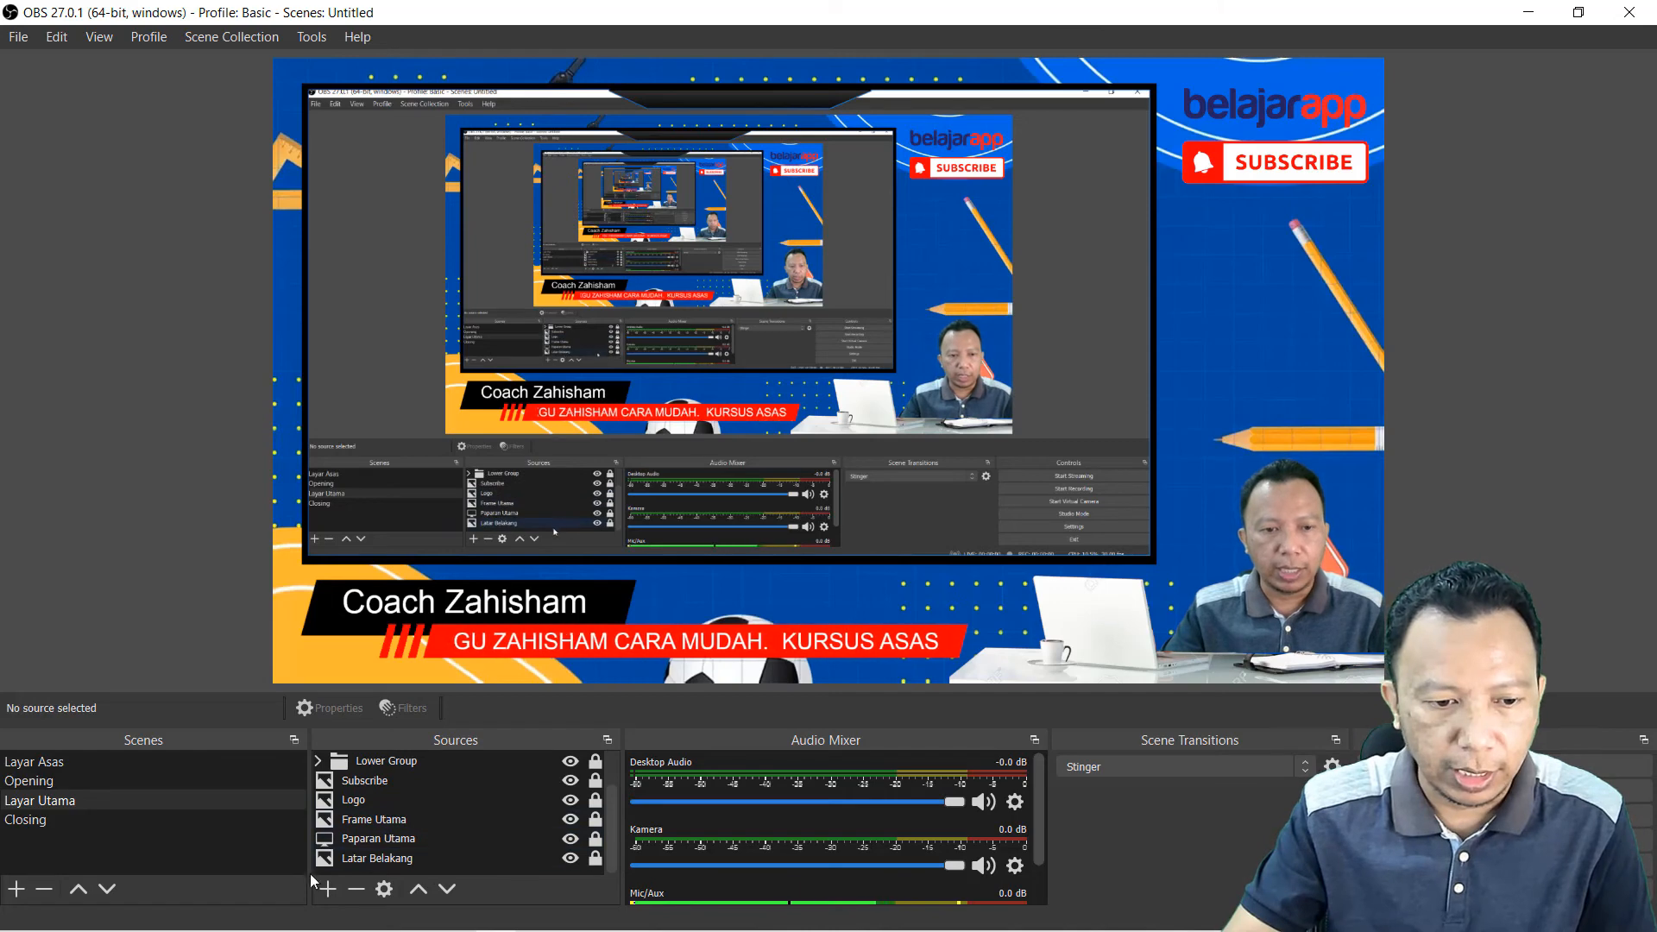
left_click(492, 837)
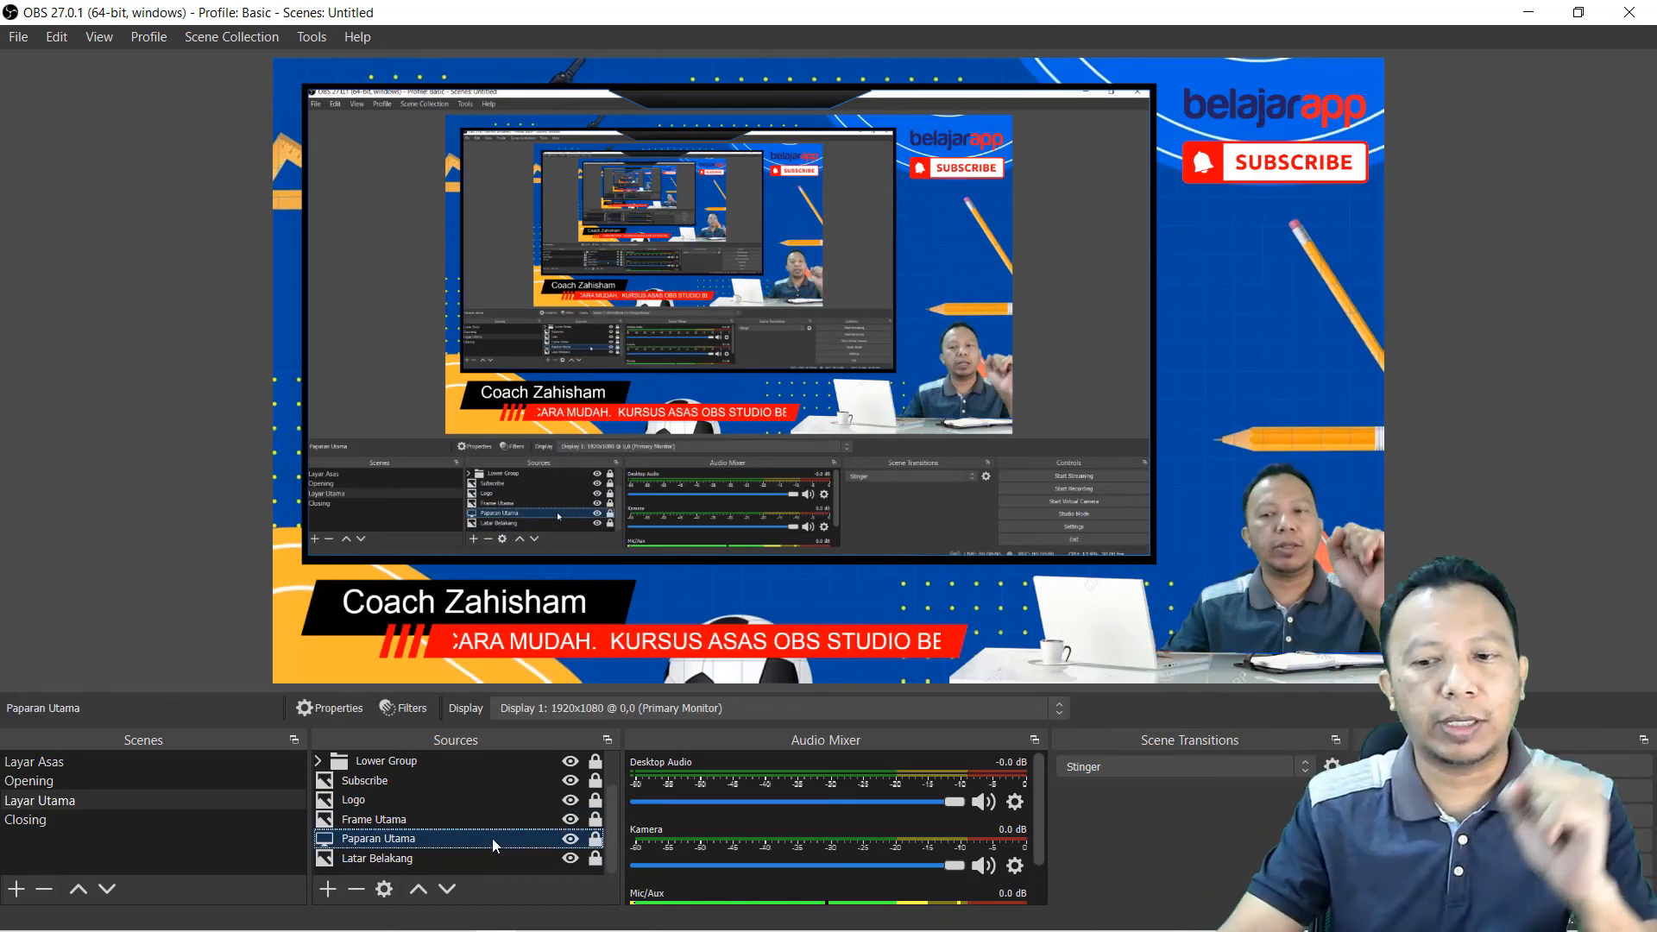
Step: Add a new Audio Input Capture source named Mic to the Layar Utama scene
left_click(1493, 459)
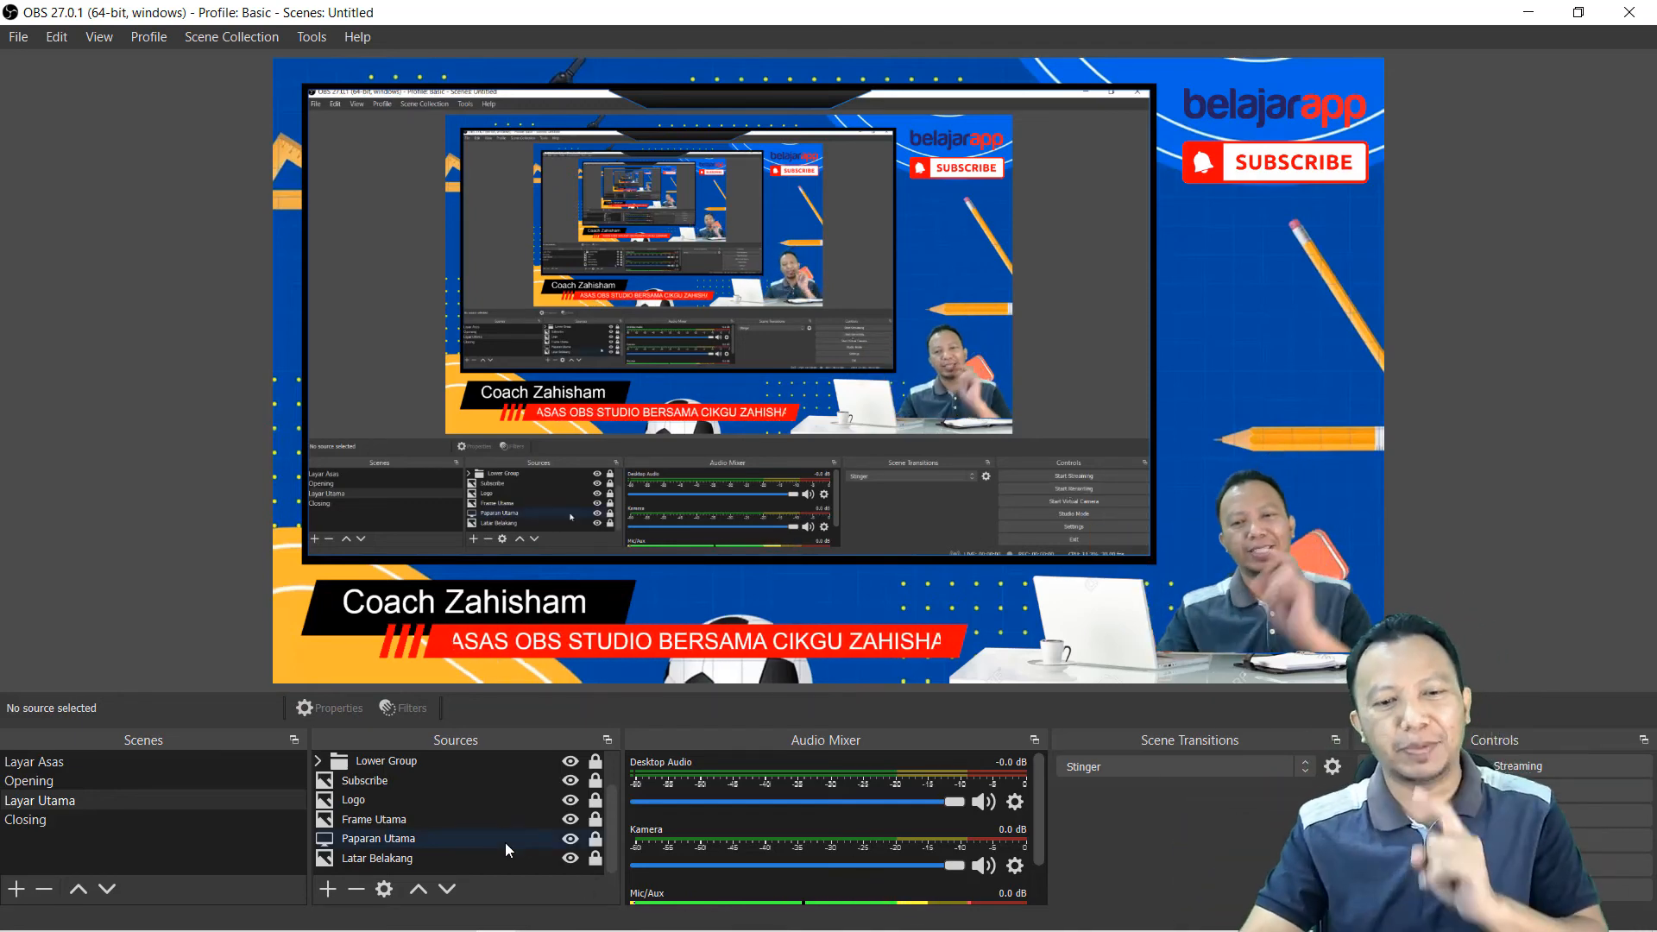
scroll(528, 849, "up", 2)
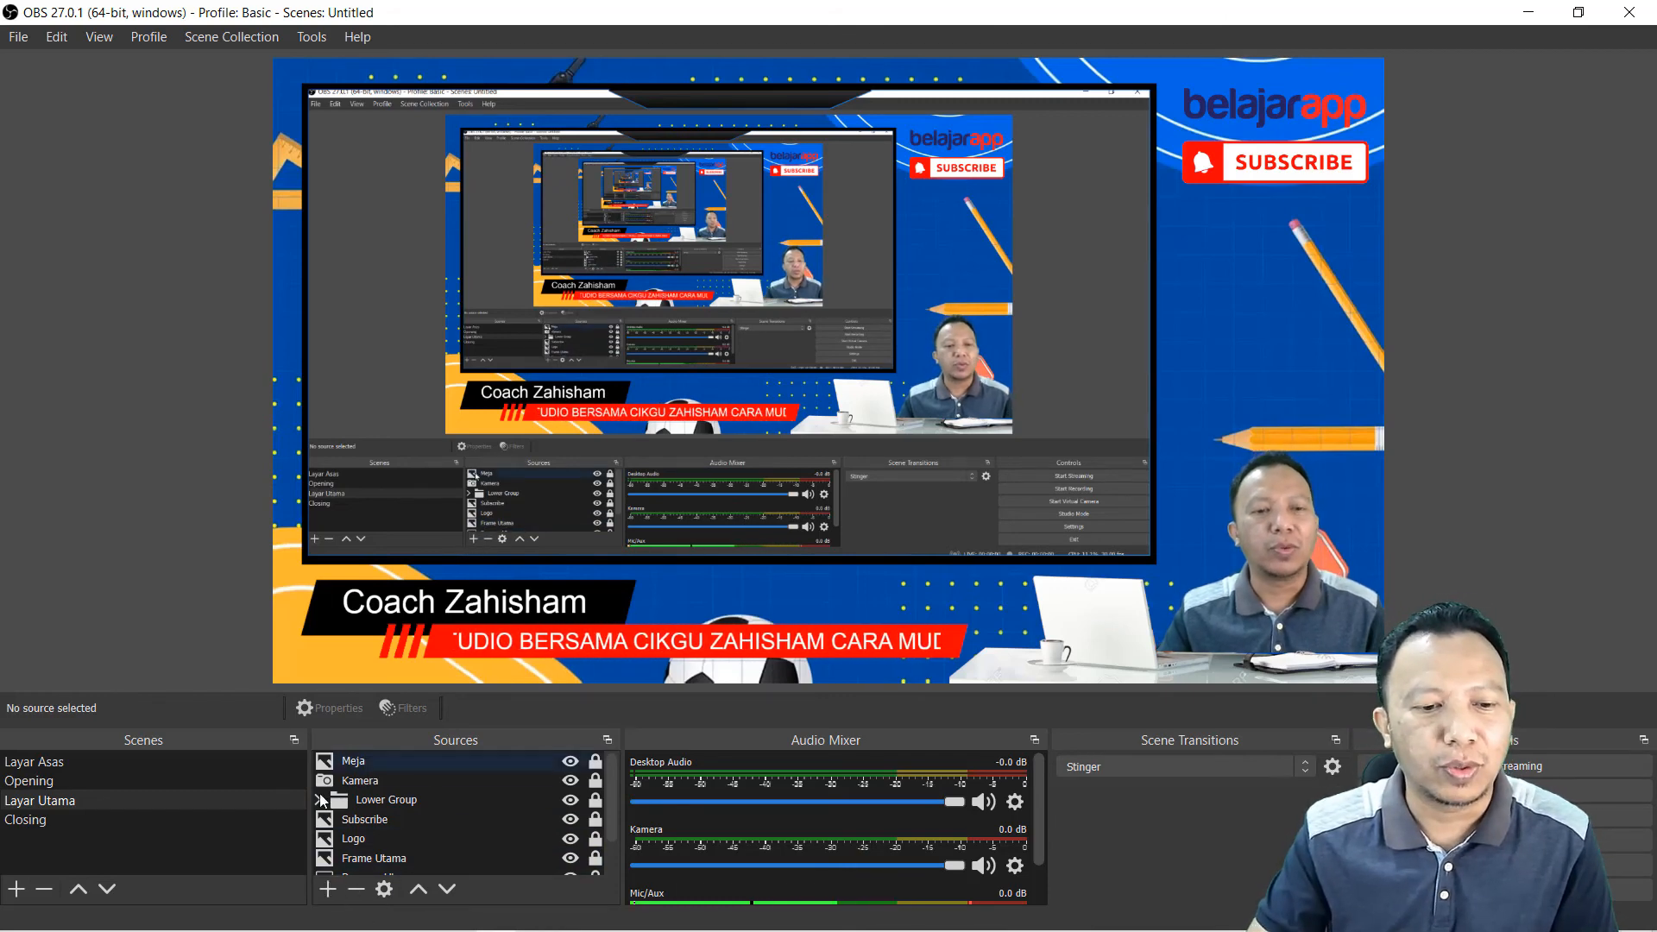
left_click(327, 891)
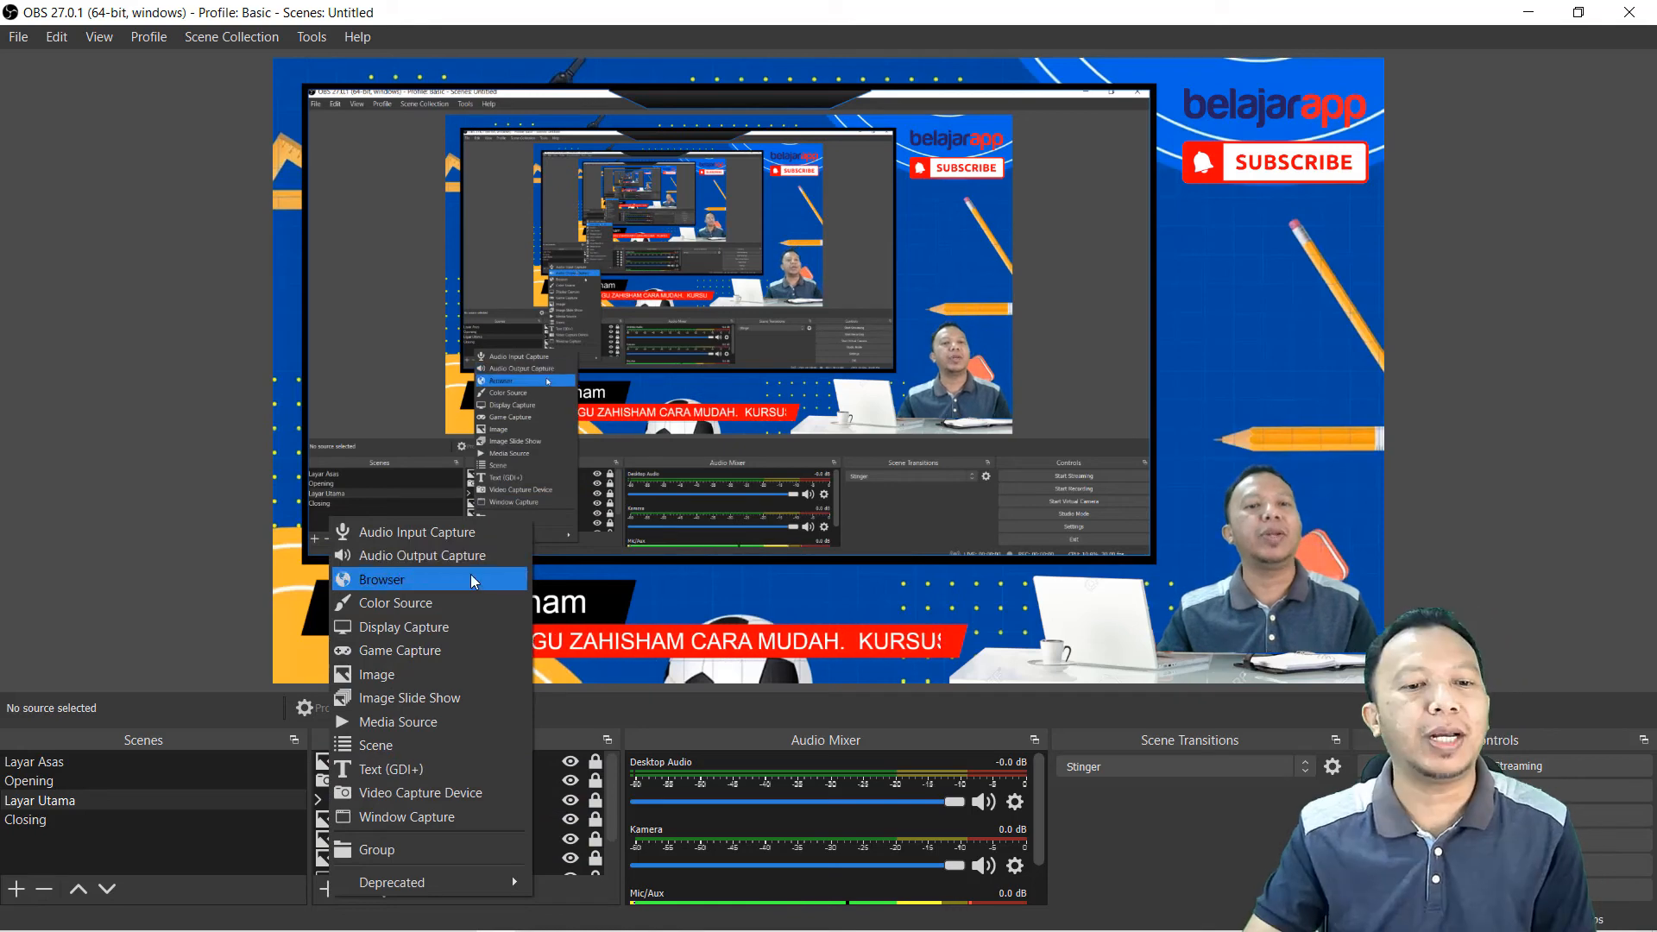
left_click(444, 538)
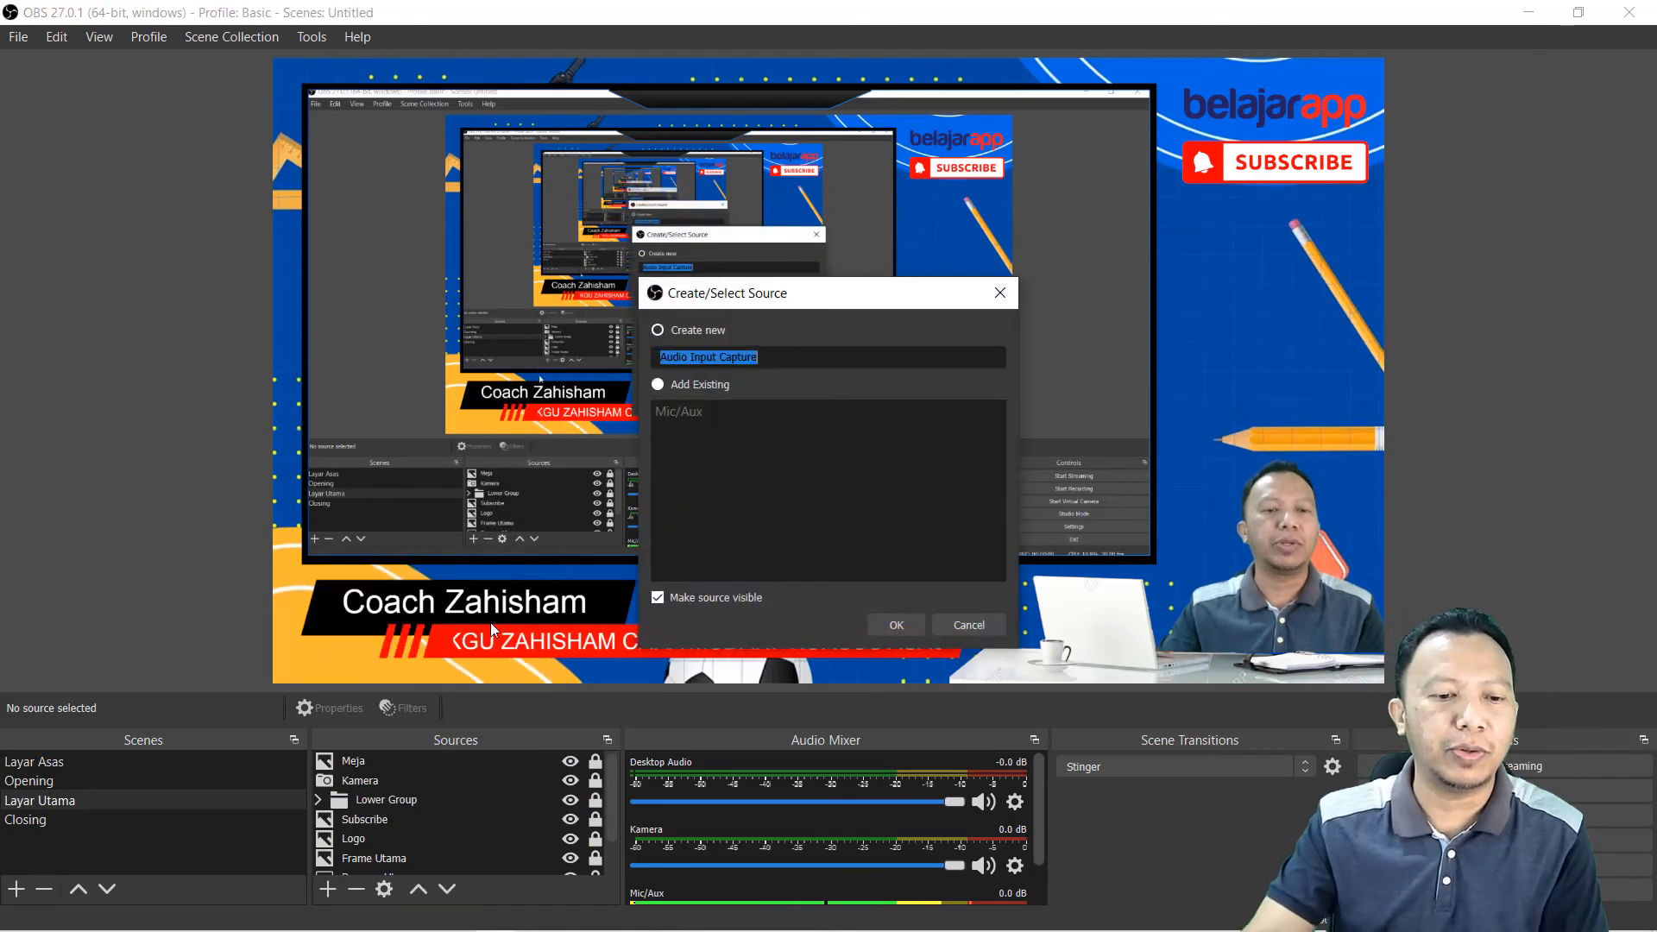
type("Mic")
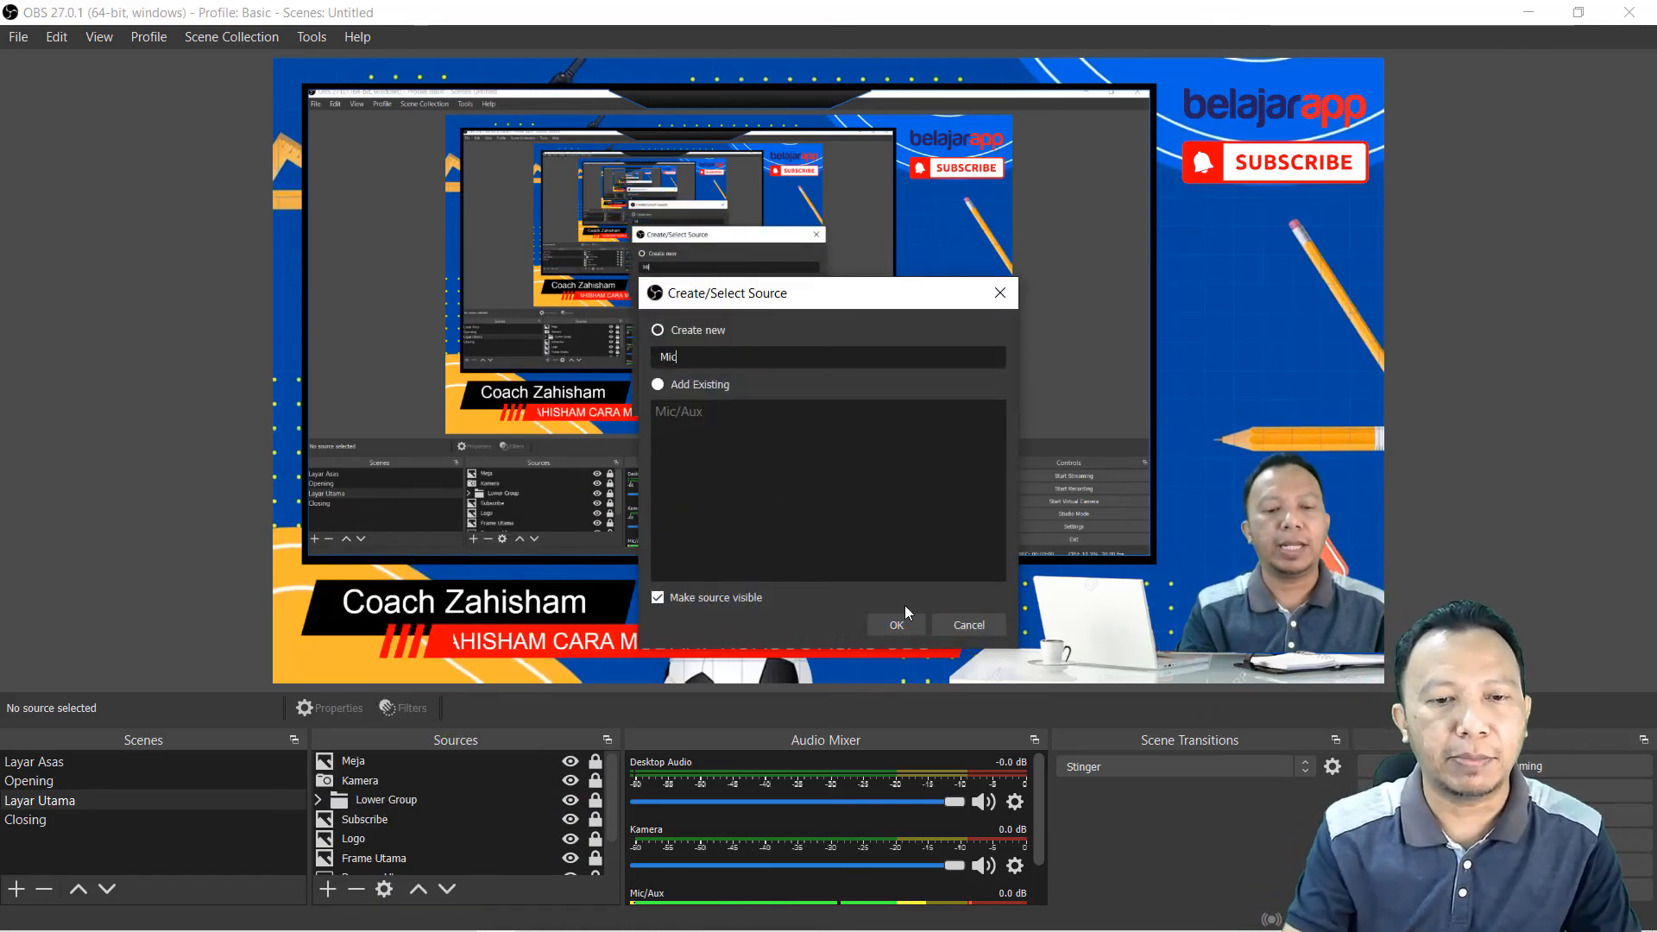
left_click(911, 623)
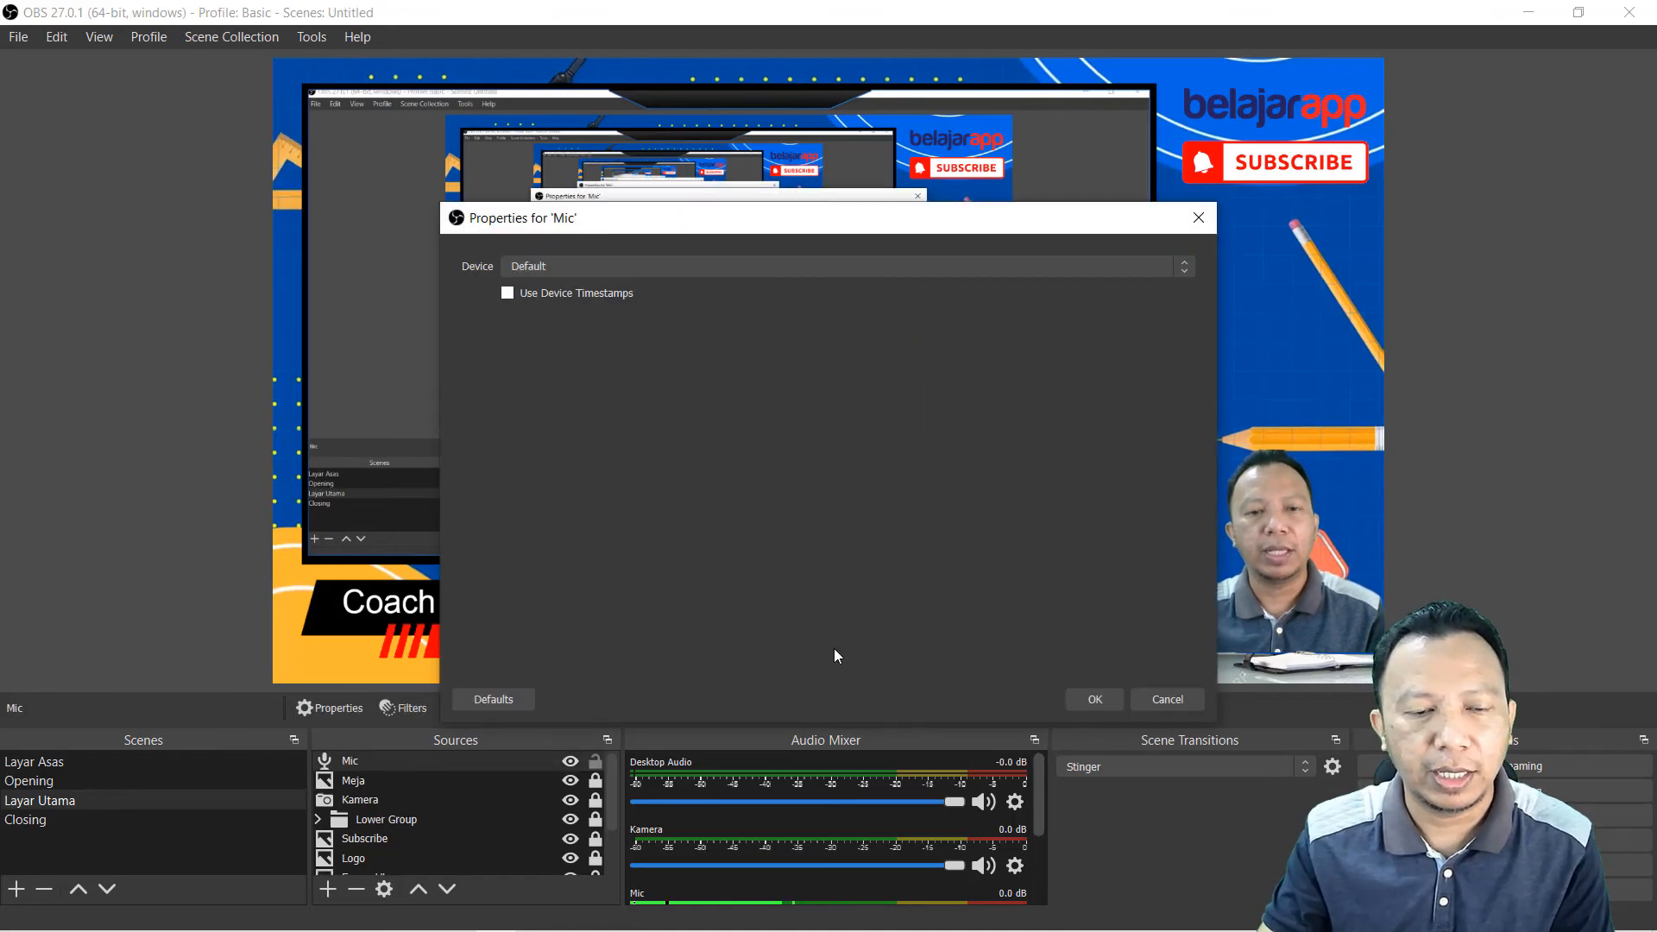
Step: Set the Mic source's device to Microphone Array (Realtek High Definition Audio(SST)) and lock the source
left_click(804, 264)
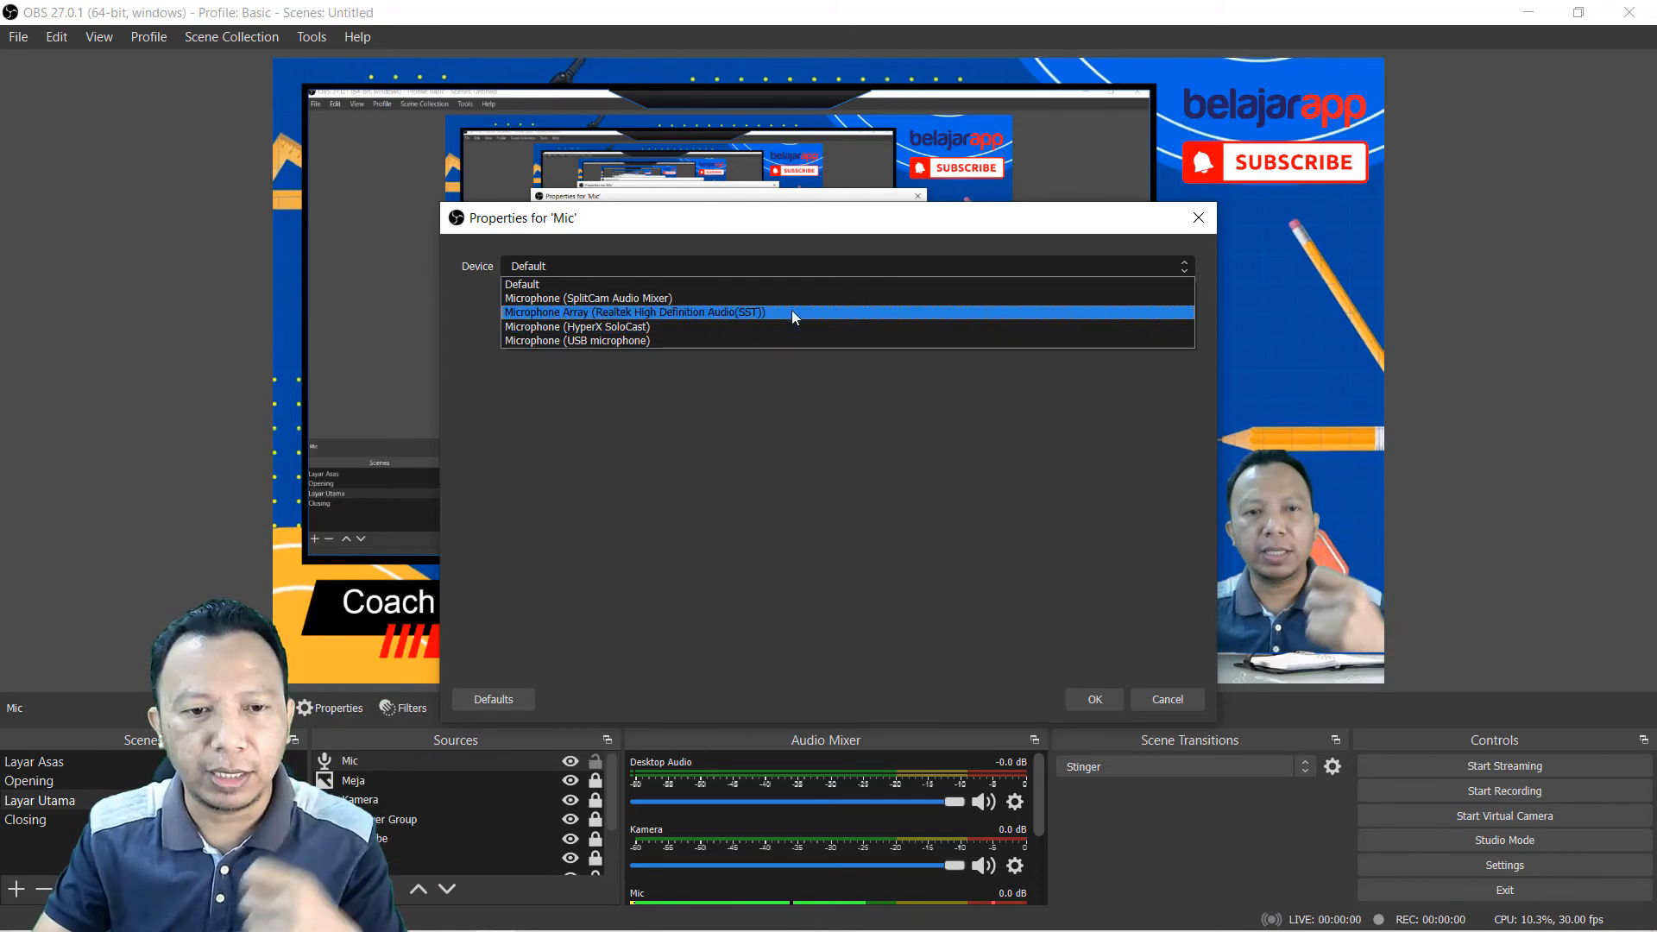
left_click(780, 314)
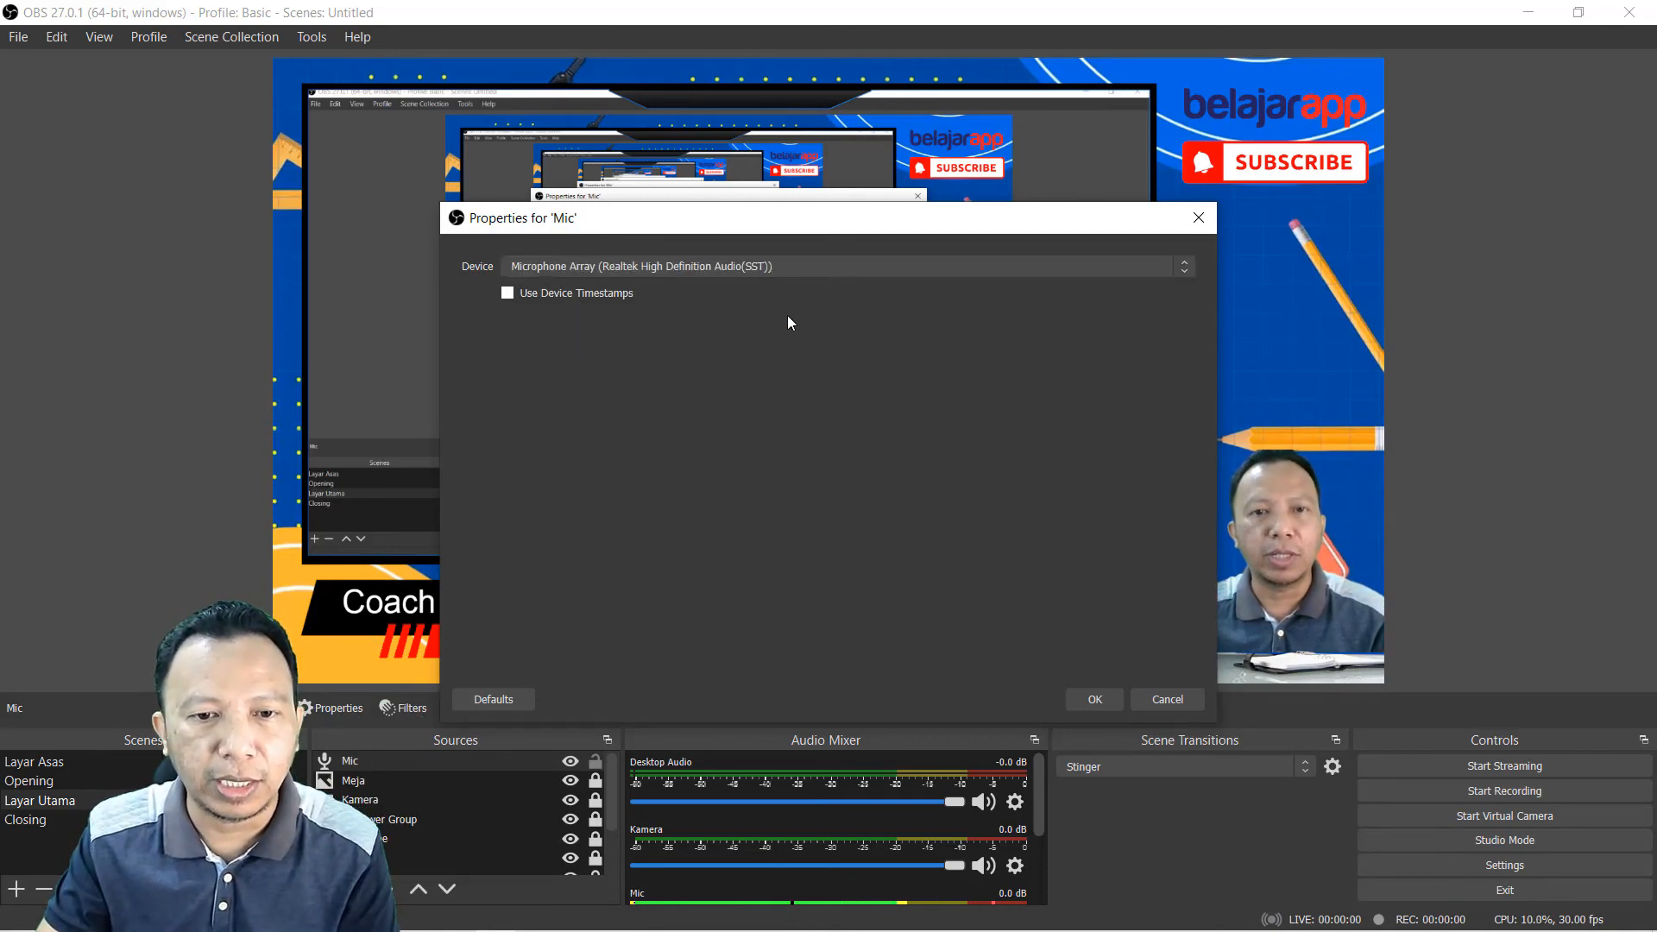
left_click(1095, 700)
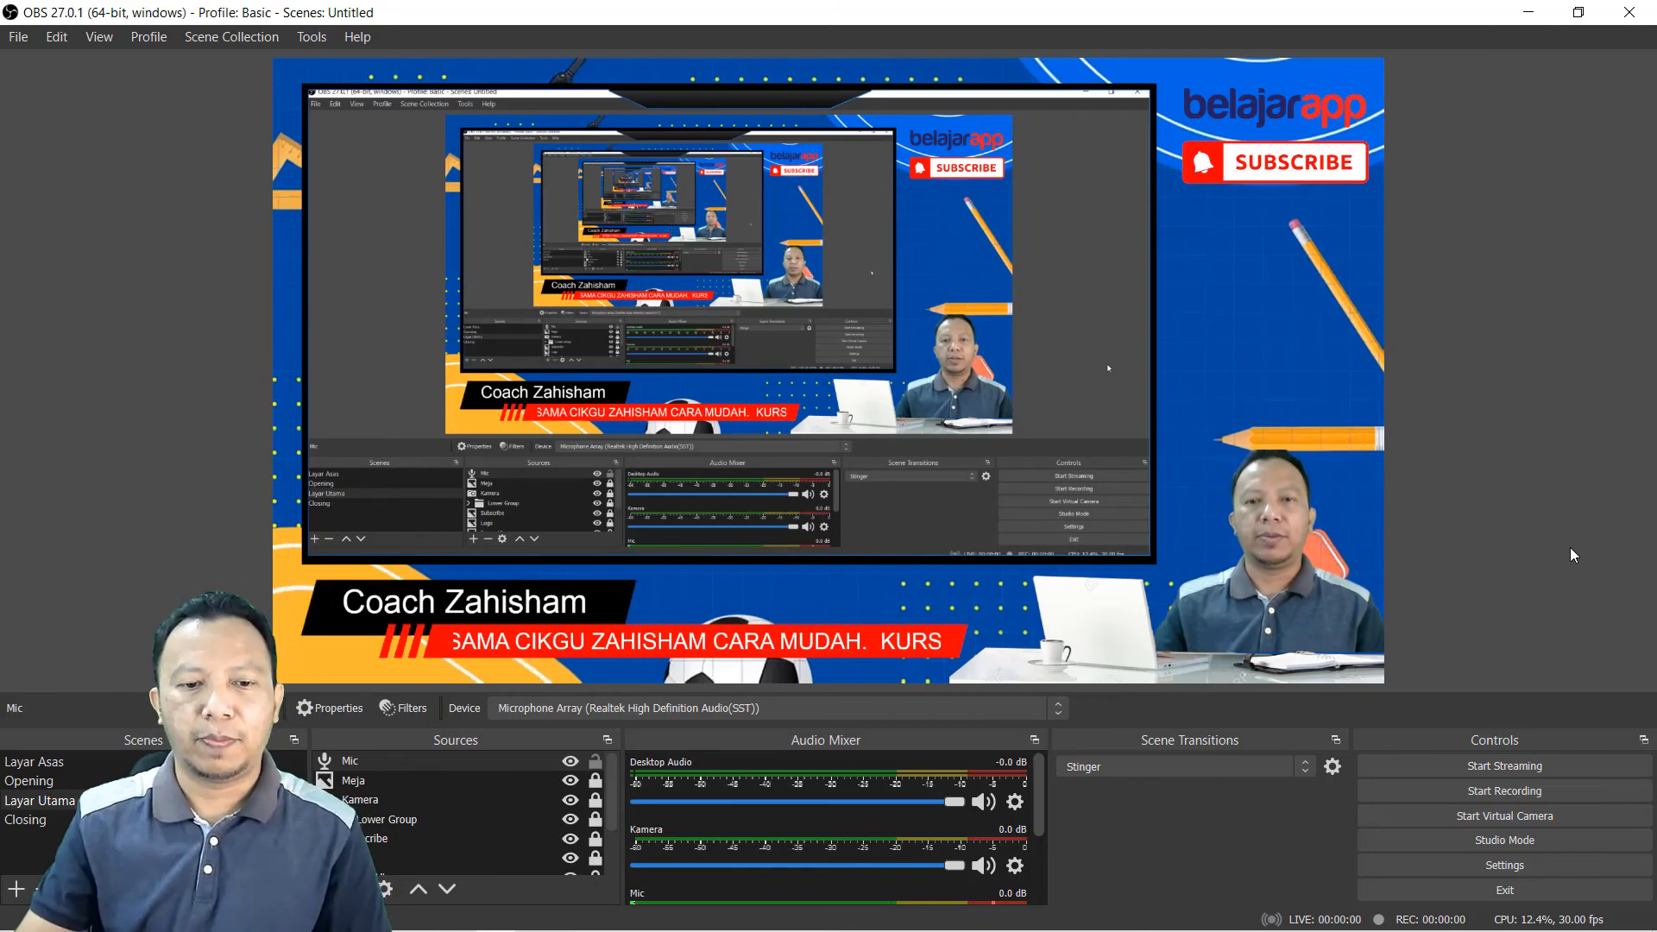
left_click(599, 761)
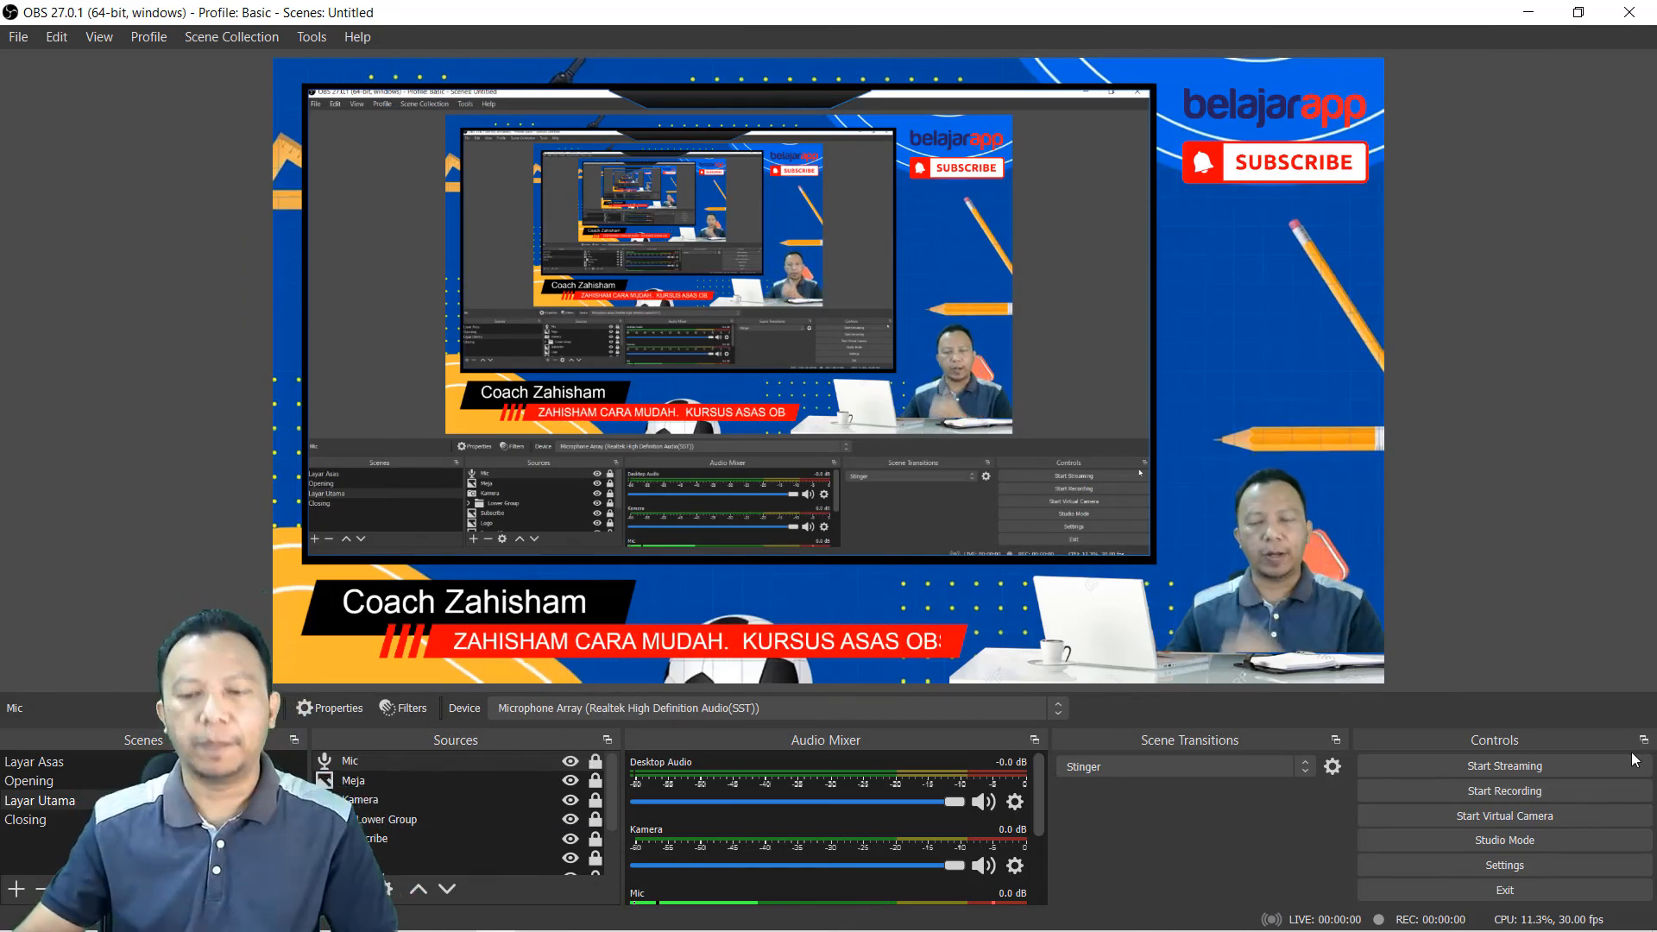
Step: Start recording the scene, and switch to PowerPoint to run Trainer.pptx as a slide show
left_click(1529, 790)
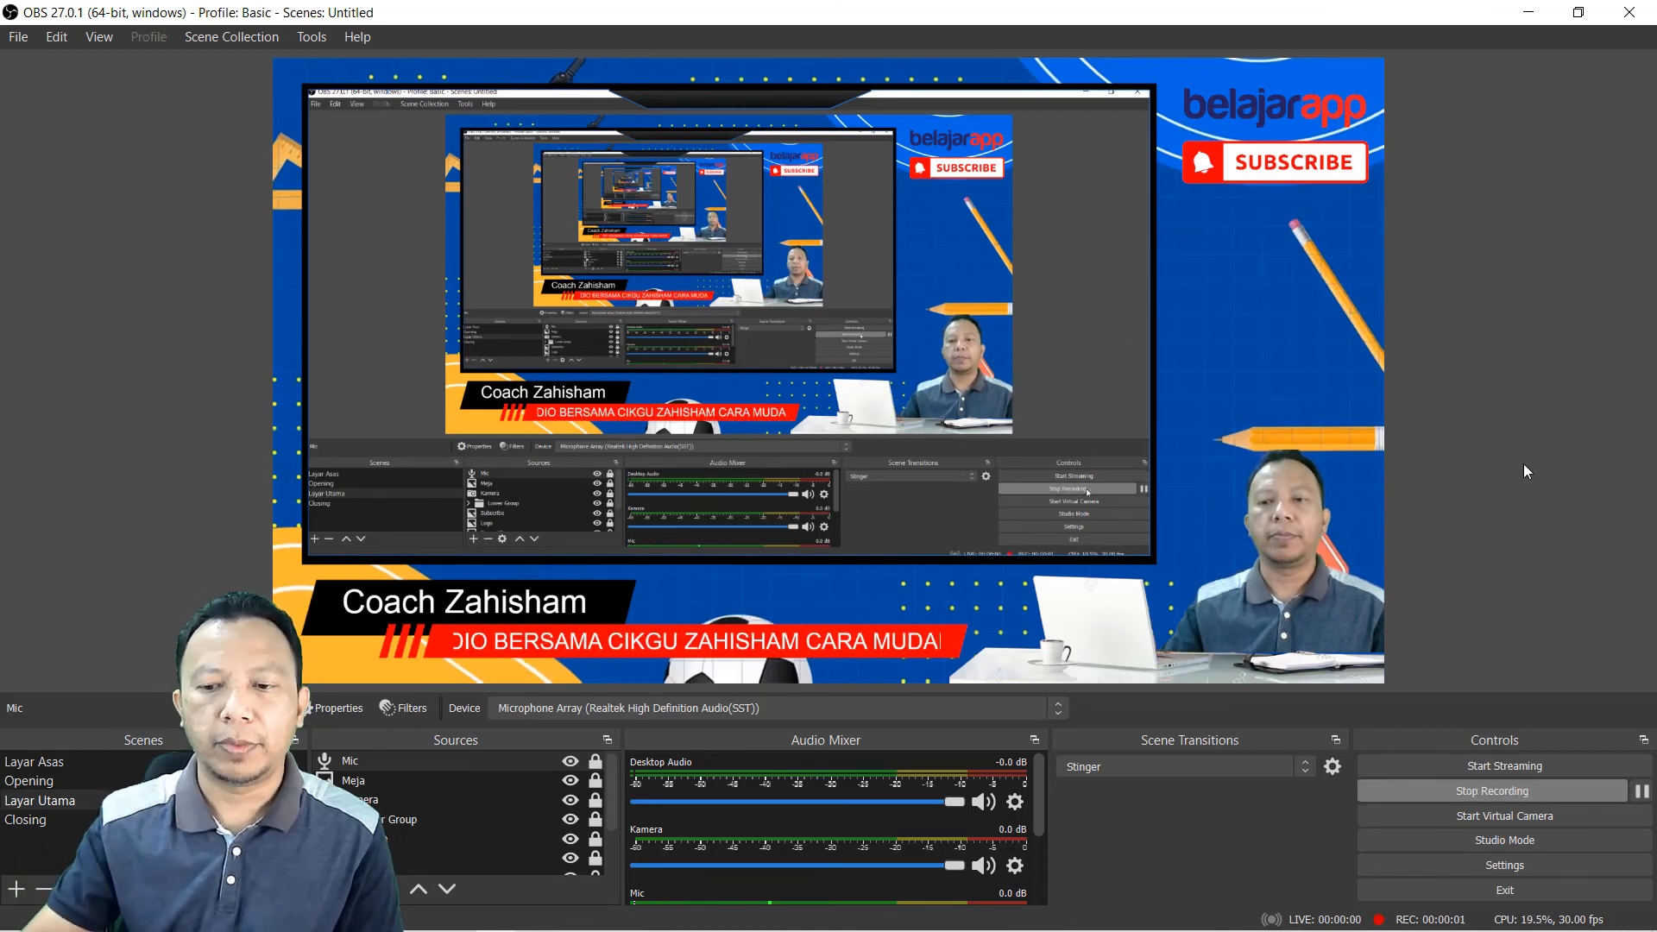
left_click(1530, 13)
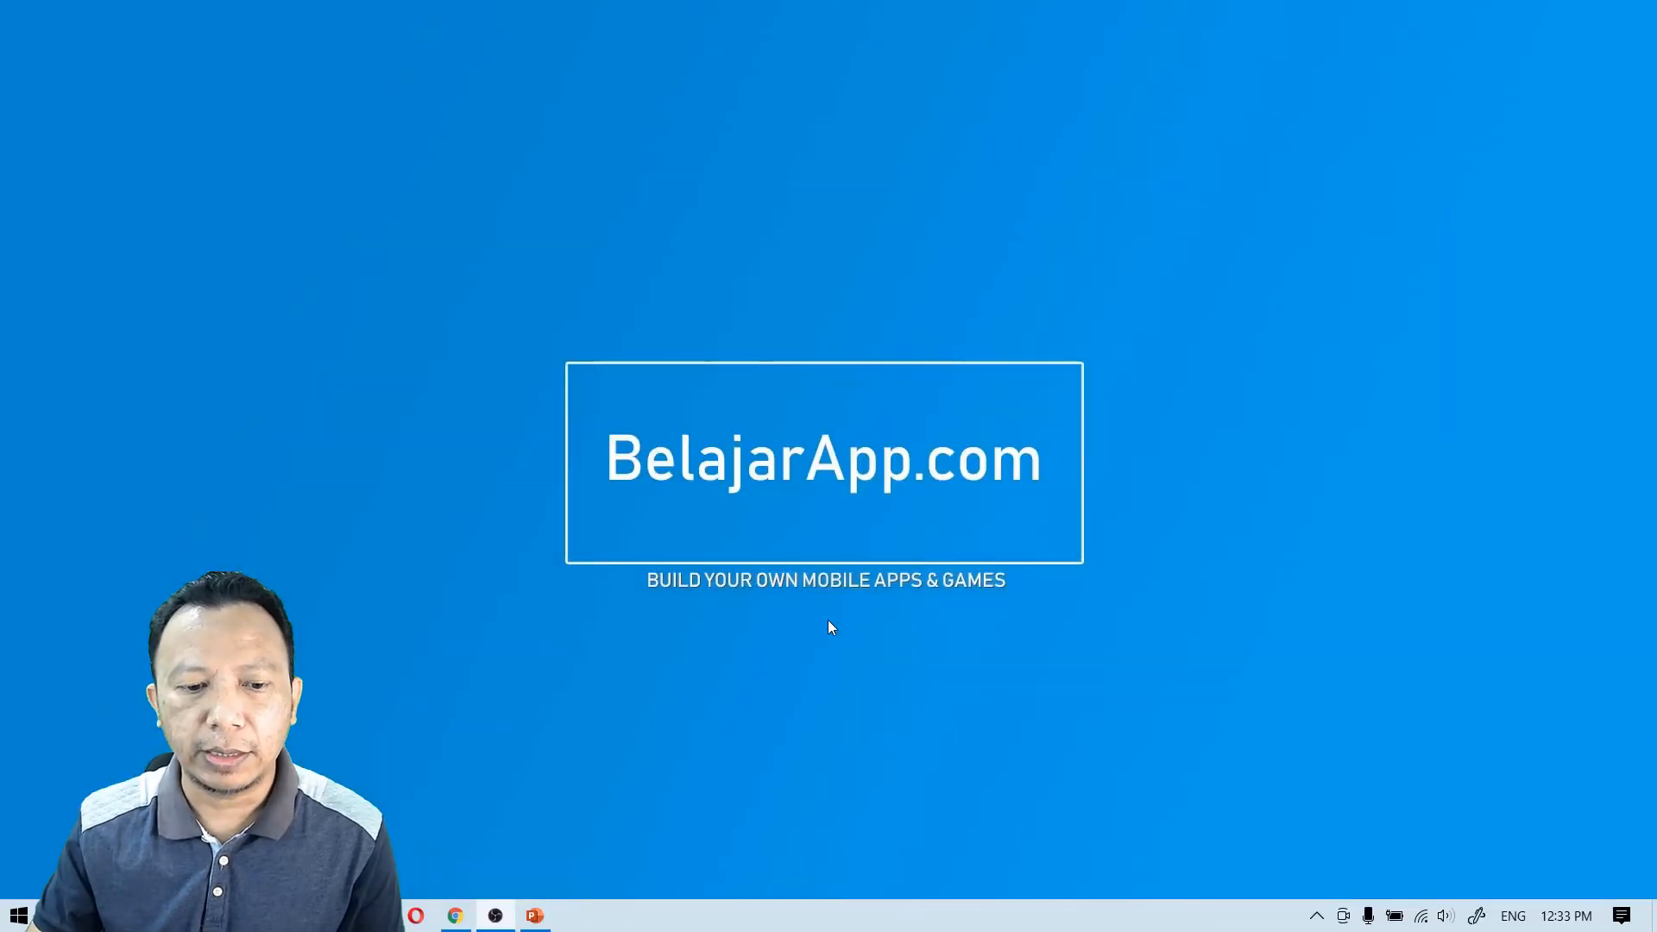
left_click(535, 916)
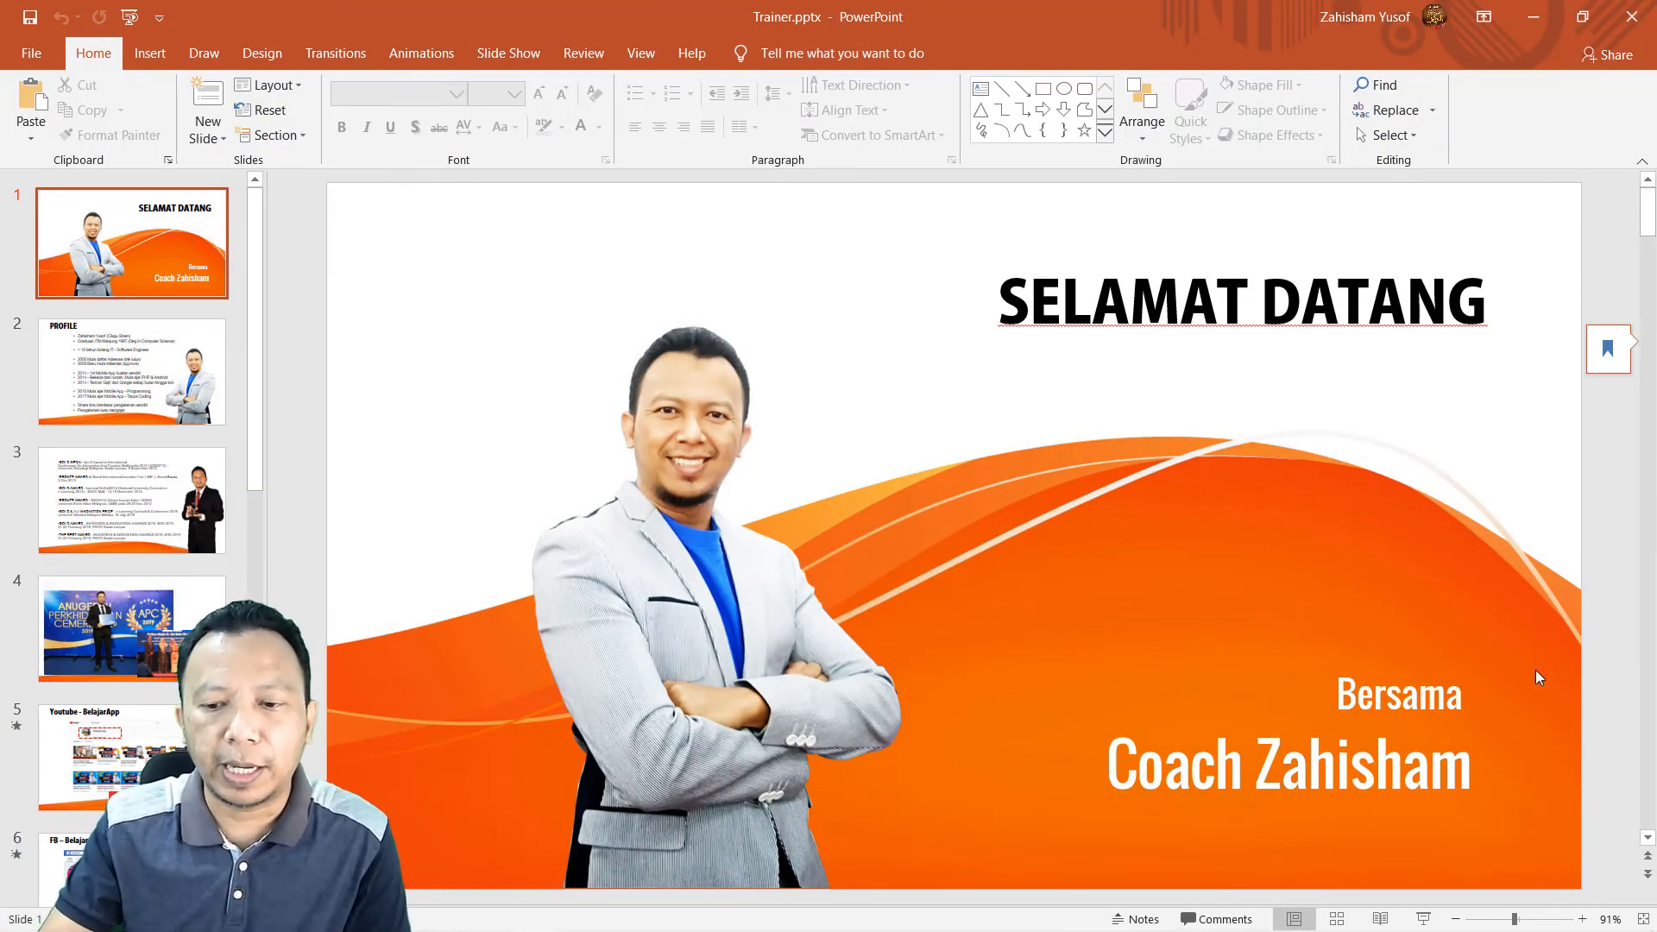
left_click(1423, 920)
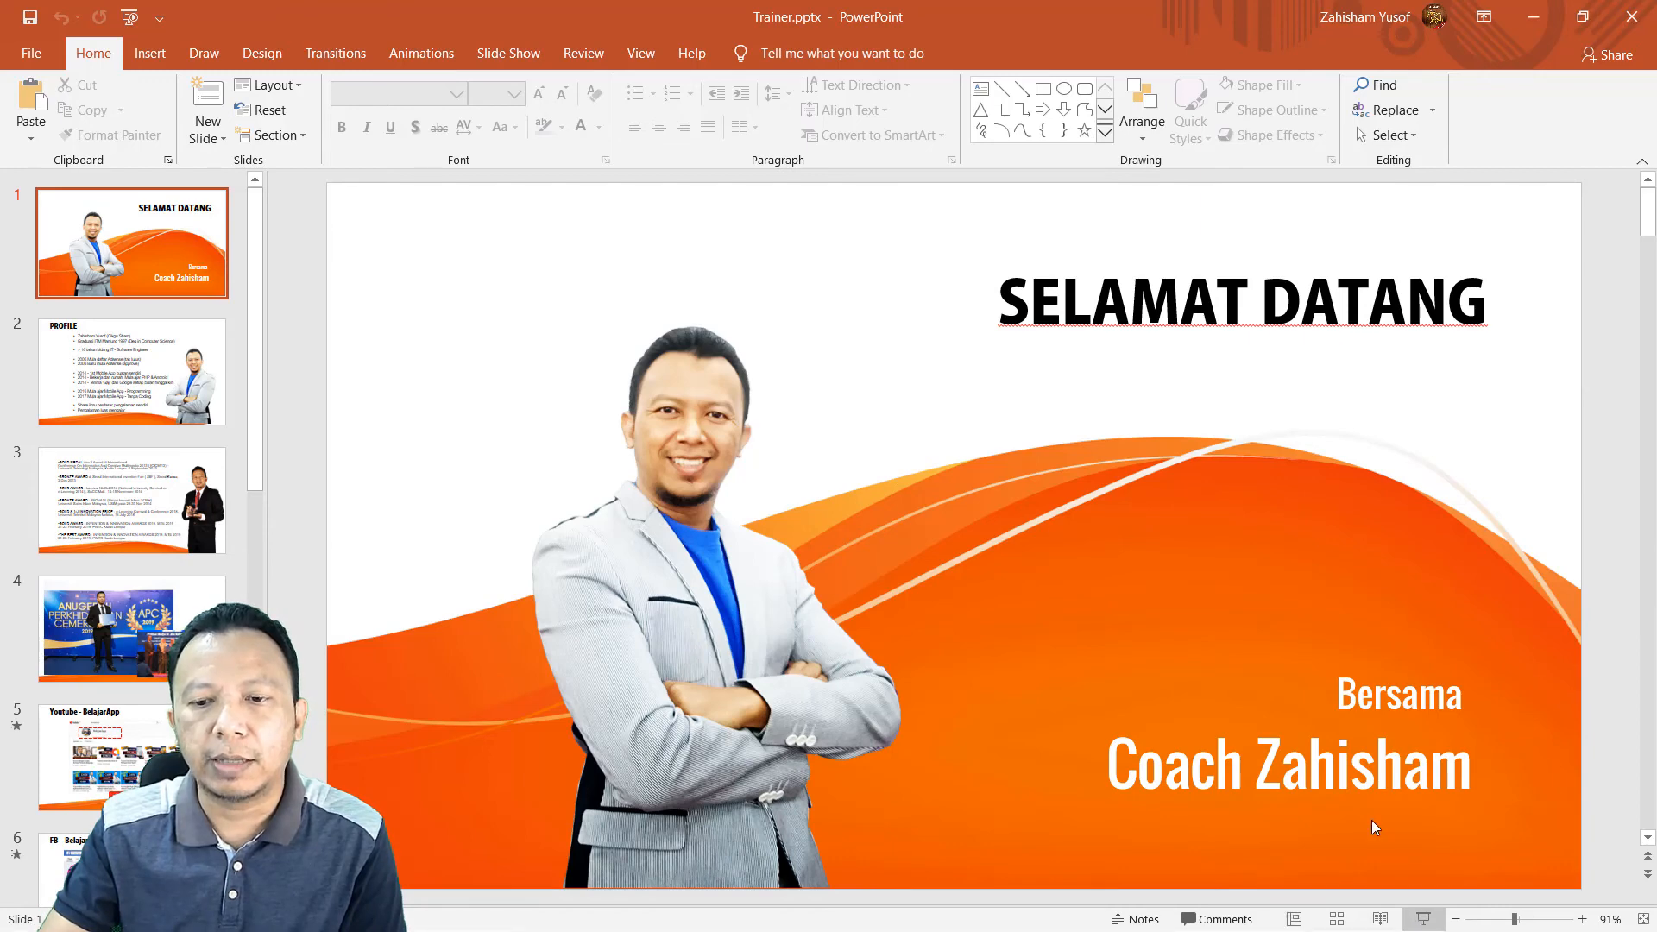